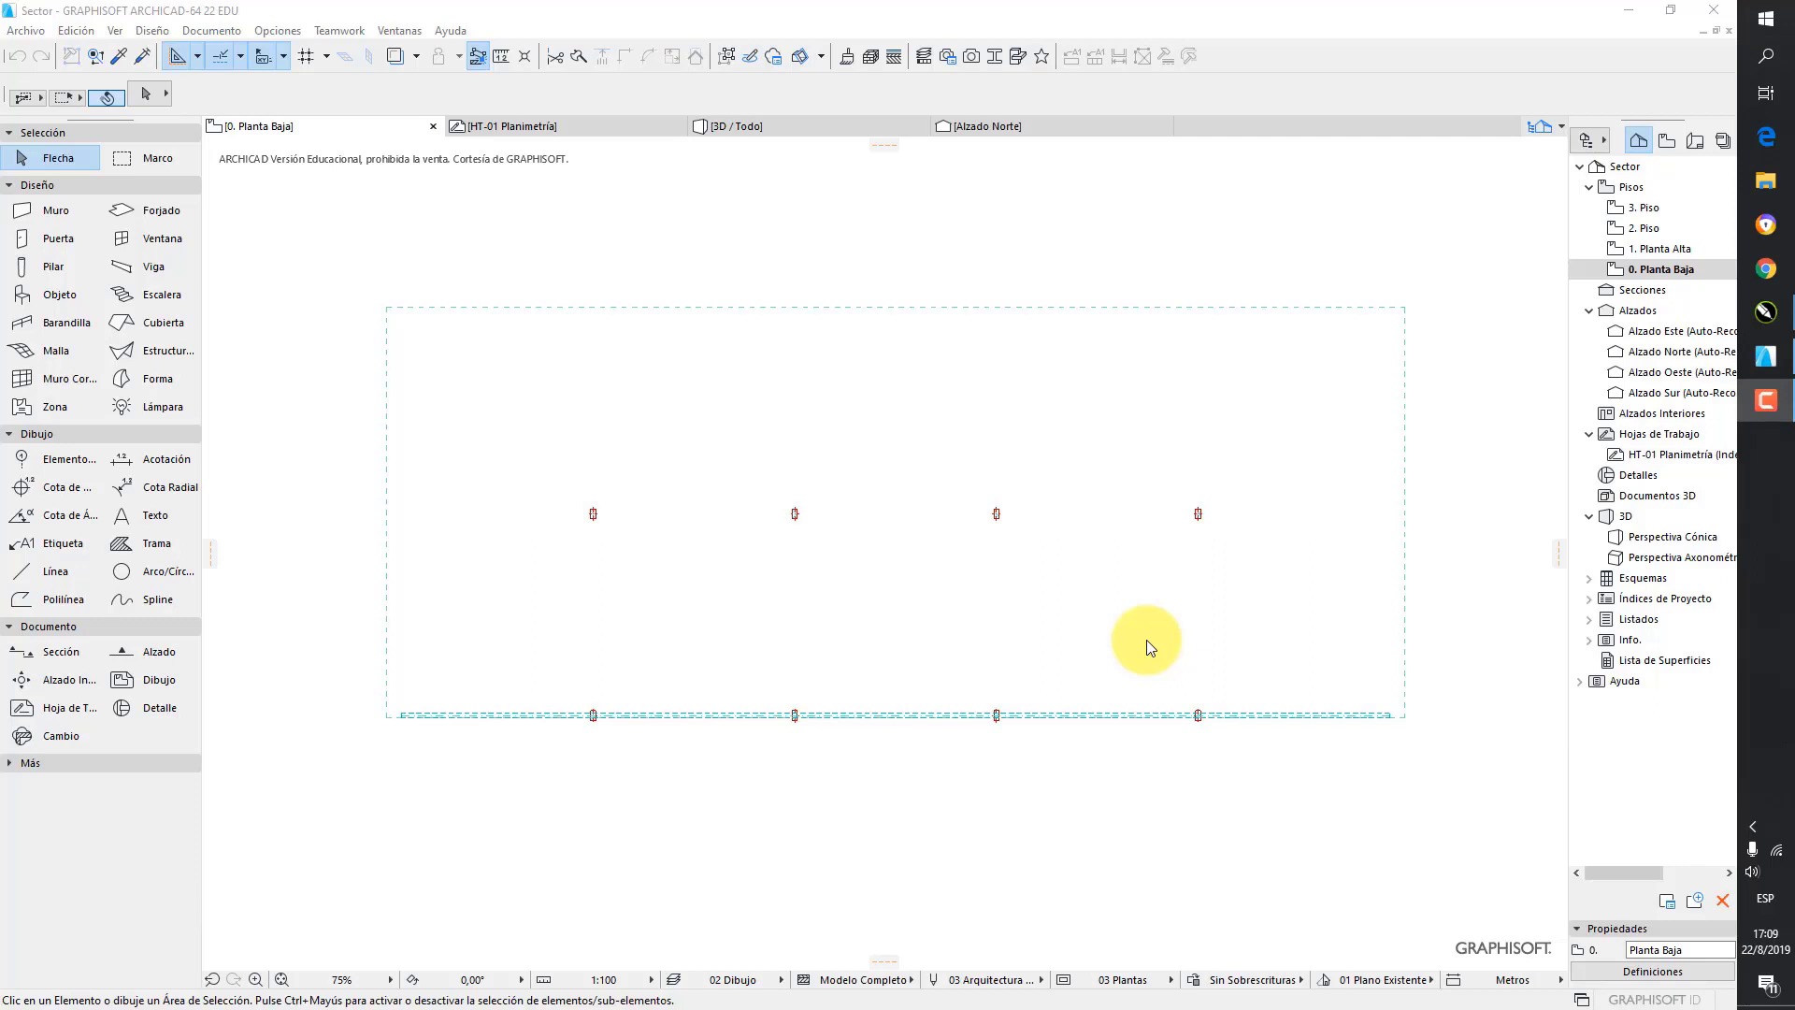
- Display the planimetry drawing as trace reference beneath the 0. Planta Baja floor plan
{"action": "left_click", "coordinate": [1611, 262]}
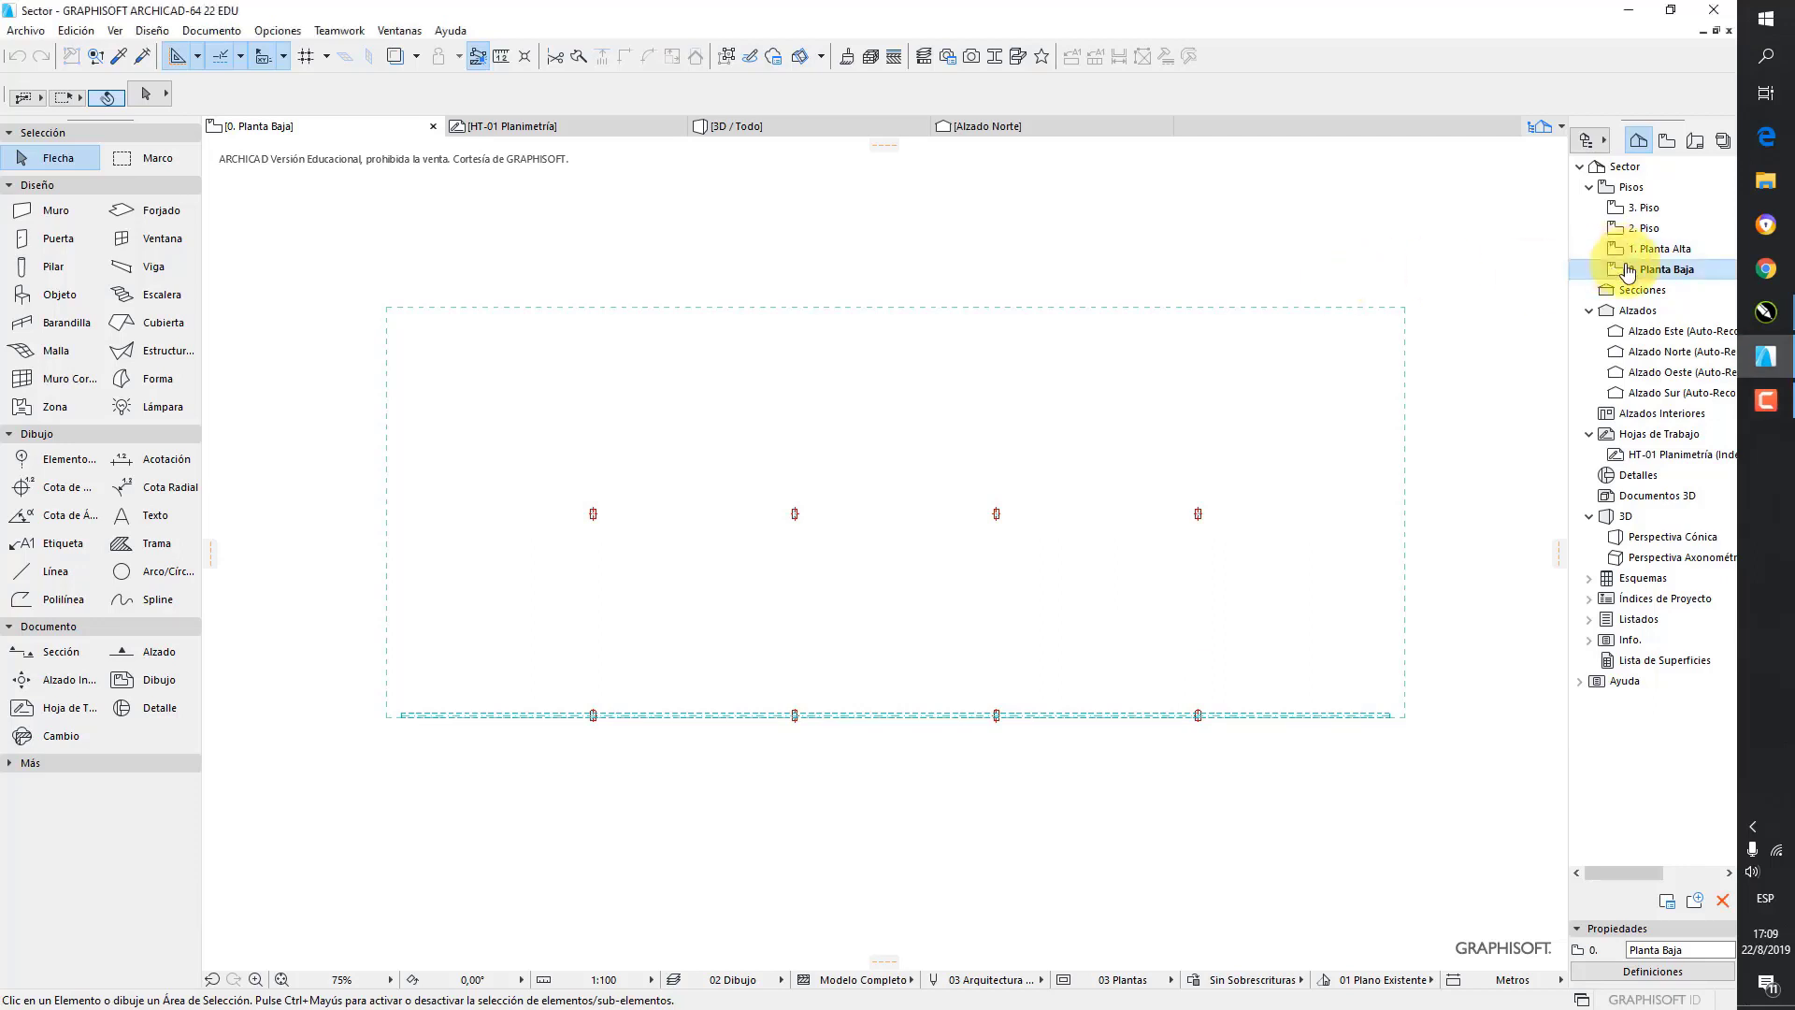
{"action": "left_click", "coordinate": [395, 56]}
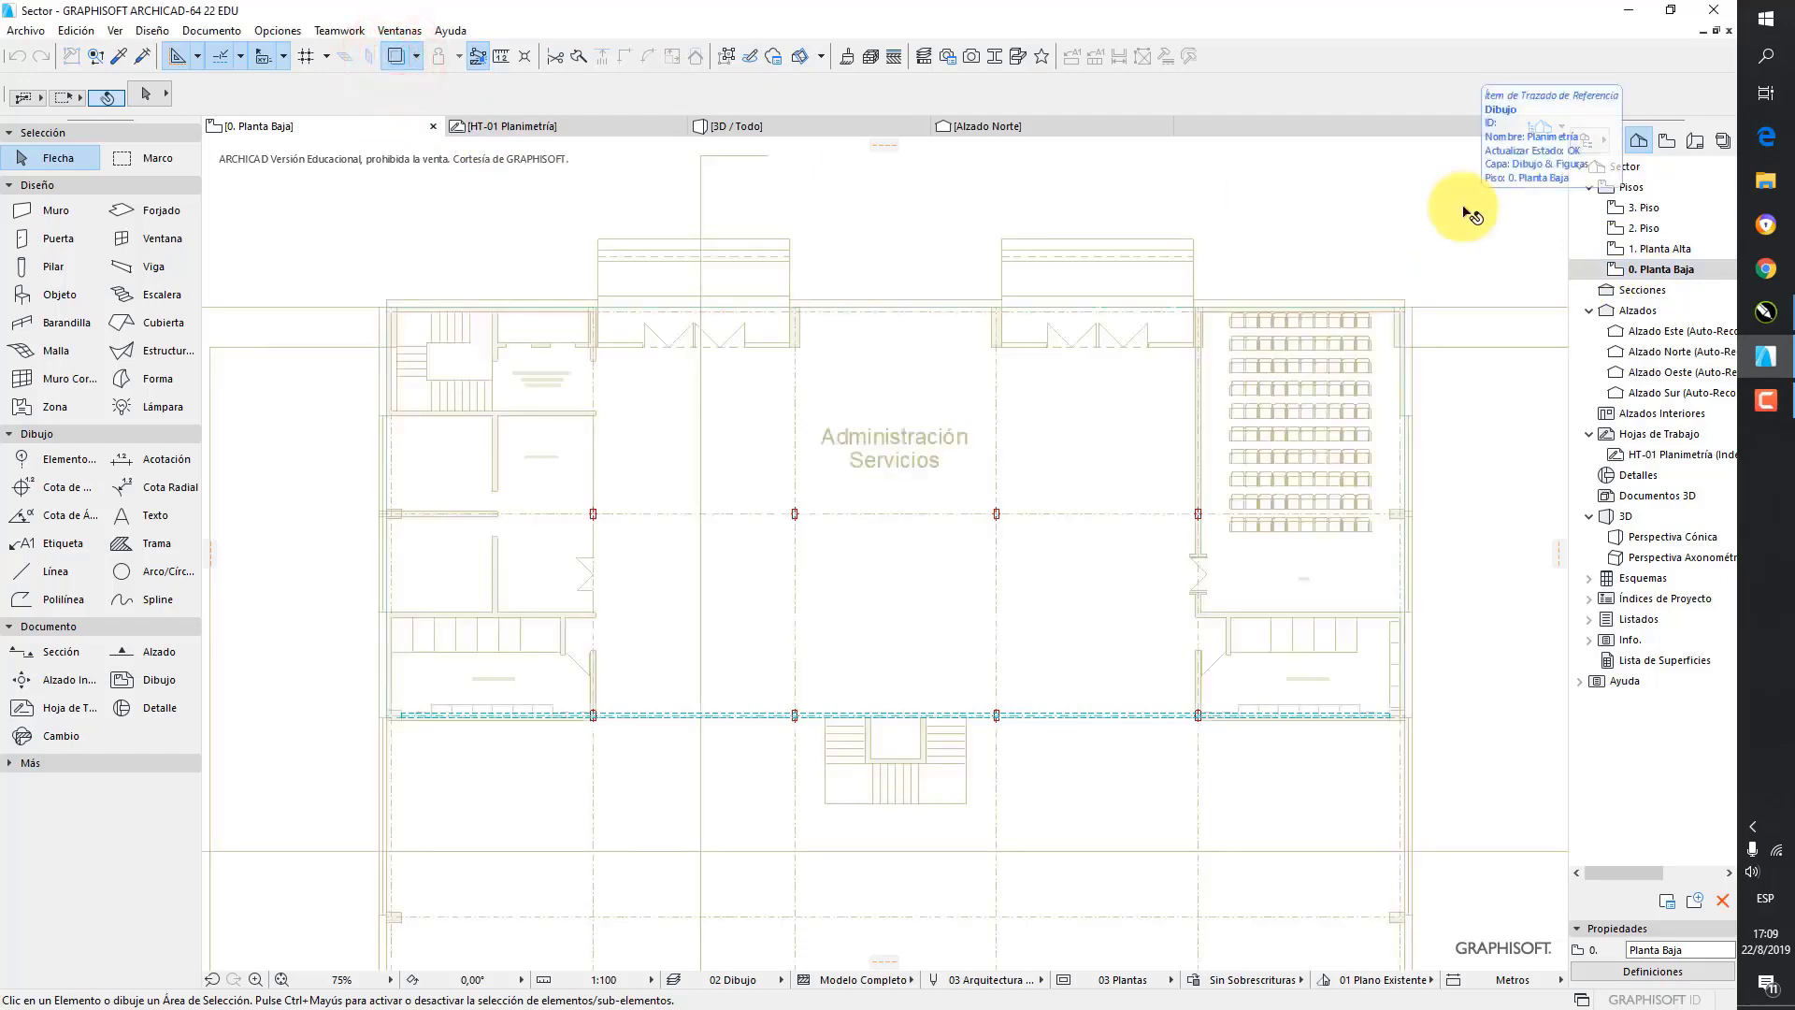
- Configure the default wall as a basic structure made of Ladrillo with a thickness of 0,20
{"action": "left_click", "coordinate": [47, 211]}
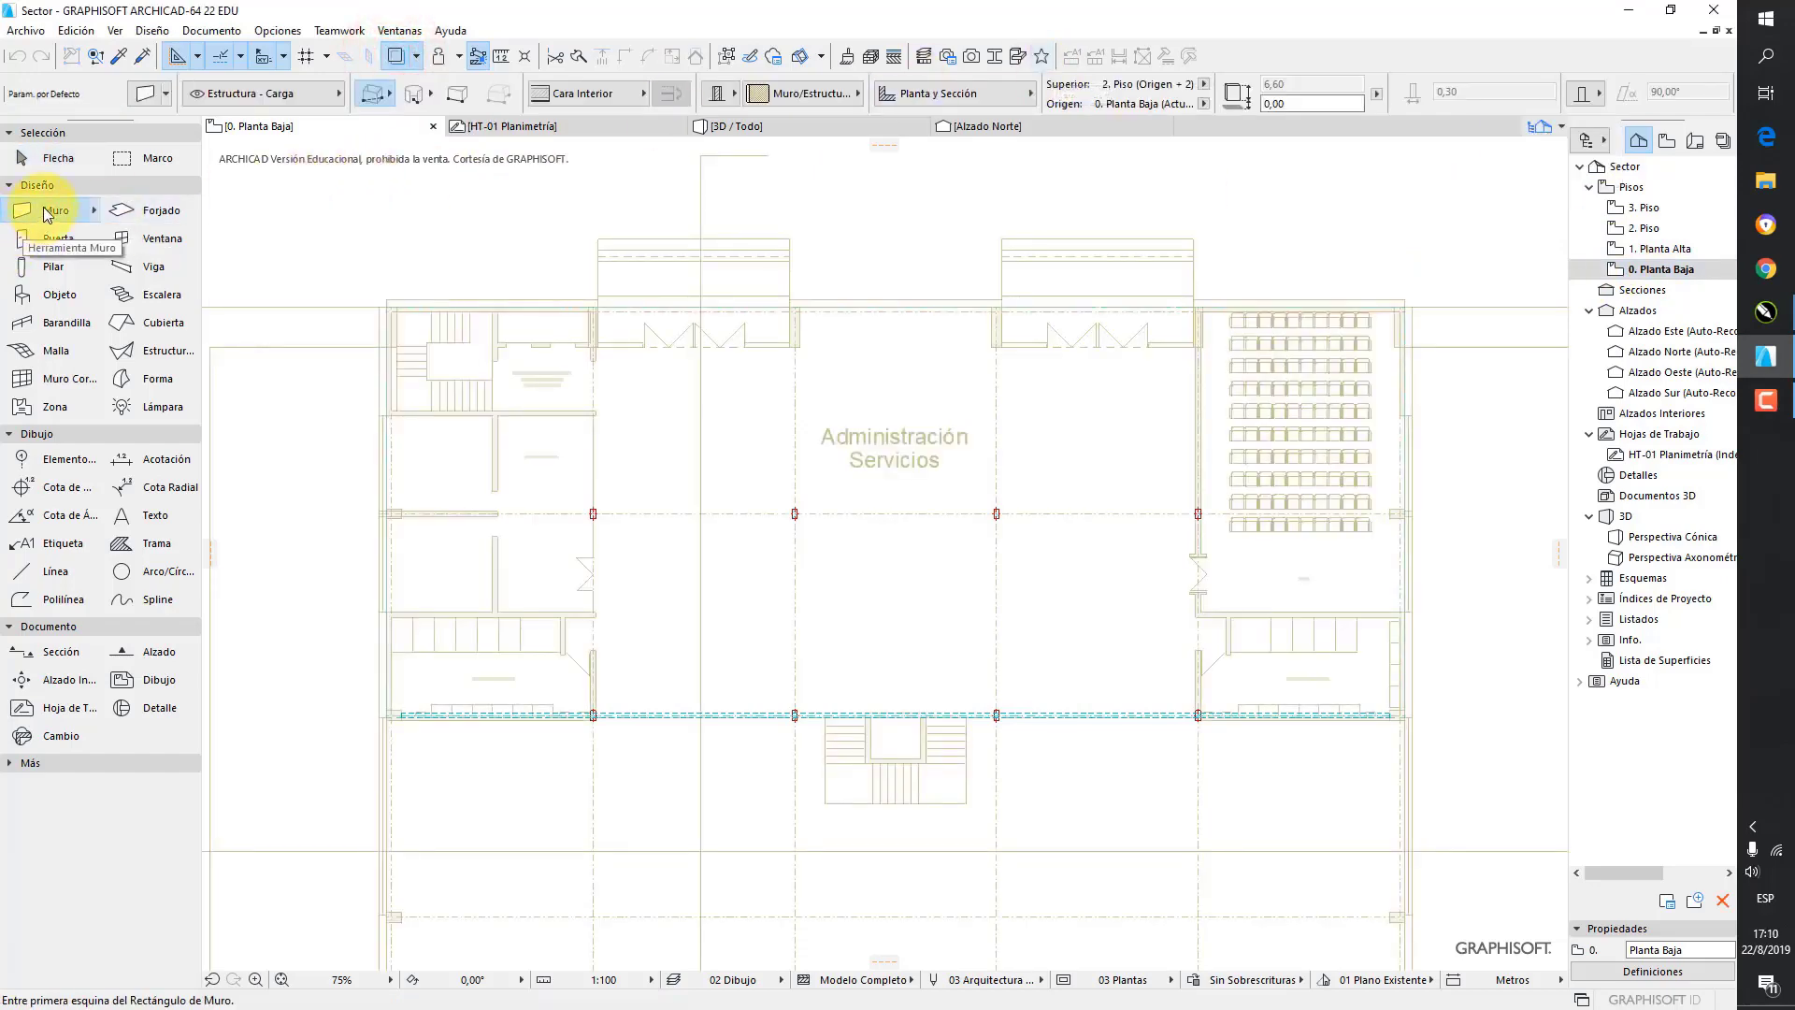
{"action": "double_click", "coordinate": [45, 213]}
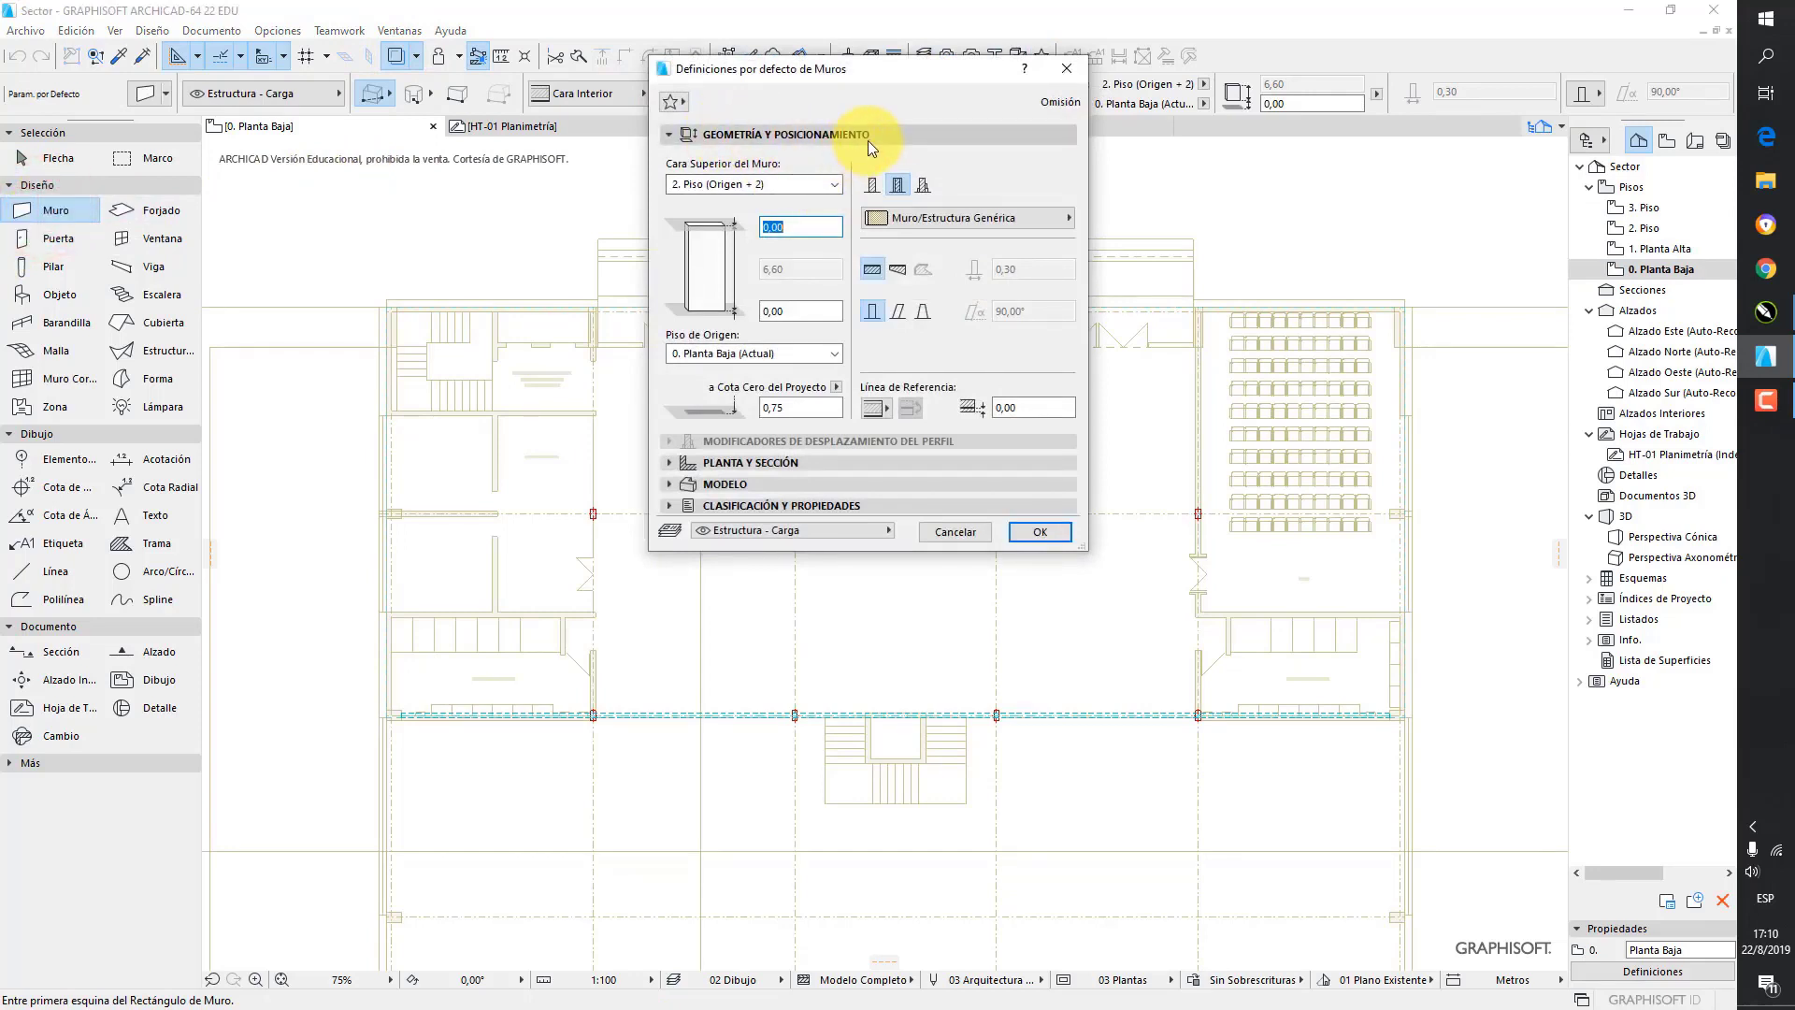
{"action": "left_click", "coordinate": [871, 189]}
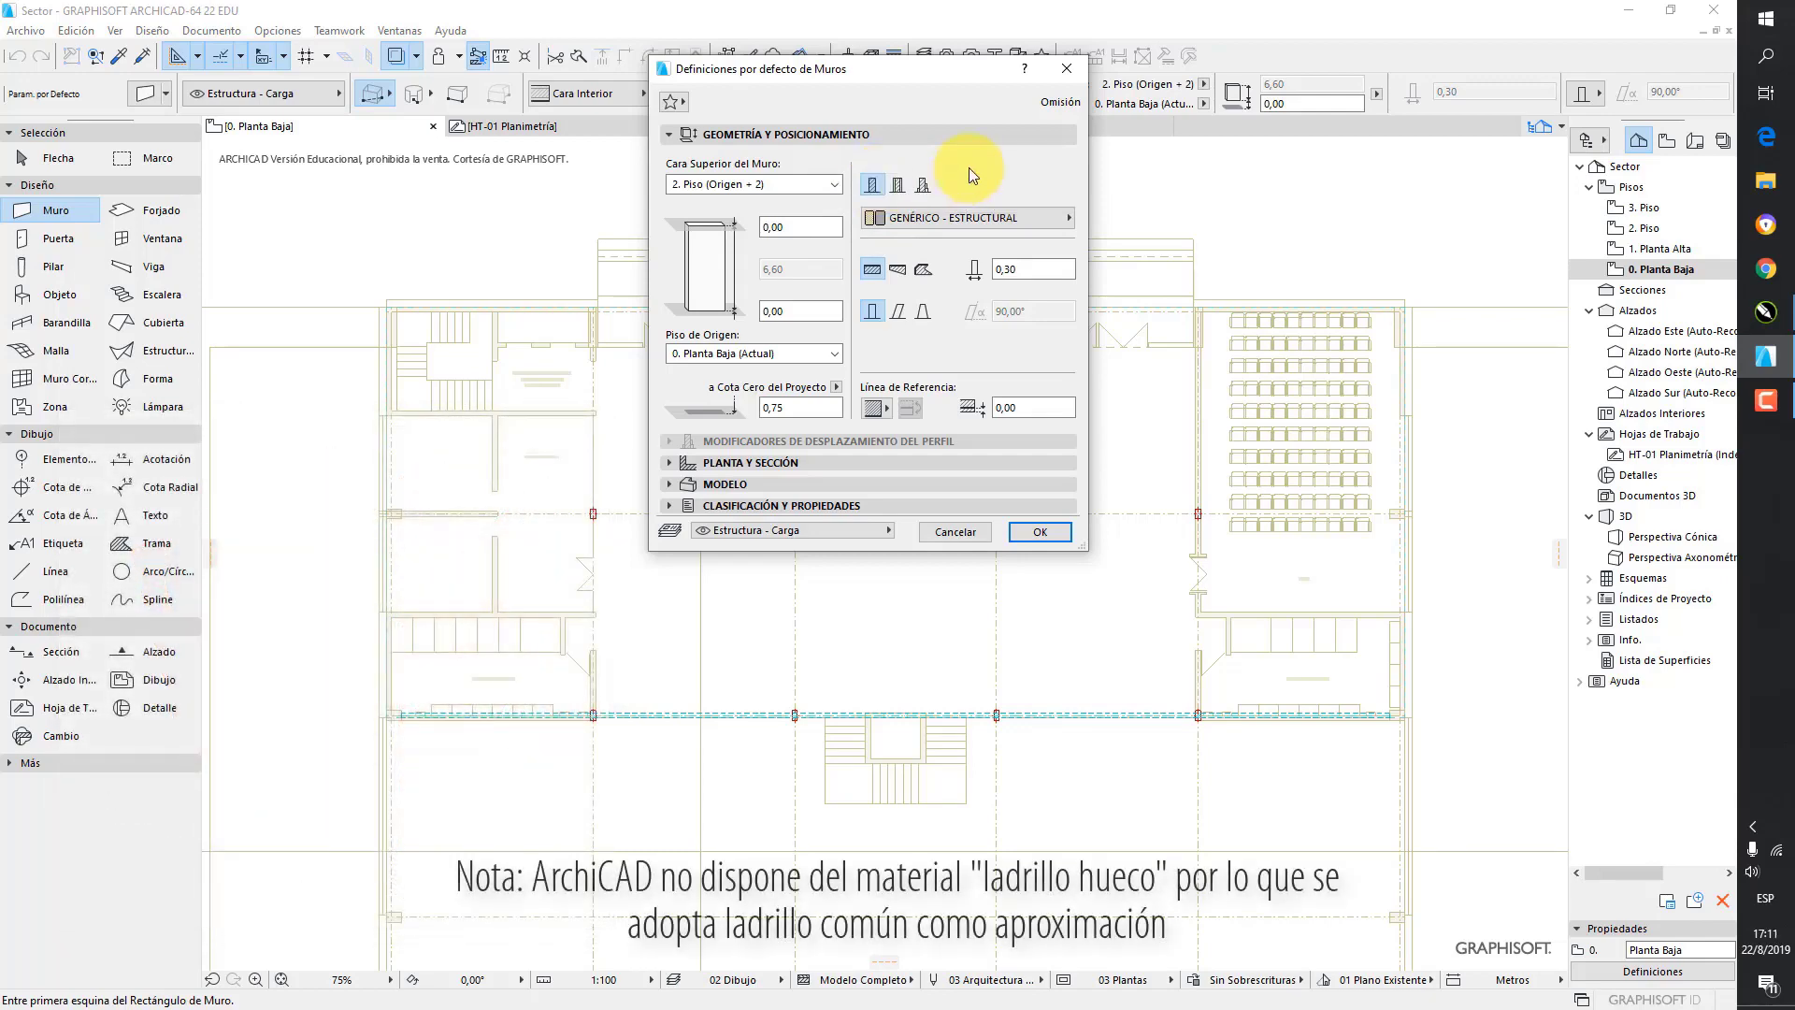
{"action": "left_click", "coordinate": [987, 217]}
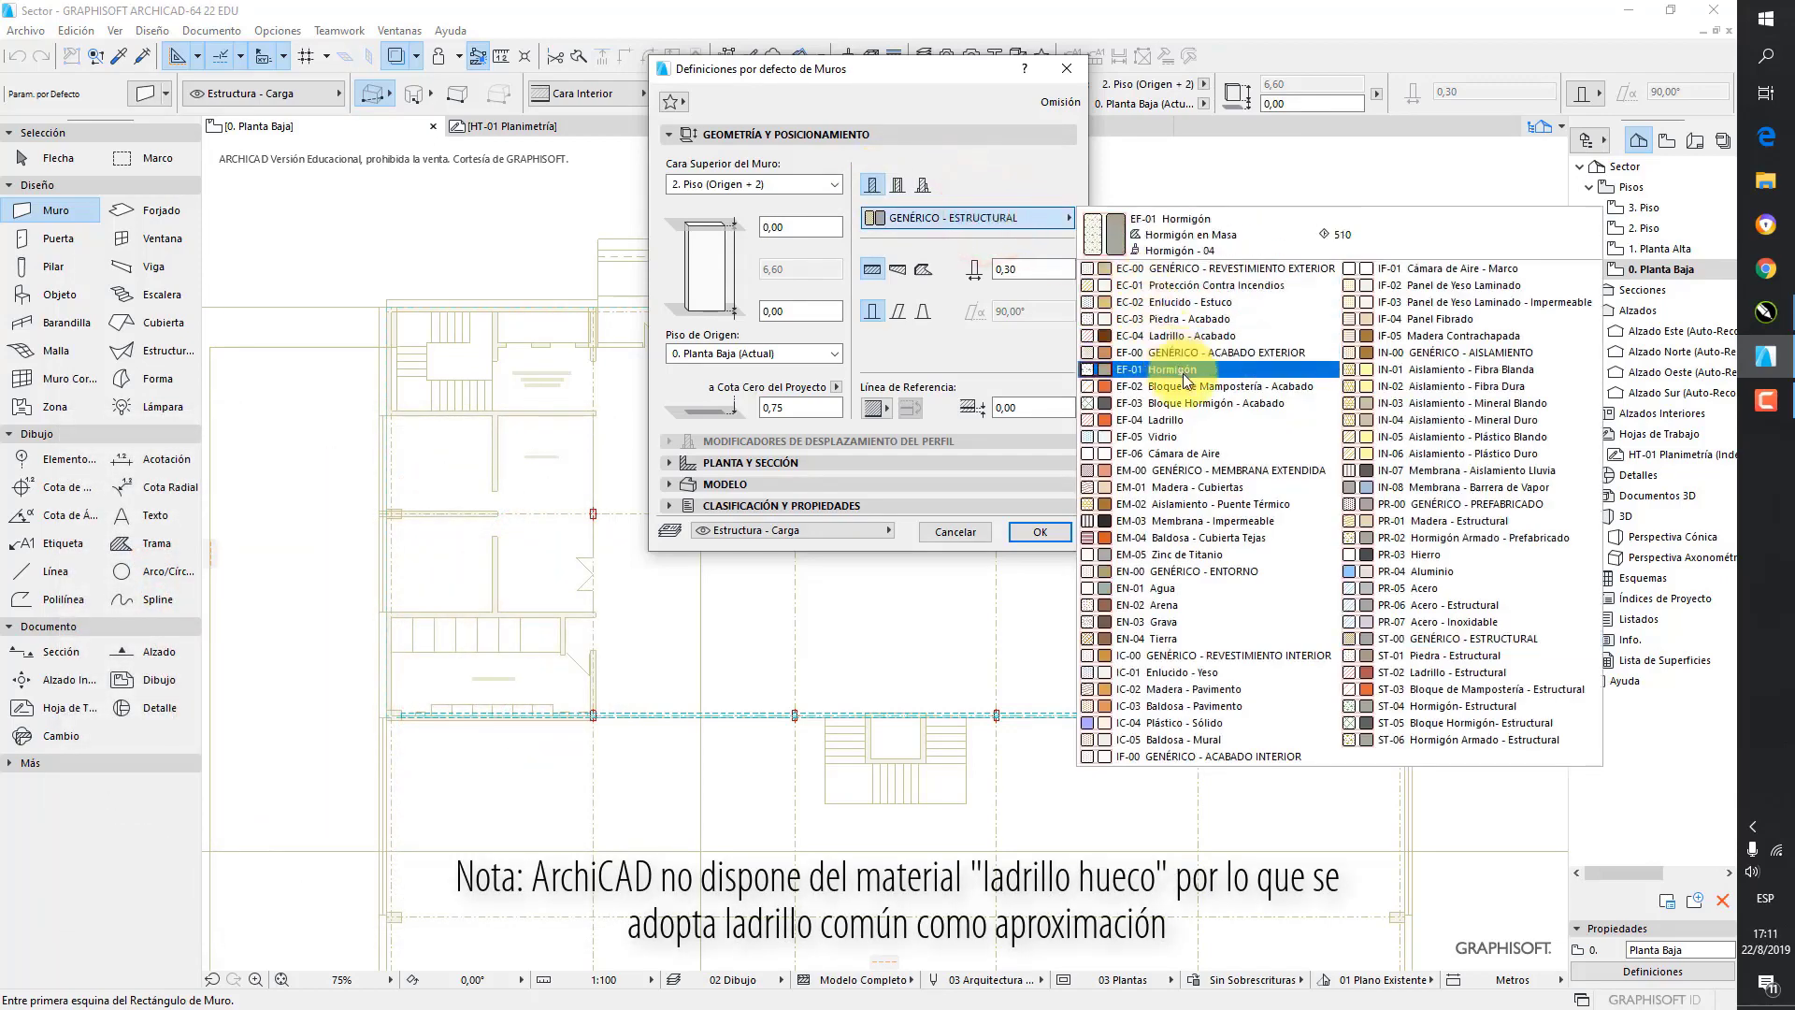
{"action": "left_click", "coordinate": [1184, 419]}
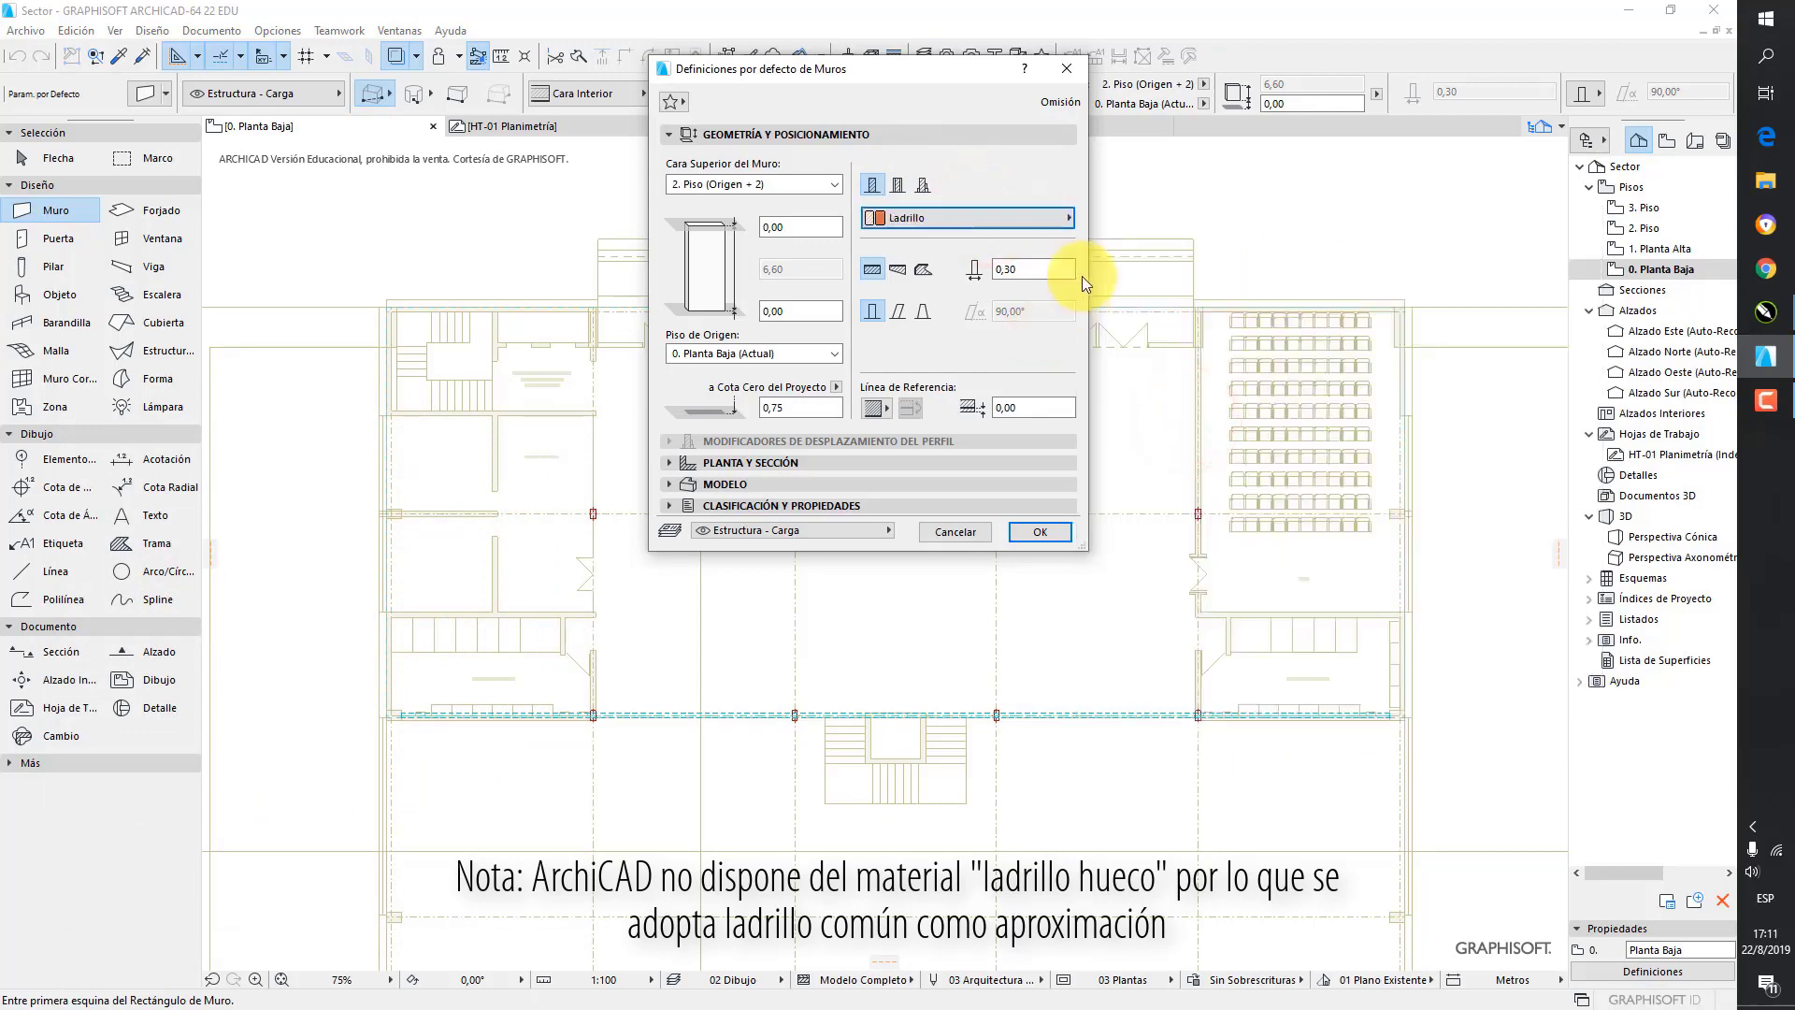
{"action": "left_click", "coordinate": [1033, 268]}
{"action": "type", "text": "0,2"}
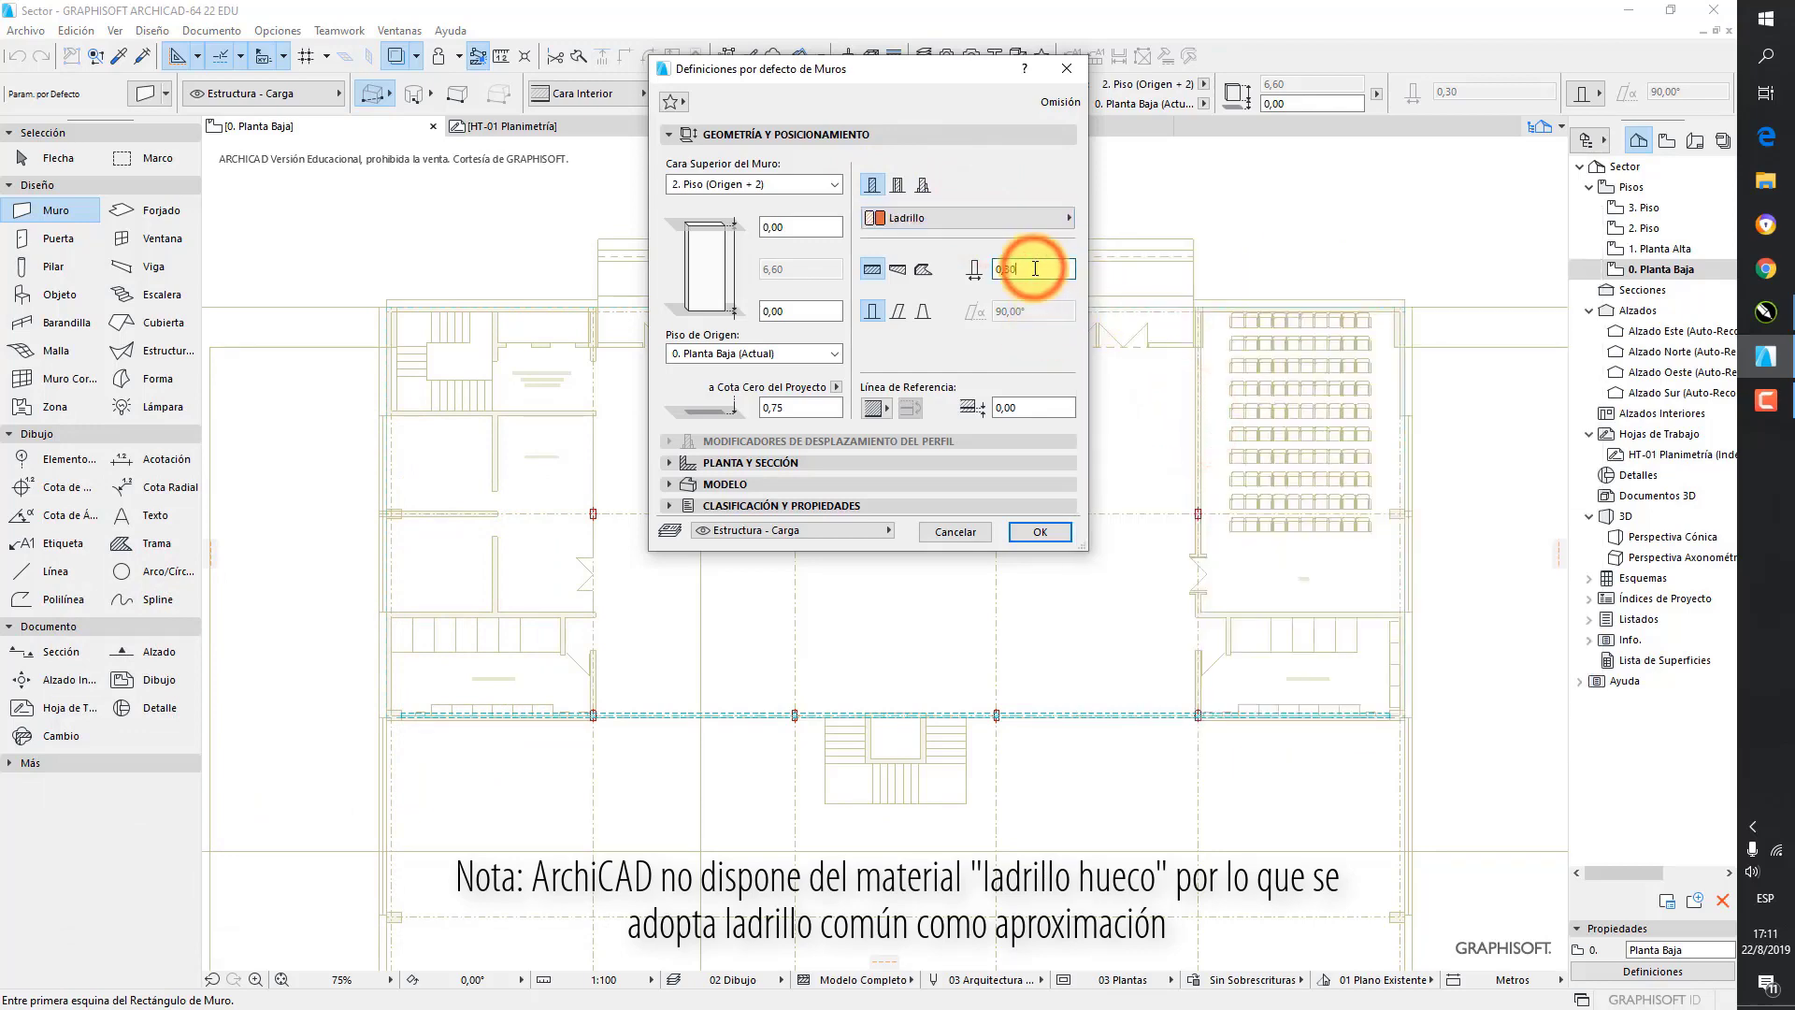
{"action": "type", "text": "0"}
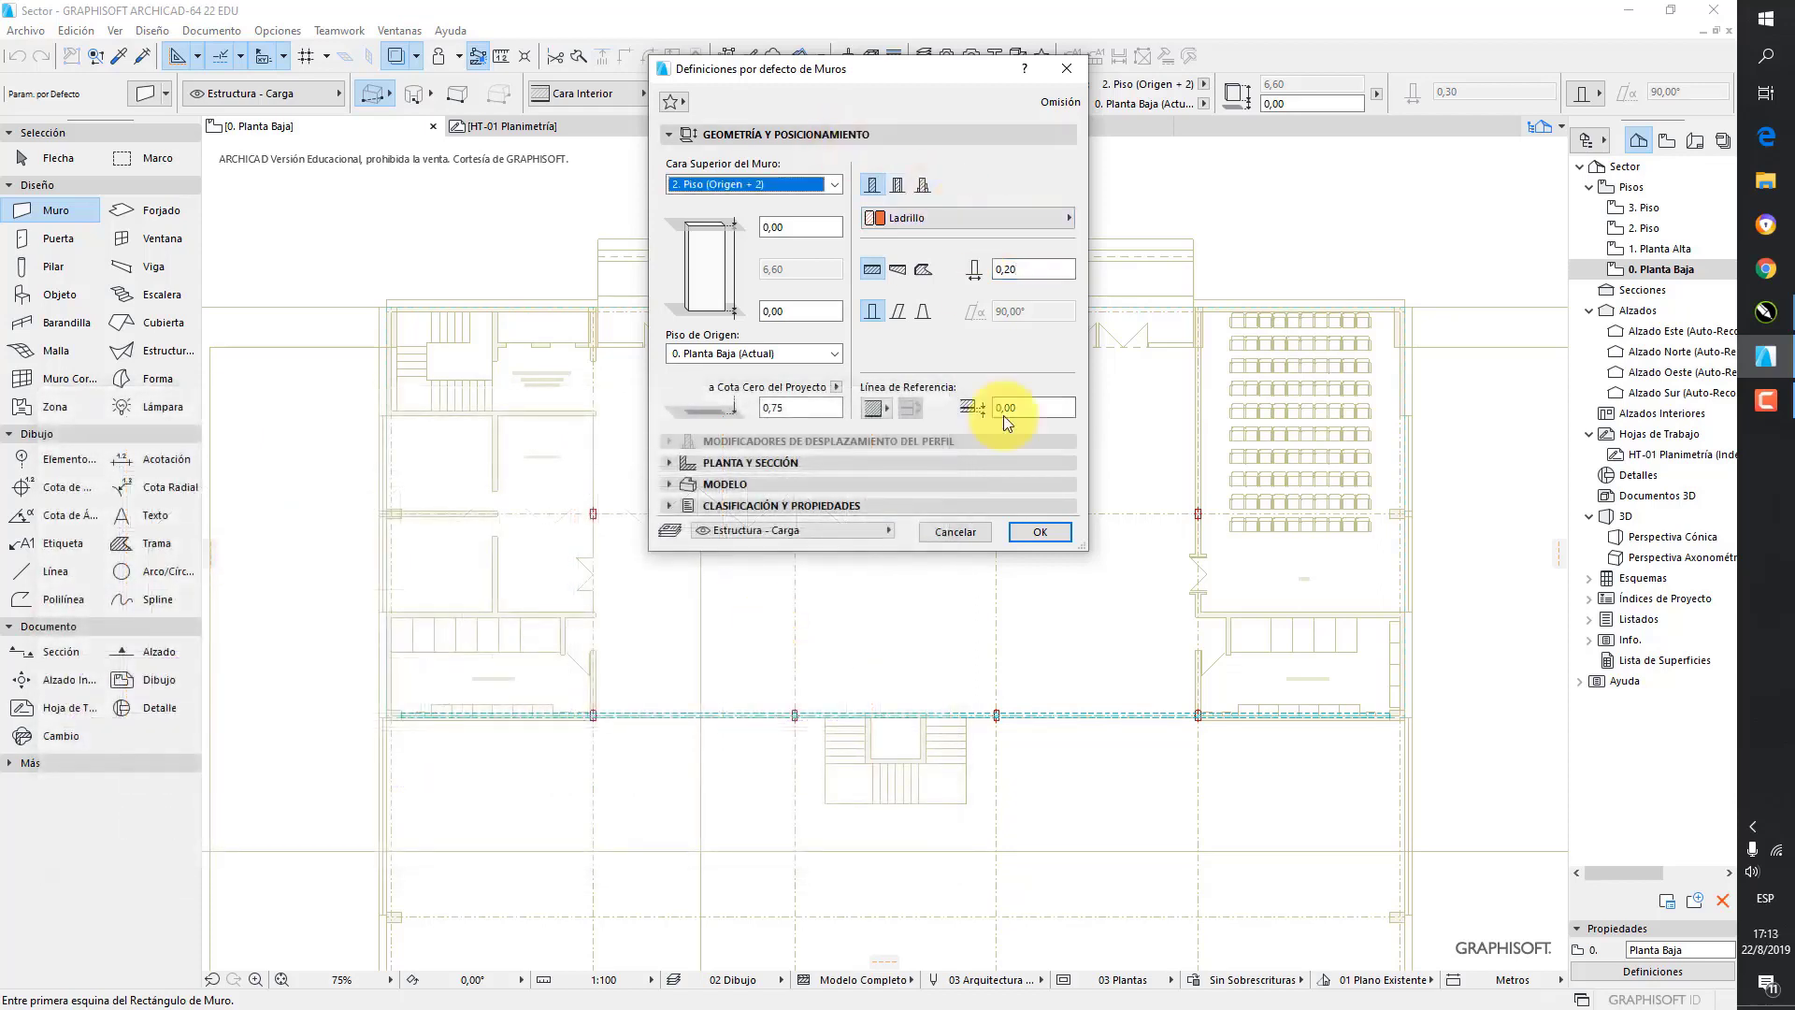
- Link the default wall's top to 2. Piso (Origen + 2) with a top offset of 0,30 and accept the settings
{"action": "left_click", "coordinate": [834, 184]}
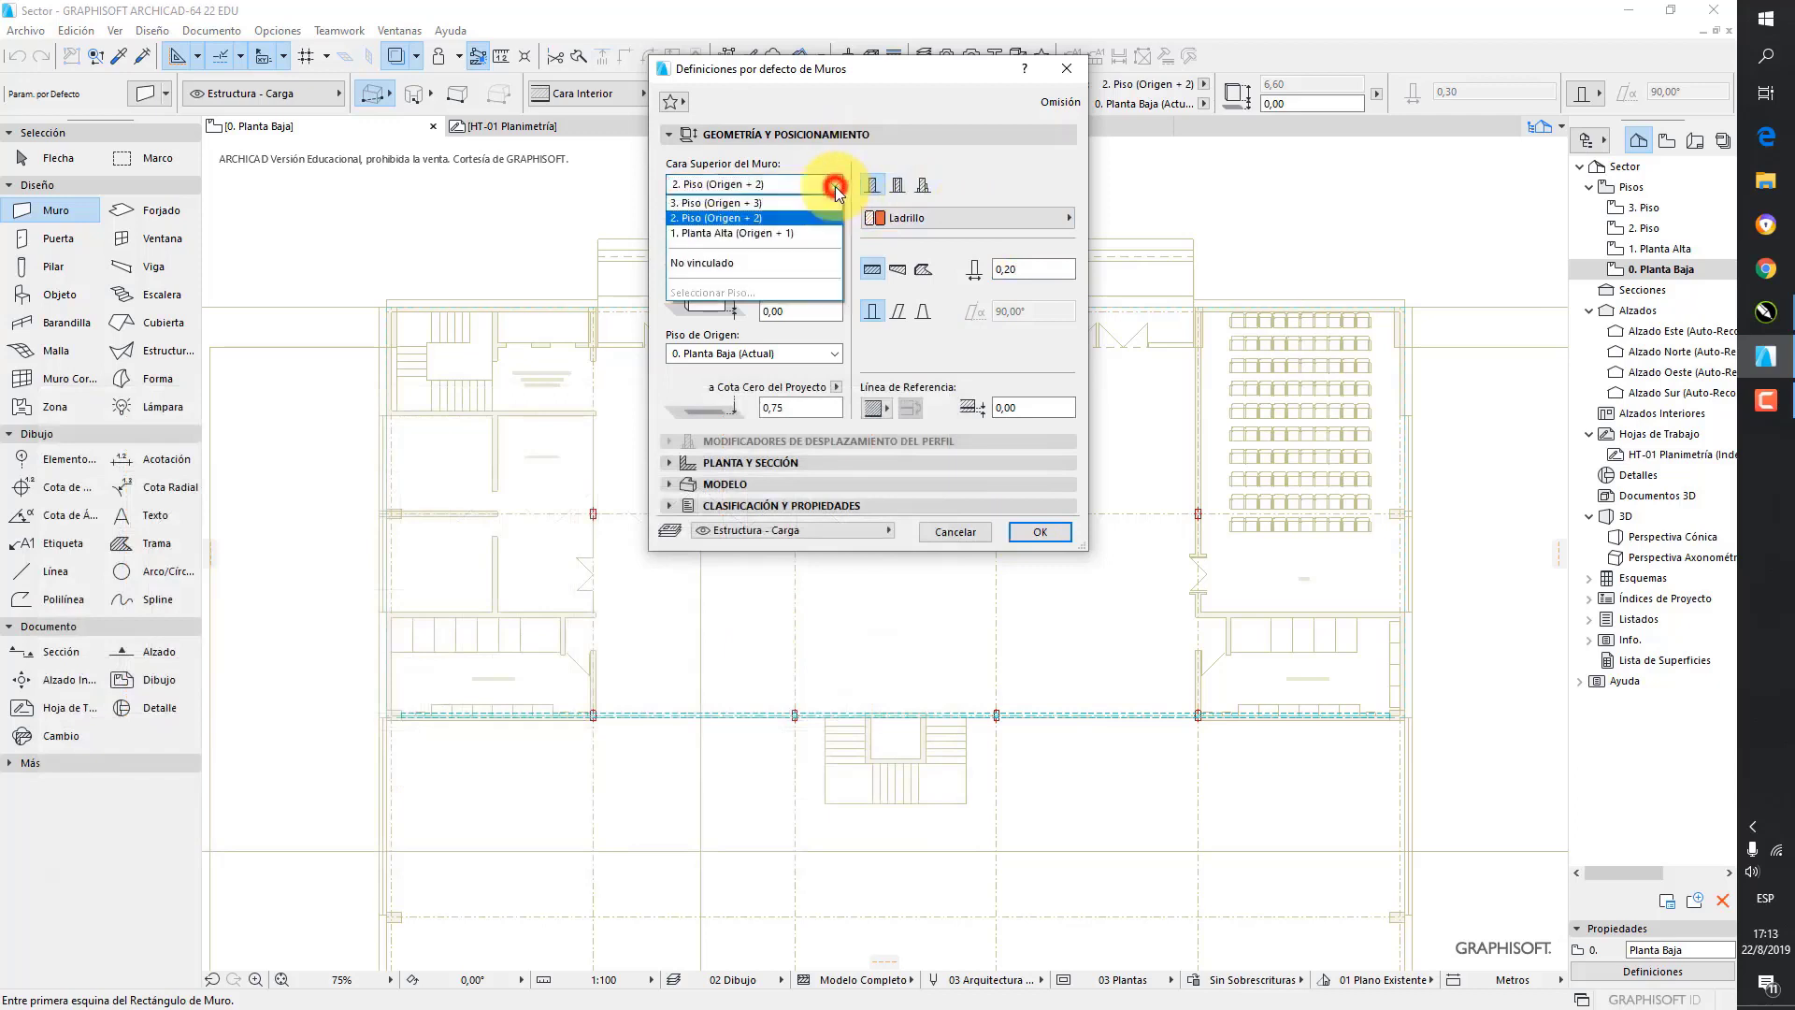
{"action": "left_click", "coordinate": [756, 218]}
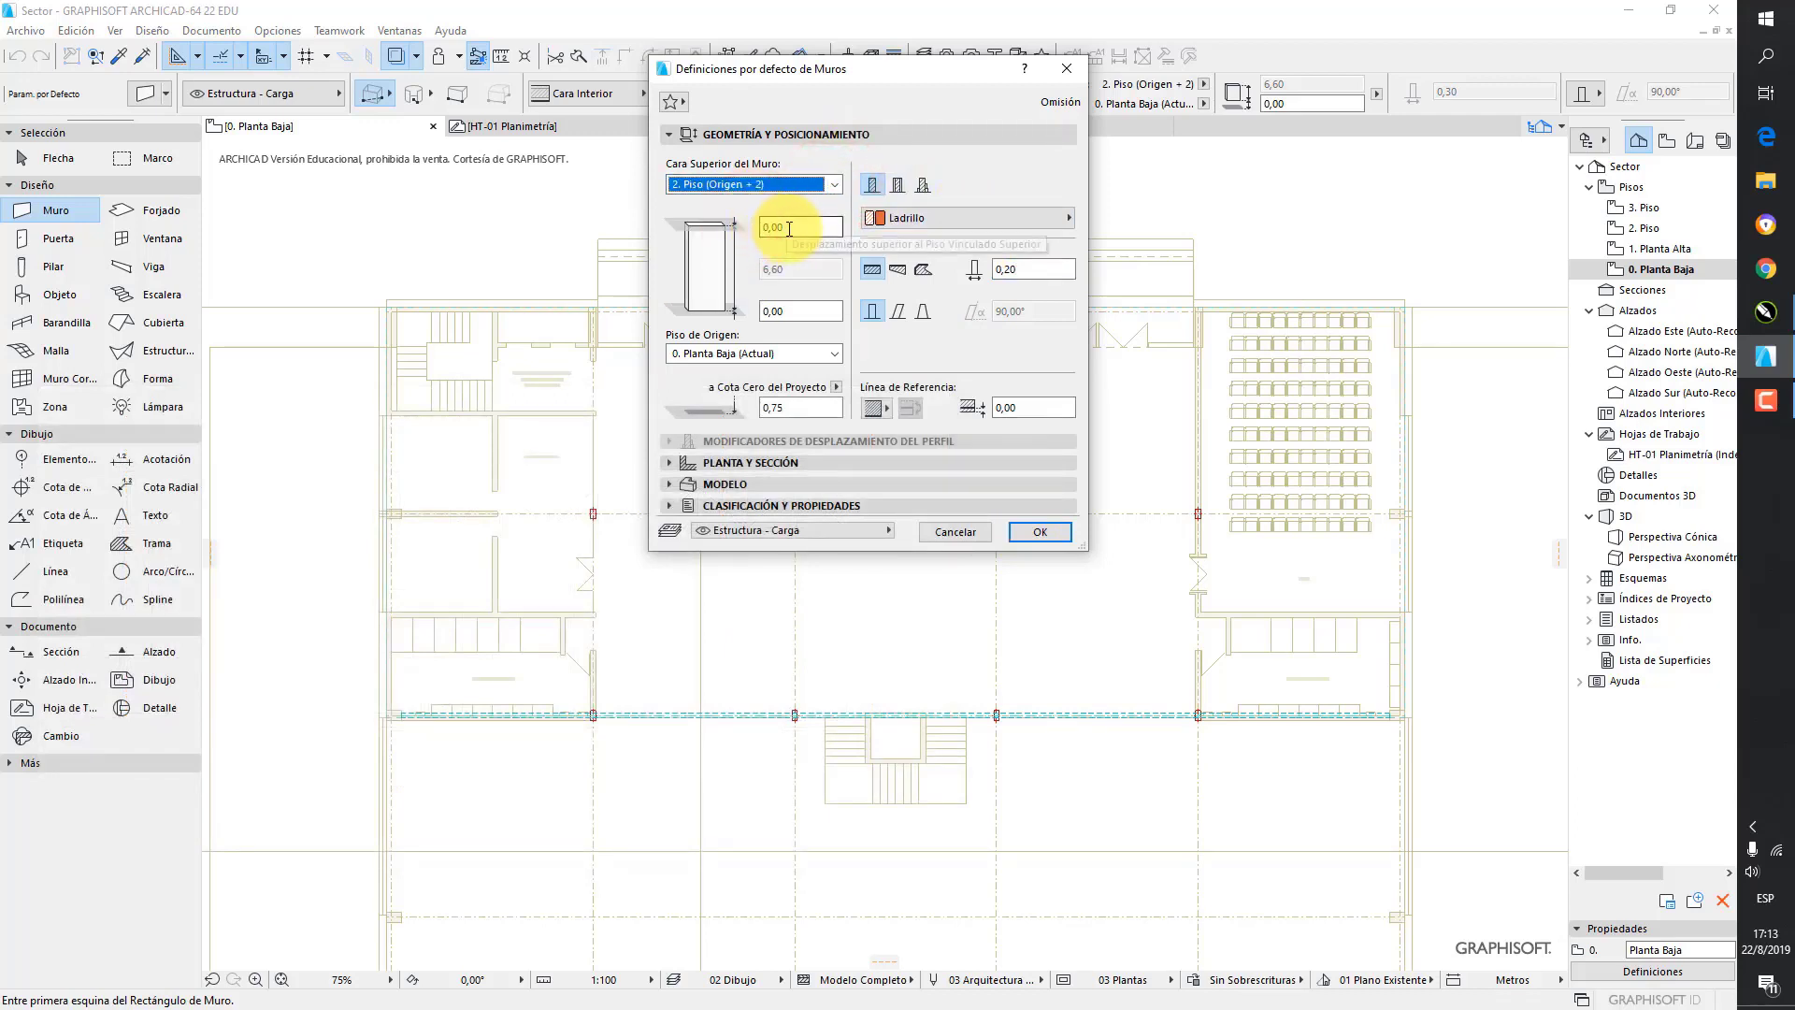
{"action": "left_click", "coordinate": [759, 228]}
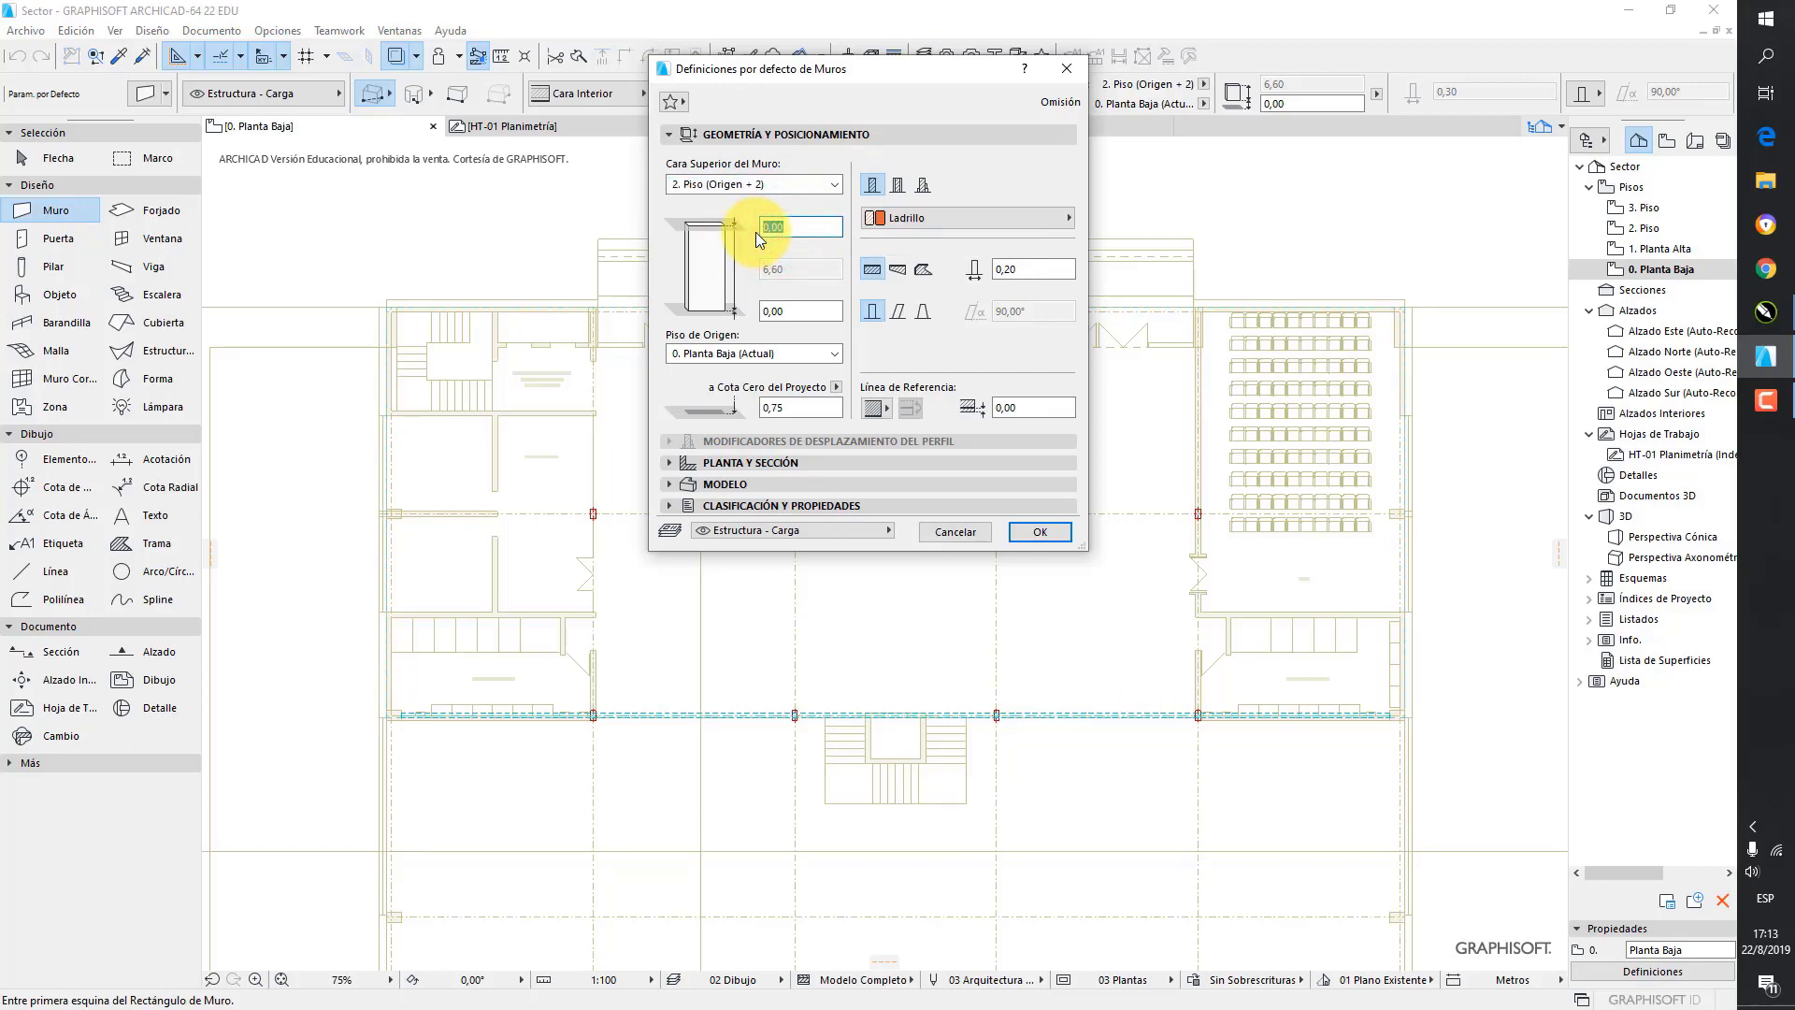
{"action": "type", "text": "0,30"}
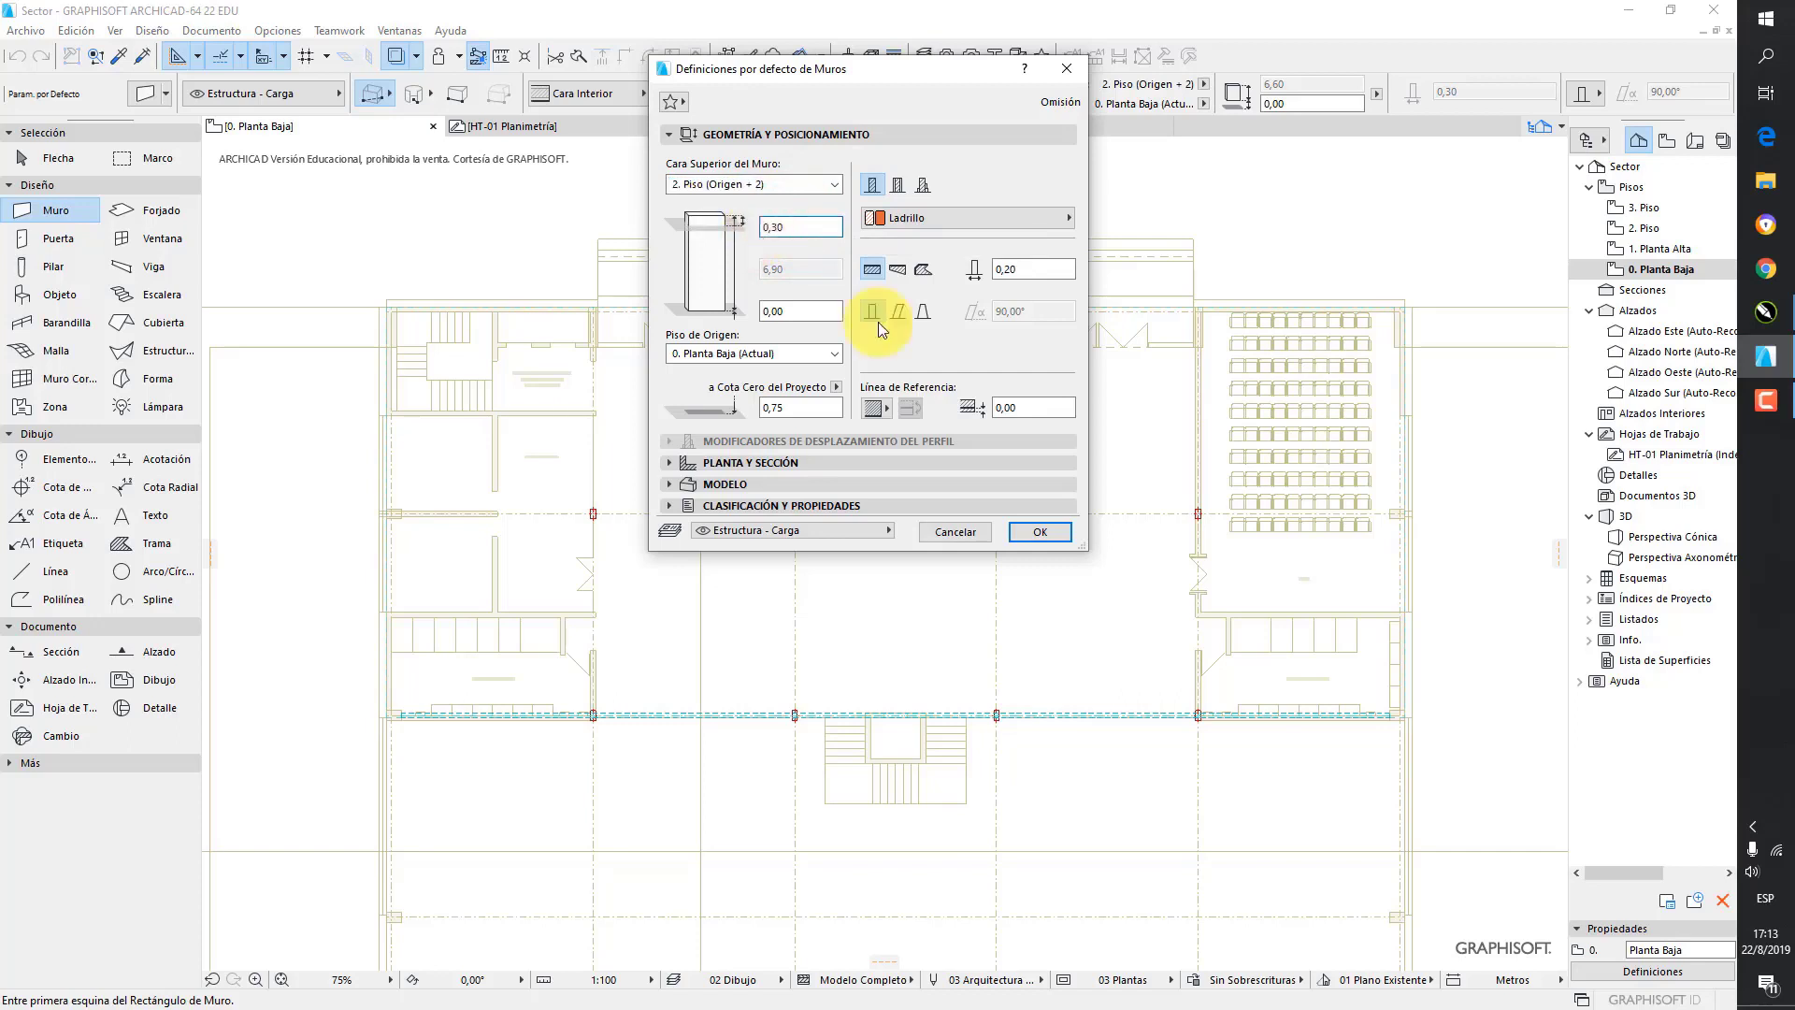
{"action": "left_click", "coordinate": [1054, 539]}
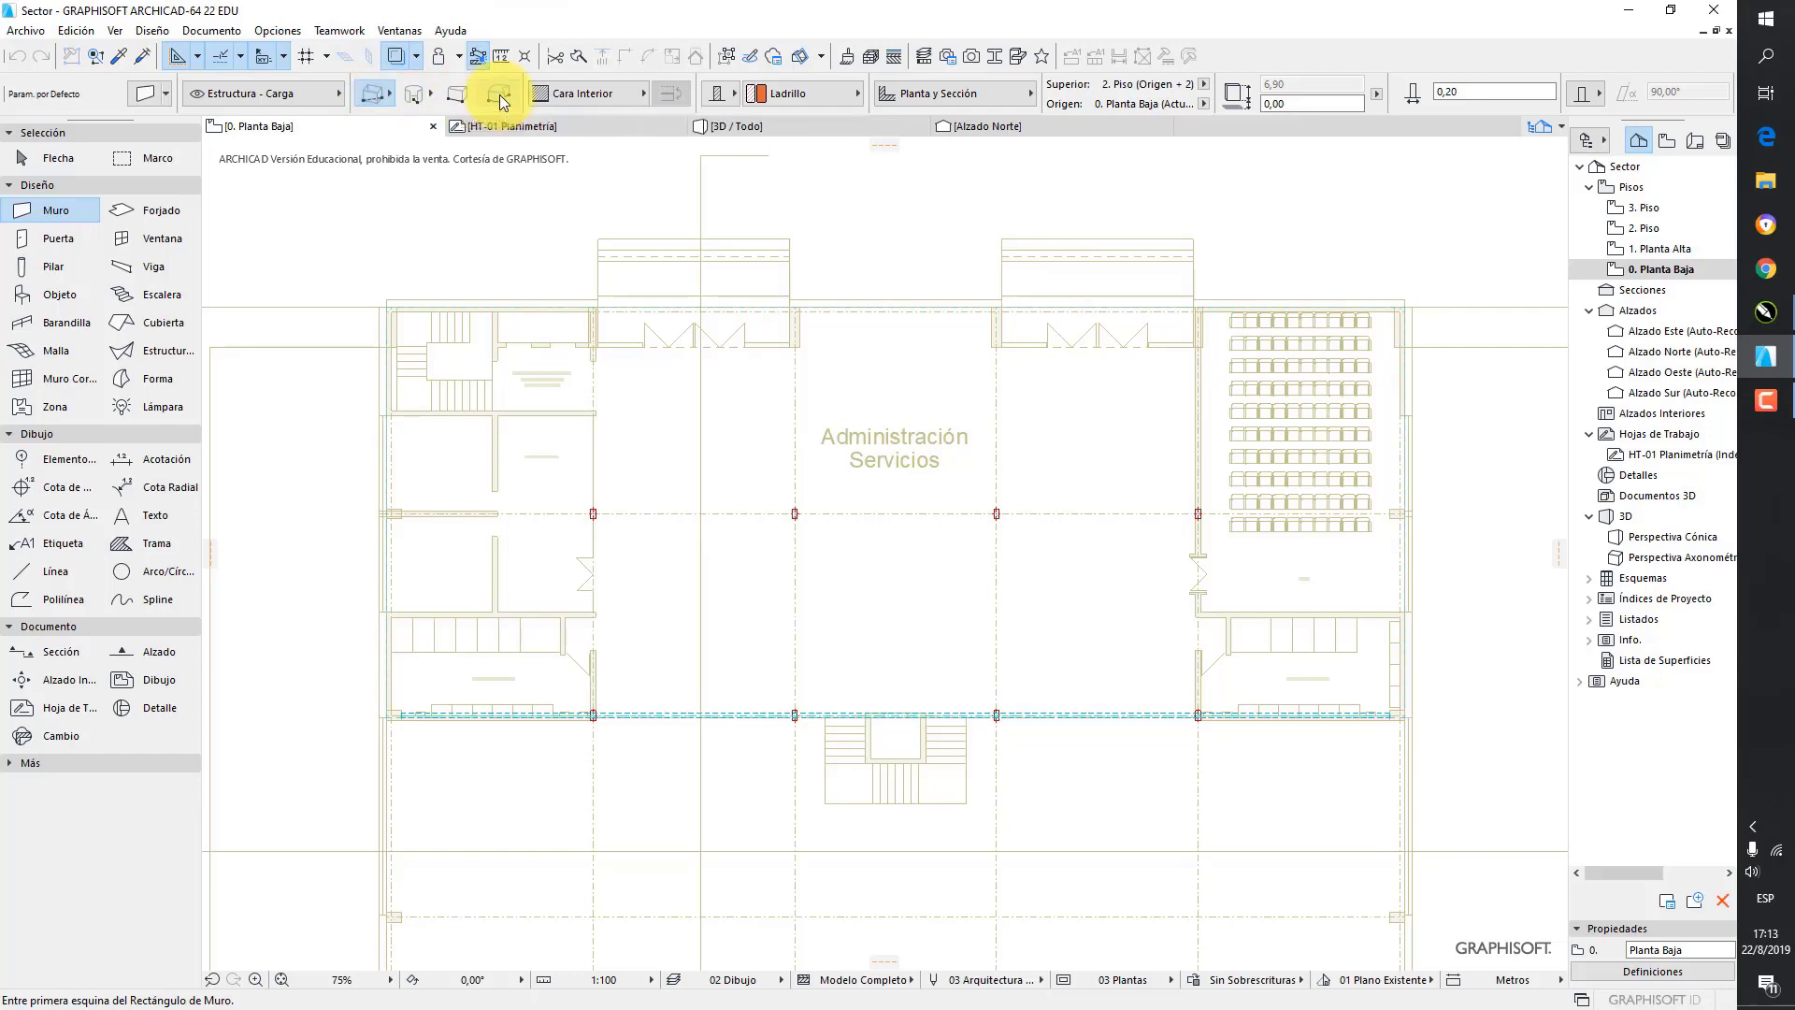
- Choose the rectangular wall geometry method and place the reference line on Cara Interior
{"action": "left_click", "coordinate": [389, 93]}
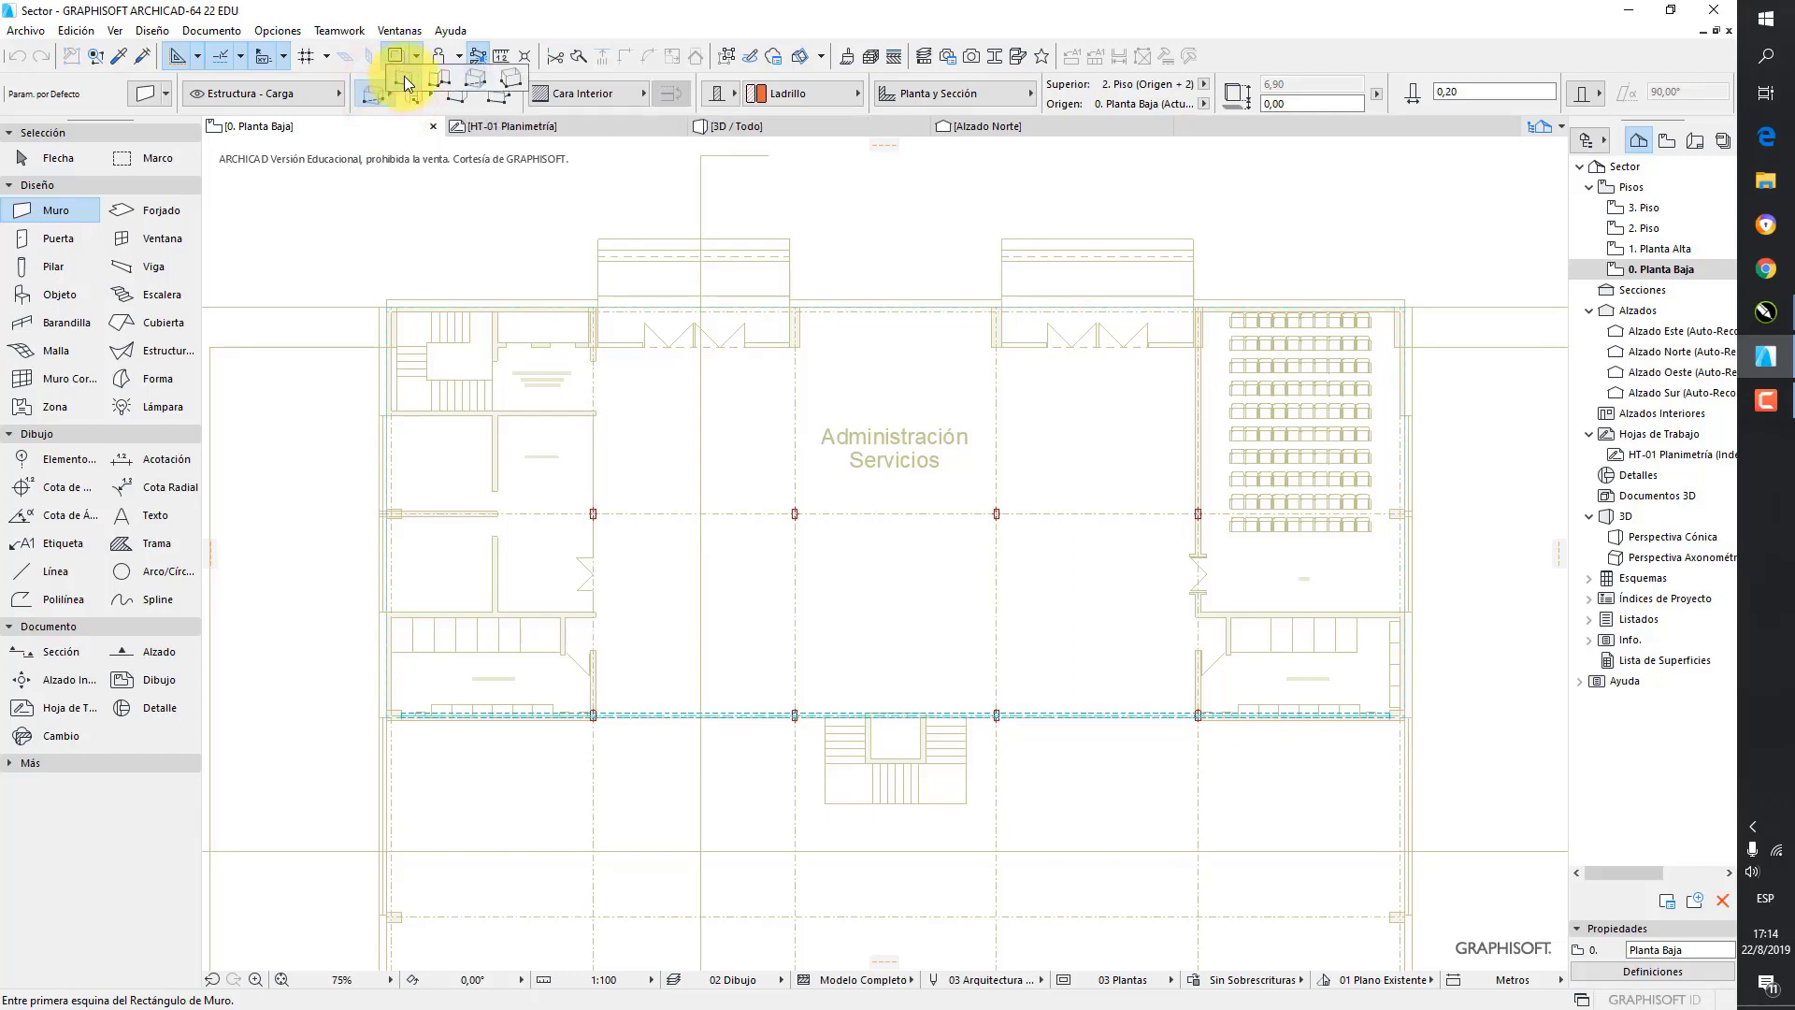
{"action": "left_click", "coordinate": [479, 80]}
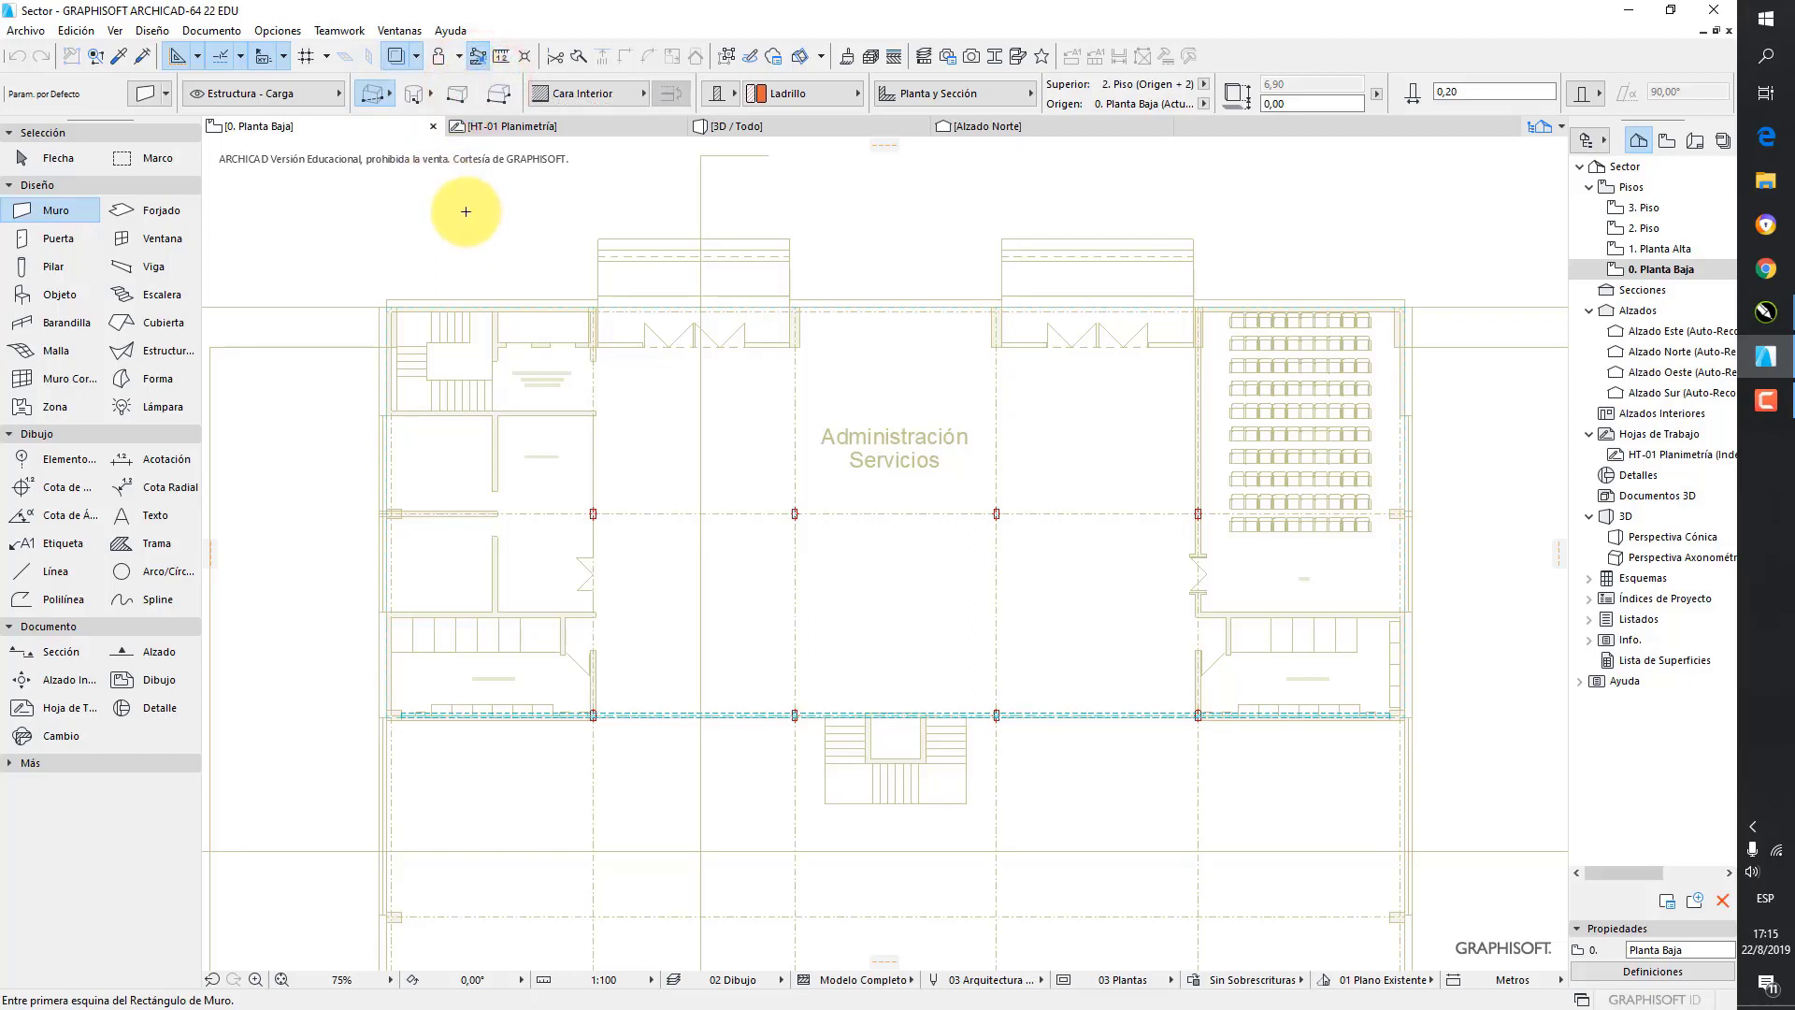
{"action": "left_click", "coordinate": [597, 95]}
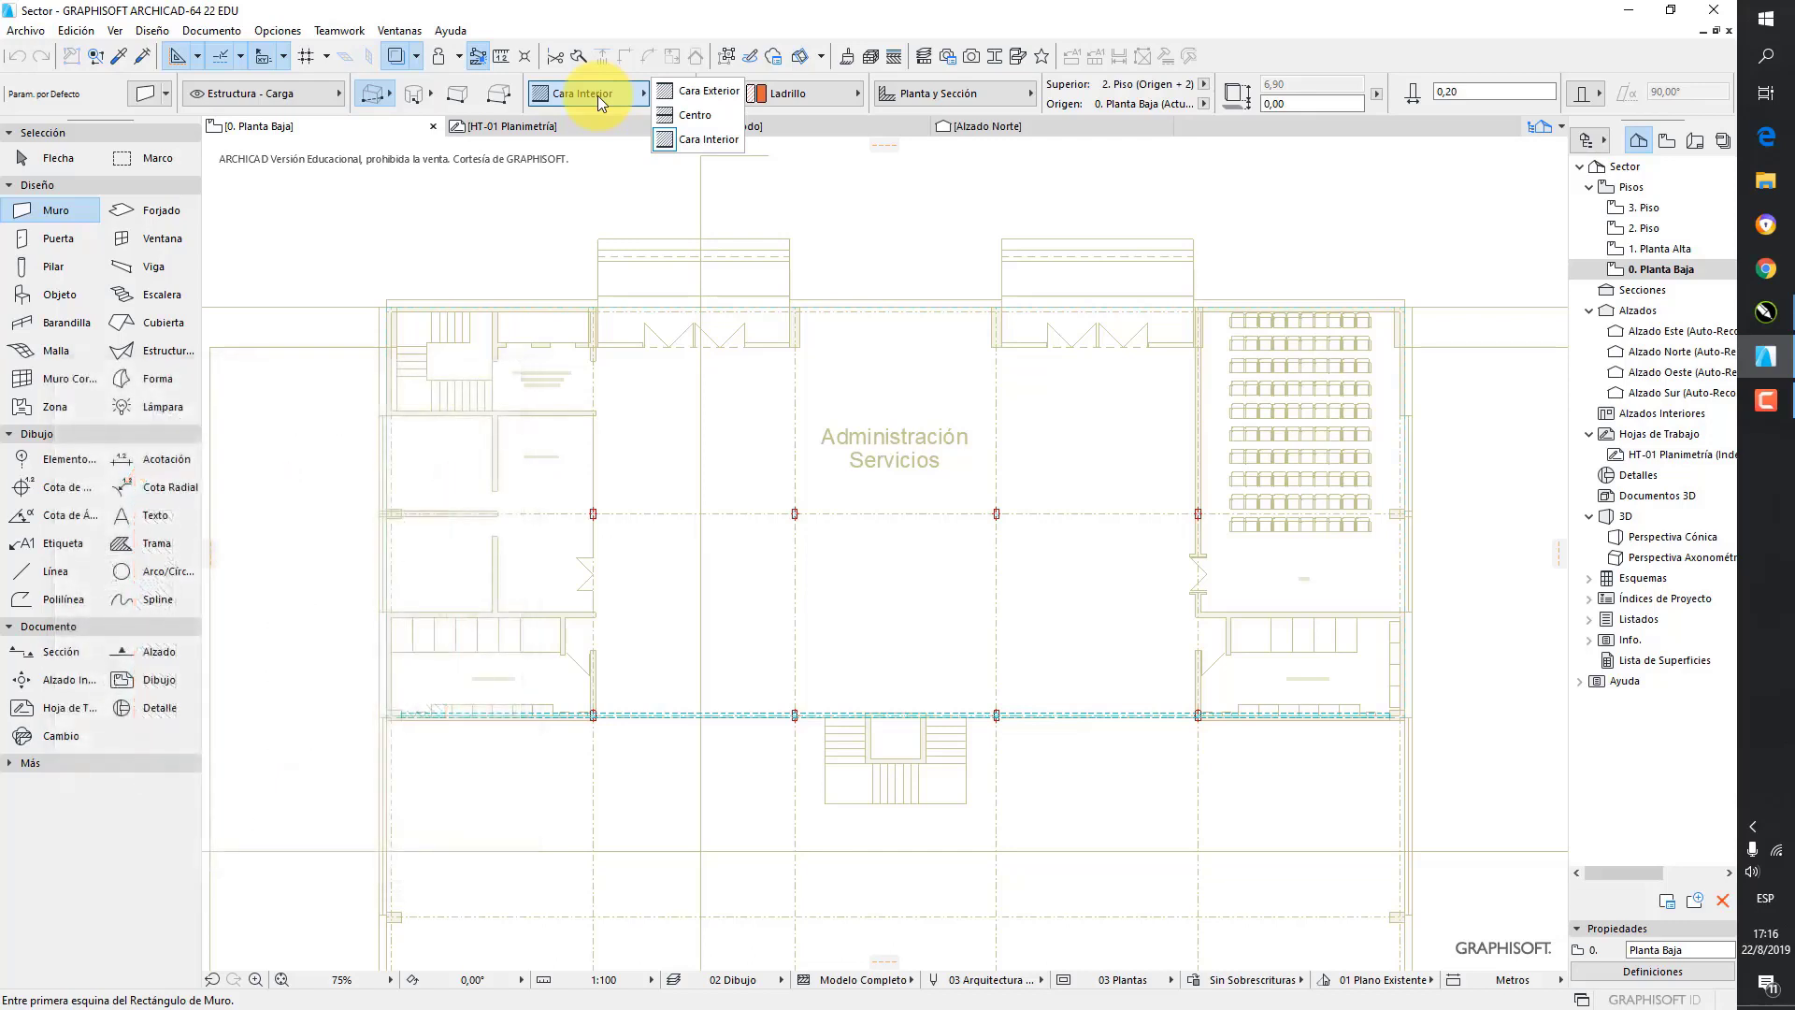
{"action": "left_click", "coordinate": [689, 140]}
- Draw a 7,90 by 16,00 rectangle of brick walls around the service block, from the Sanitarios Mujeres outer corner to the diagonally opposite corner
{"action": "scroll", "coordinate": [1041, 381], "scroll_direction": "up", "scroll_amount": 10}
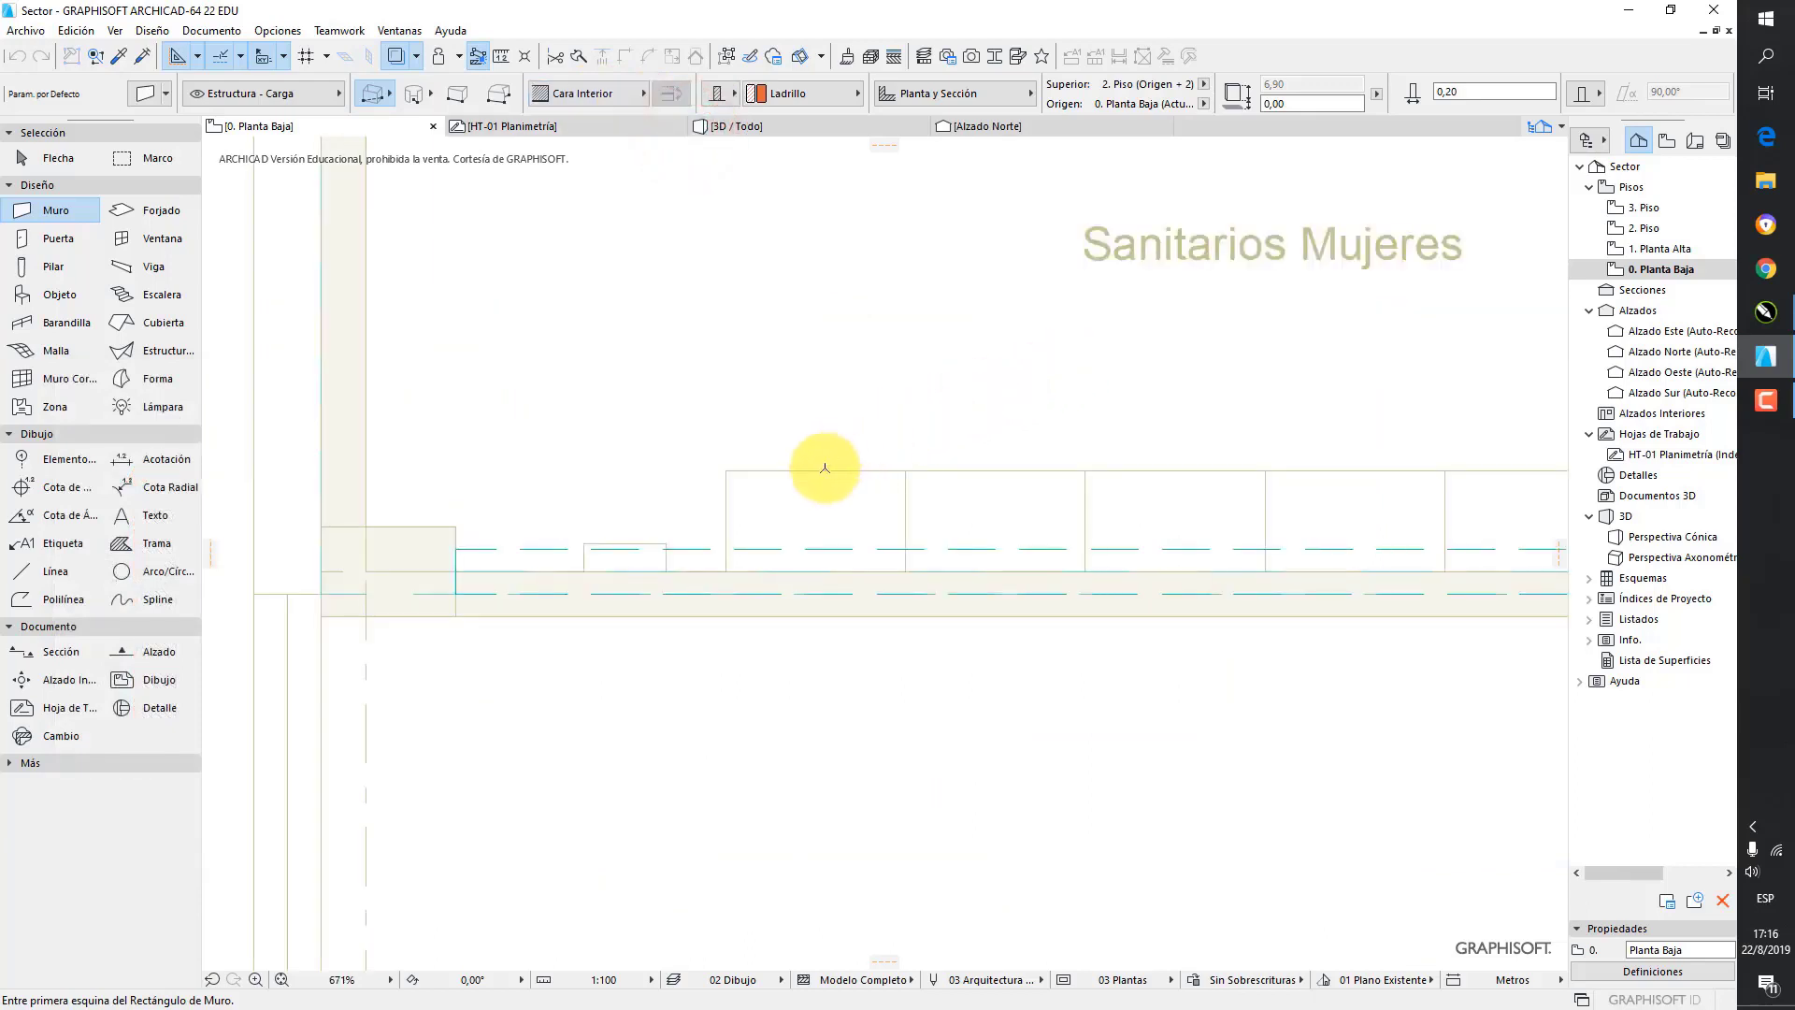
{"action": "left_click", "coordinate": [366, 570]}
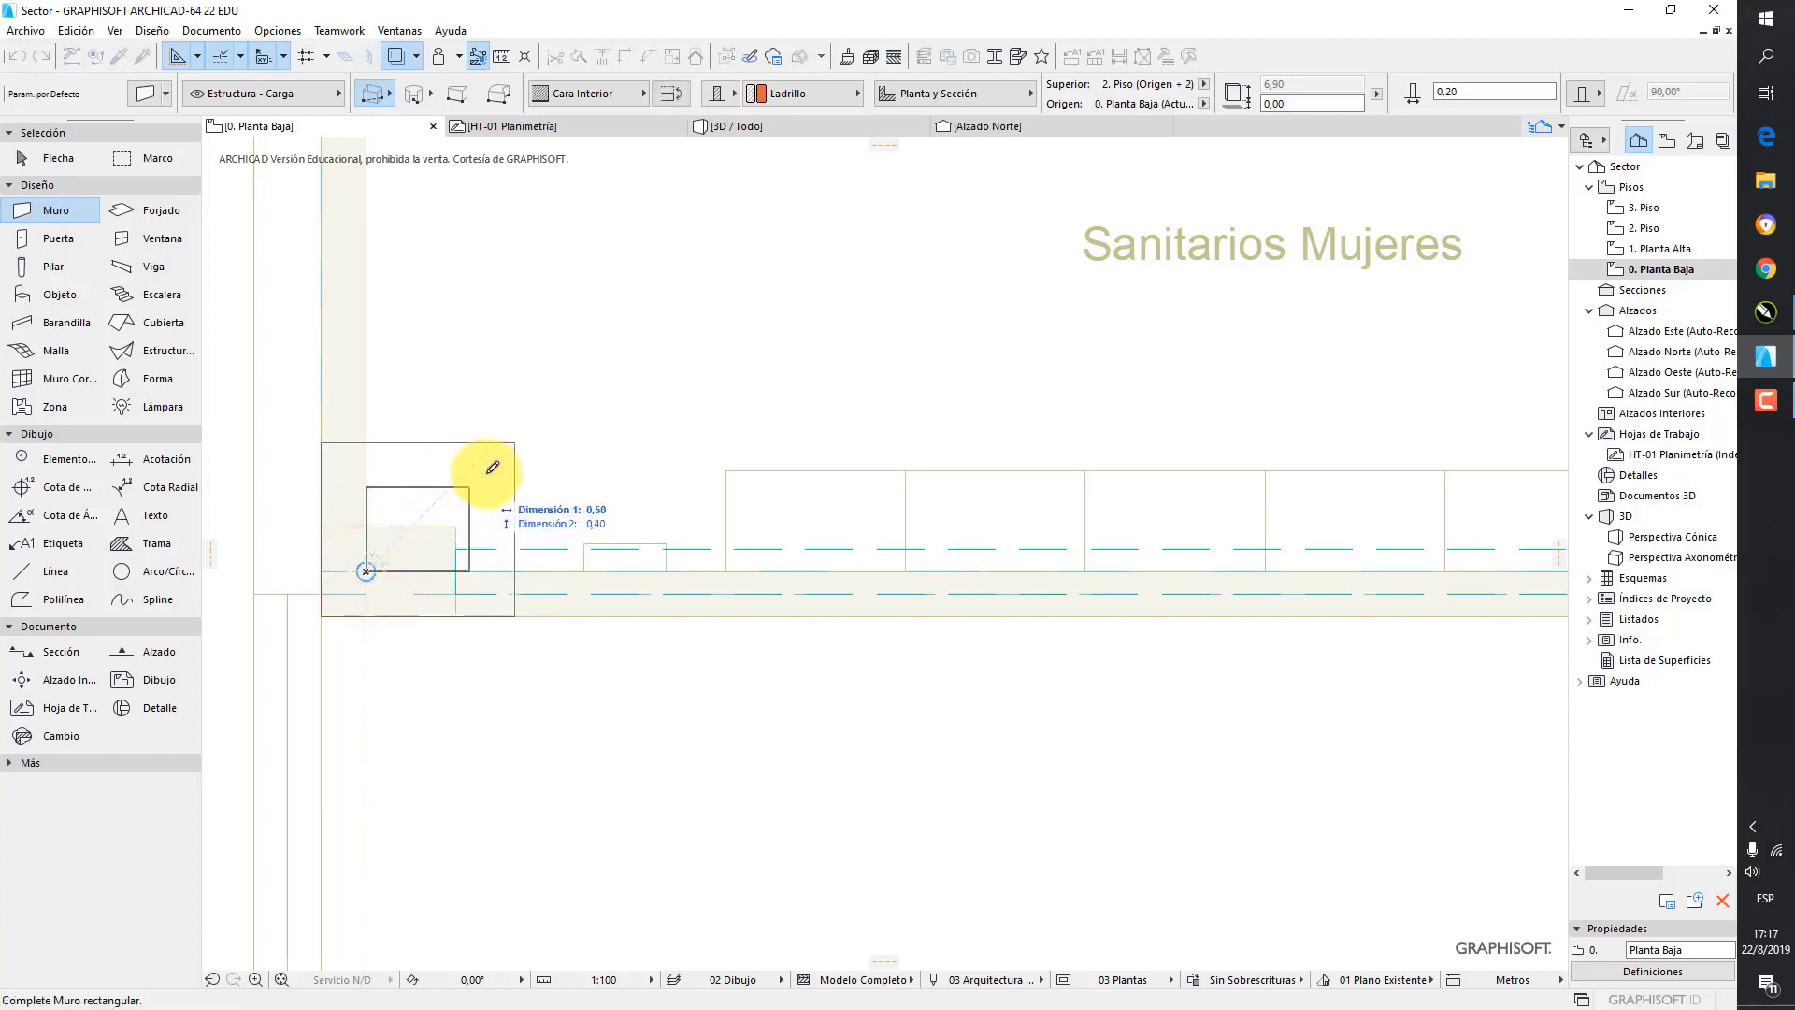
{"action": "scroll", "coordinate": [598, 393], "scroll_direction": "down", "scroll_amount": 4}
{"action": "scroll", "coordinate": [704, 372], "scroll_direction": "up", "scroll_amount": 6}
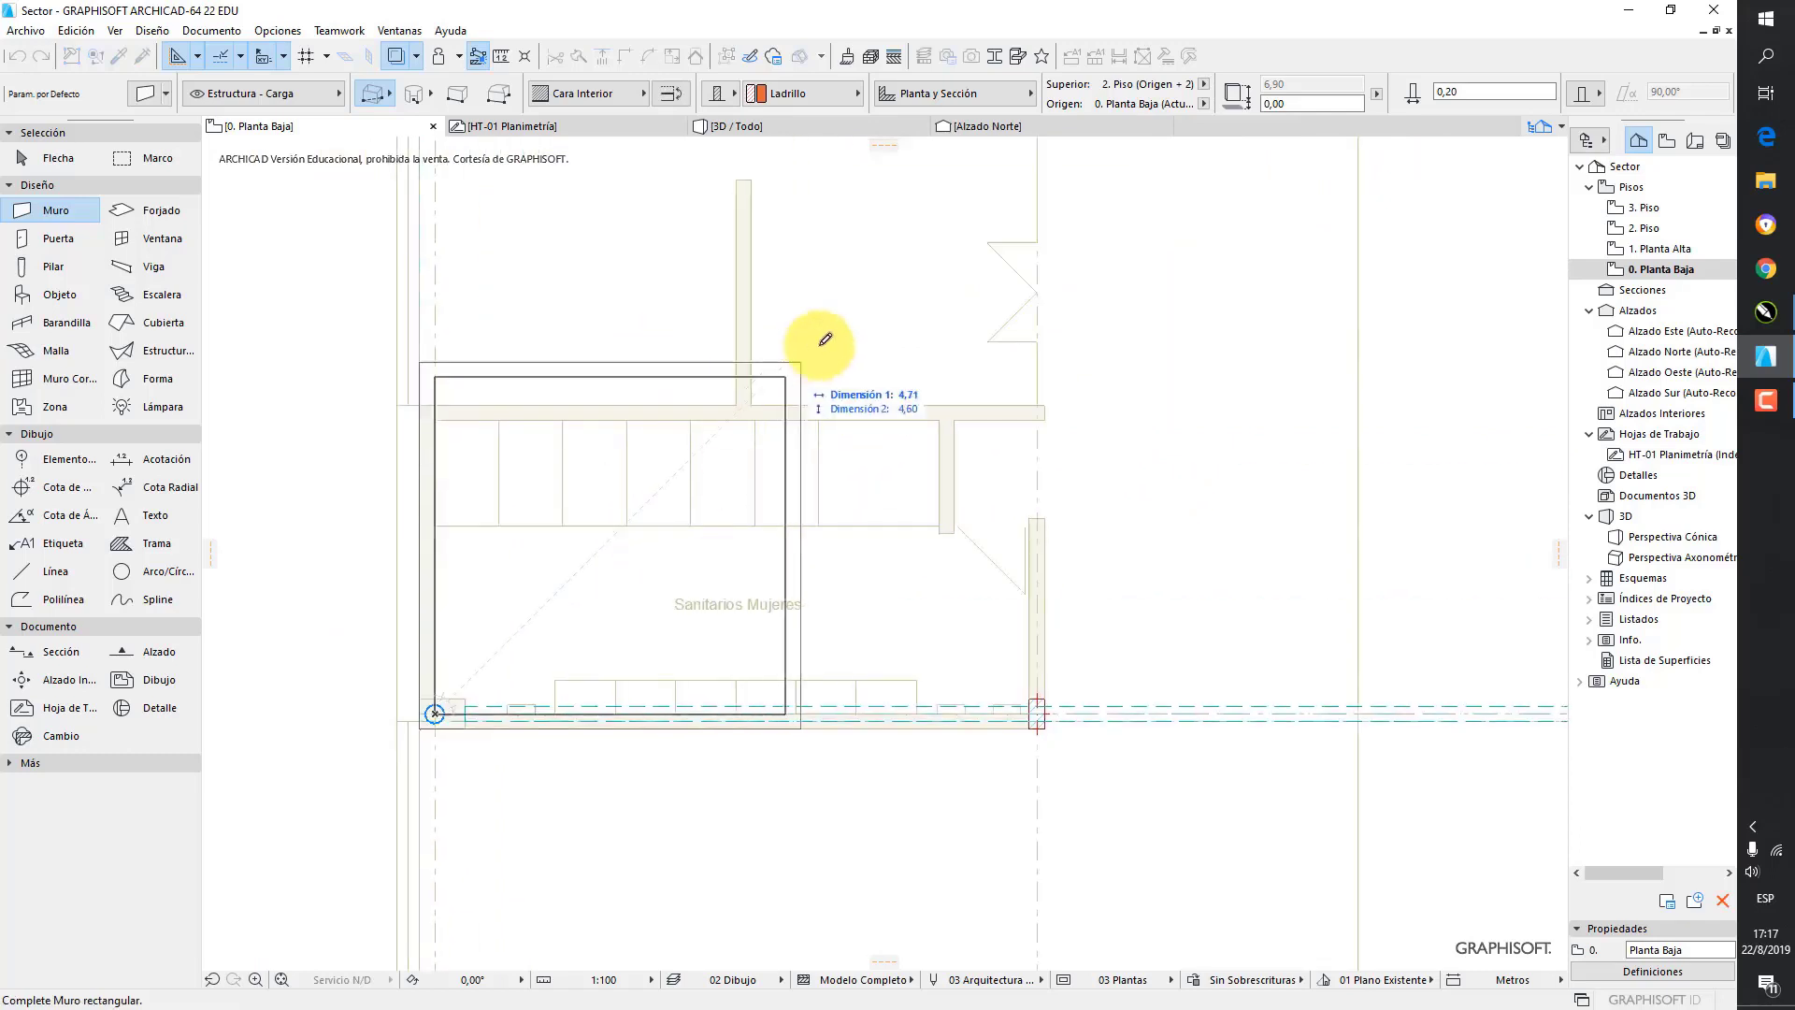
{"action": "middle_click_drag", "start_coordinate": [814, 345], "coordinate": [751, 771]}
{"action": "middle_click_drag", "start_coordinate": [831, 451], "coordinate": [793, 721]}
{"action": "middle_click_drag", "start_coordinate": [845, 305], "coordinate": [817, 473]}
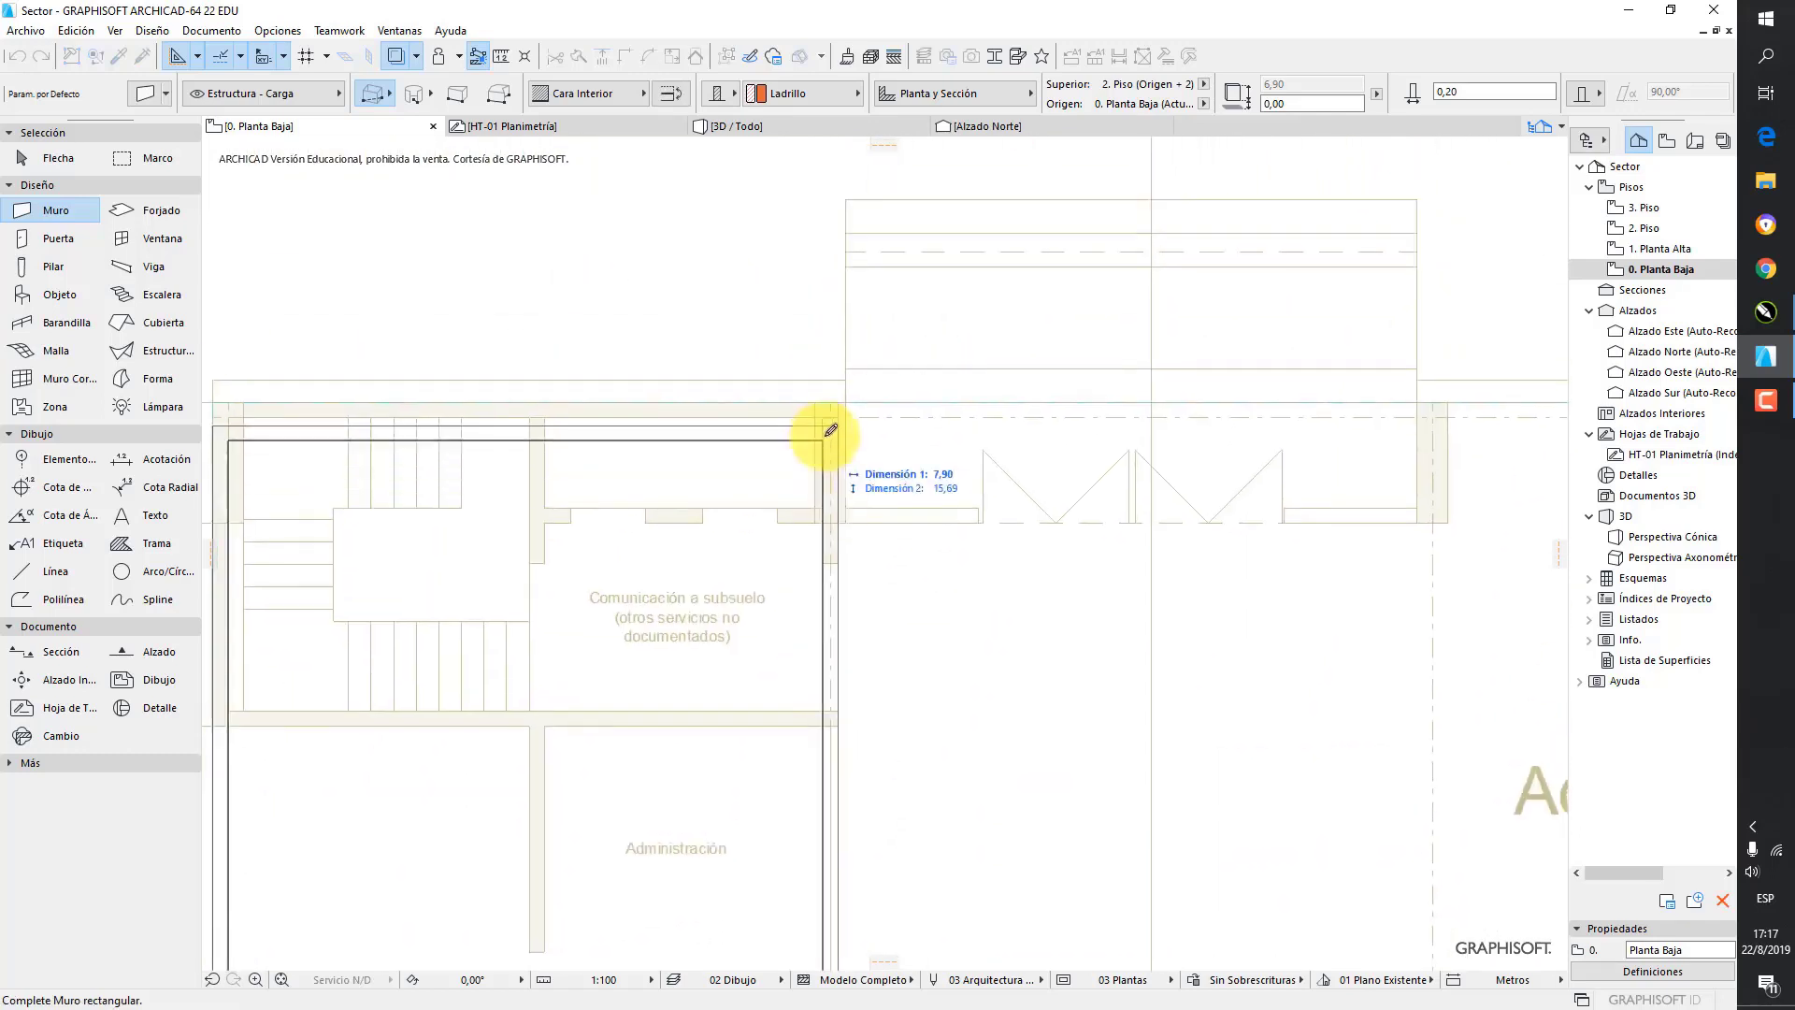
{"action": "scroll", "coordinate": [827, 430], "scroll_direction": "up", "scroll_amount": 5}
{"action": "scroll", "coordinate": [831, 364], "scroll_direction": "up", "scroll_amount": 2}
{"action": "middle_click_drag", "start_coordinate": [833, 402], "coordinate": [981, 349]}
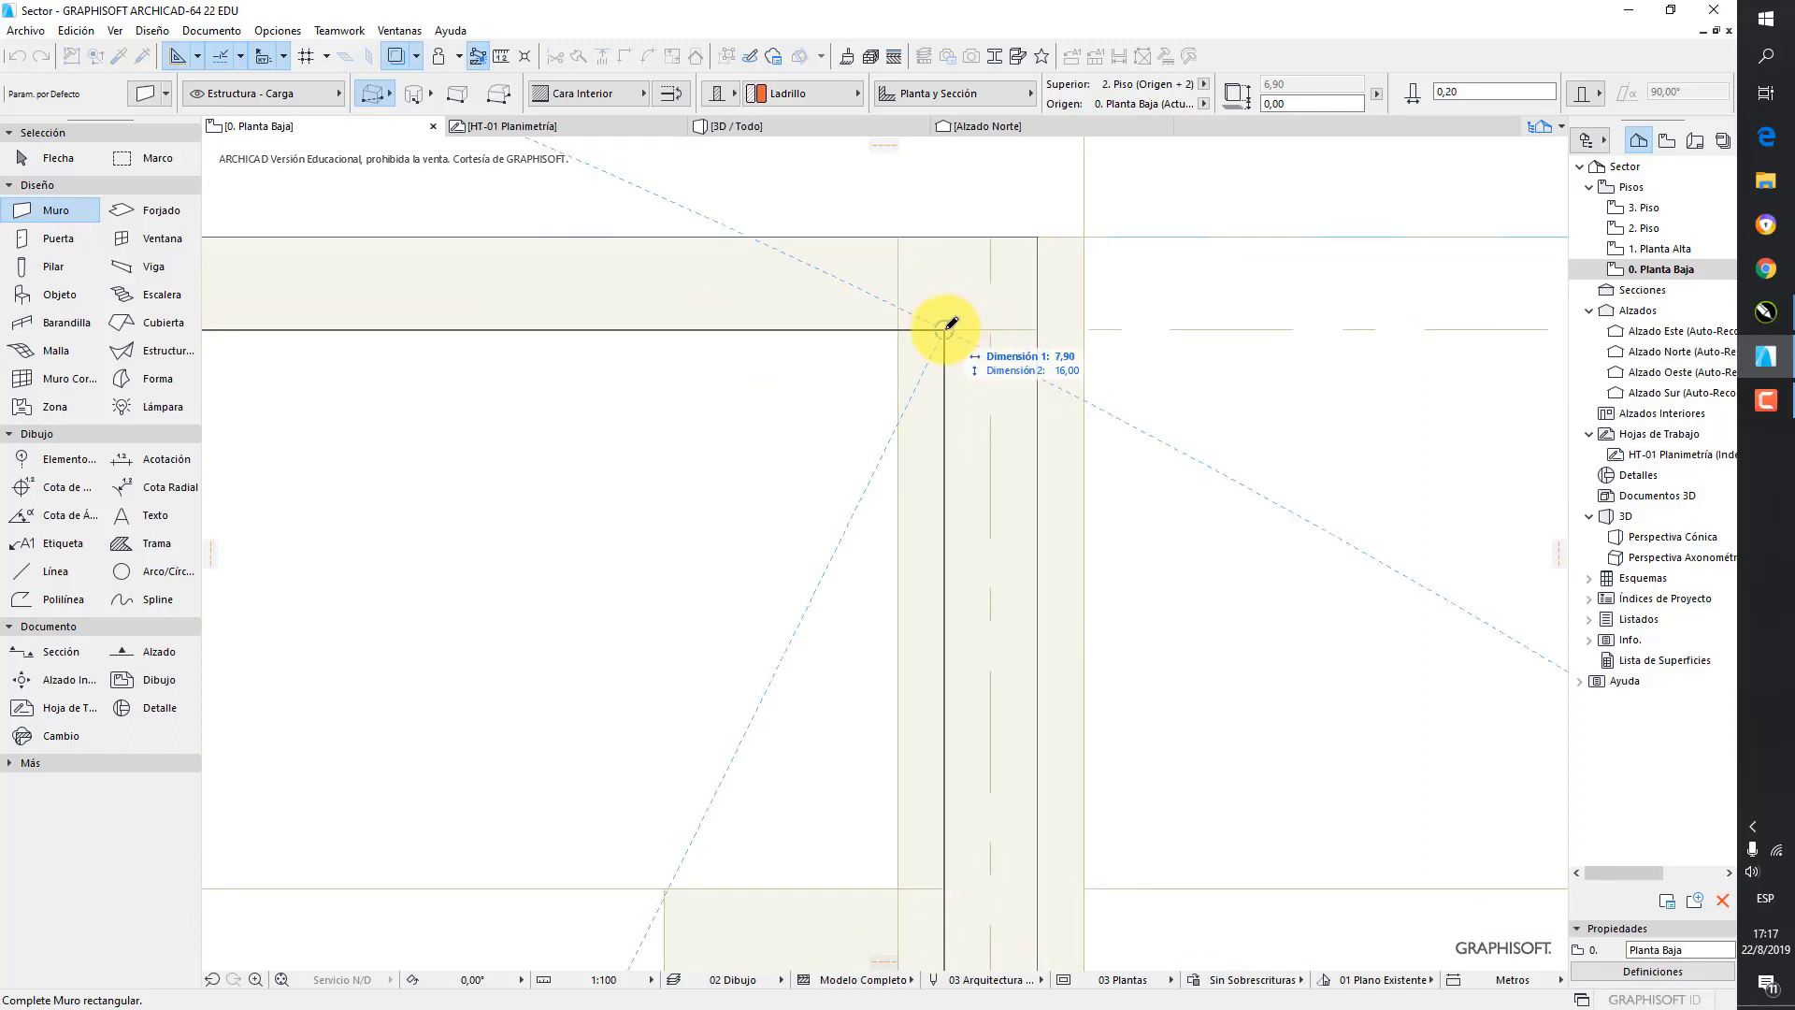
{"action": "left_click", "coordinate": [946, 328]}
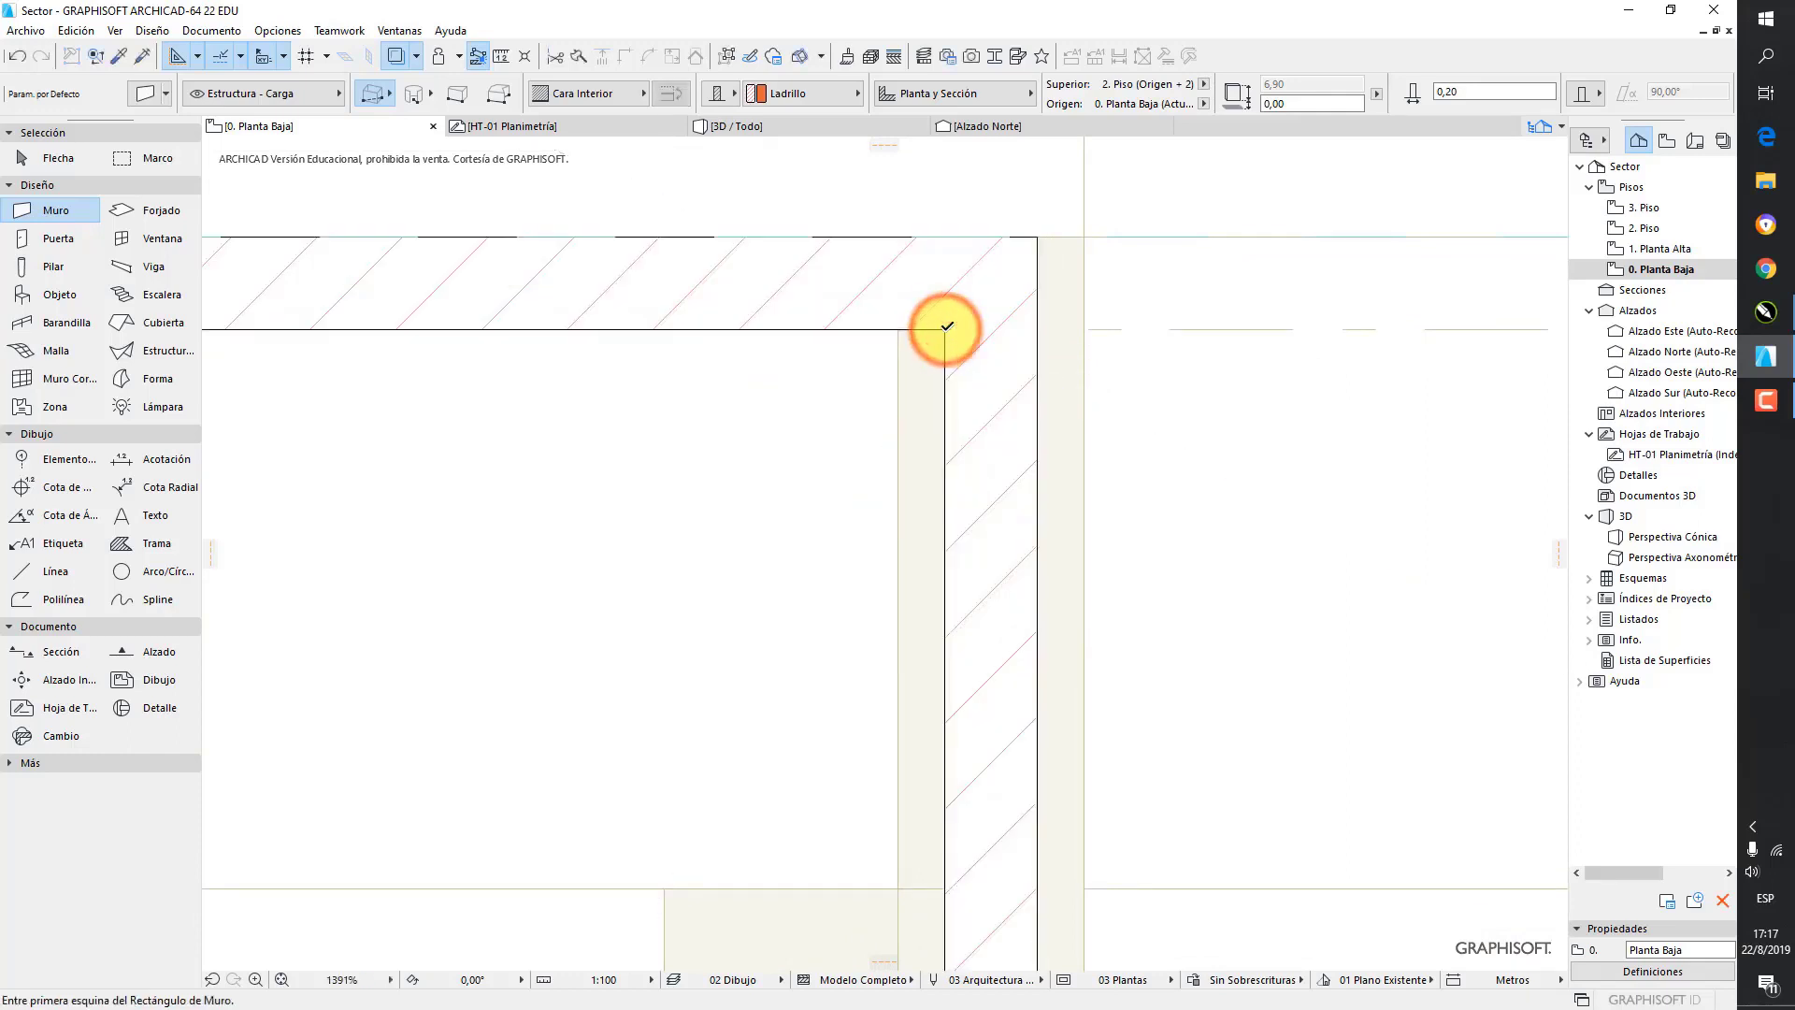
- Examine the new brick walls of the service block in the plan and in the 3D view
{"action": "scroll", "coordinate": [947, 328], "scroll_direction": "down", "scroll_amount": 10}
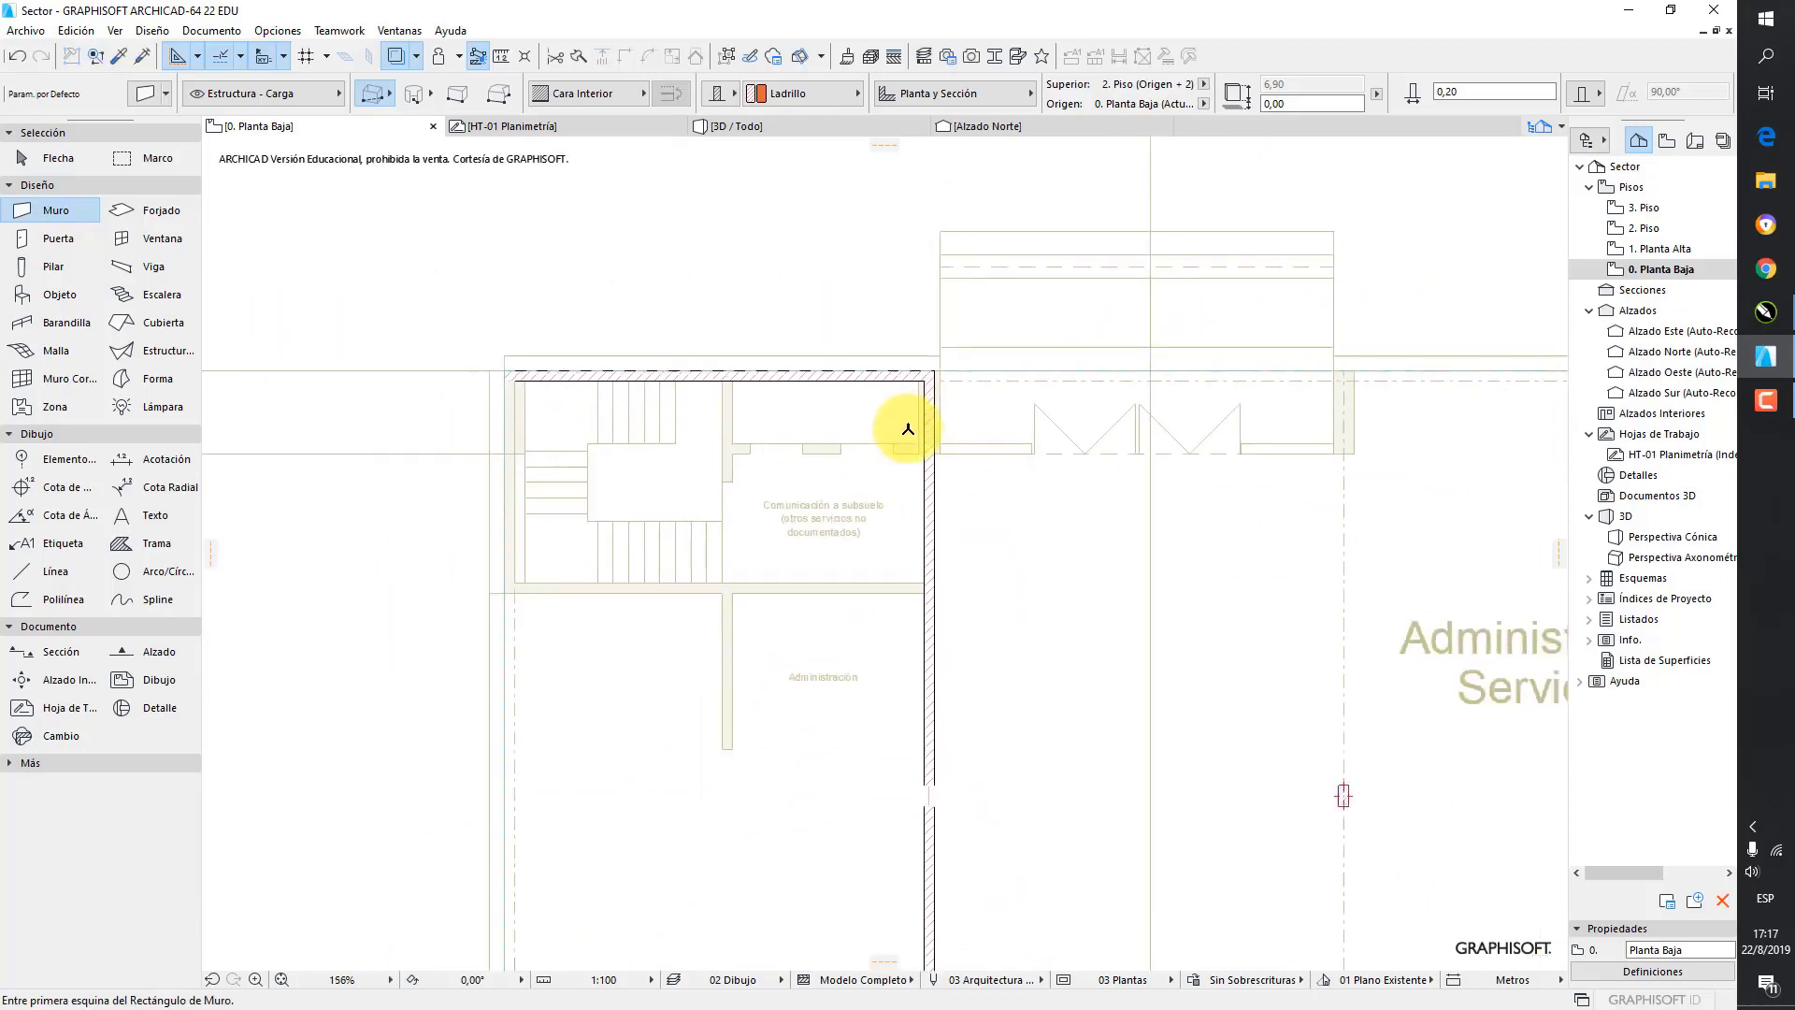
{"action": "scroll", "coordinate": [825, 311], "scroll_direction": "down", "scroll_amount": 1}
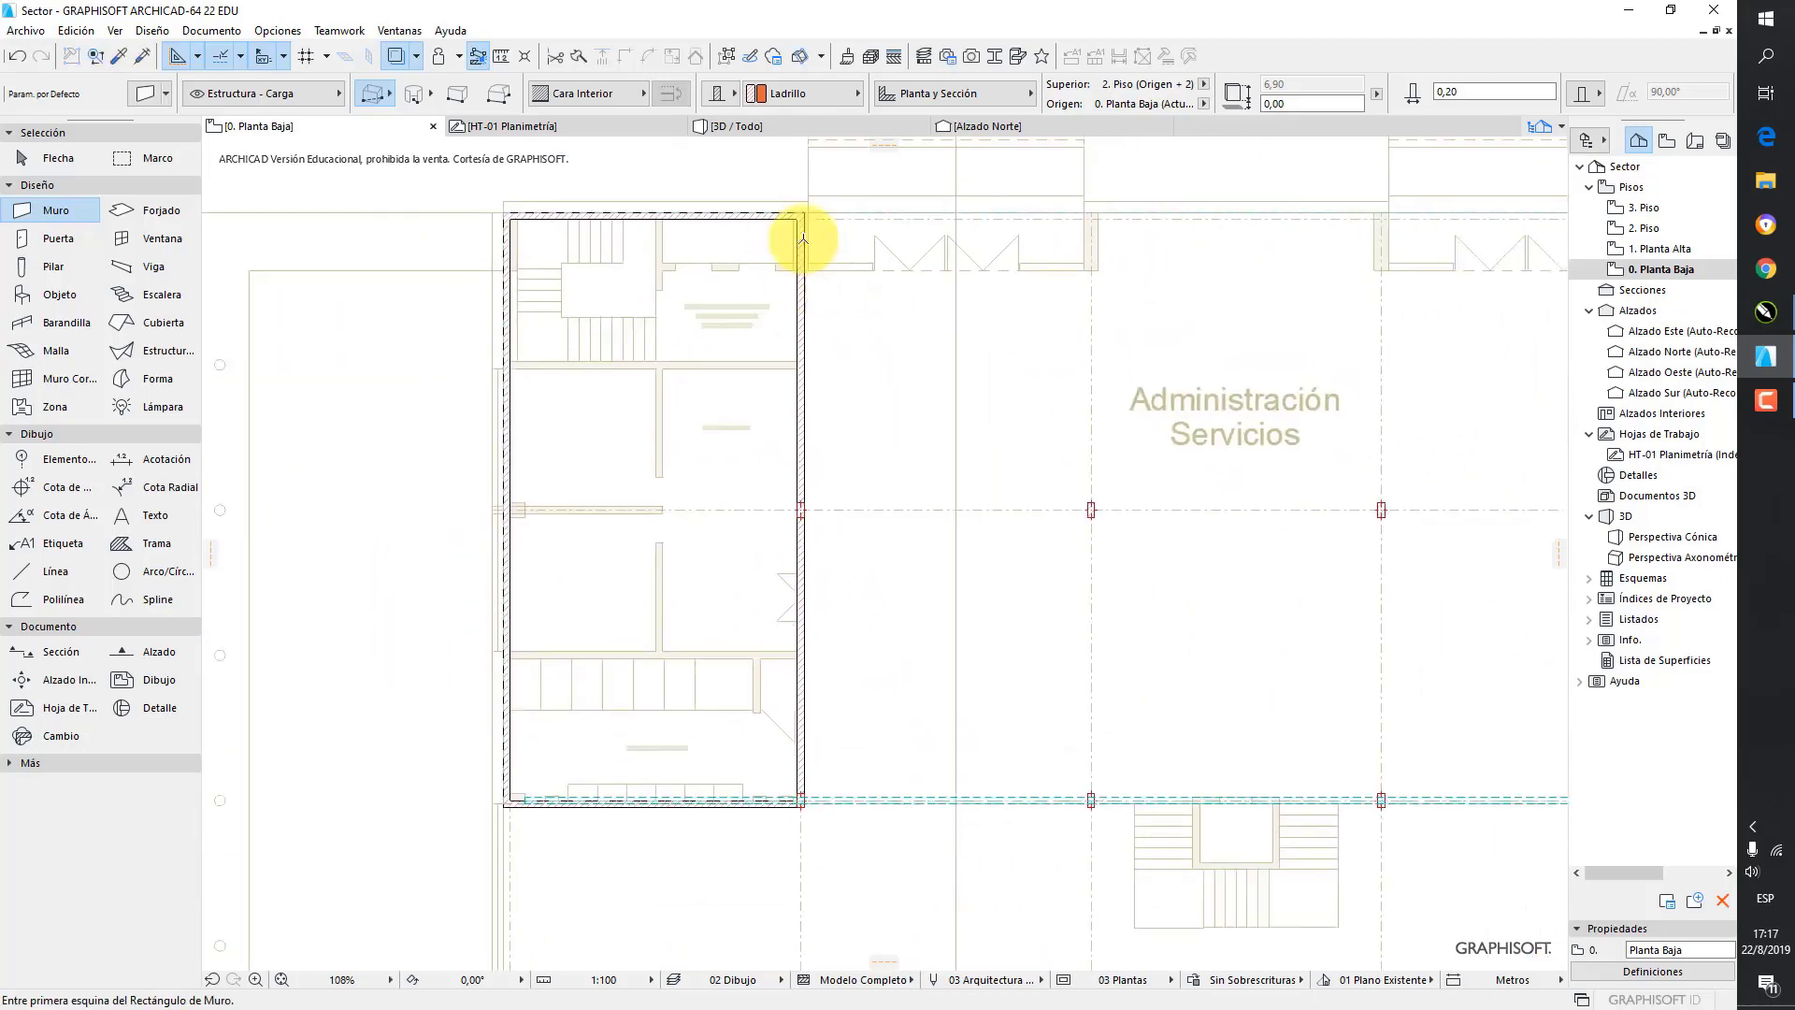
{"action": "left_click", "coordinate": [766, 129]}
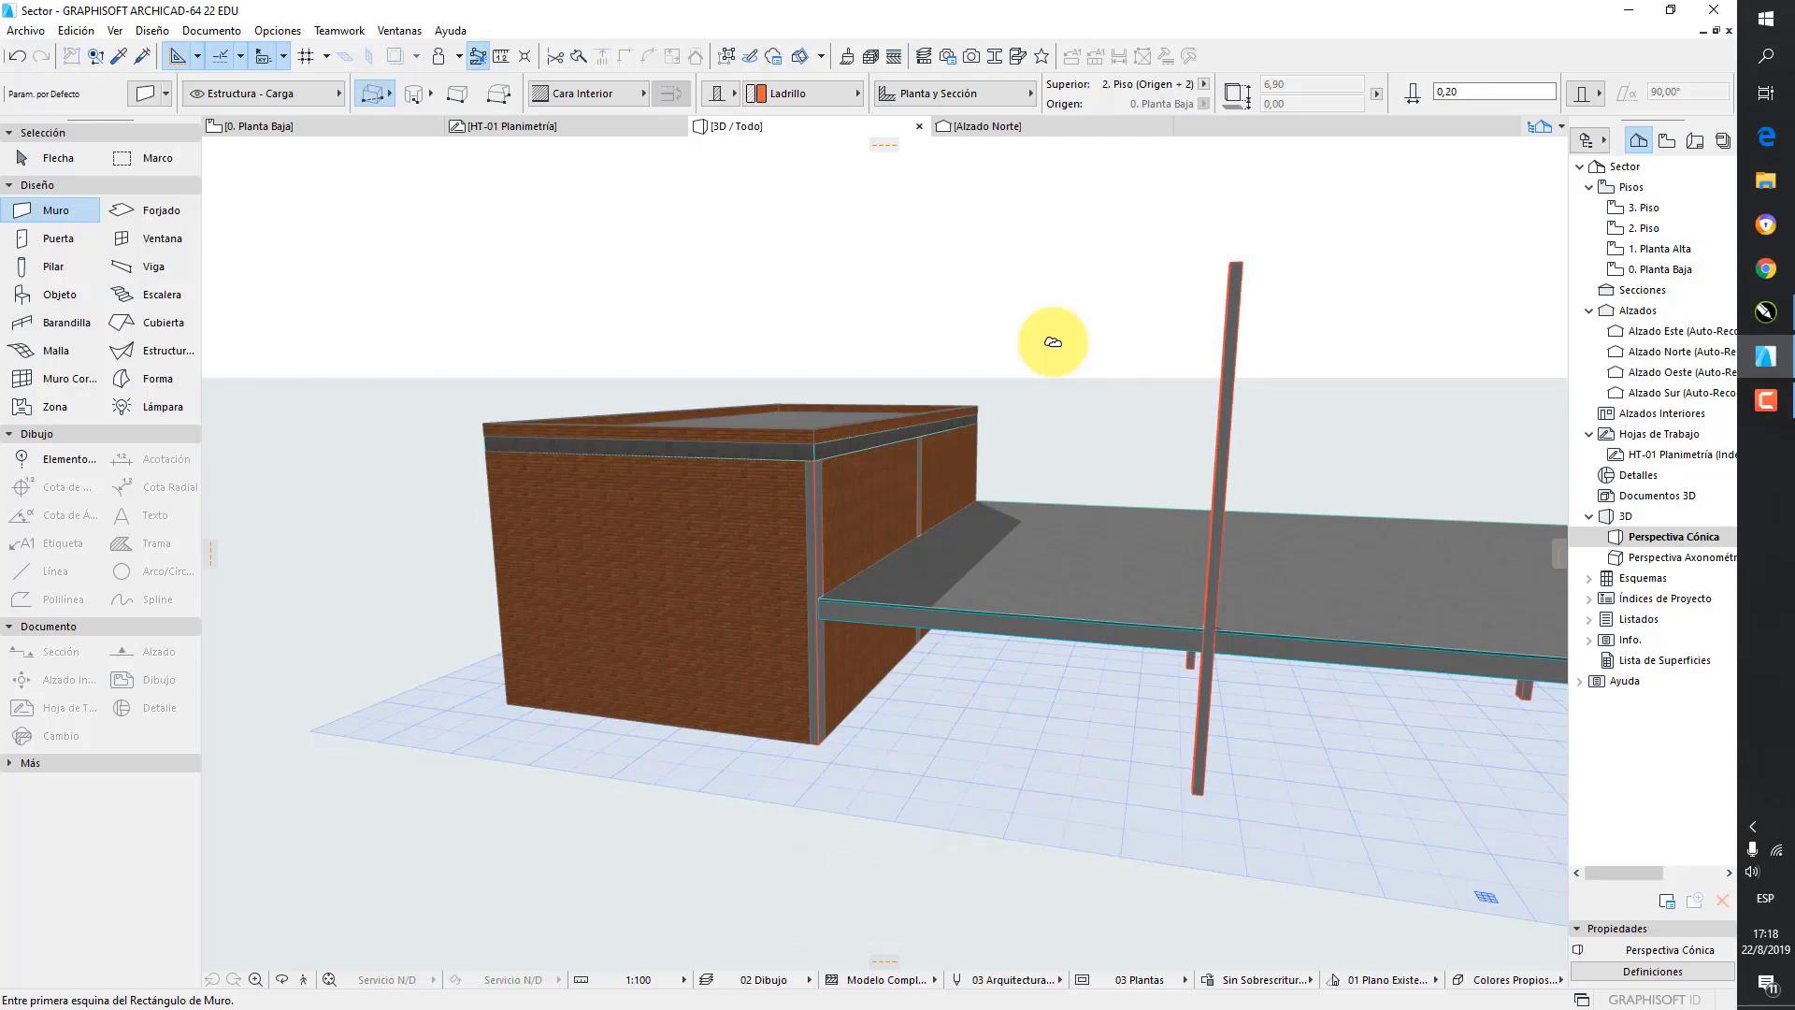
- On the 0. Planta Baja plan, place a horizontal section line across the whole administration block, looking toward the Administración Servicios label
{"action": "left_click", "coordinate": [1655, 269]}
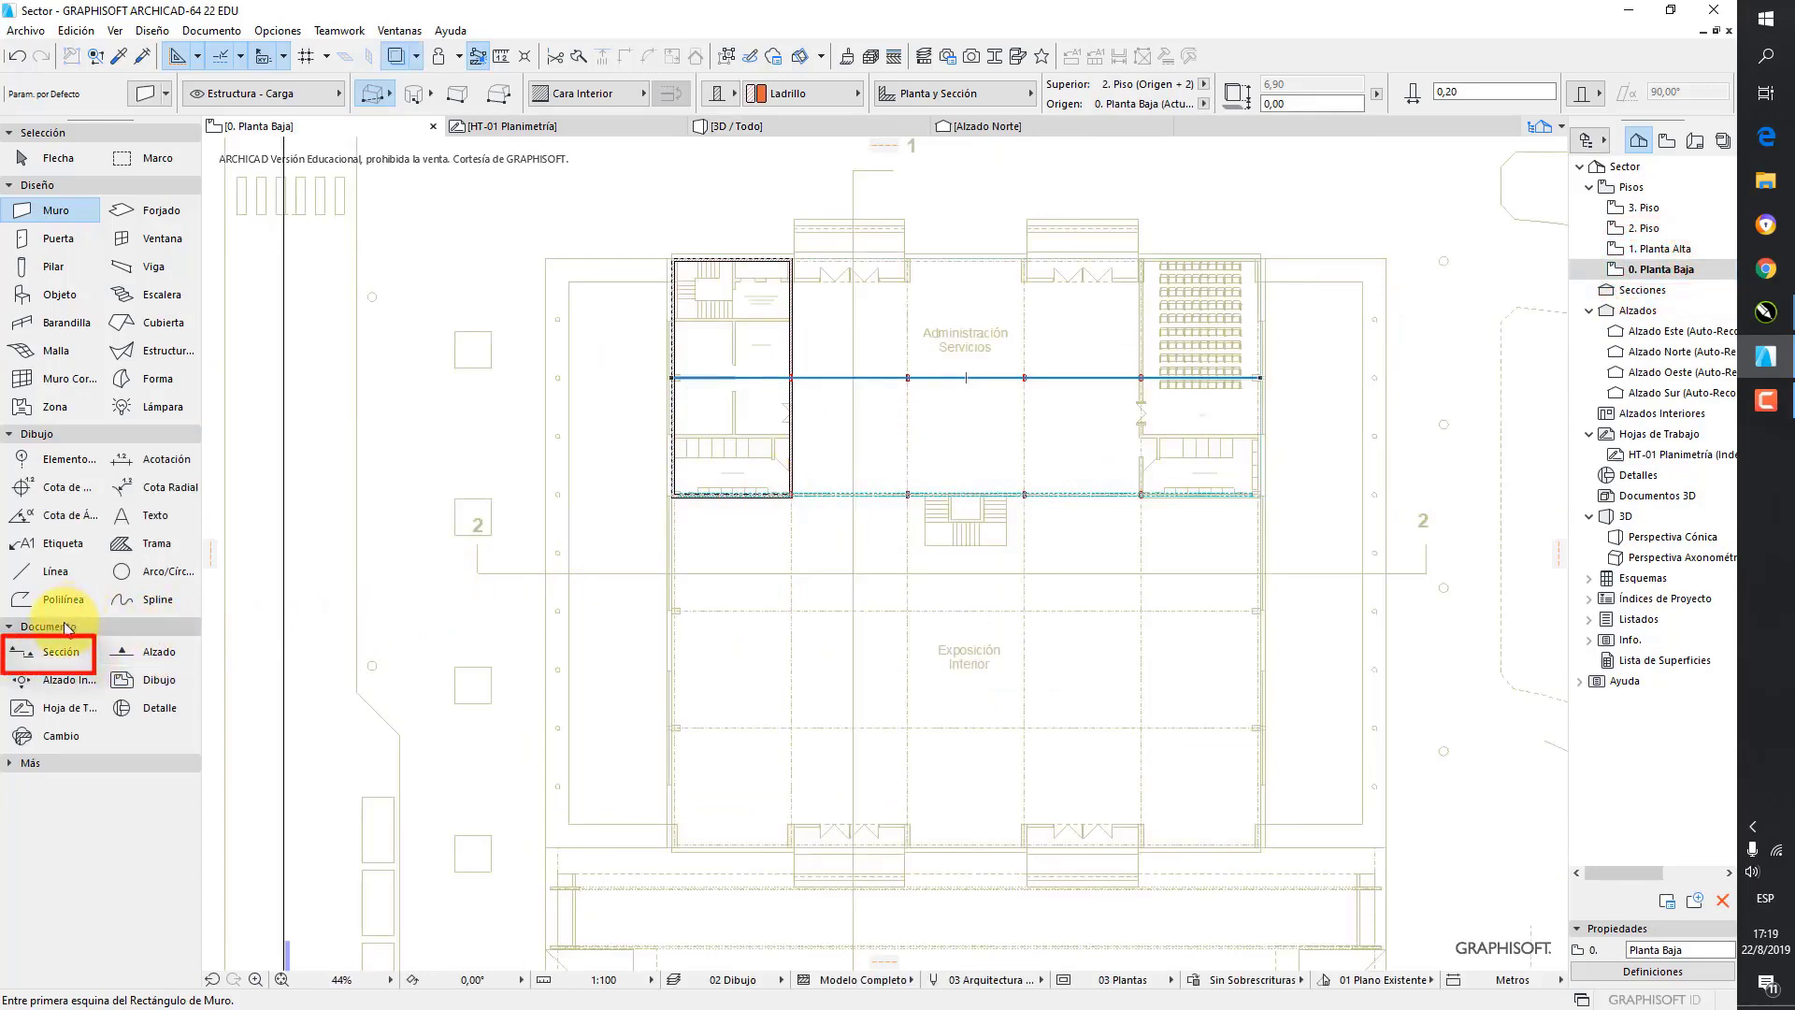
{"action": "left_click", "coordinate": [58, 654]}
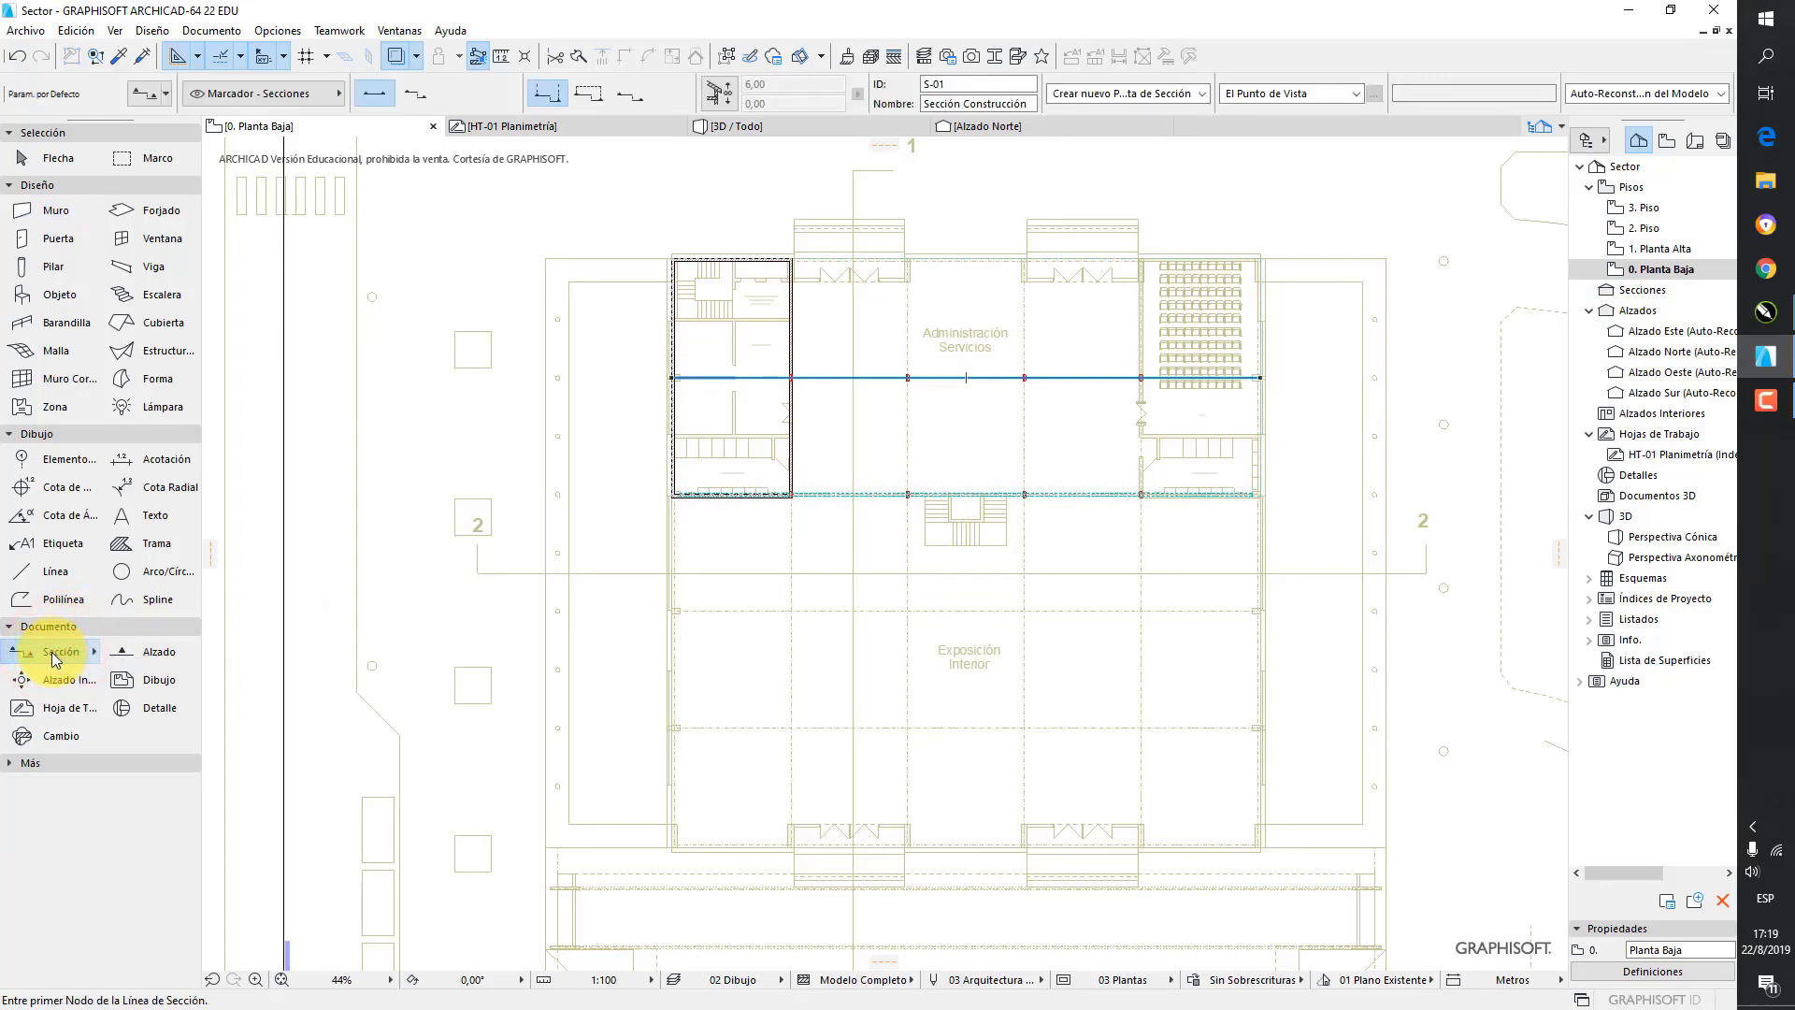
{"action": "left_click", "coordinate": [503, 410]}
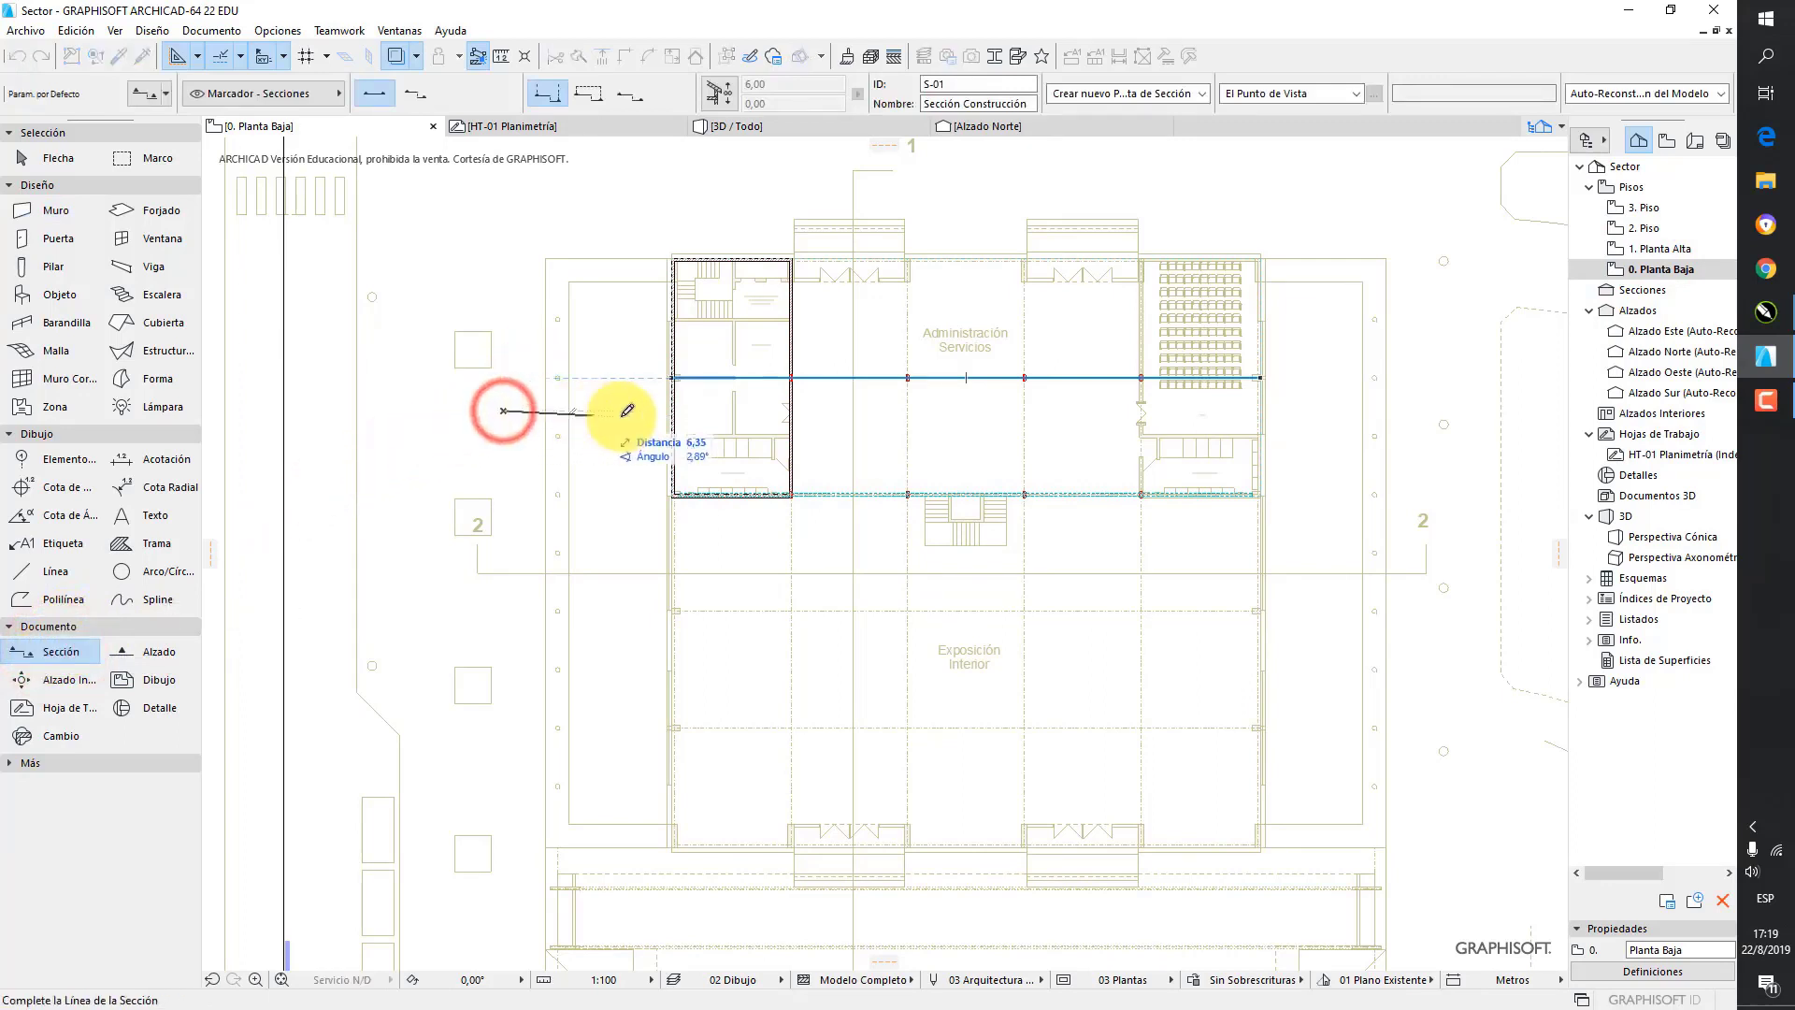
{"action": "left_click", "coordinate": [1424, 410]}
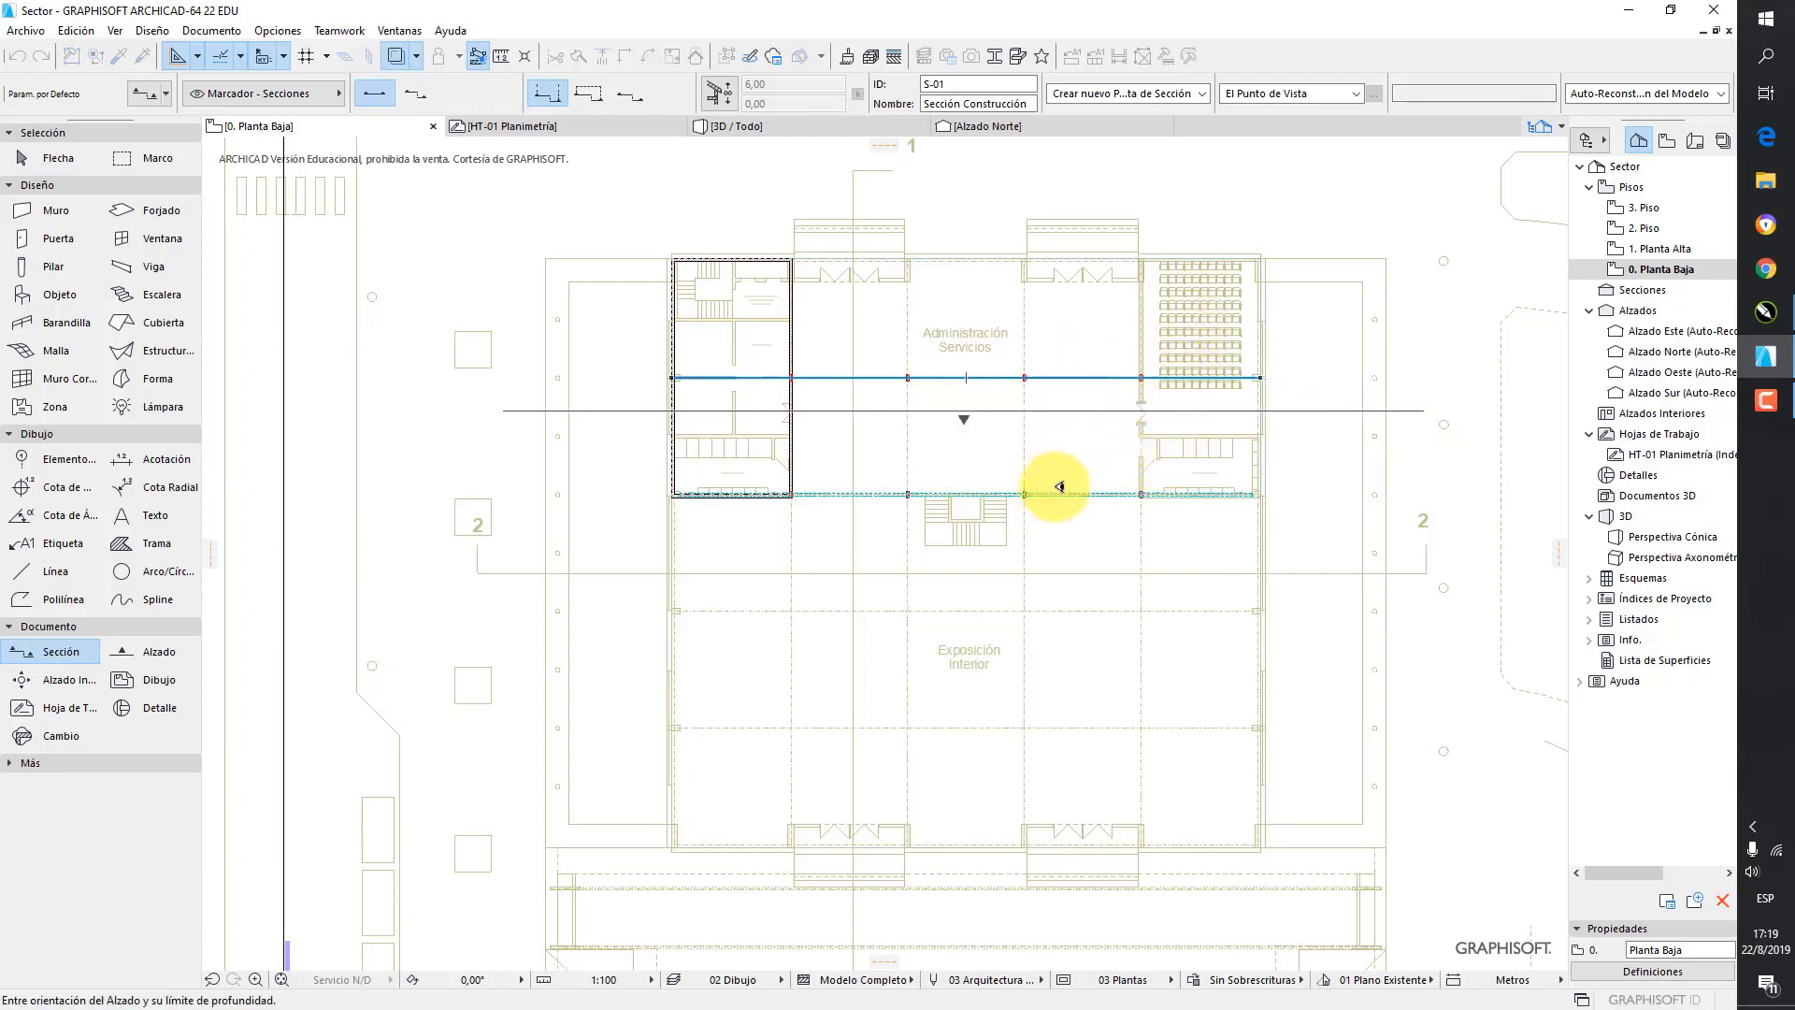
{"action": "left_click", "coordinate": [1009, 316]}
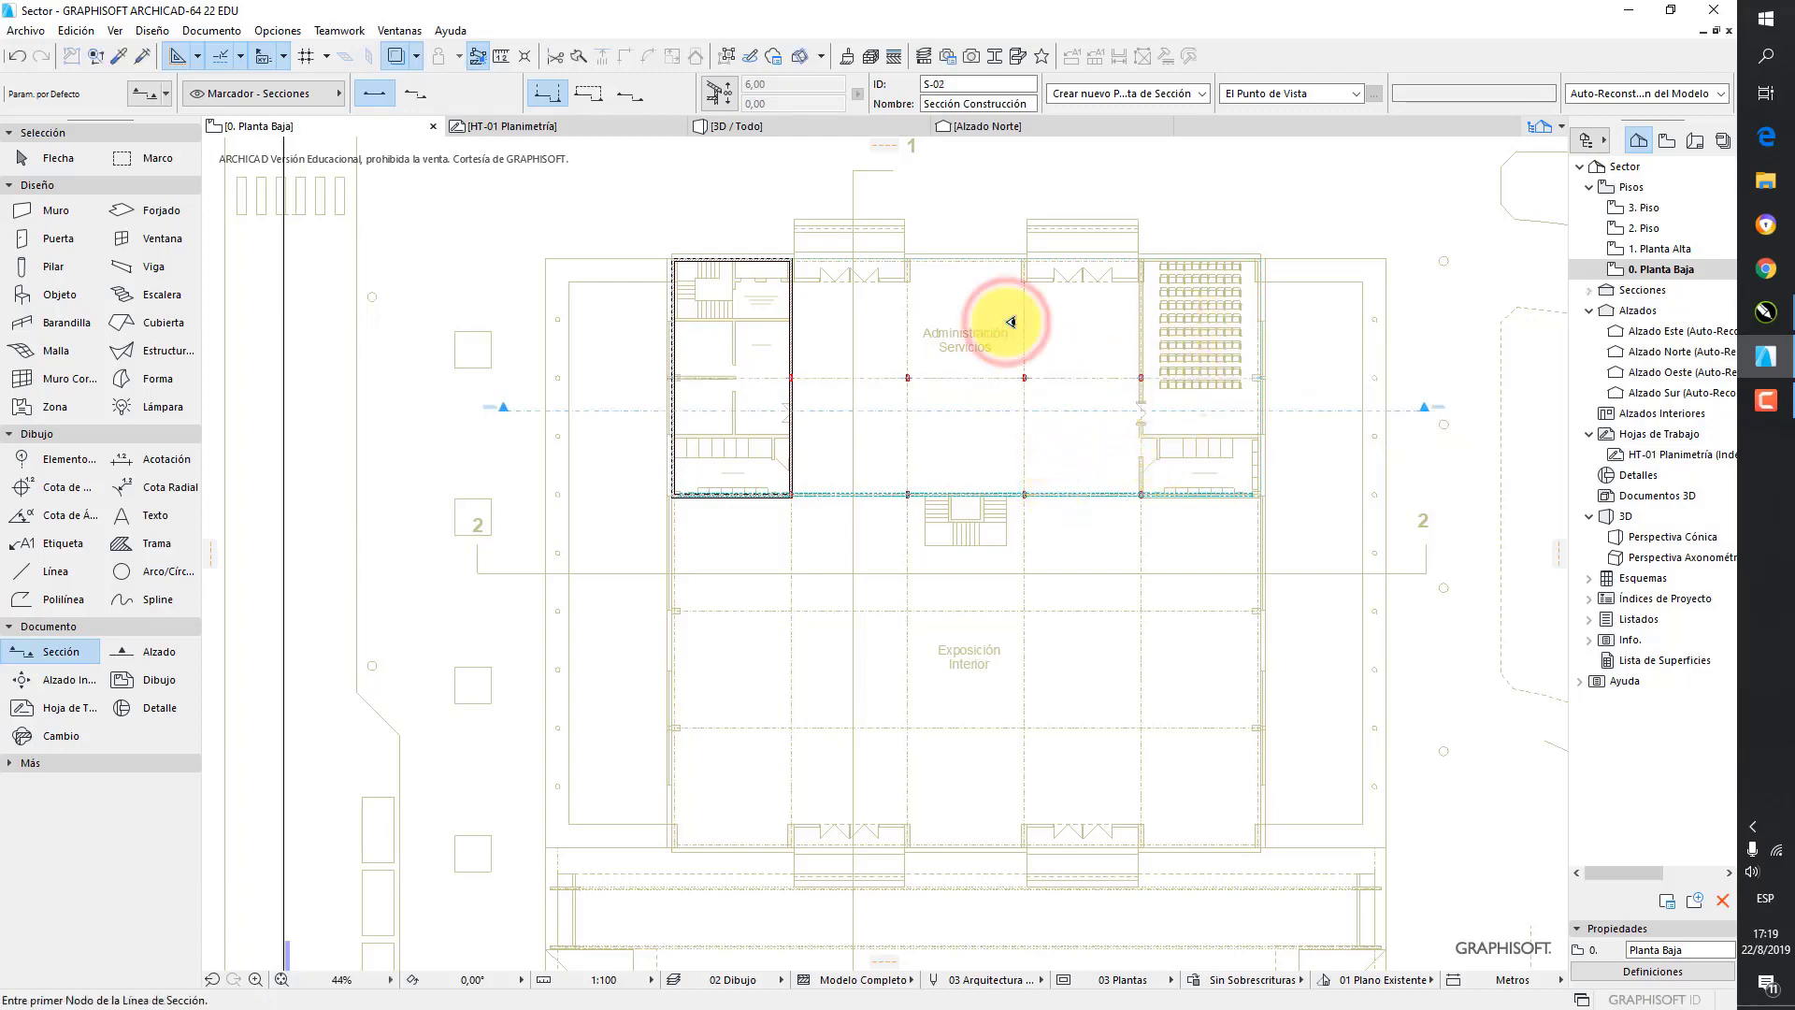
- Place a vertical section line through the building beside reference section line 1, looking toward the auditorium seating side
{"action": "scroll", "coordinate": [1002, 319], "scroll_direction": "down", "scroll_amount": 1}
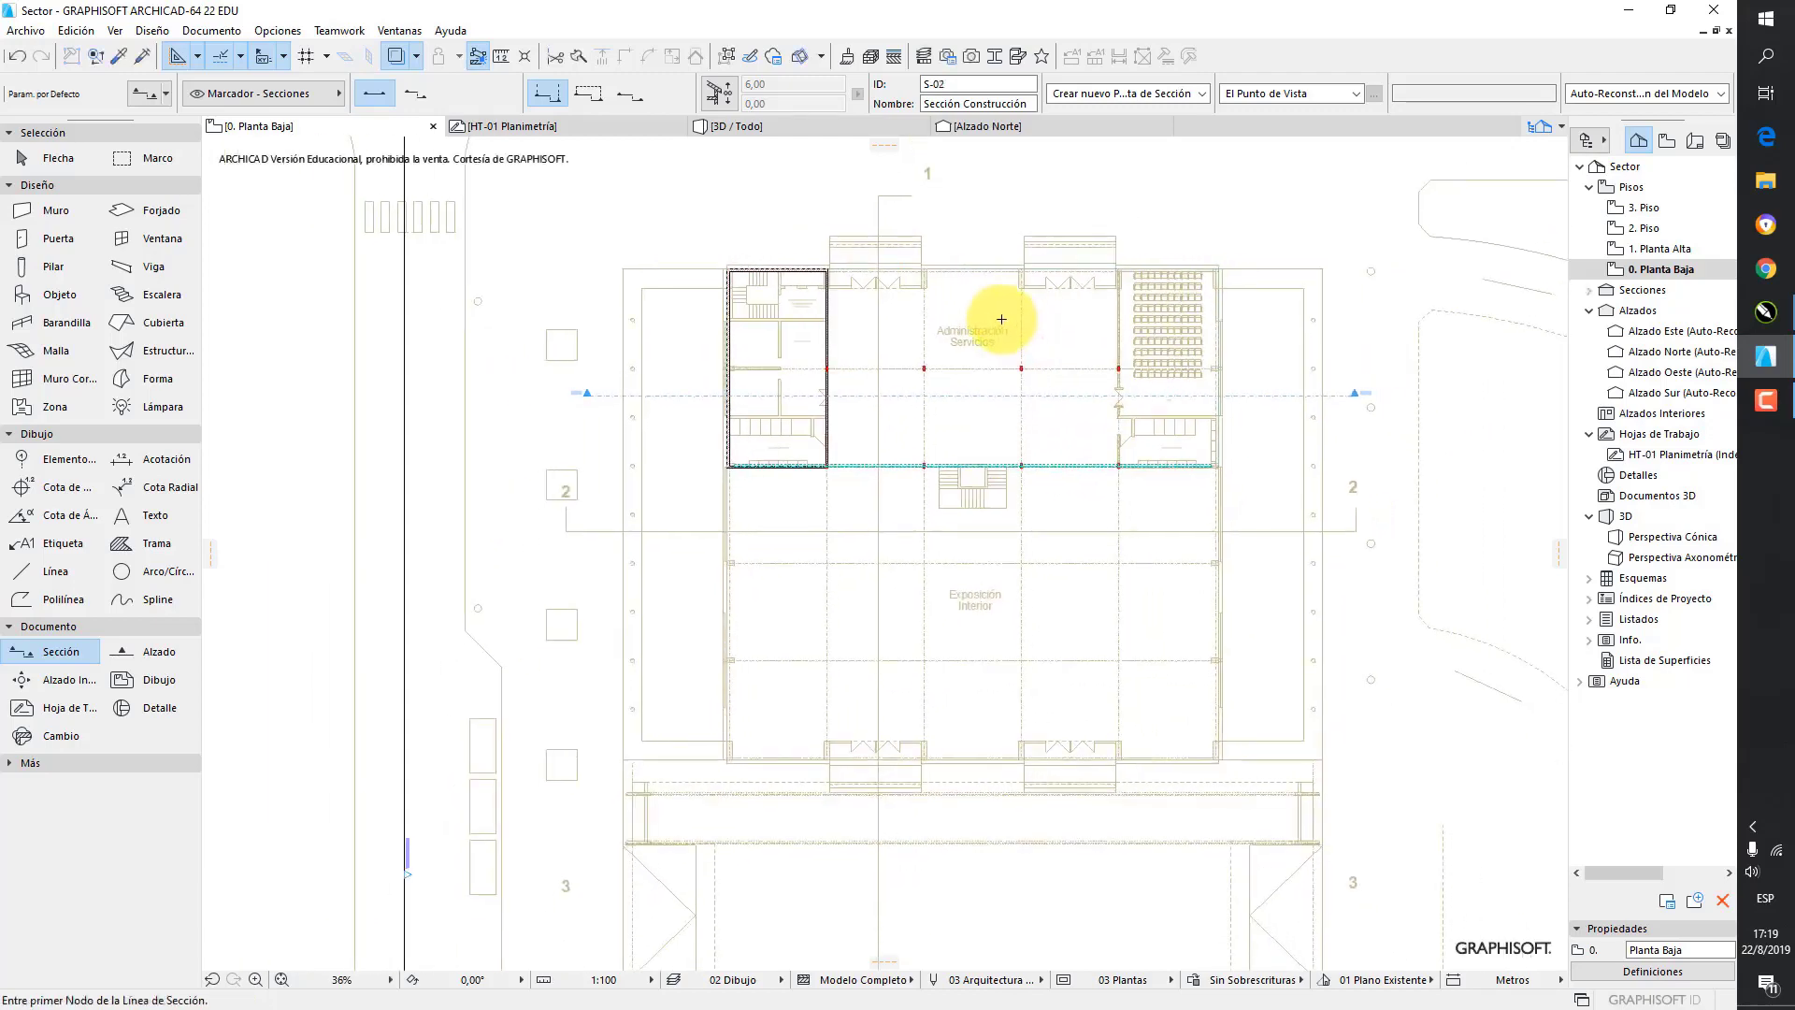
{"action": "left_click", "coordinate": [866, 168]}
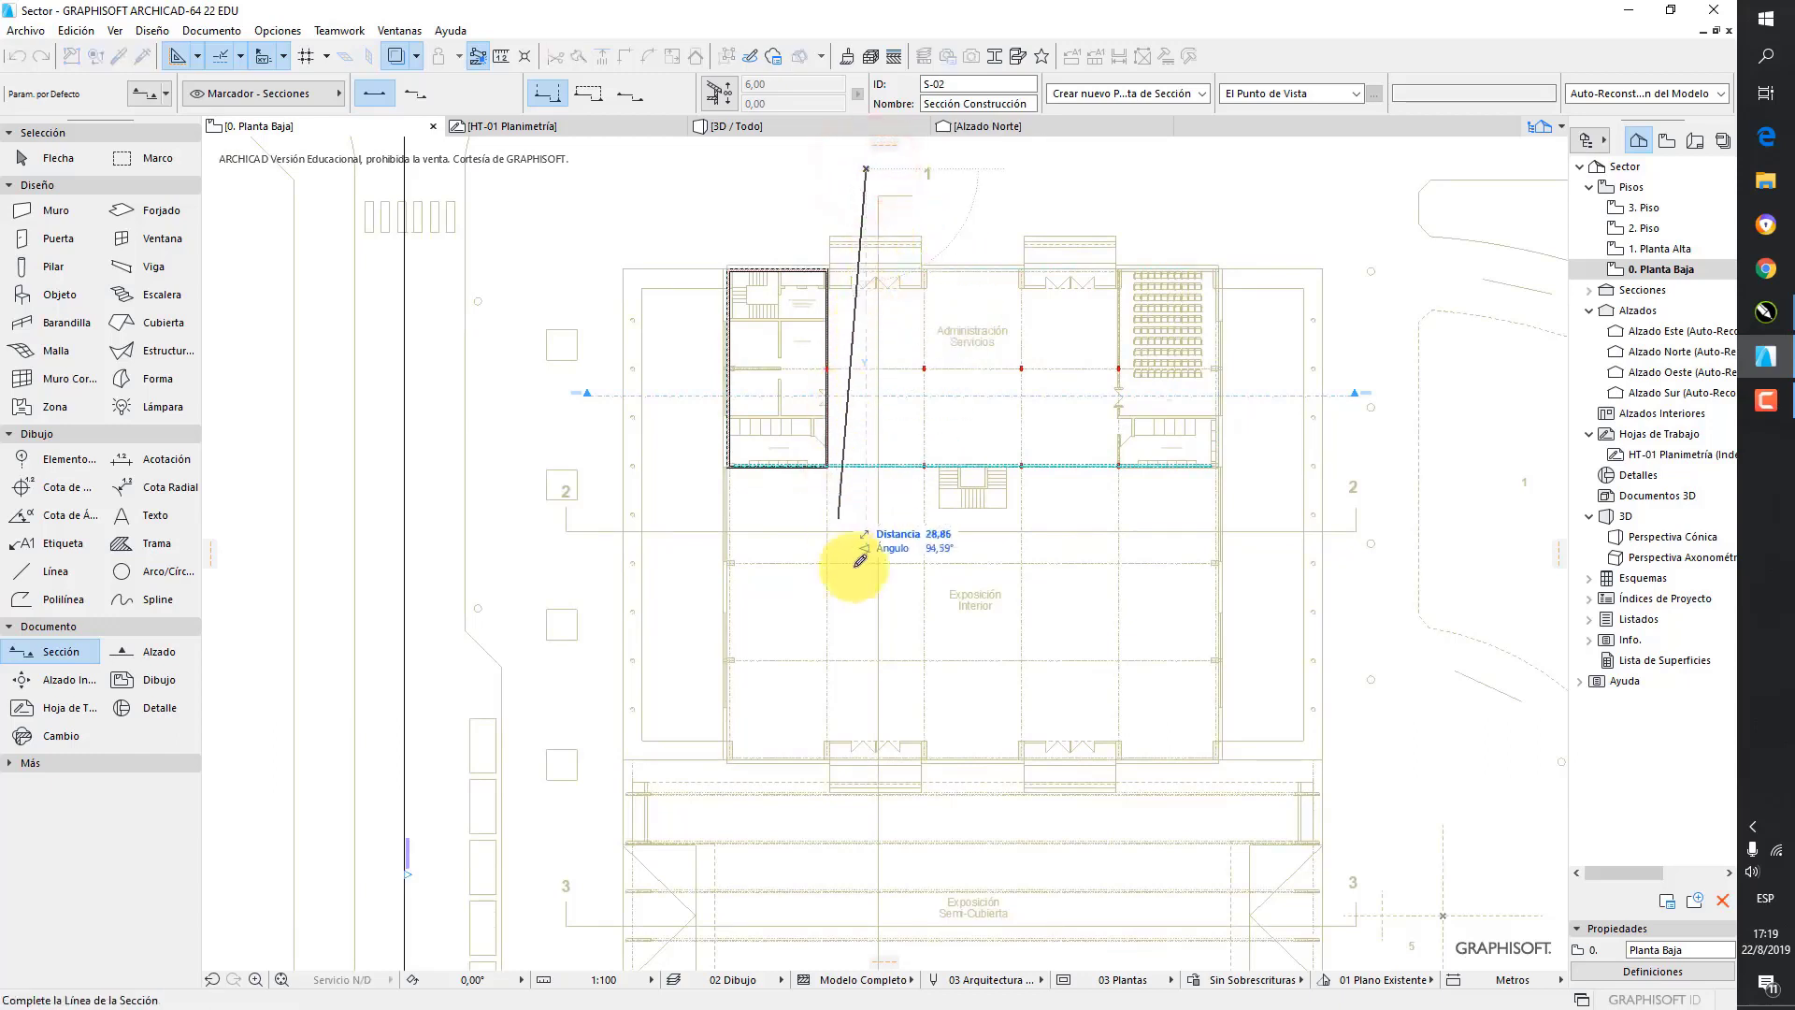
{"action": "left_click", "coordinate": [869, 866]}
{"action": "left_click", "coordinate": [937, 824]}
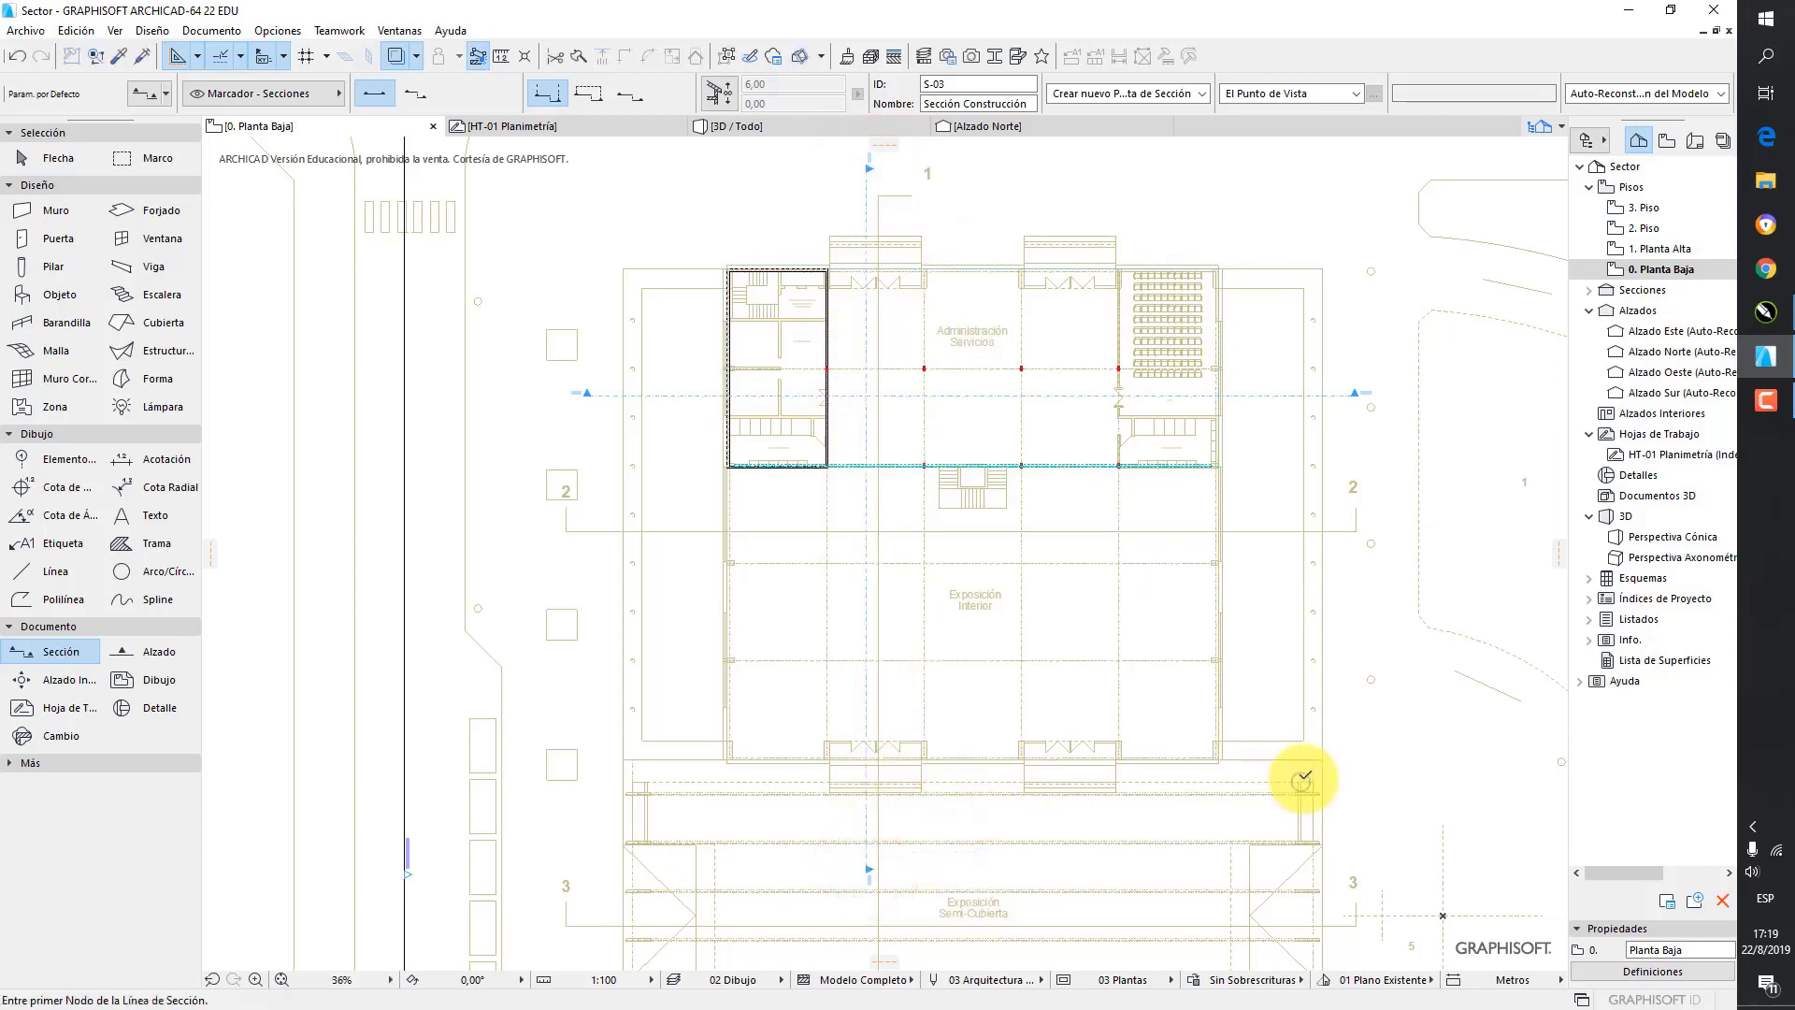
{"action": "scroll", "coordinate": [581, 389], "scroll_direction": "up", "scroll_amount": 5}
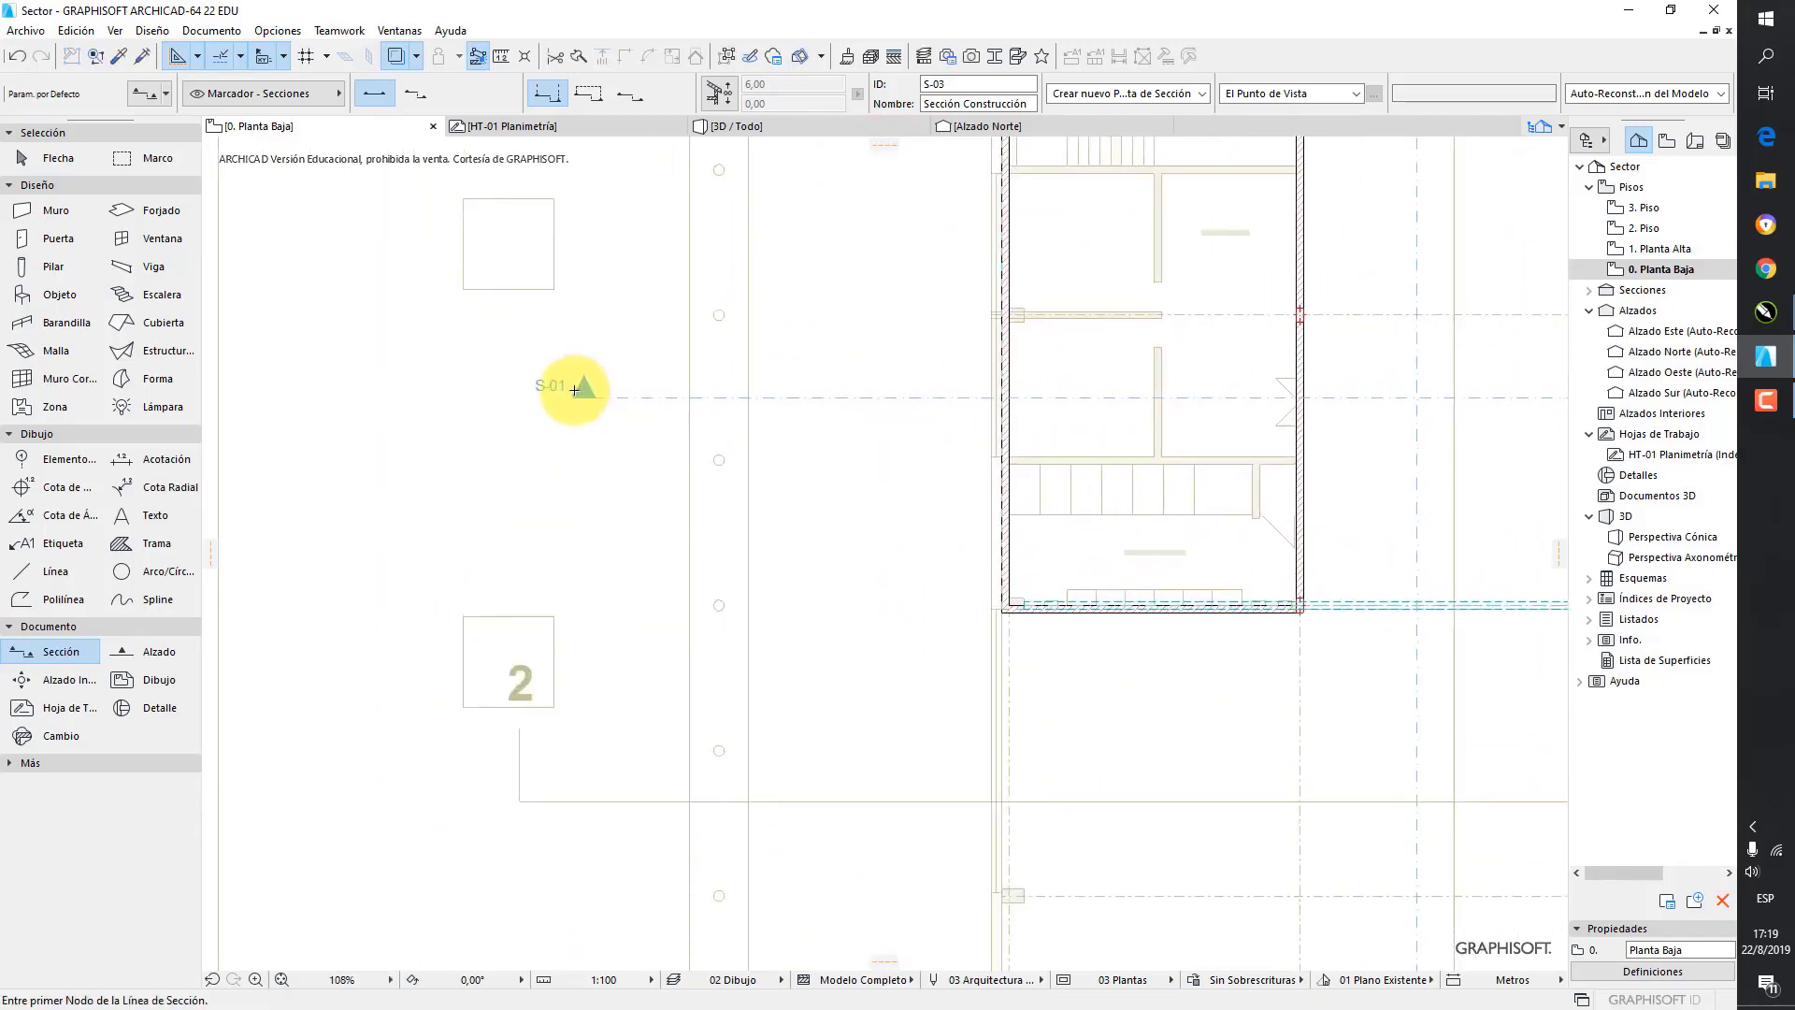
- Open section view S-01 from the project's sections and examine how the brick wall meets the floor slabs
{"action": "scroll", "coordinate": [575, 390], "scroll_direction": "down", "scroll_amount": 3}
{"action": "middle_click_drag", "start_coordinate": [848, 299], "coordinate": [778, 679]}
{"action": "scroll", "coordinate": [946, 443], "scroll_direction": "up", "scroll_amount": 3}
{"action": "scroll", "coordinate": [1048, 379], "scroll_direction": "up", "scroll_amount": 3}
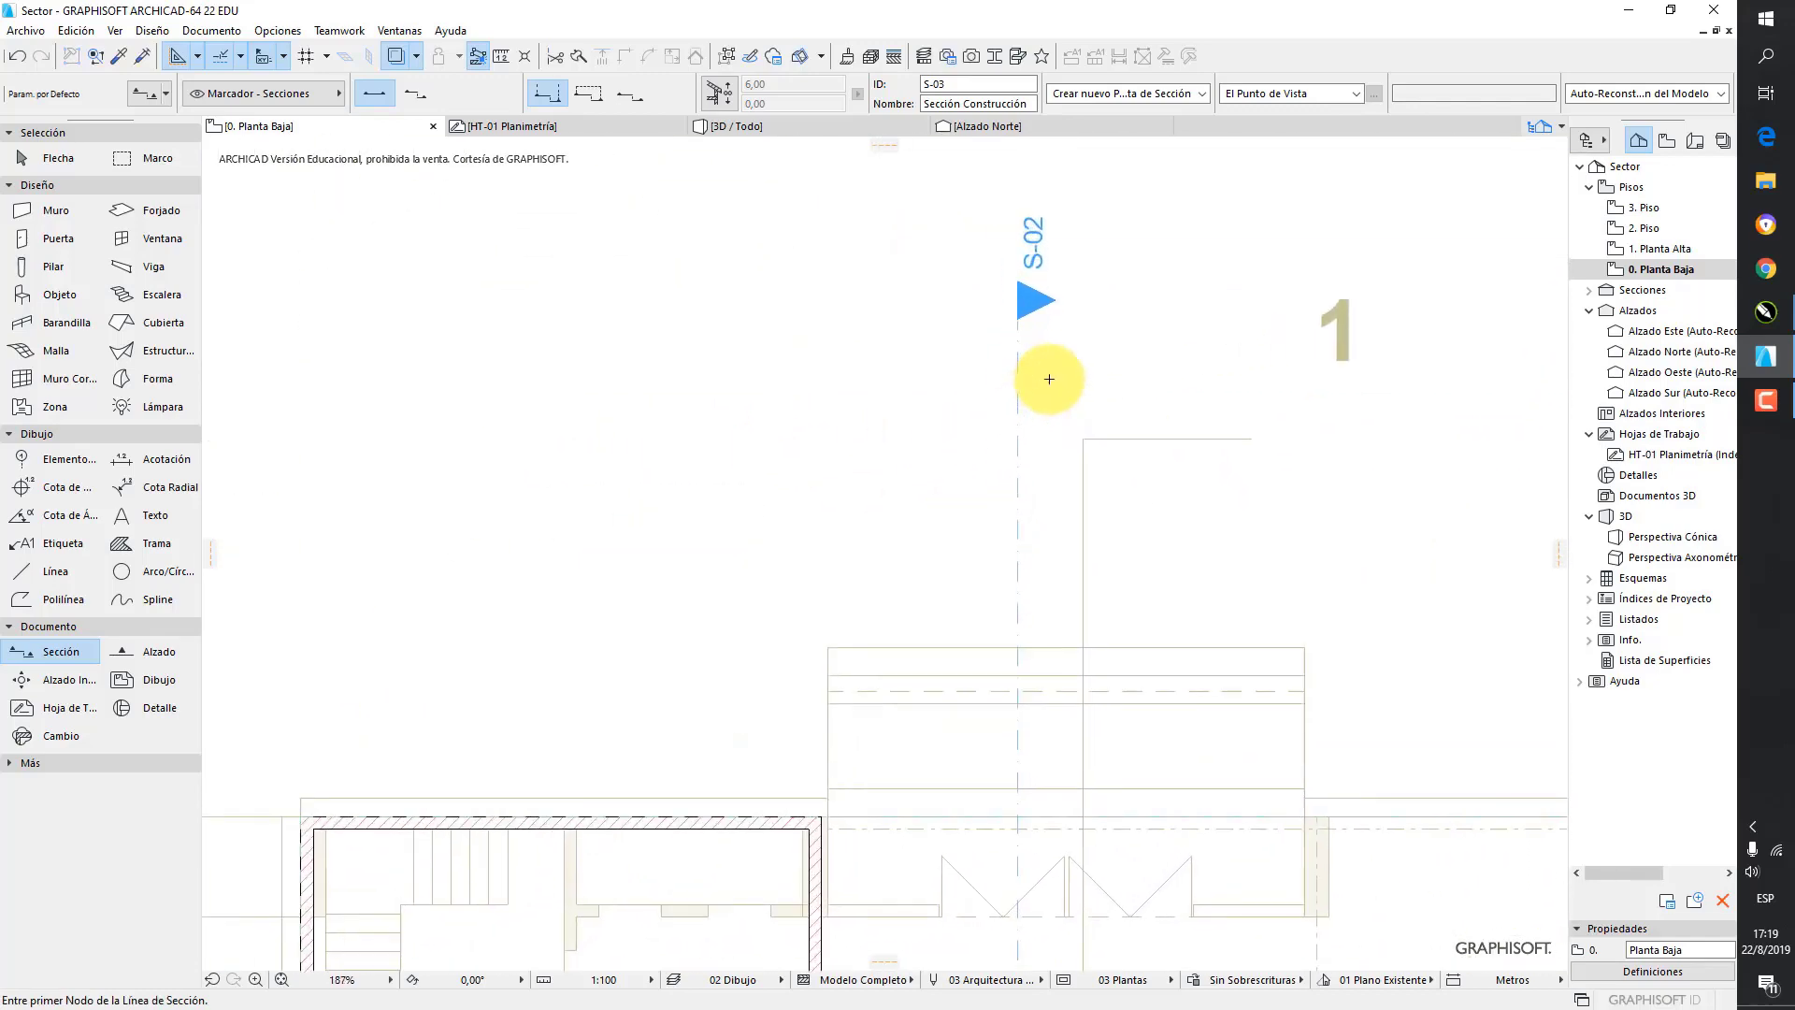
{"action": "scroll", "coordinate": [1048, 378], "scroll_direction": "down", "scroll_amount": 6}
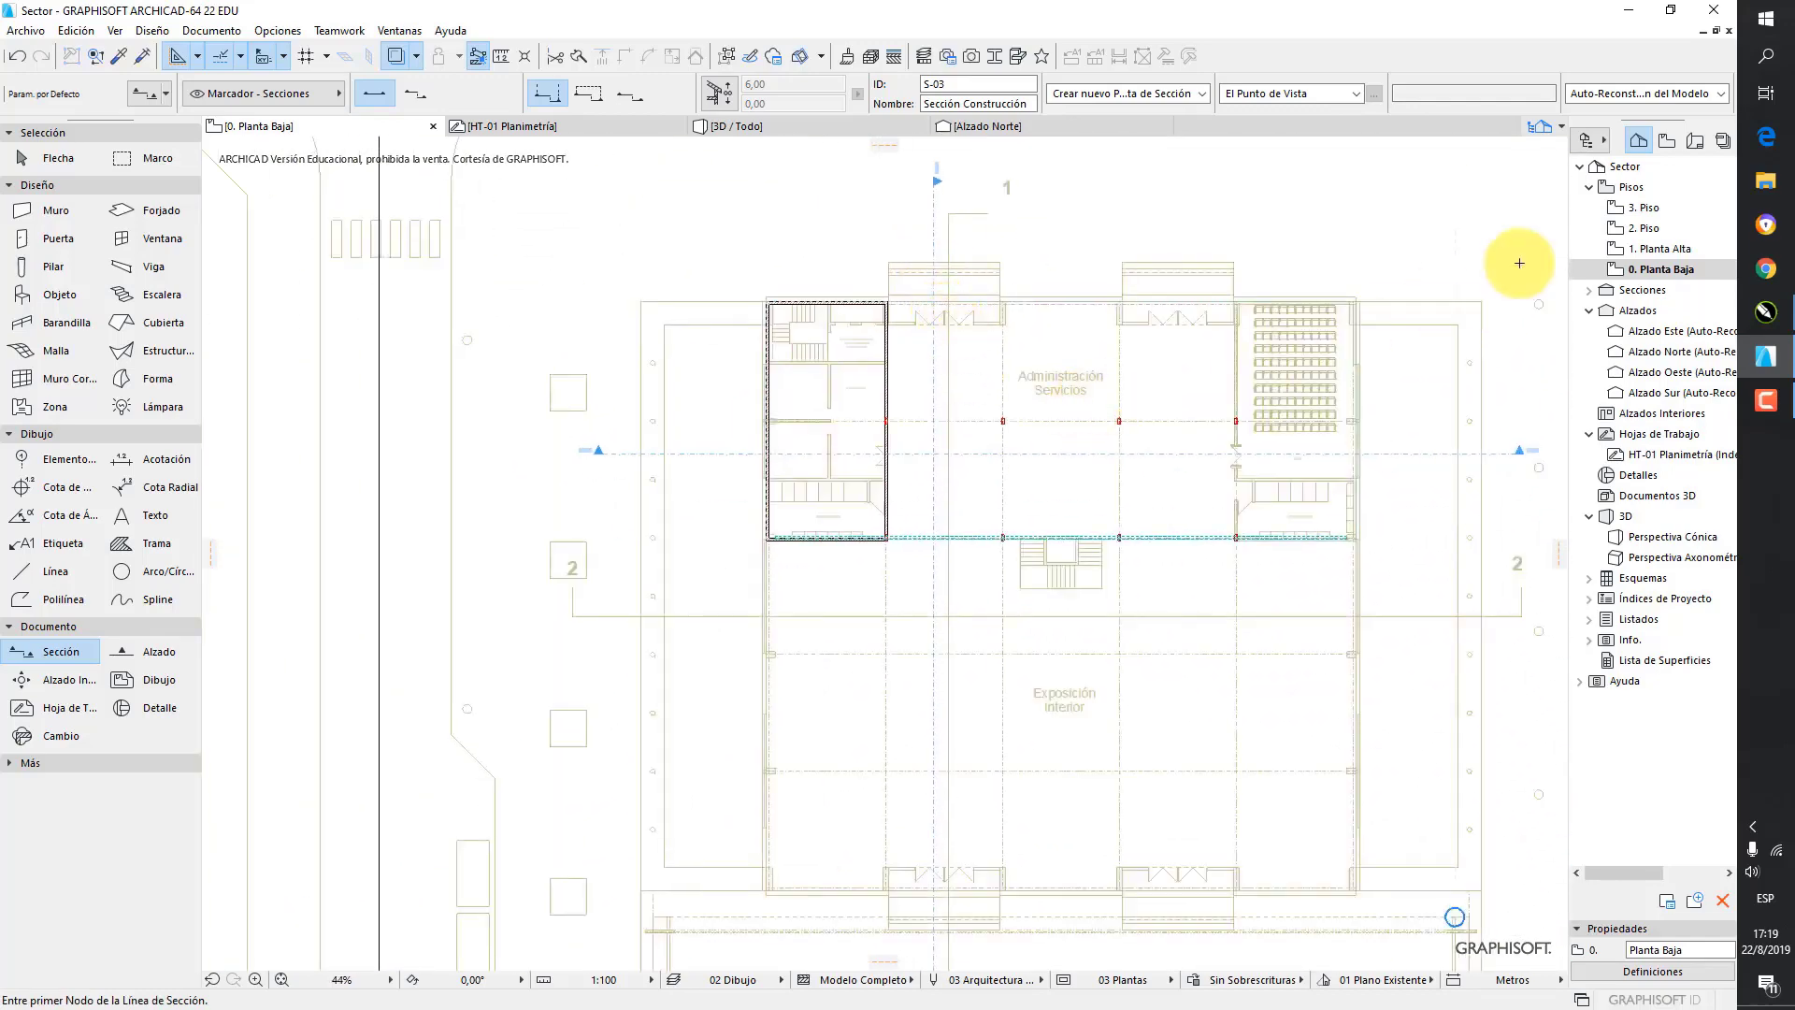
{"action": "left_click", "coordinate": [1590, 290]}
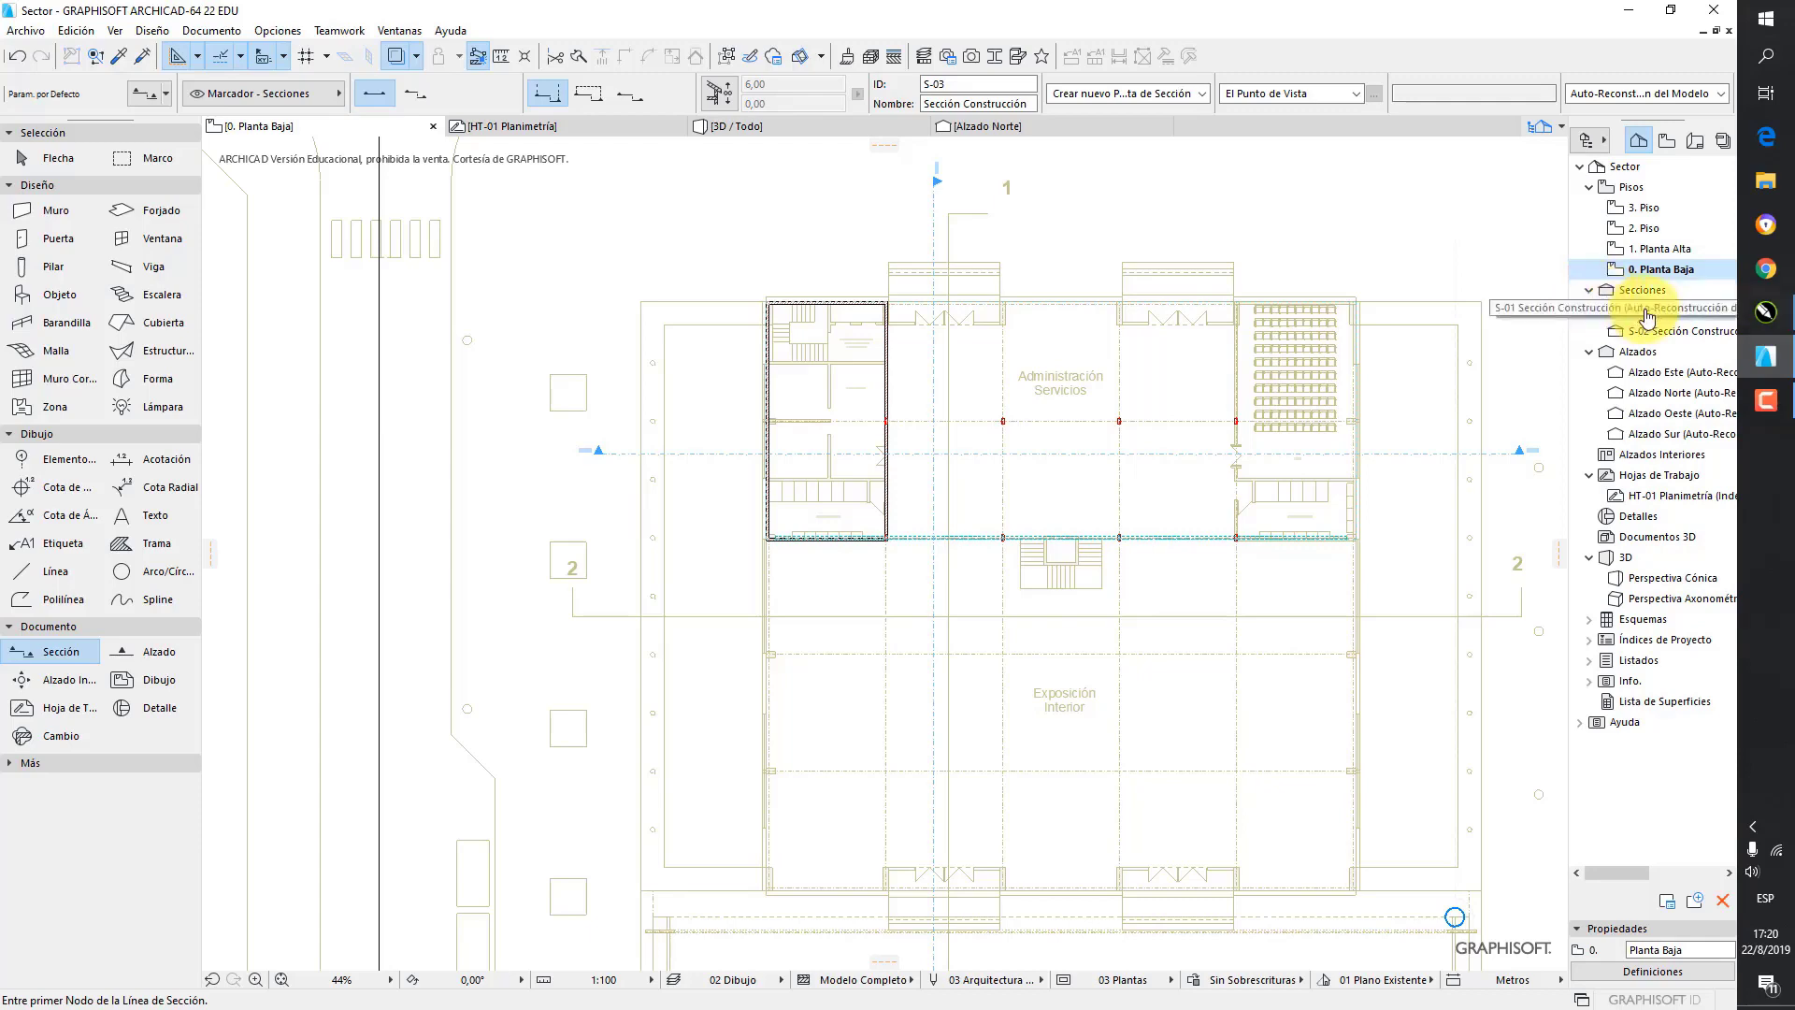
{"action": "double_click", "coordinate": [1646, 313]}
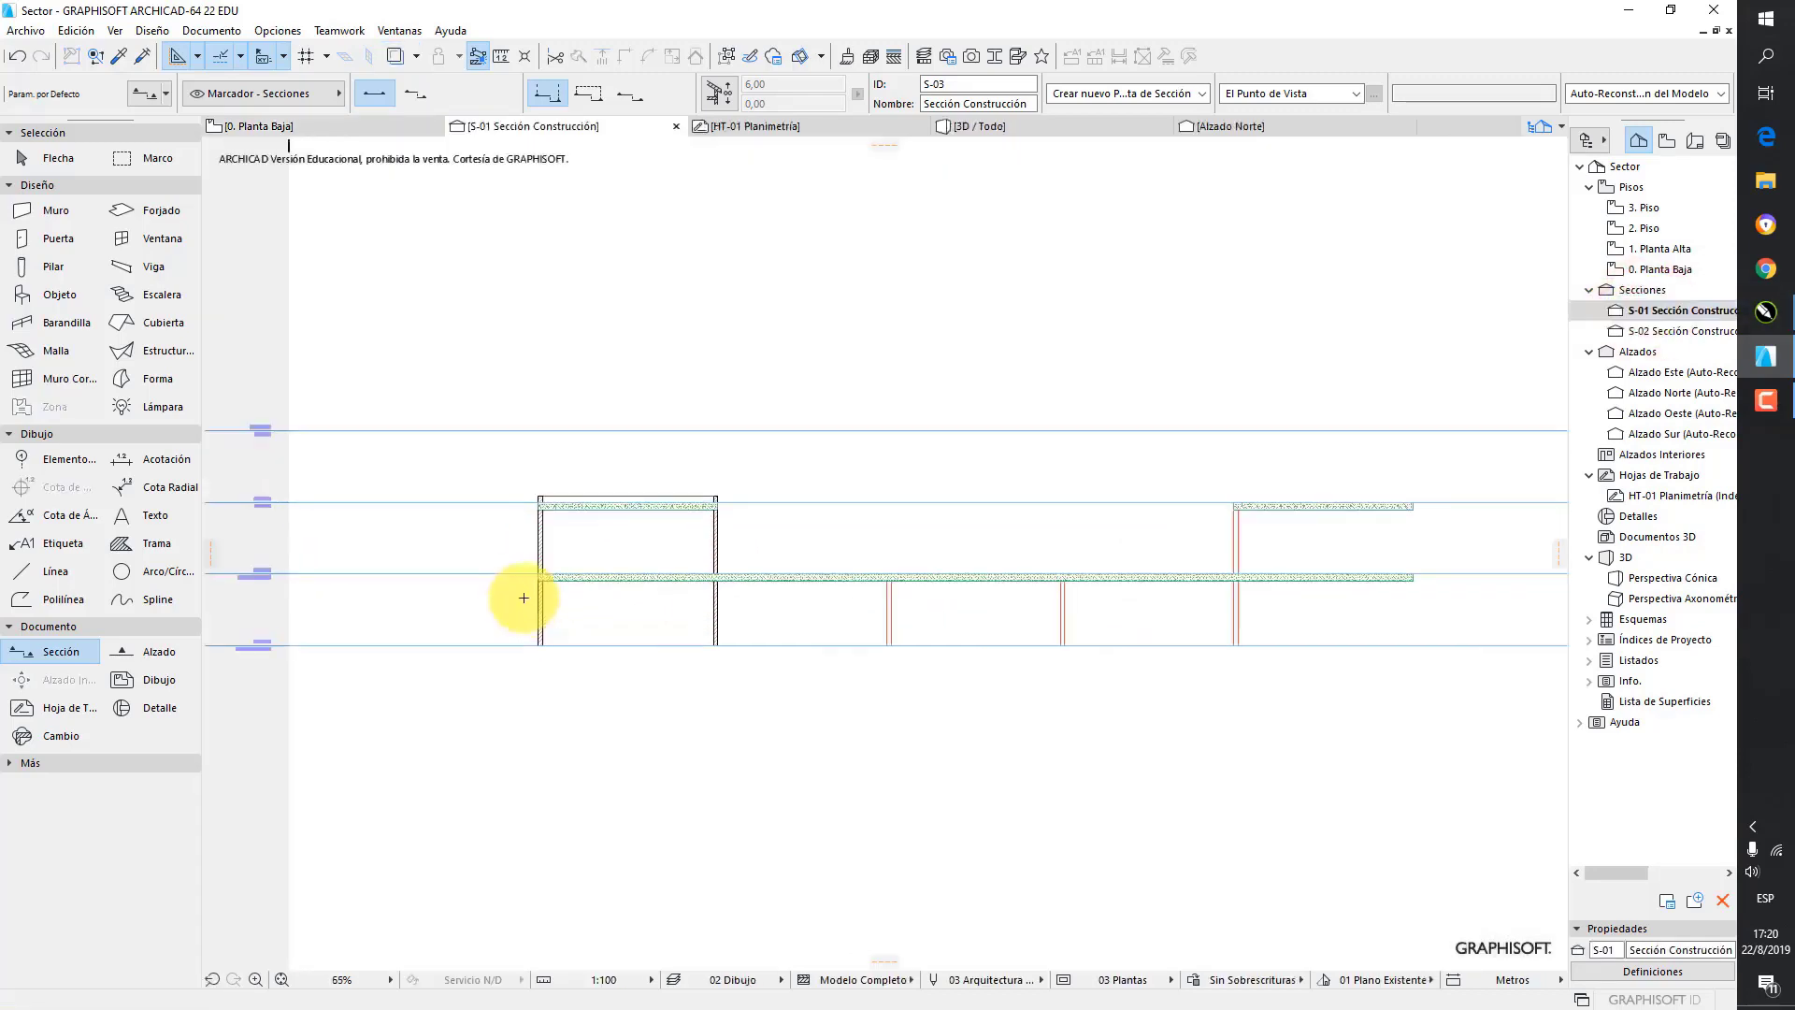
{"action": "scroll", "coordinate": [520, 591], "scroll_direction": "up", "scroll_amount": 6}
{"action": "middle_click_drag", "start_coordinate": [588, 542], "coordinate": [609, 507]}
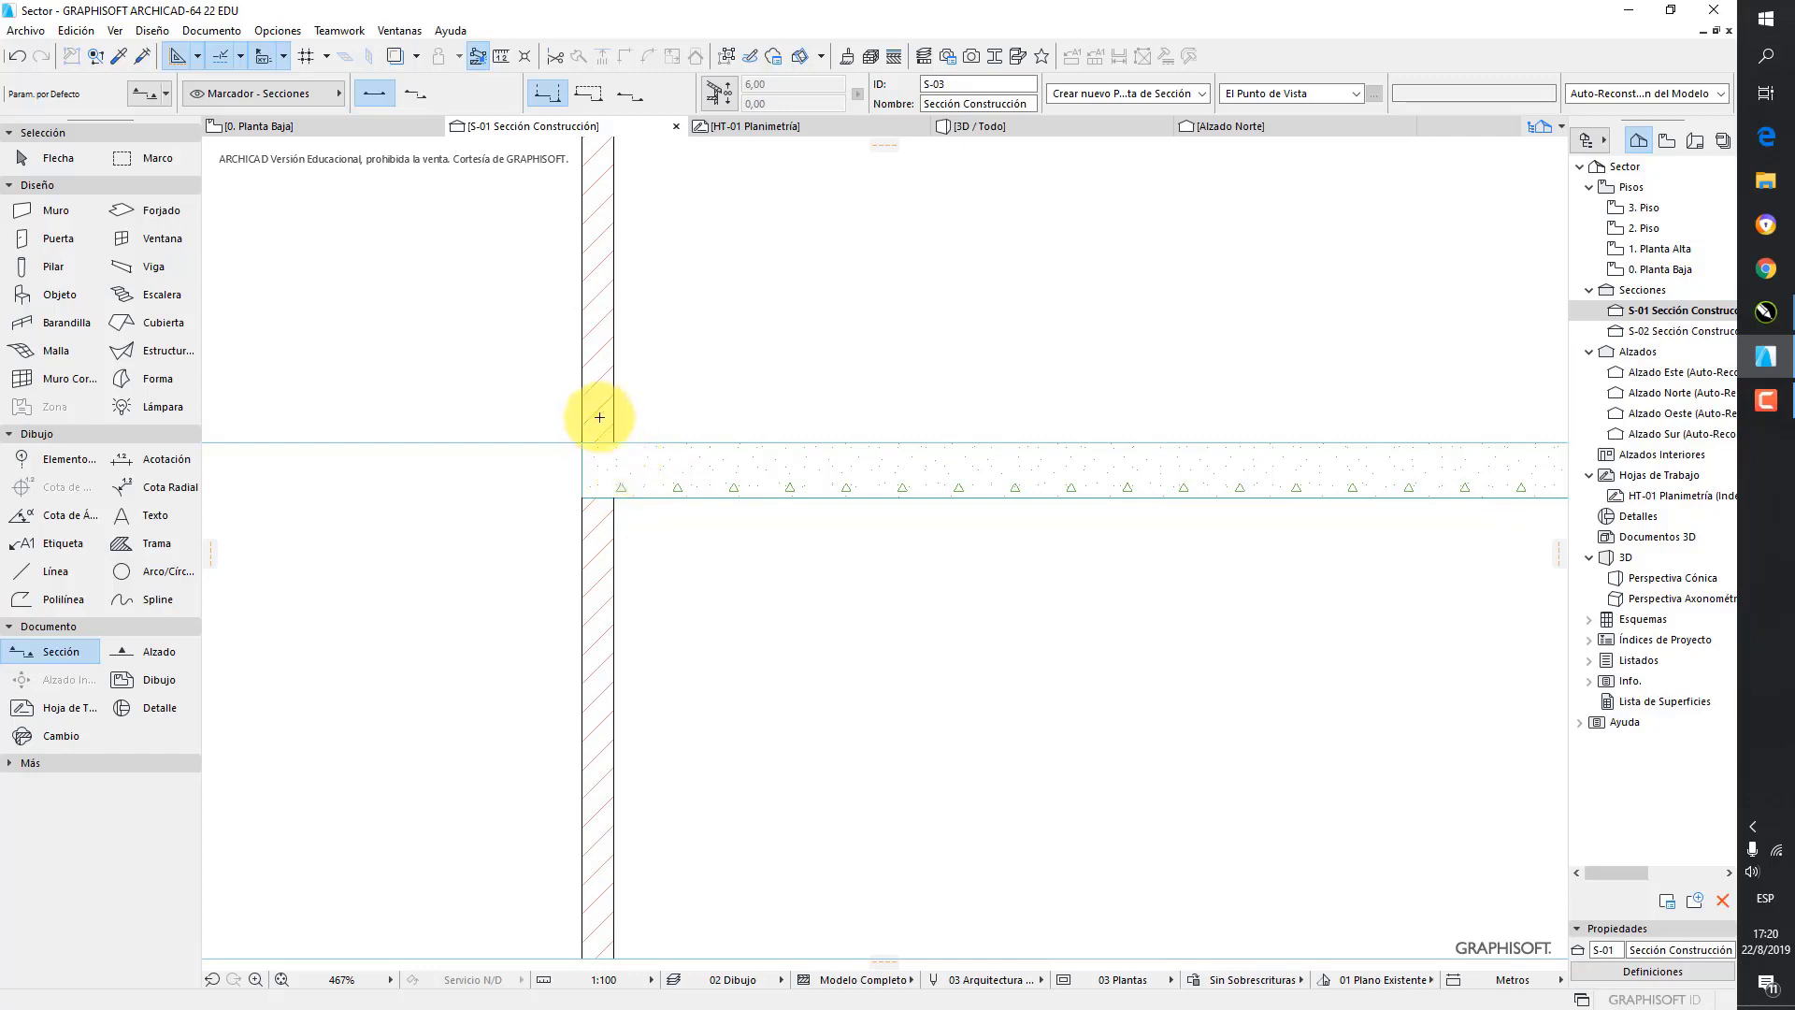
{"action": "scroll", "coordinate": [665, 461], "scroll_direction": "down", "scroll_amount": 5}
{"action": "scroll", "coordinate": [650, 419], "scroll_direction": "down", "scroll_amount": 3}
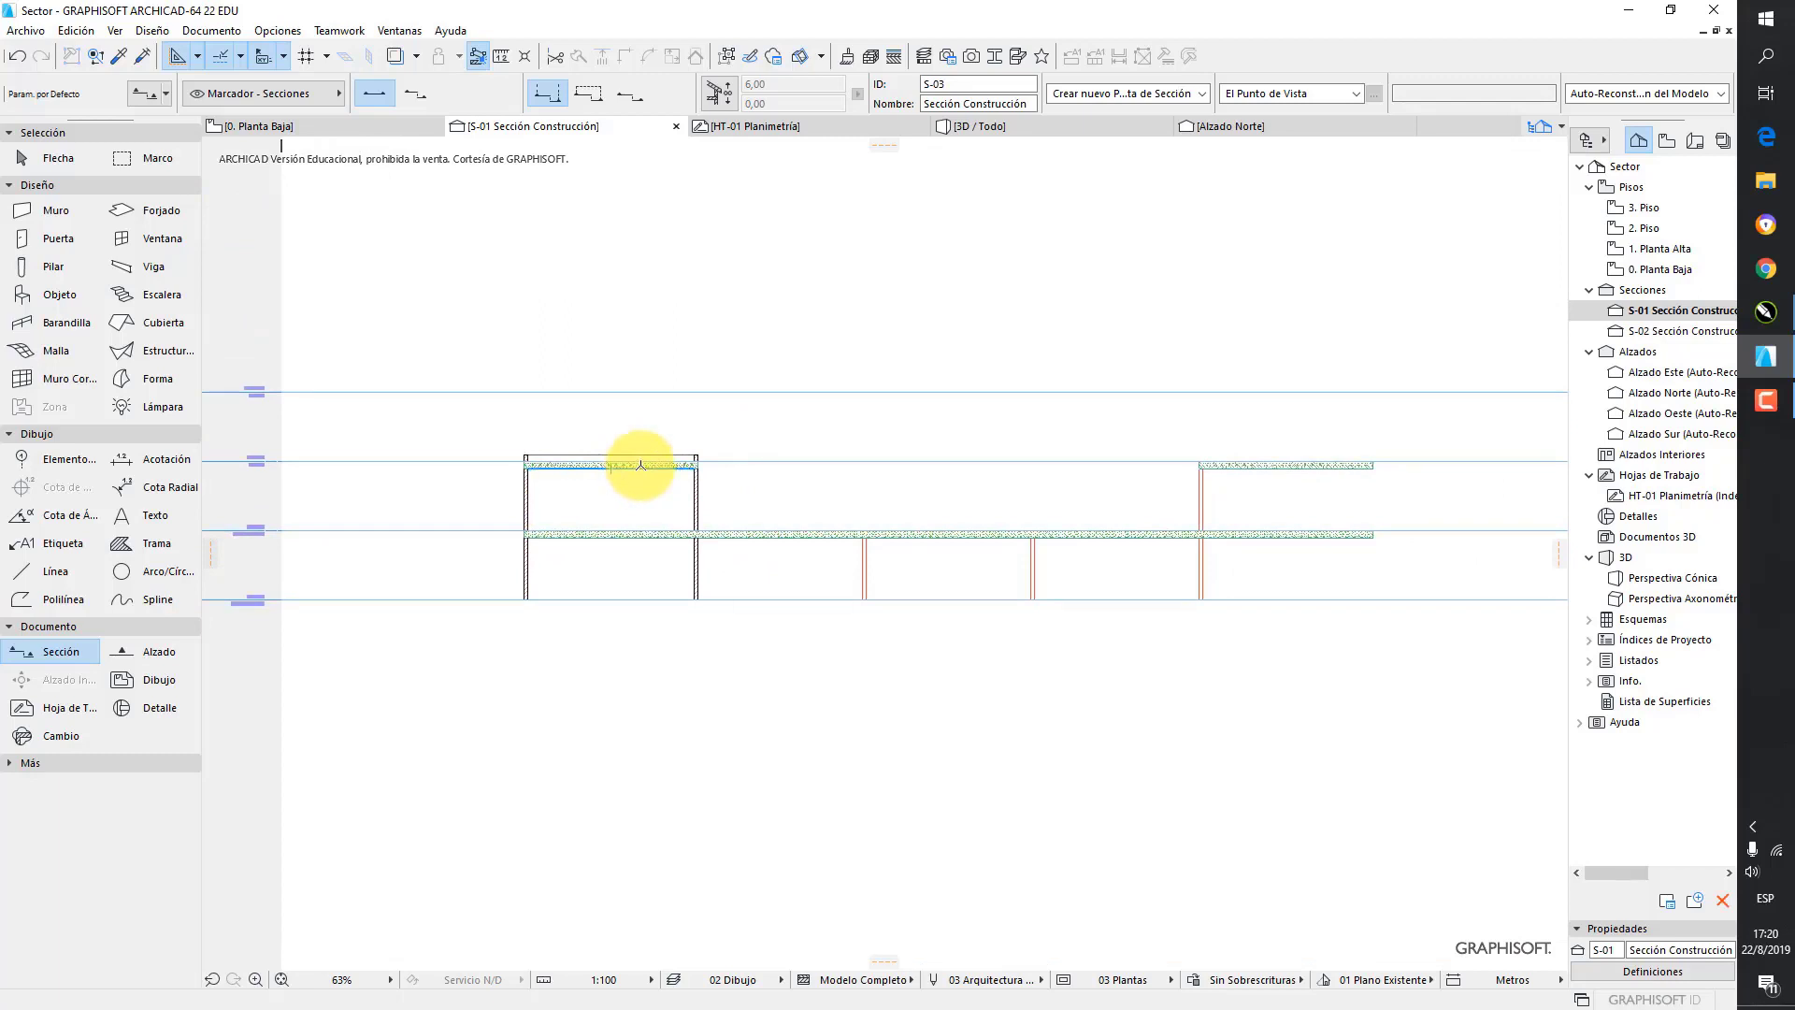
- Turn on the bold cut lines display option (Líneas de Corte gruesas) for the S-01 section view
{"action": "left_click", "coordinate": [116, 32]}
{"action": "mouse_move", "coordinate": [143, 58]}
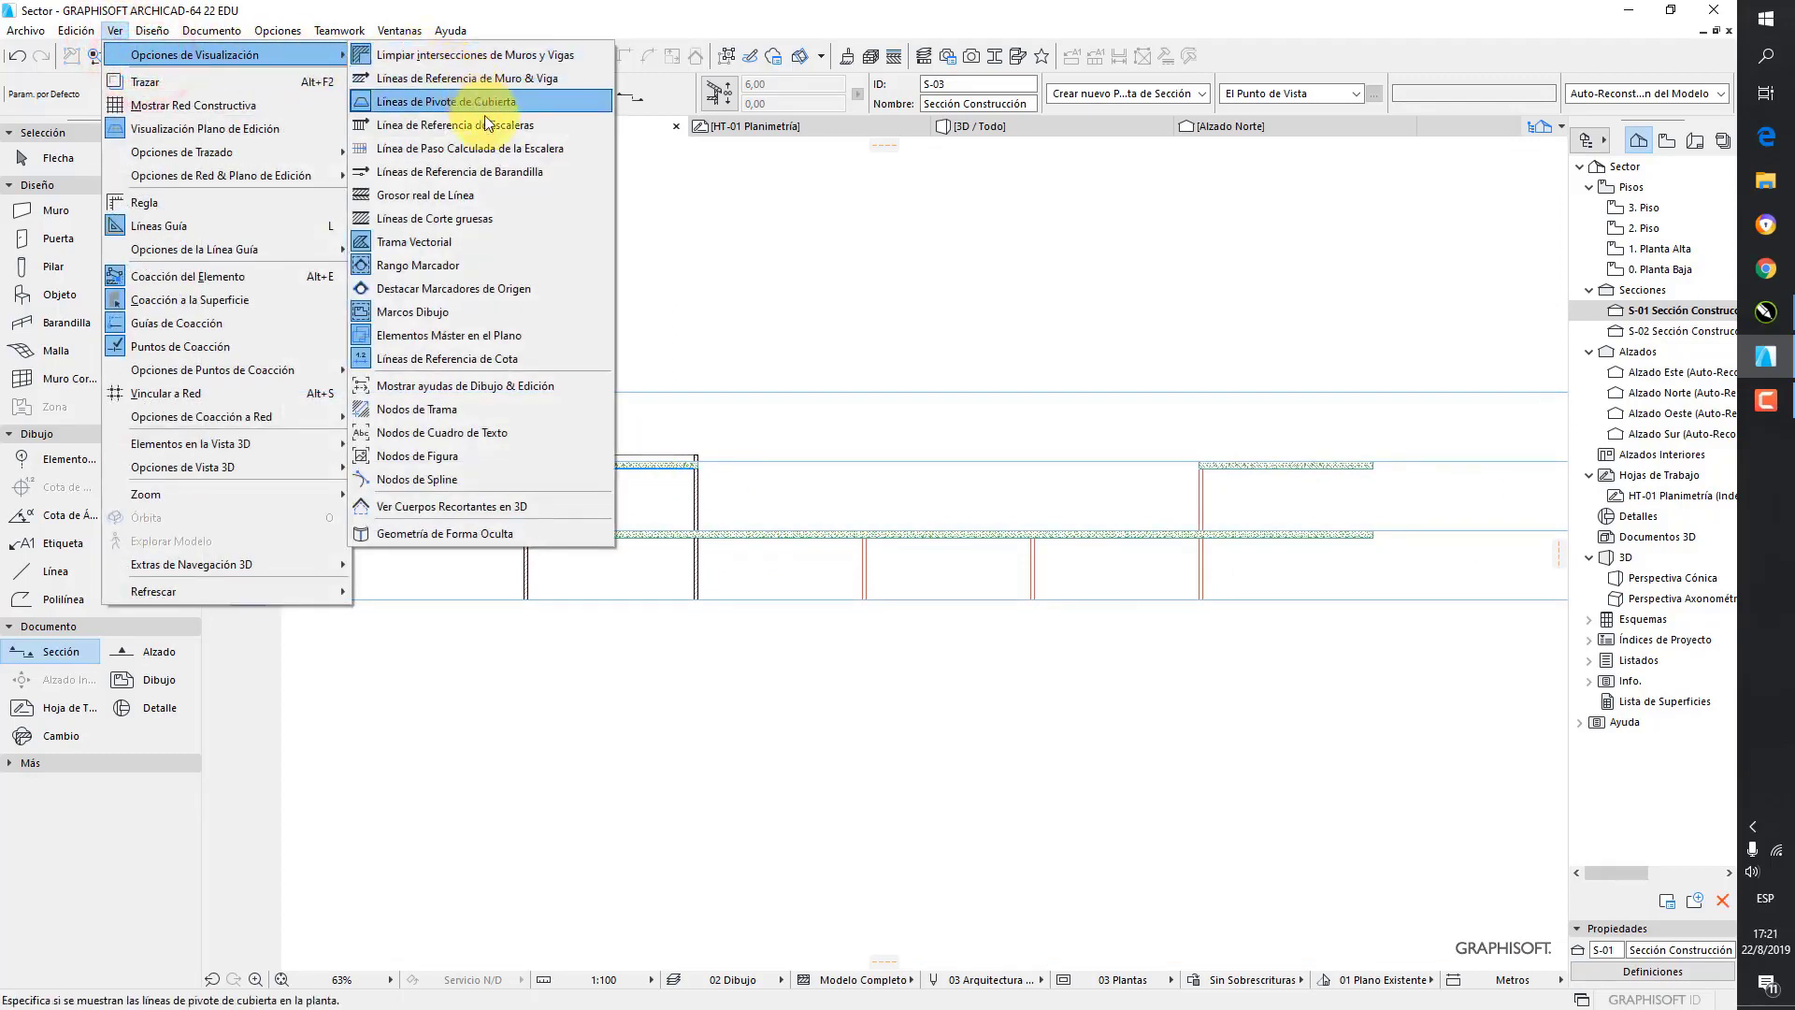
{"action": "left_click", "coordinate": [479, 225]}
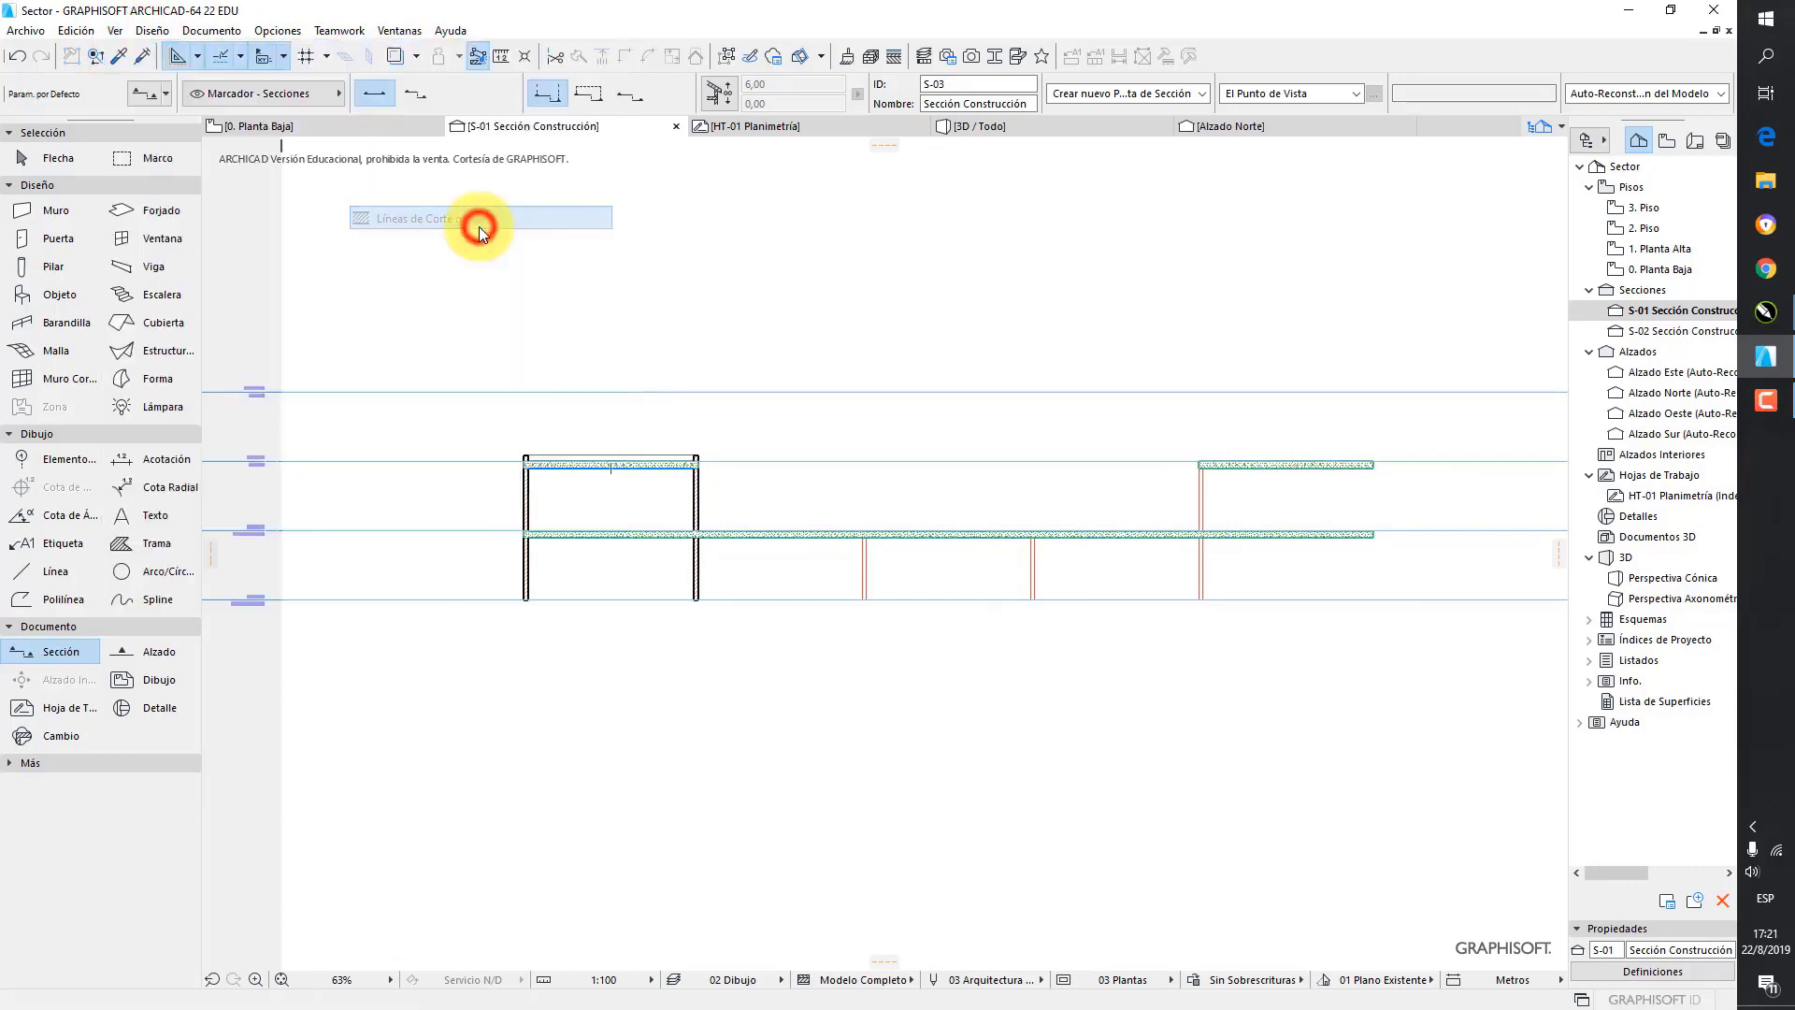
- Inspect the service block from several sides in the 3D view and select its group of four brick walls
{"action": "left_click", "coordinate": [982, 127]}
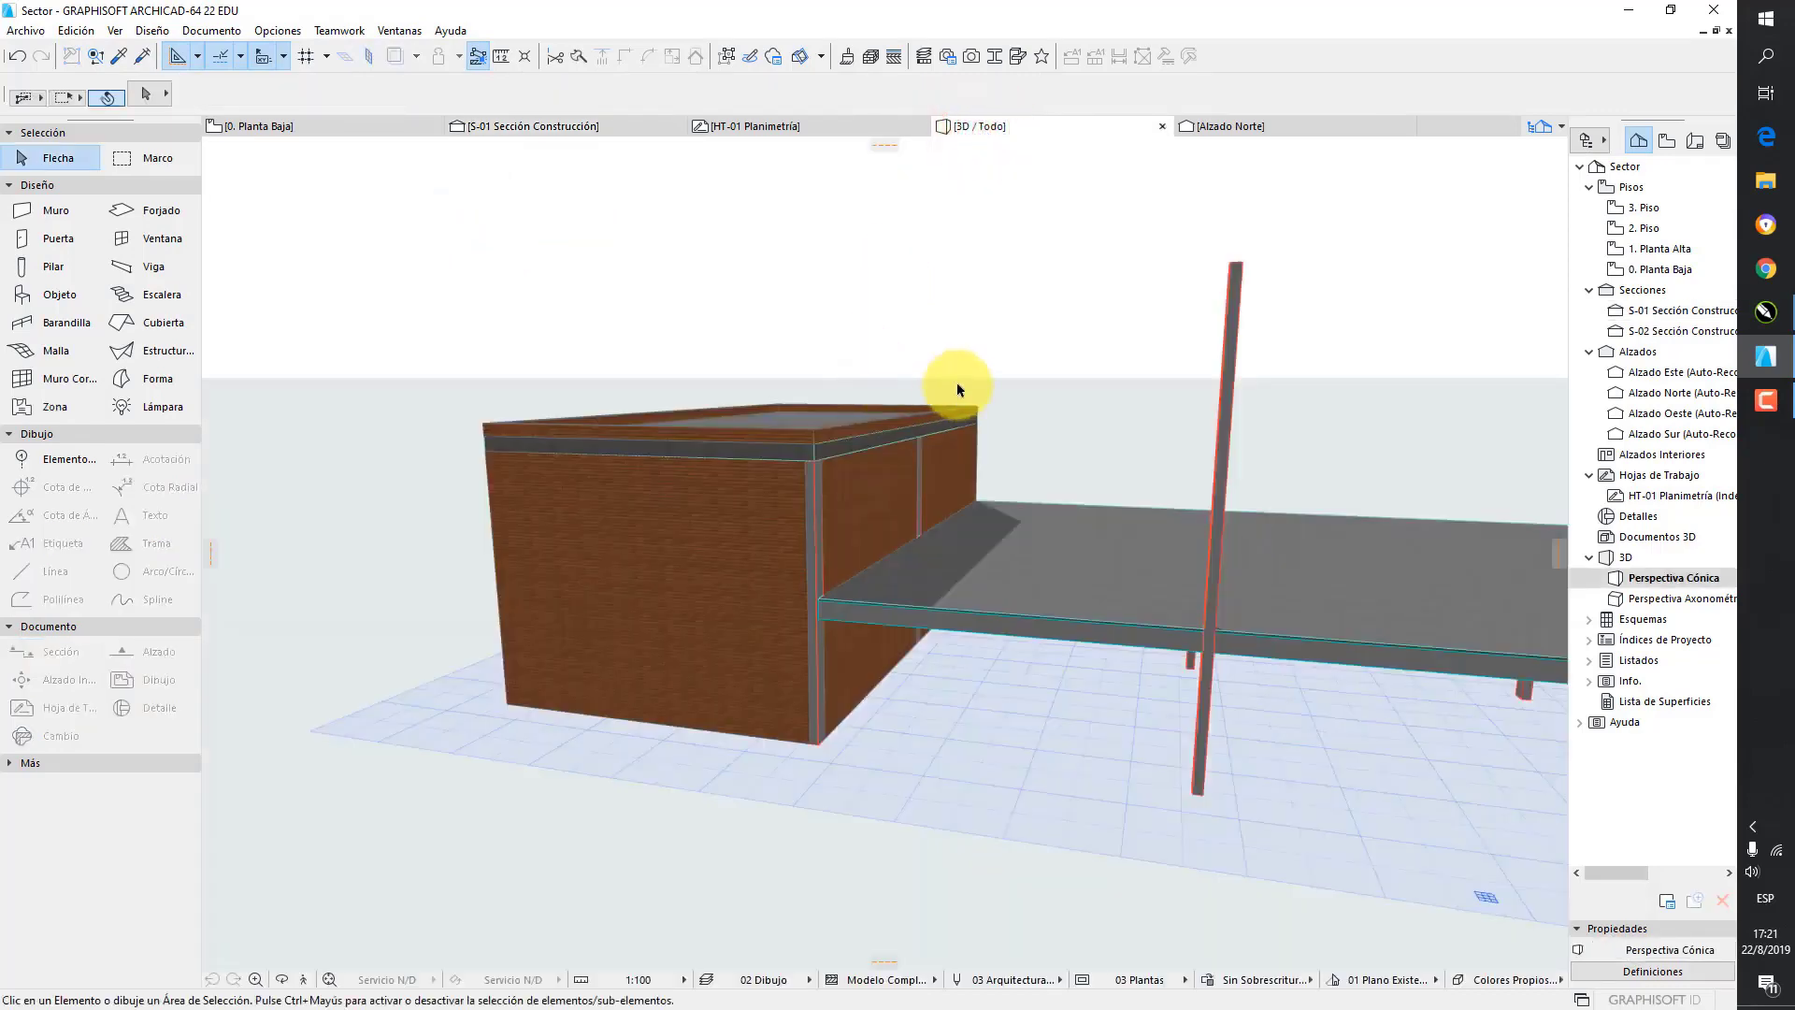
{"action": "left_click_drag", "start_coordinate": [841, 509], "coordinate": [789, 573]}
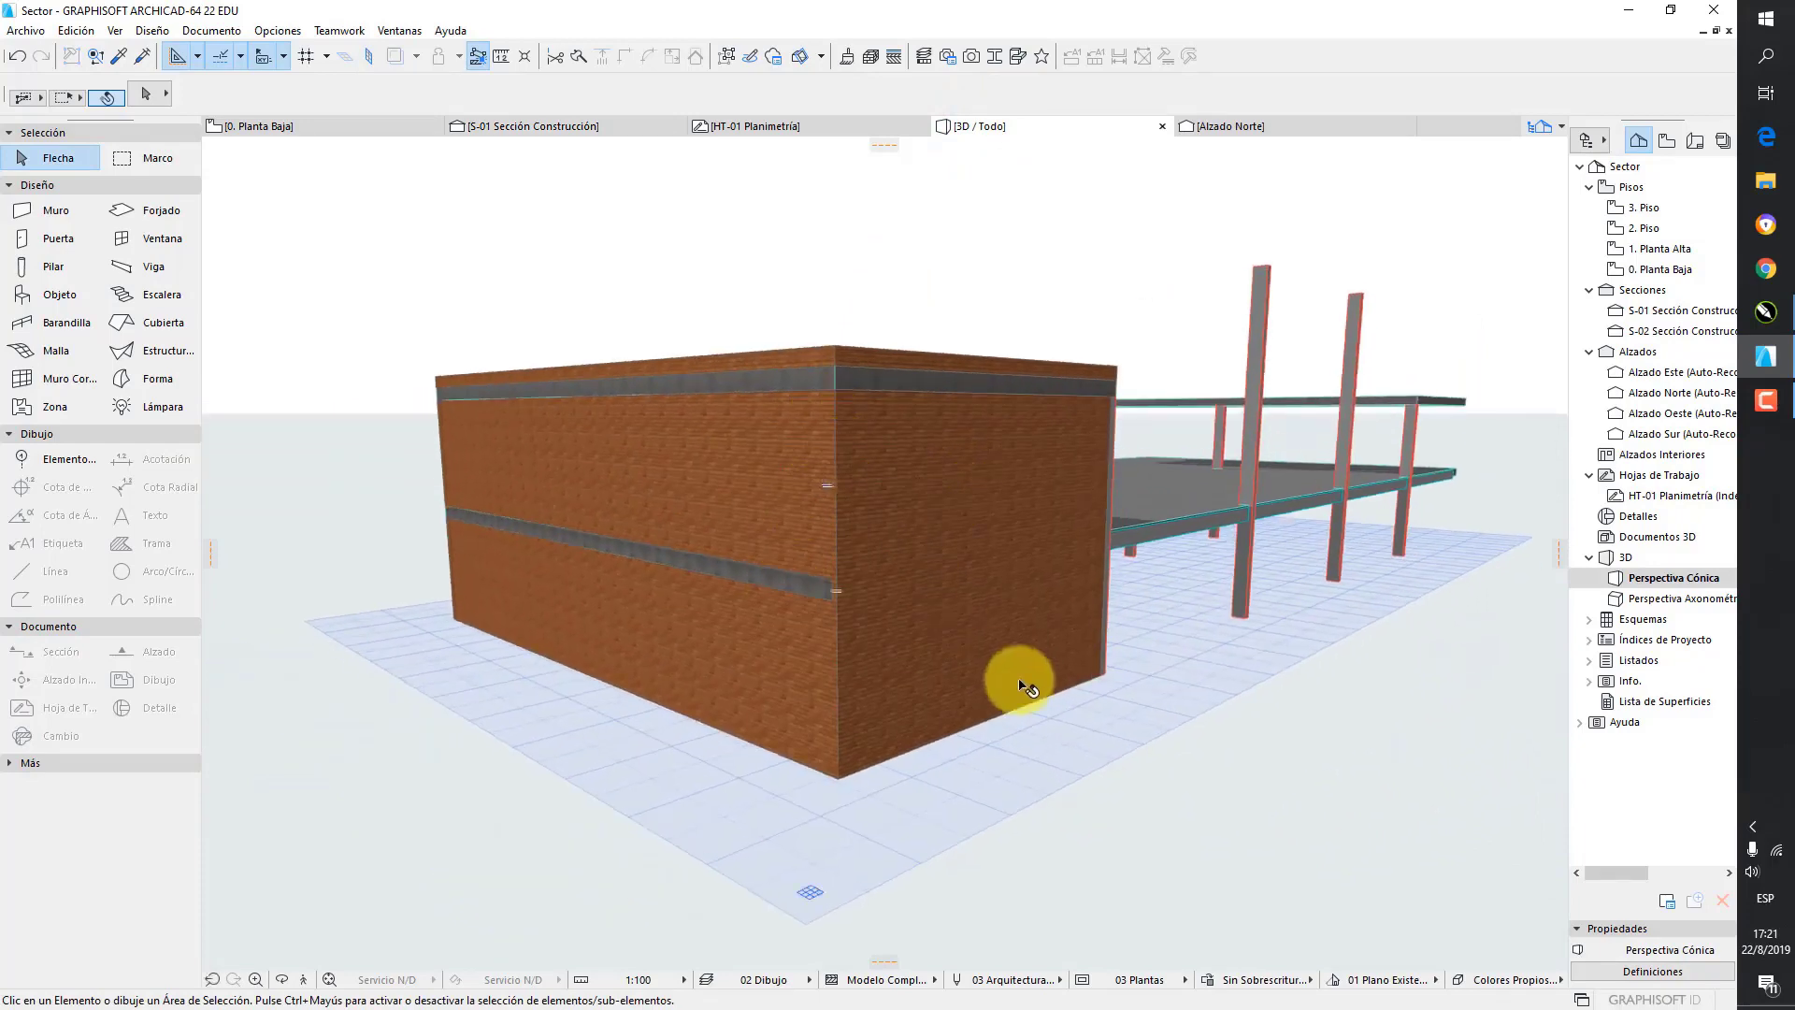
{"action": "left_click_drag", "start_coordinate": [1151, 694], "coordinate": [1177, 679]}
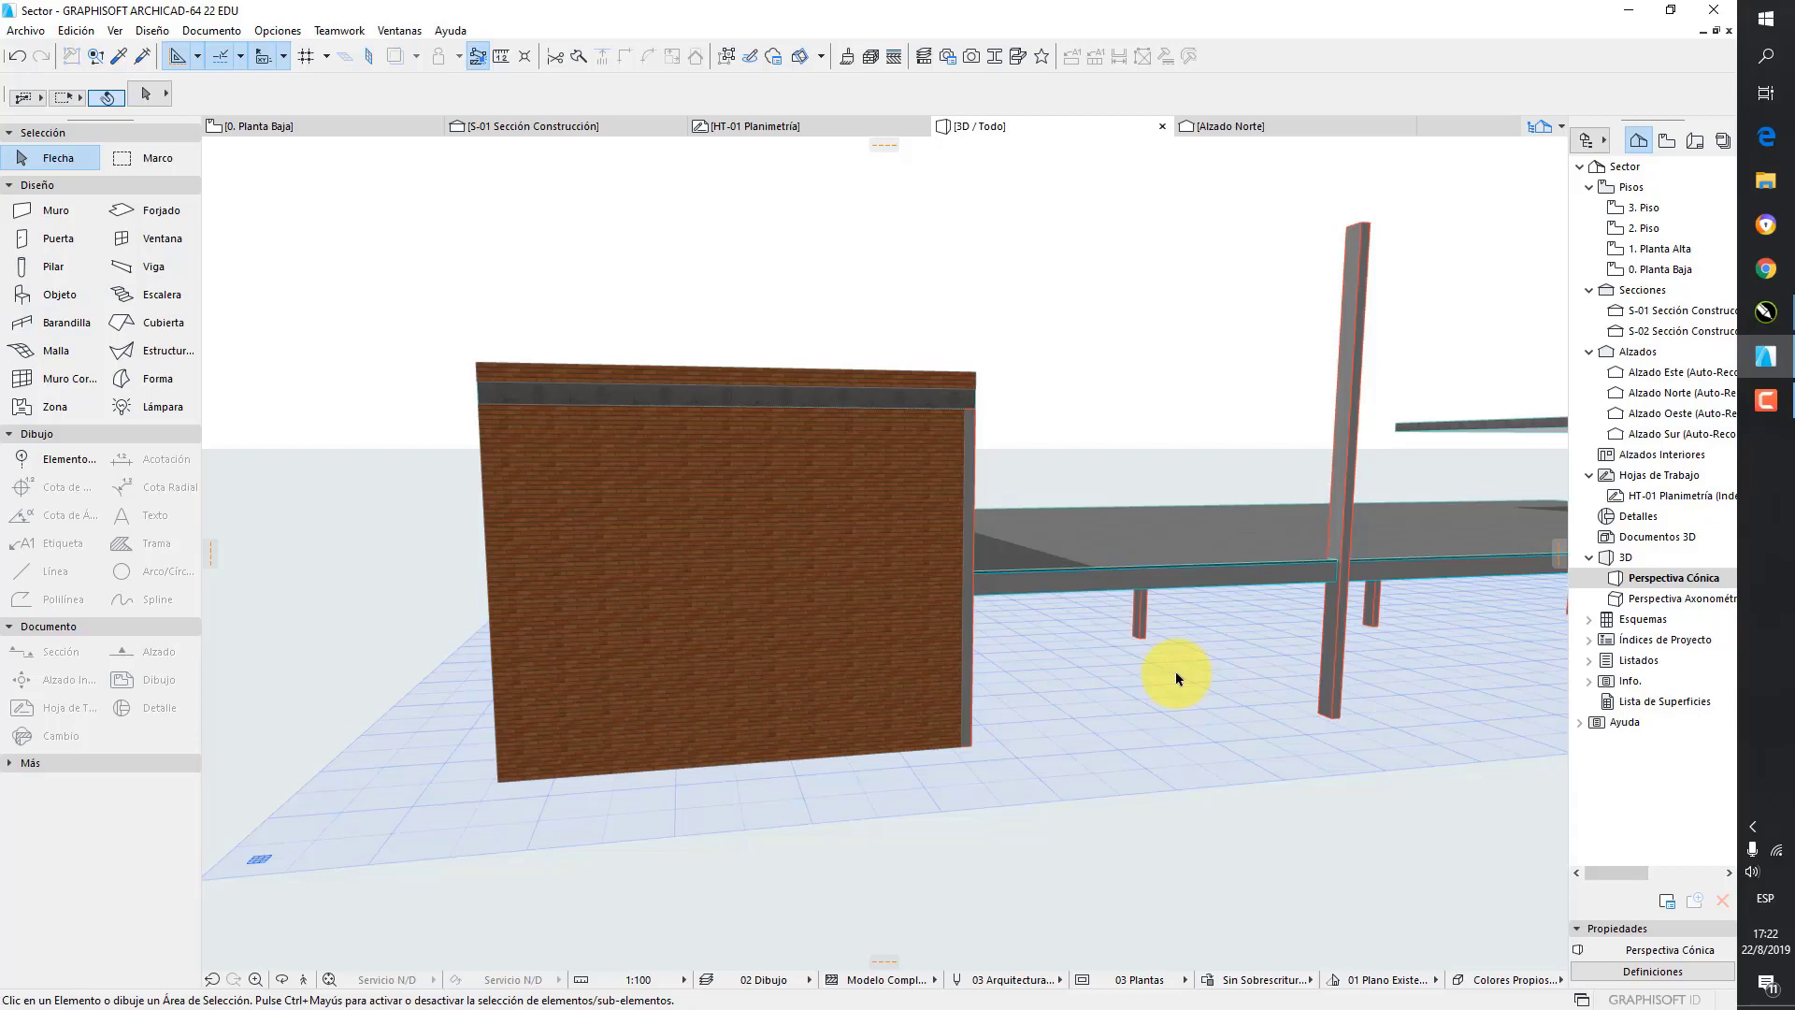
{"action": "left_click_drag", "start_coordinate": [1138, 585], "coordinate": [945, 565]}
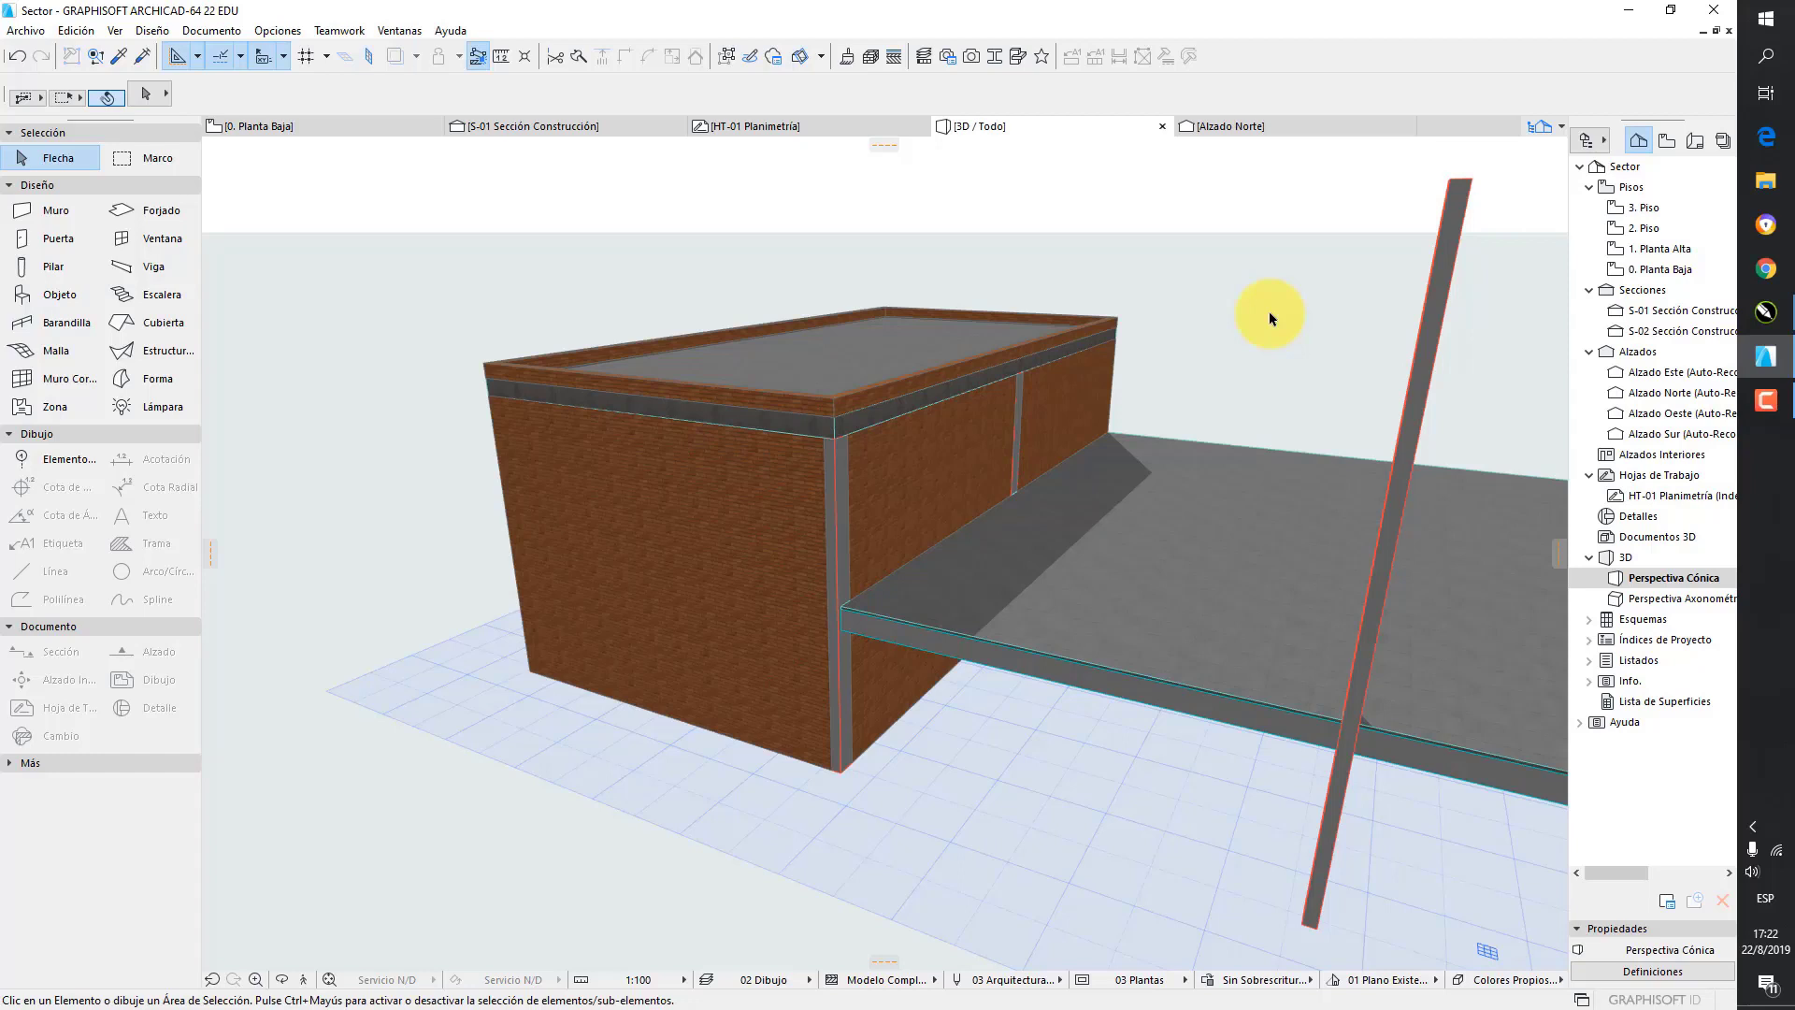
{"action": "left_click", "coordinate": [53, 159]}
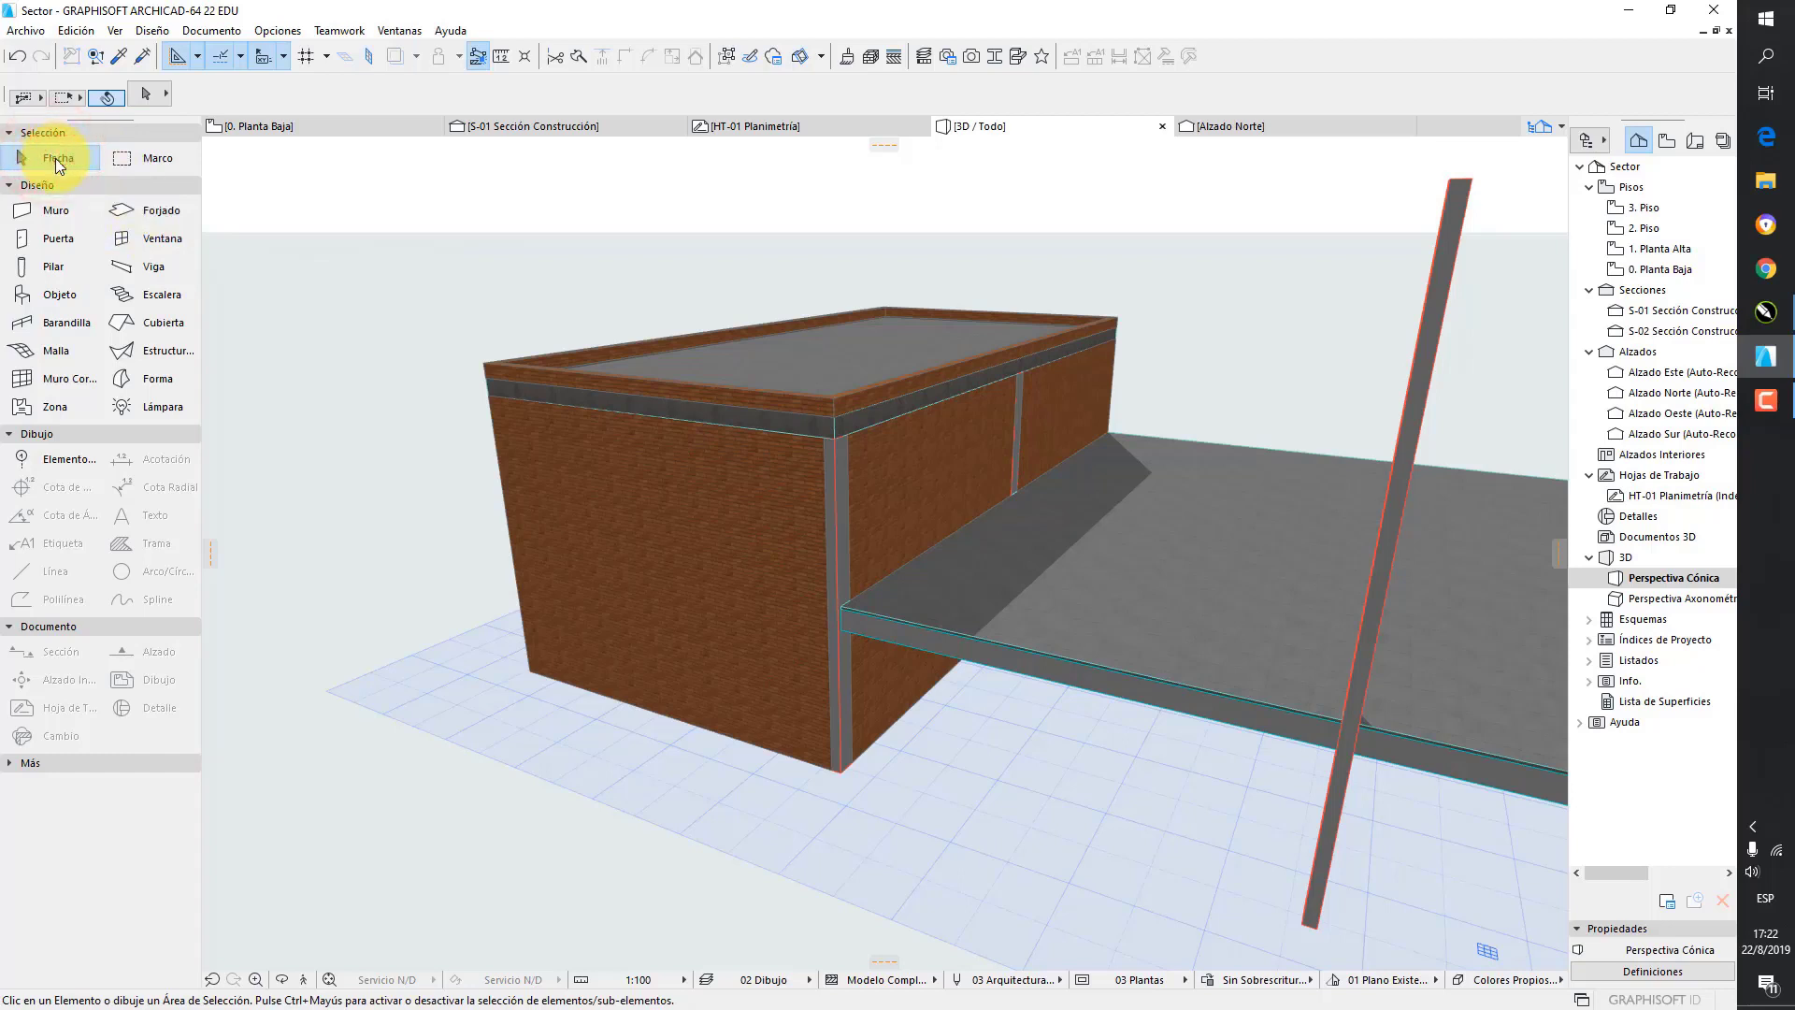
{"action": "left_click", "coordinate": [687, 495]}
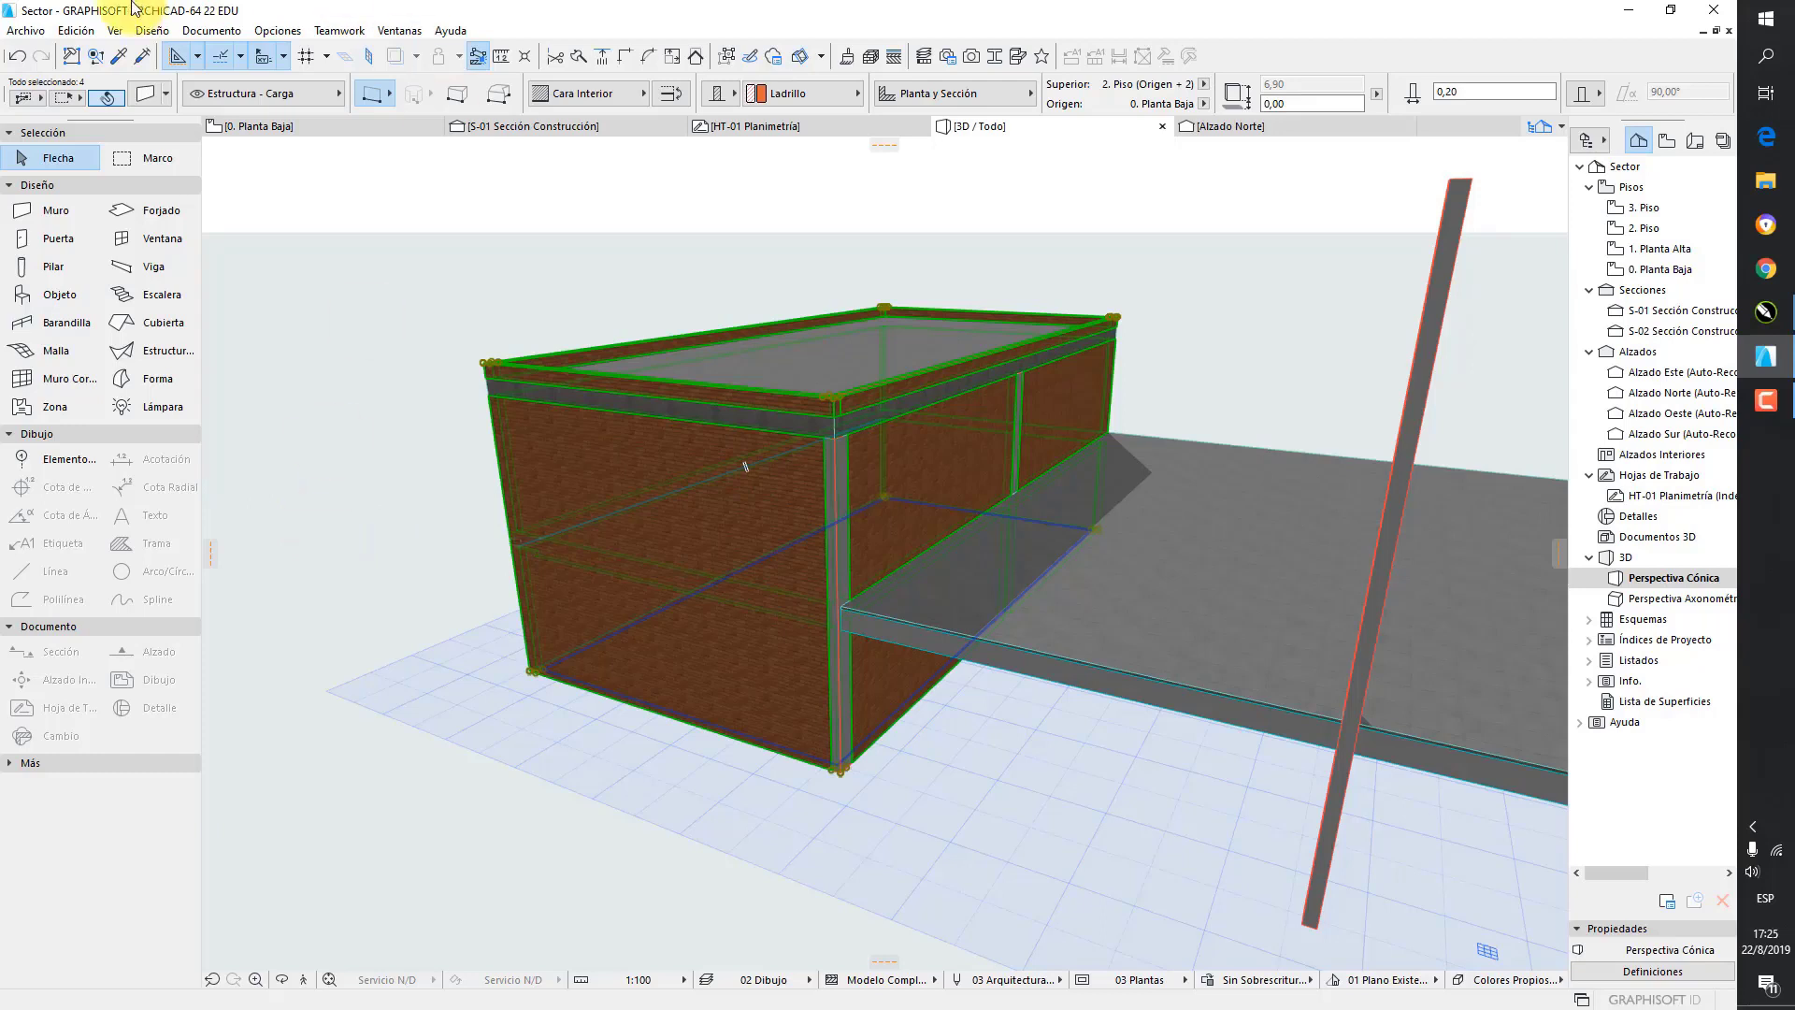
{"action": "left_click", "coordinate": [76, 29]}
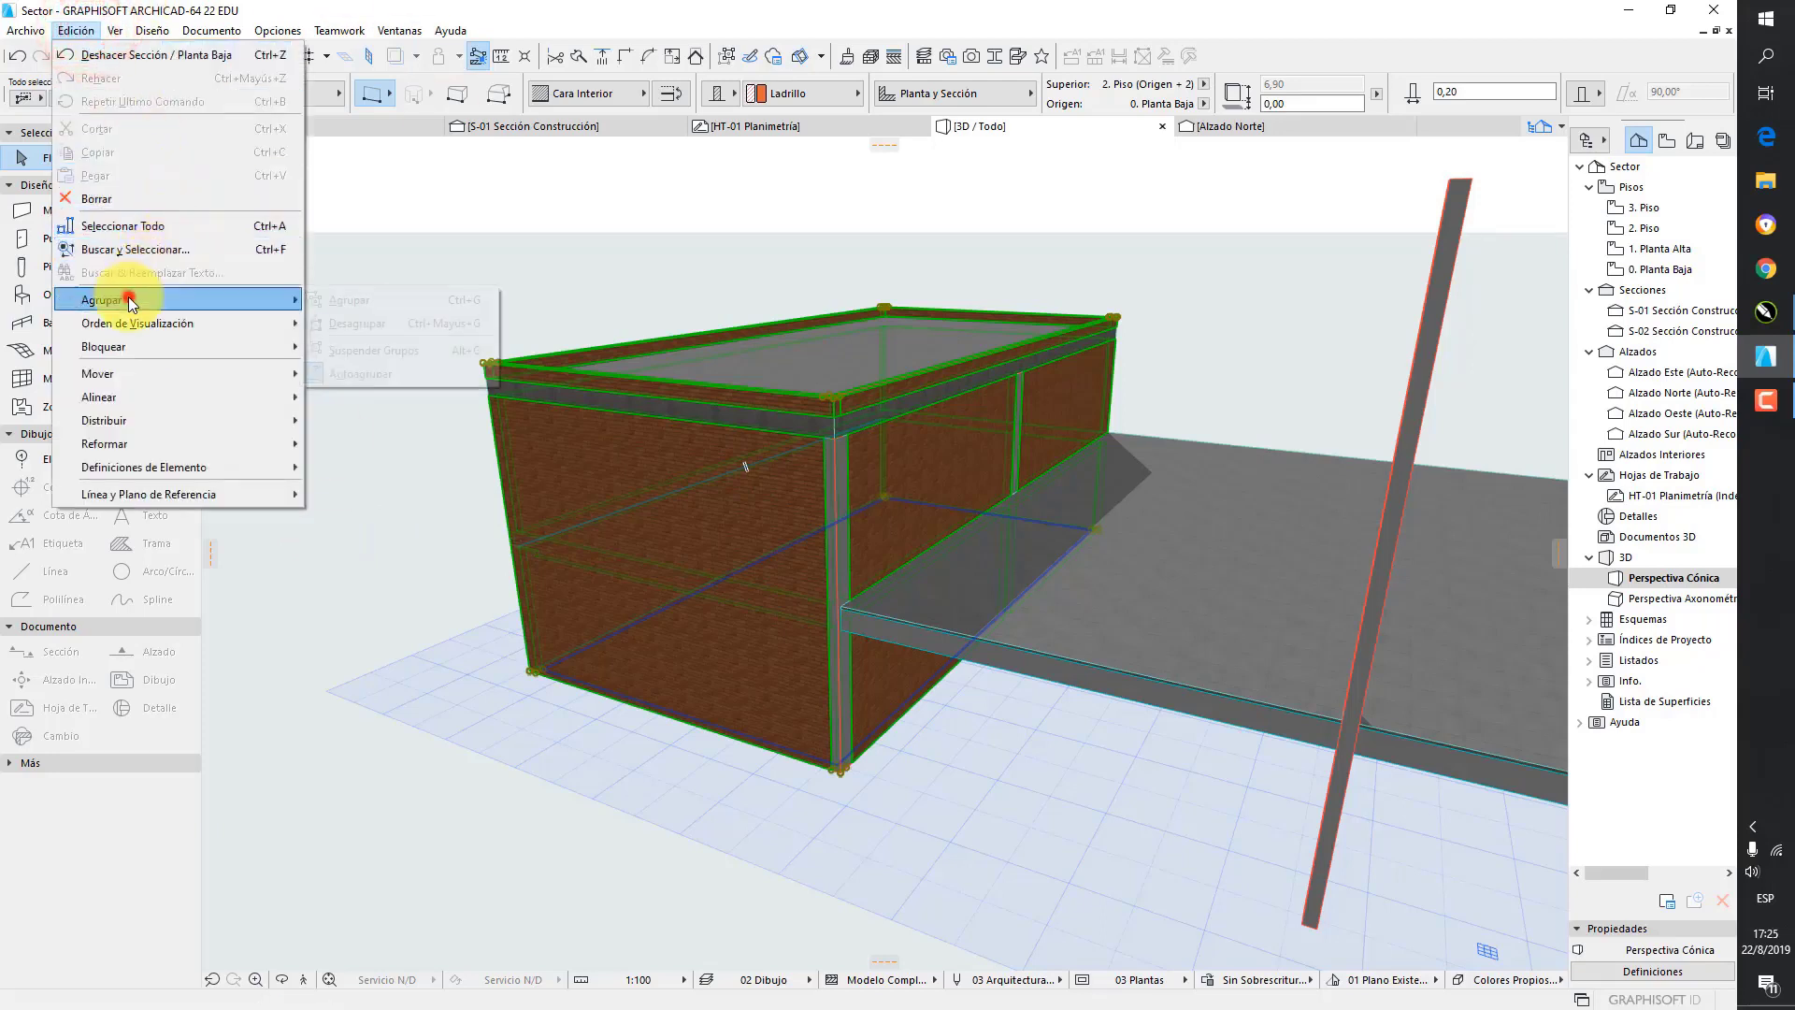
{"action": "mouse_move", "coordinate": [128, 297]}
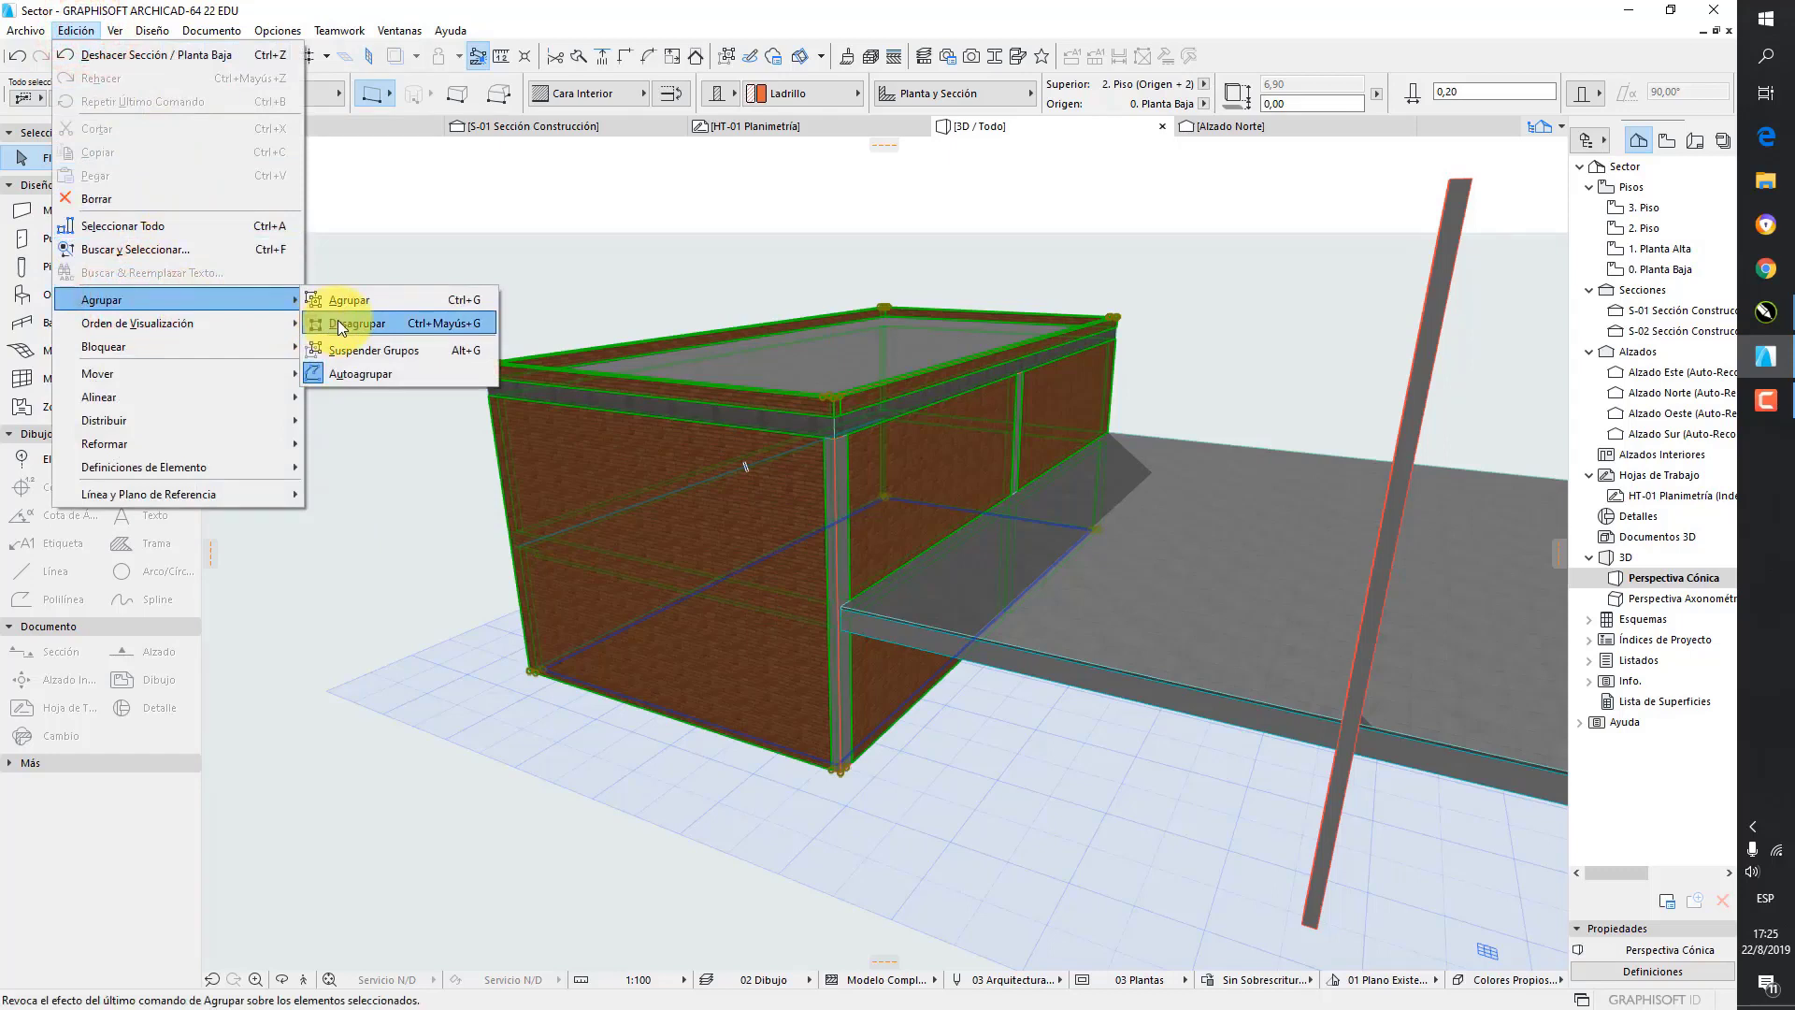
{"action": "left_click", "coordinate": [463, 216]}
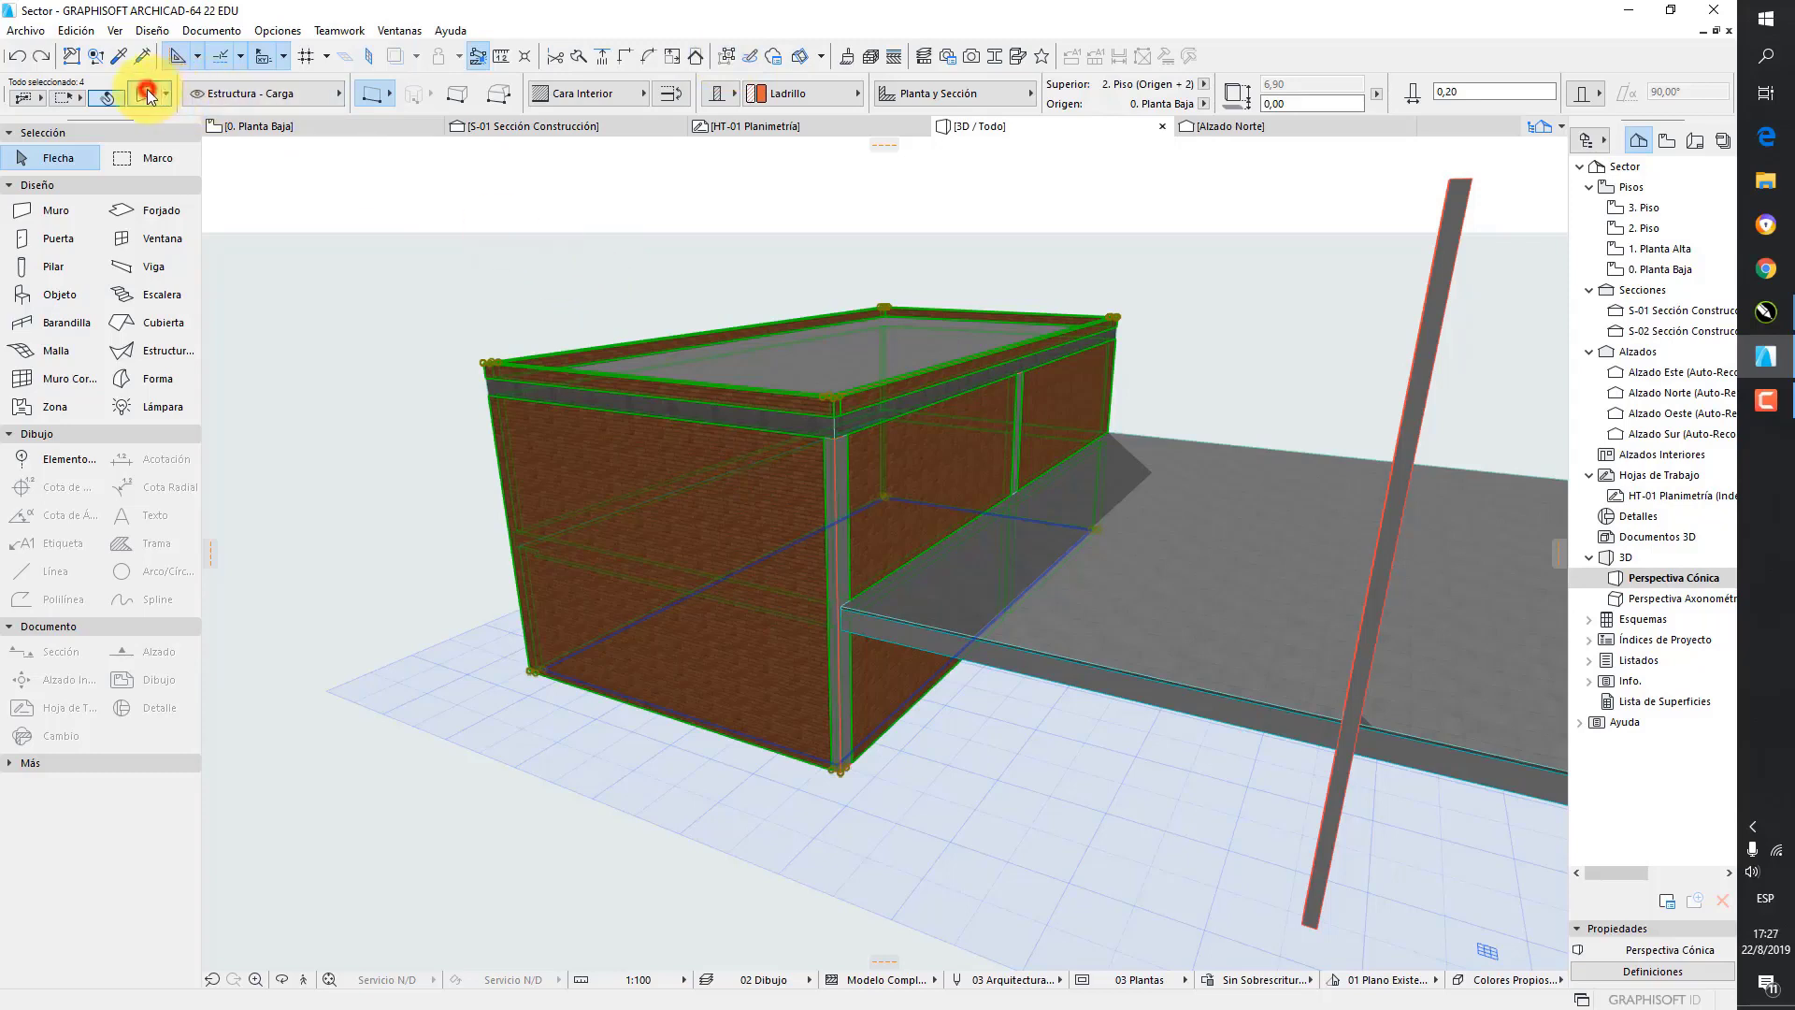
- Override the four selected walls' surfaces with Pintura - Burdeos on the exterior face and Pintura - Blanco Satinado on the interior face
{"action": "left_click", "coordinate": [147, 91]}
{"action": "left_click", "coordinate": [667, 198]}
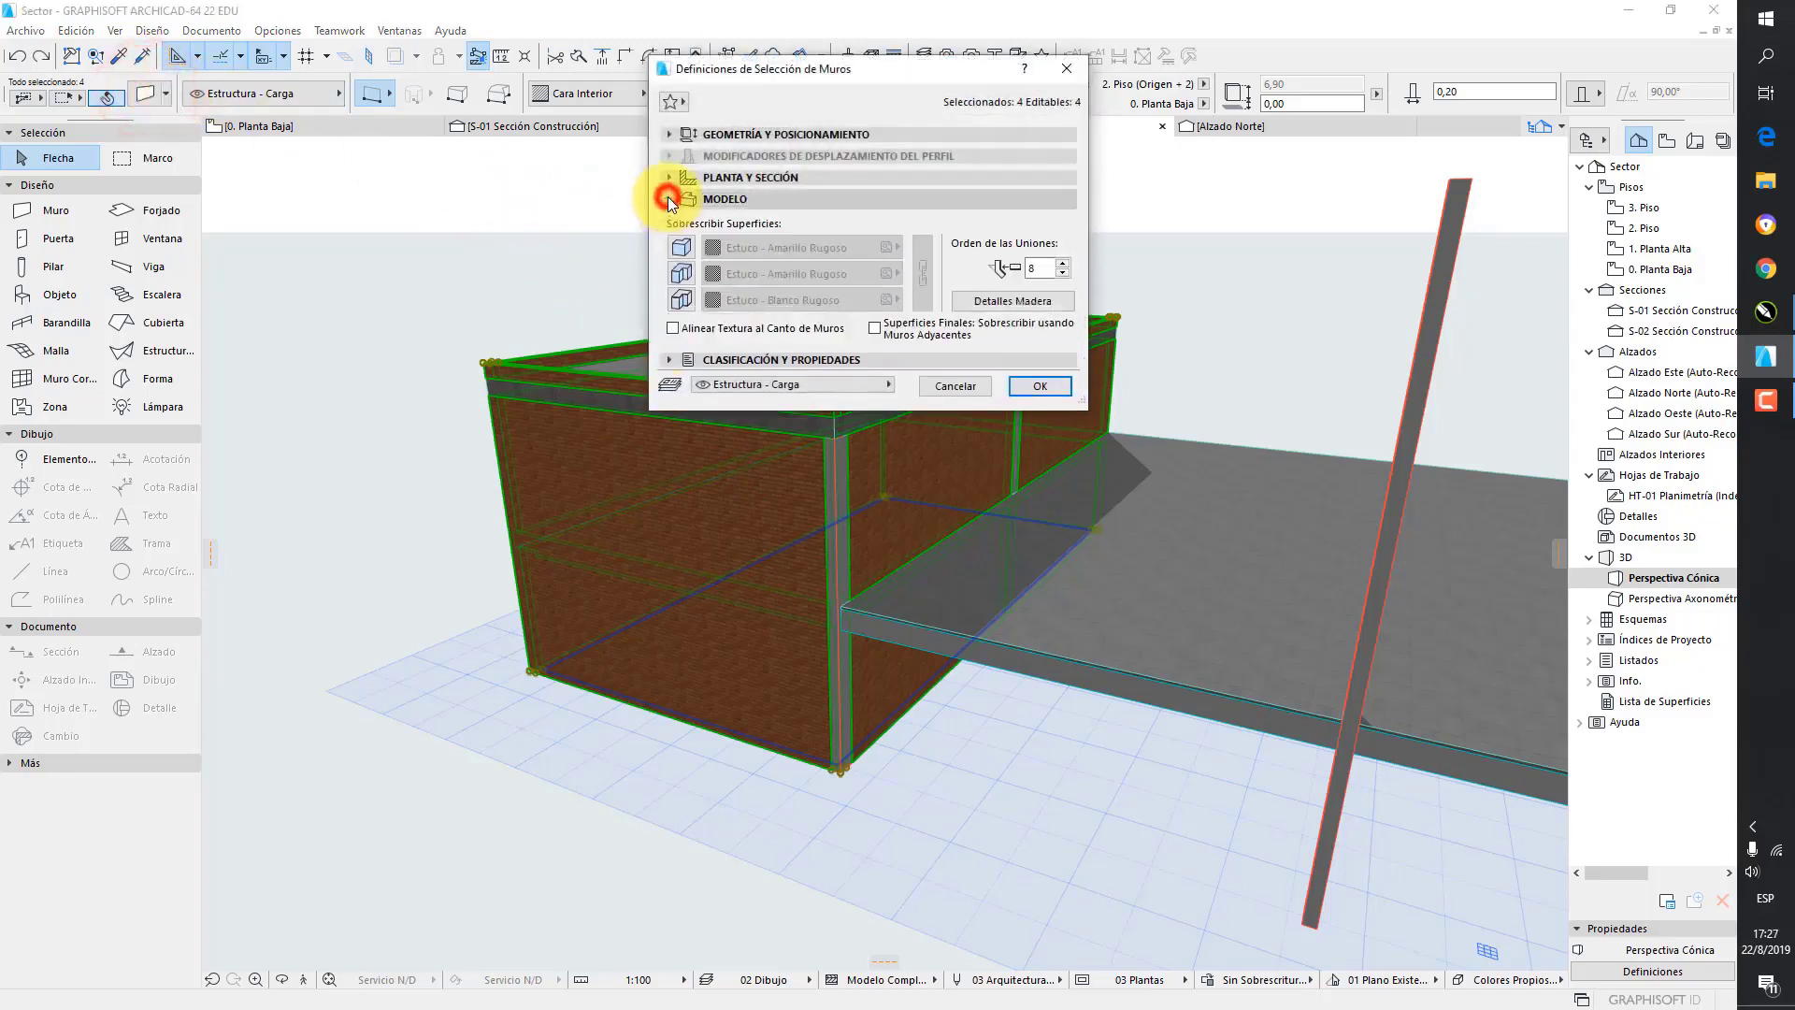
{"action": "left_click", "coordinate": [682, 245]}
{"action": "left_click", "coordinate": [768, 247]}
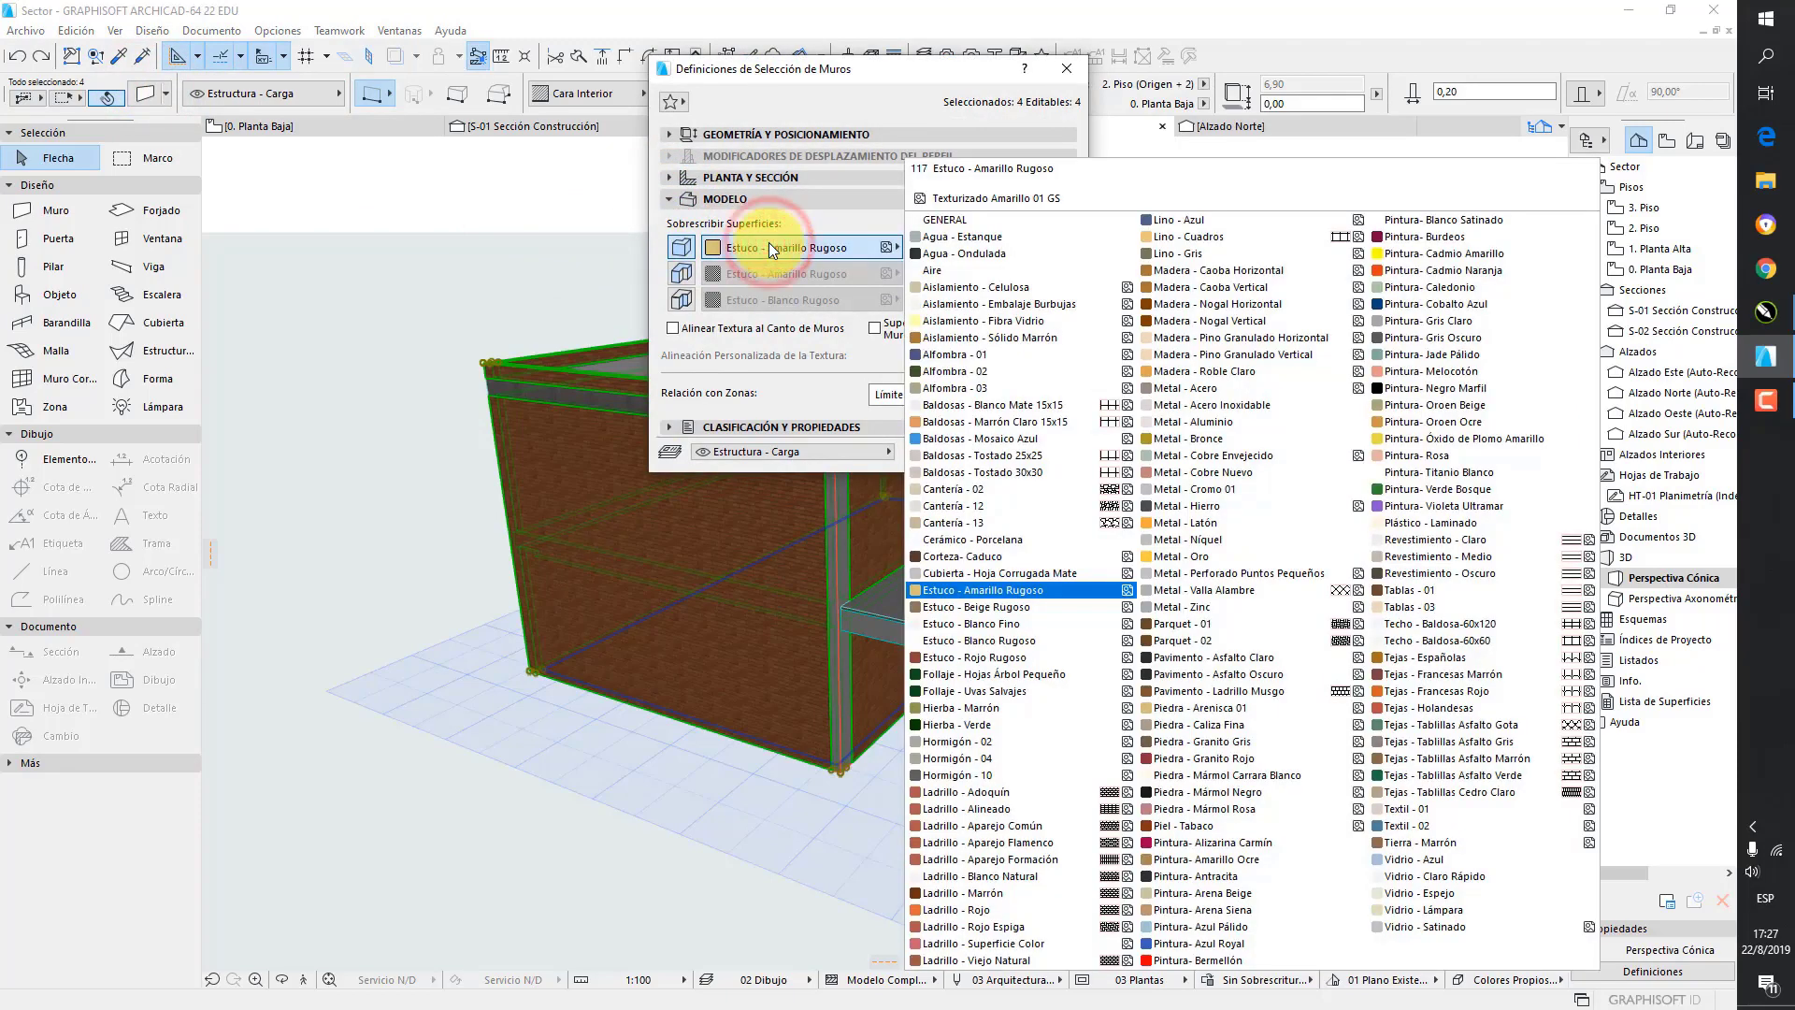
{"action": "left_click", "coordinate": [1436, 237]}
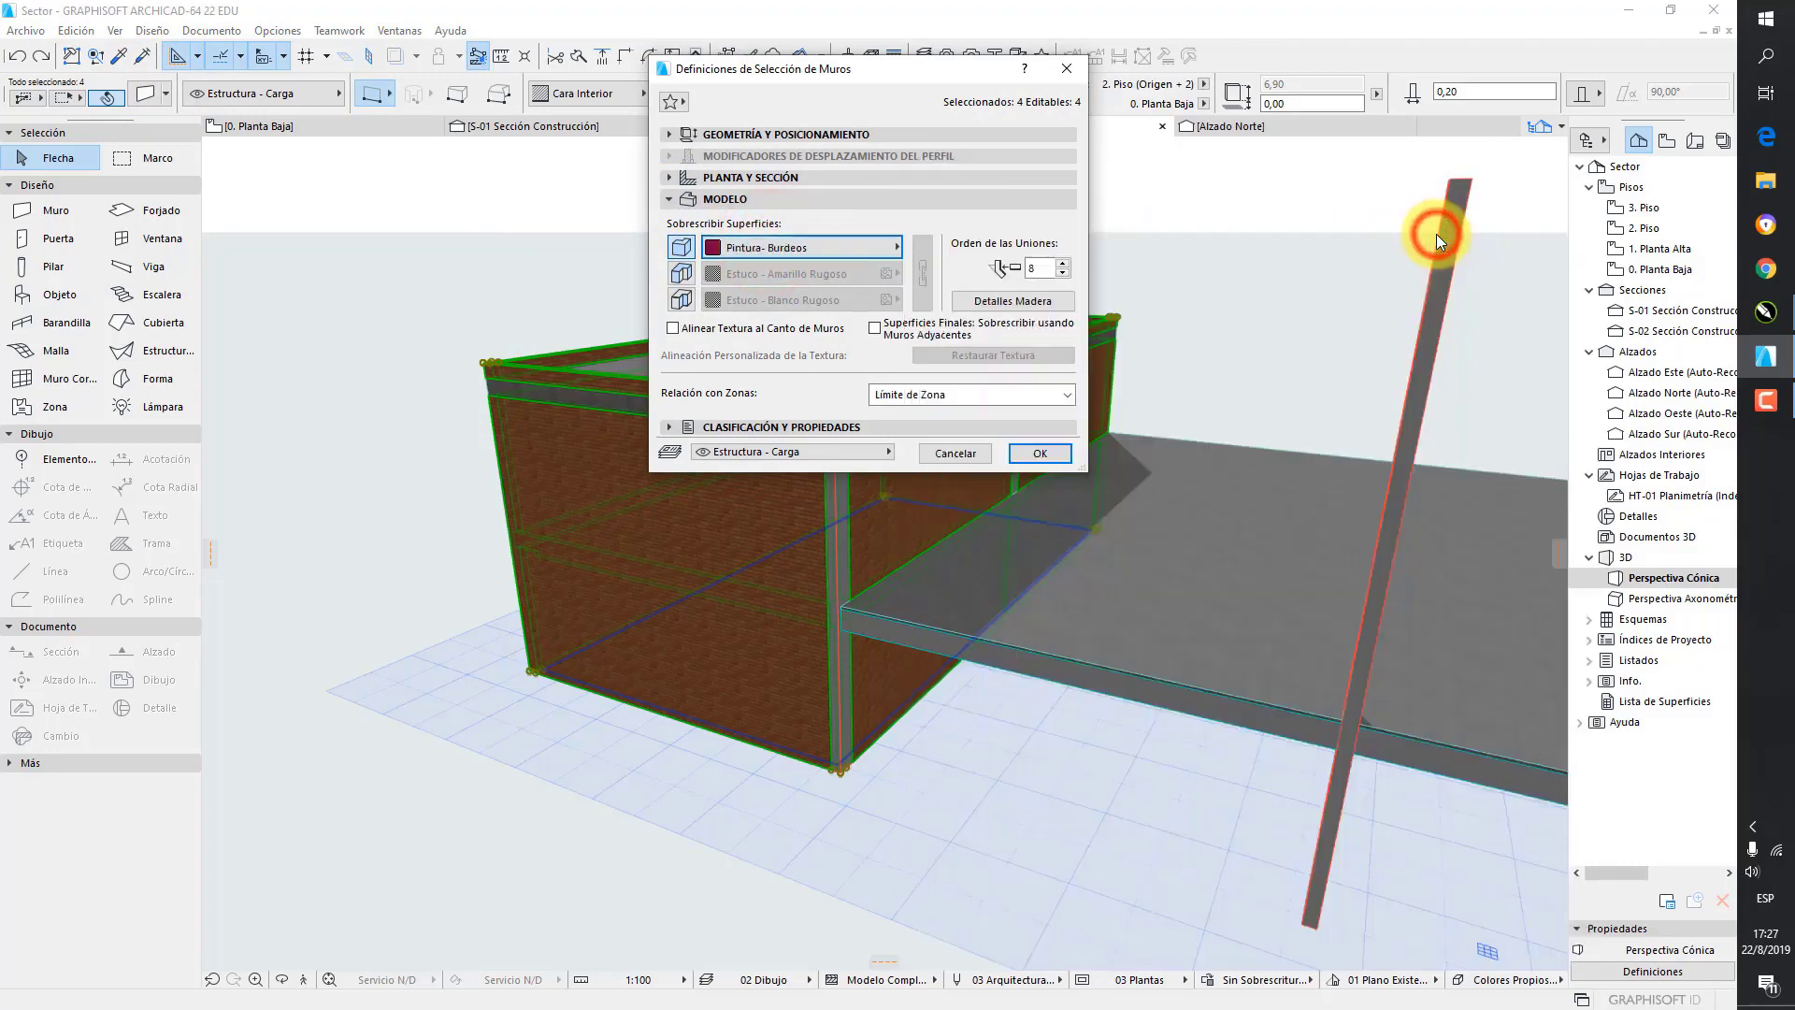
{"action": "left_click", "coordinate": [682, 303]}
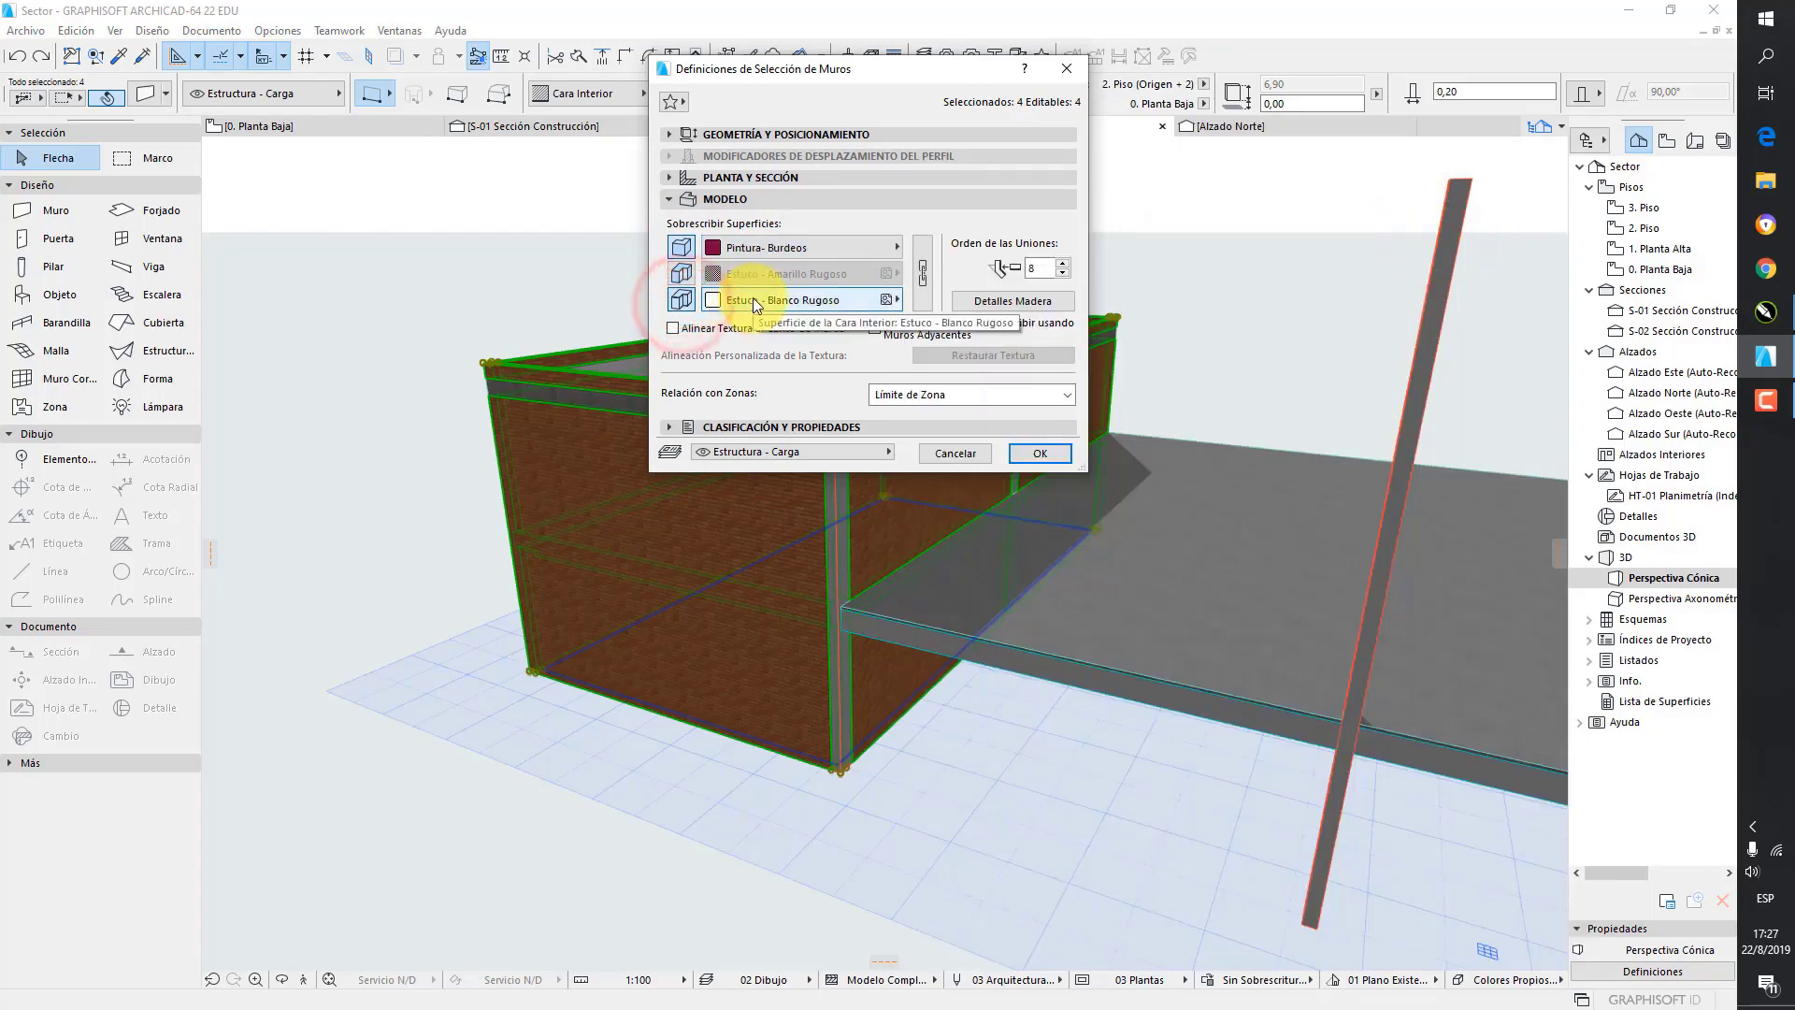
{"action": "left_click", "coordinate": [755, 301]}
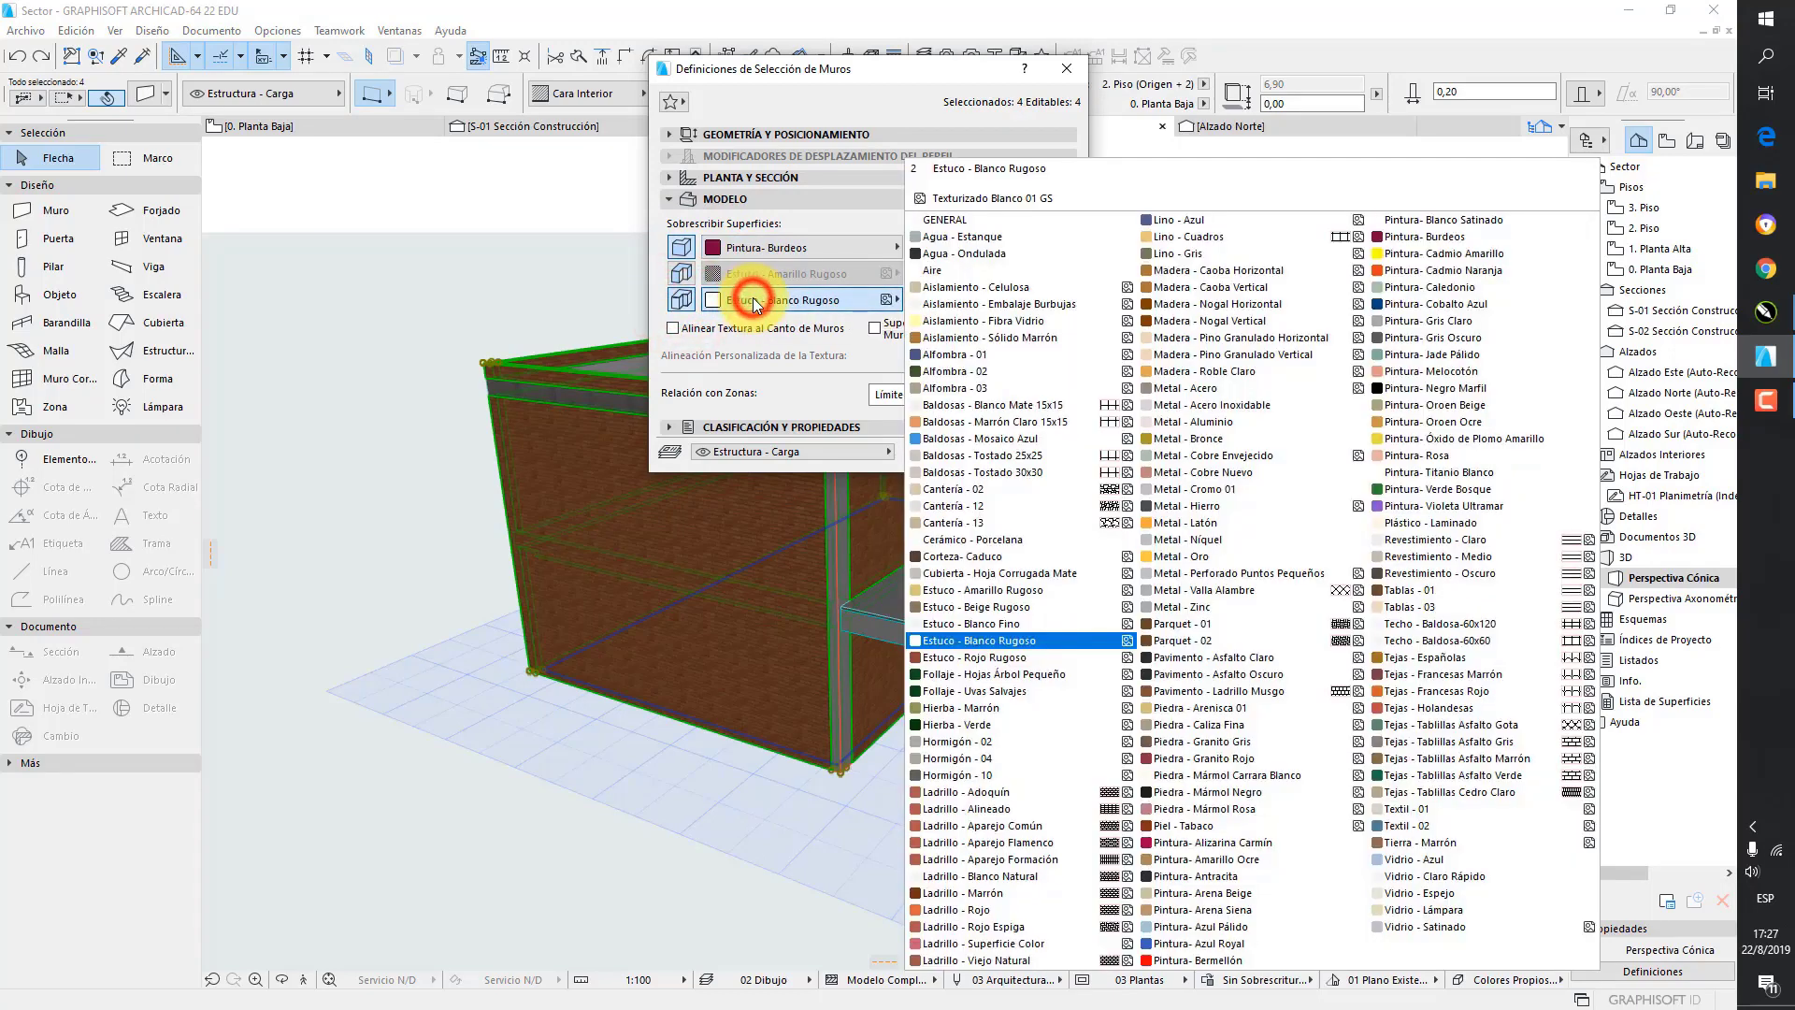
{"action": "left_click", "coordinate": [1393, 224]}
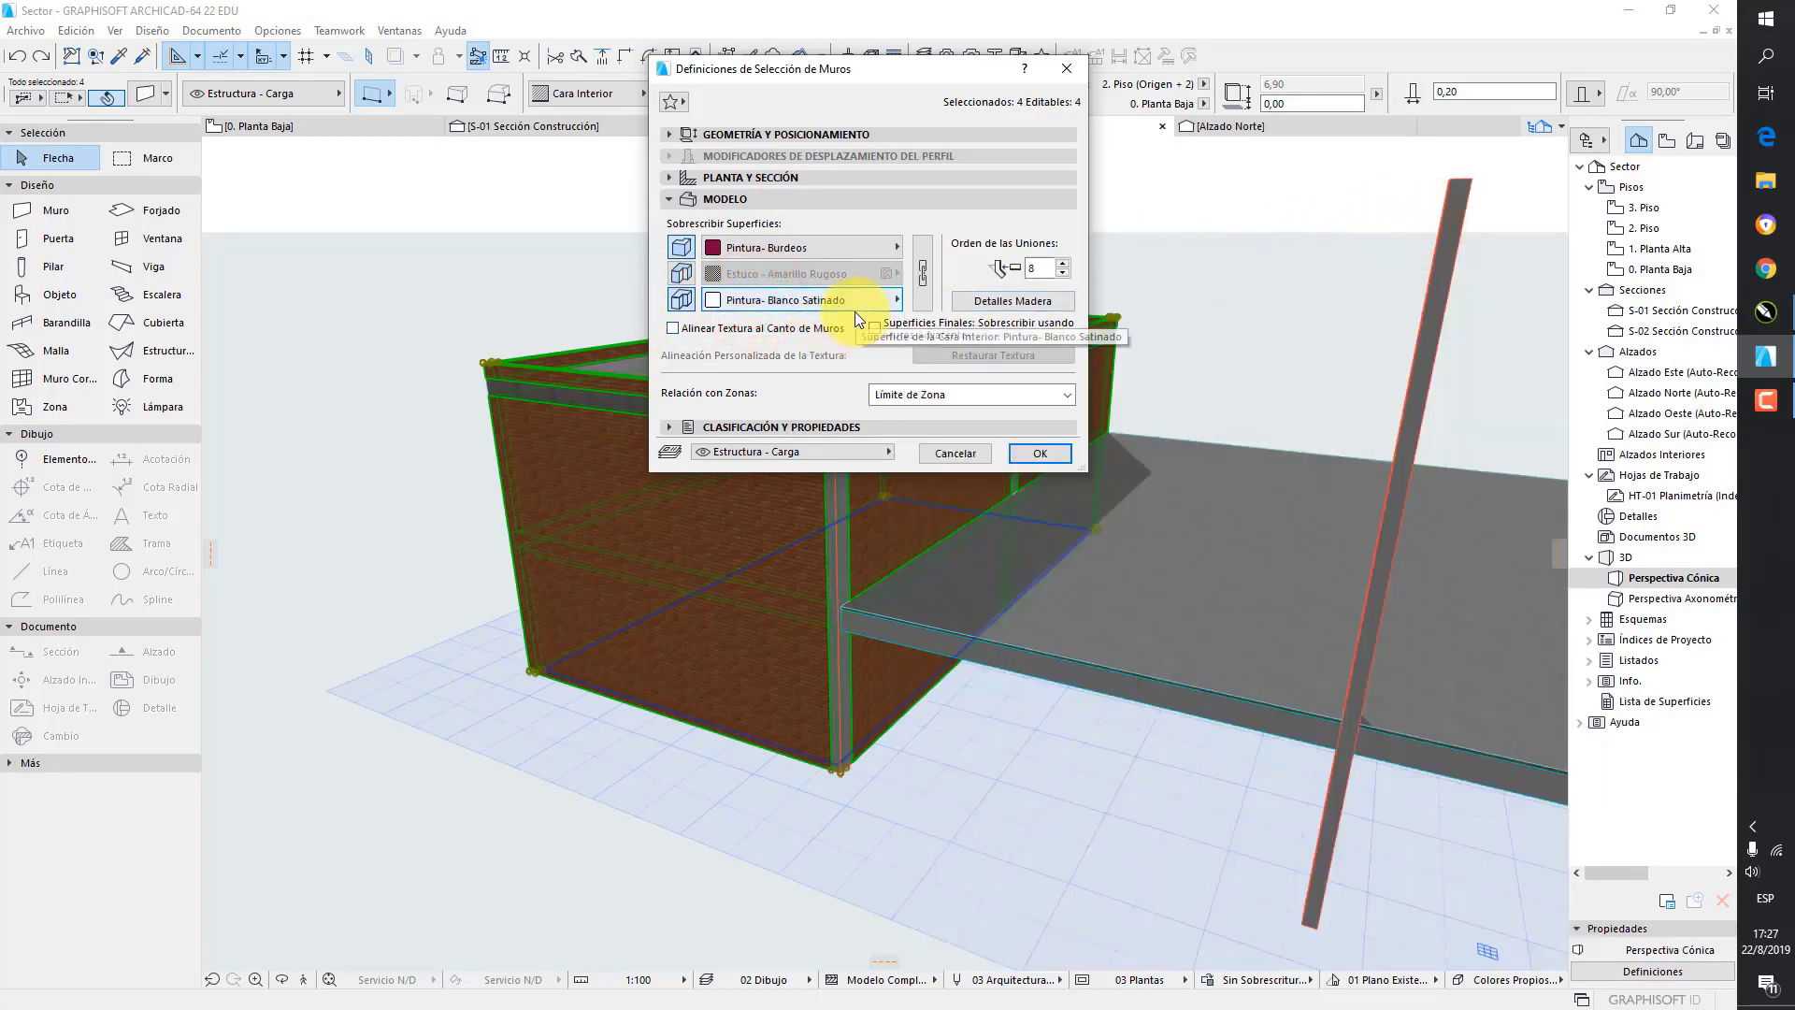
{"action": "left_click", "coordinate": [1047, 452]}
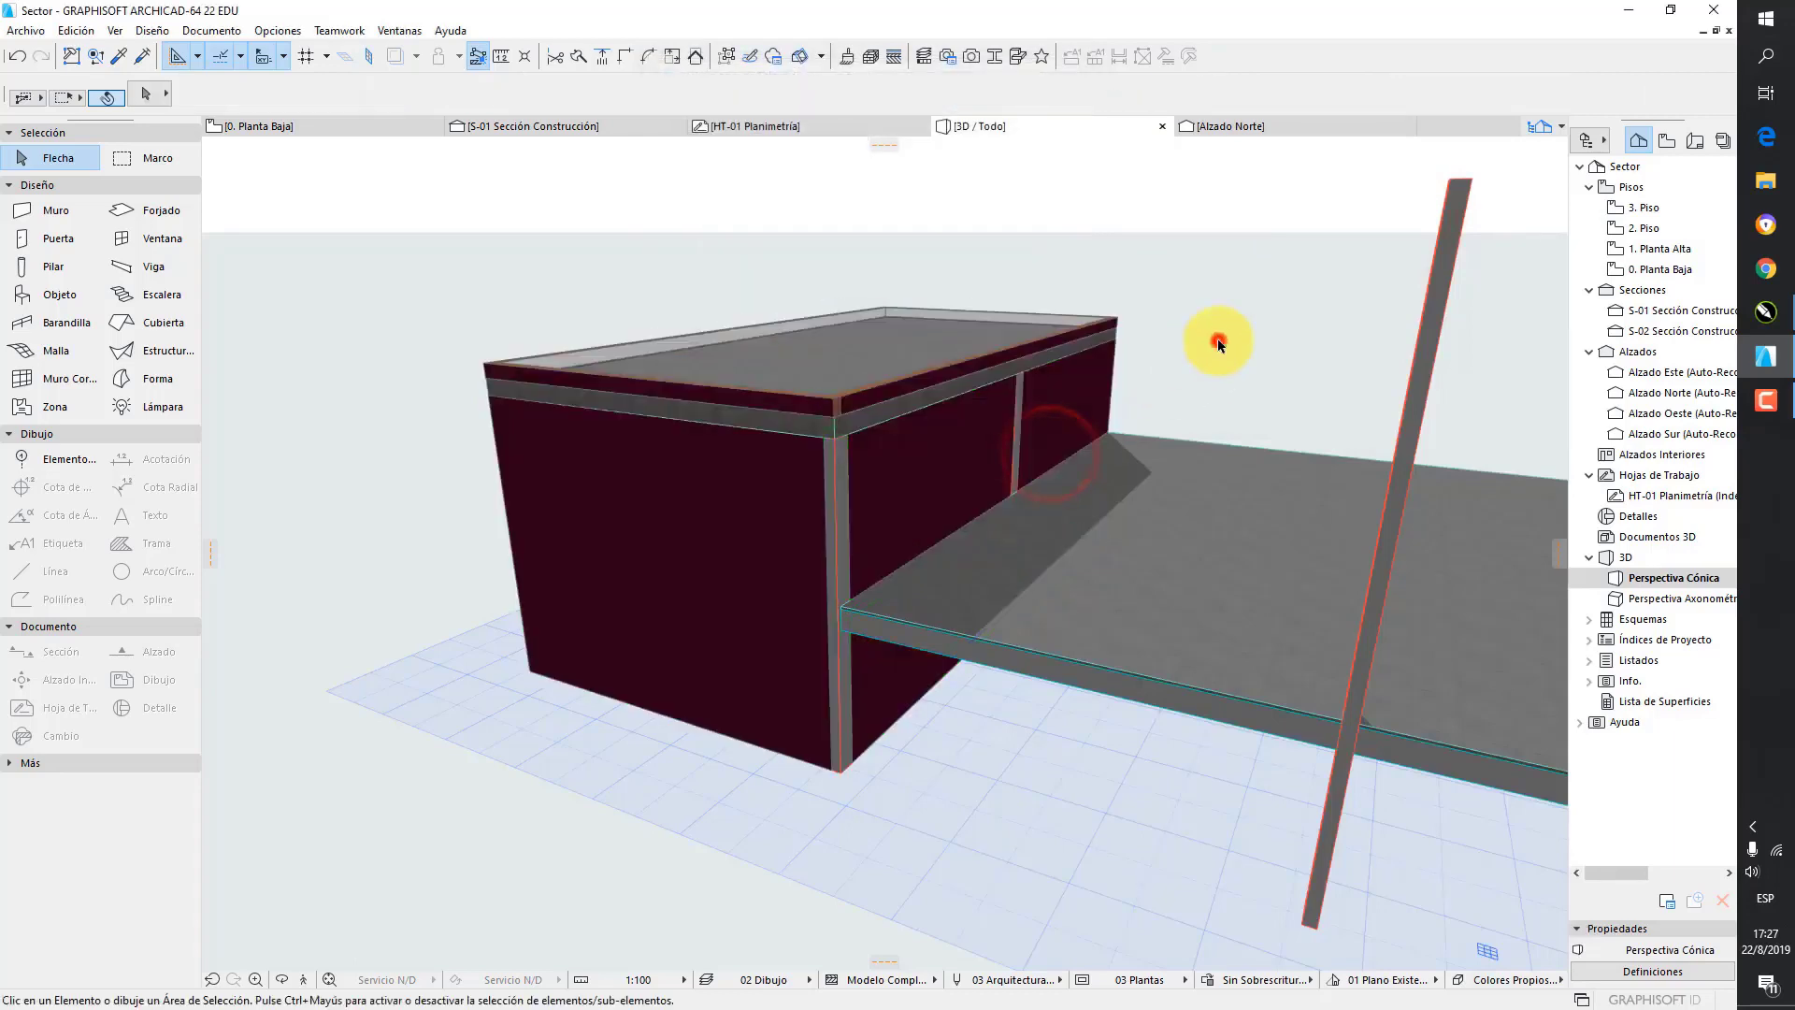
- Override the edge surface of the service block's four walls with Pintura - Burdeos to cover the exposed brick at the corners
{"action": "left_click_drag", "start_coordinate": [1218, 343], "coordinate": [1136, 389]}
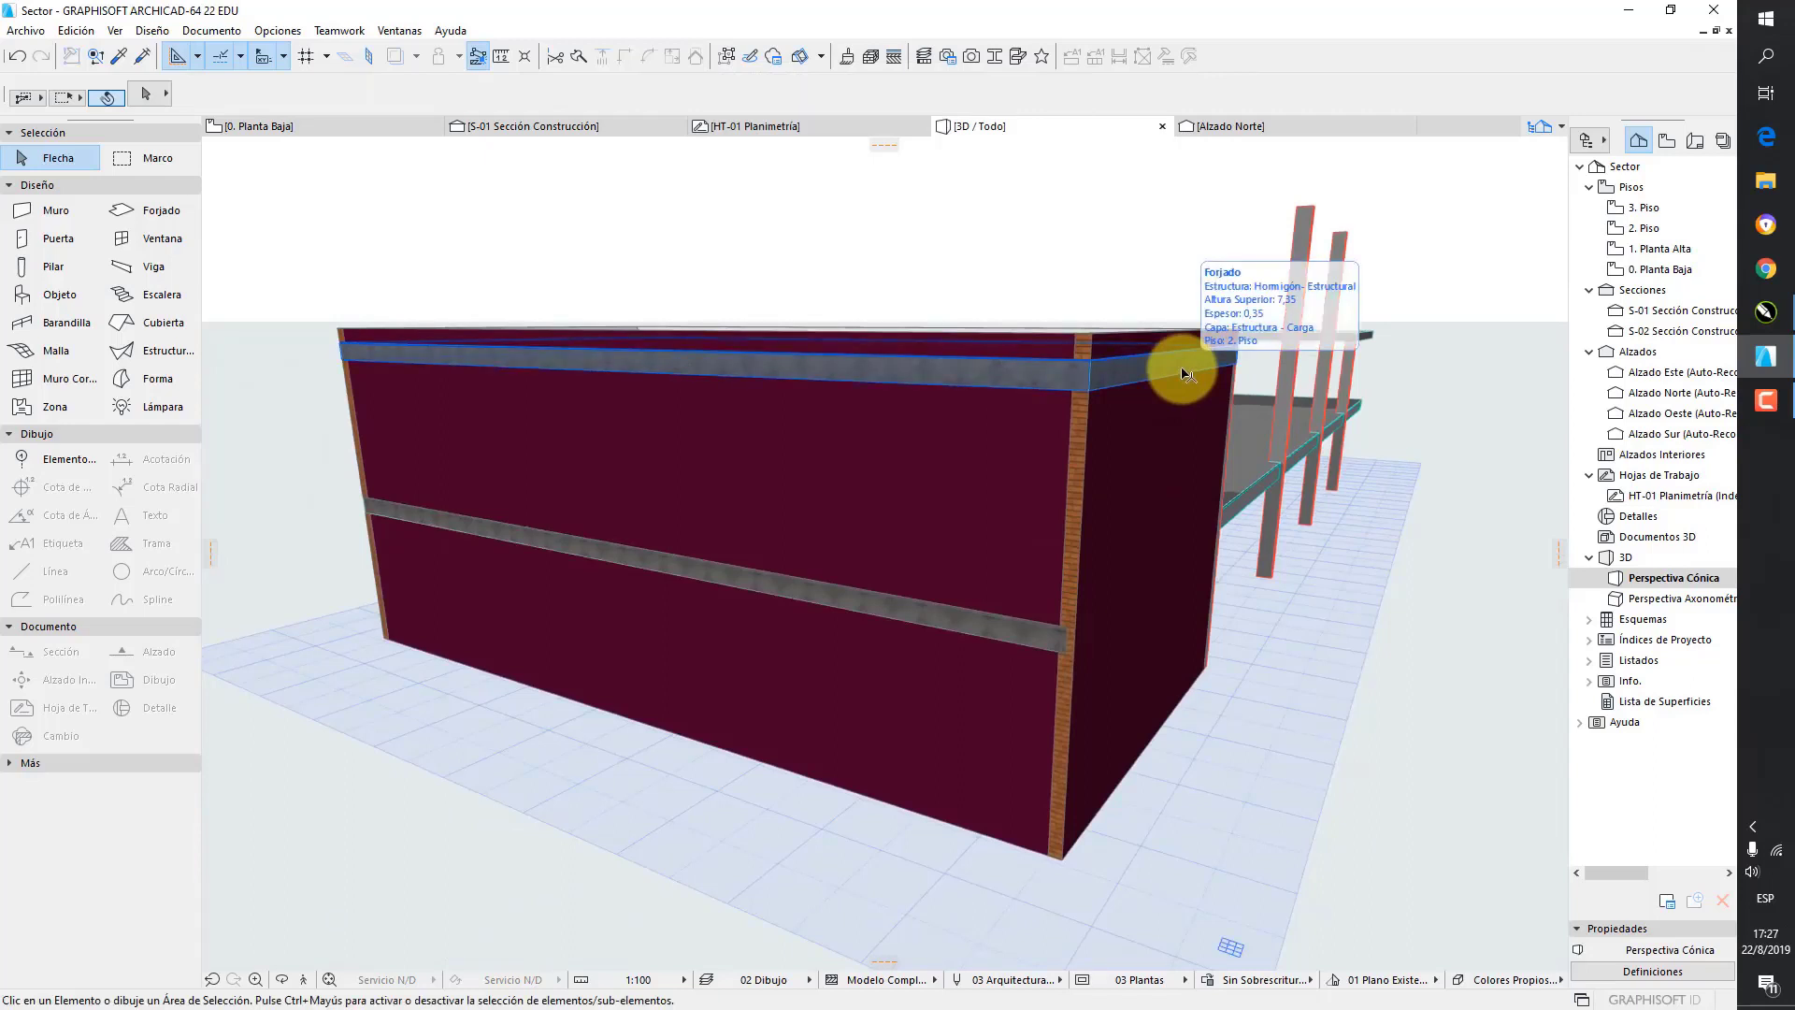
{"action": "left_click_drag", "start_coordinate": [1001, 401], "coordinate": [1001, 442]}
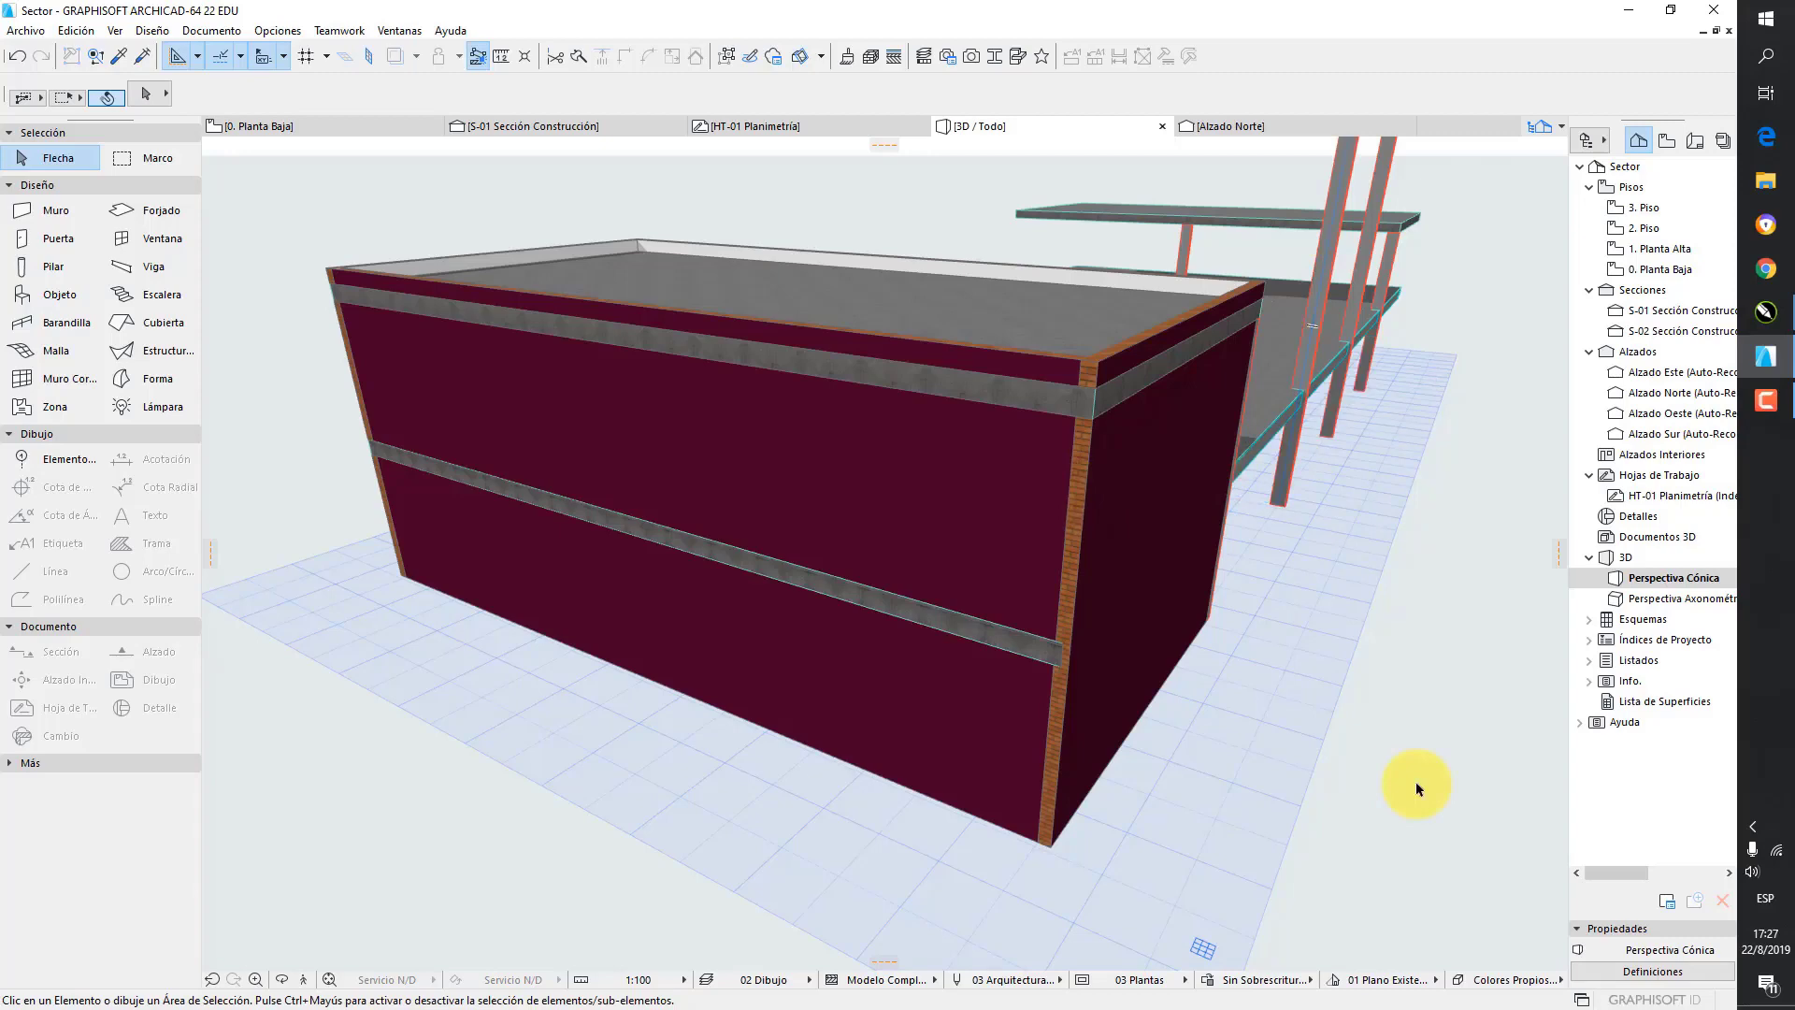
{"action": "left_click", "coordinate": [1001, 530]}
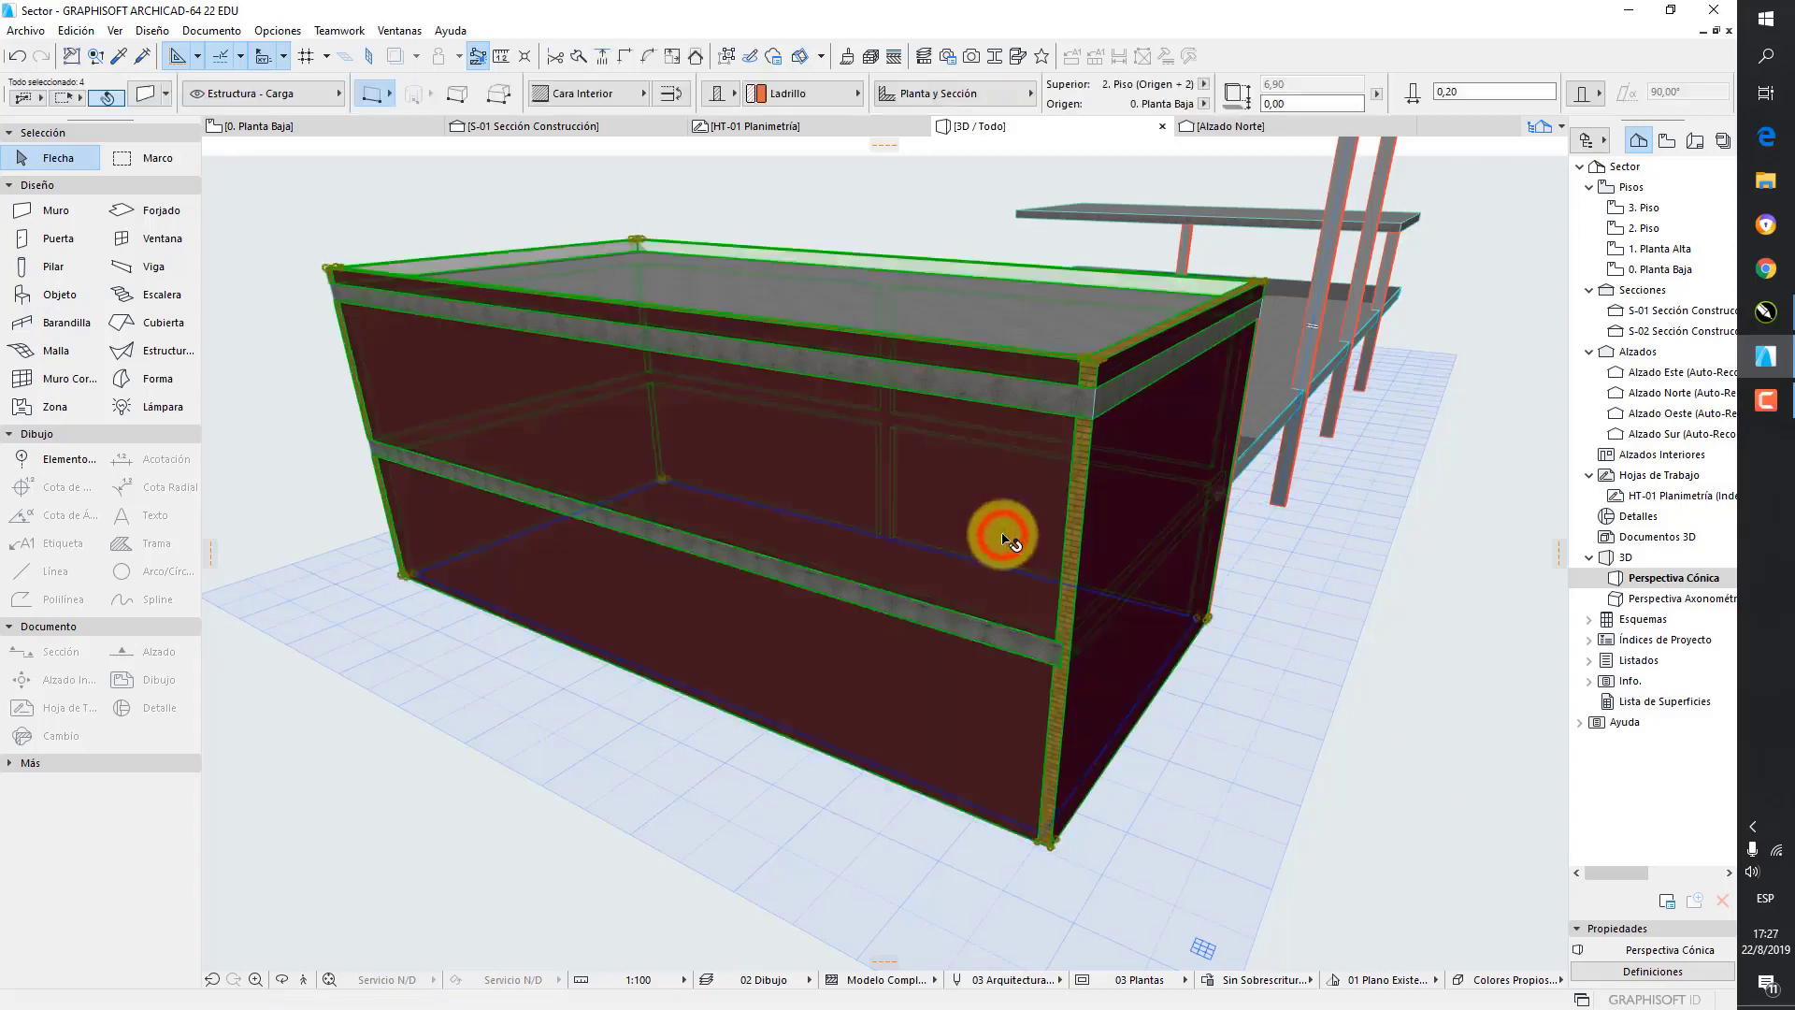
{"action": "left_click", "coordinate": [143, 93]}
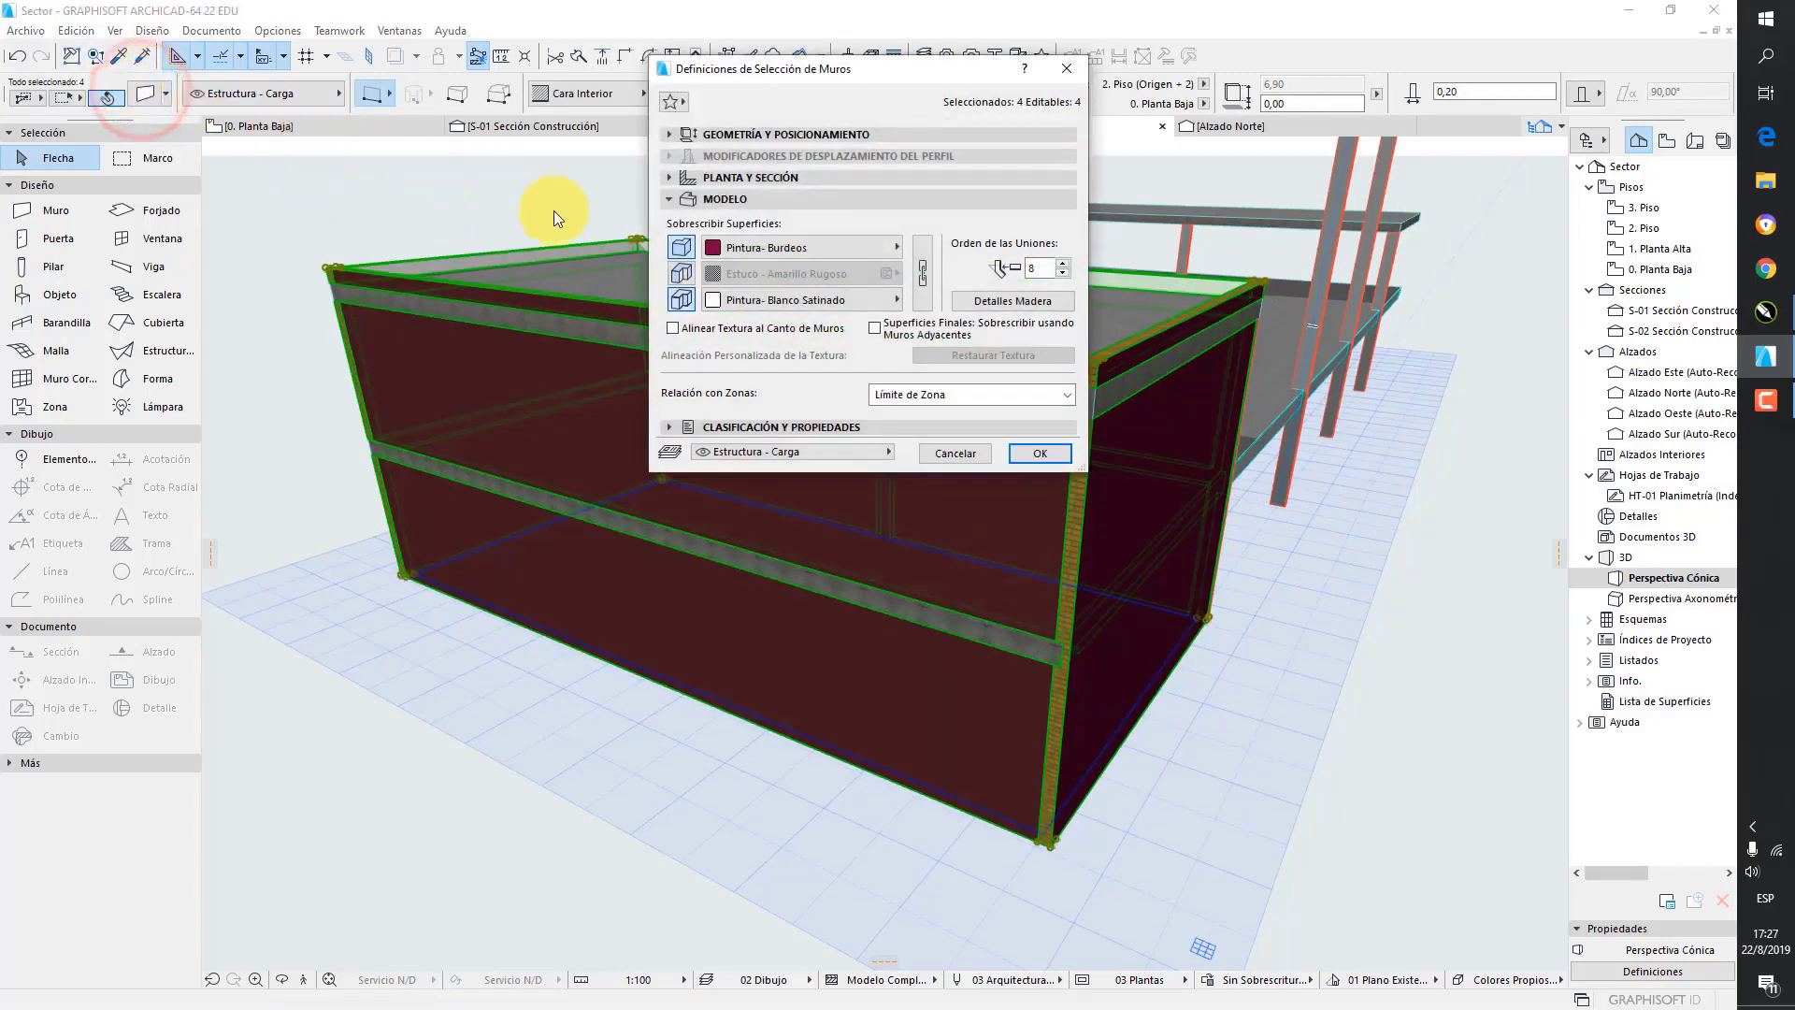
{"action": "left_click", "coordinate": [682, 273]}
{"action": "left_click", "coordinate": [786, 273]}
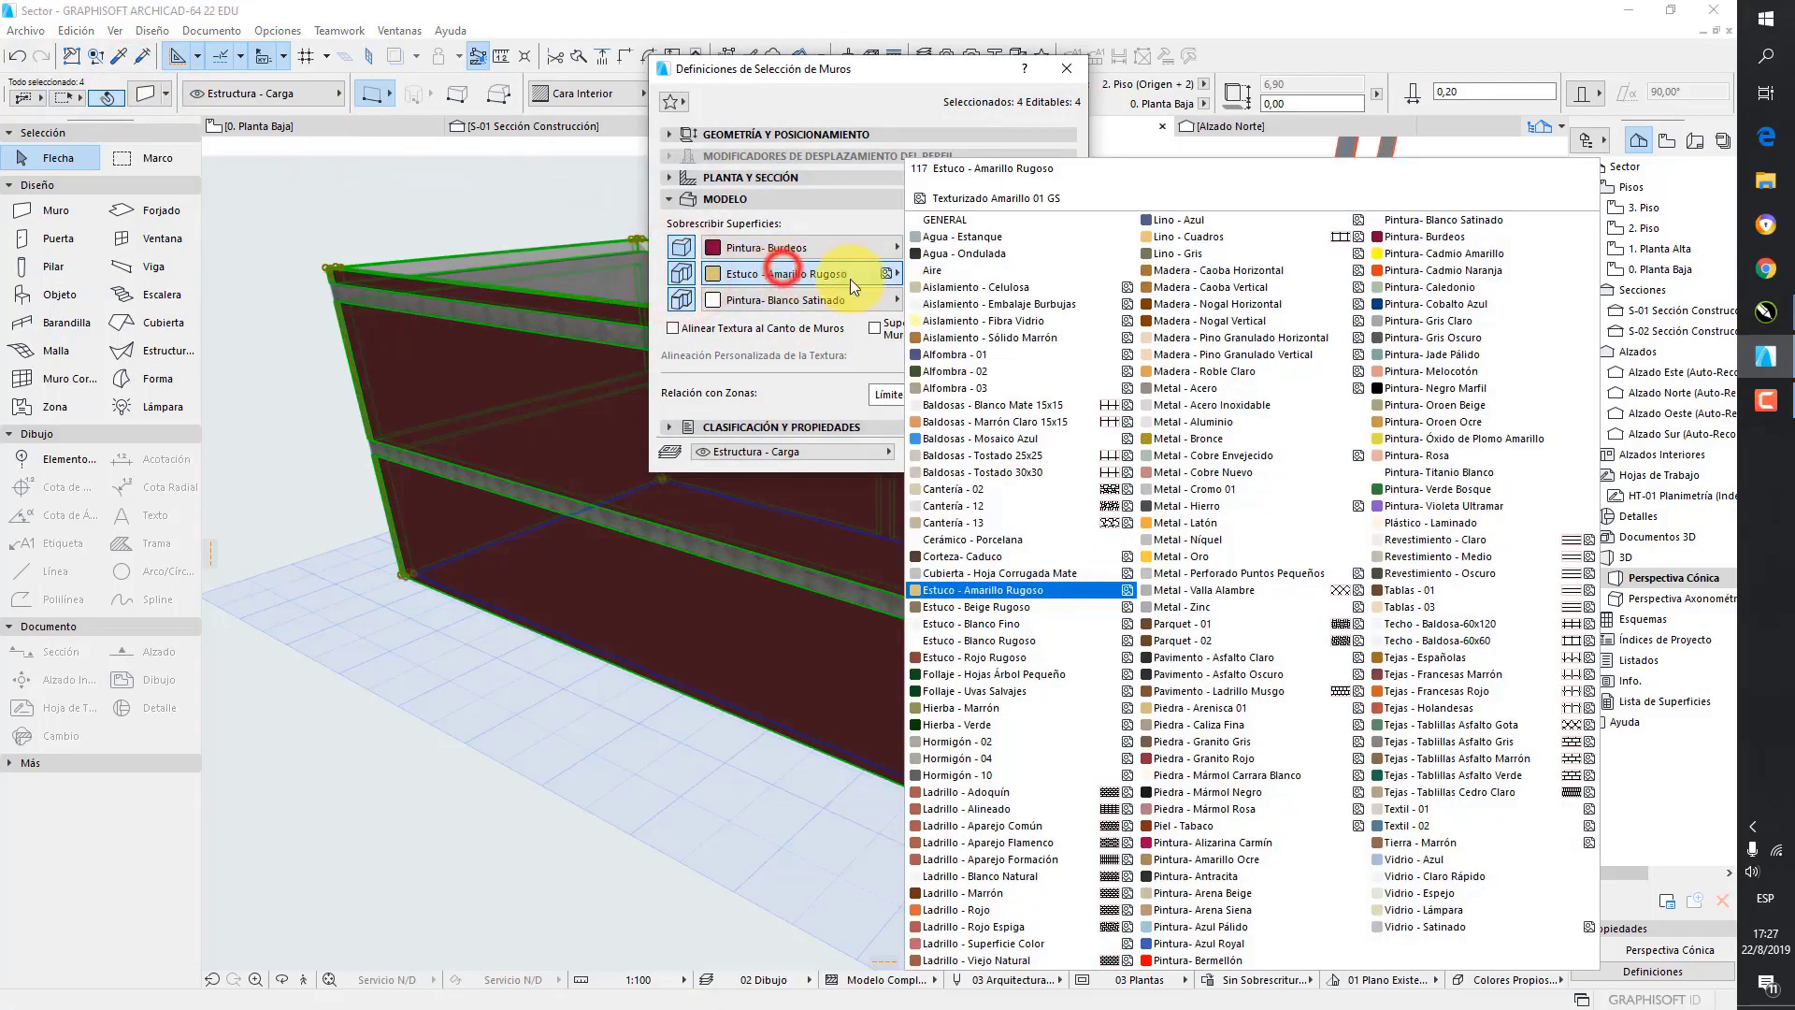
{"action": "left_click", "coordinate": [1449, 235]}
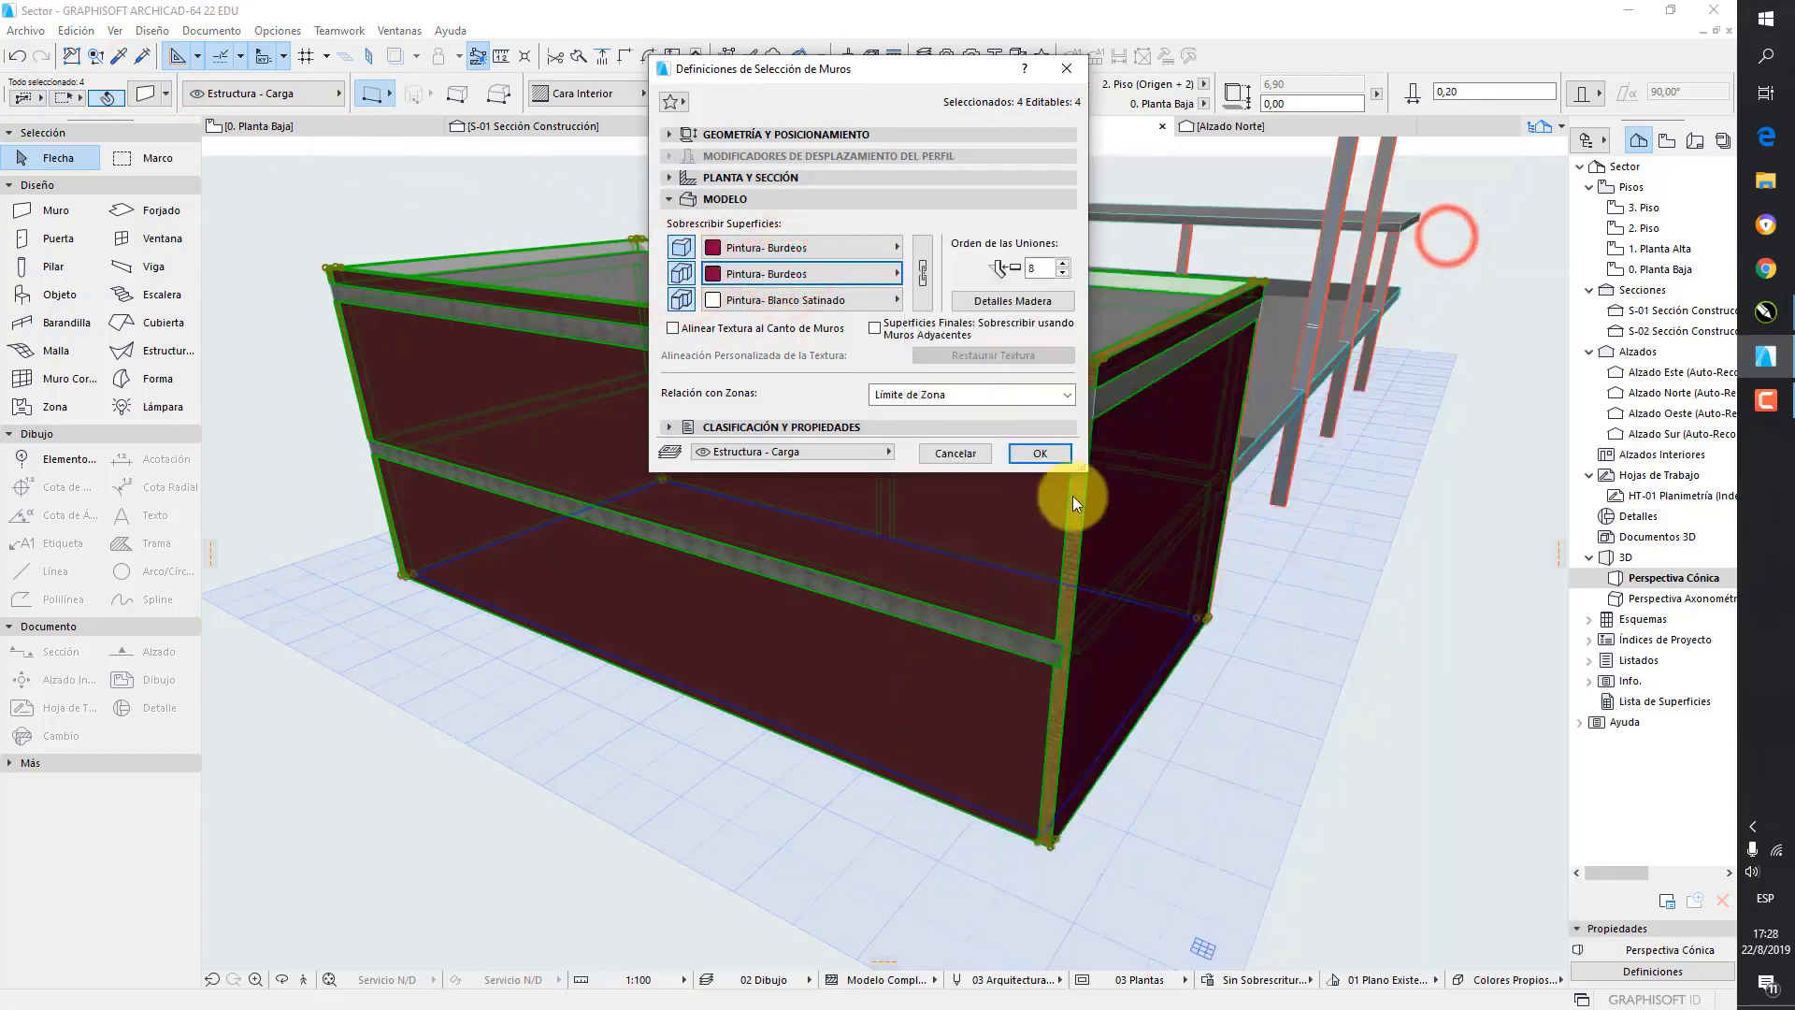
{"action": "left_click", "coordinate": [1035, 454]}
{"action": "left_click", "coordinate": [1463, 651]}
- Set the thickness of the service block's four grouped walls to 0,21
{"action": "scroll", "coordinate": [1062, 473], "scroll_direction": "up", "scroll_amount": 8}
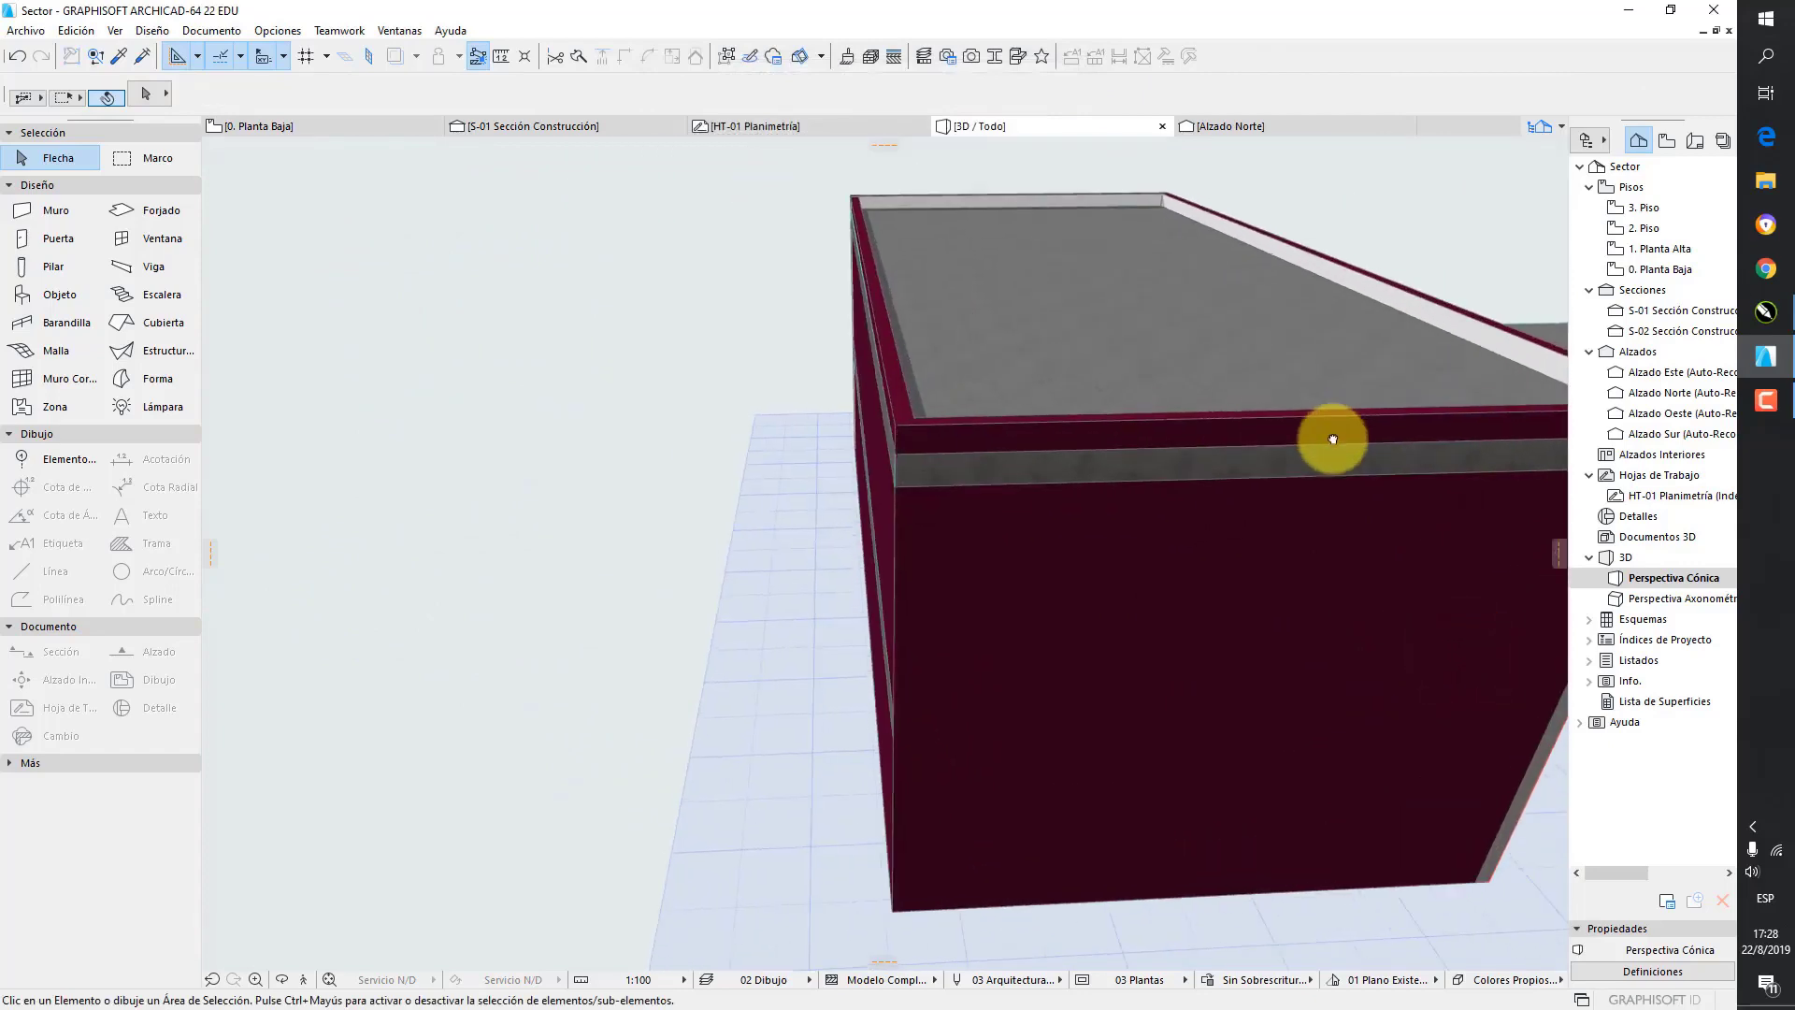
{"action": "left_click_drag", "start_coordinate": [1047, 438], "coordinate": [1104, 325]}
{"action": "scroll", "coordinate": [1075, 368], "scroll_direction": "down", "scroll_amount": 10}
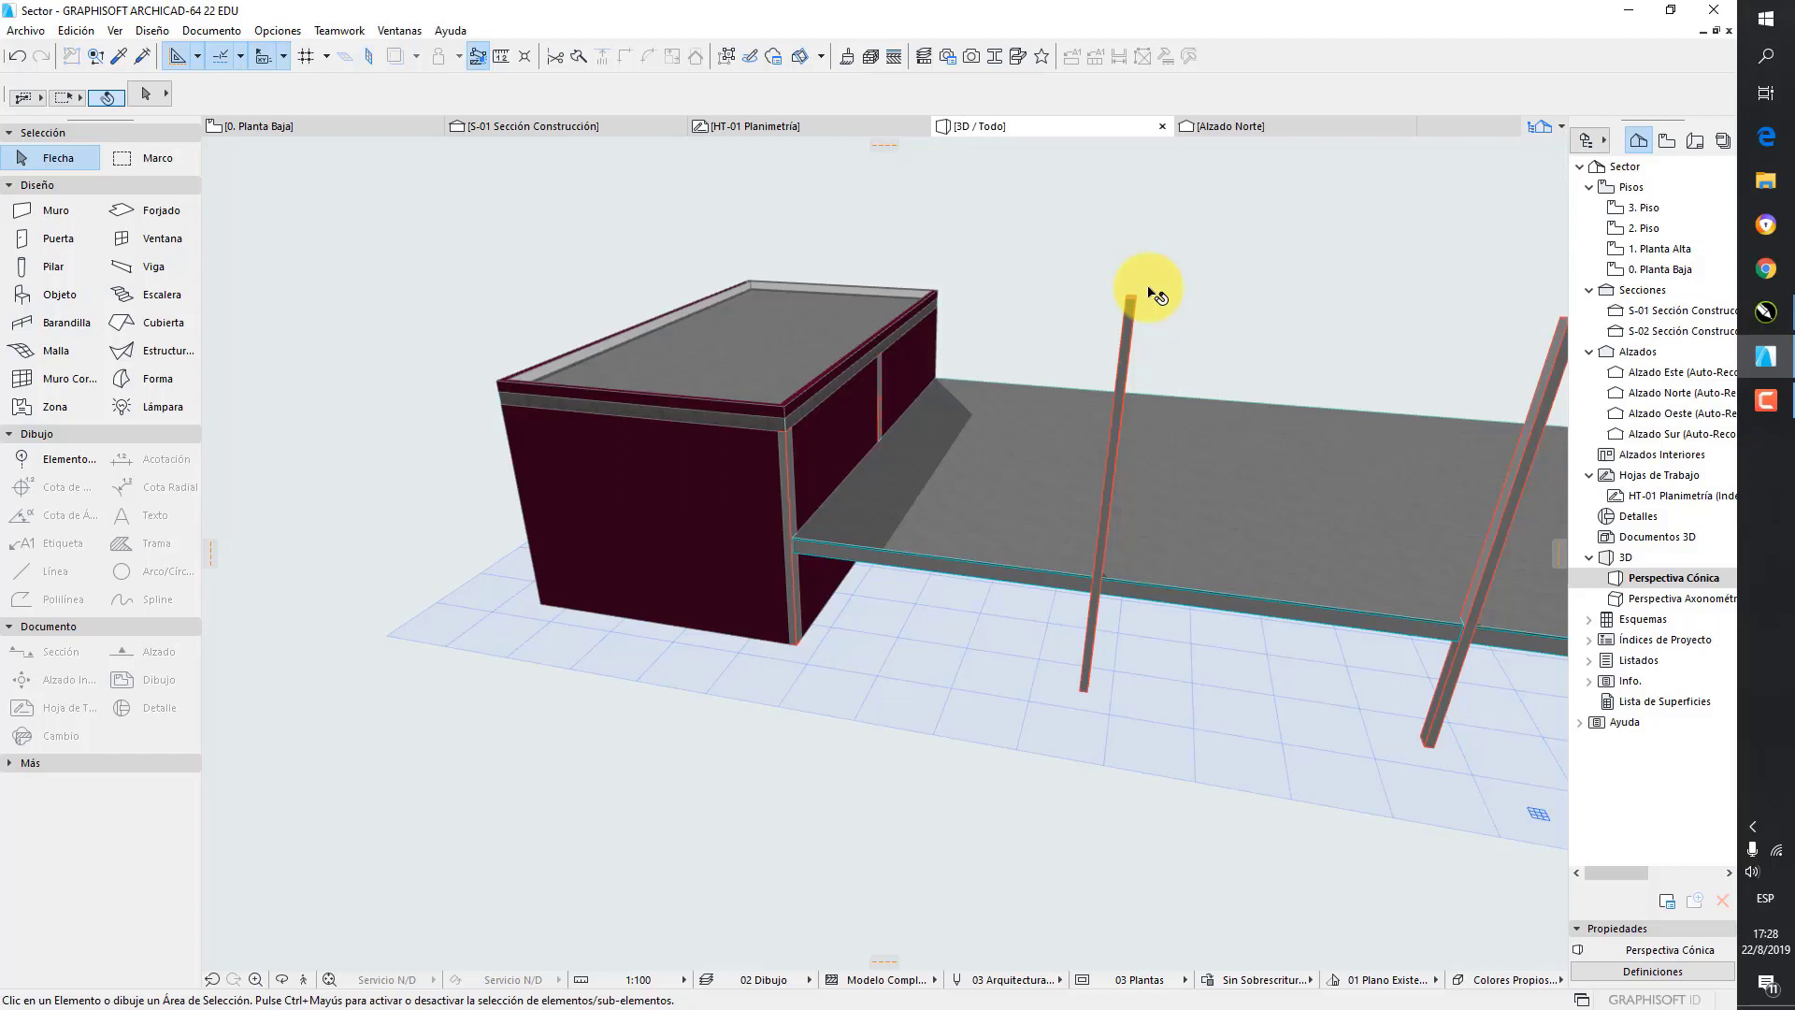
{"action": "left_click_drag", "start_coordinate": [1156, 296], "coordinate": [841, 448]}
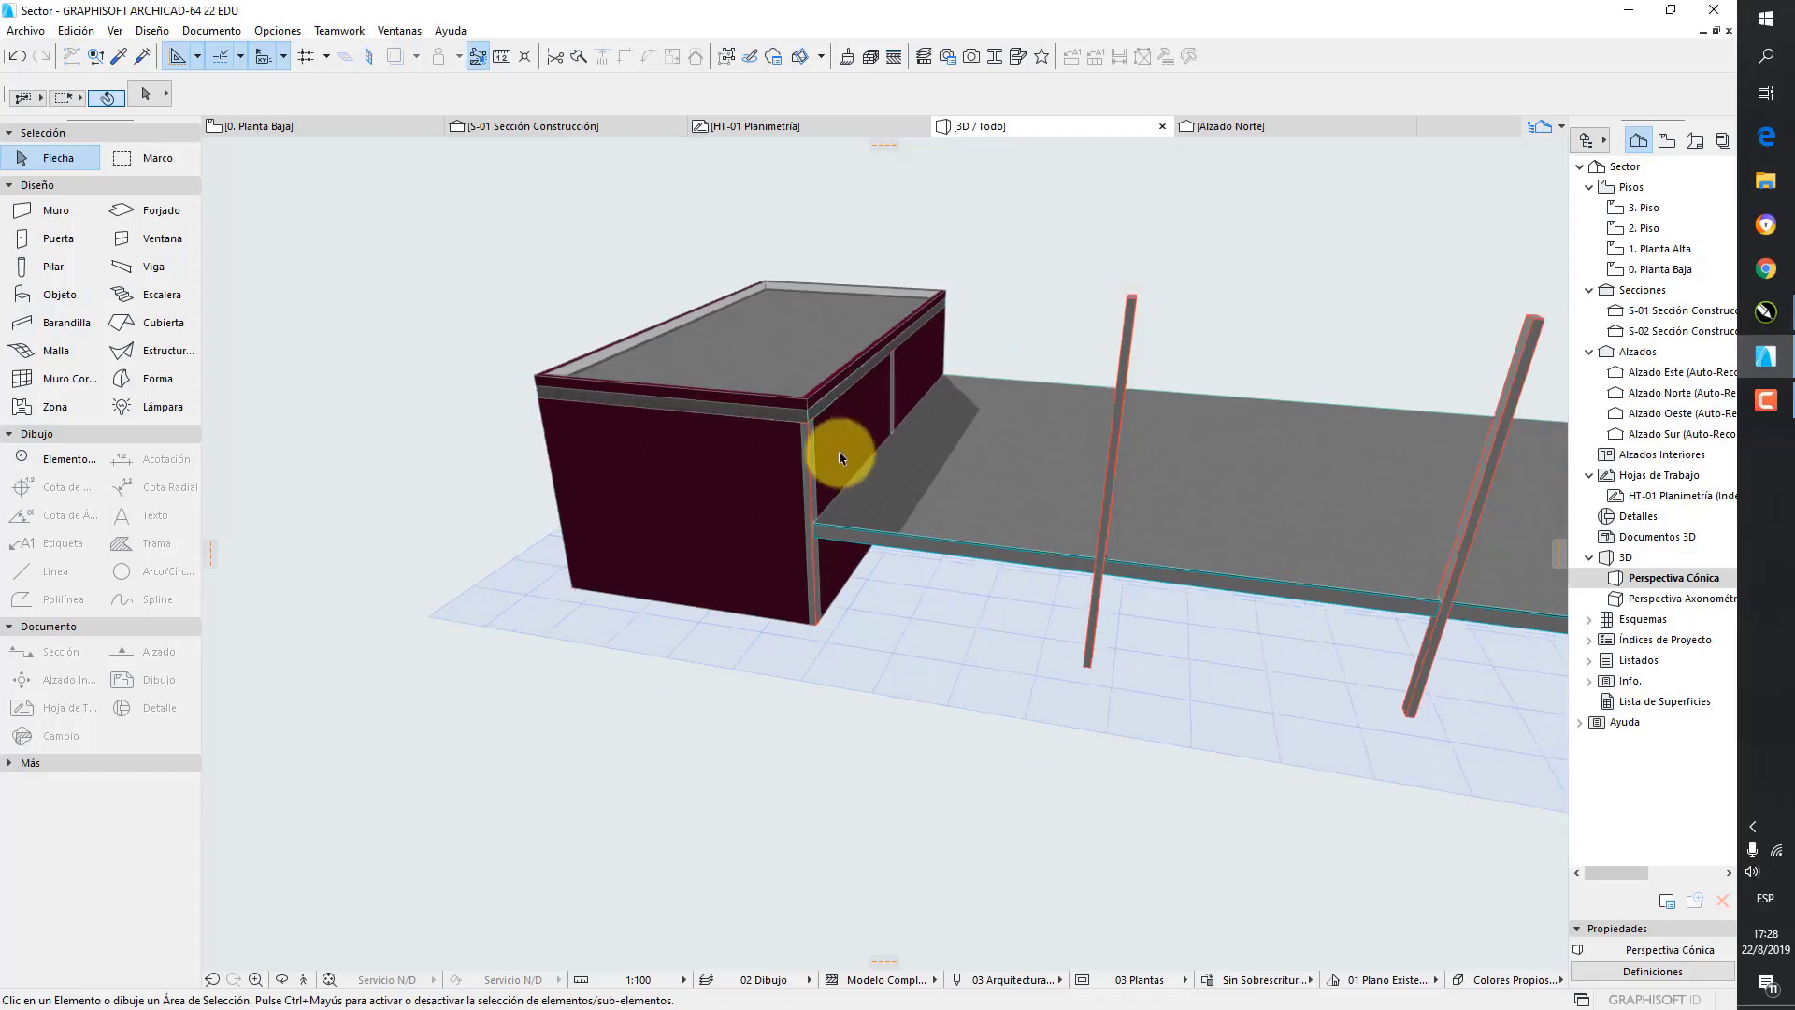
{"action": "left_click", "coordinate": [713, 487]}
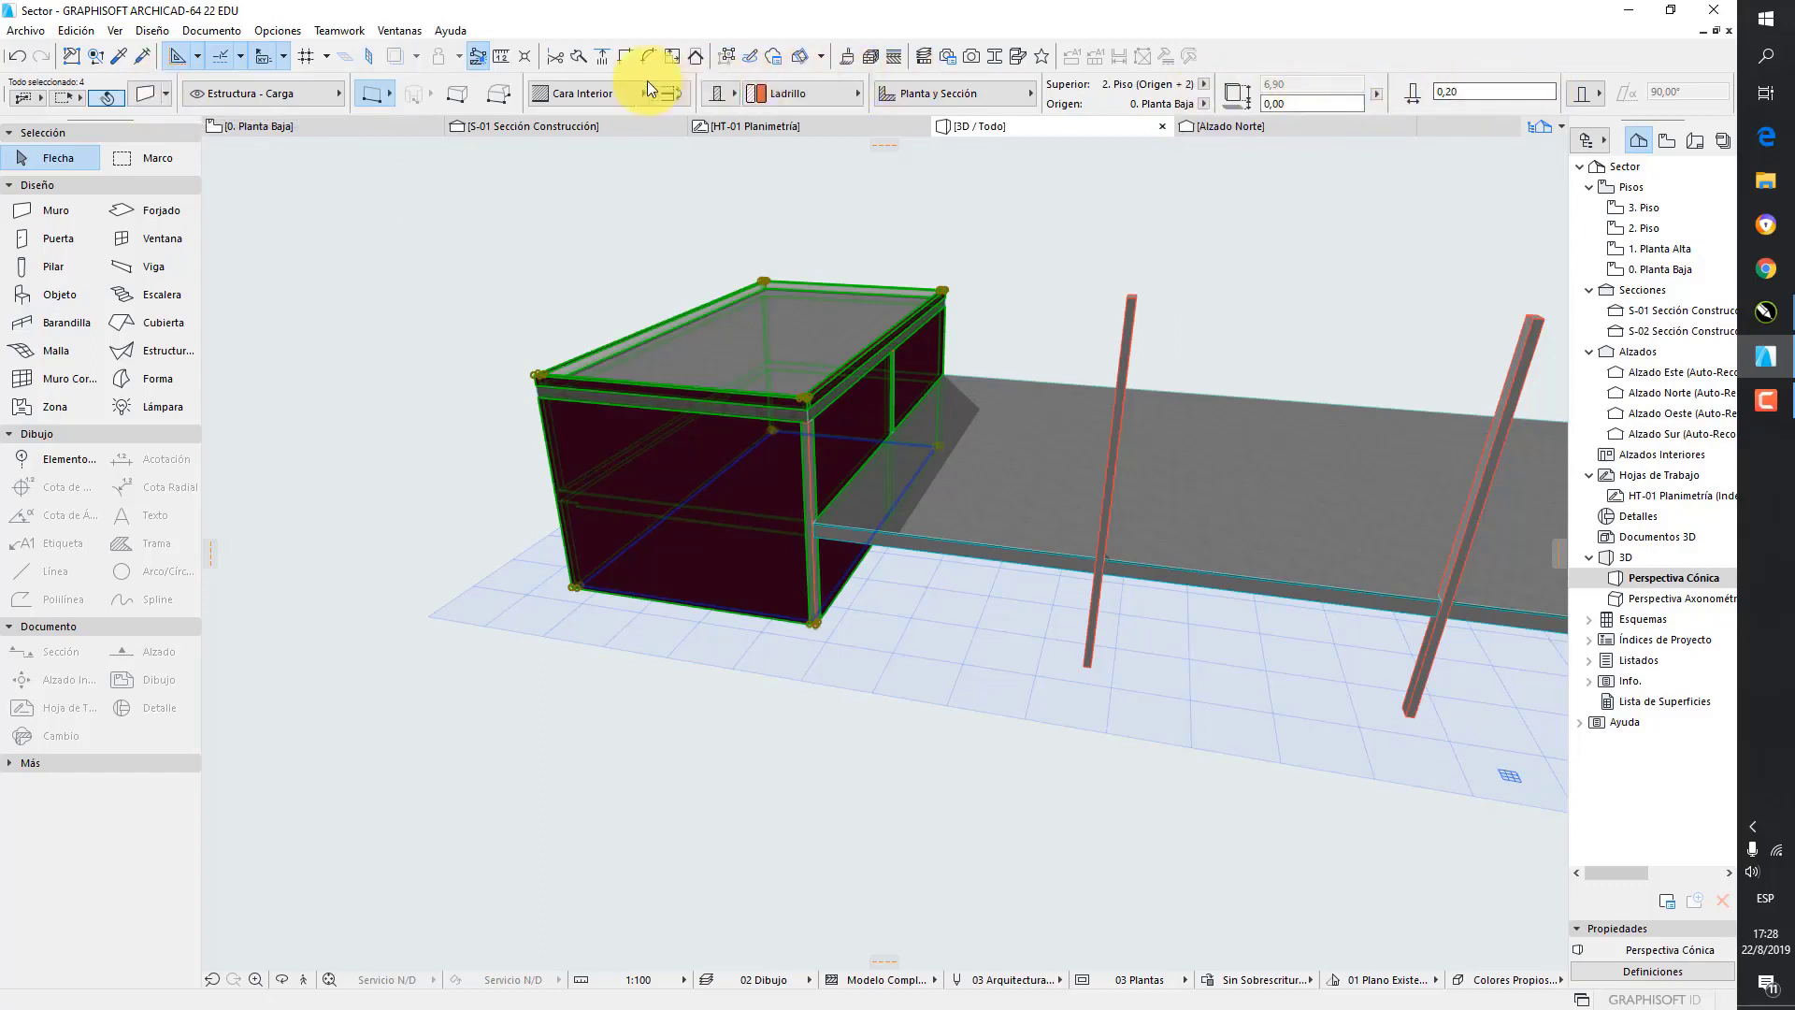
{"action": "left_click", "coordinate": [1474, 92]}
{"action": "key", "text": "BackSpace"}
{"action": "type", "text": "1"}
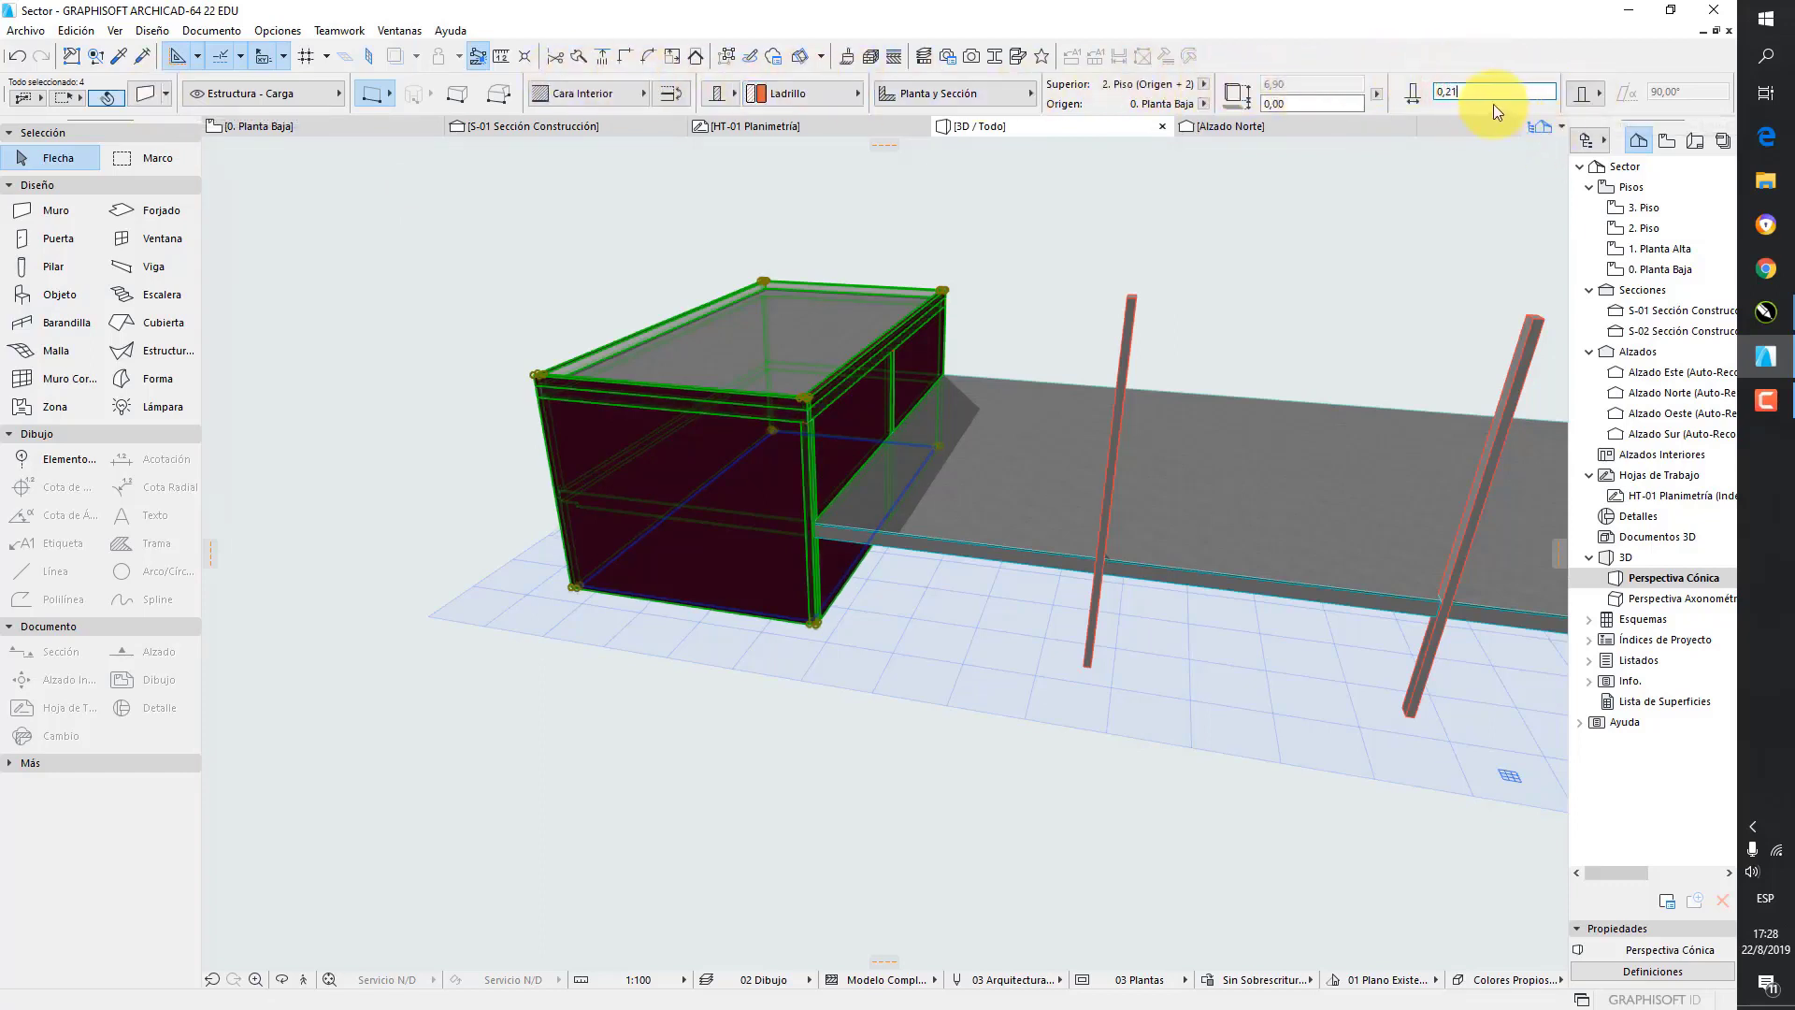
- Deselect the service block's walls and inspect their surfaces and corners from several angles in the 3D view
{"action": "left_click", "coordinate": [1281, 187]}
{"action": "scroll", "coordinate": [863, 470], "scroll_direction": "up", "scroll_amount": 2}
{"action": "scroll", "coordinate": [864, 470], "scroll_direction": "up", "scroll_amount": 1}
{"action": "middle_click_drag", "start_coordinate": [869, 468], "coordinate": [830, 392], "text": "shift"}
{"action": "scroll", "coordinate": [849, 456], "scroll_direction": "up", "scroll_amount": 2}
{"action": "middle_click_drag", "start_coordinate": [853, 453], "coordinate": [945, 481], "text": "shift"}
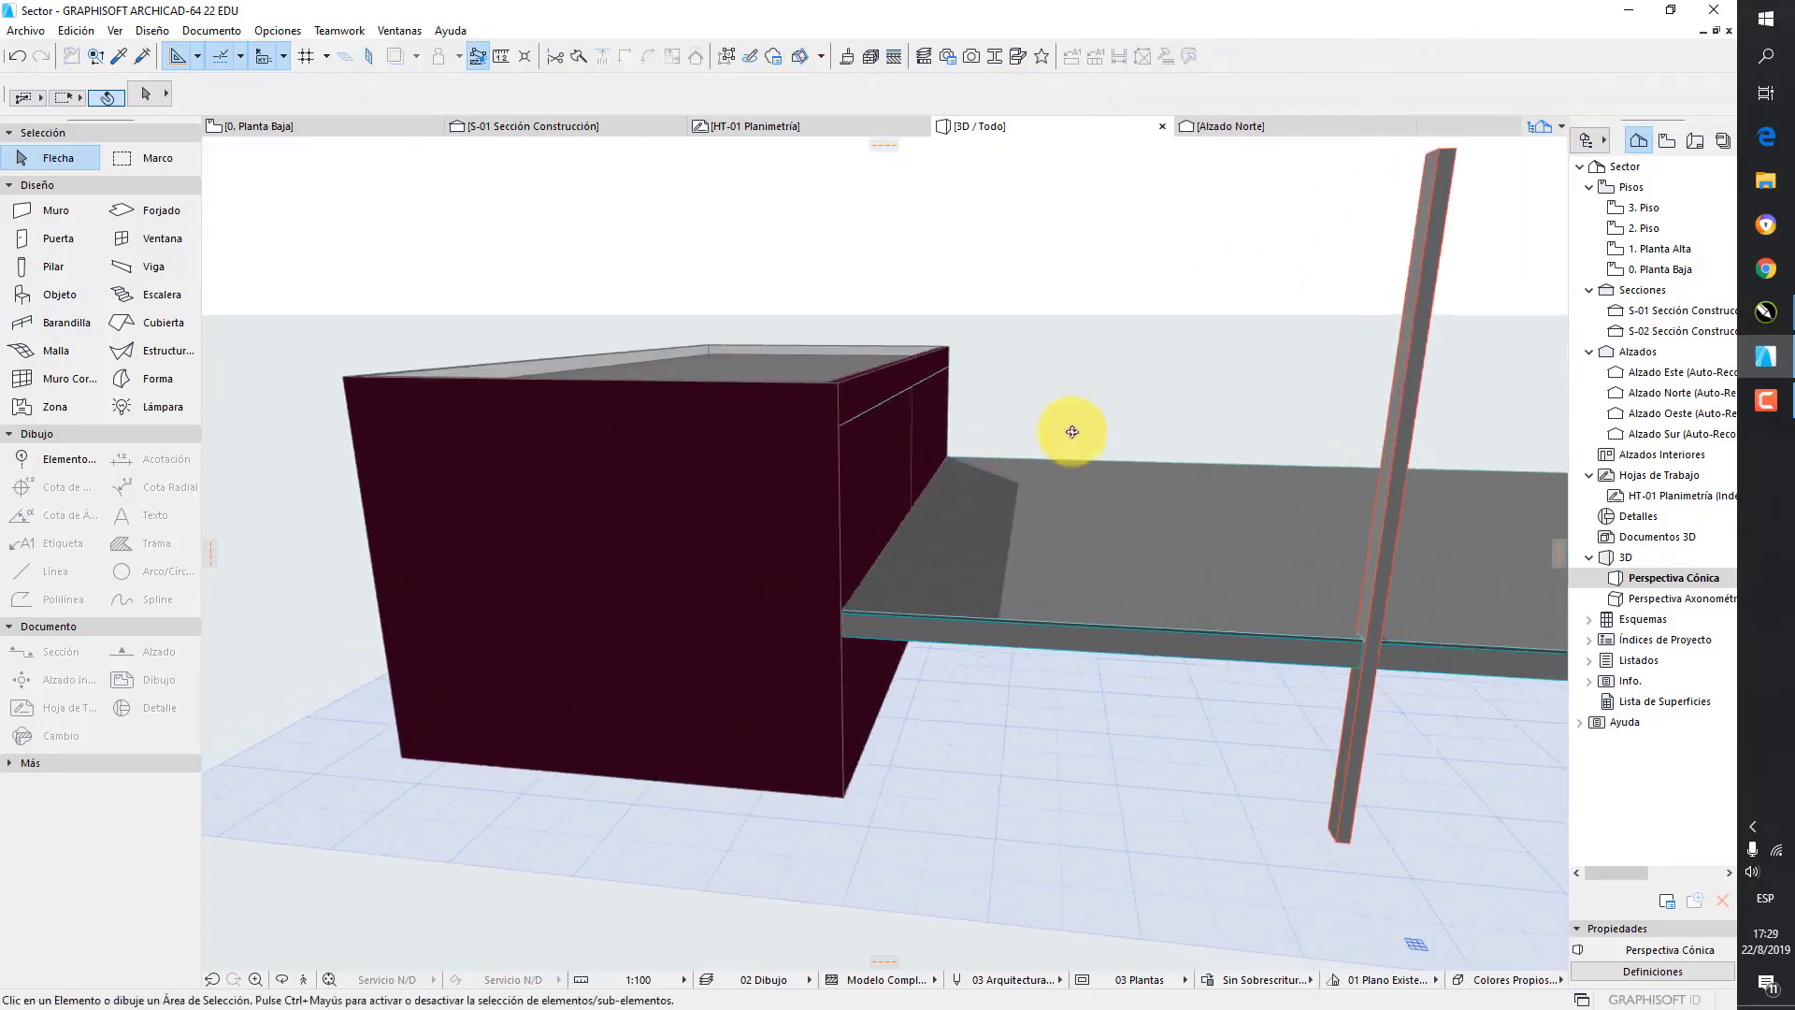
{"action": "middle_click_drag", "start_coordinate": [1071, 430], "coordinate": [1218, 399], "text": "shift"}
{"action": "middle_click_drag", "start_coordinate": [916, 434], "coordinate": [1189, 451], "text": "shift"}
{"action": "middle_click_drag", "start_coordinate": [729, 489], "coordinate": [1268, 351], "text": "shift"}
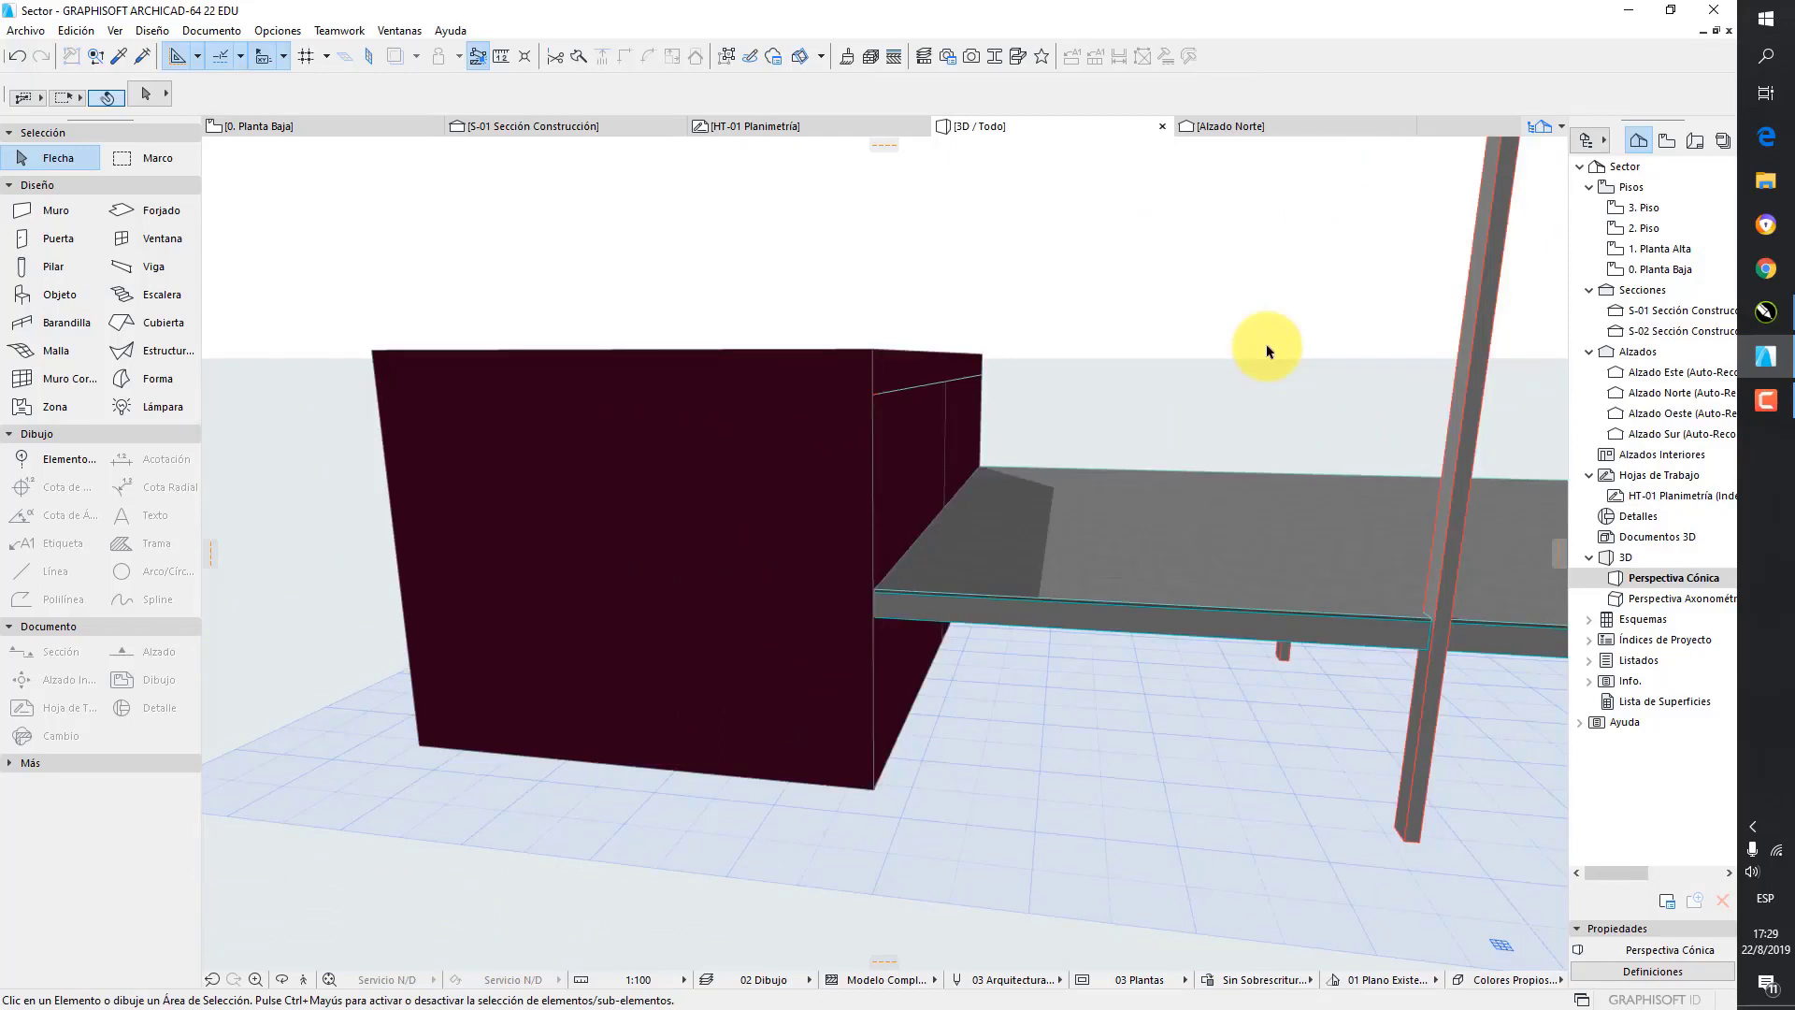
- On the 0. Planta Baja plan, drag a copy of the four grouped walls from their inner corner to the matching corner at Sanitarios Varones
{"action": "double_click", "coordinate": [1659, 270]}
{"action": "scroll", "coordinate": [912, 393], "scroll_direction": "up", "scroll_amount": 5}
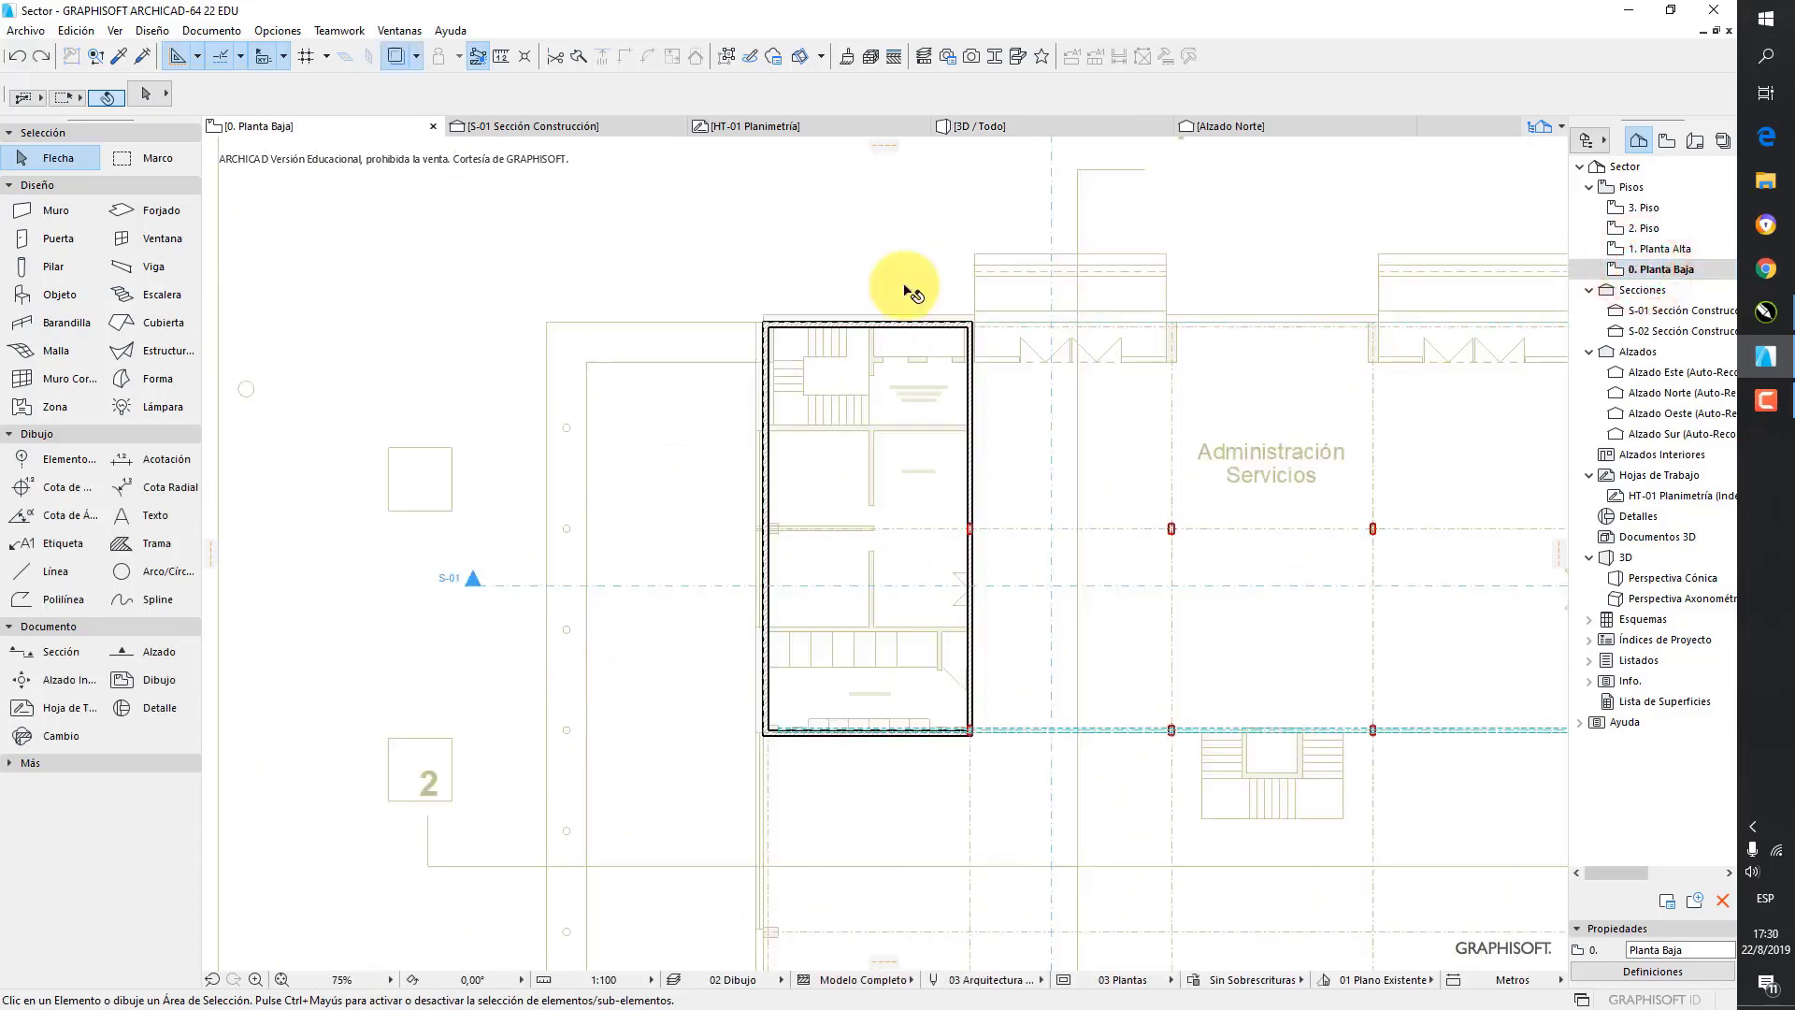
{"action": "left_click", "coordinate": [923, 333]}
{"action": "right_click", "coordinate": [371, 236]}
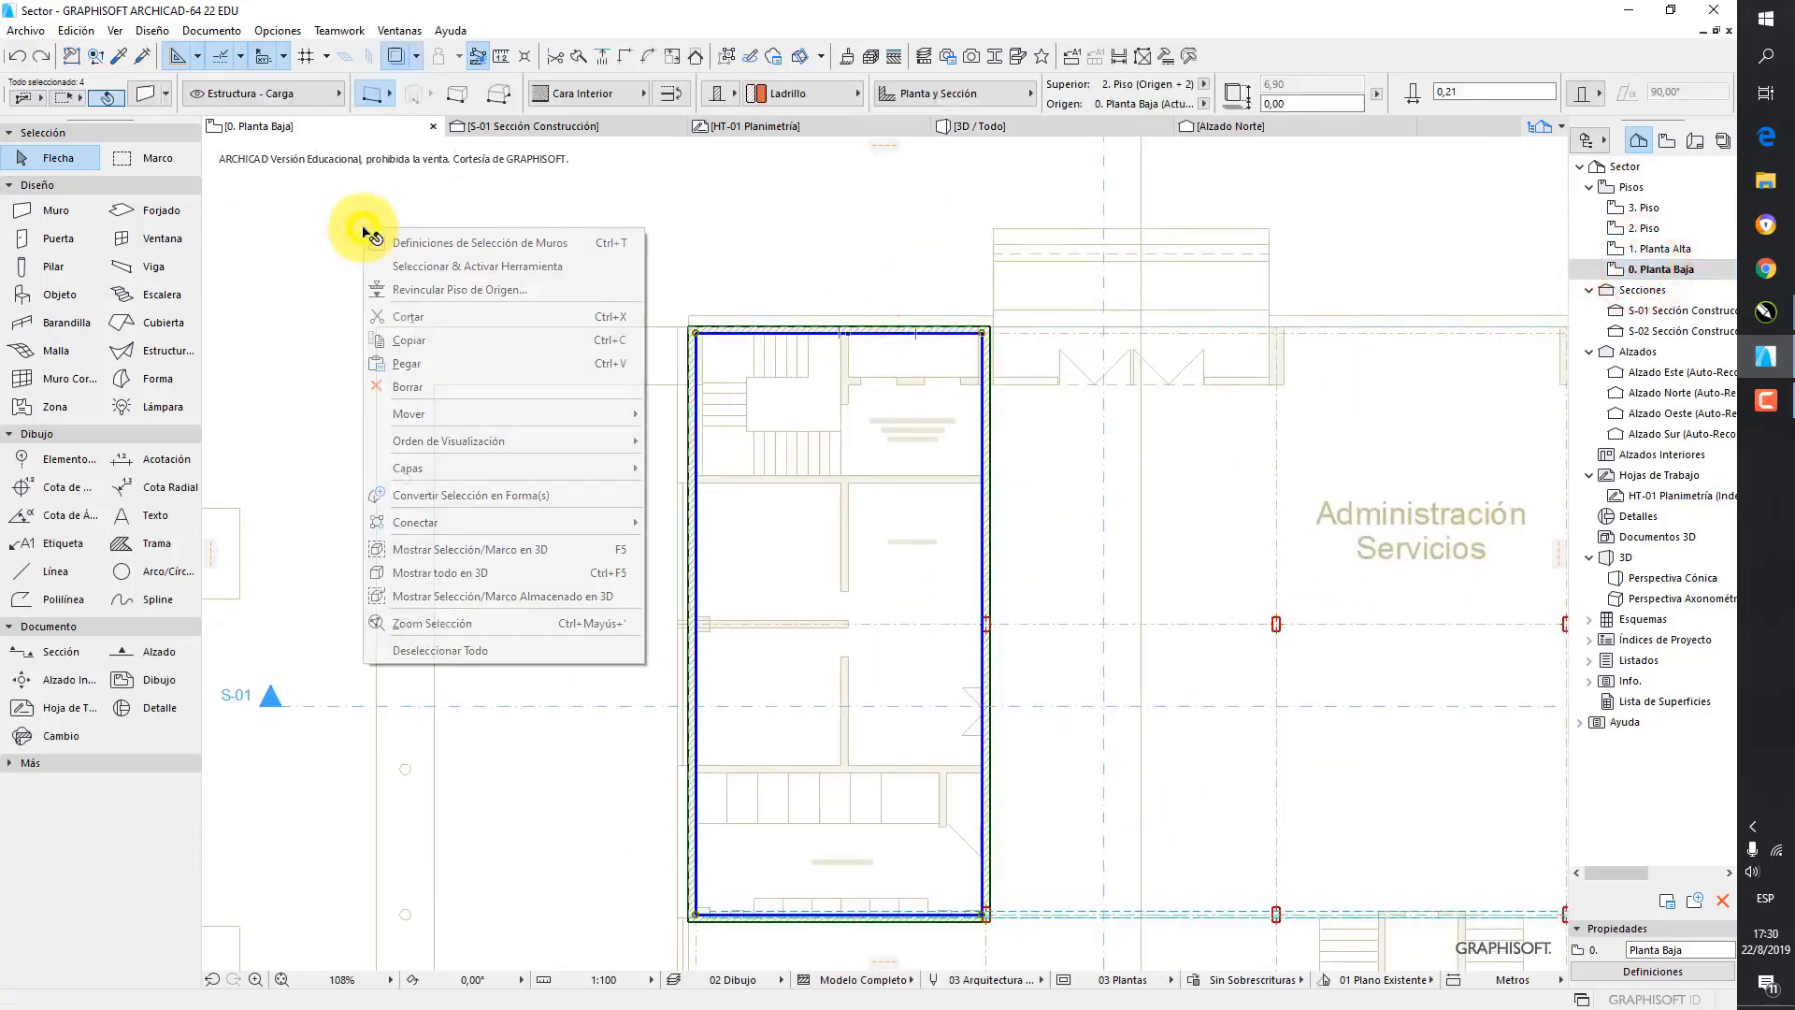
{"action": "left_click", "coordinate": [413, 413]}
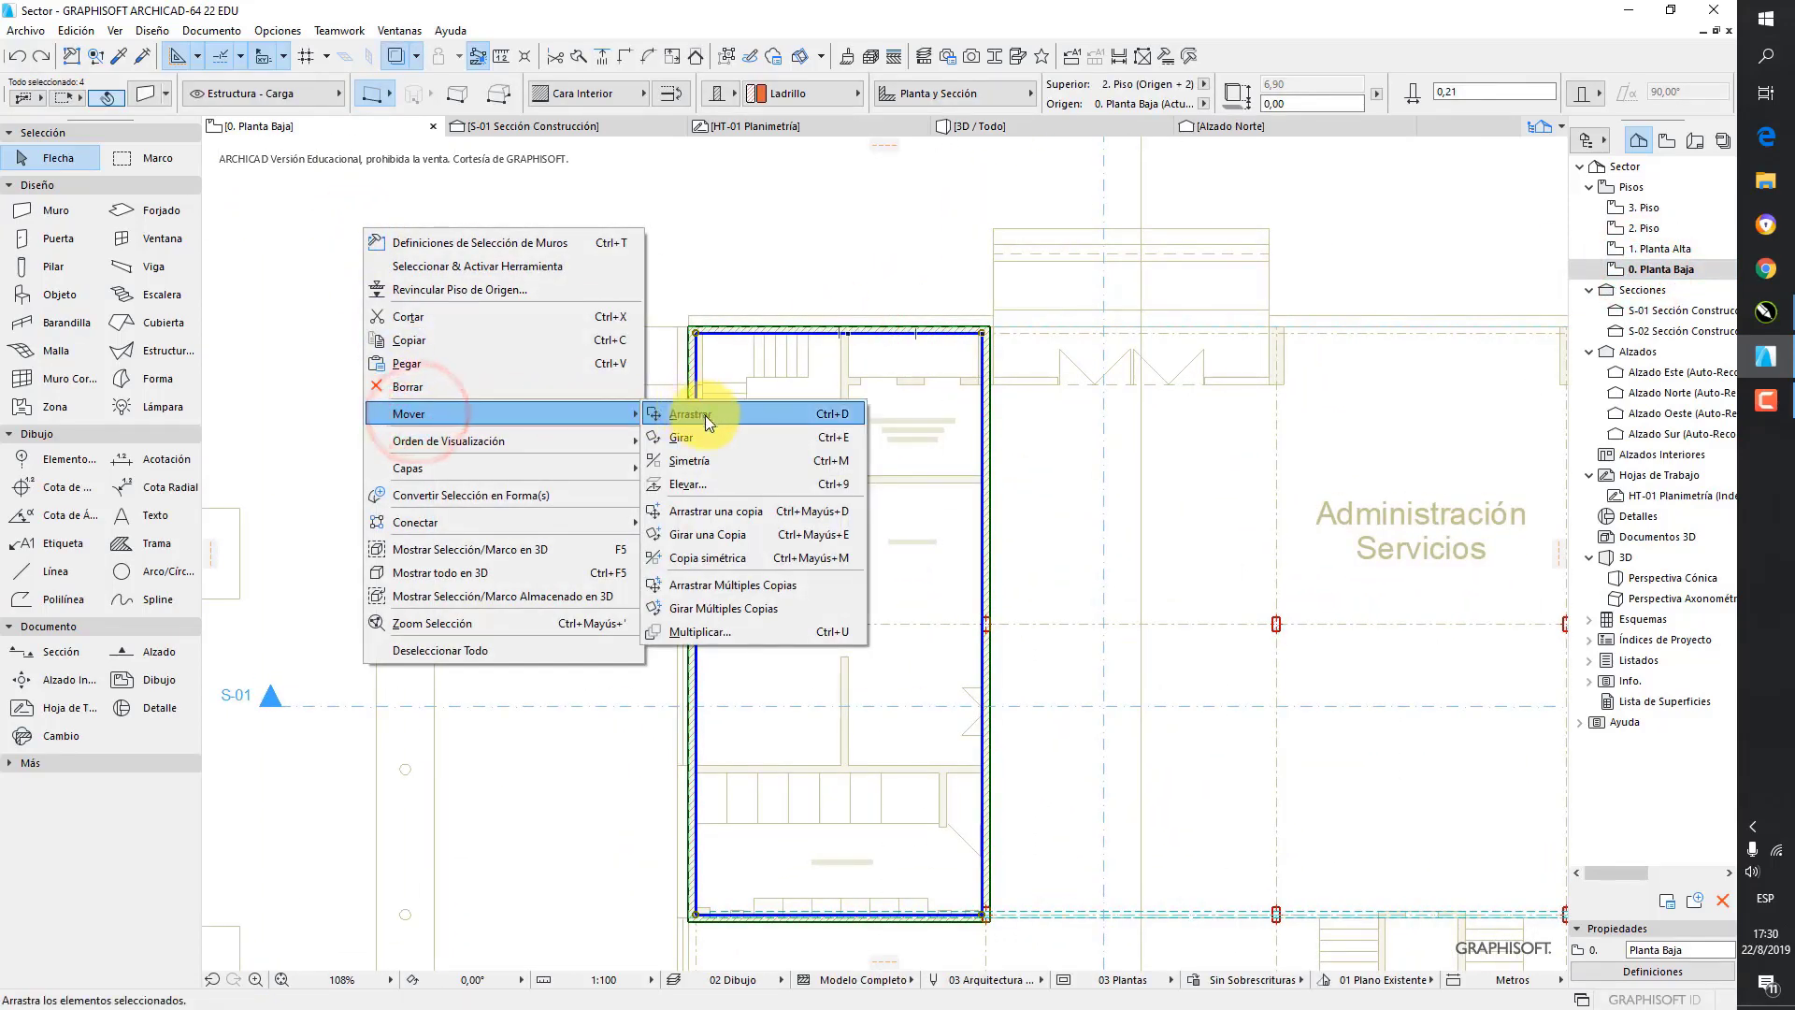
{"action": "left_click", "coordinate": [740, 512]}
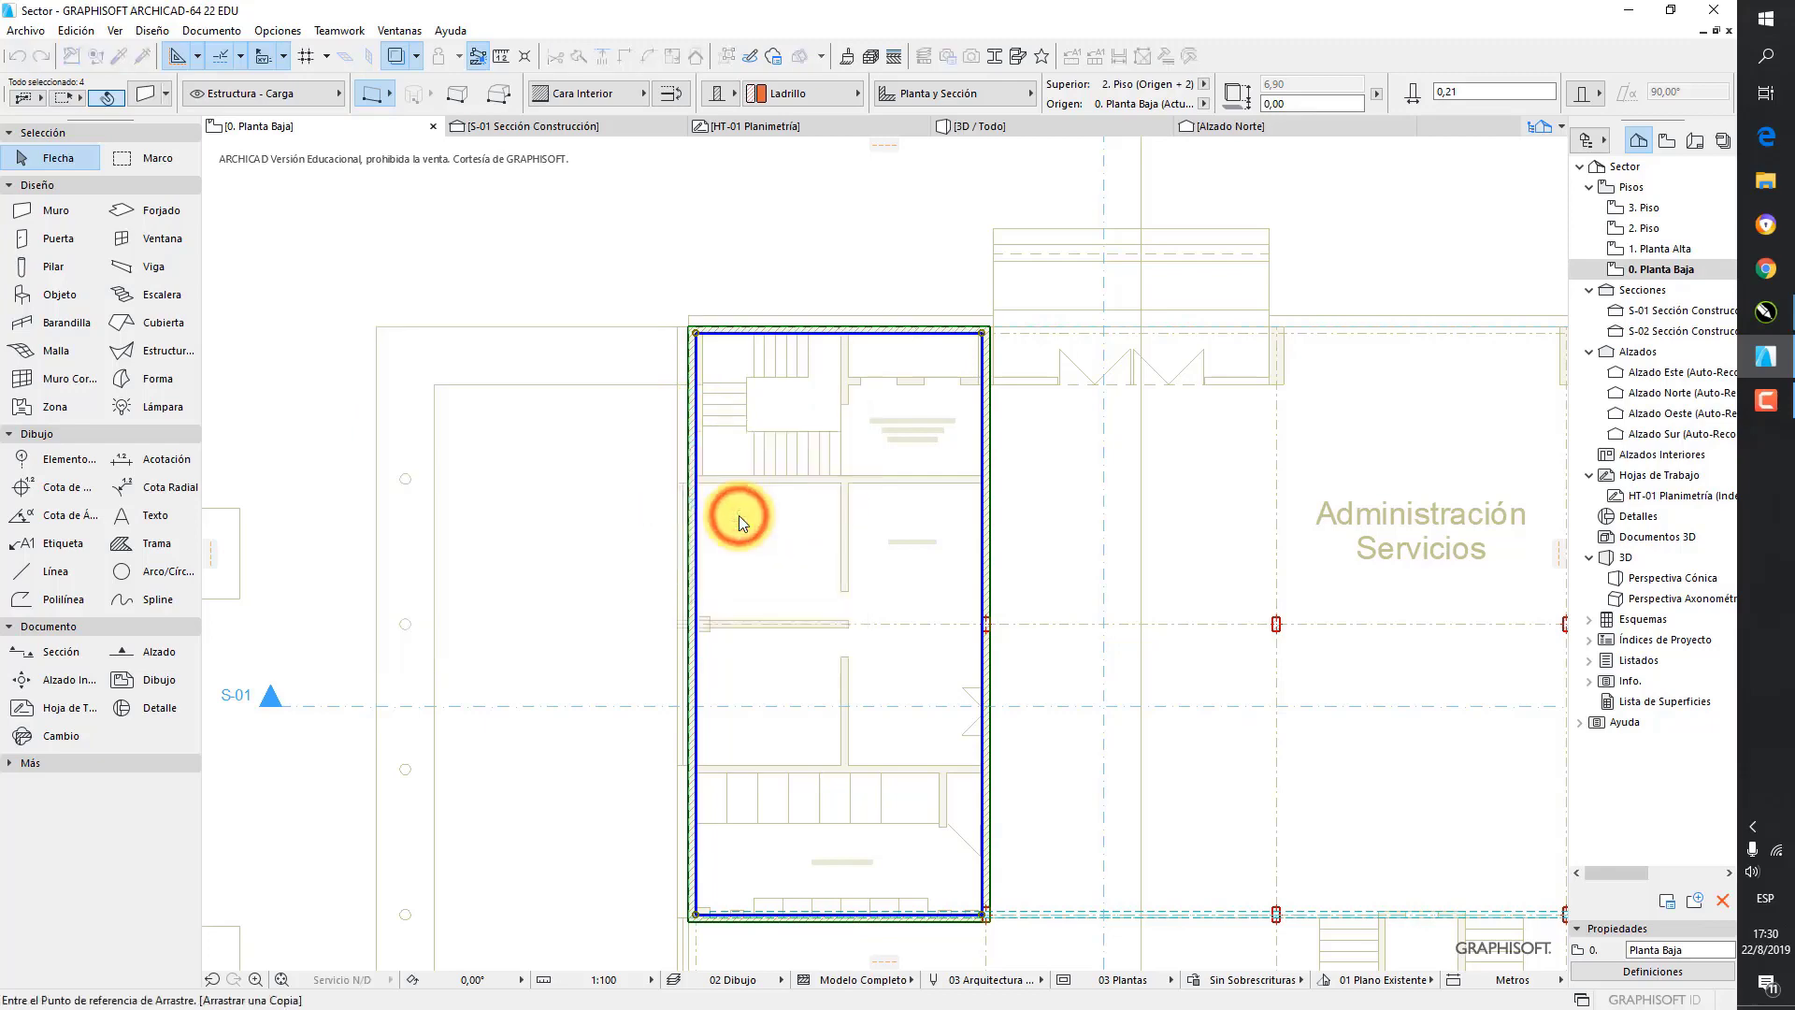
{"action": "scroll", "coordinate": [773, 461], "scroll_direction": "down", "scroll_amount": 2}
{"action": "scroll", "coordinate": [865, 446], "scroll_direction": "down", "scroll_amount": 1}
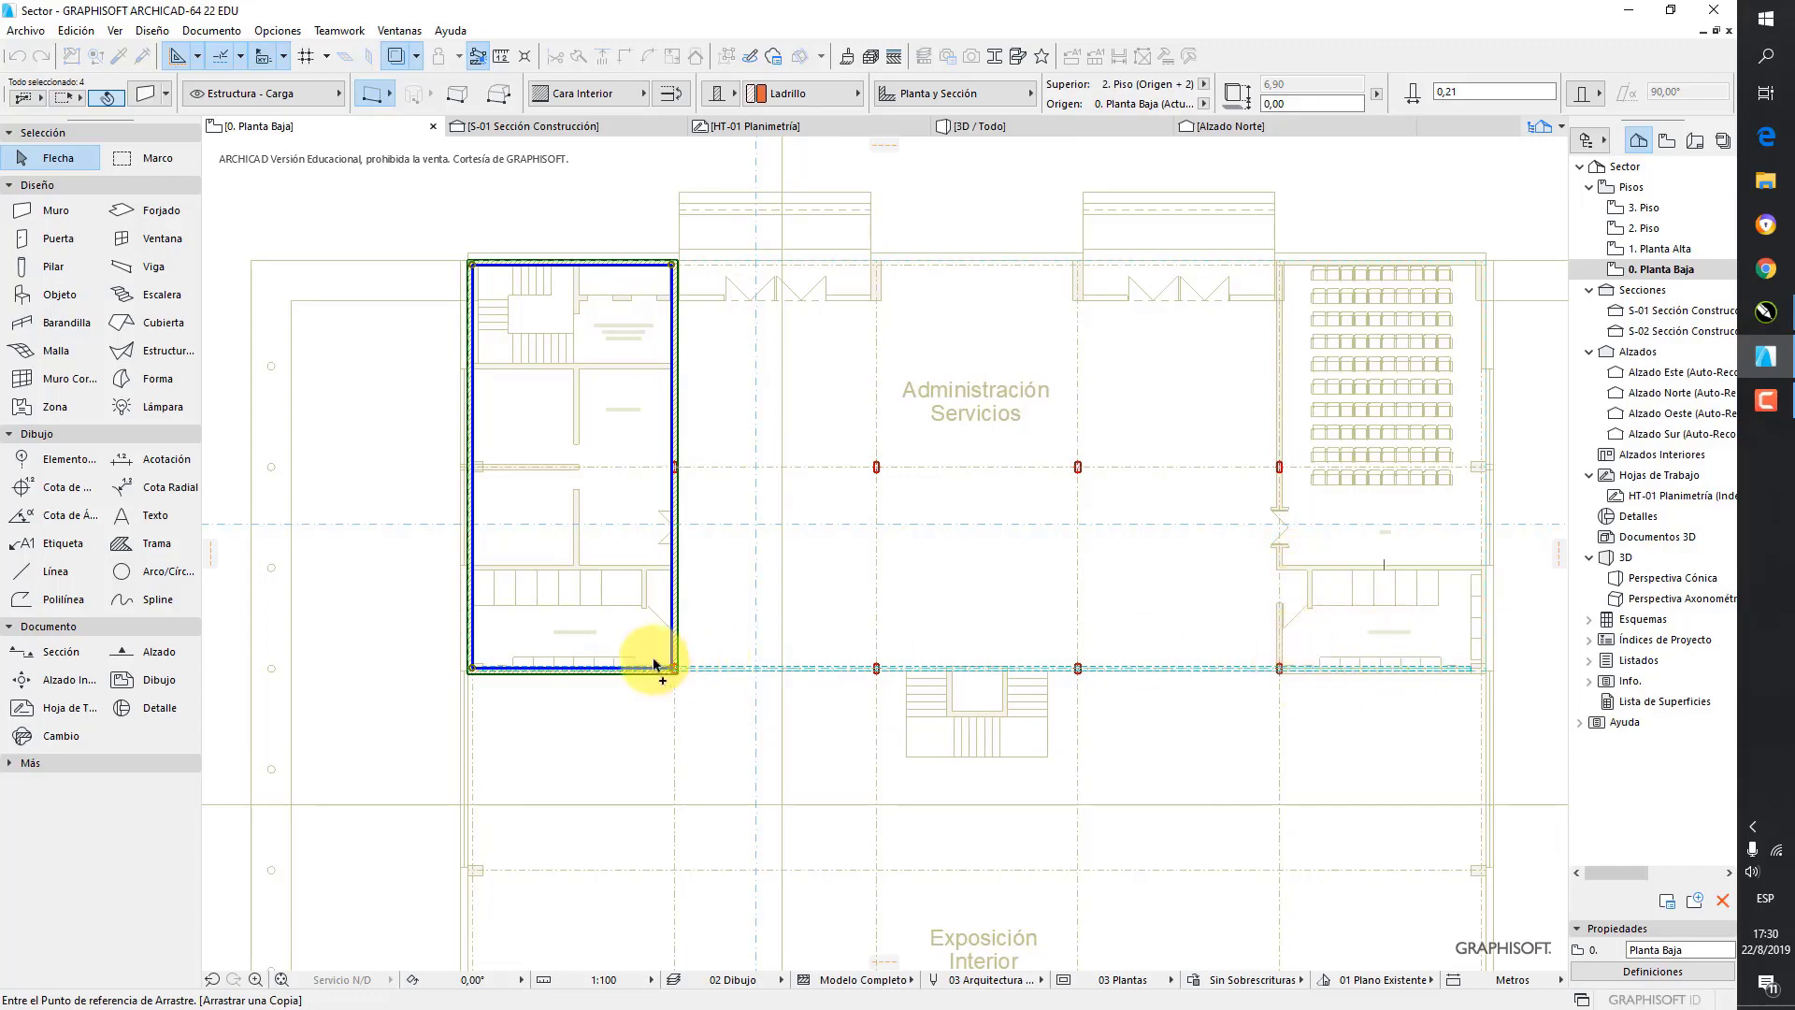
{"action": "scroll", "coordinate": [675, 668], "scroll_direction": "up", "scroll_amount": 8}
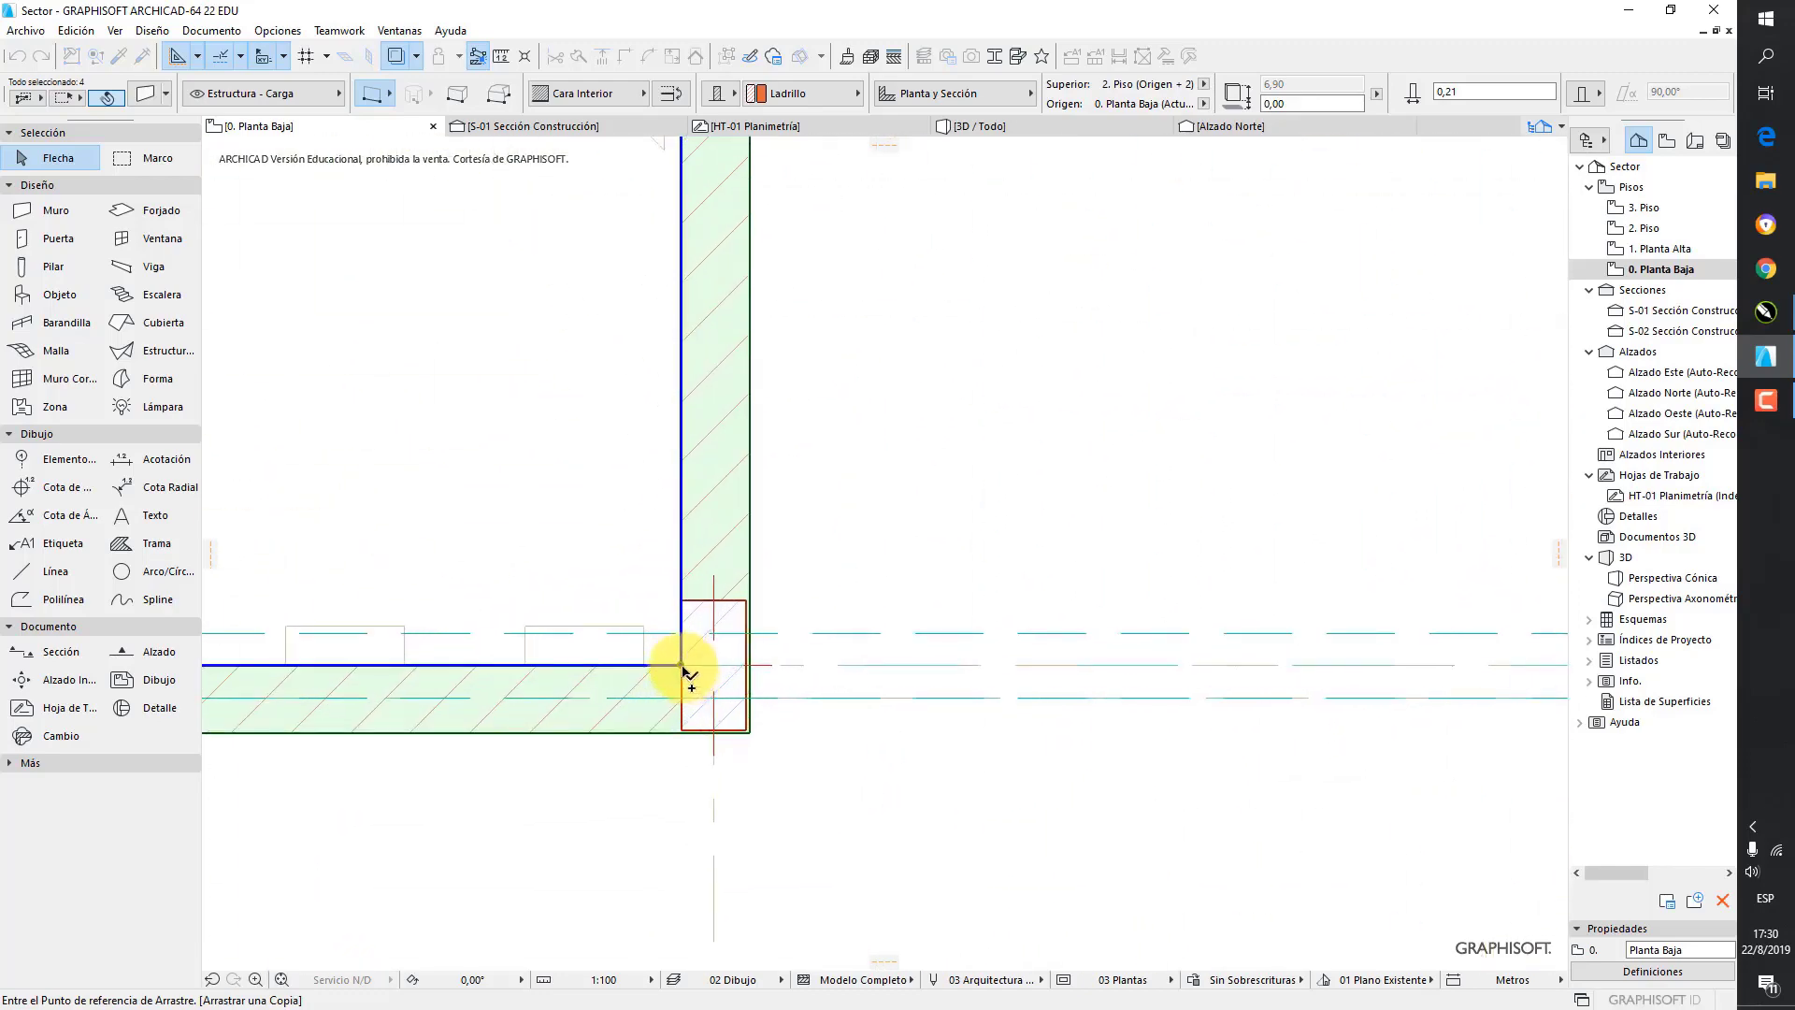
{"action": "left_click", "coordinate": [683, 666]}
{"action": "scroll", "coordinate": [898, 613], "scroll_direction": "down", "scroll_amount": 4}
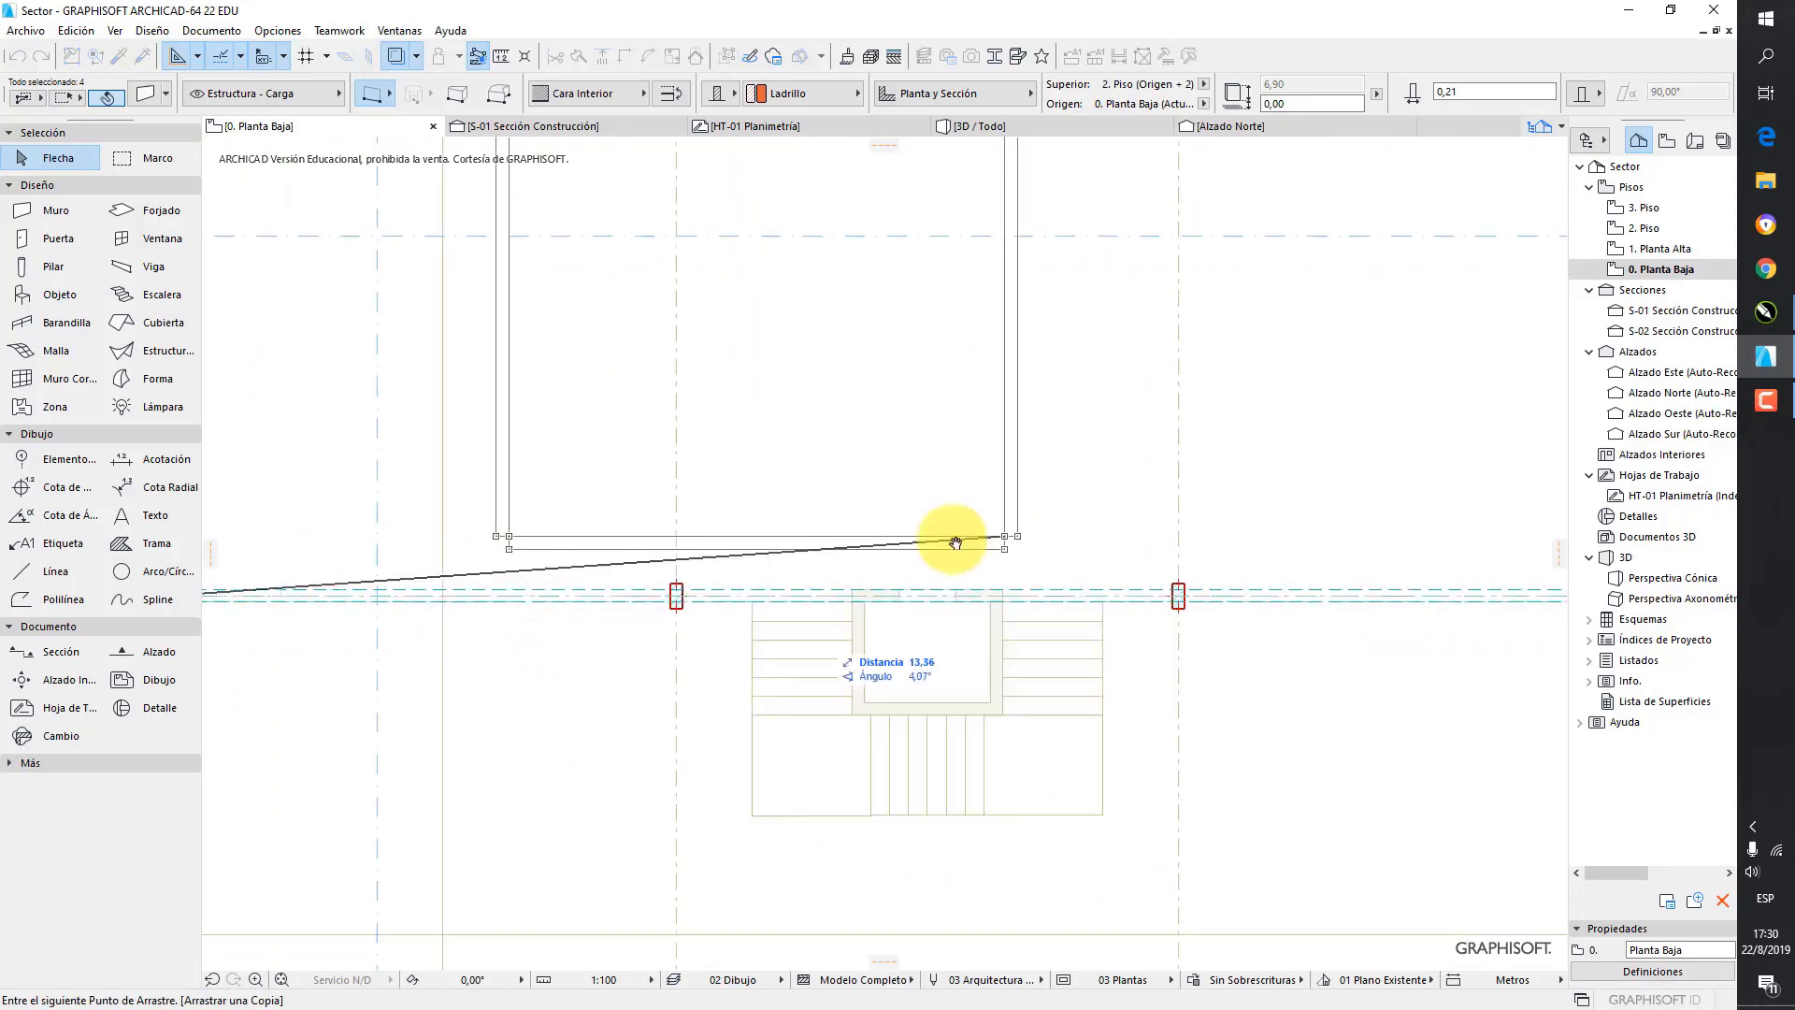
{"action": "scroll", "coordinate": [962, 593], "scroll_direction": "up", "scroll_amount": 6}
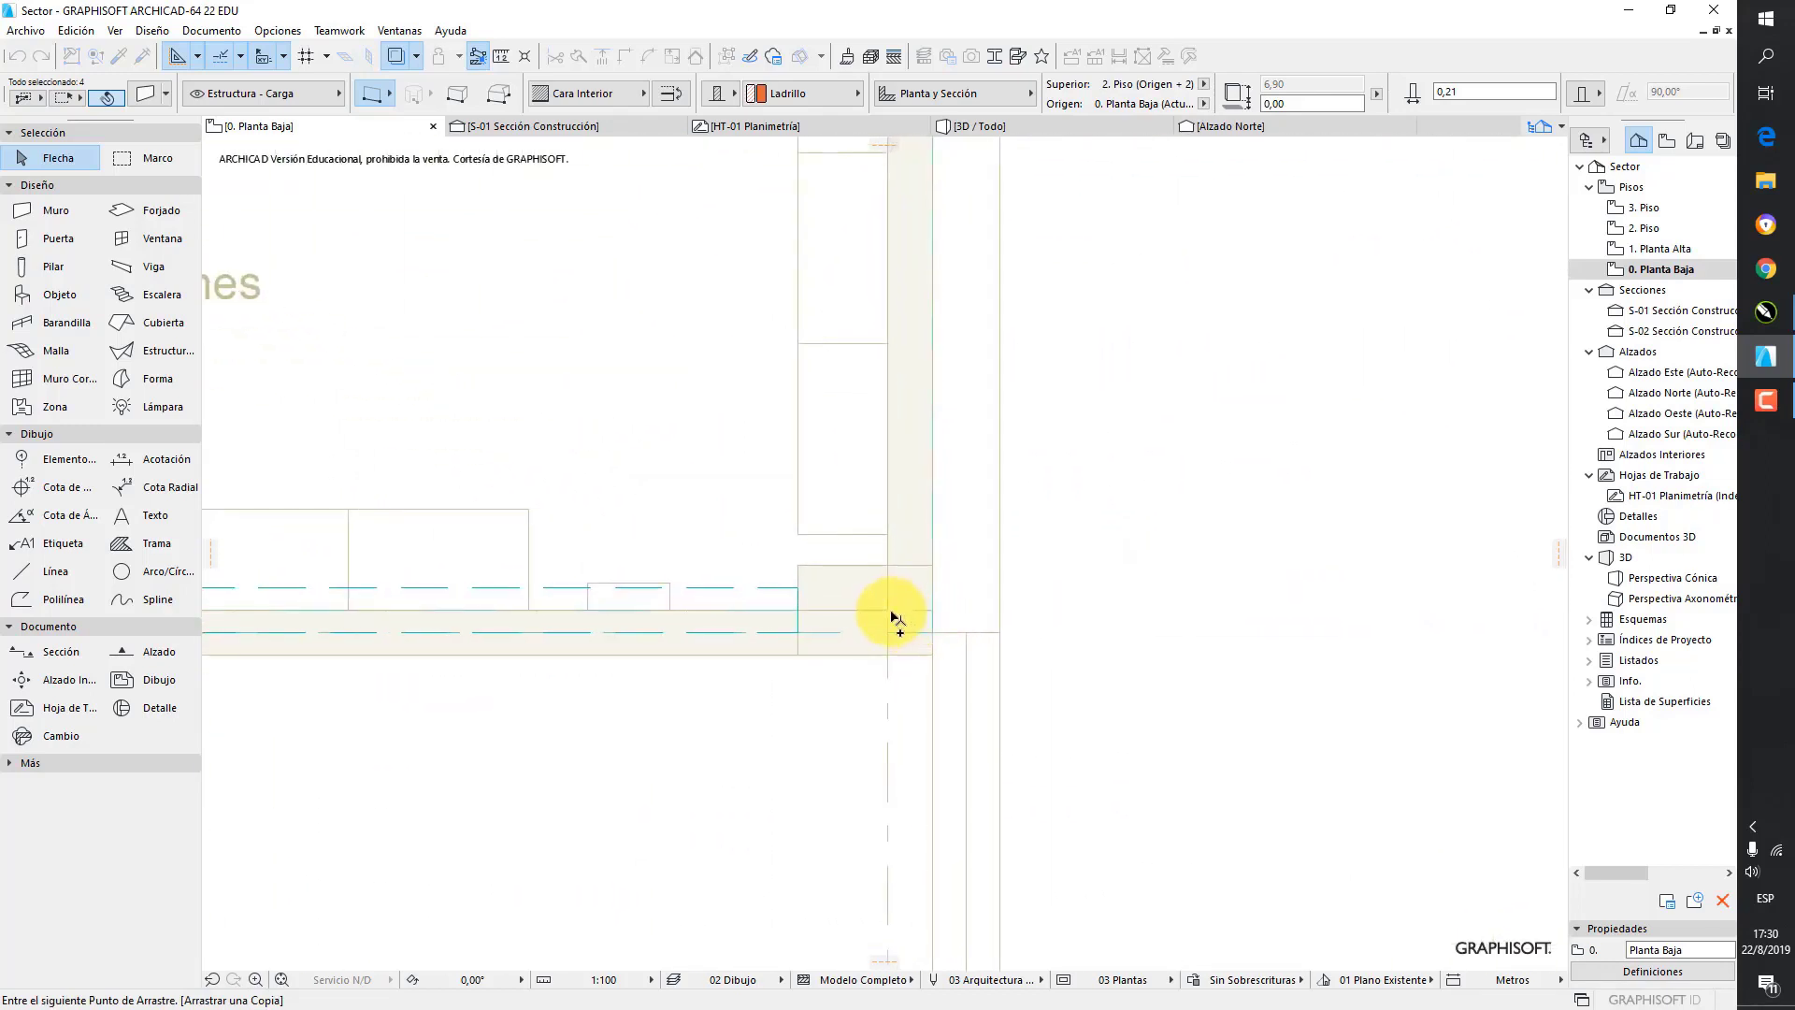
{"action": "left_click", "coordinate": [886, 611]}
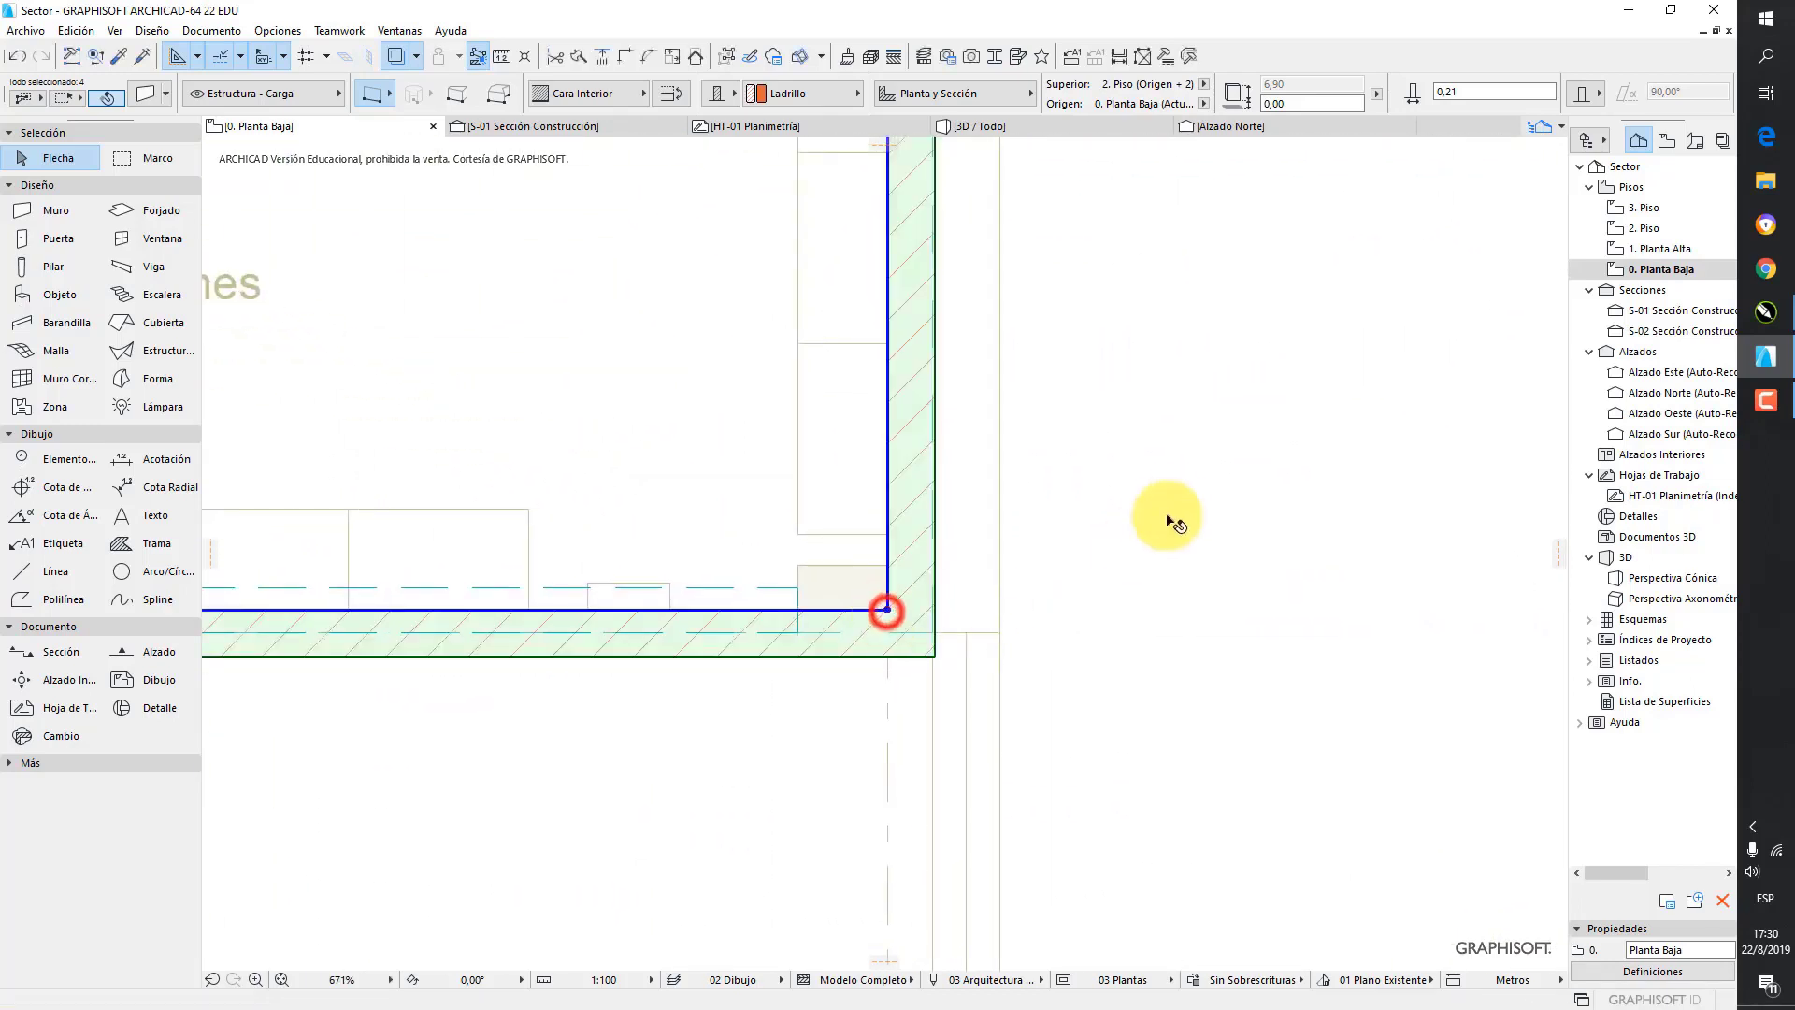
{"action": "scroll", "coordinate": [1171, 522], "scroll_direction": "down", "scroll_amount": 8}
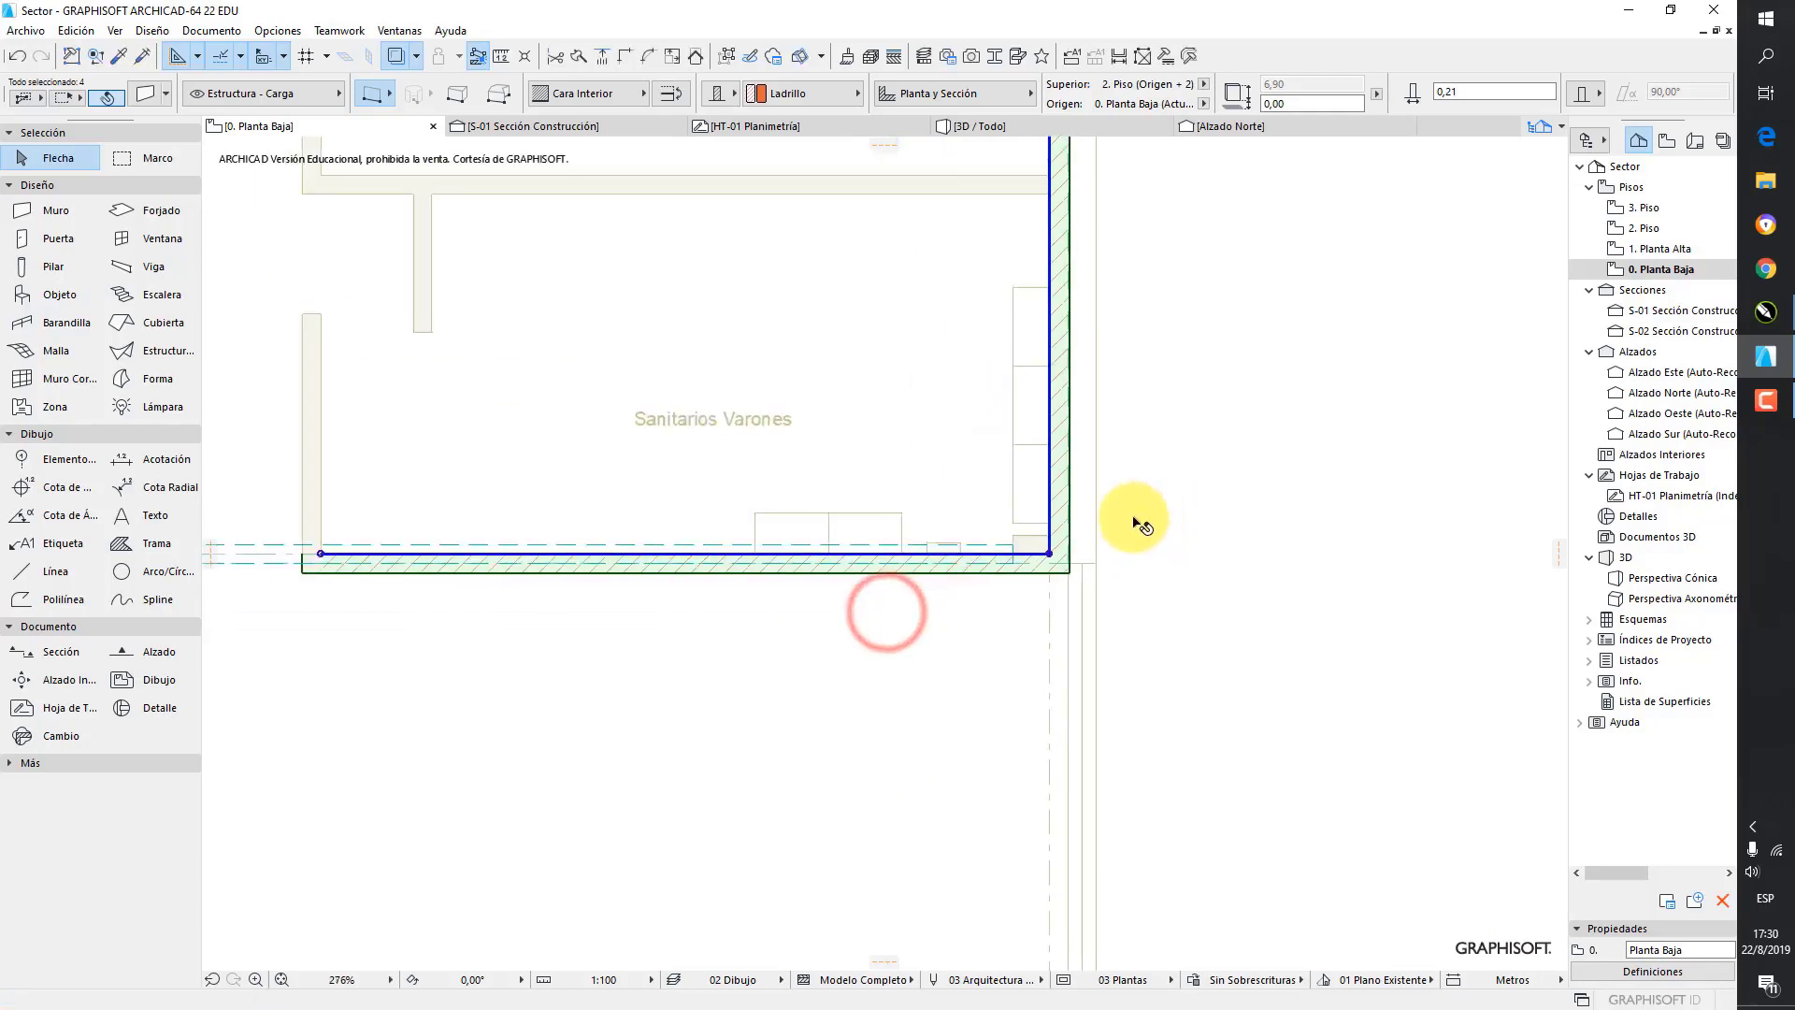
{"action": "left_click", "coordinate": [1239, 311]}
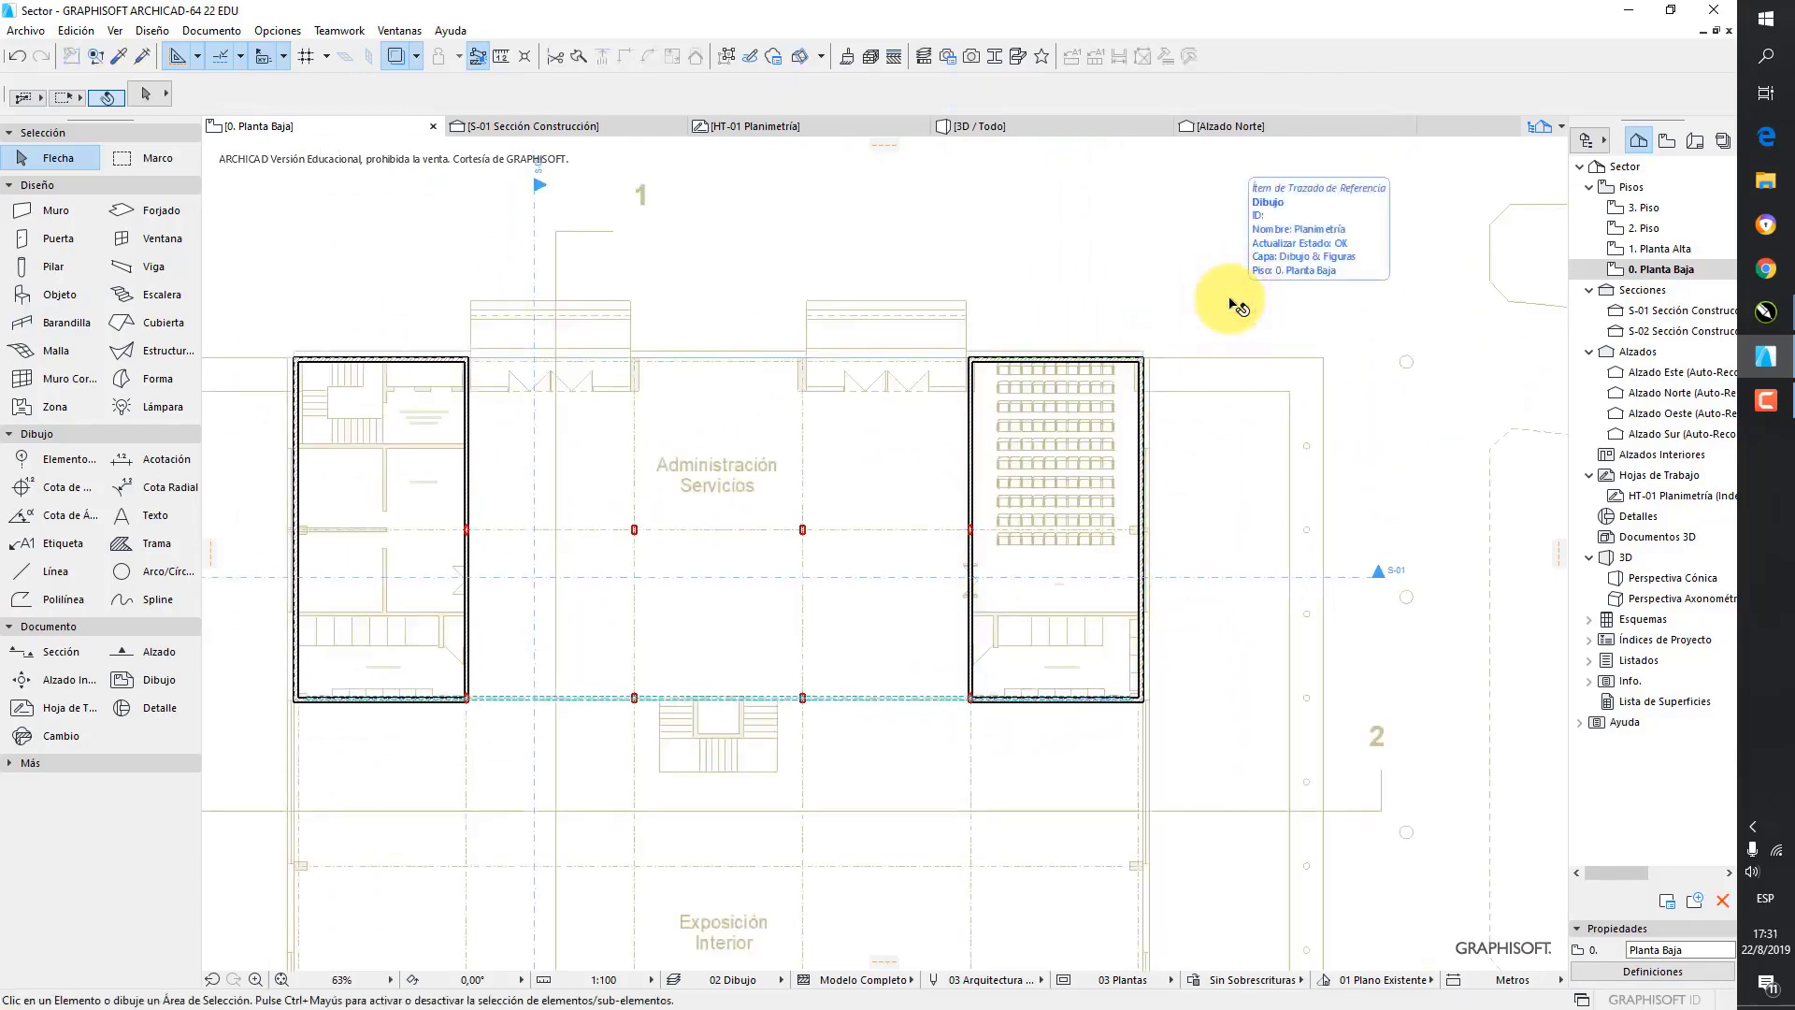
- Check both wall blocks in the 3D view and return to the 0. Planta Baja plan
{"action": "left_click", "coordinate": [991, 122]}
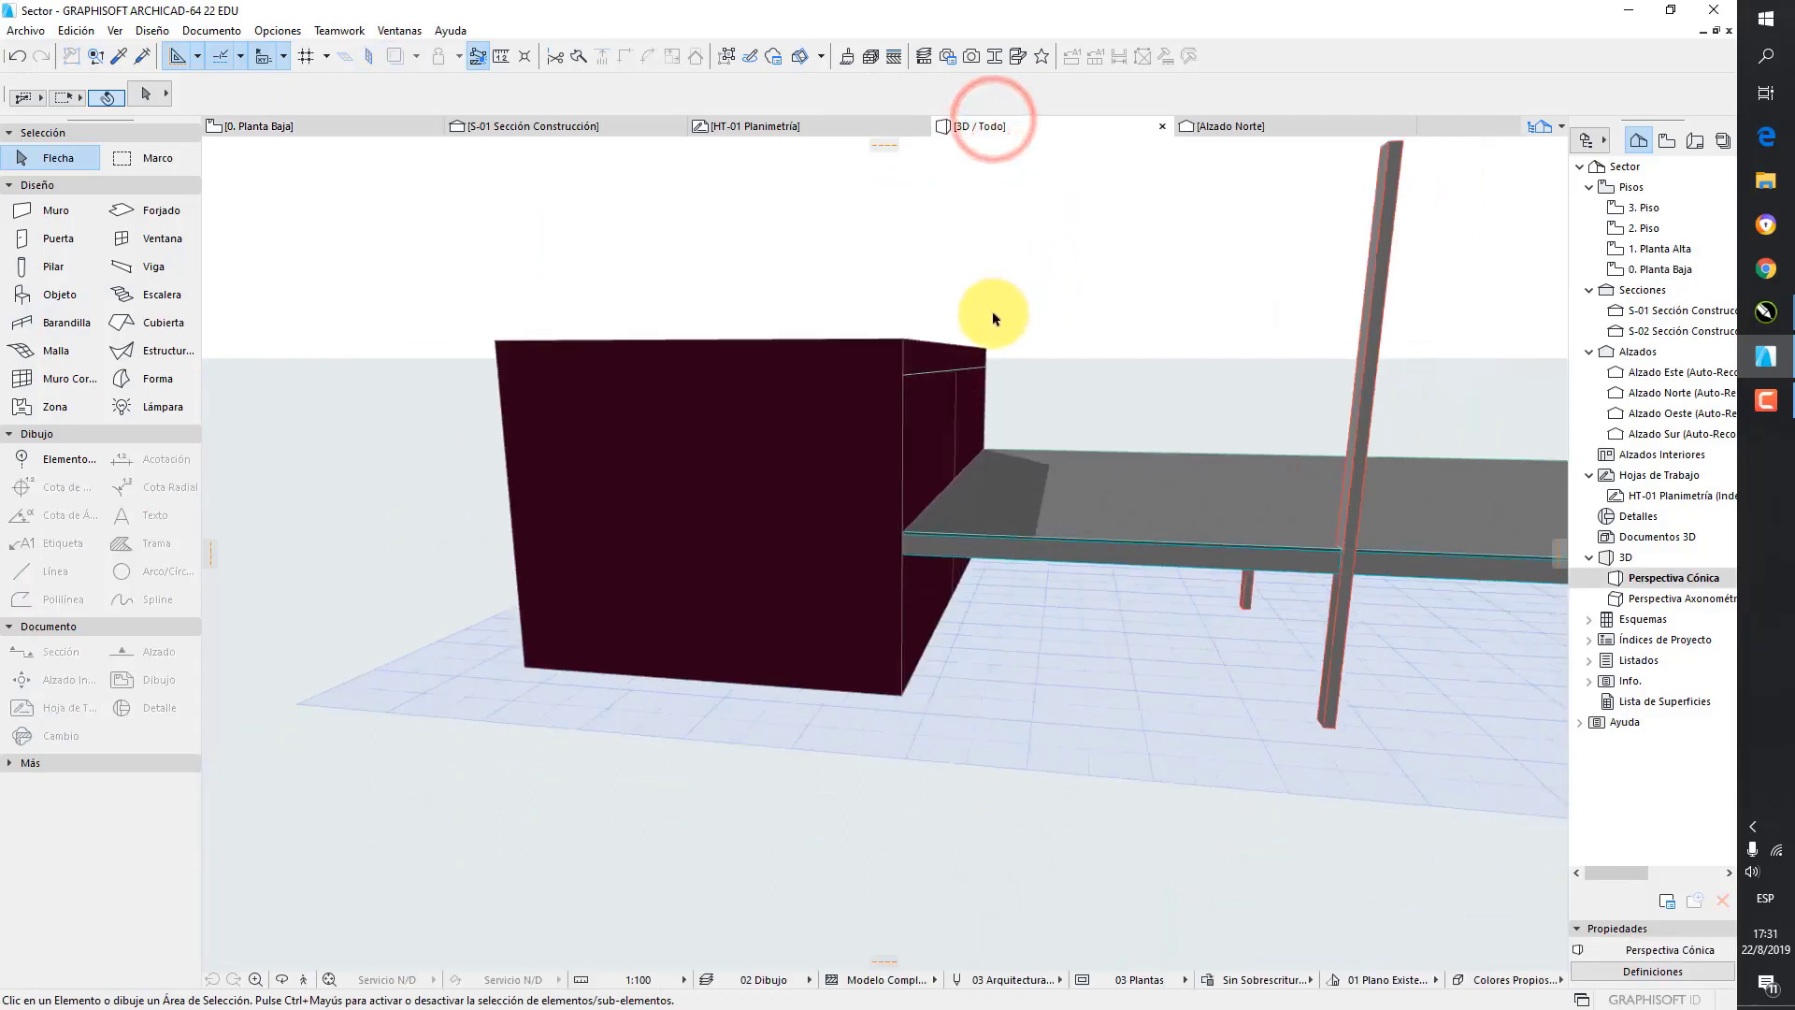
{"action": "left_click_drag", "start_coordinate": [993, 318], "coordinate": [950, 344]}
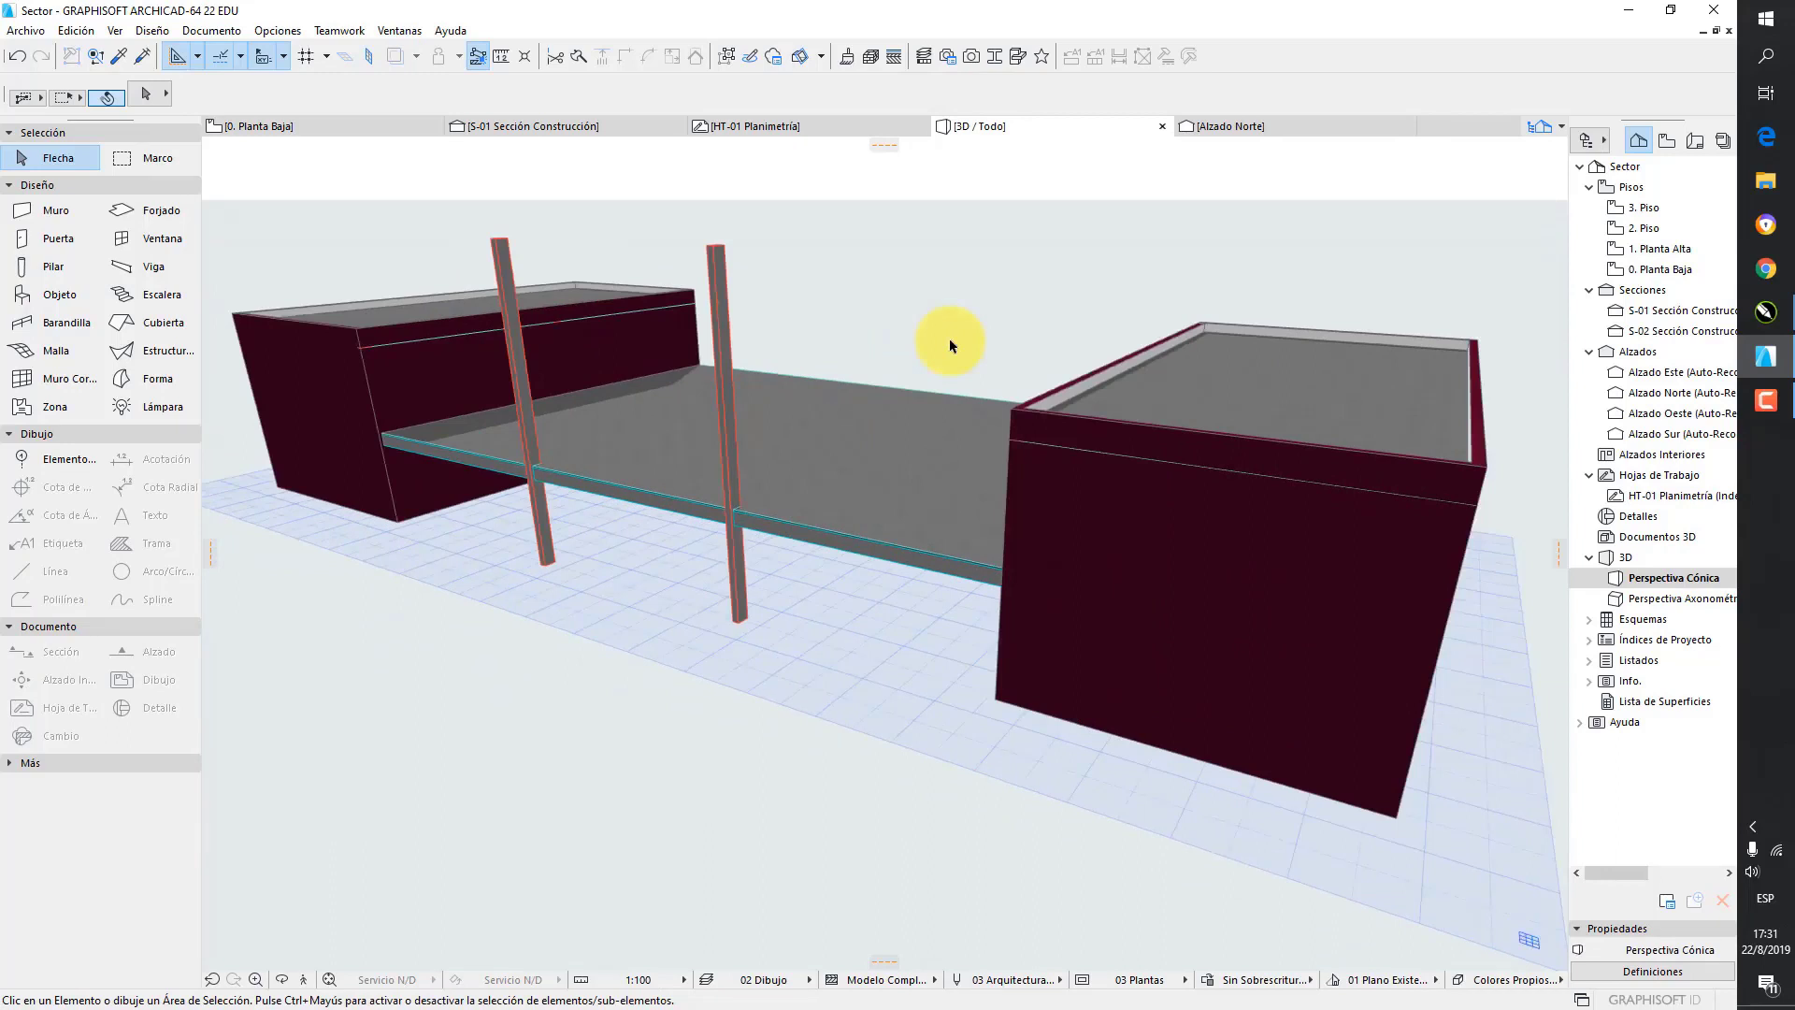
{"action": "double_click", "coordinate": [1660, 271]}
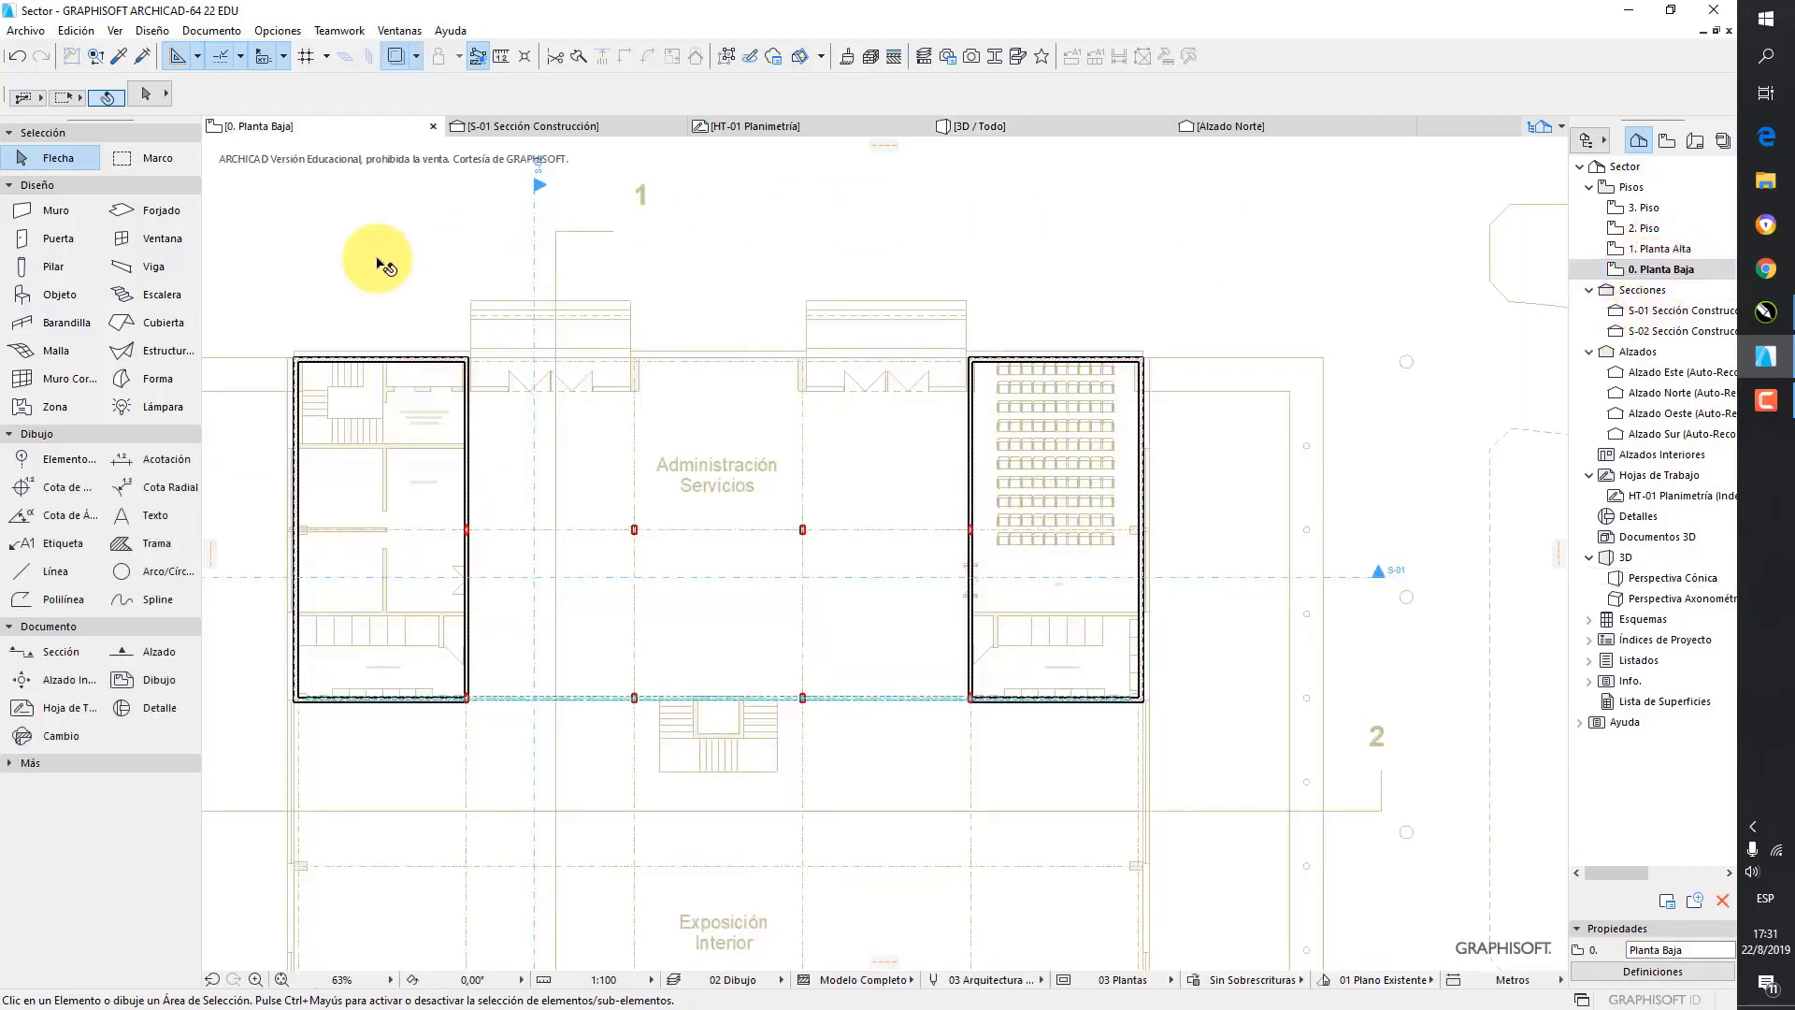
- In the default wall settings, link the wall top to 1. Planta Alta (Origen + 1) with a top offset of -0,35
{"action": "double_click", "coordinate": [53, 213]}
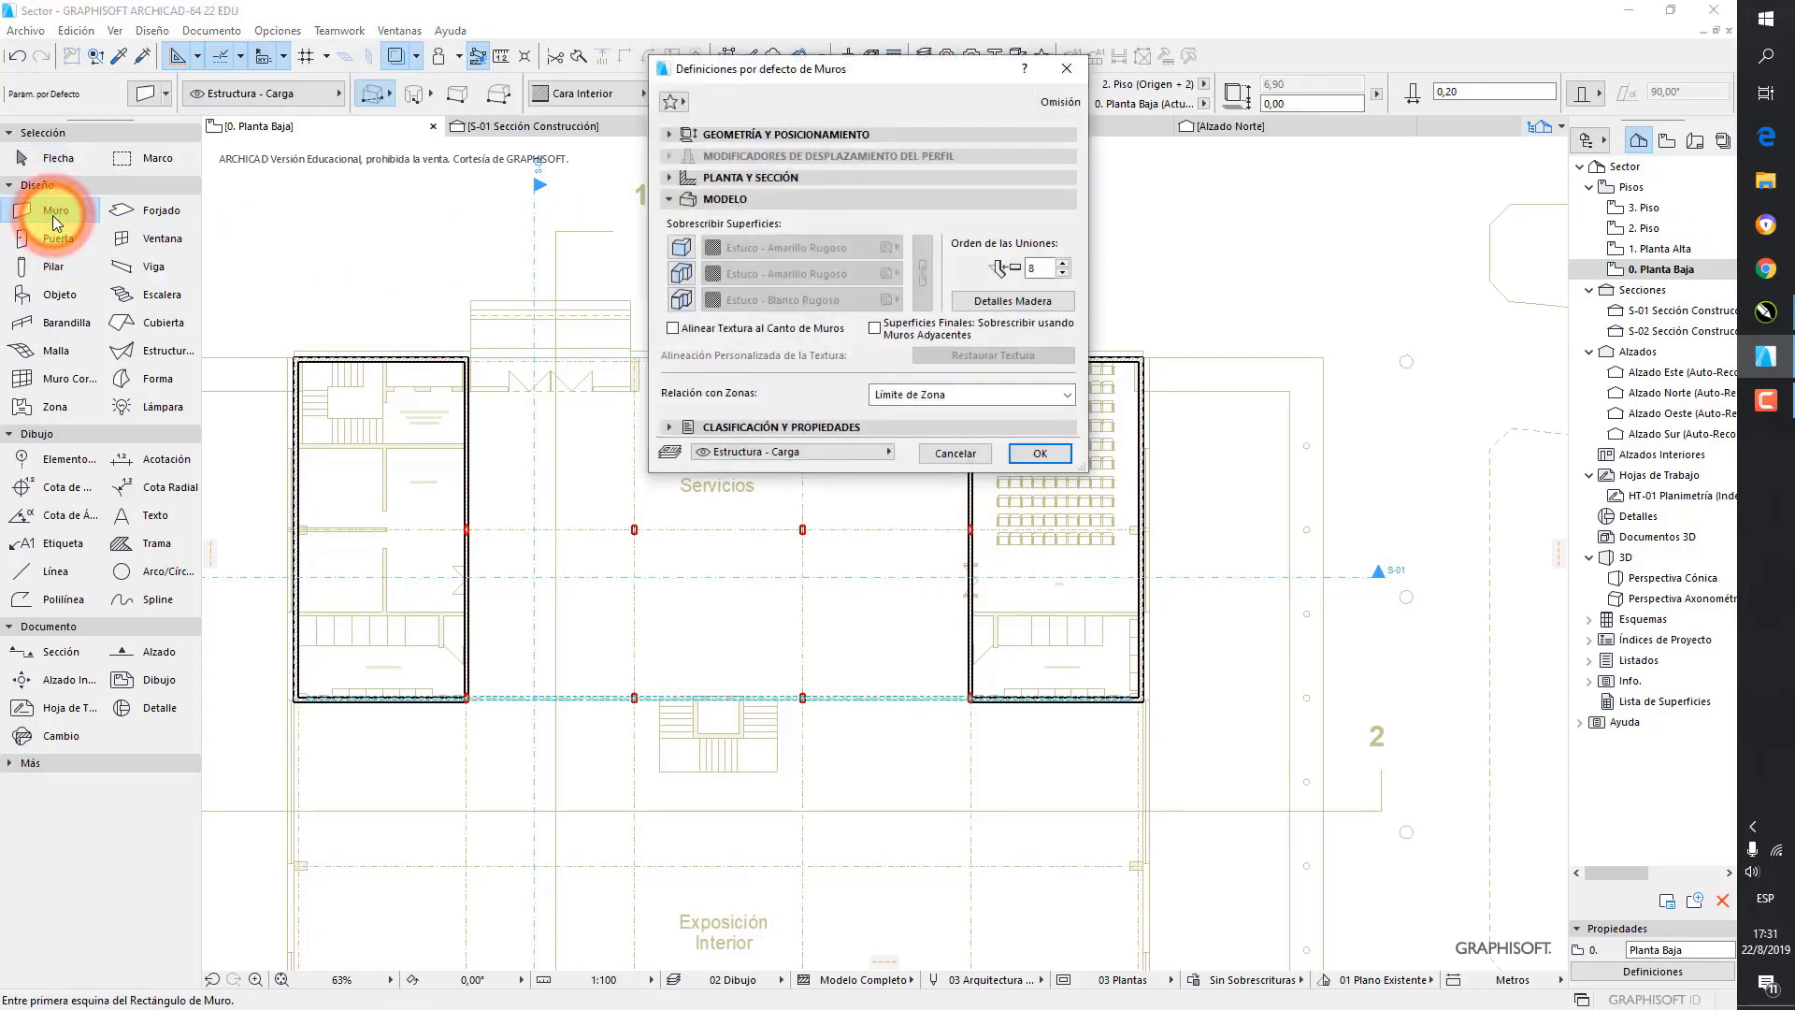
{"action": "left_click", "coordinate": [669, 134]}
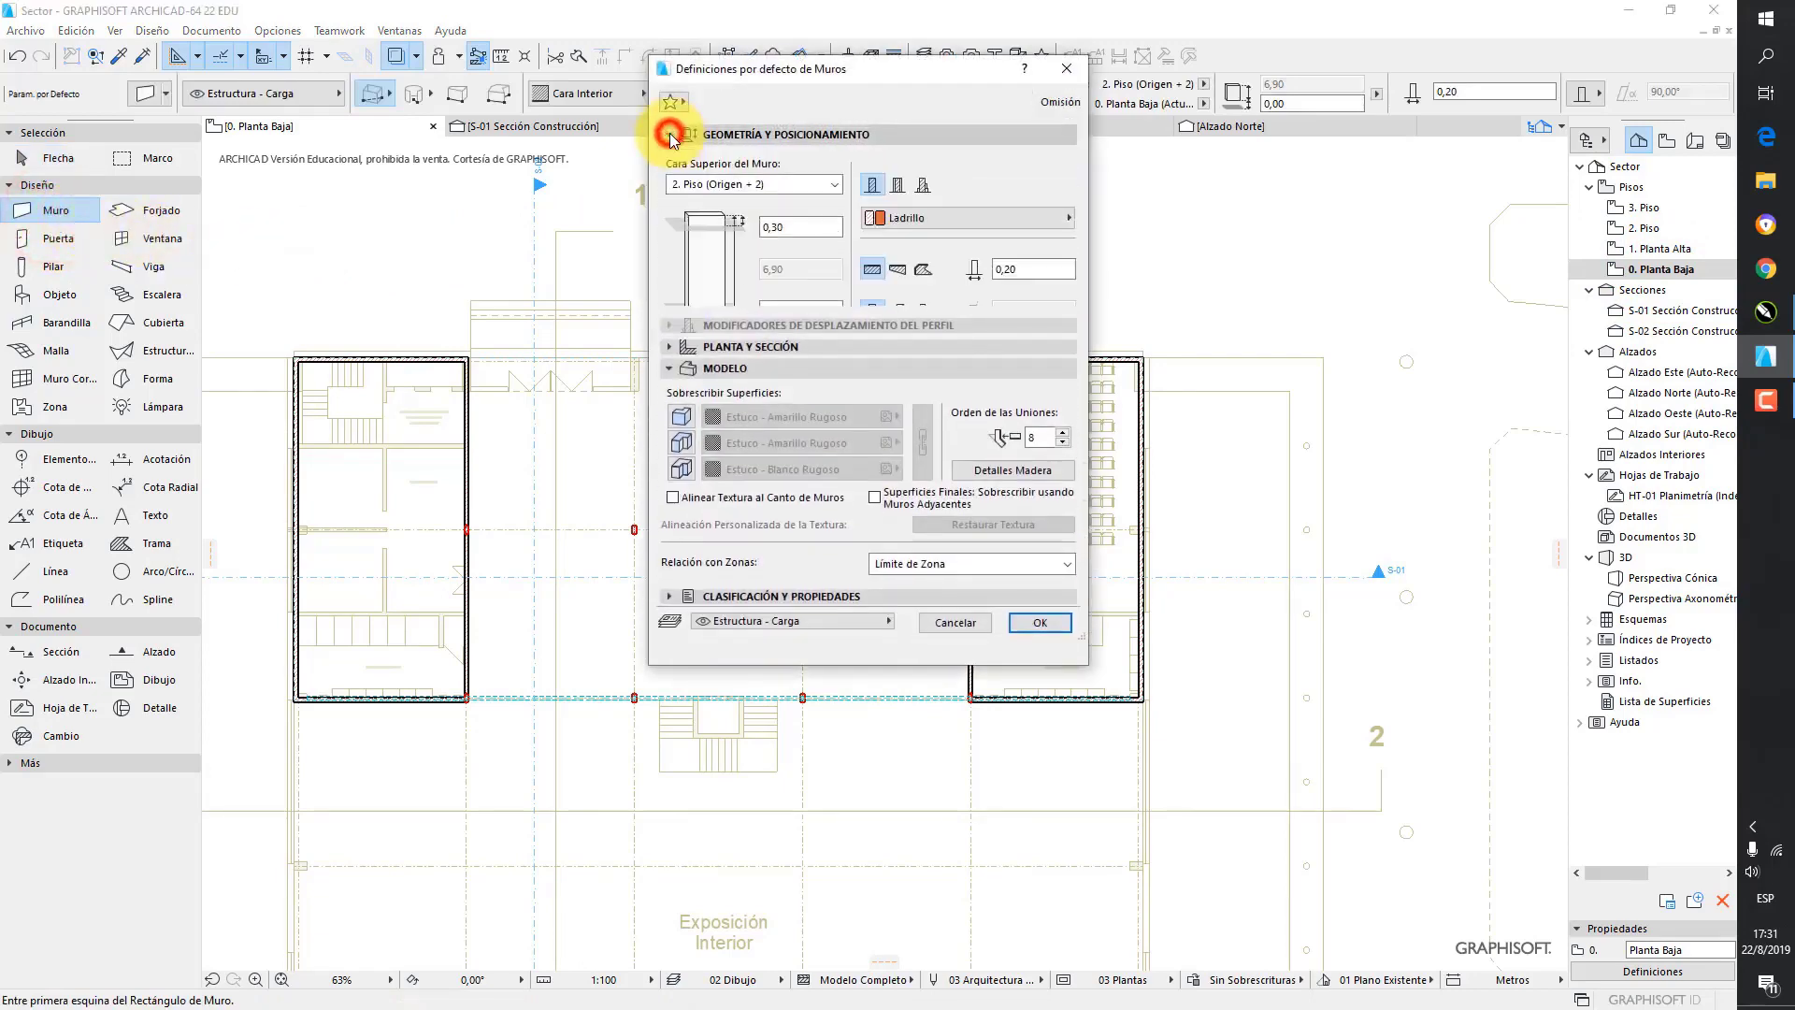
{"action": "left_click", "coordinate": [801, 183]}
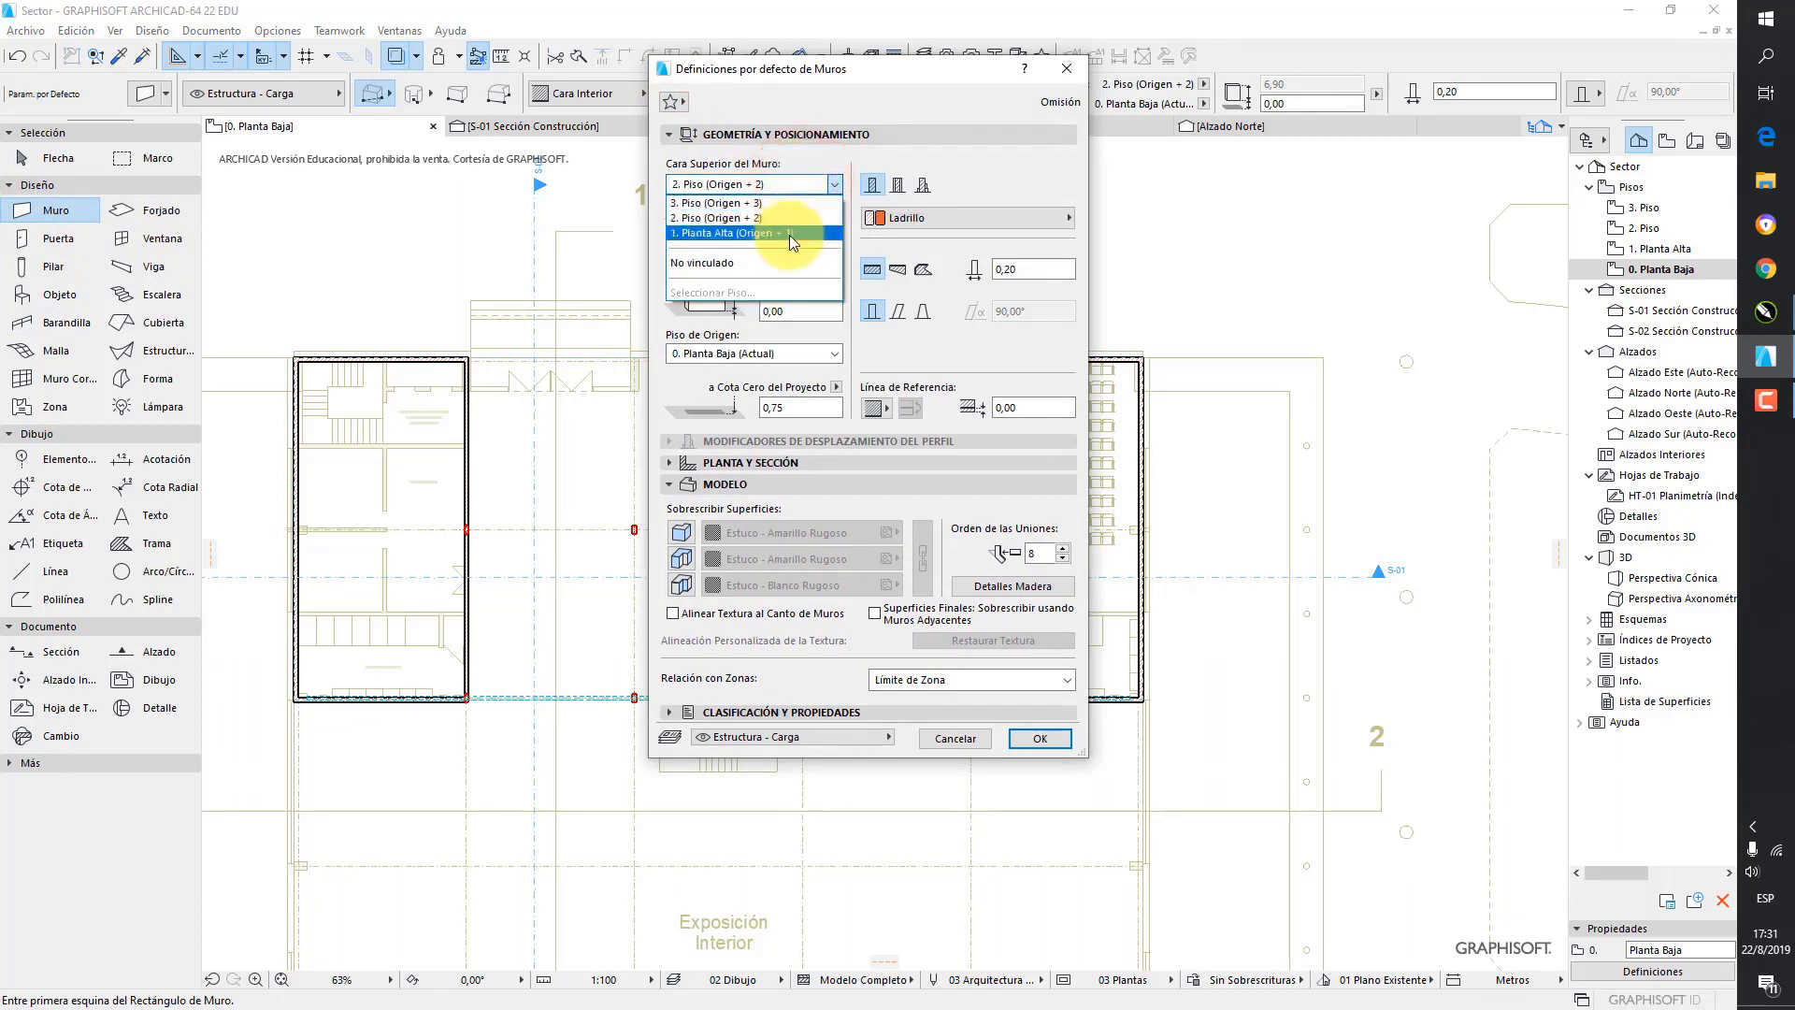
{"action": "left_click", "coordinate": [788, 234]}
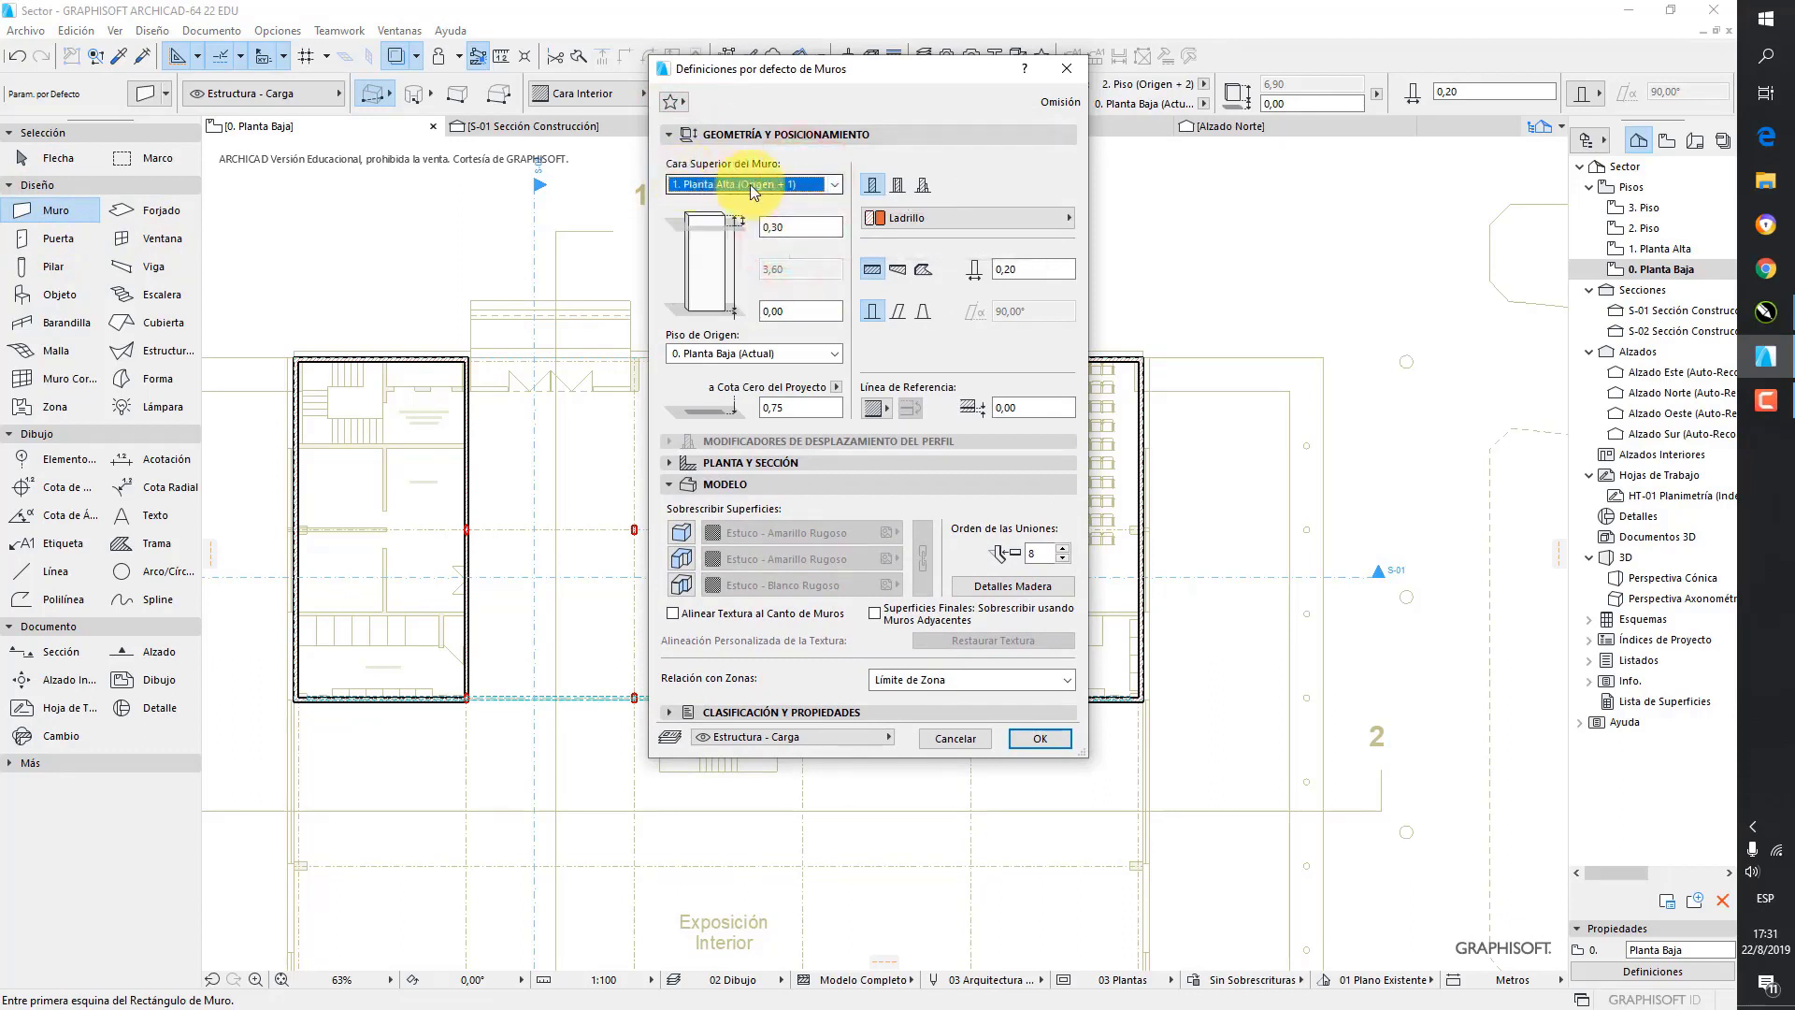
{"action": "left_click", "coordinate": [791, 228]}
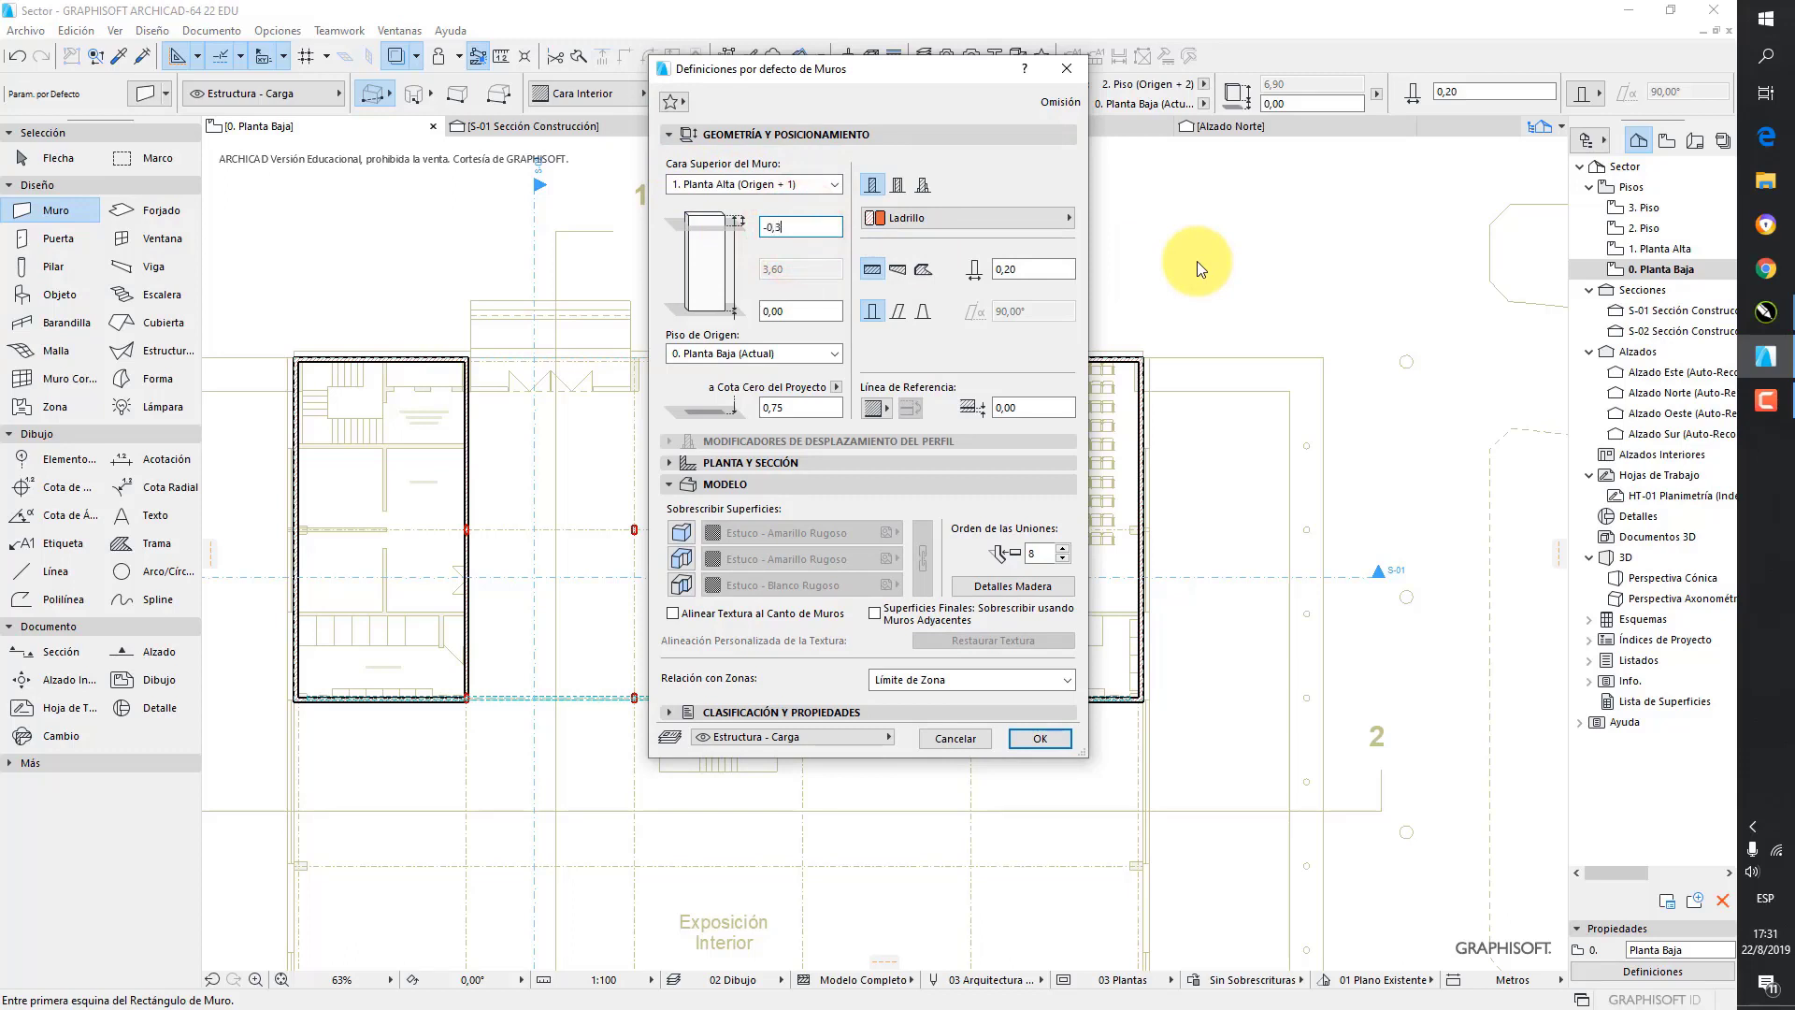
{"action": "left_click", "coordinate": [801, 310]}
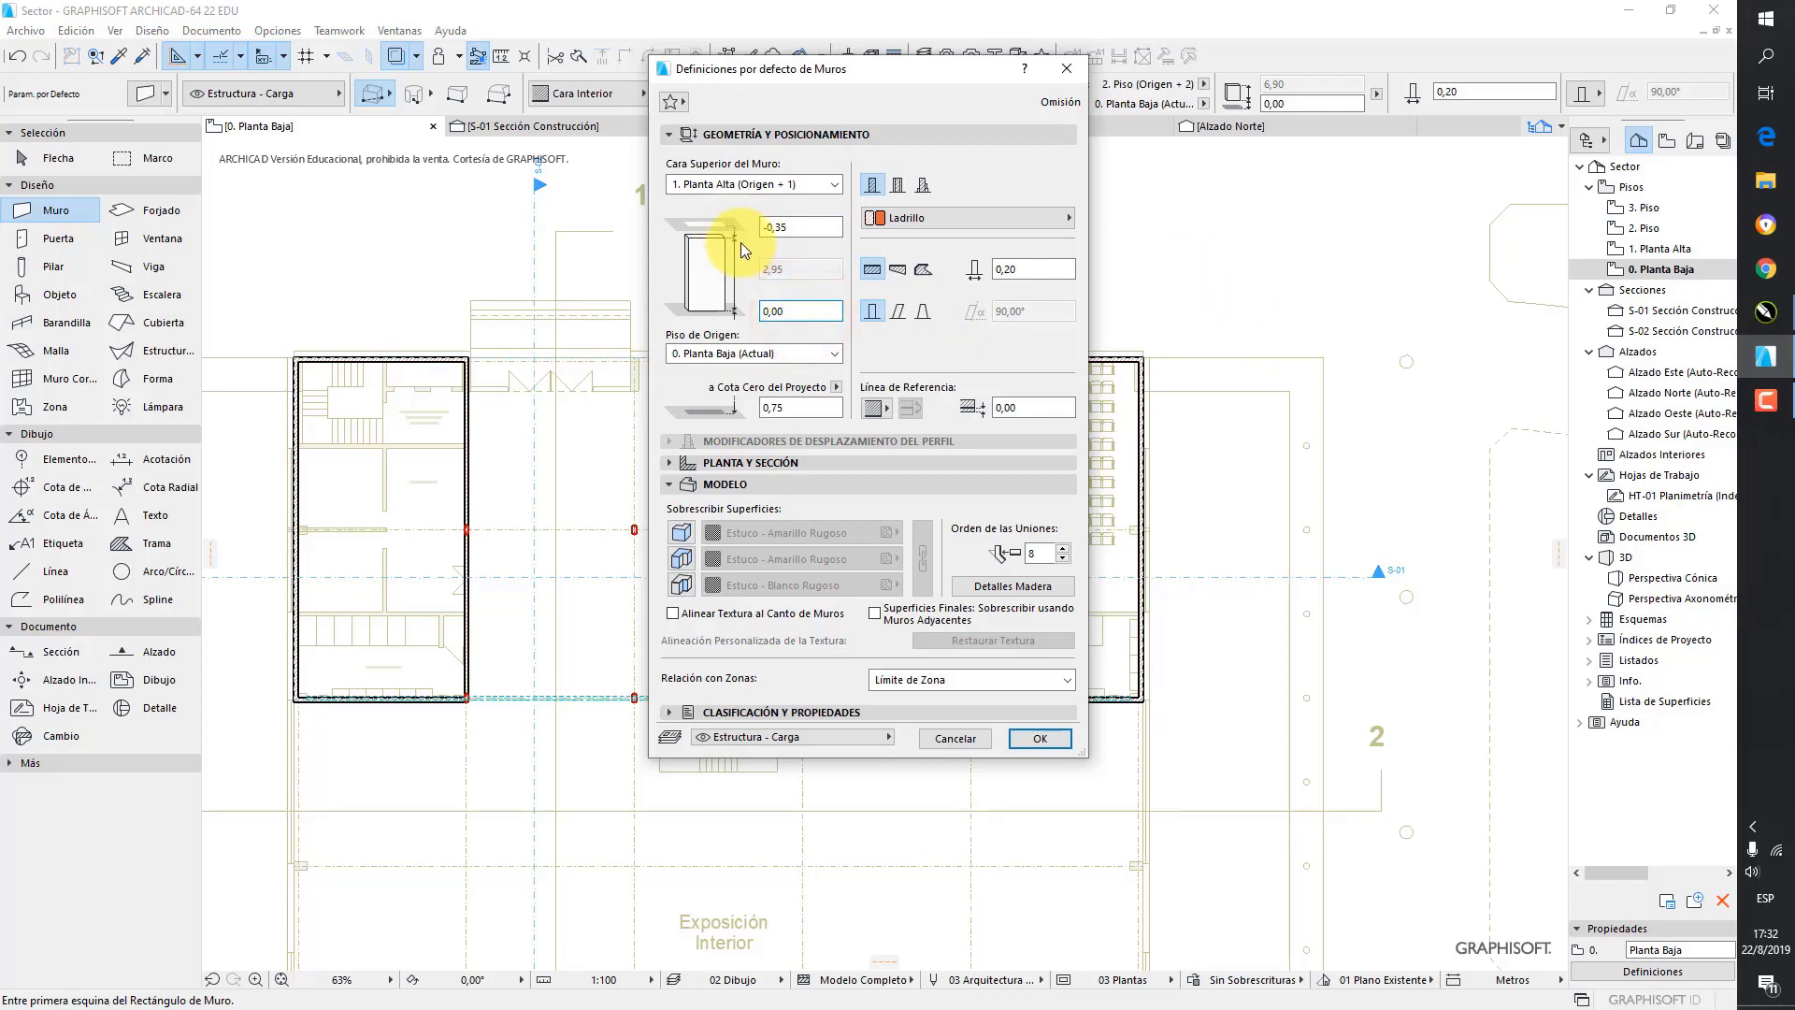
- Override all three default wall surfaces with Pintura- Blanco Satinado, linking them together, and accept the settings
{"action": "left_click", "coordinate": [680, 531]}
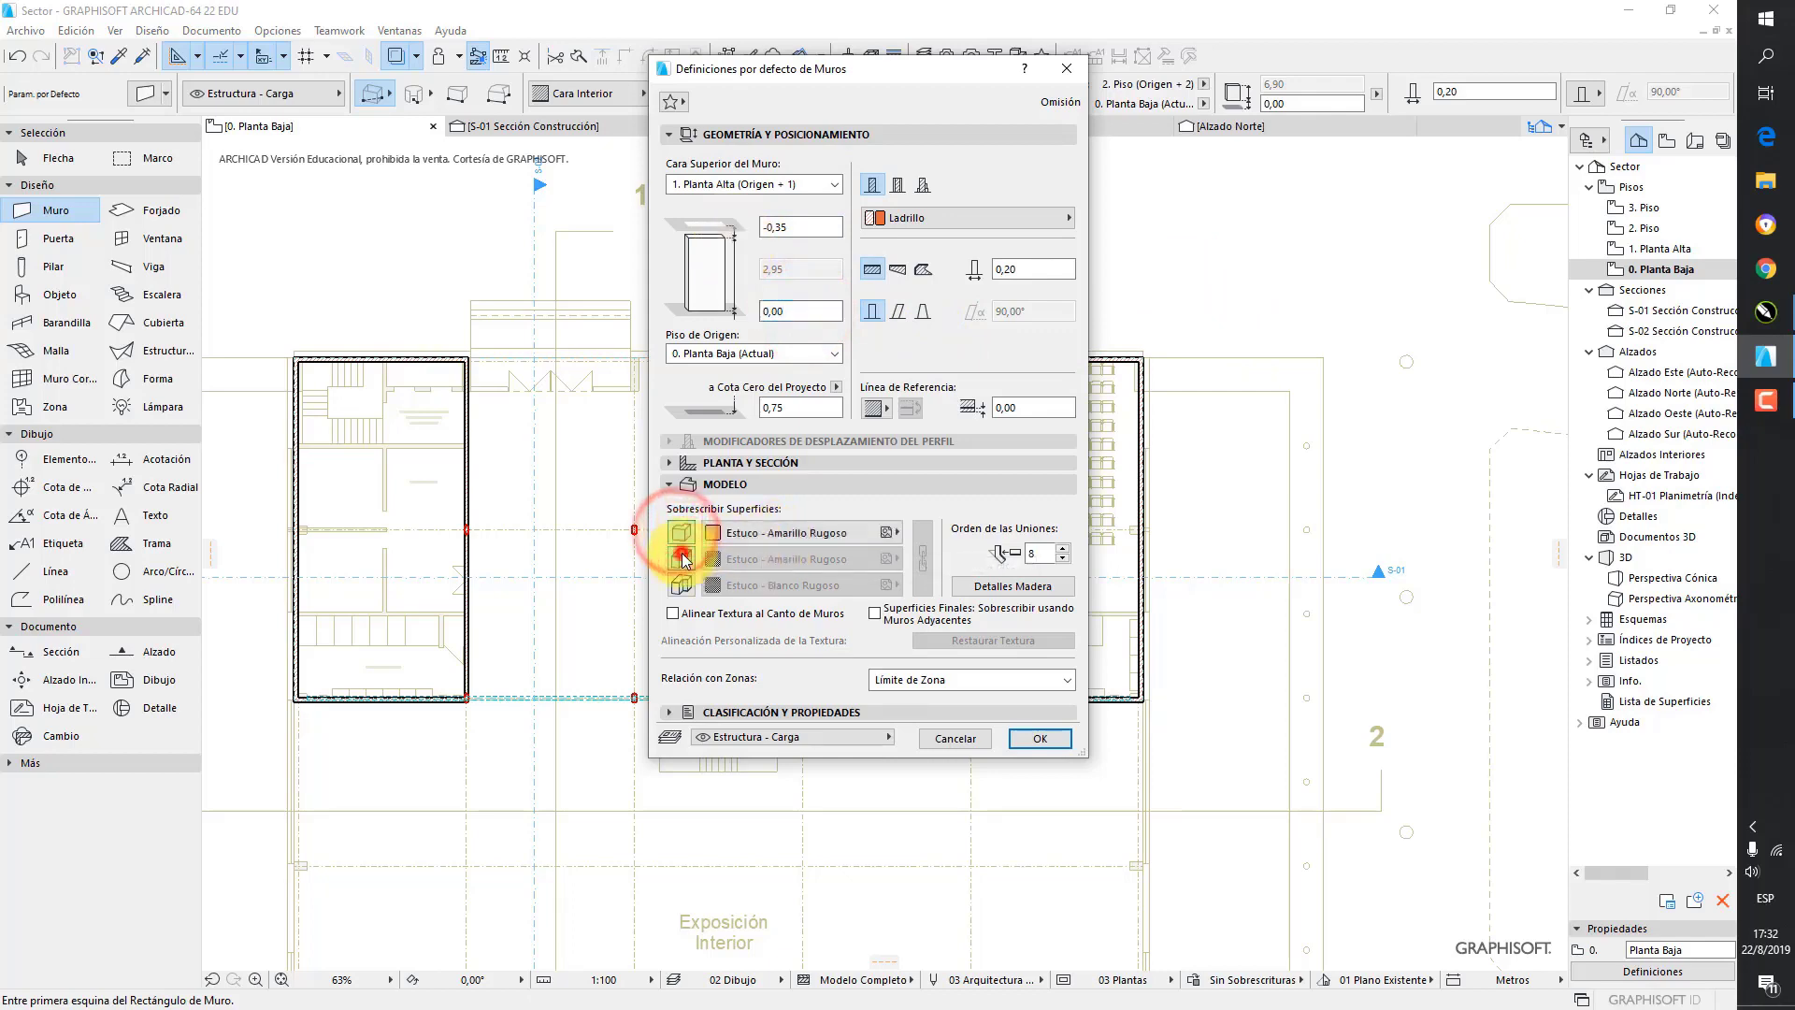
{"action": "left_click", "coordinate": [683, 559]}
{"action": "left_click", "coordinate": [680, 585]}
{"action": "left_click", "coordinate": [810, 533]}
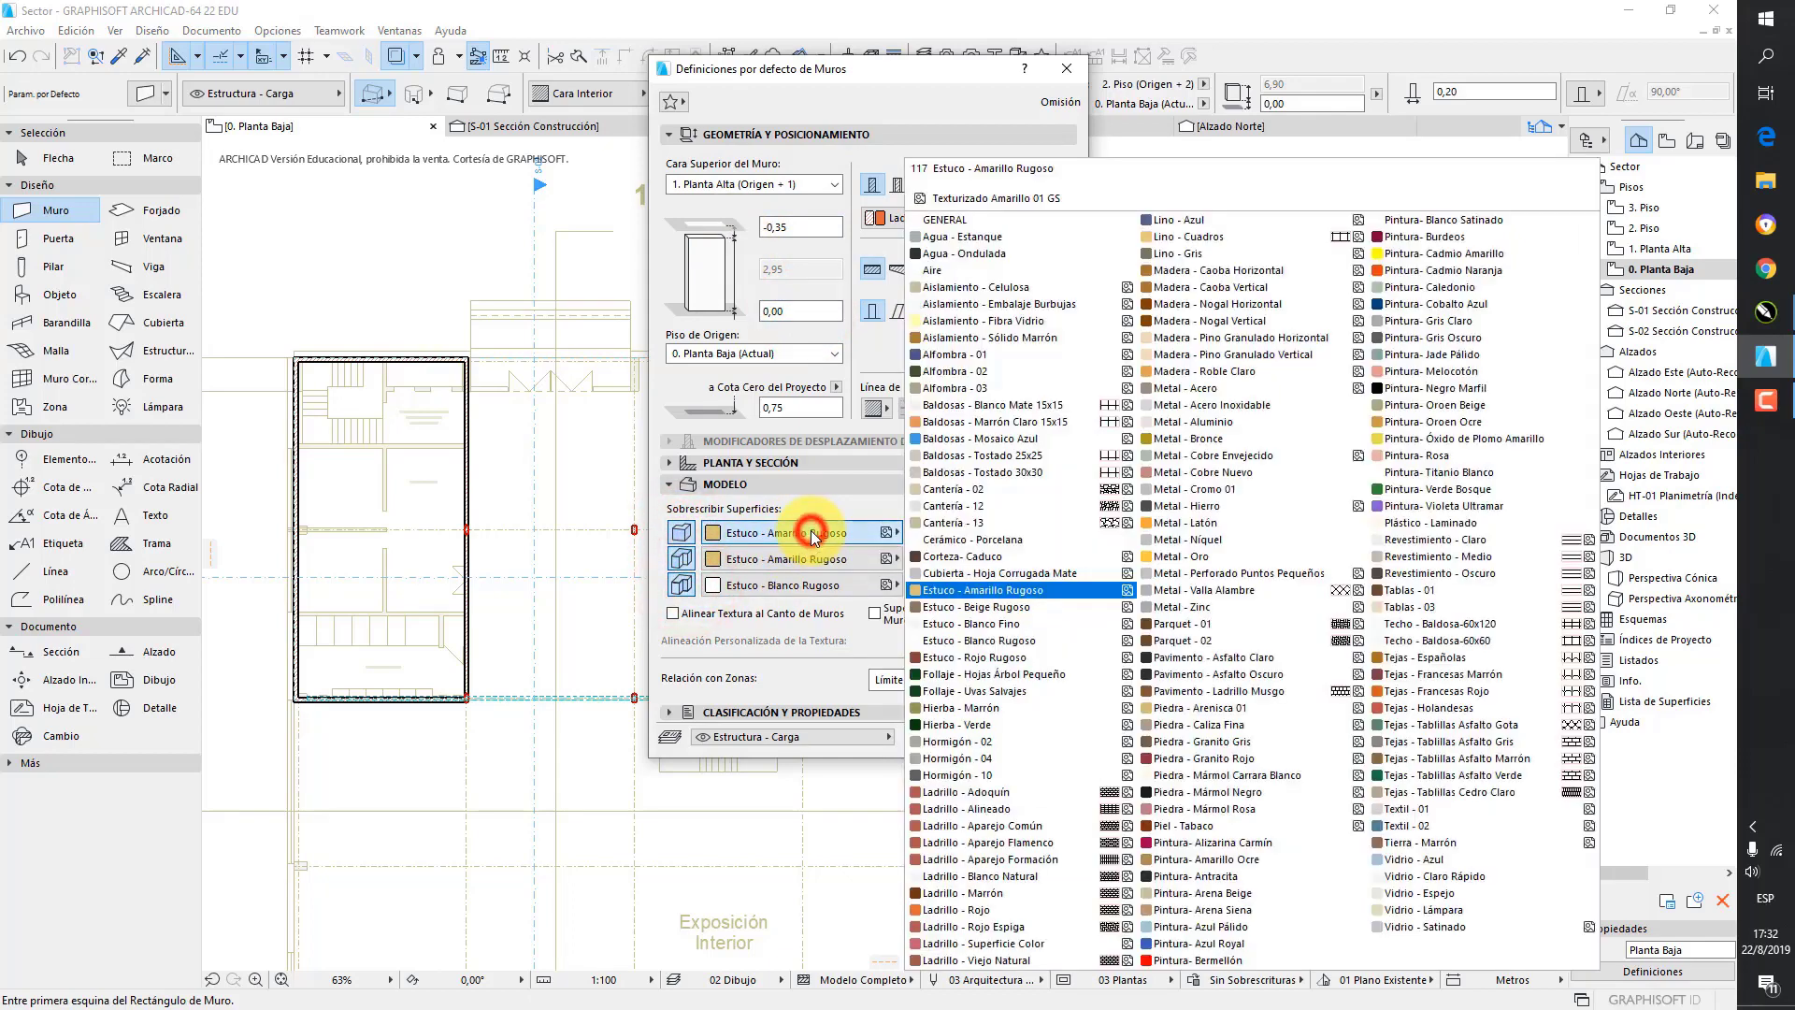
{"action": "left_click", "coordinate": [1445, 218]}
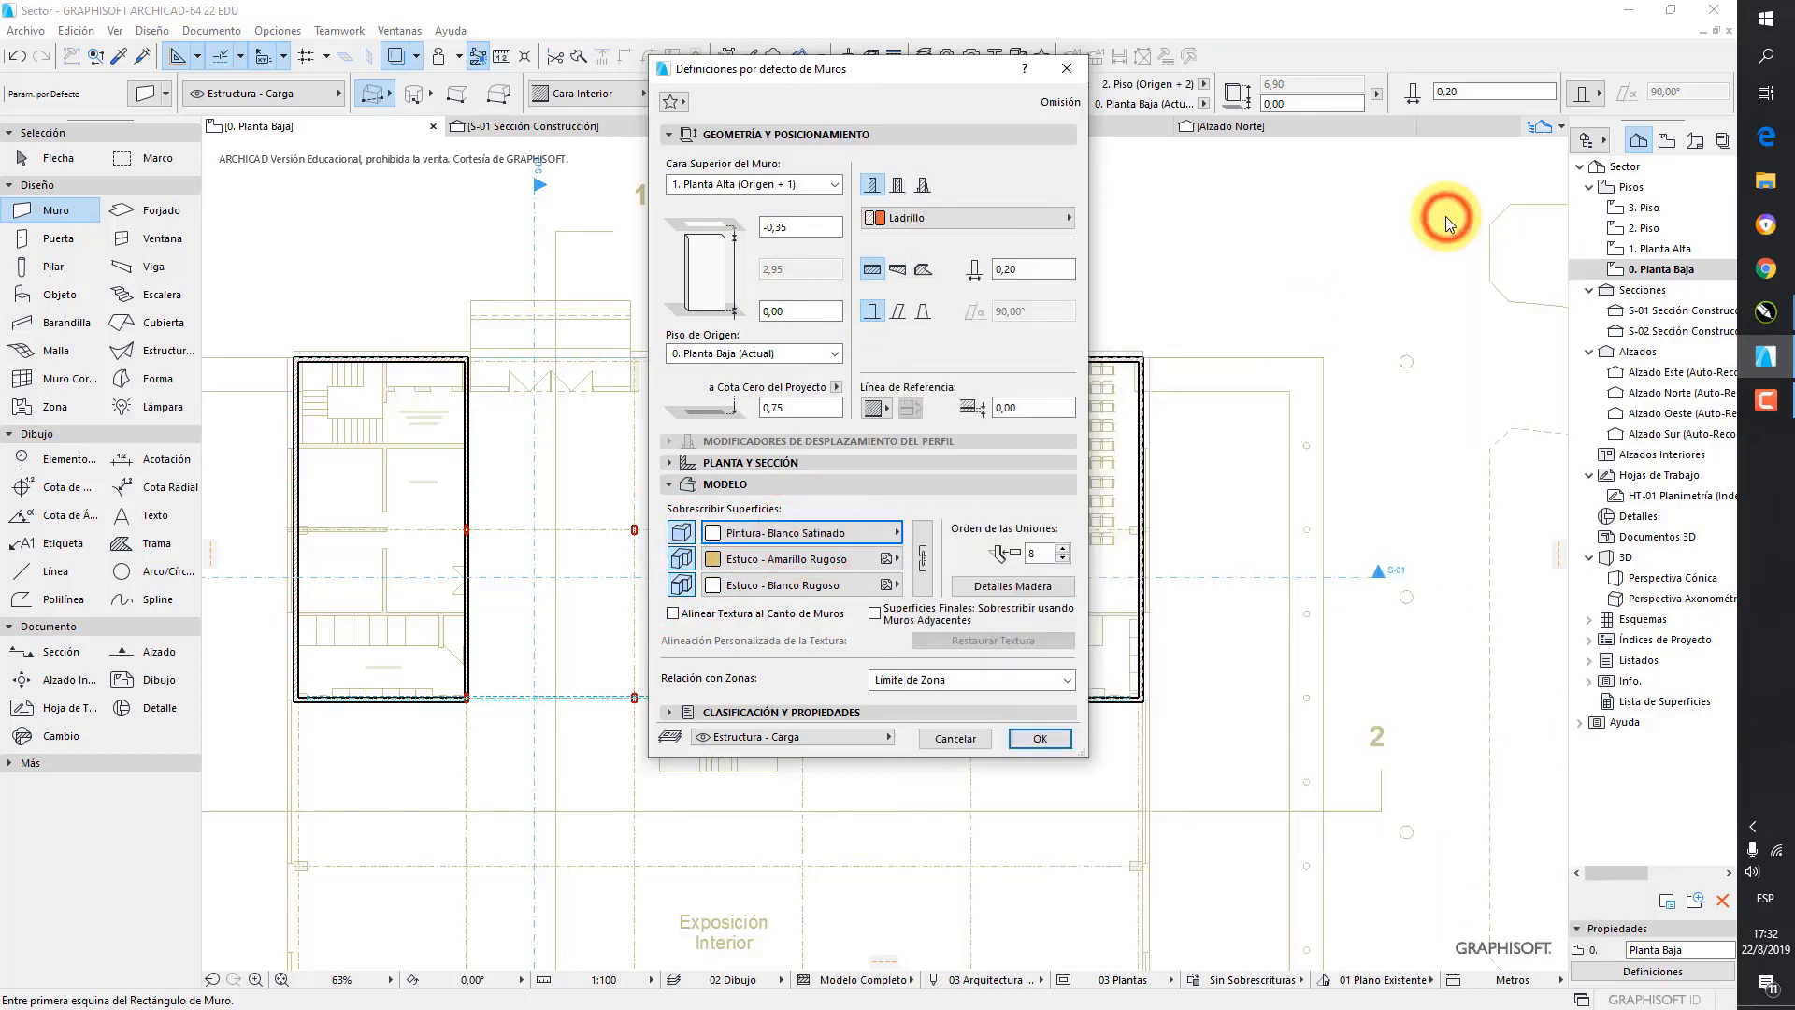
{"action": "left_click", "coordinate": [923, 553]}
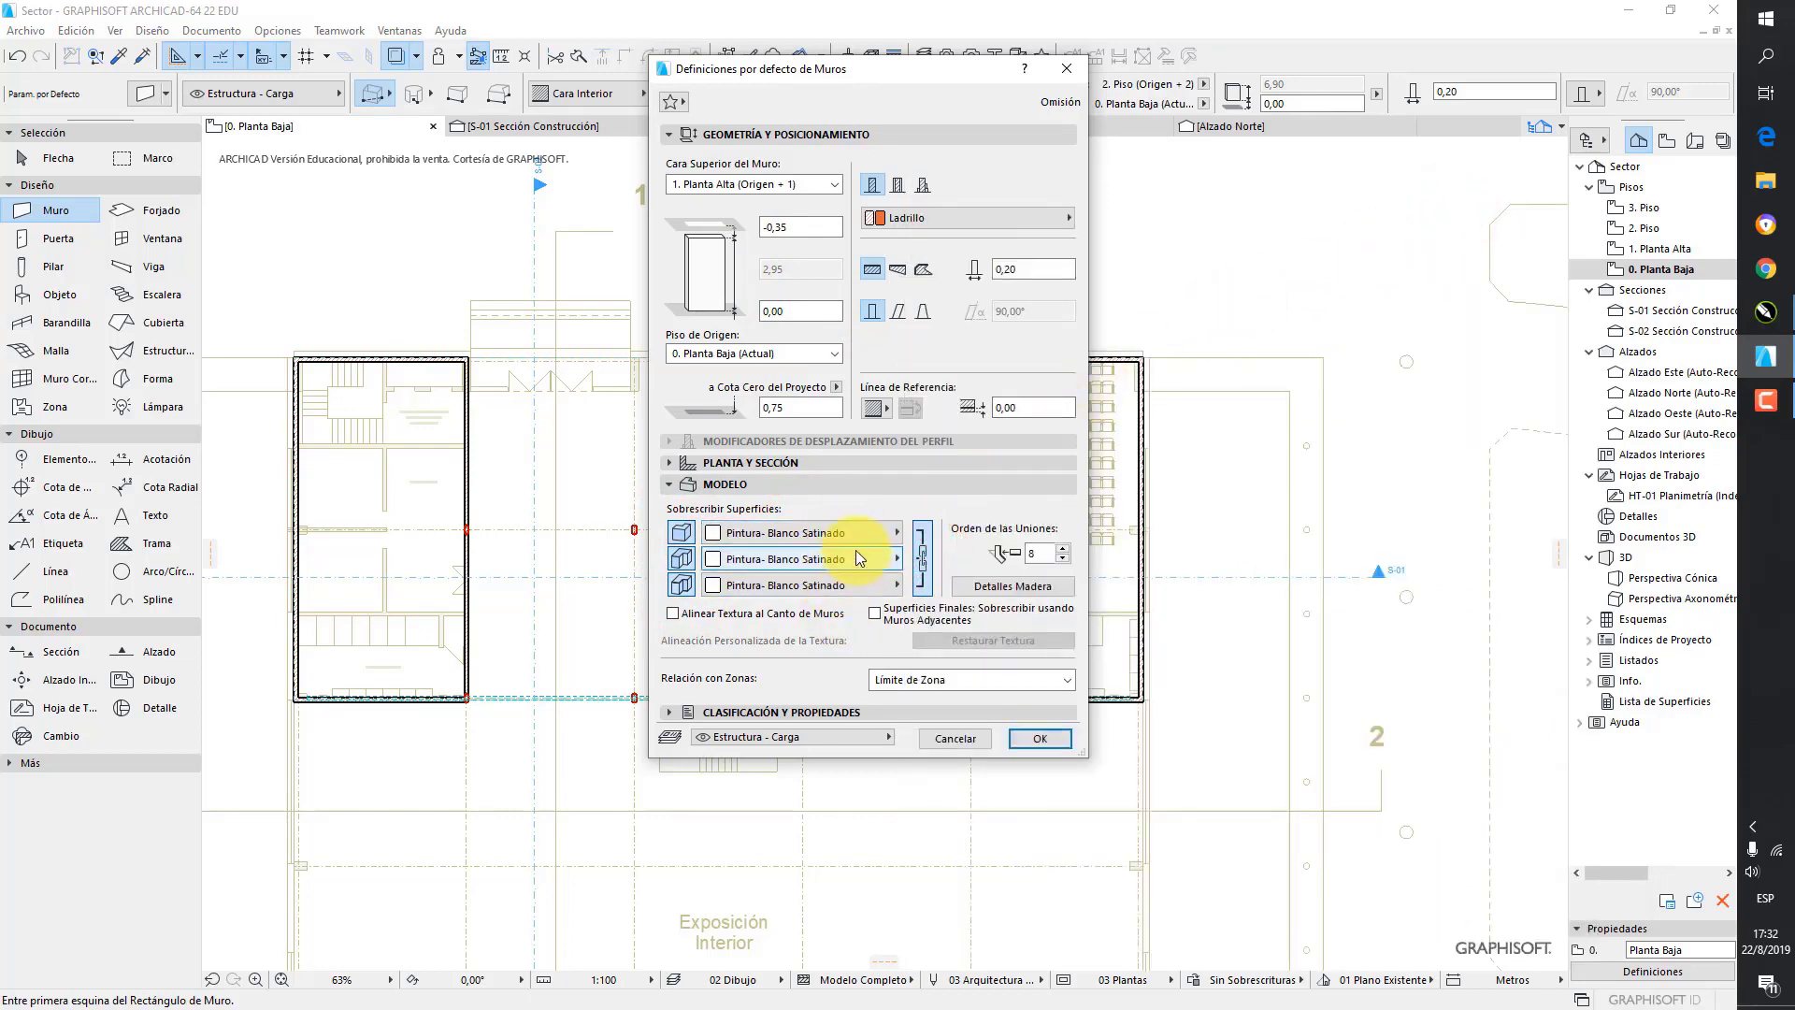
{"action": "left_click", "coordinate": [1062, 738]}
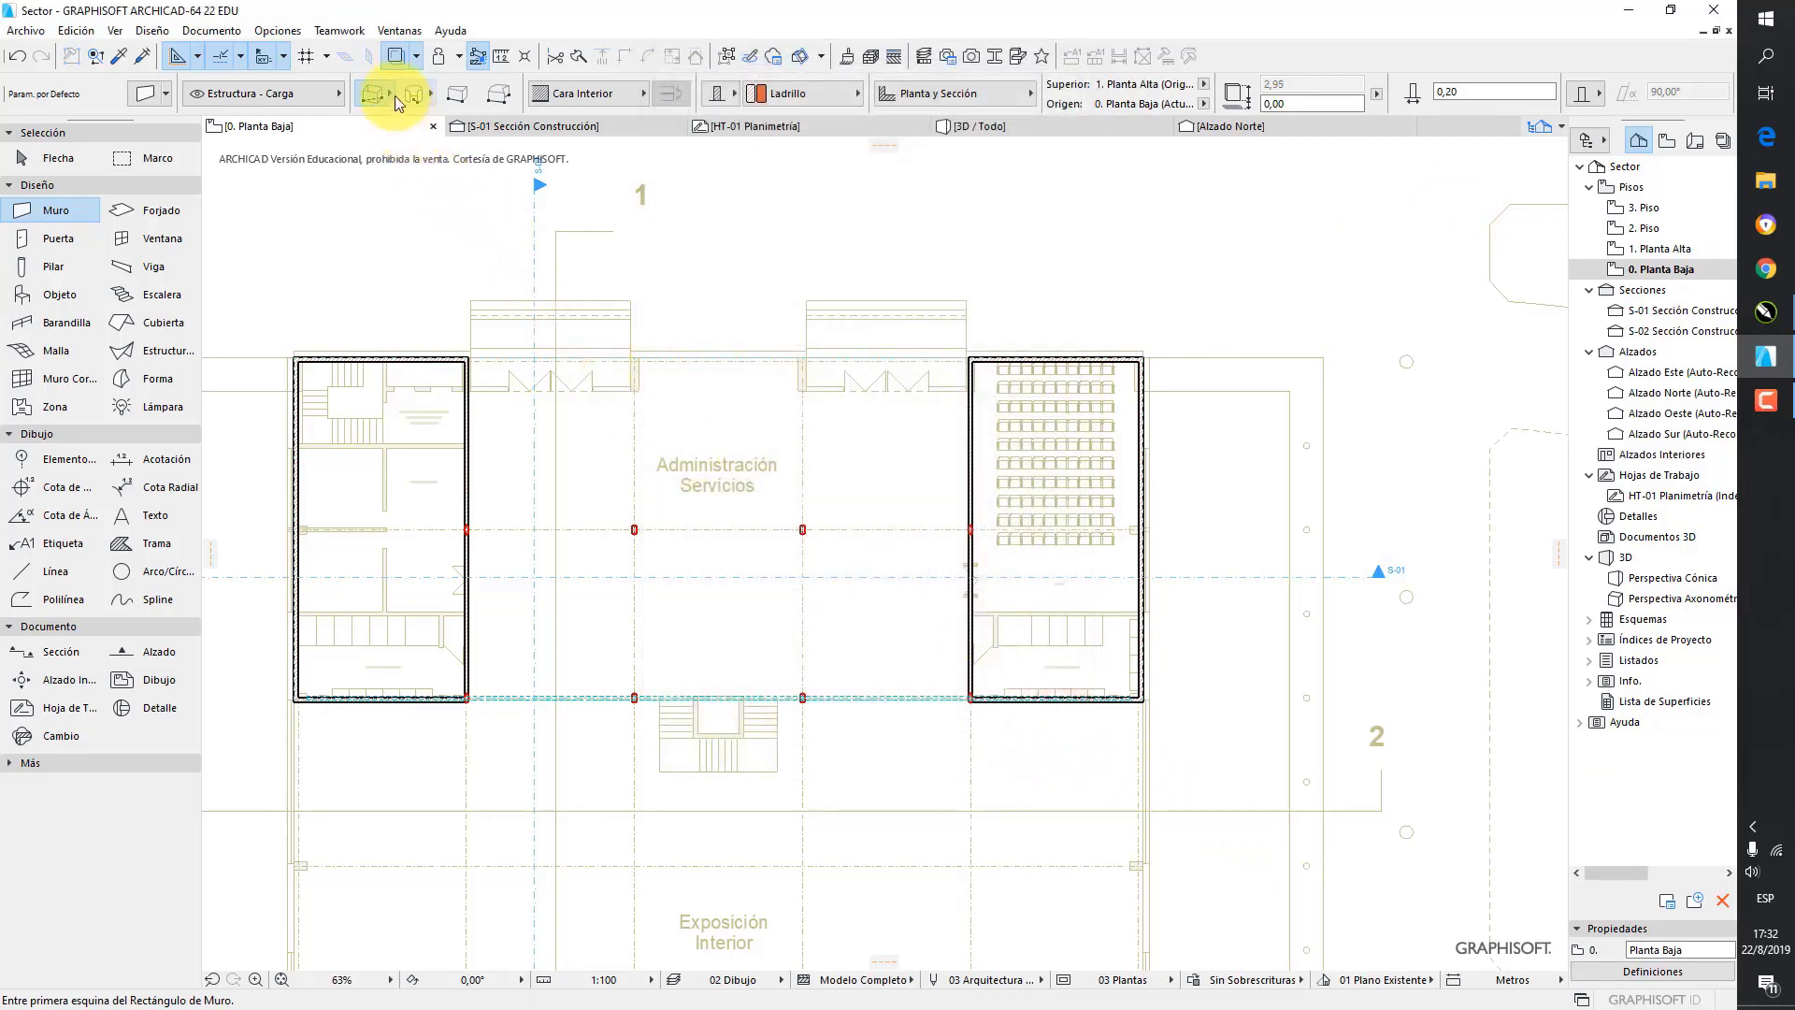
- Draw a single wall over the traced partition above Sanitarios Mujeres between the block's side walls, flipping it about its reference line
{"action": "left_click", "coordinate": [389, 92]}
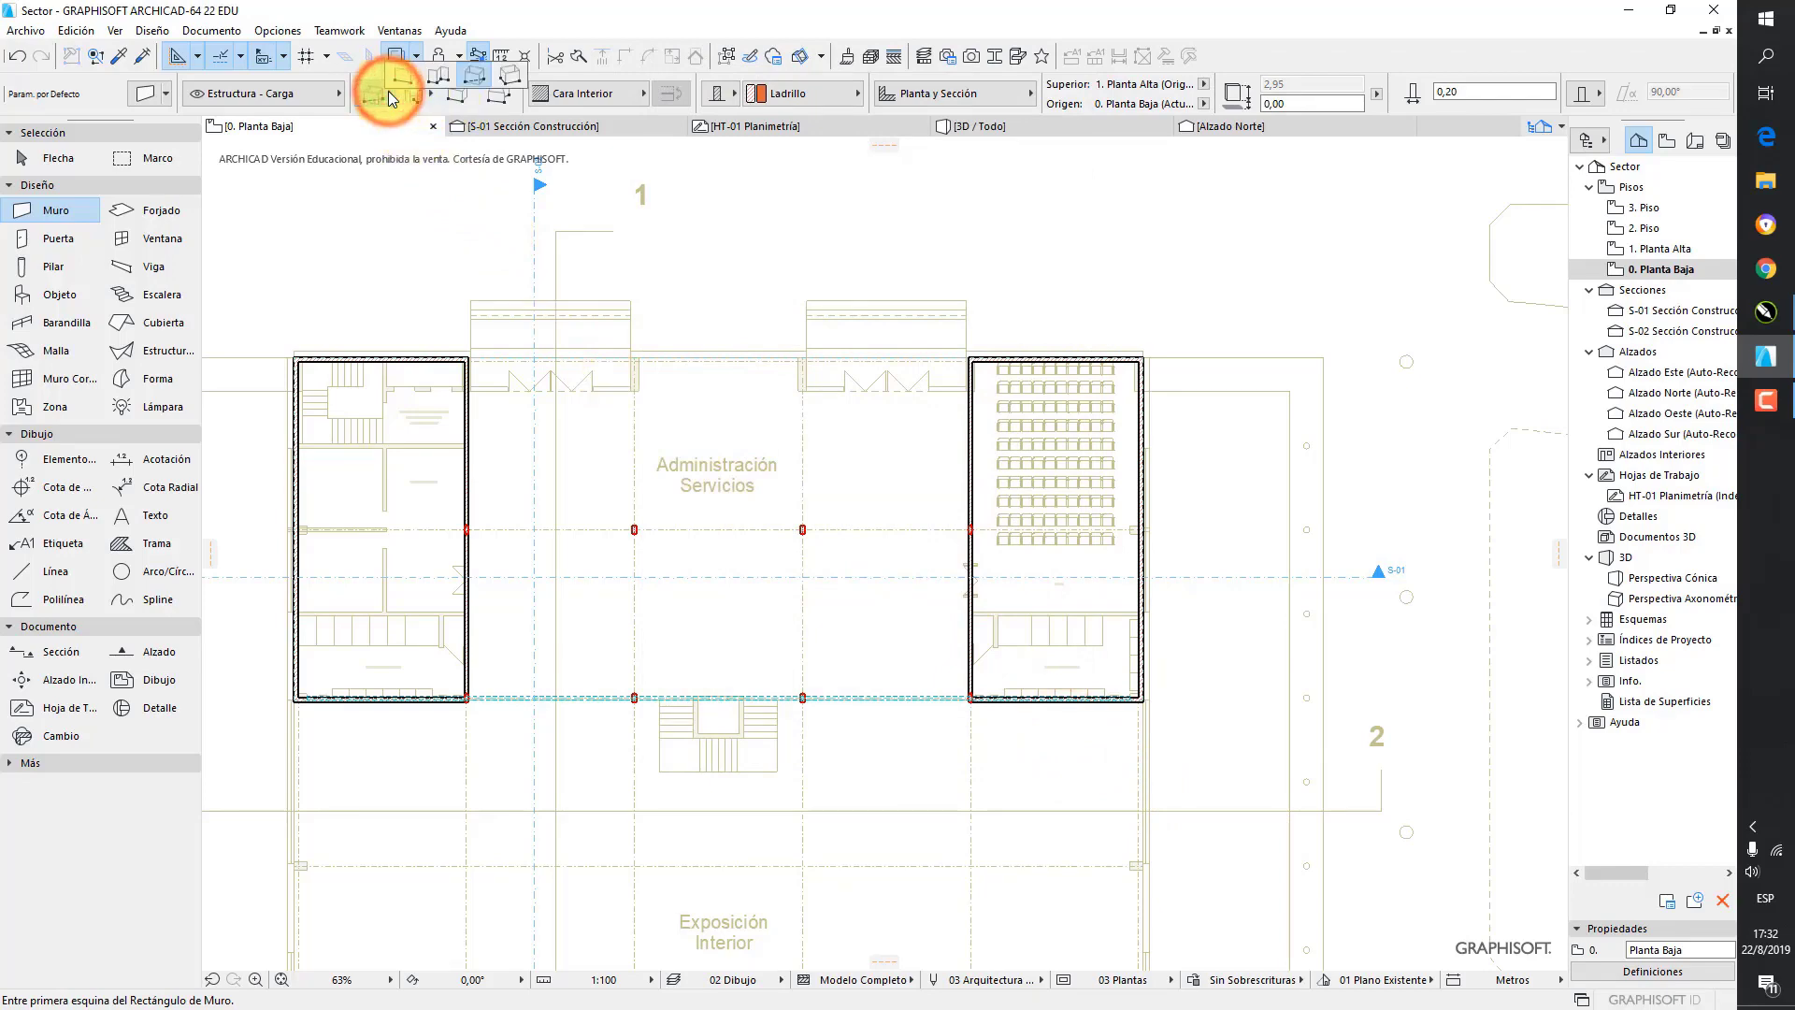
{"action": "left_click", "coordinate": [409, 80]}
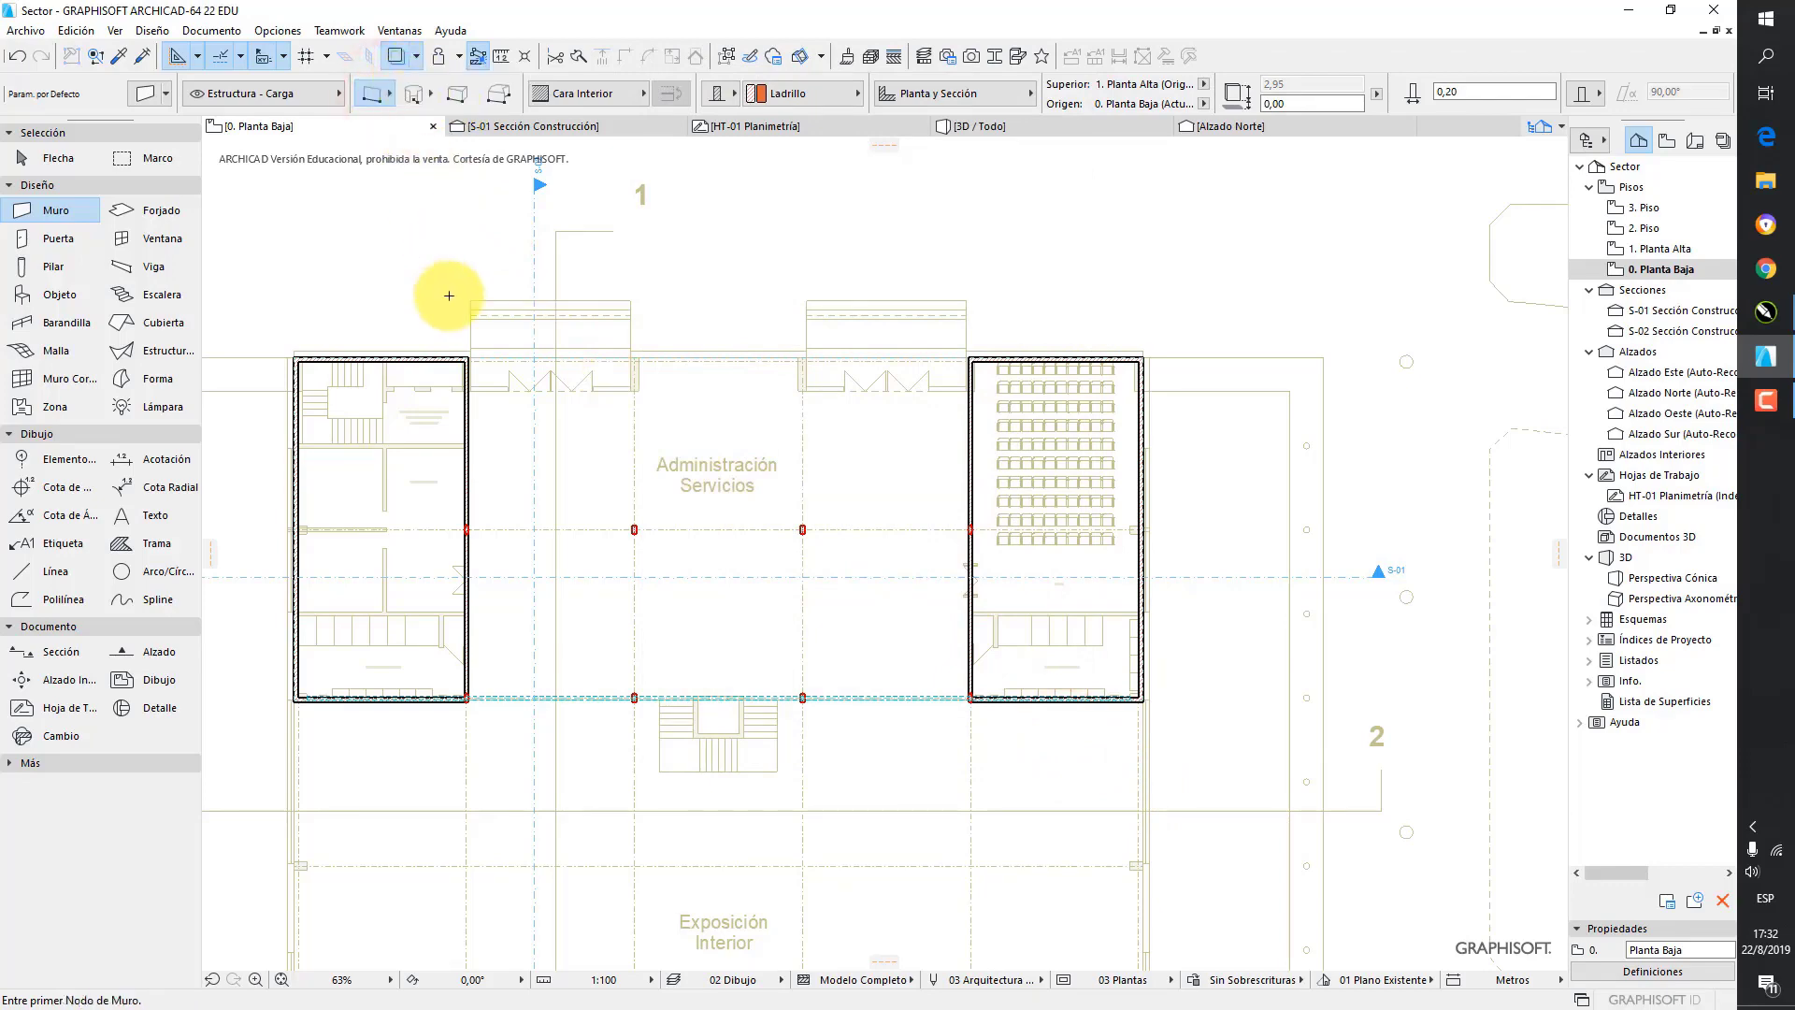
{"action": "scroll", "coordinate": [262, 584], "scroll_direction": "up", "scroll_amount": 4}
{"action": "scroll", "coordinate": [519, 495], "scroll_direction": "up", "scroll_amount": 2}
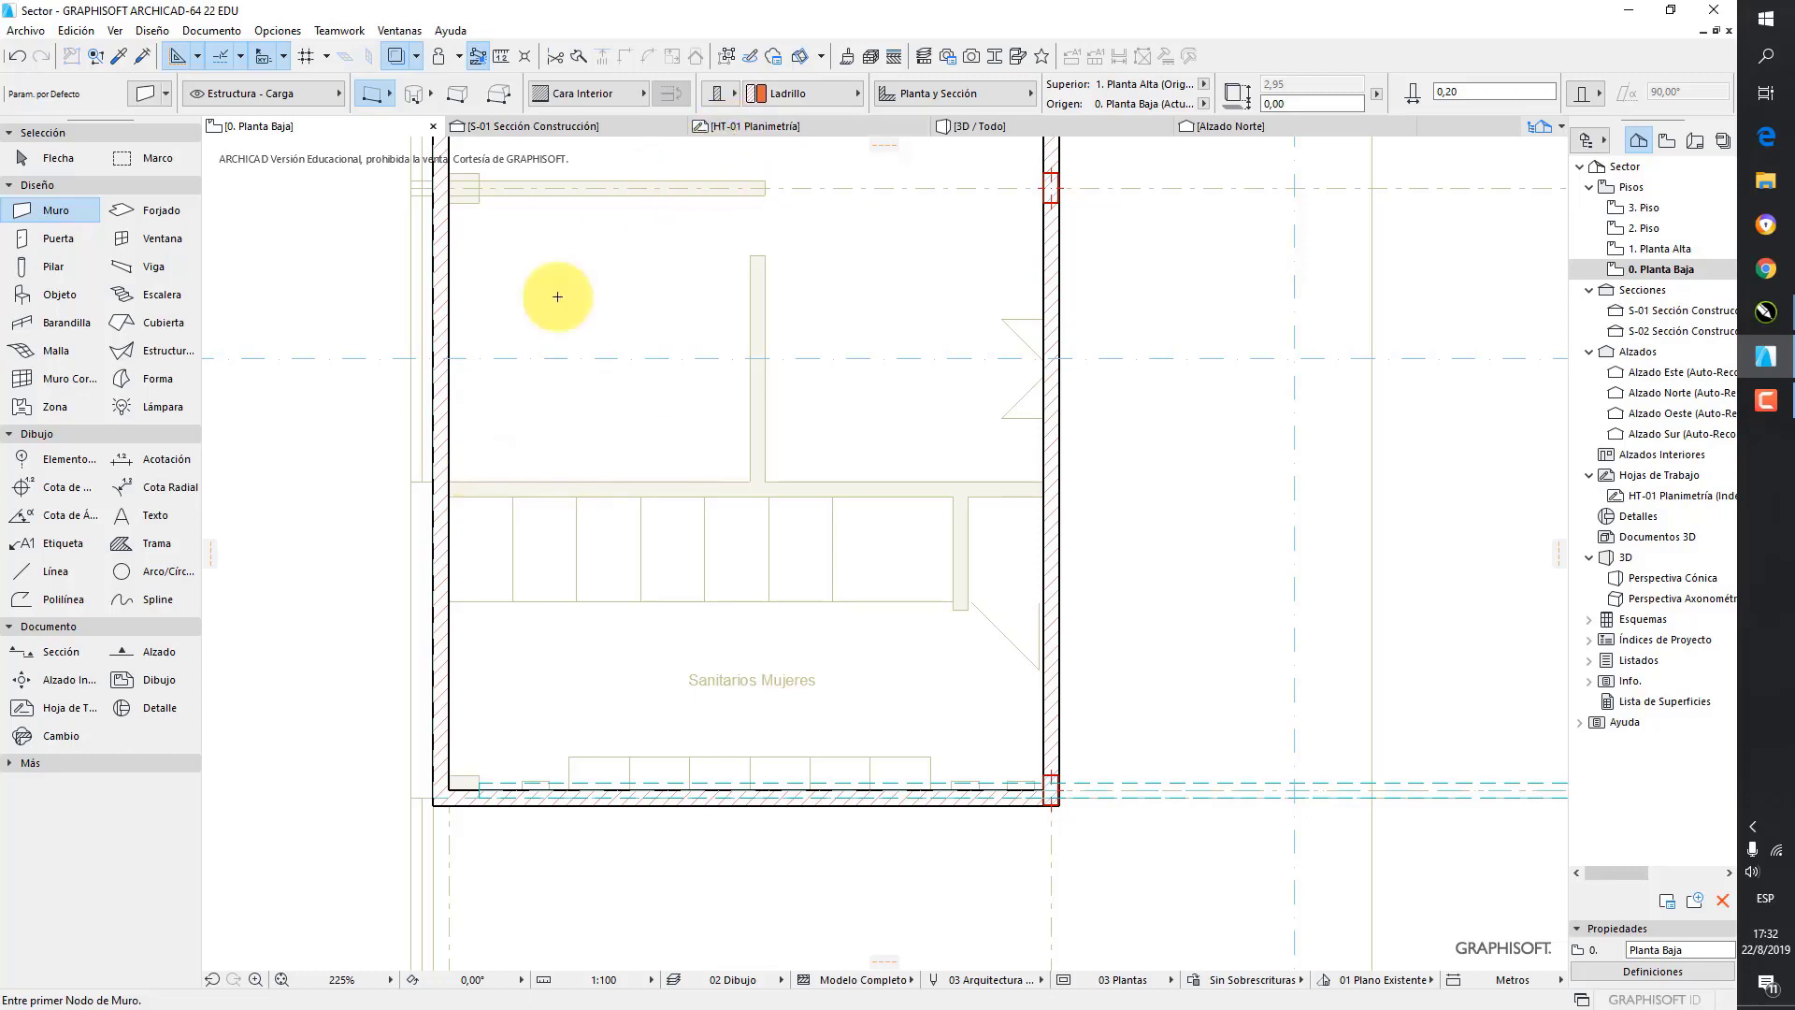
{"action": "left_click", "coordinate": [450, 495]}
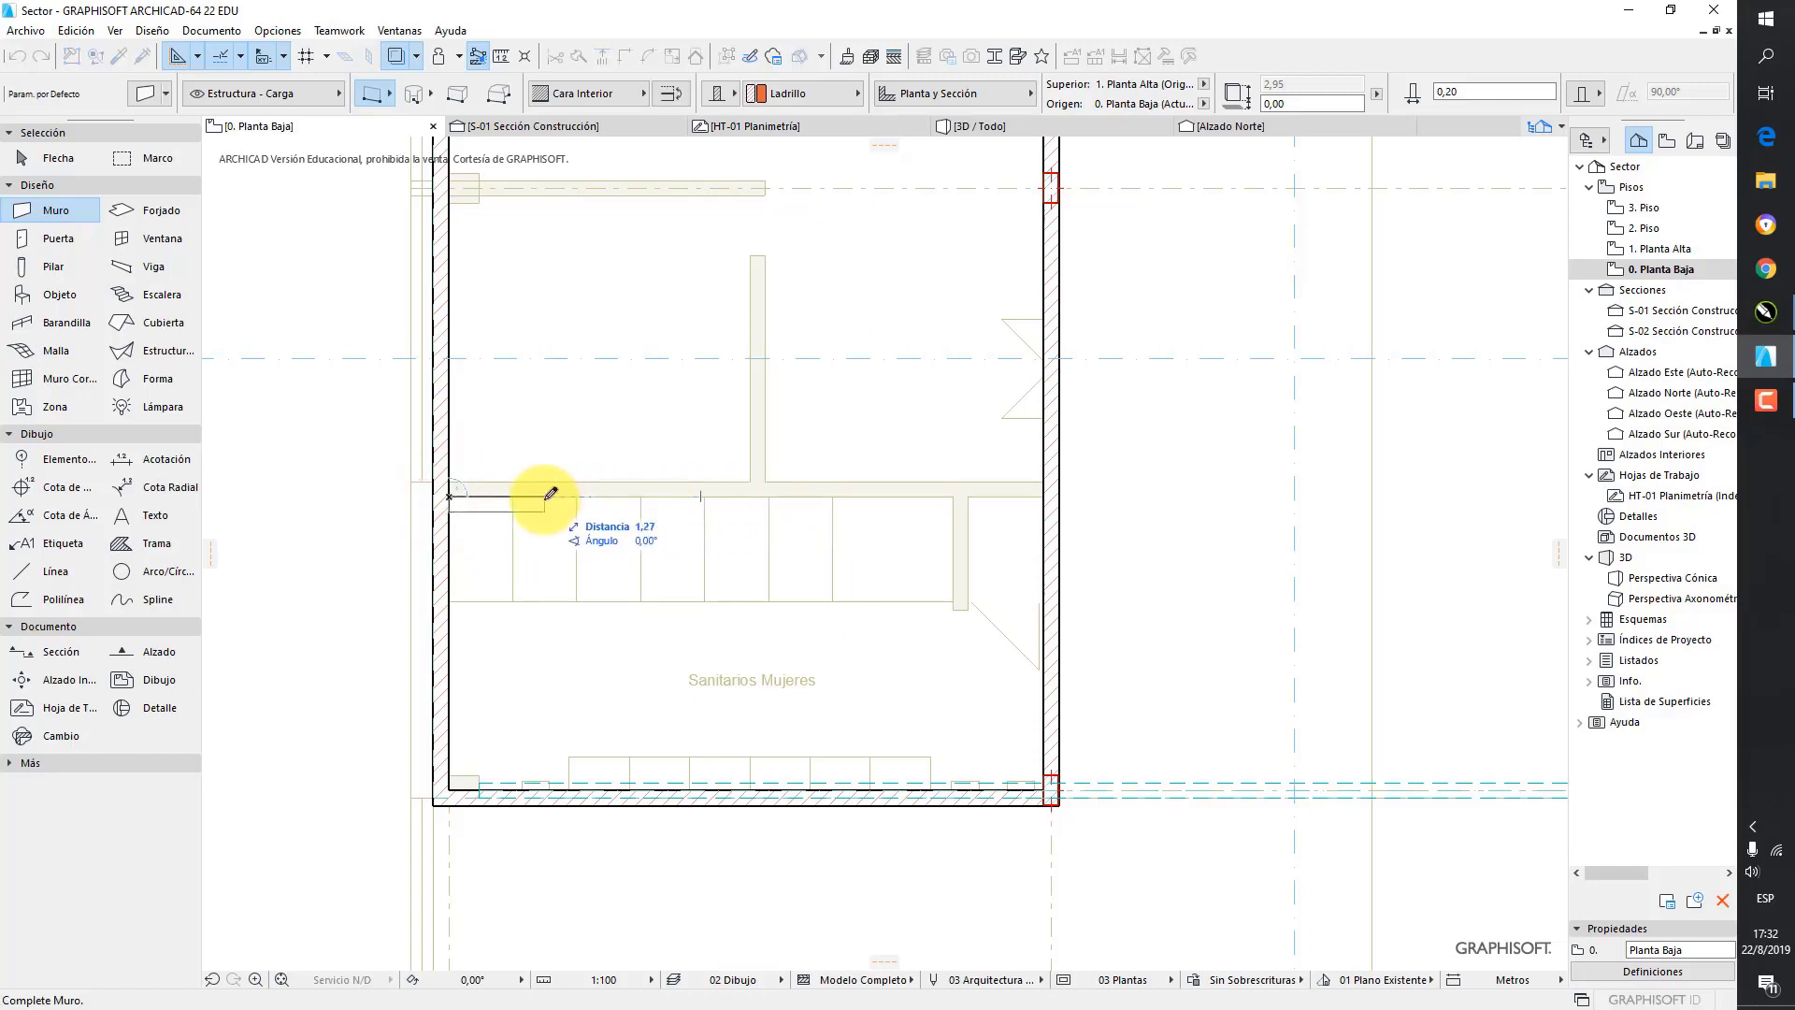
{"action": "left_click", "coordinate": [669, 93]}
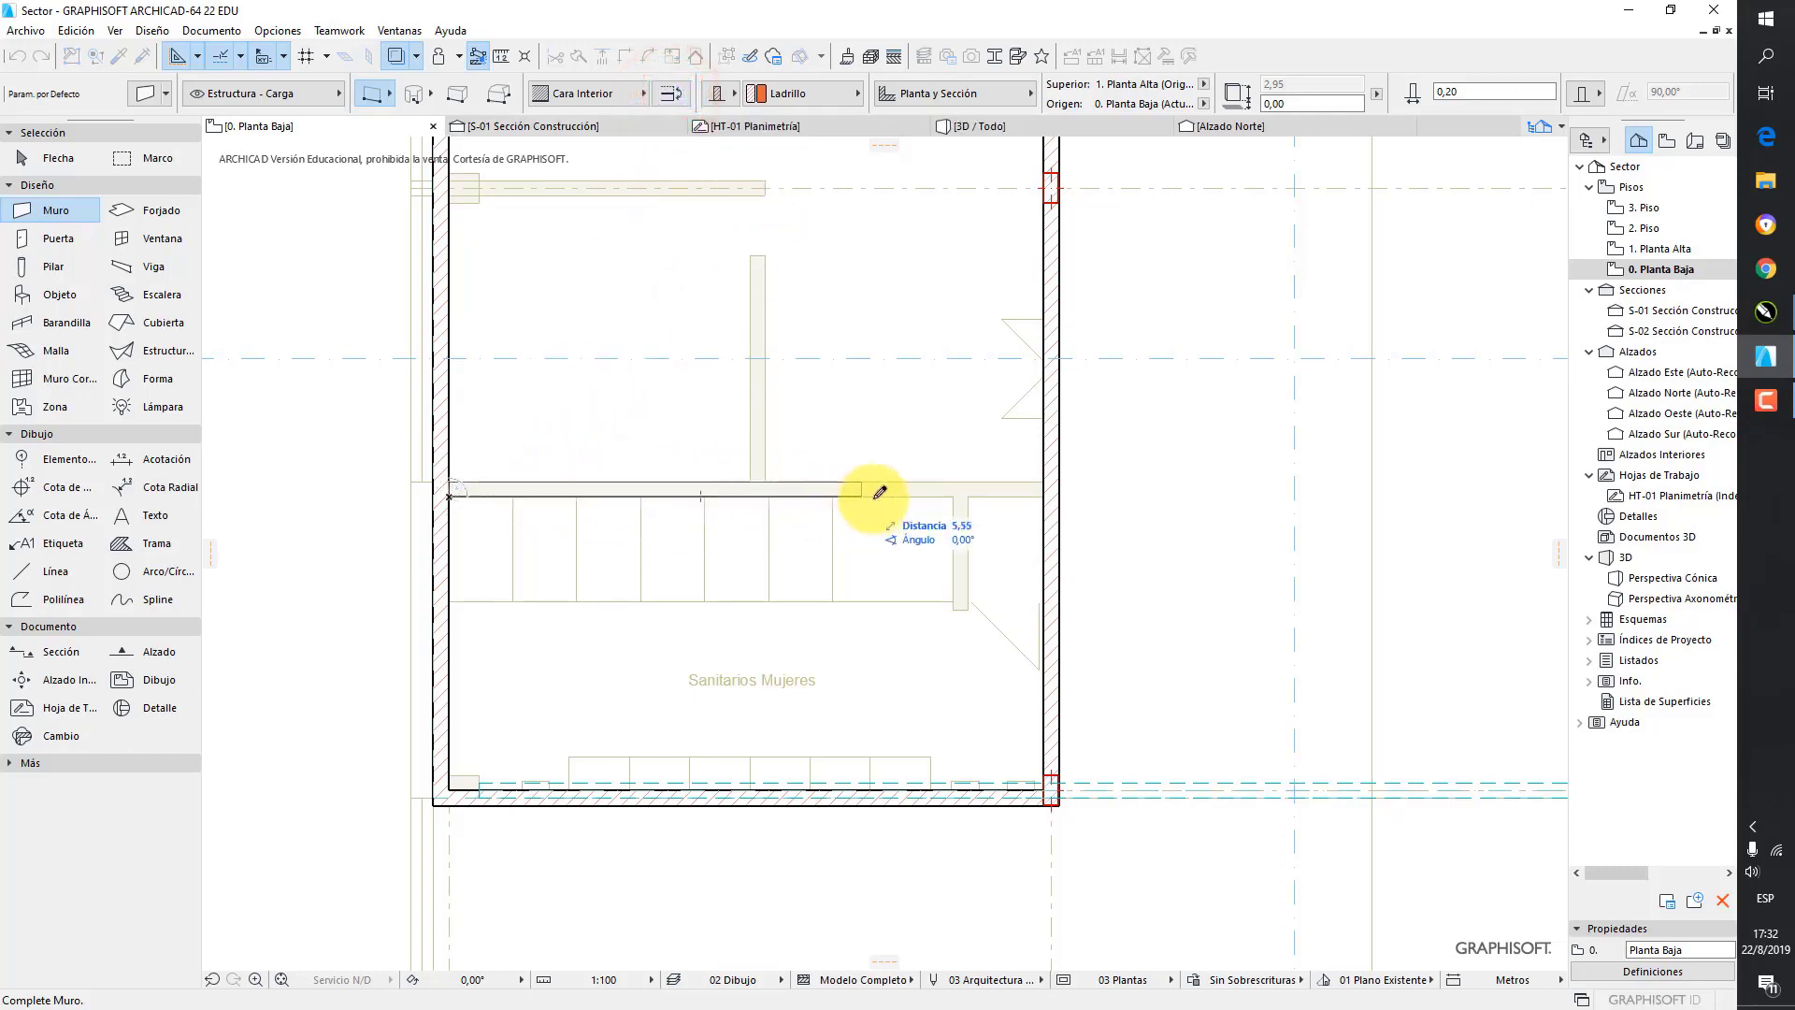
{"action": "left_click", "coordinate": [1051, 493]}
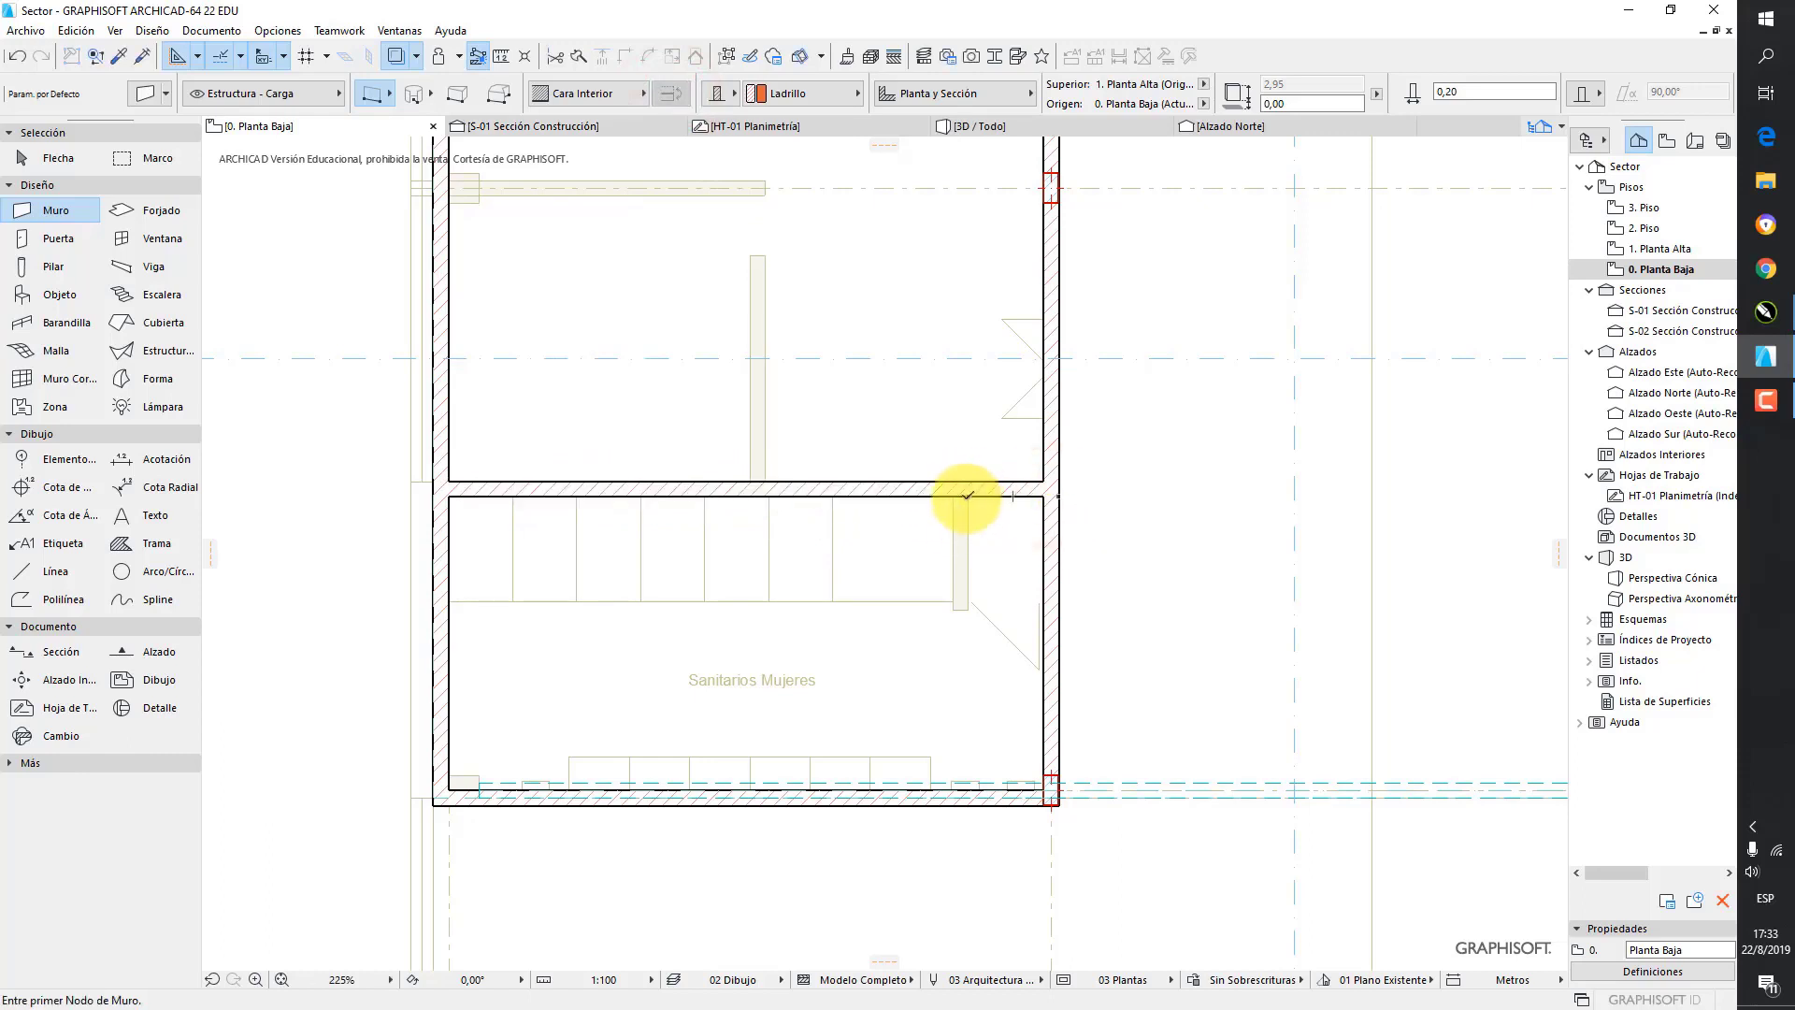
- Enclose the small corner room in the upper right of Sanitarios Mujeres with two walls over the tracing, flipping each about its reference line
{"action": "scroll", "coordinate": [968, 495], "scroll_direction": "up", "scroll_amount": 2}
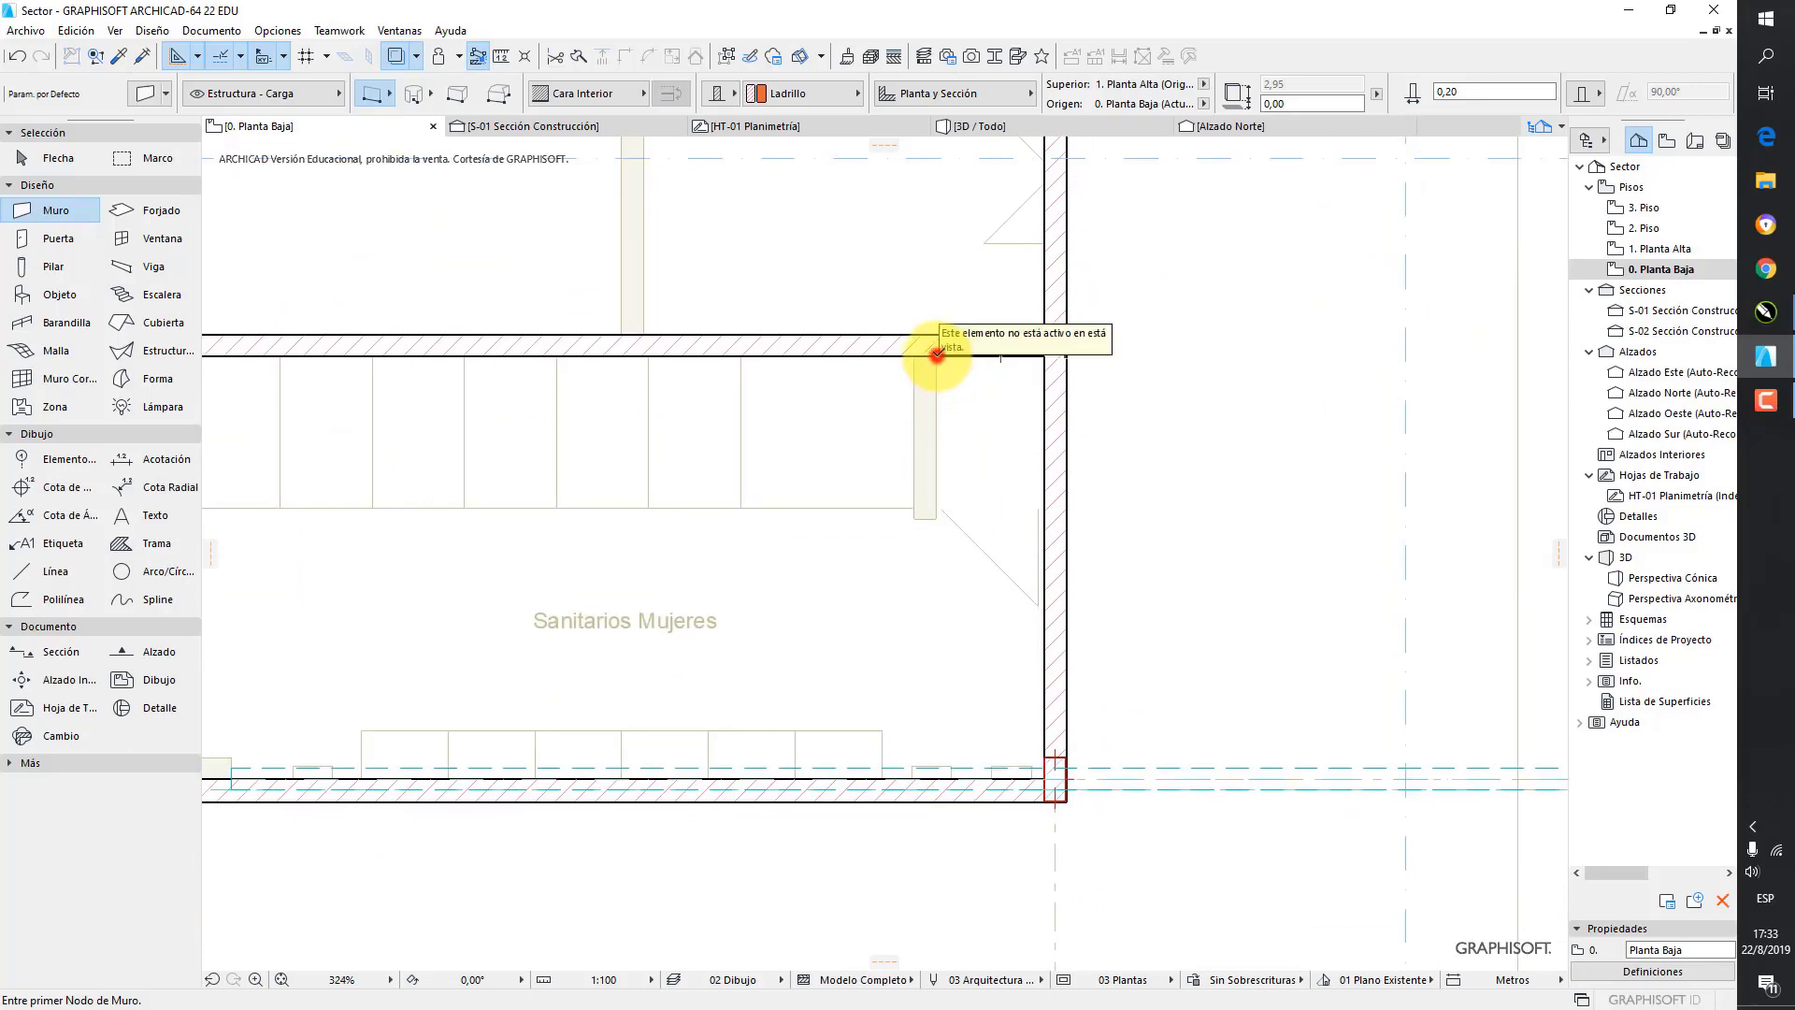
{"action": "left_click", "coordinate": [936, 356]}
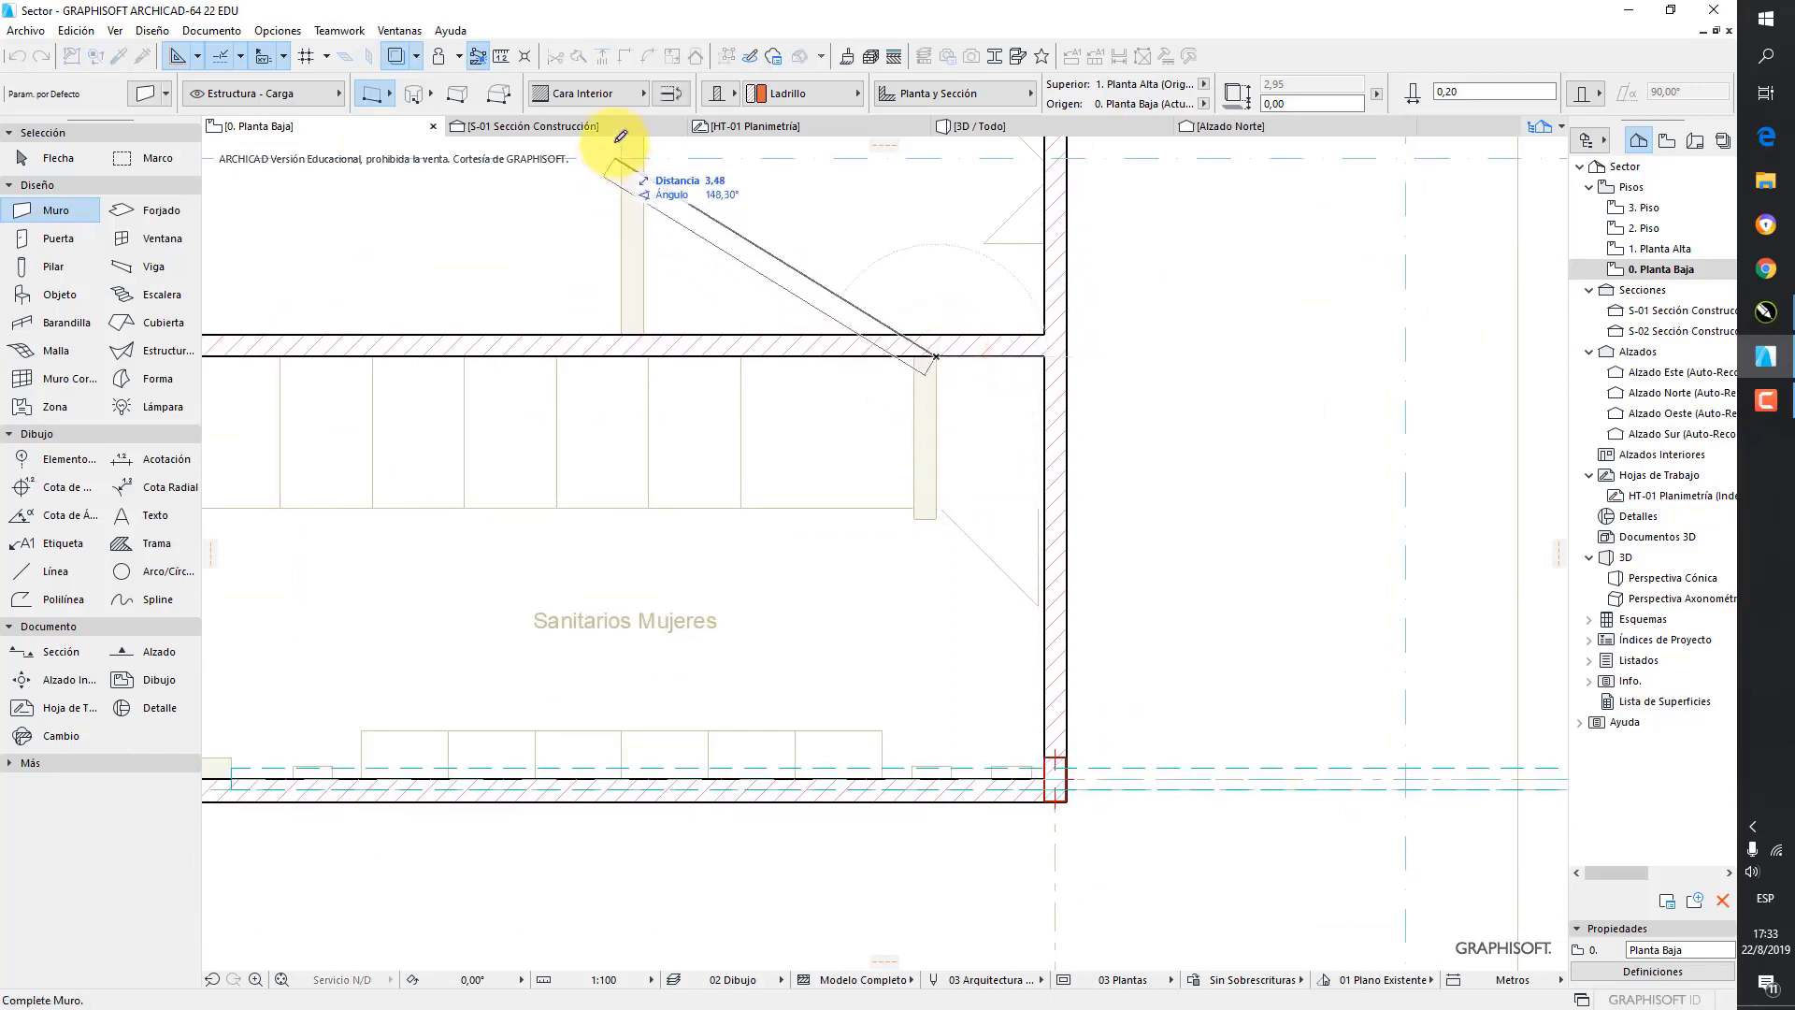
{"action": "left_click", "coordinate": [671, 93]}
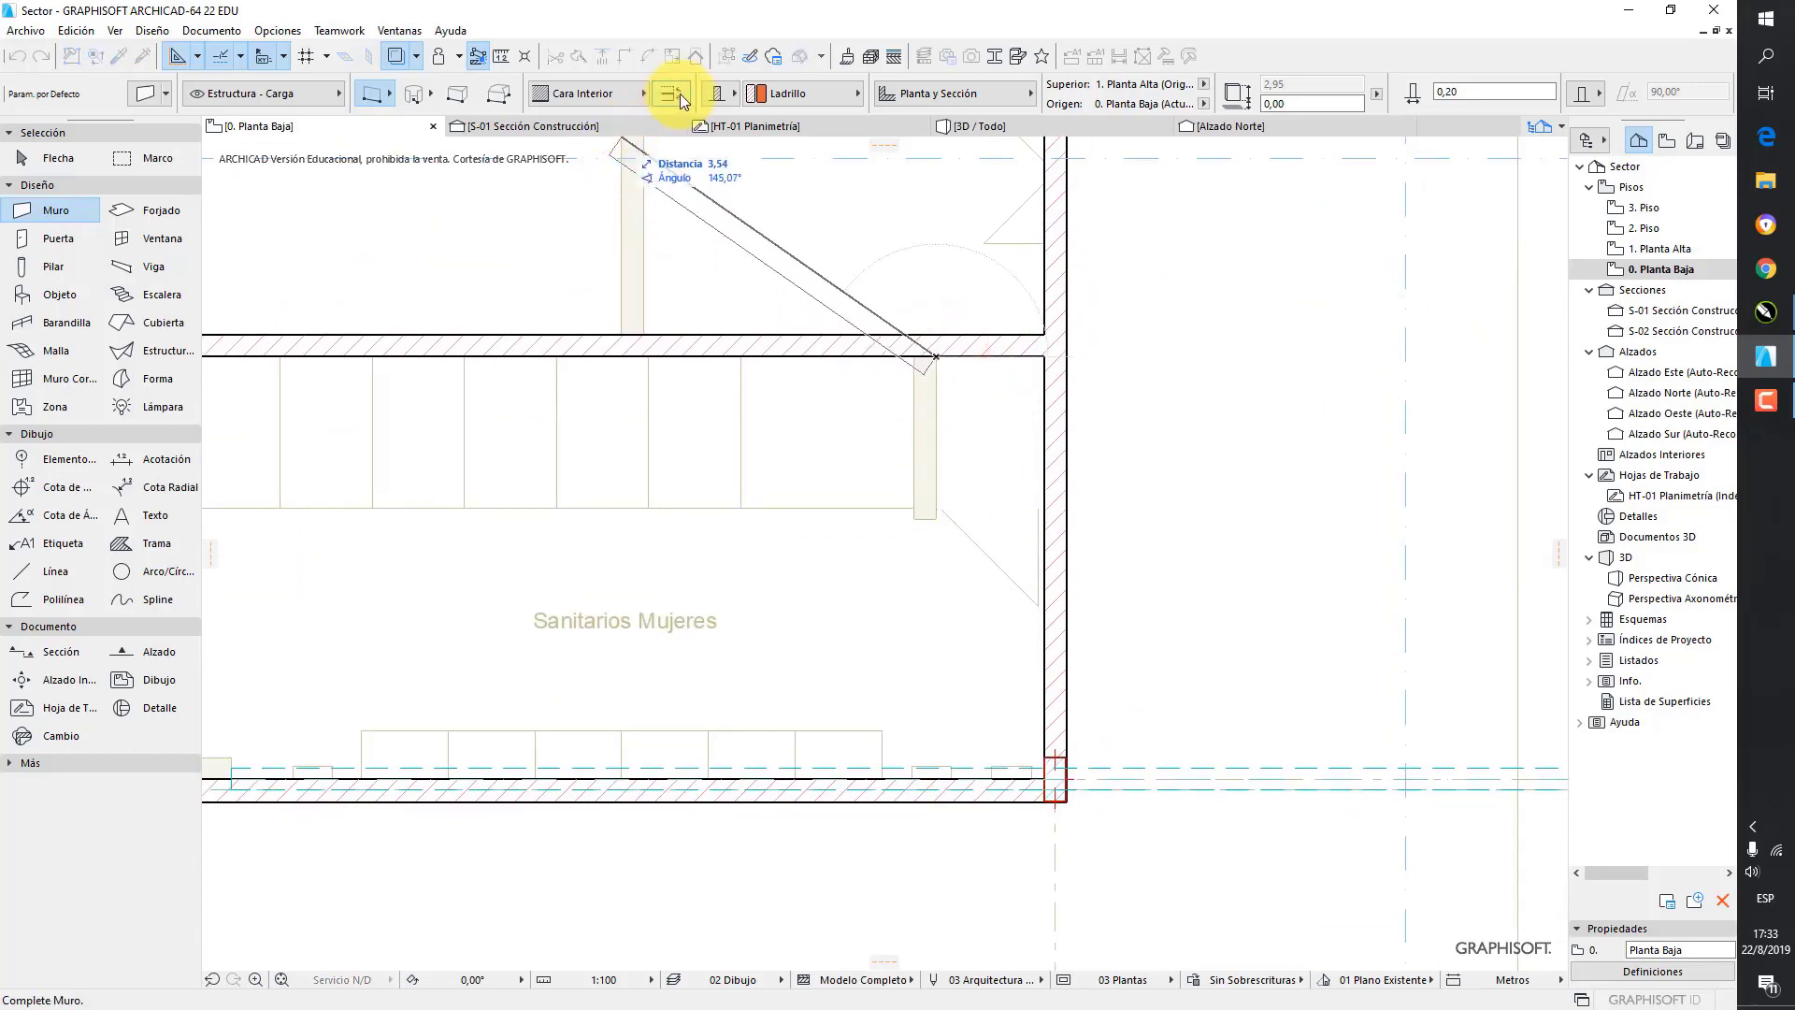
{"action": "left_click", "coordinate": [928, 514]}
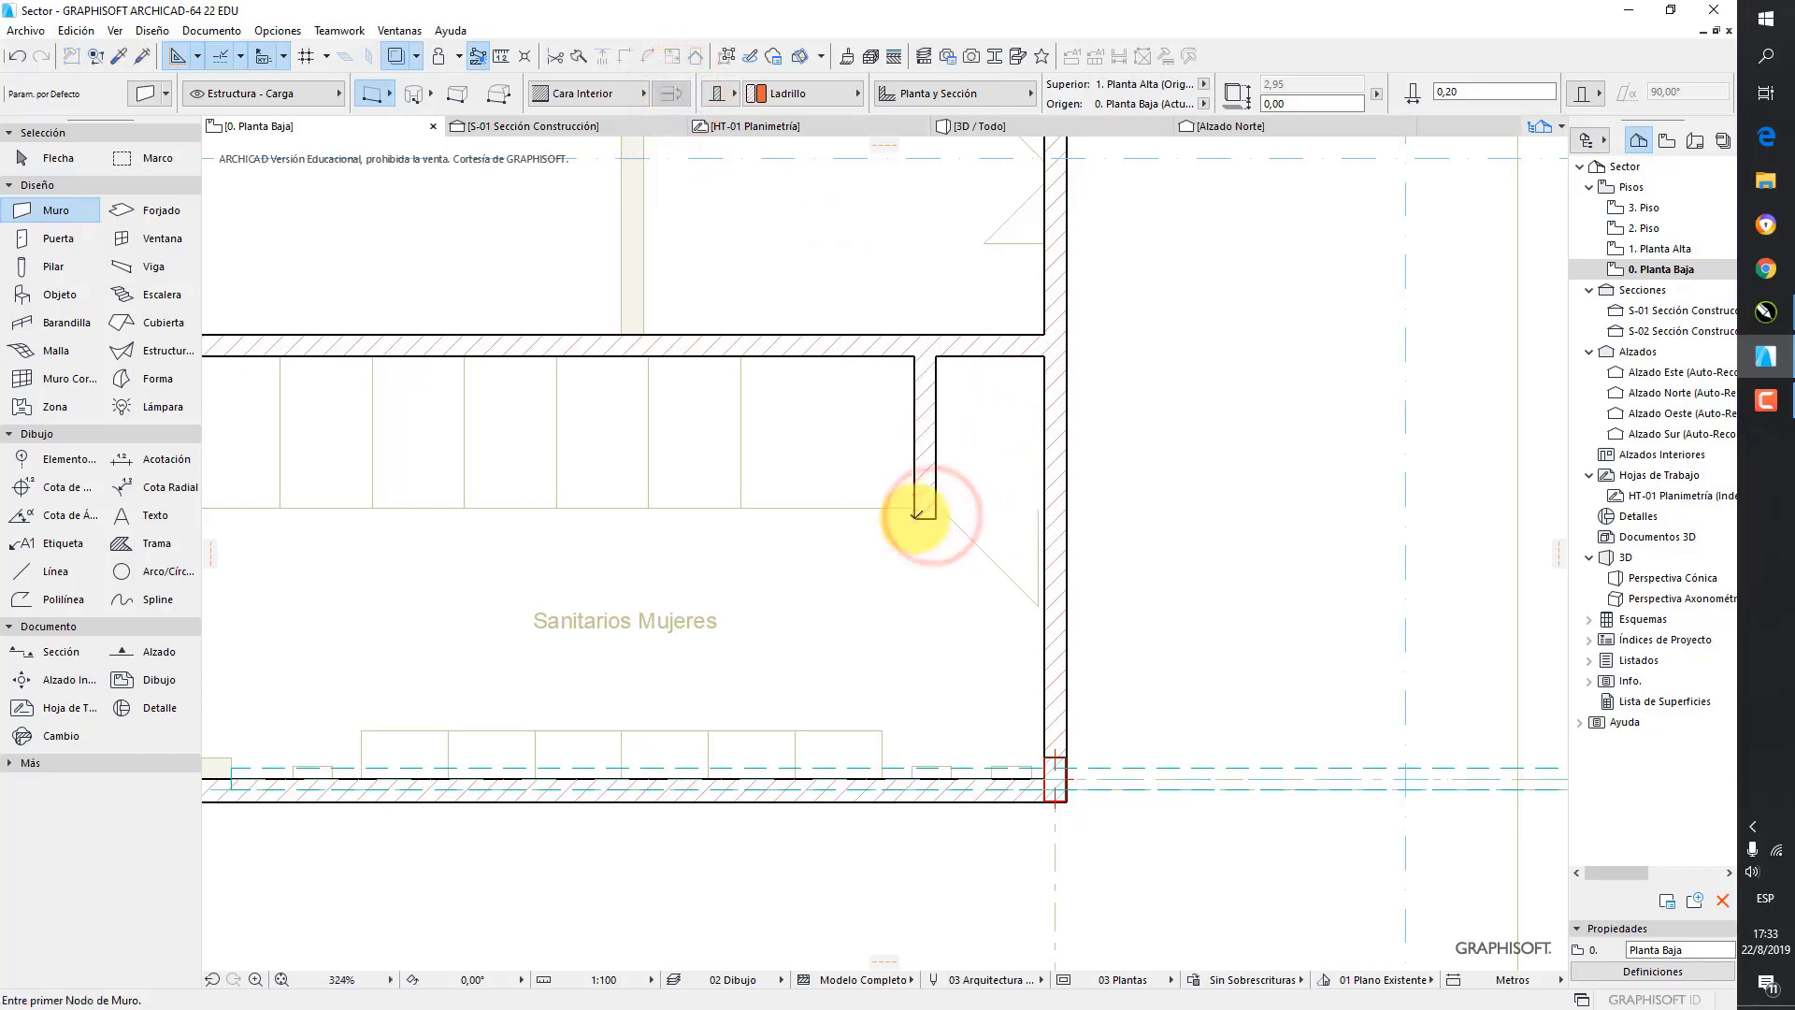
{"action": "left_click", "coordinate": [913, 517]}
{"action": "left_click", "coordinate": [669, 93]}
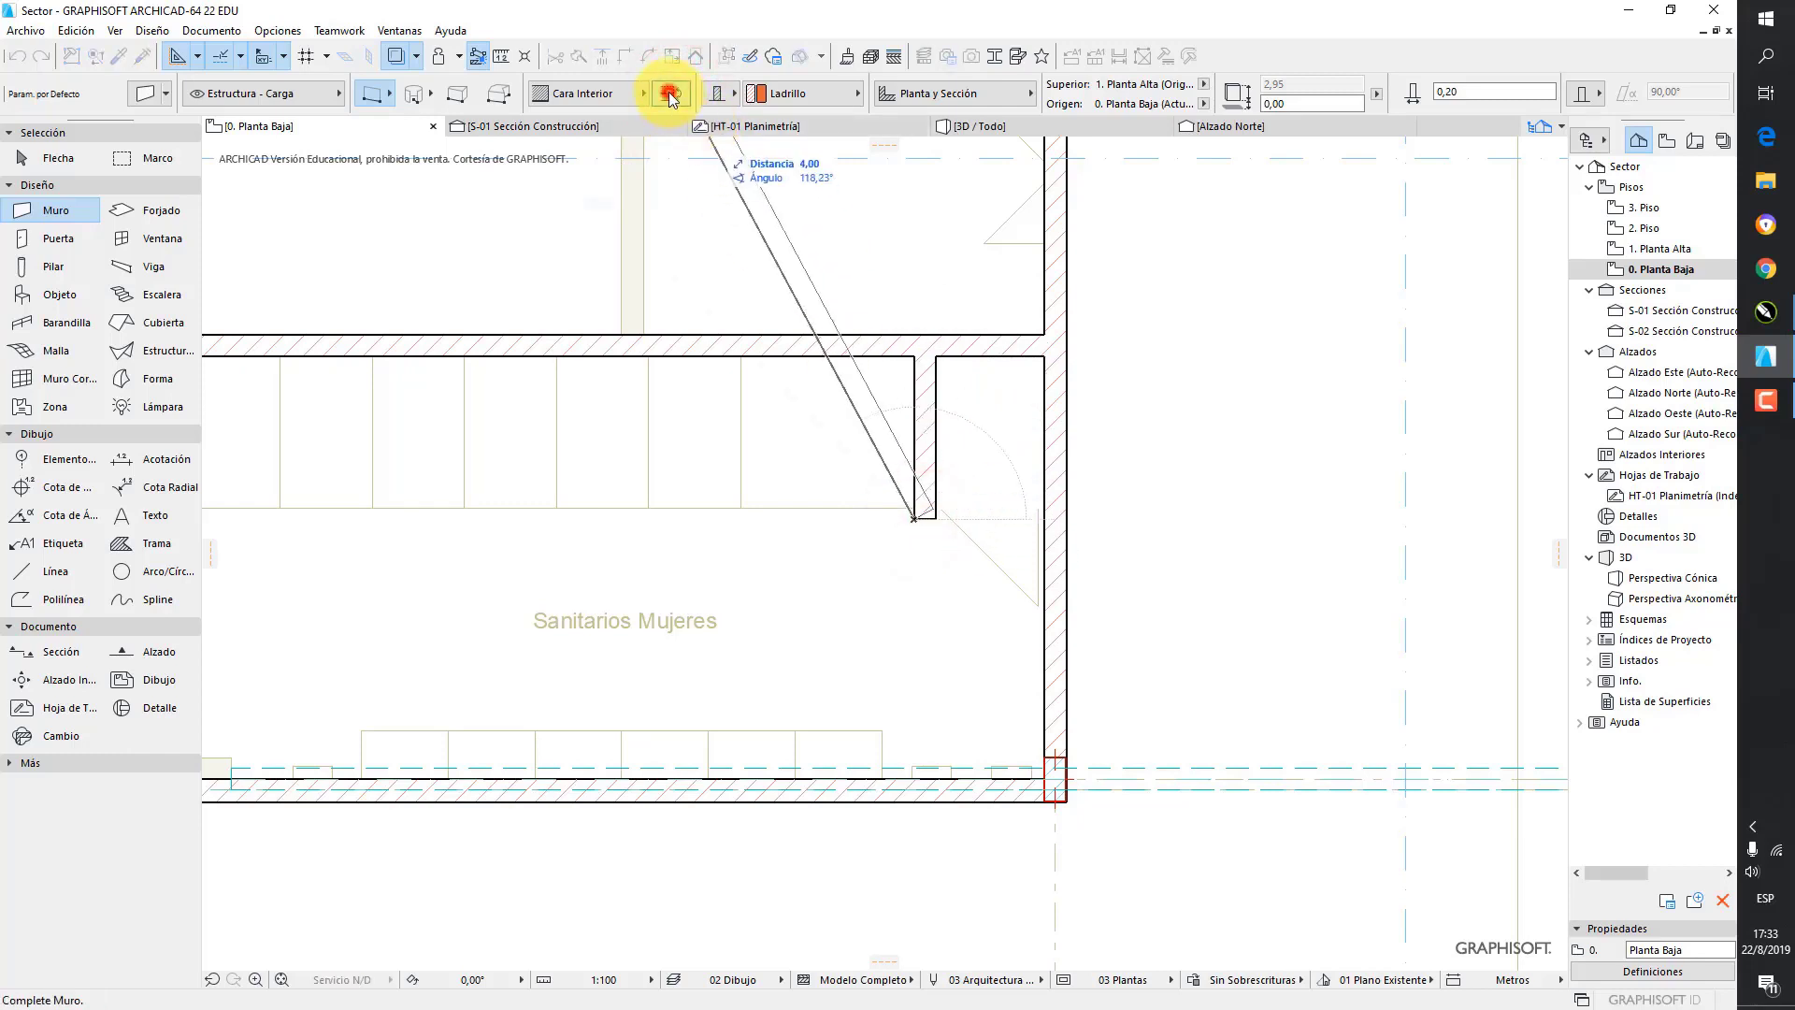
{"action": "left_click", "coordinate": [1055, 513]}
- Draw a wall along the traced partition beside Administración, from the Sanitarios Mujeres wall up to the stair area, flipped about its reference line
{"action": "scroll", "coordinate": [982, 505], "scroll_direction": "down", "scroll_amount": 3}
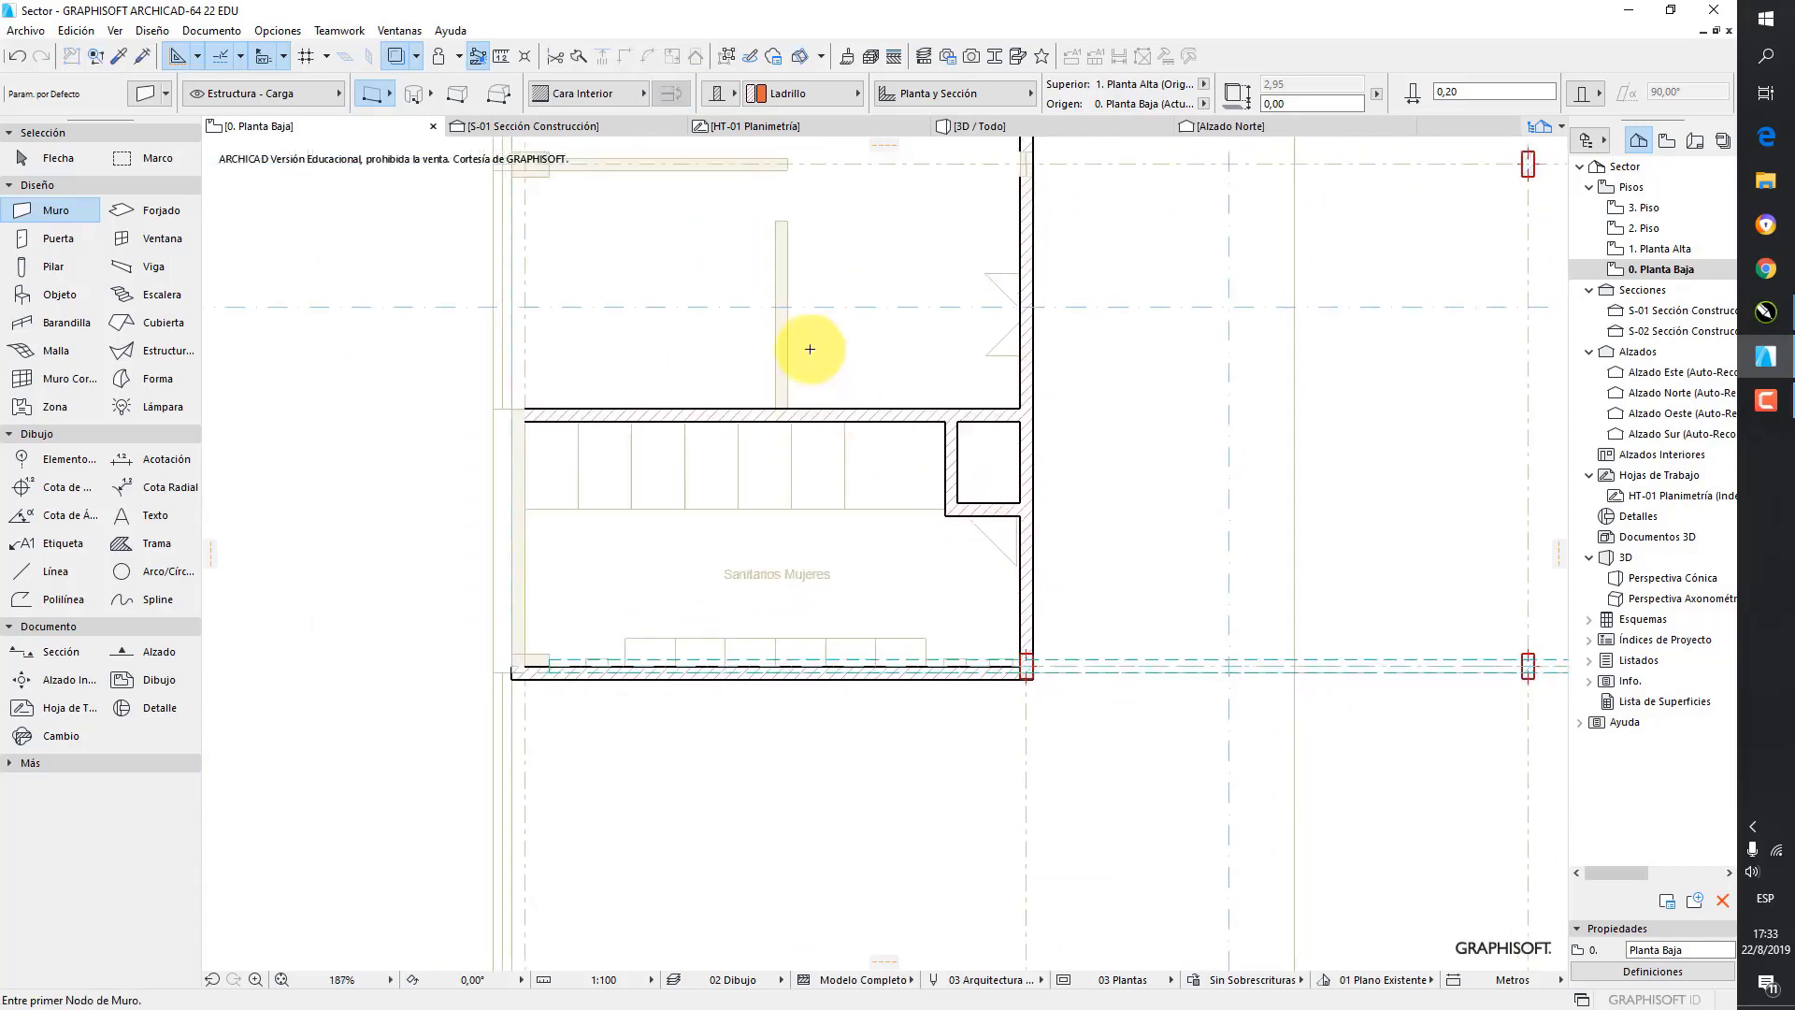
{"action": "middle_click_drag", "start_coordinate": [809, 349], "coordinate": [826, 593]}
{"action": "scroll", "coordinate": [821, 633], "scroll_direction": "up", "scroll_amount": 2}
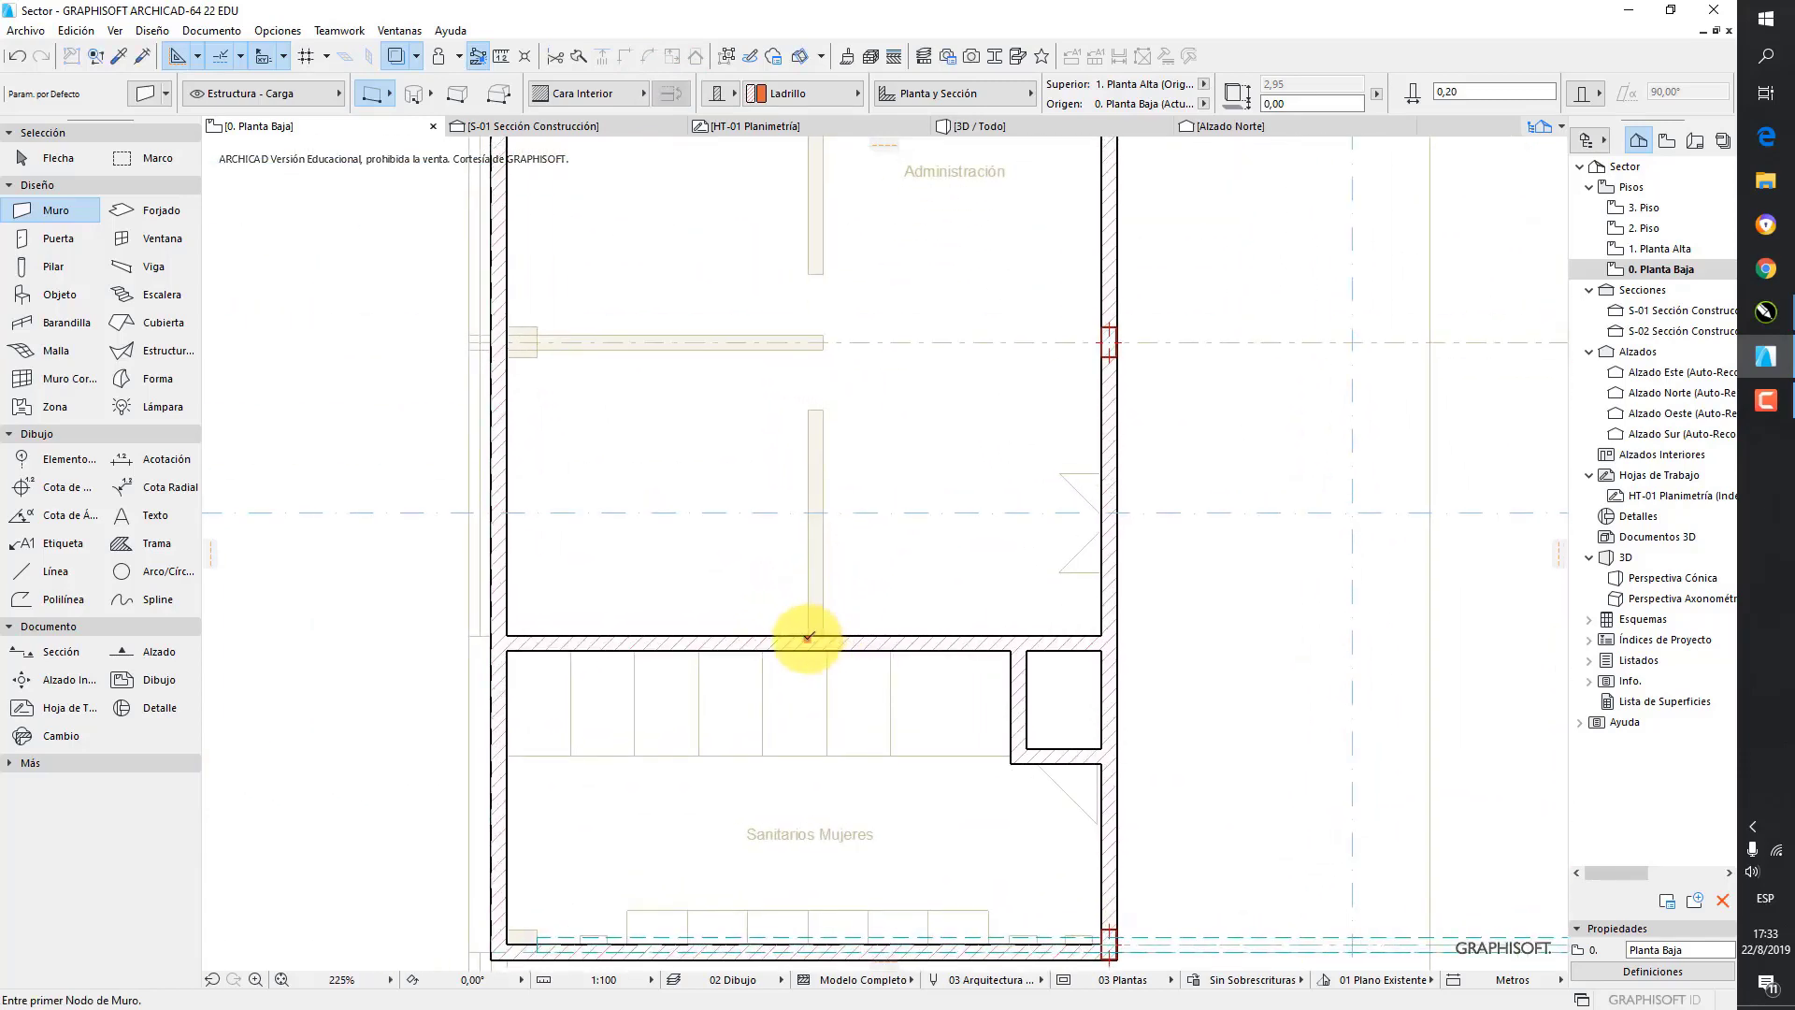
{"action": "left_click", "coordinate": [808, 637]}
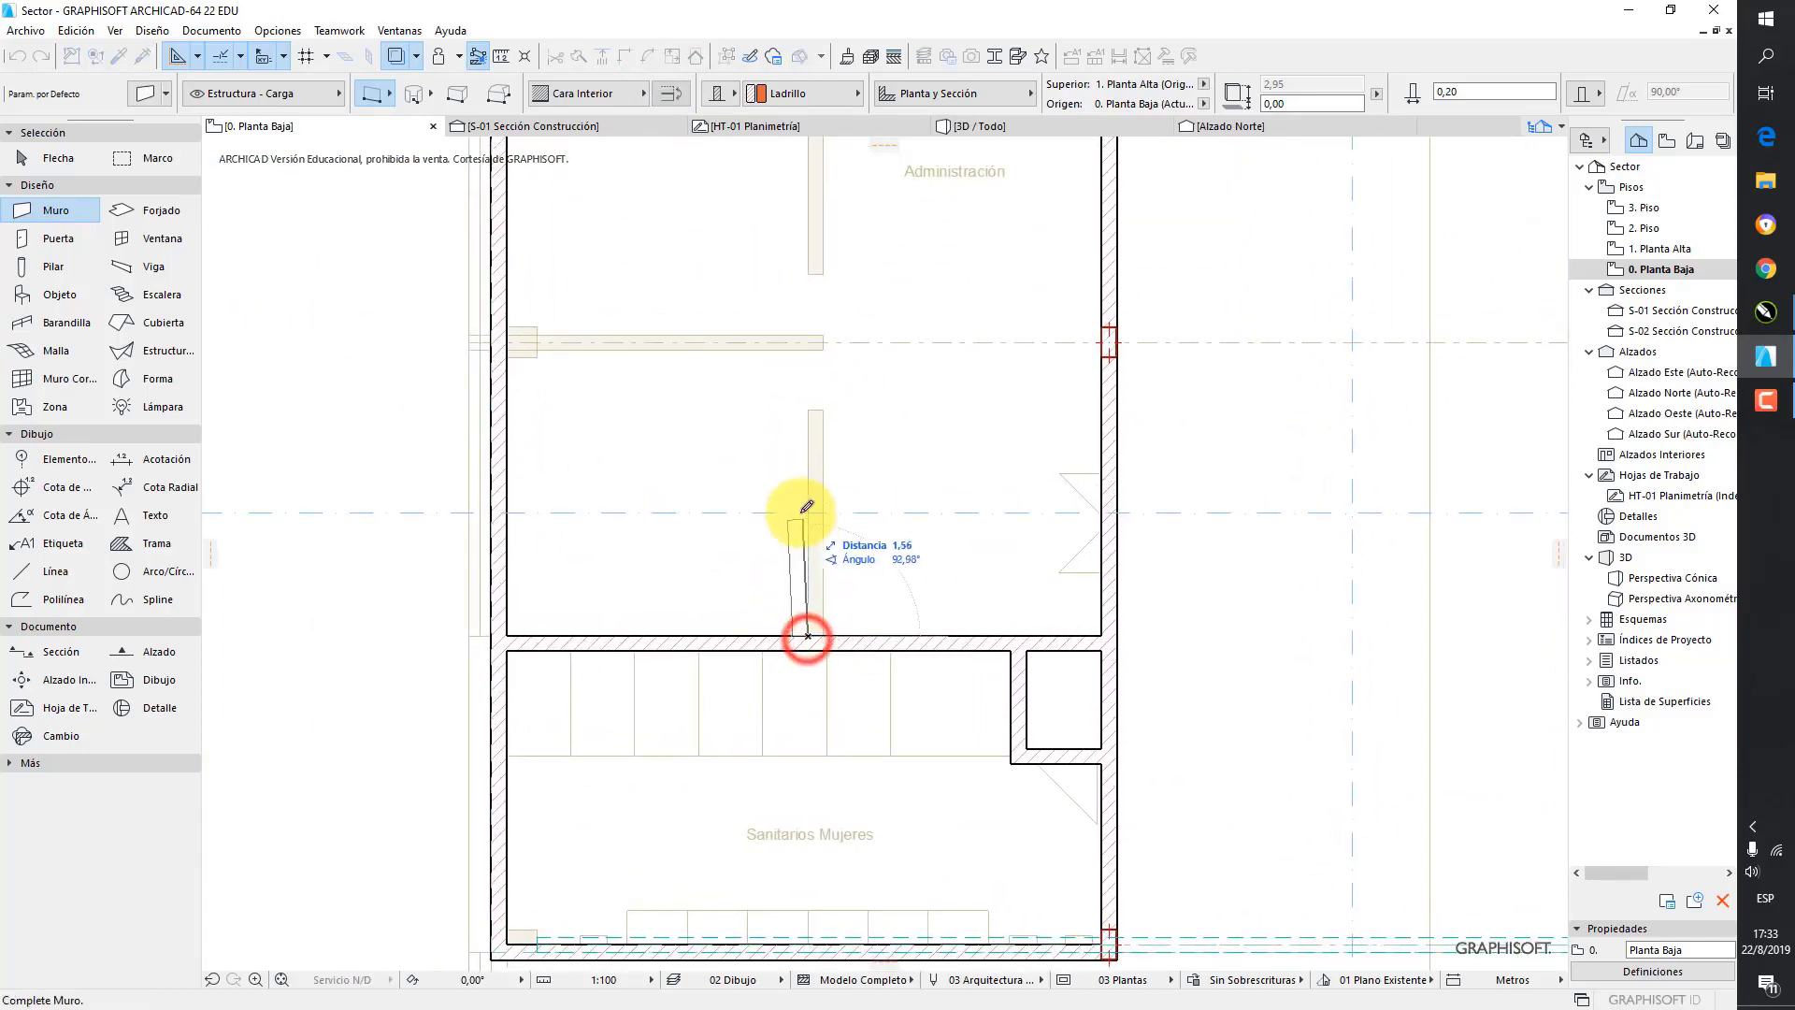
{"action": "left_click", "coordinate": [669, 94]}
{"action": "middle_click_drag", "start_coordinate": [760, 289], "coordinate": [813, 469]}
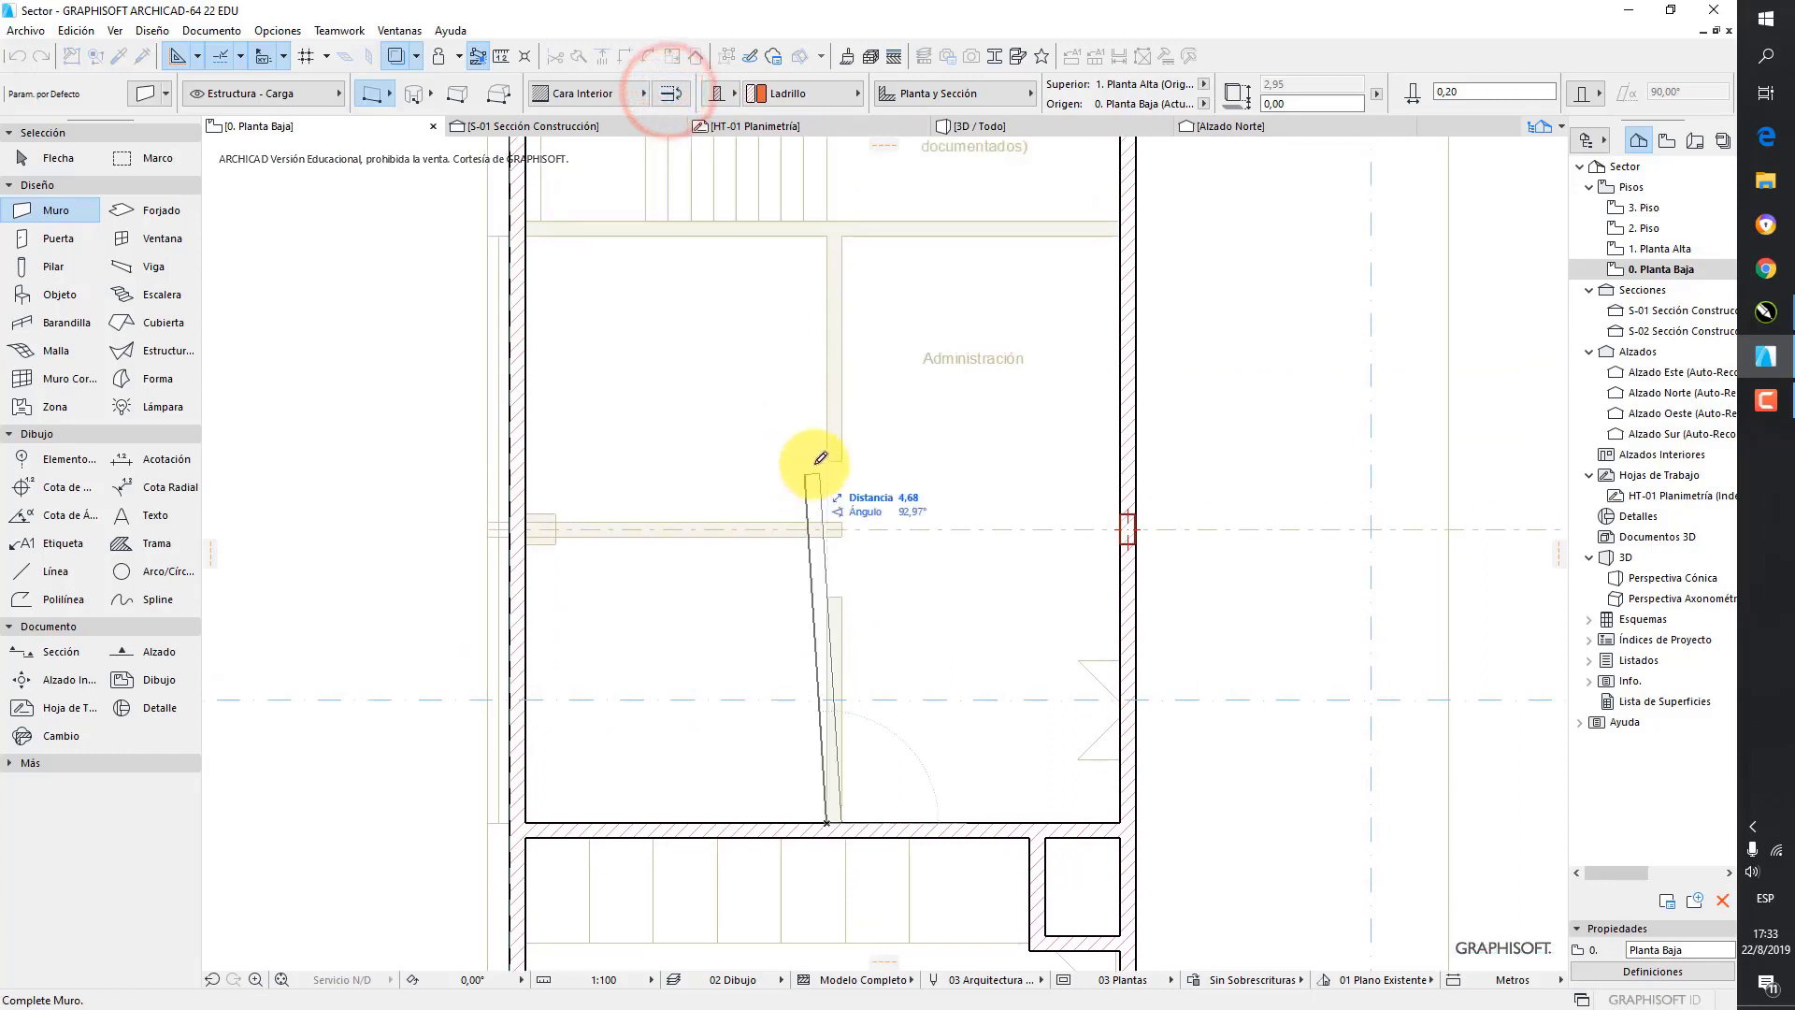
{"action": "left_click", "coordinate": [833, 228]}
- Draw a cross wall between the side walls above Administración and another over the traced partition dividing the rooms to its left
{"action": "left_click", "coordinate": [524, 235]}
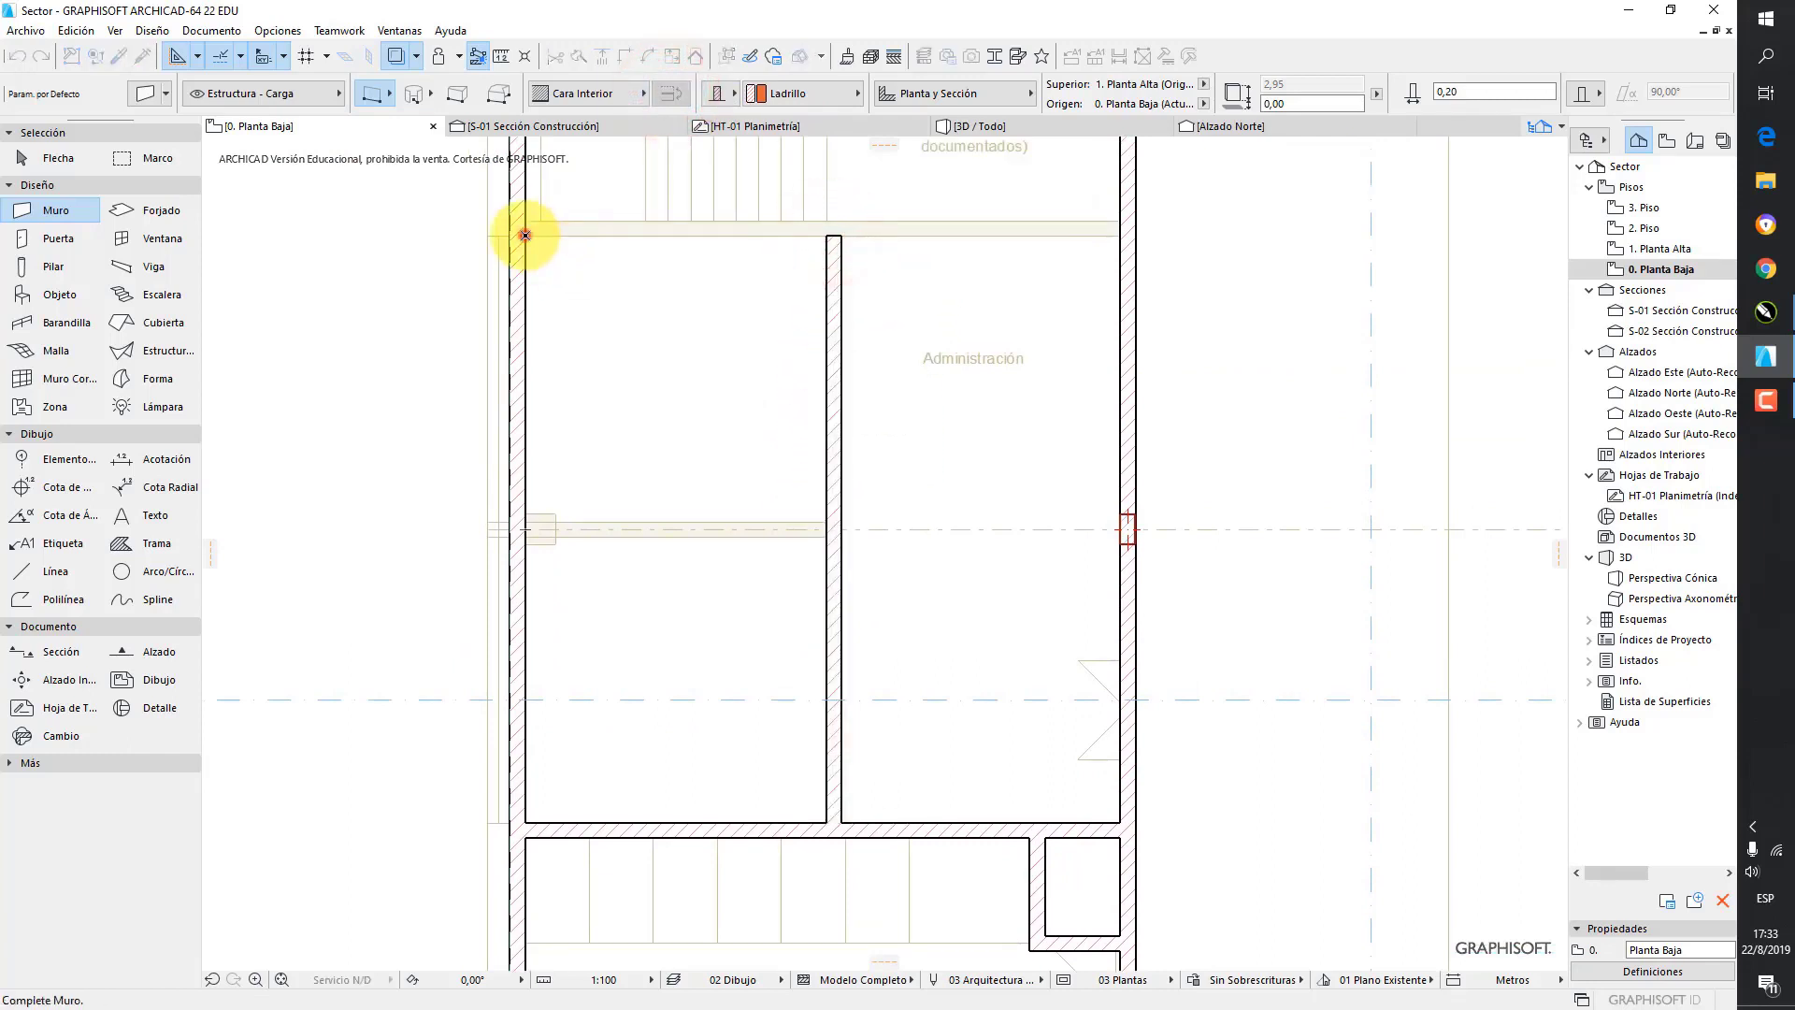
{"action": "left_click", "coordinate": [672, 91]}
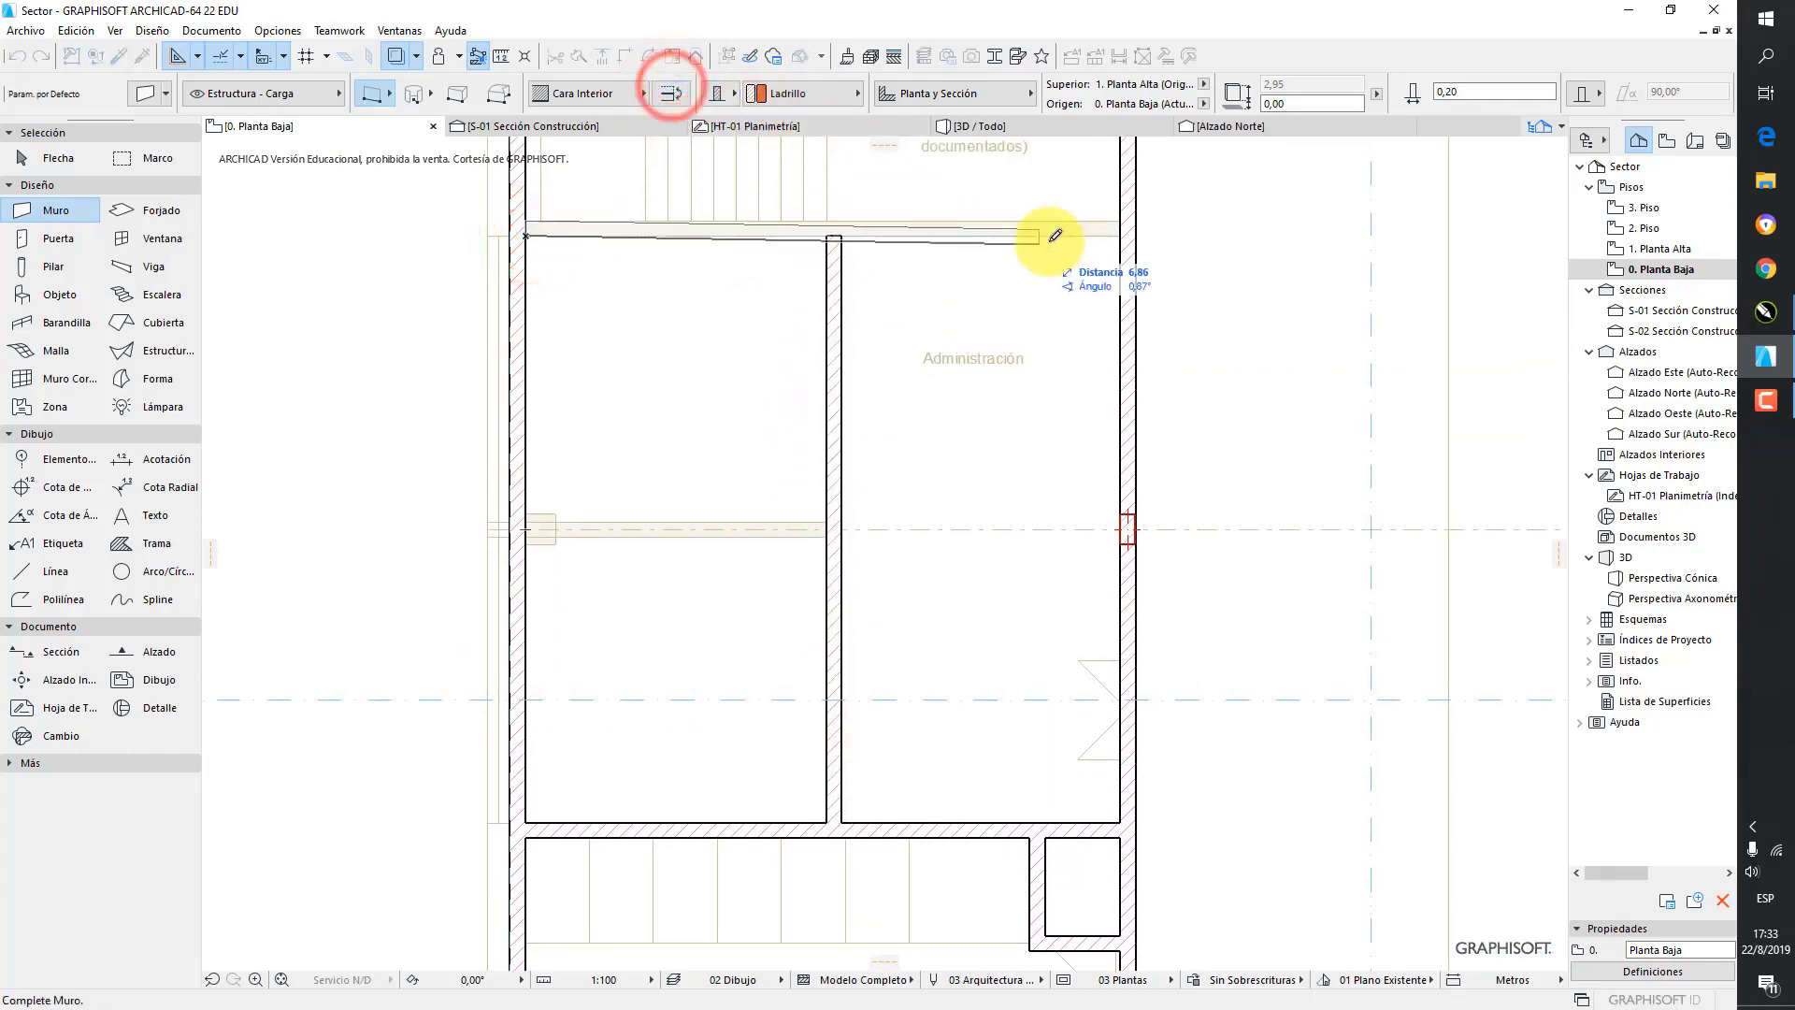
{"action": "left_click", "coordinate": [1136, 228]}
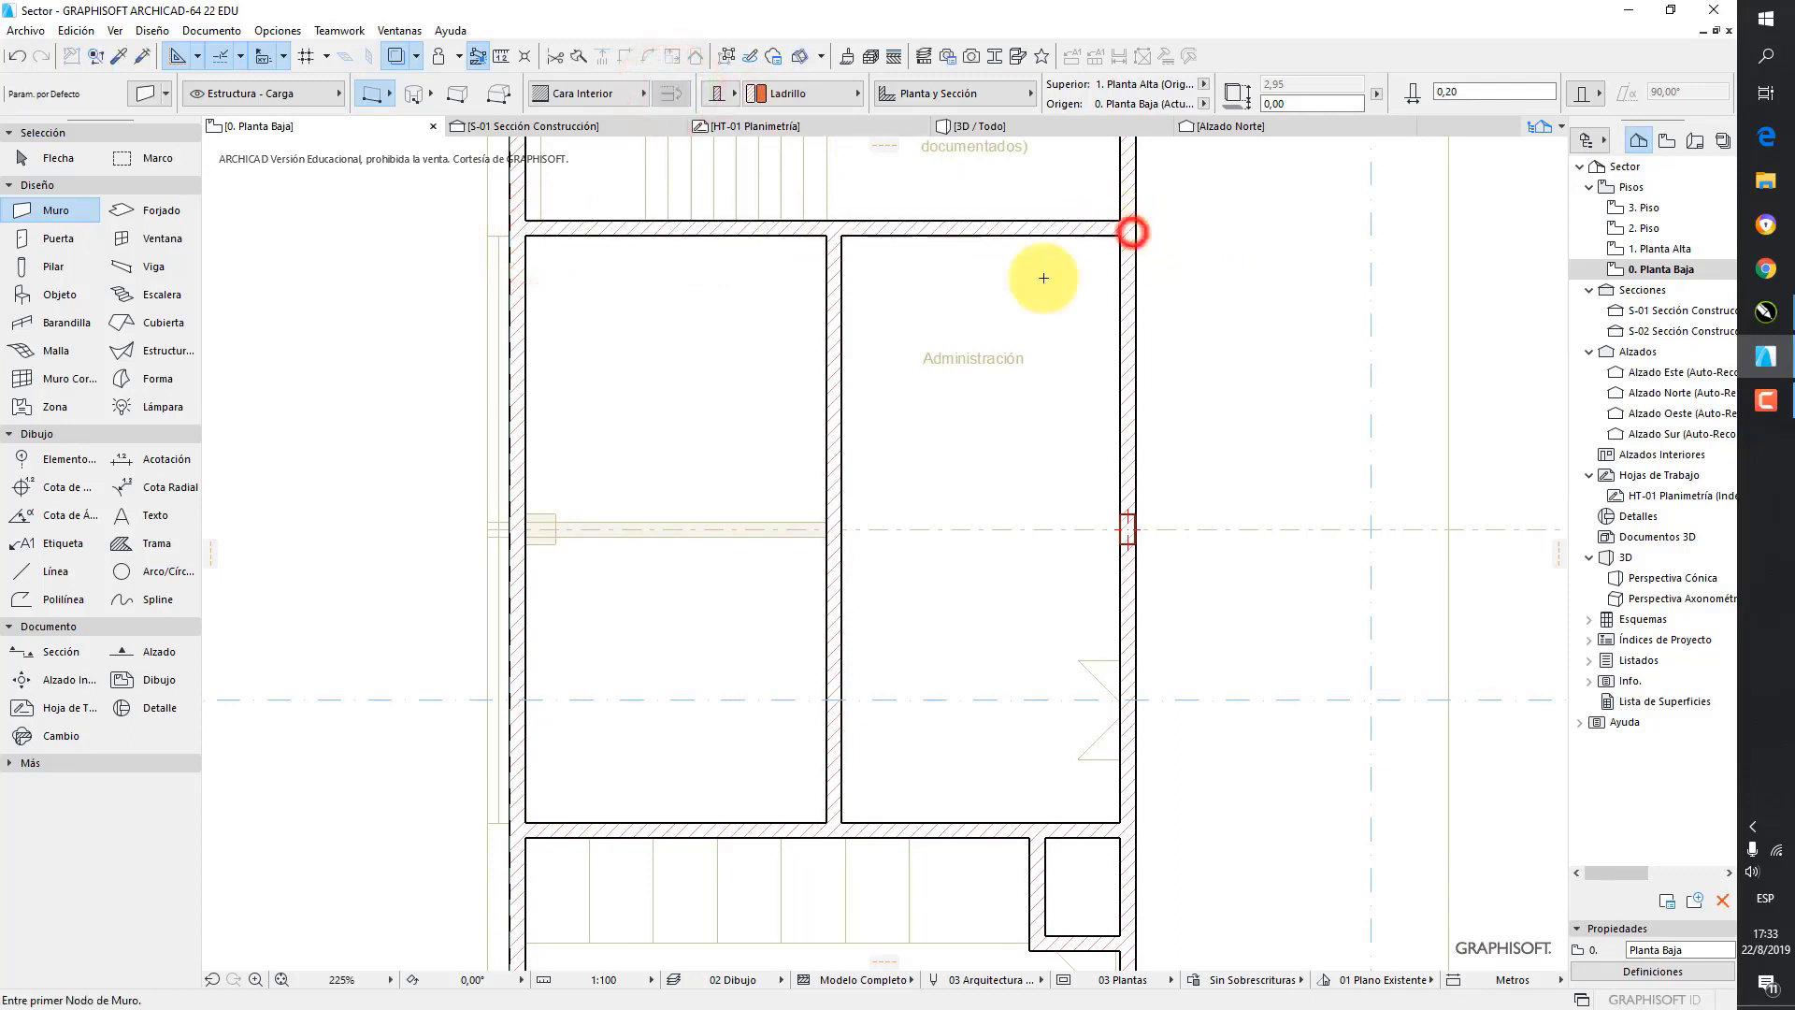
{"action": "left_click", "coordinate": [522, 534]}
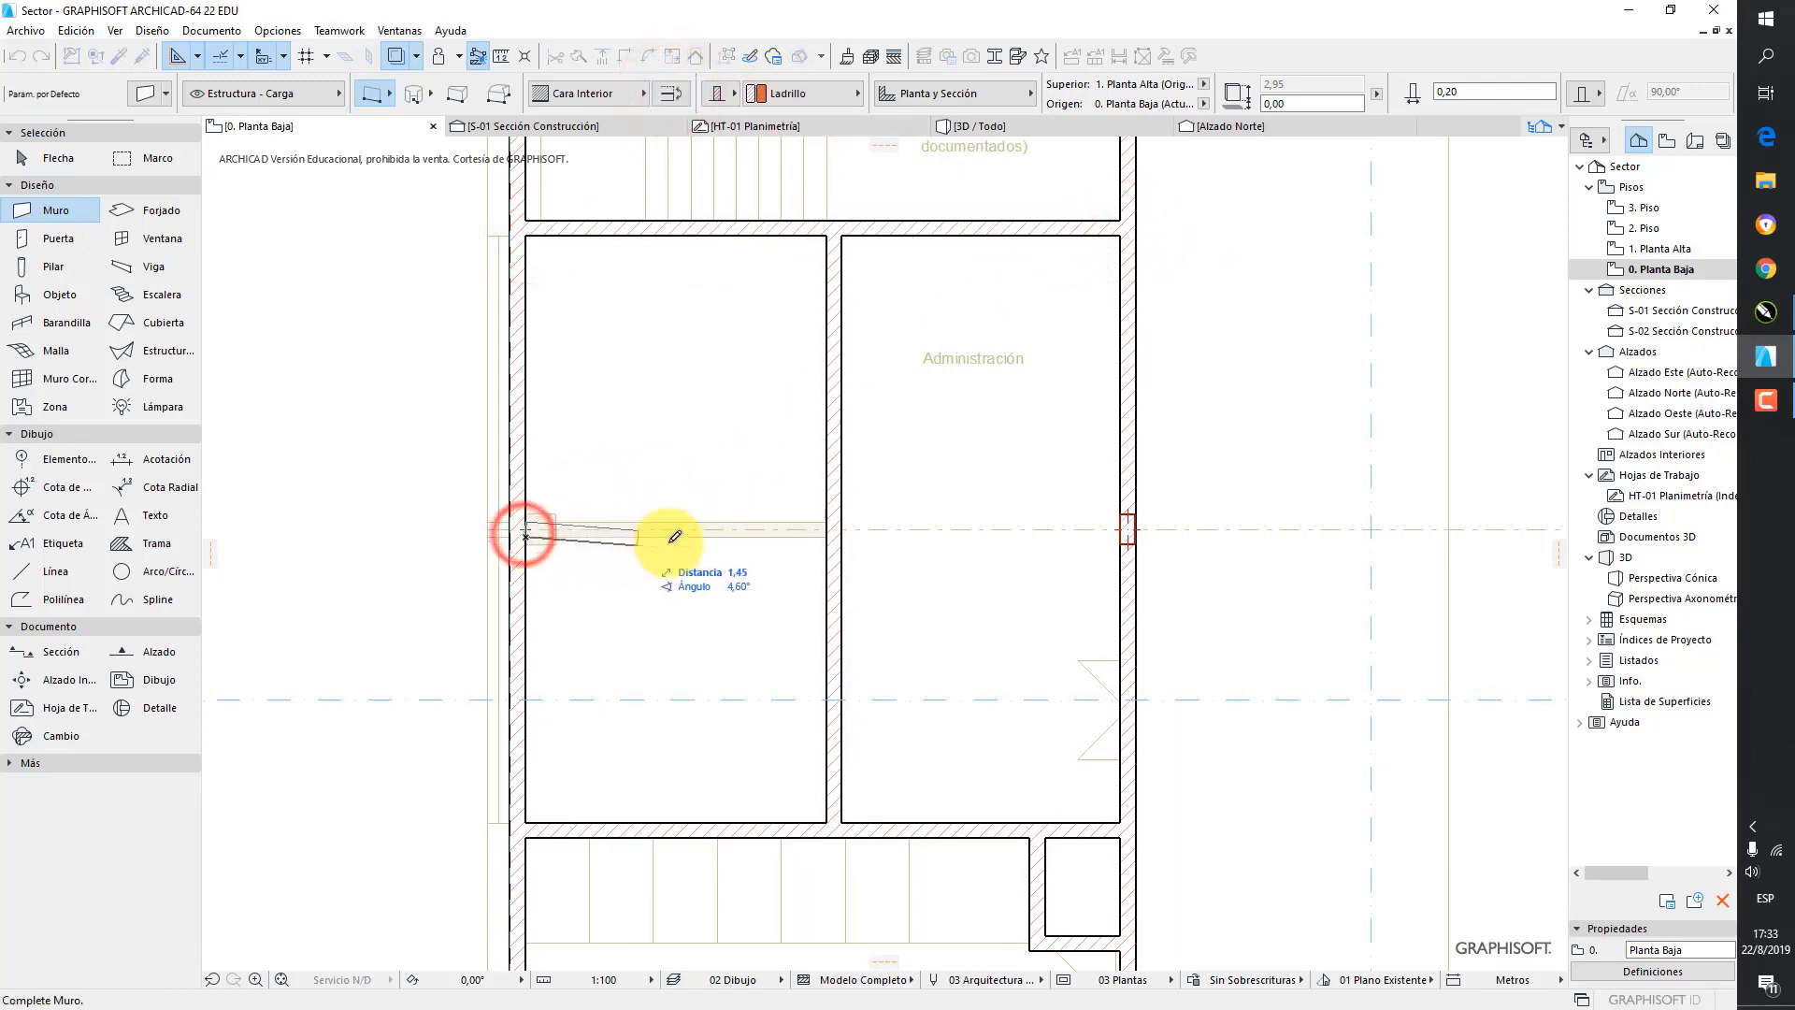
{"action": "left_click", "coordinate": [840, 529]}
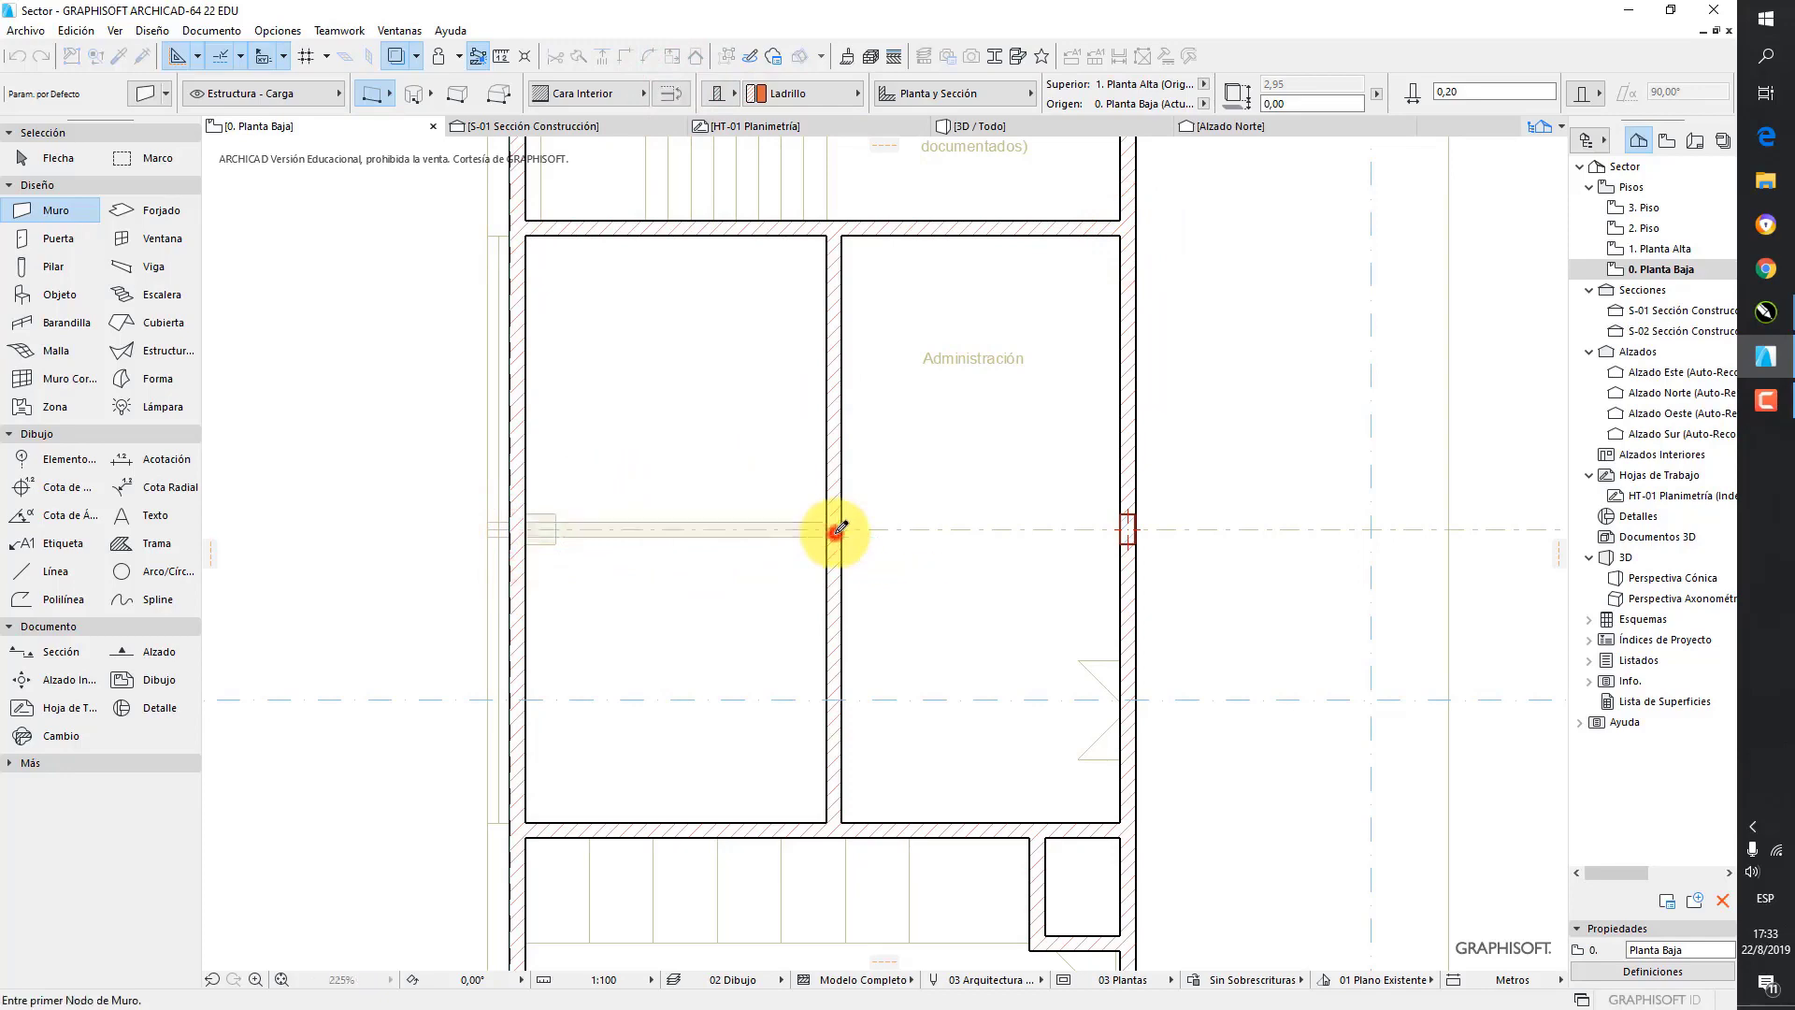
- Draw the short wall beside the stairs and the wall across the Comunicación a subsuelo room from it to the right side wall
{"action": "scroll", "coordinate": [888, 490], "scroll_direction": "down", "scroll_amount": 2}
{"action": "scroll", "coordinate": [787, 402], "scroll_direction": "up", "scroll_amount": 1}
{"action": "scroll", "coordinate": [788, 402], "scroll_direction": "up", "scroll_amount": 2}
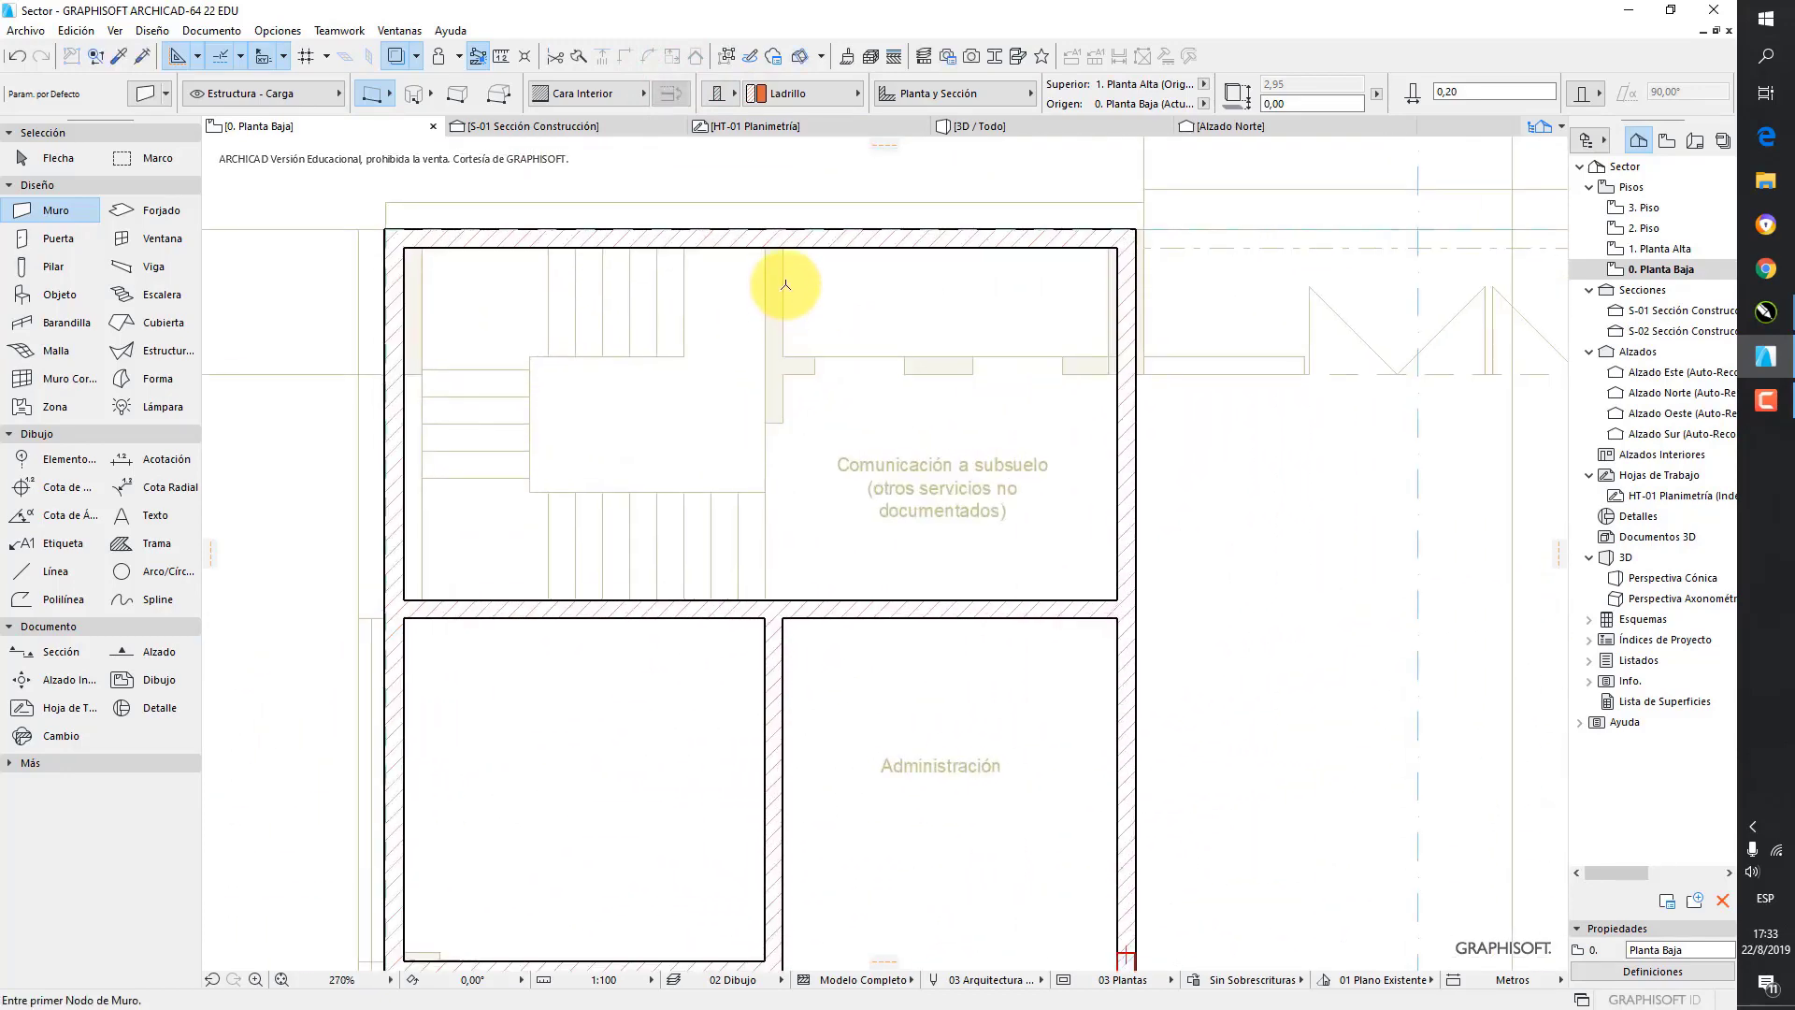
{"action": "left_click", "coordinate": [783, 310]}
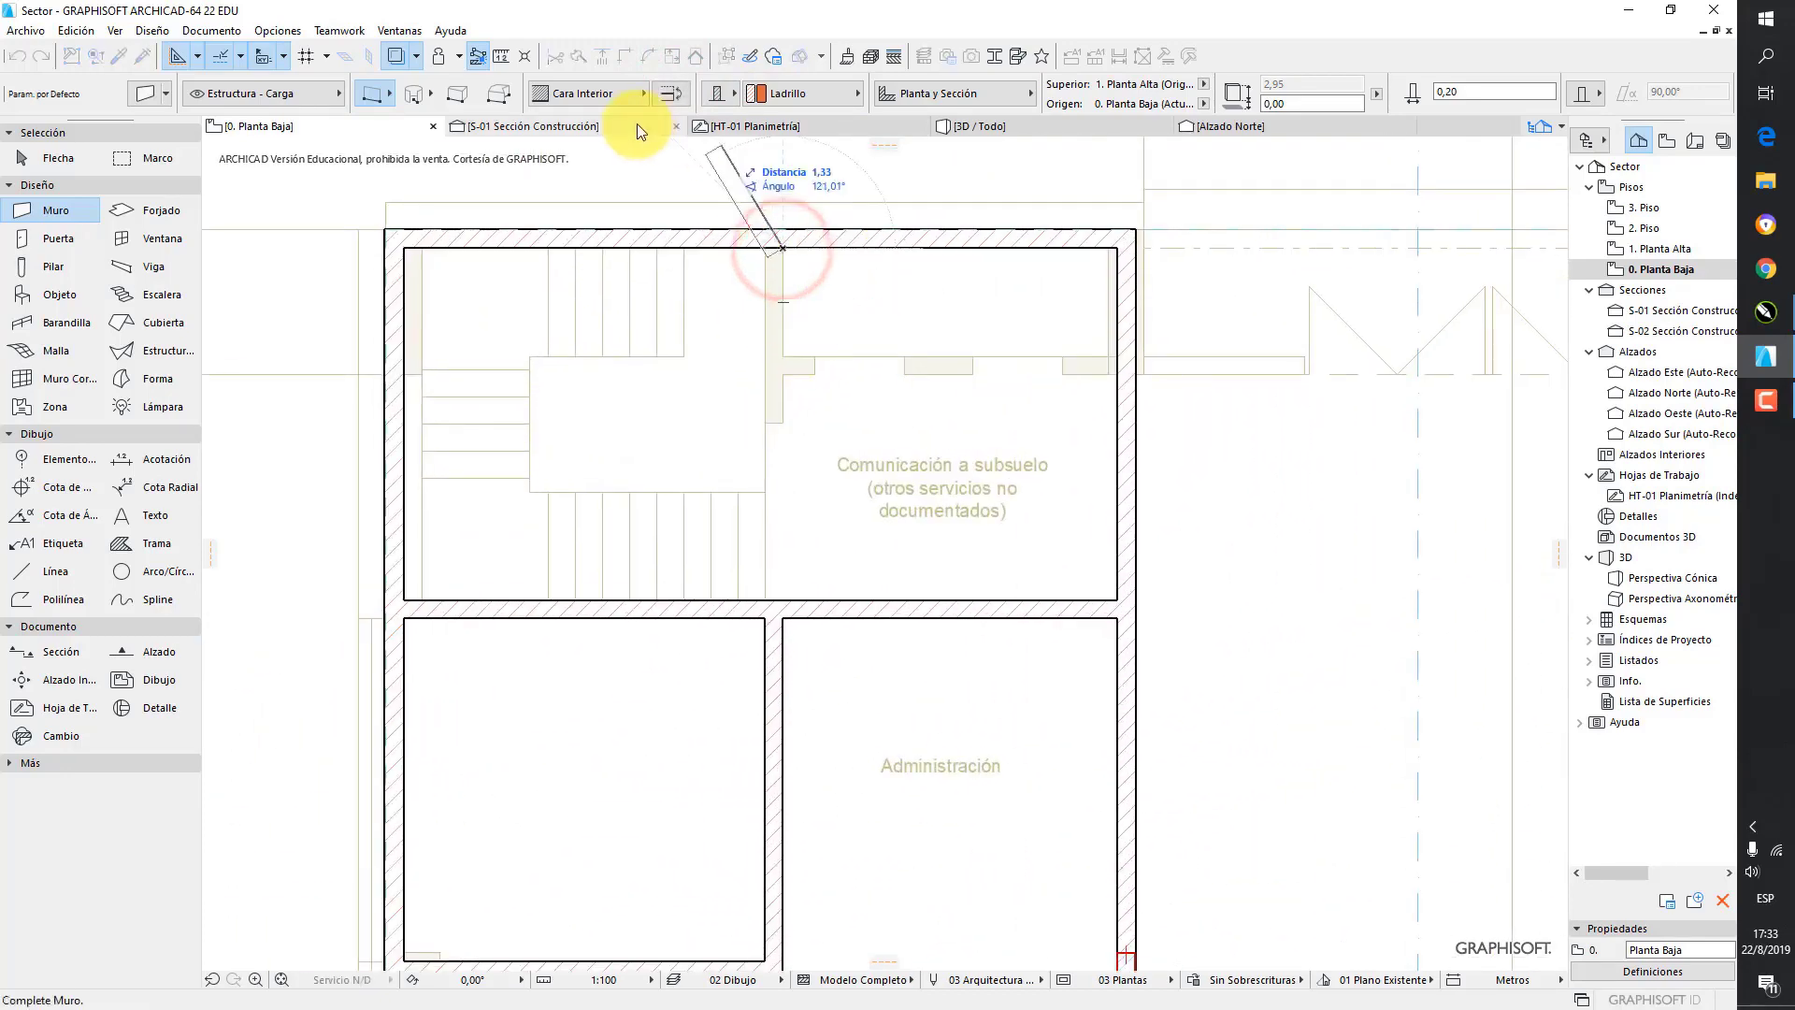
{"action": "left_click", "coordinate": [671, 93]}
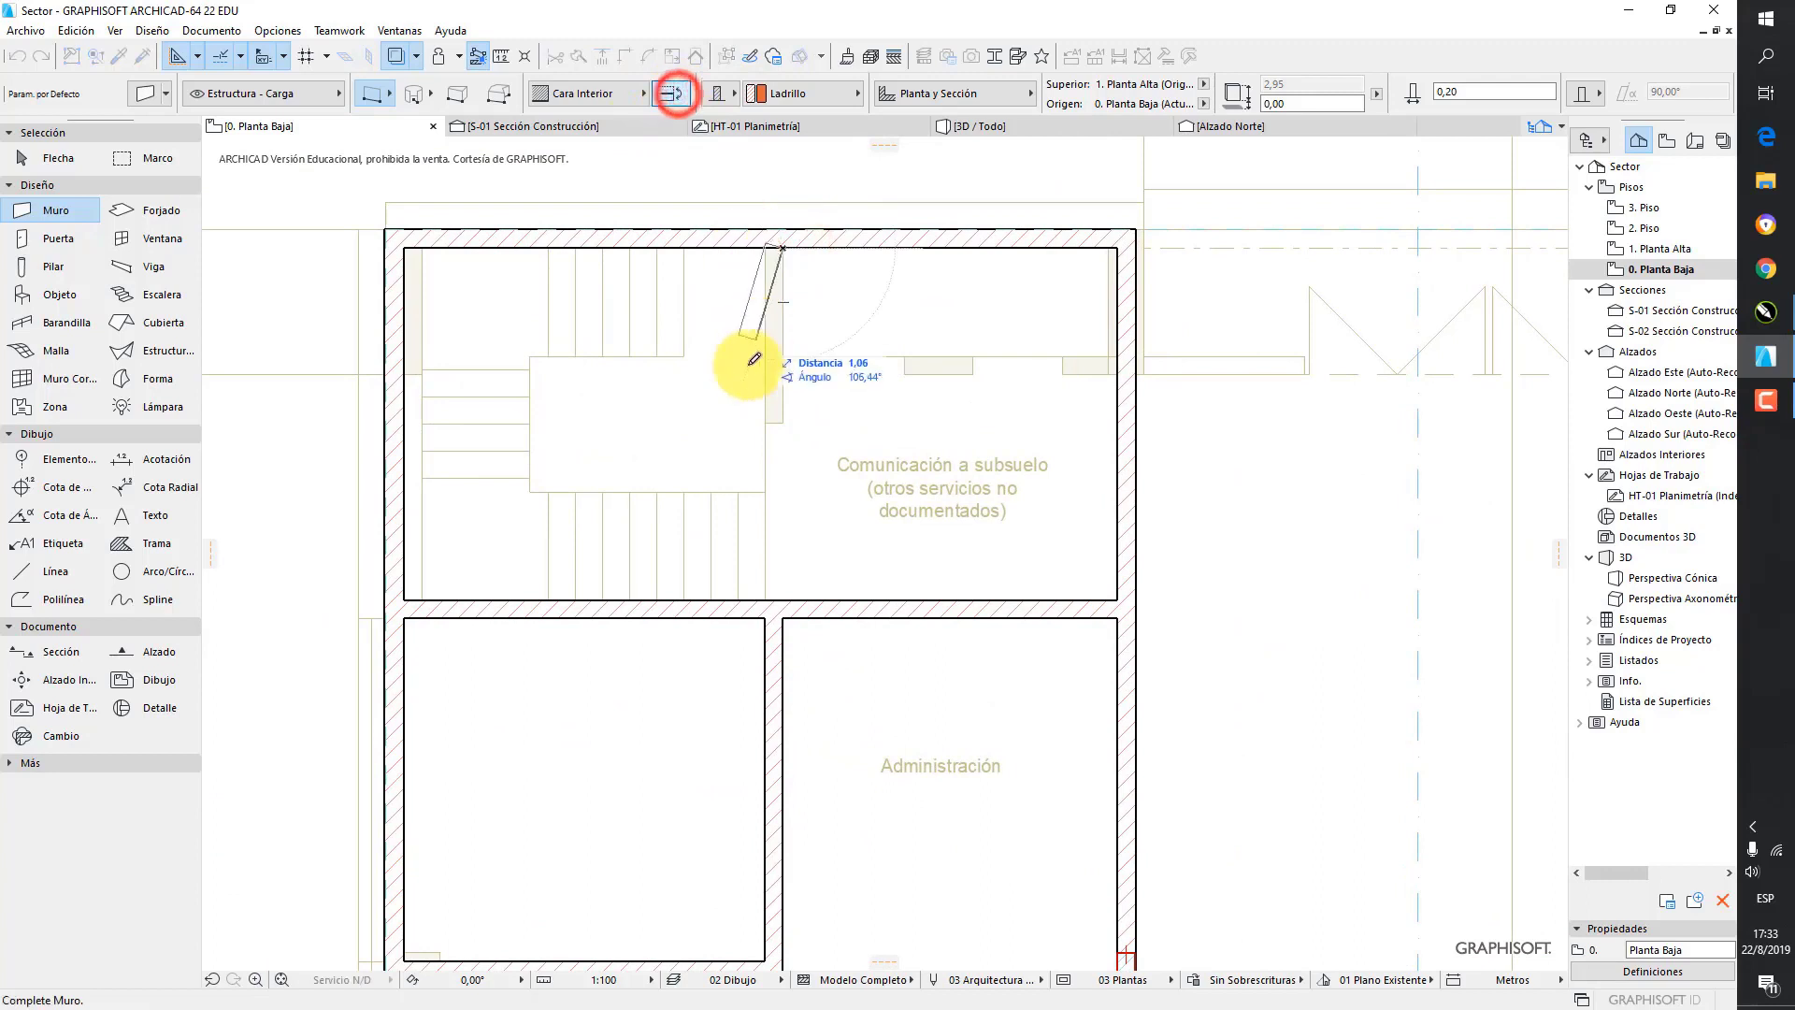
{"action": "left_click", "coordinate": [784, 421]}
{"action": "left_click", "coordinate": [782, 356]}
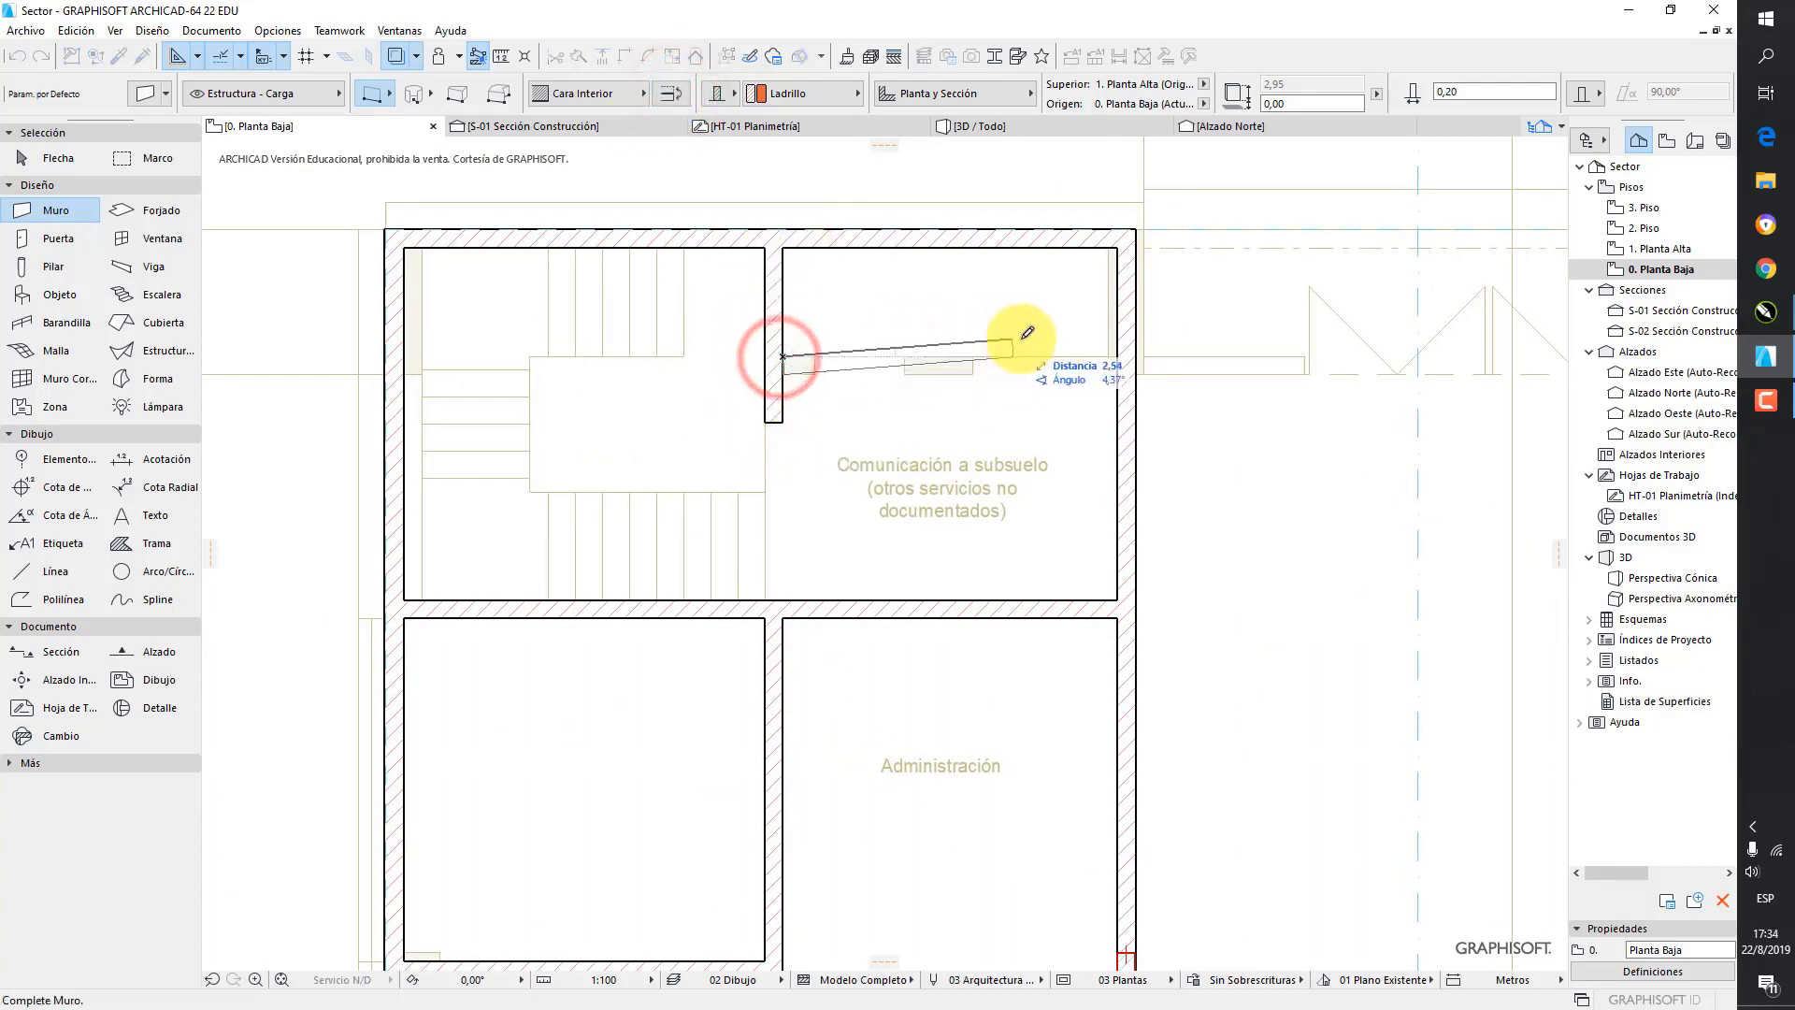
{"action": "left_click", "coordinate": [1134, 356]}
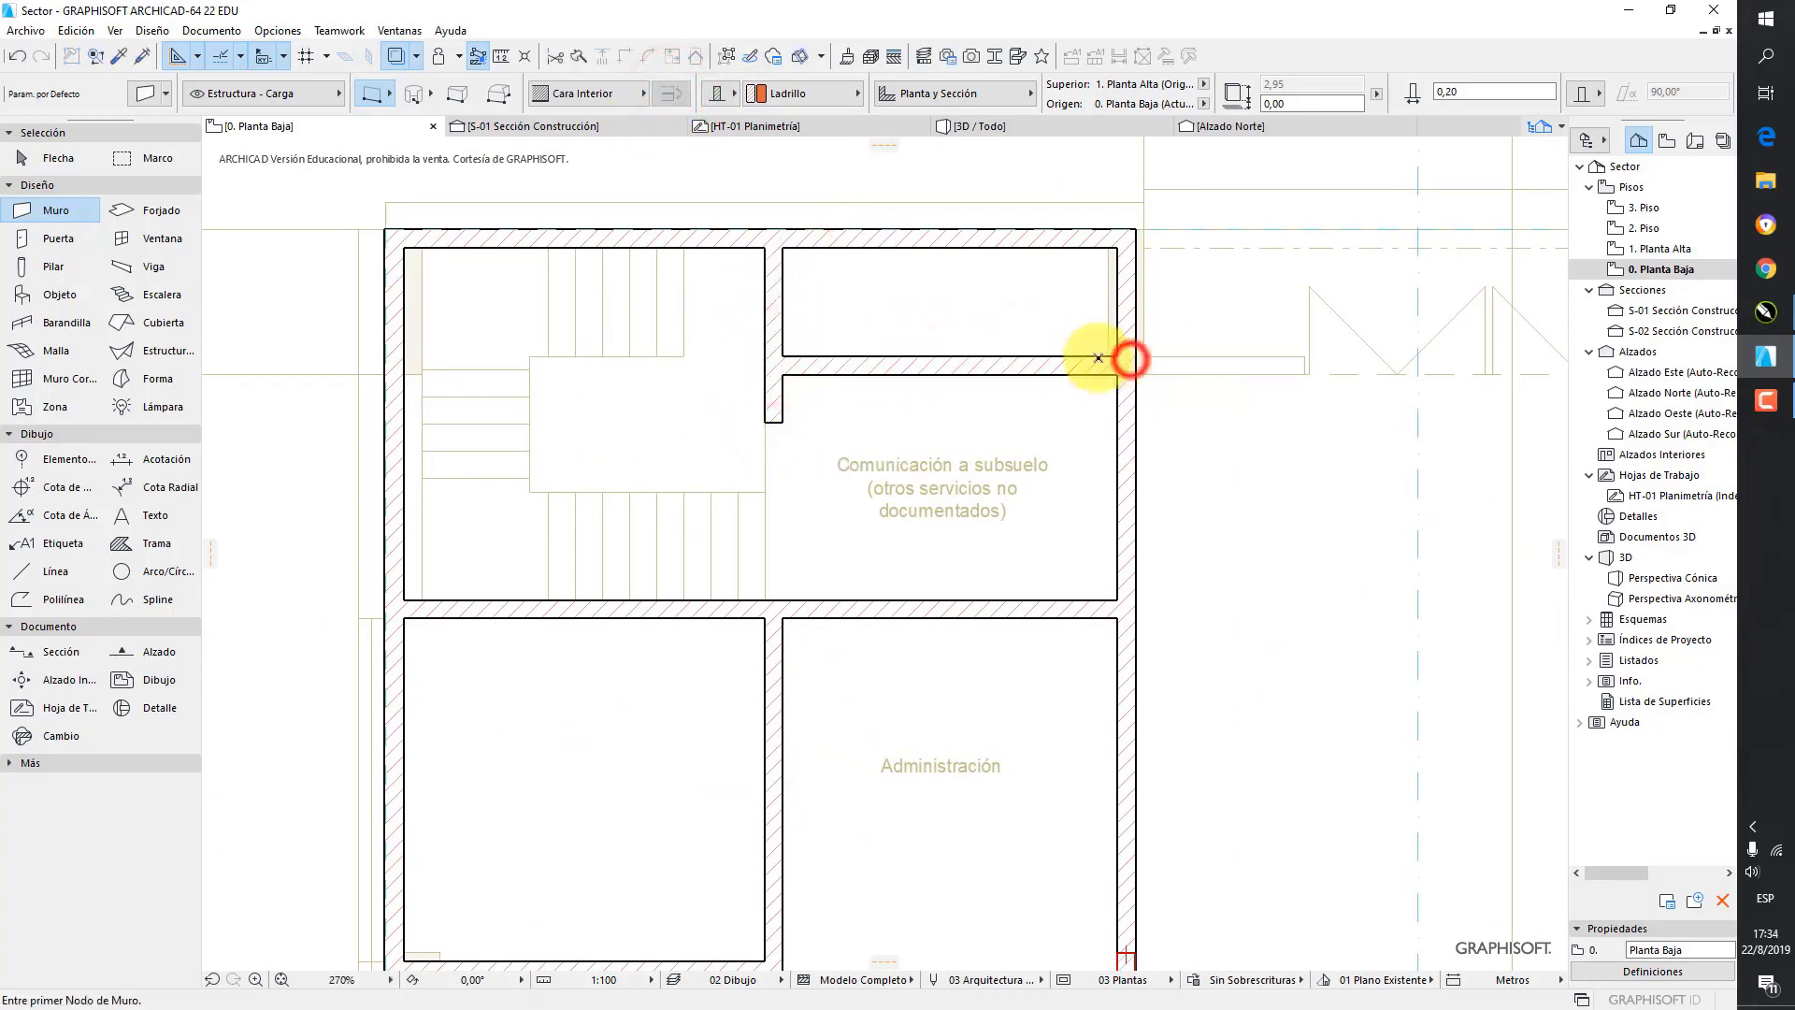
- Place a horizontal guide line across the building just above the central columns and a vertical one between those columns
{"action": "scroll", "coordinate": [925, 359], "scroll_direction": "down", "scroll_amount": 5}
{"action": "middle_click_drag", "start_coordinate": [922, 361], "coordinate": [722, 392]}
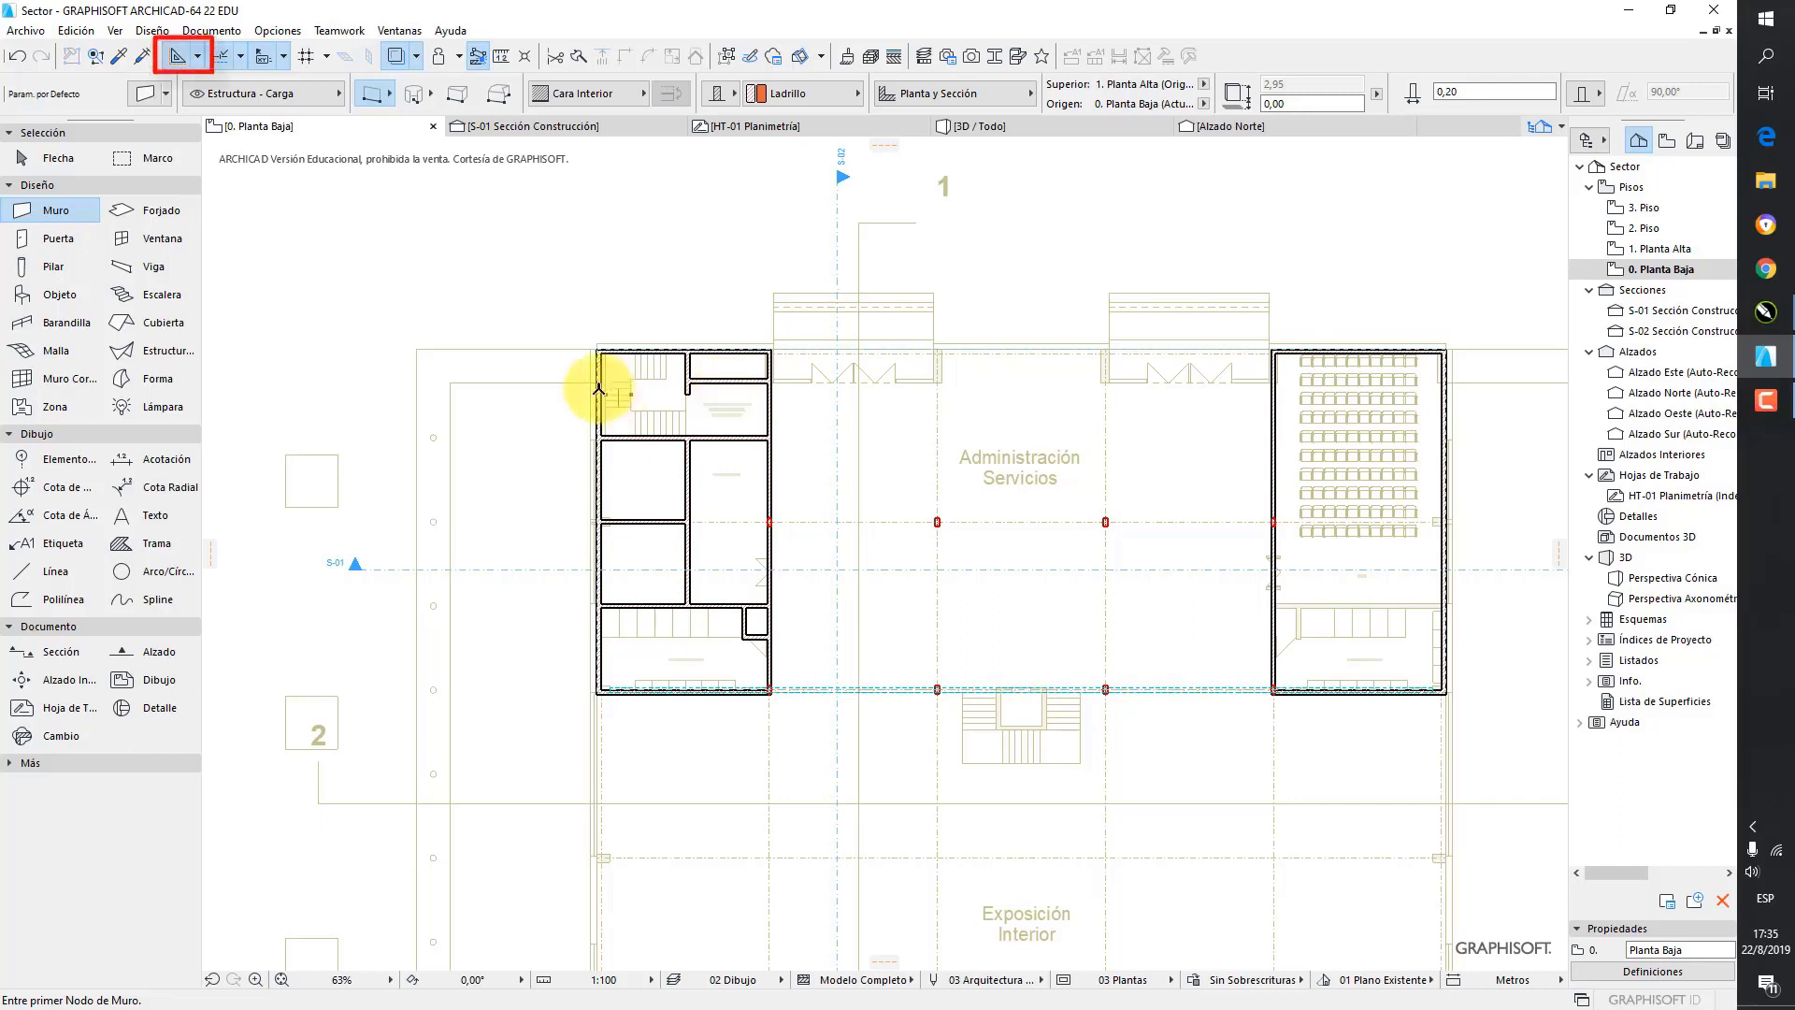
{"action": "left_click", "coordinate": [177, 56]}
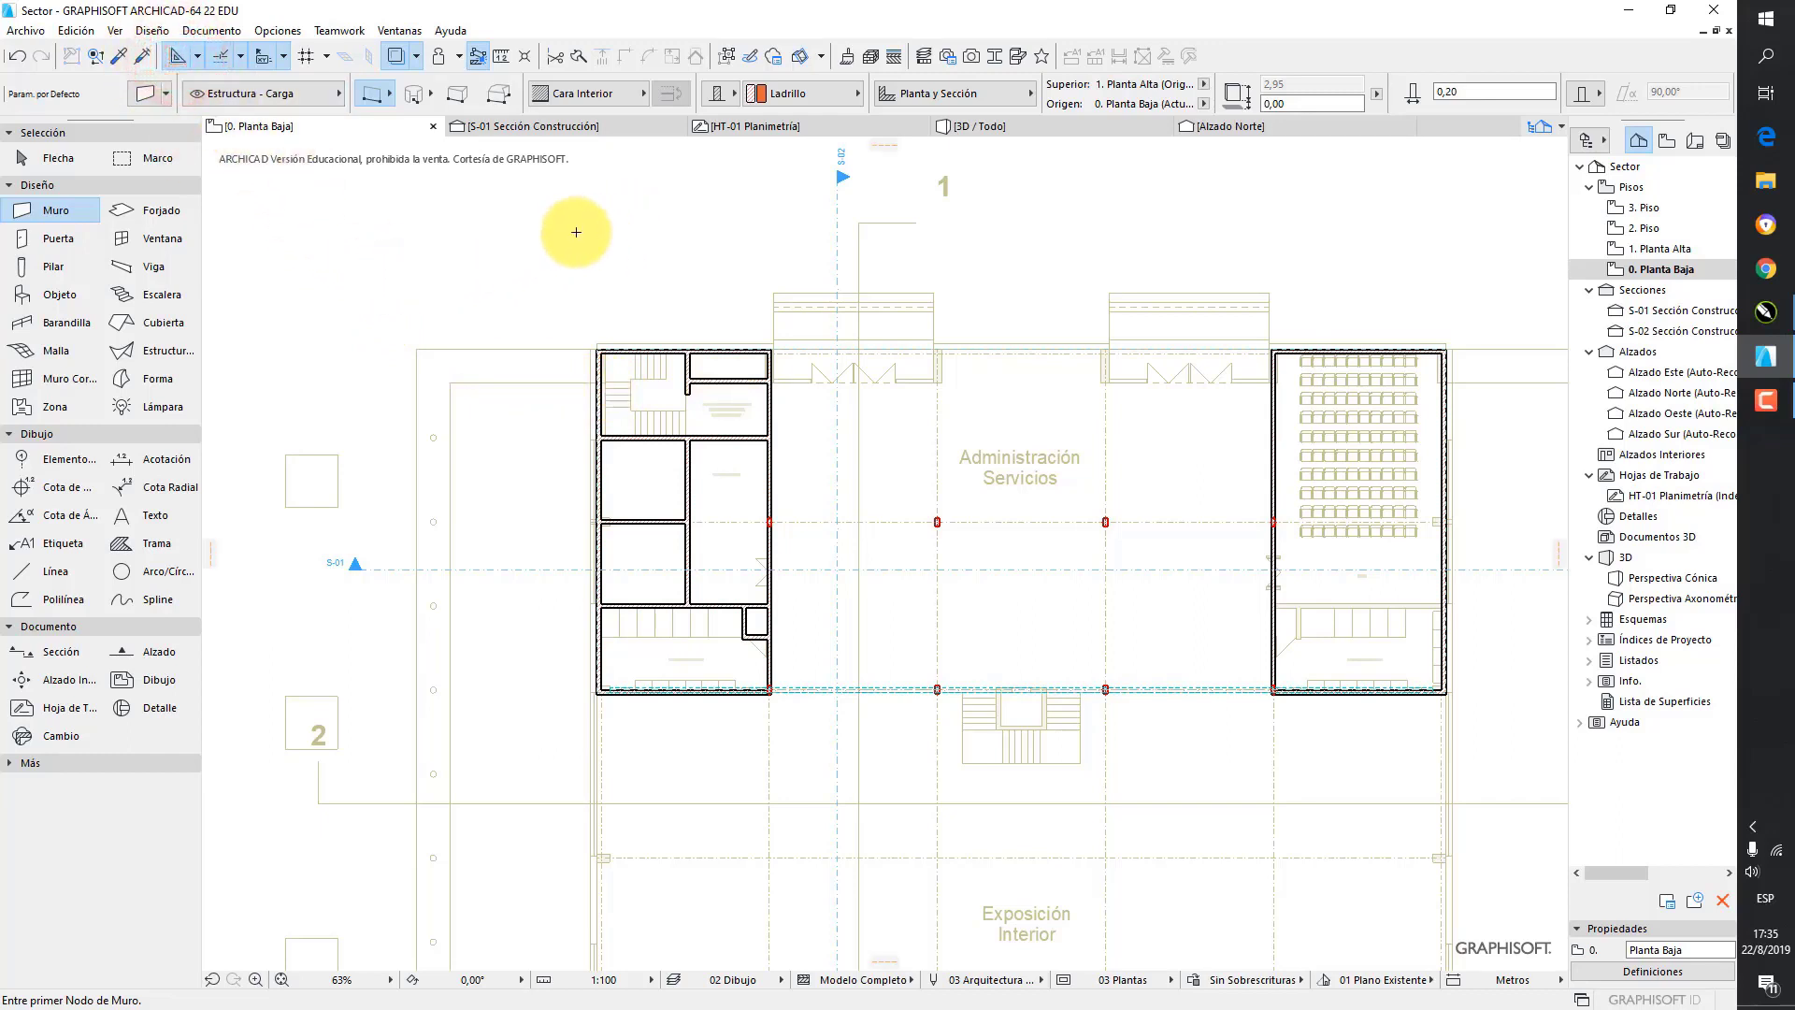
{"action": "left_click", "coordinate": [888, 145]}
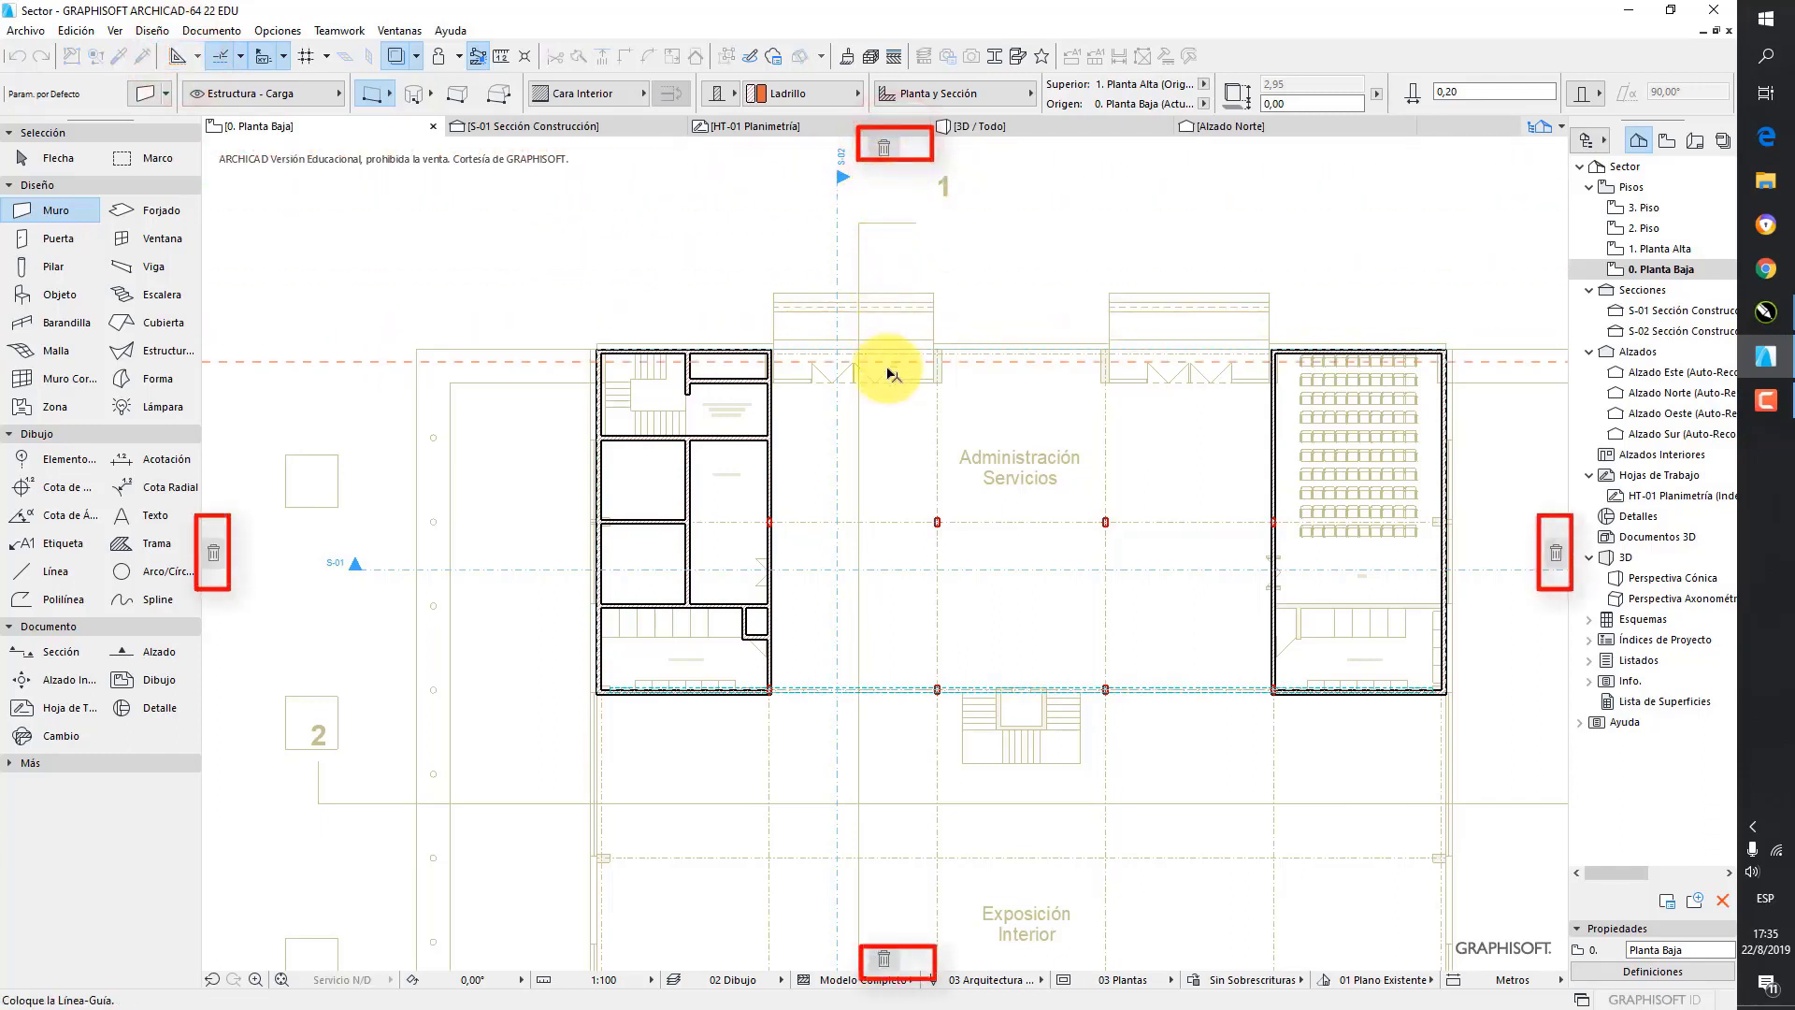
{"action": "left_click", "coordinate": [874, 498]}
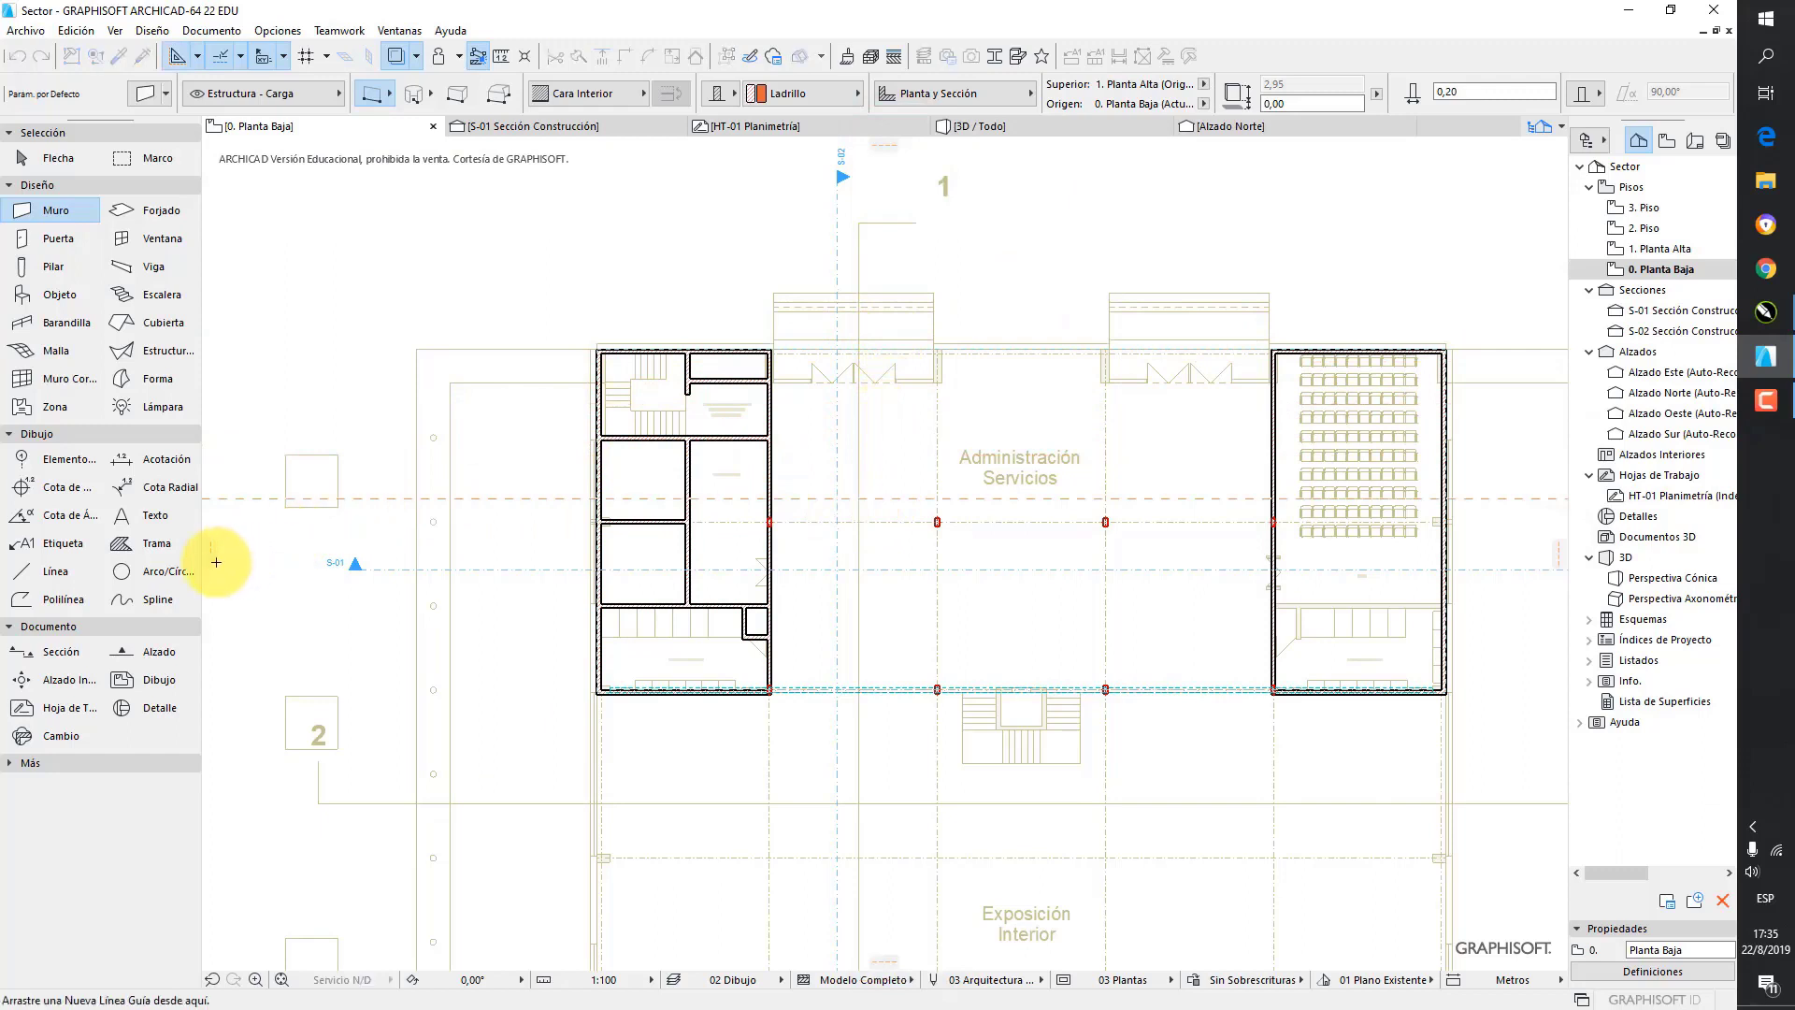
{"action": "left_click", "coordinate": [213, 561]}
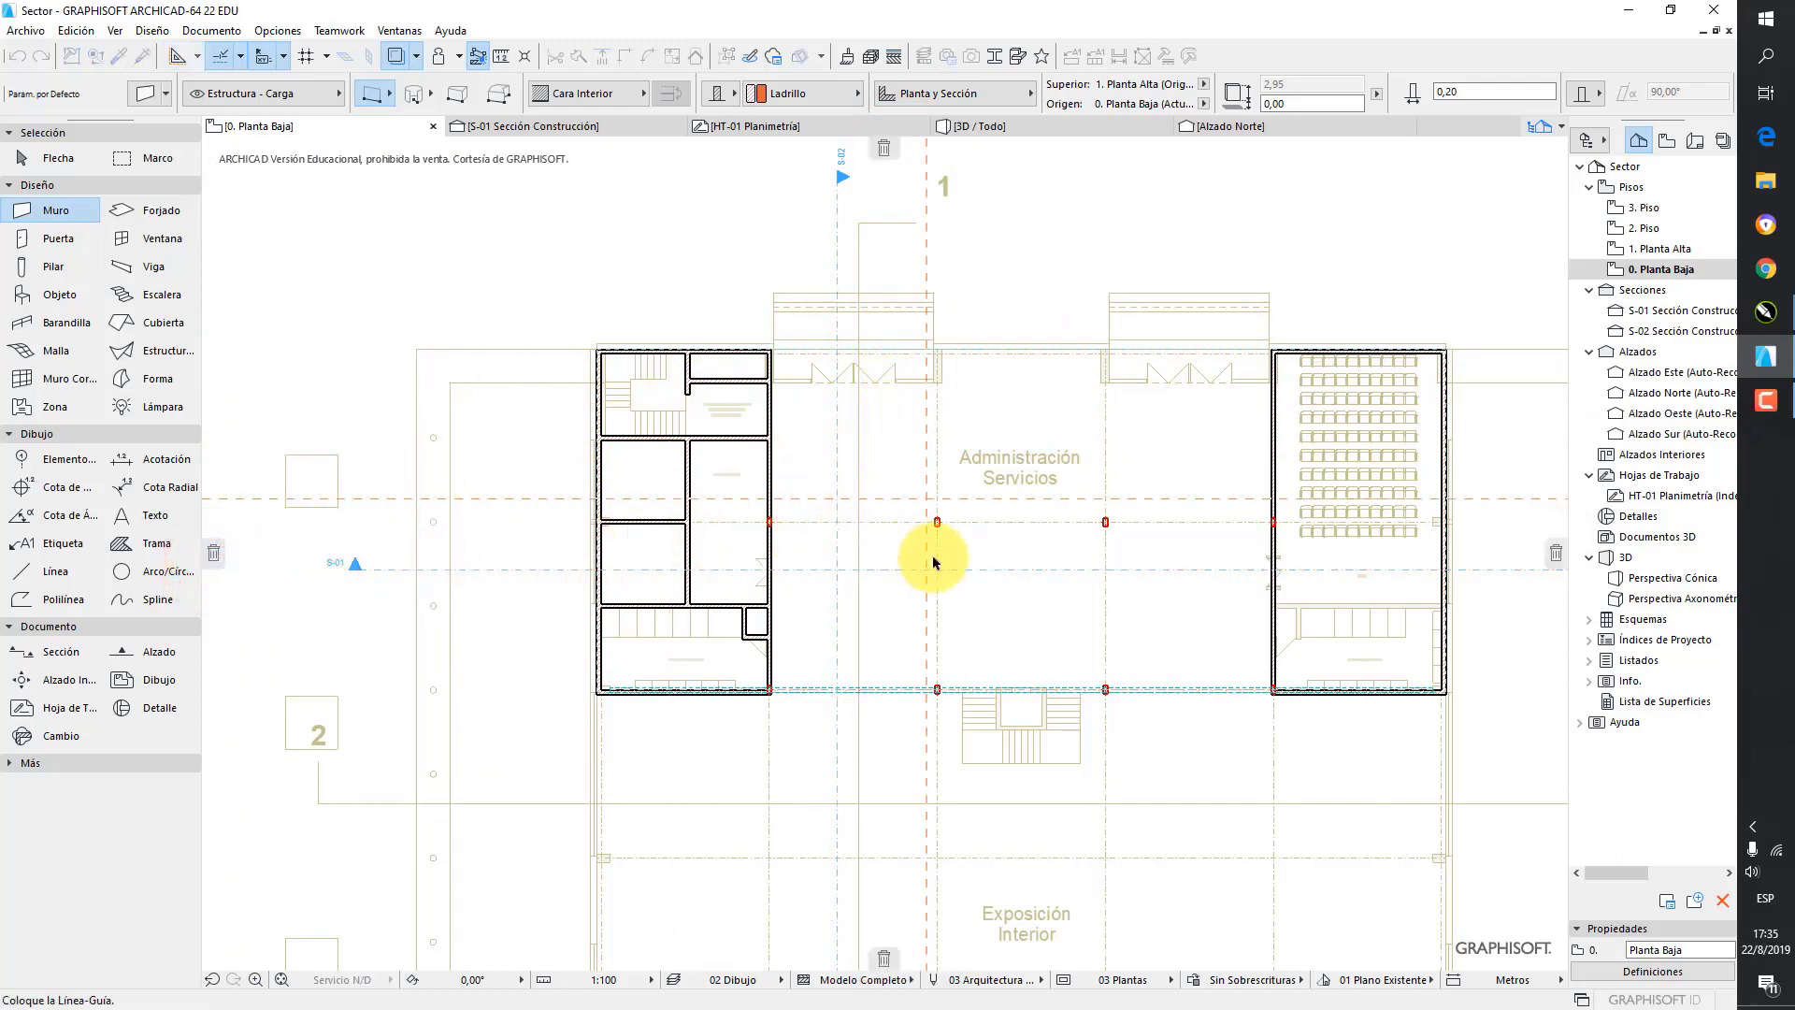
{"action": "left_click", "coordinate": [1032, 613]}
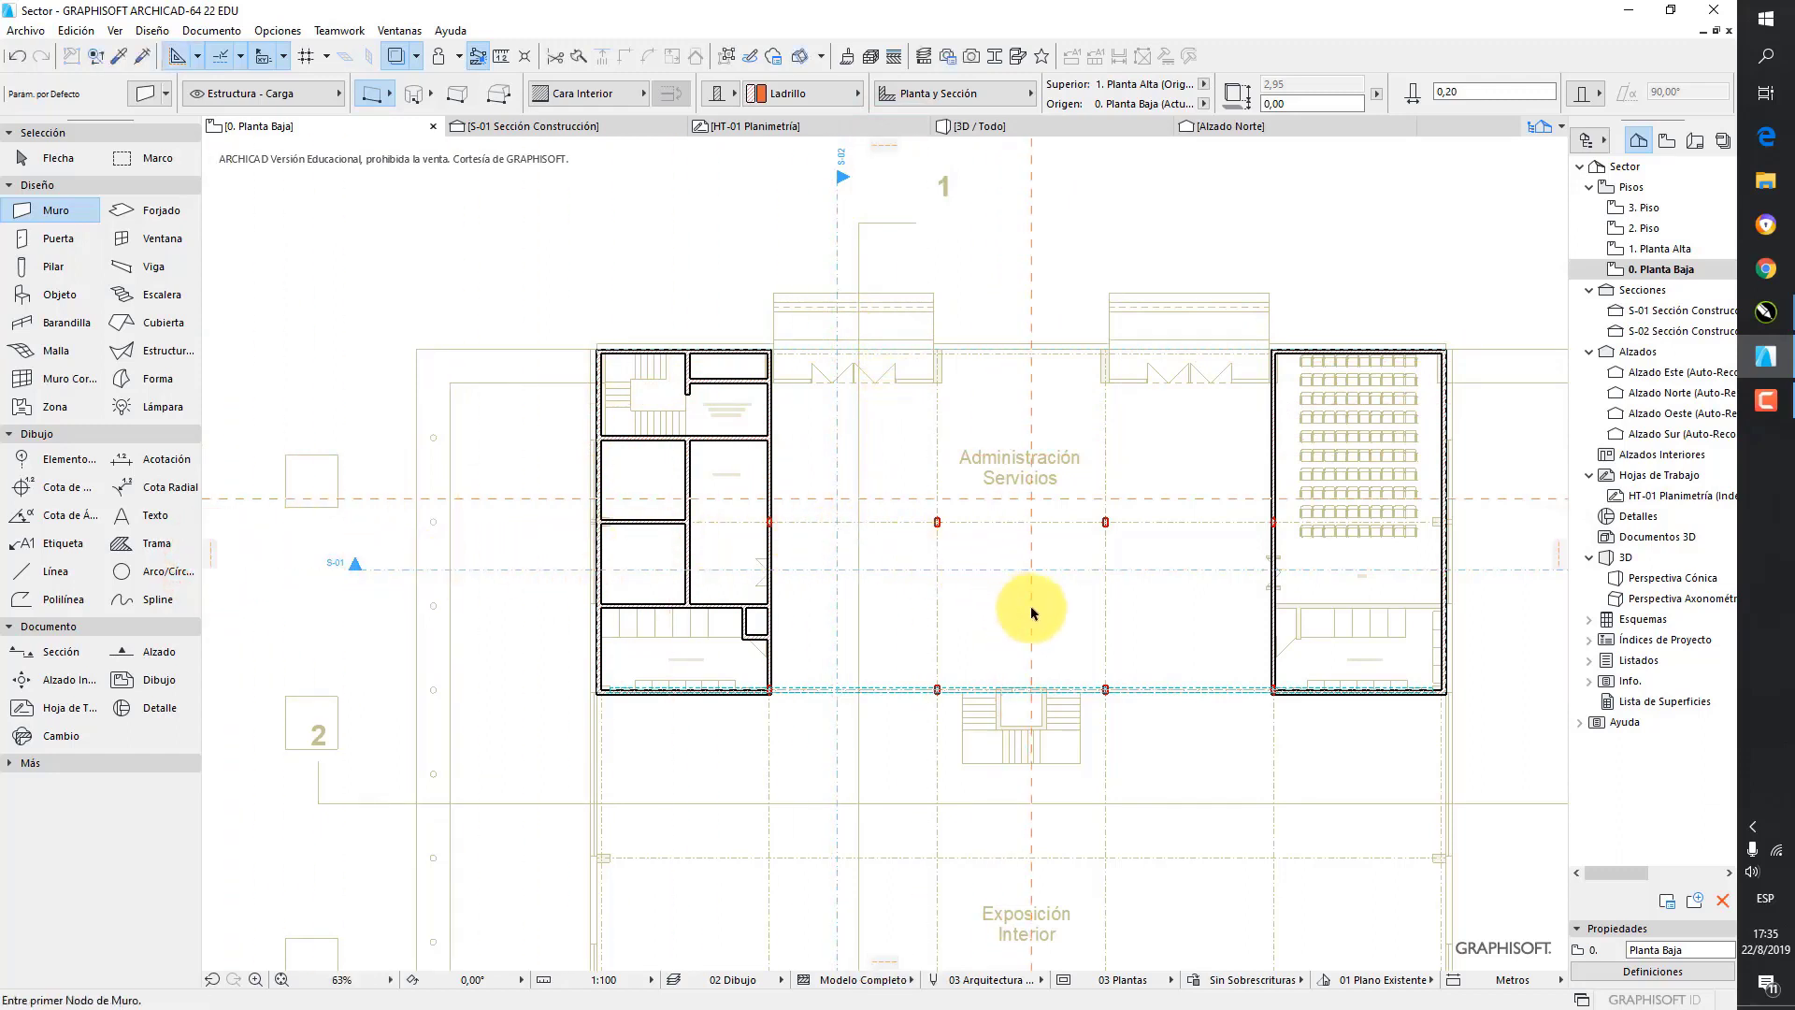
- Place vertical guide lines on the outer square's left edge and the plan's outer left line, and a horizontal one along the inner traced line
{"action": "left_click", "coordinate": [213, 561]}
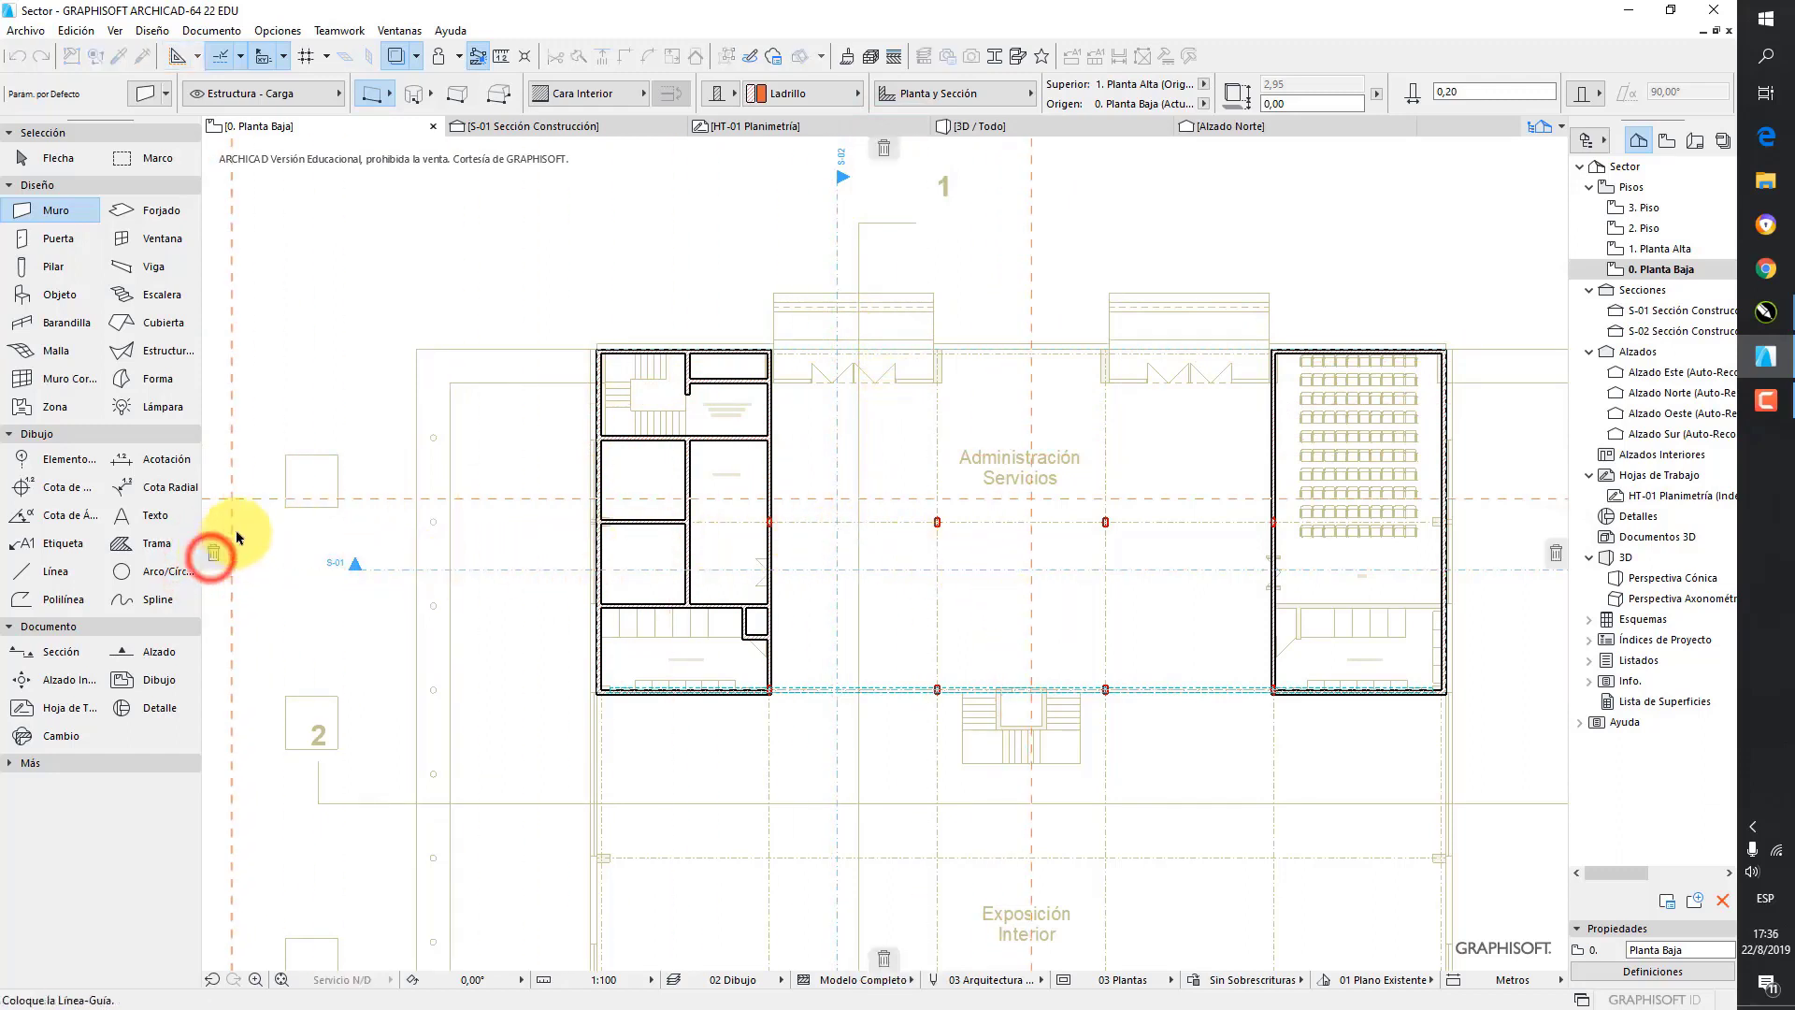
{"action": "left_click", "coordinate": [283, 478]}
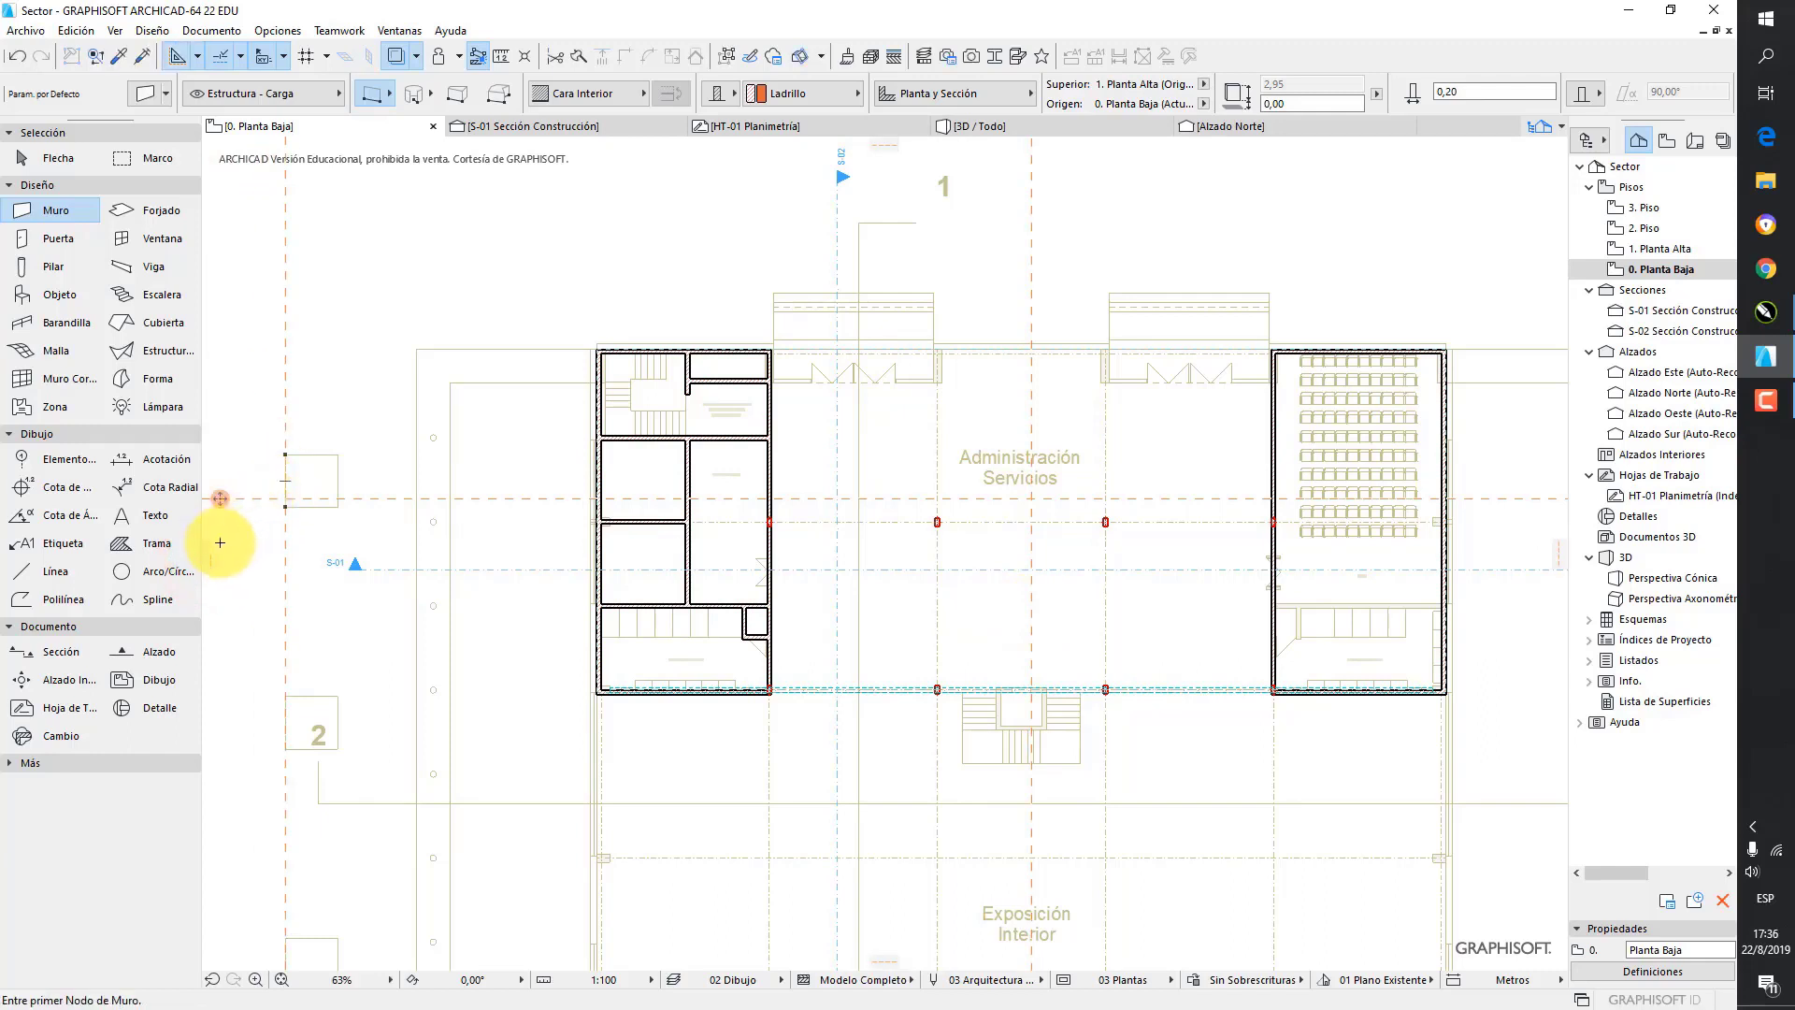
{"action": "left_click", "coordinate": [211, 553]}
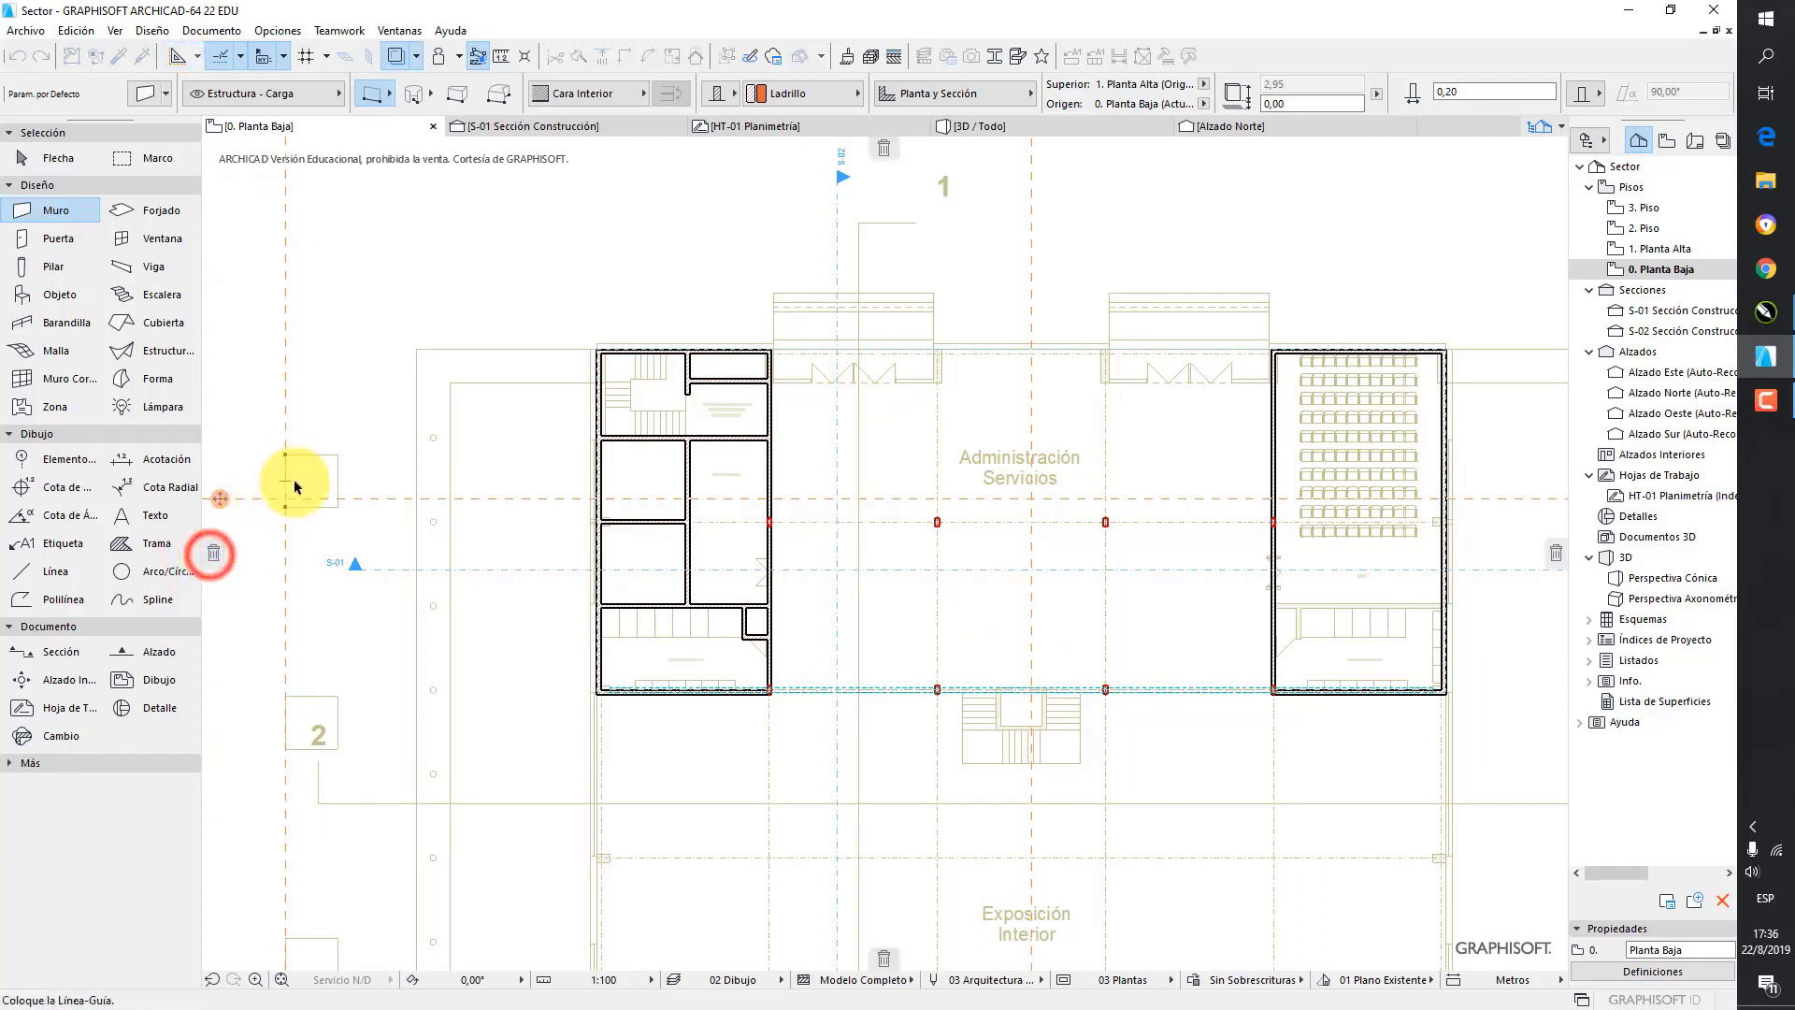
{"action": "left_click", "coordinate": [417, 385]}
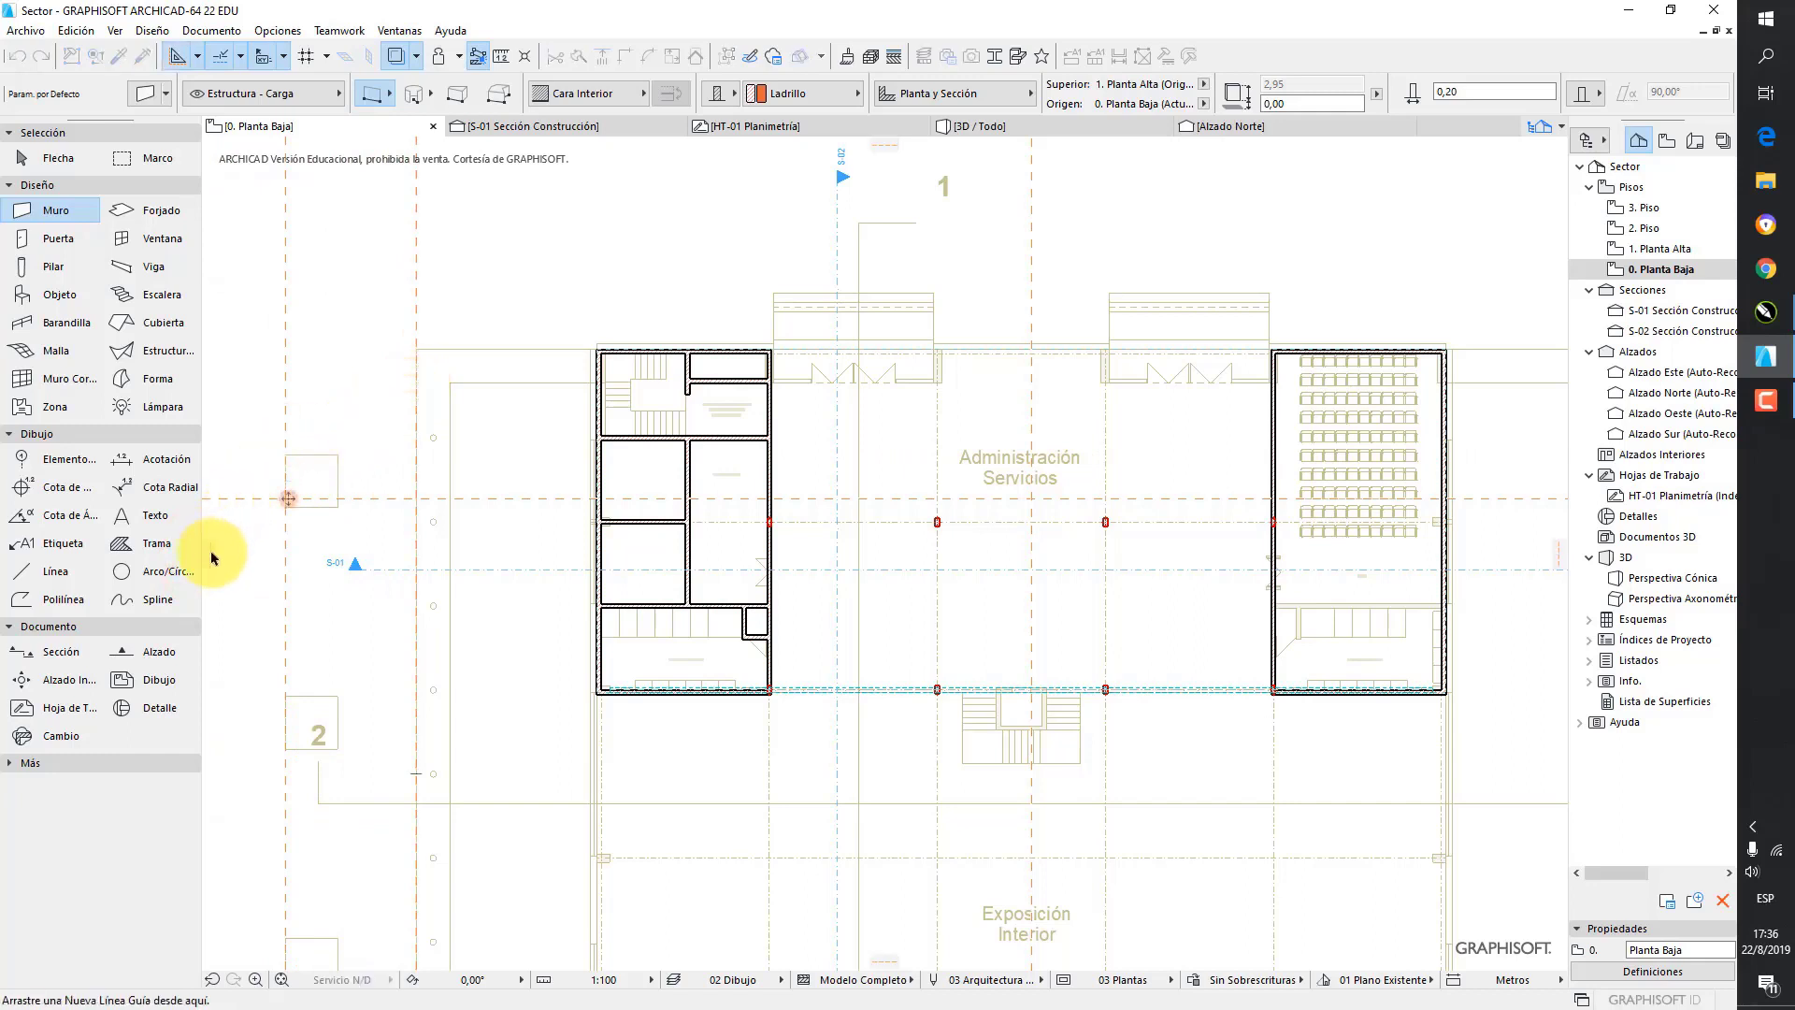
{"action": "left_click", "coordinate": [213, 553]}
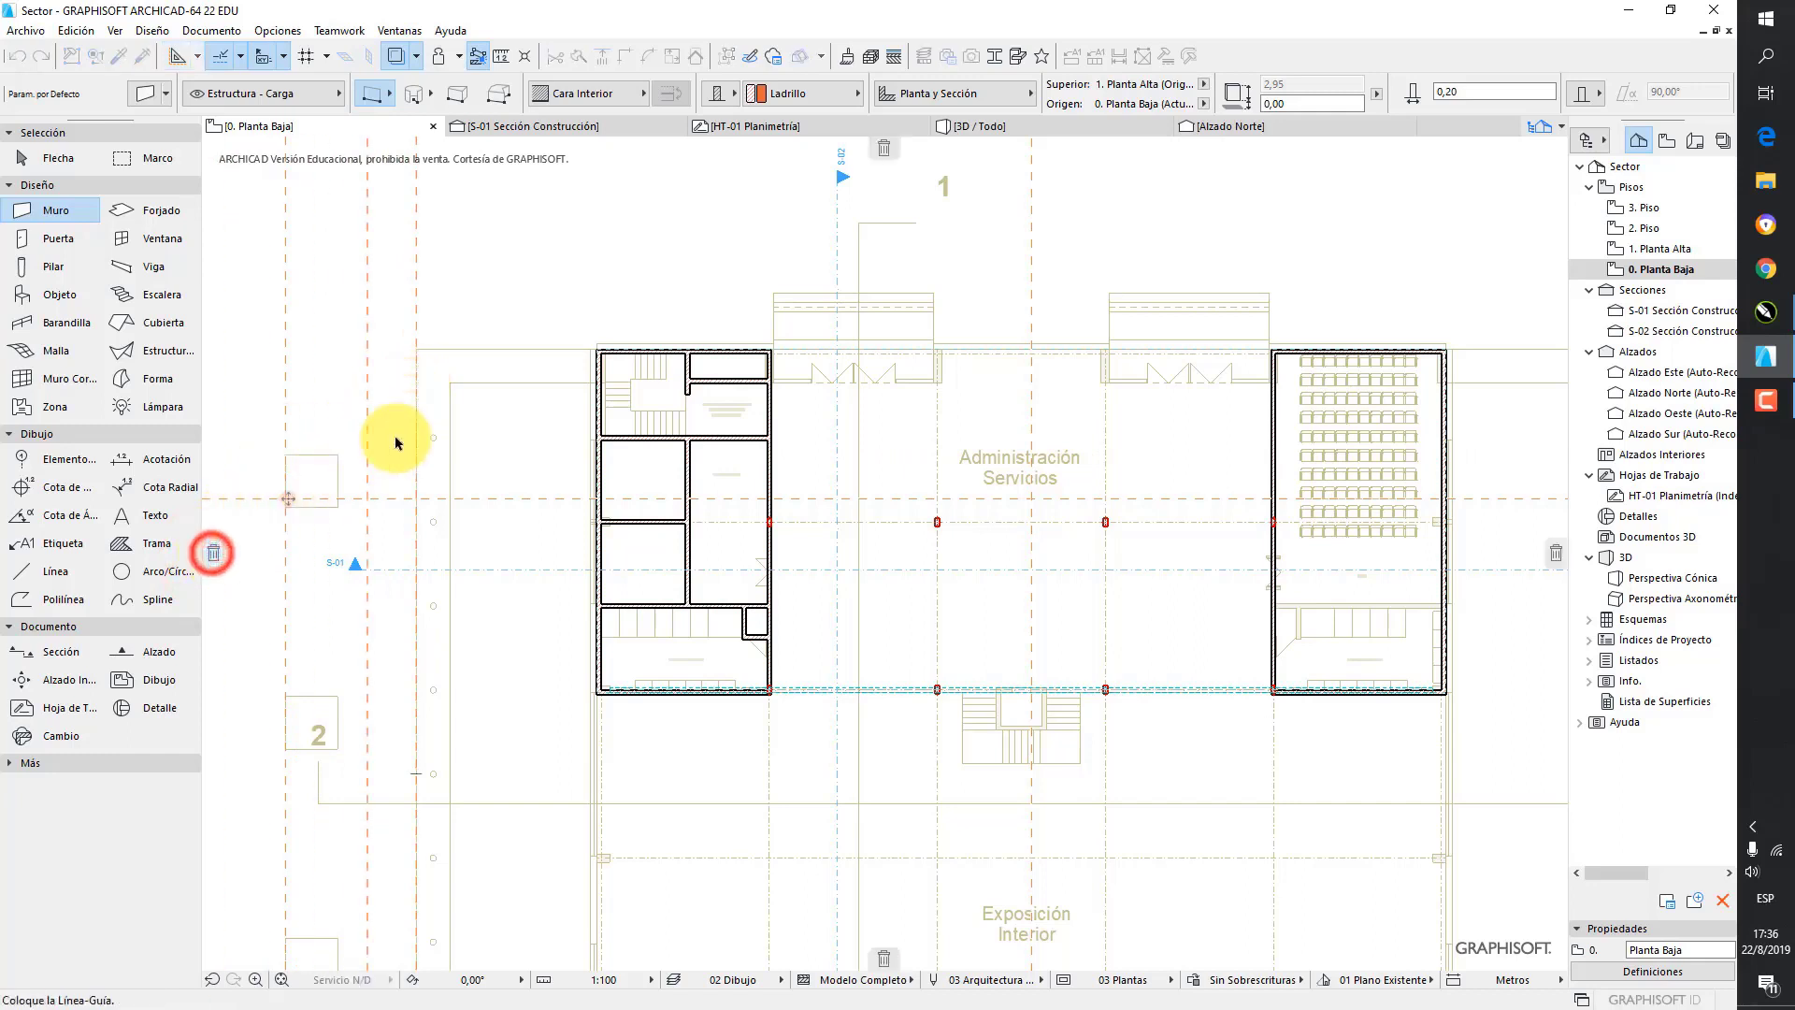
{"action": "left_click", "coordinate": [486, 391]}
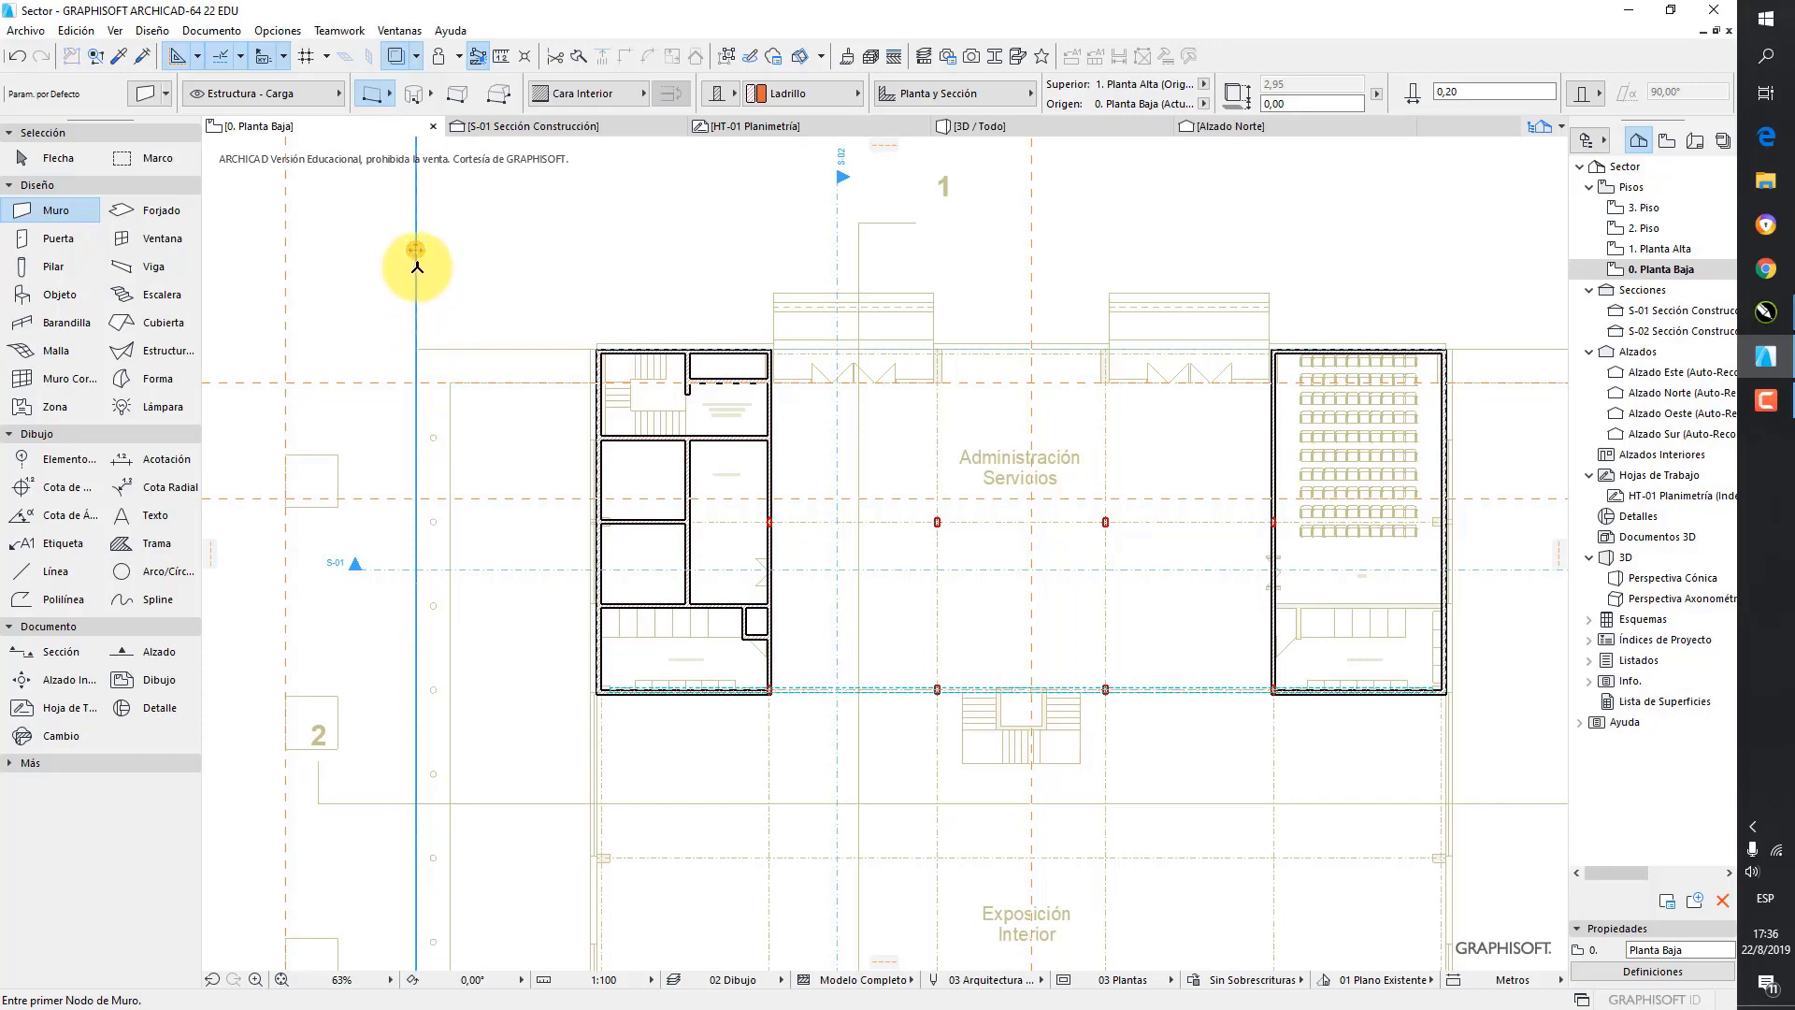
- Move the vertical guide line from the plan's outer left line to beside the other vertical guide line above Administración
{"action": "mouse_move", "coordinate": [416, 252]}
{"action": "left_mouse_down"}
{"action": "mouse_move", "coordinate": [973, 249]}
{"action": "mouse_move", "coordinate": [1183, 273]}
{"action": "mouse_move", "coordinate": [1165, 263]}
{"action": "left_mouse_up"}
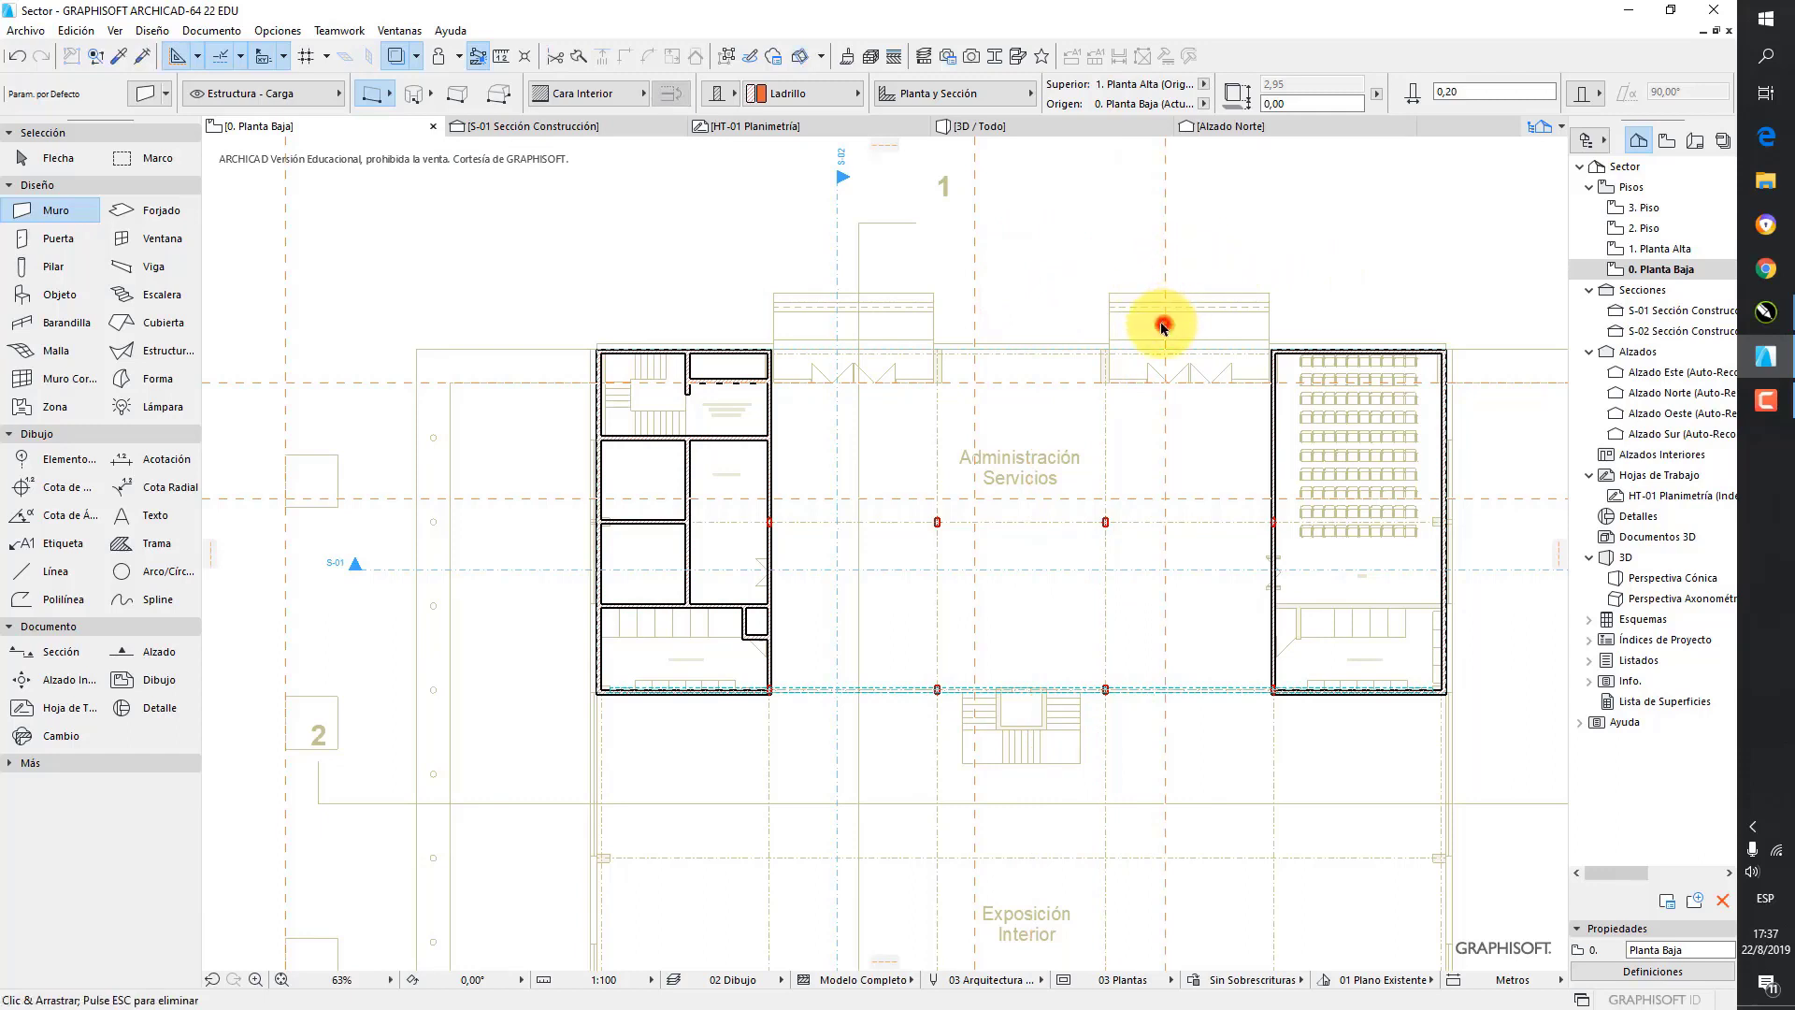
{"action": "left_click_drag", "start_coordinate": [1162, 326], "coordinate": [1071, 306]}
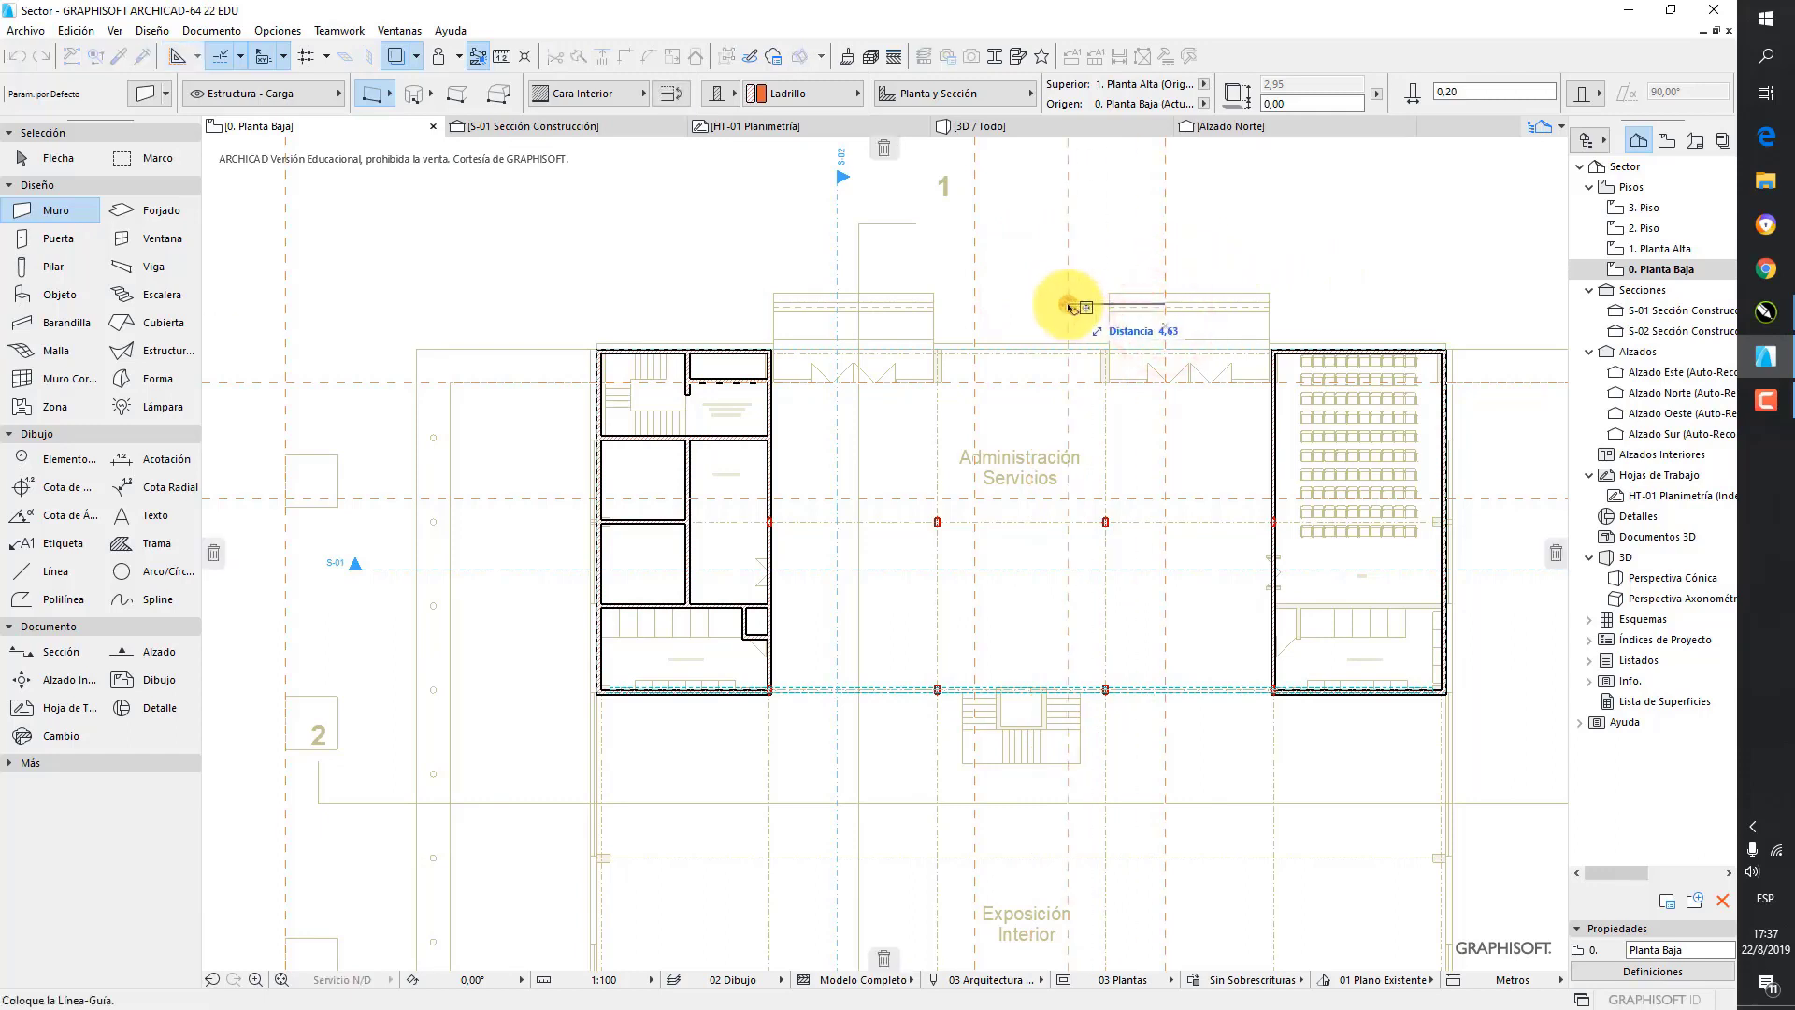
{"action": "left_click_drag", "start_coordinate": [1070, 306], "coordinate": [1065, 304]}
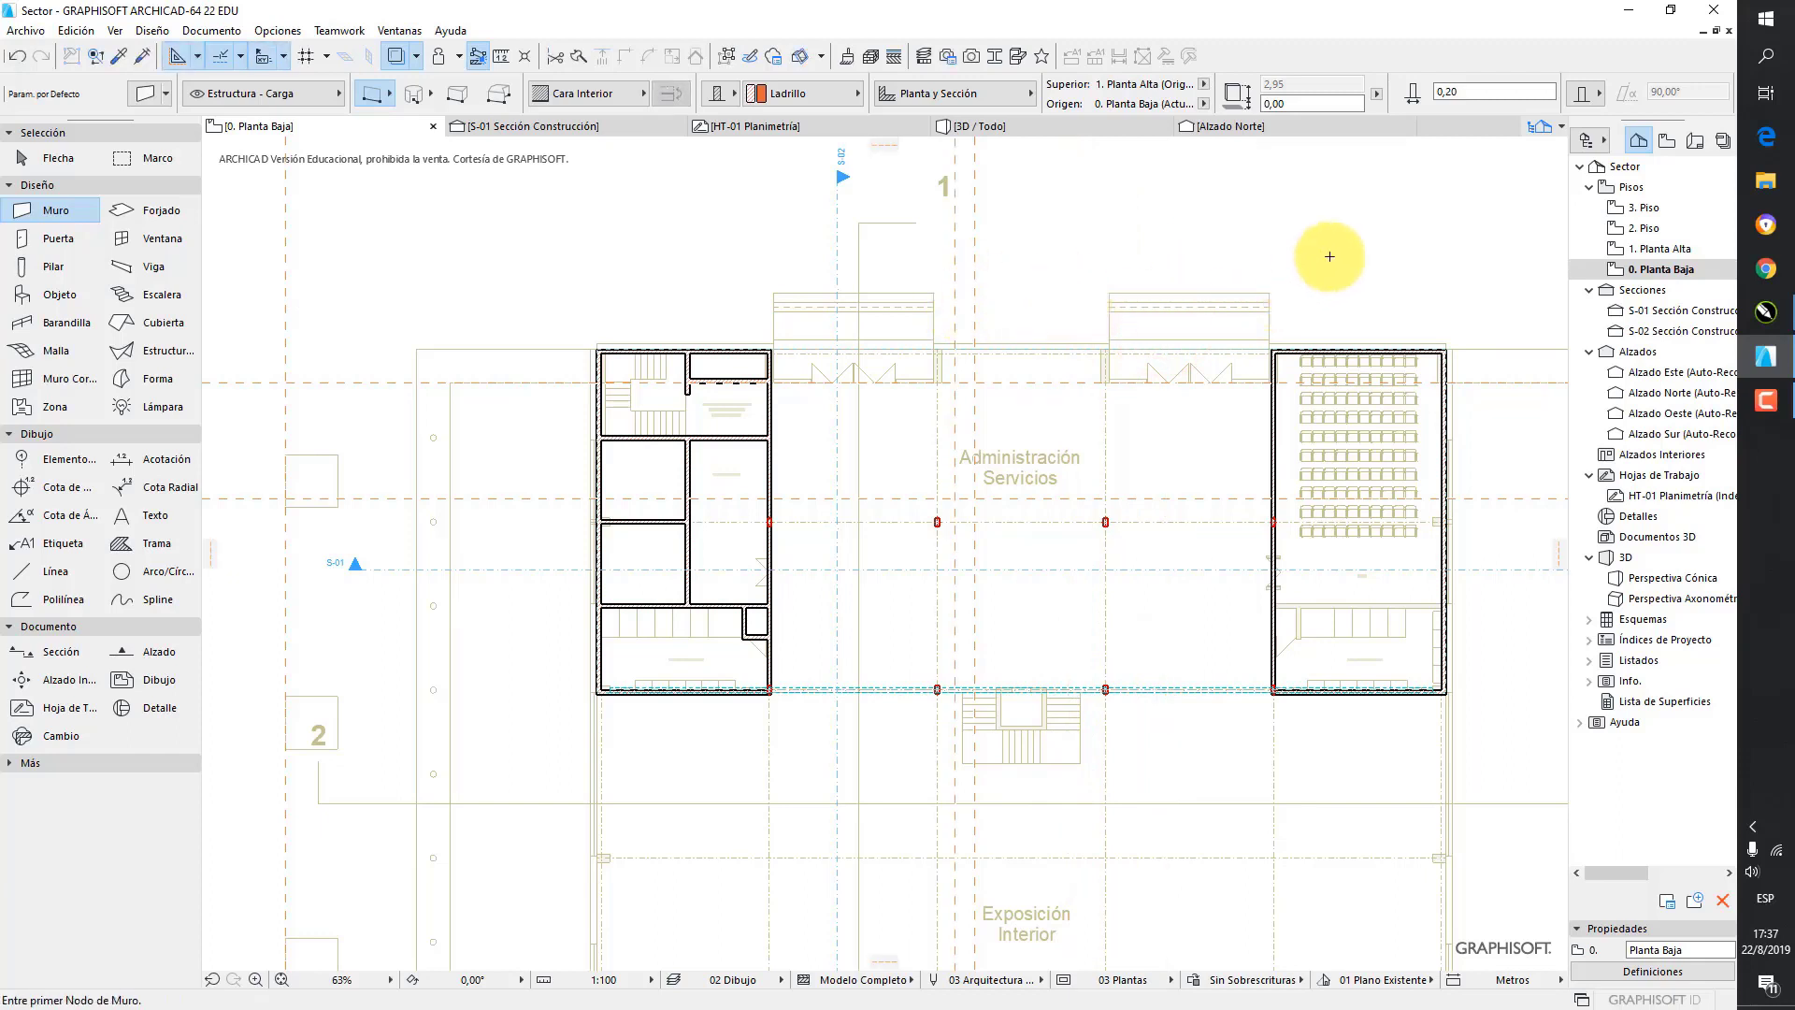
- Copy the vertical guide line above Administración towards the right block, shift the copy farther and delete it
{"action": "left_click", "coordinate": [974, 215]}
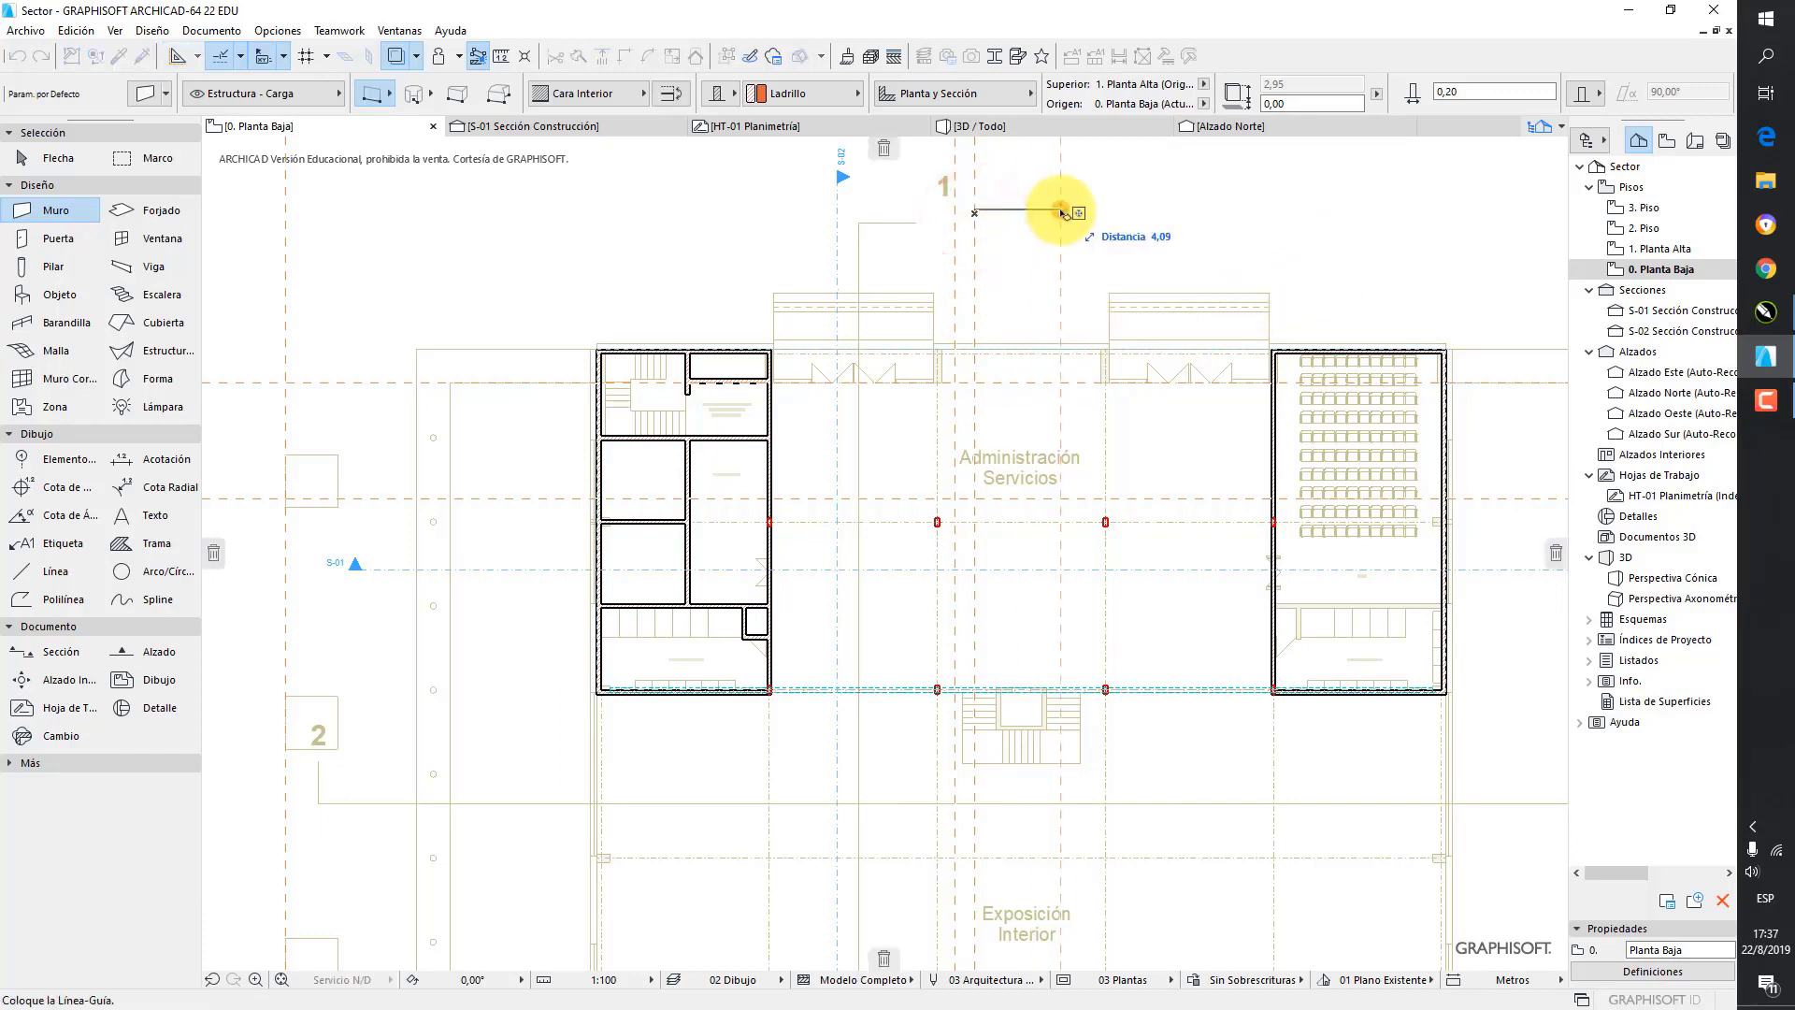
{"action": "left_click", "coordinate": [1159, 214], "text": "ctrl"}
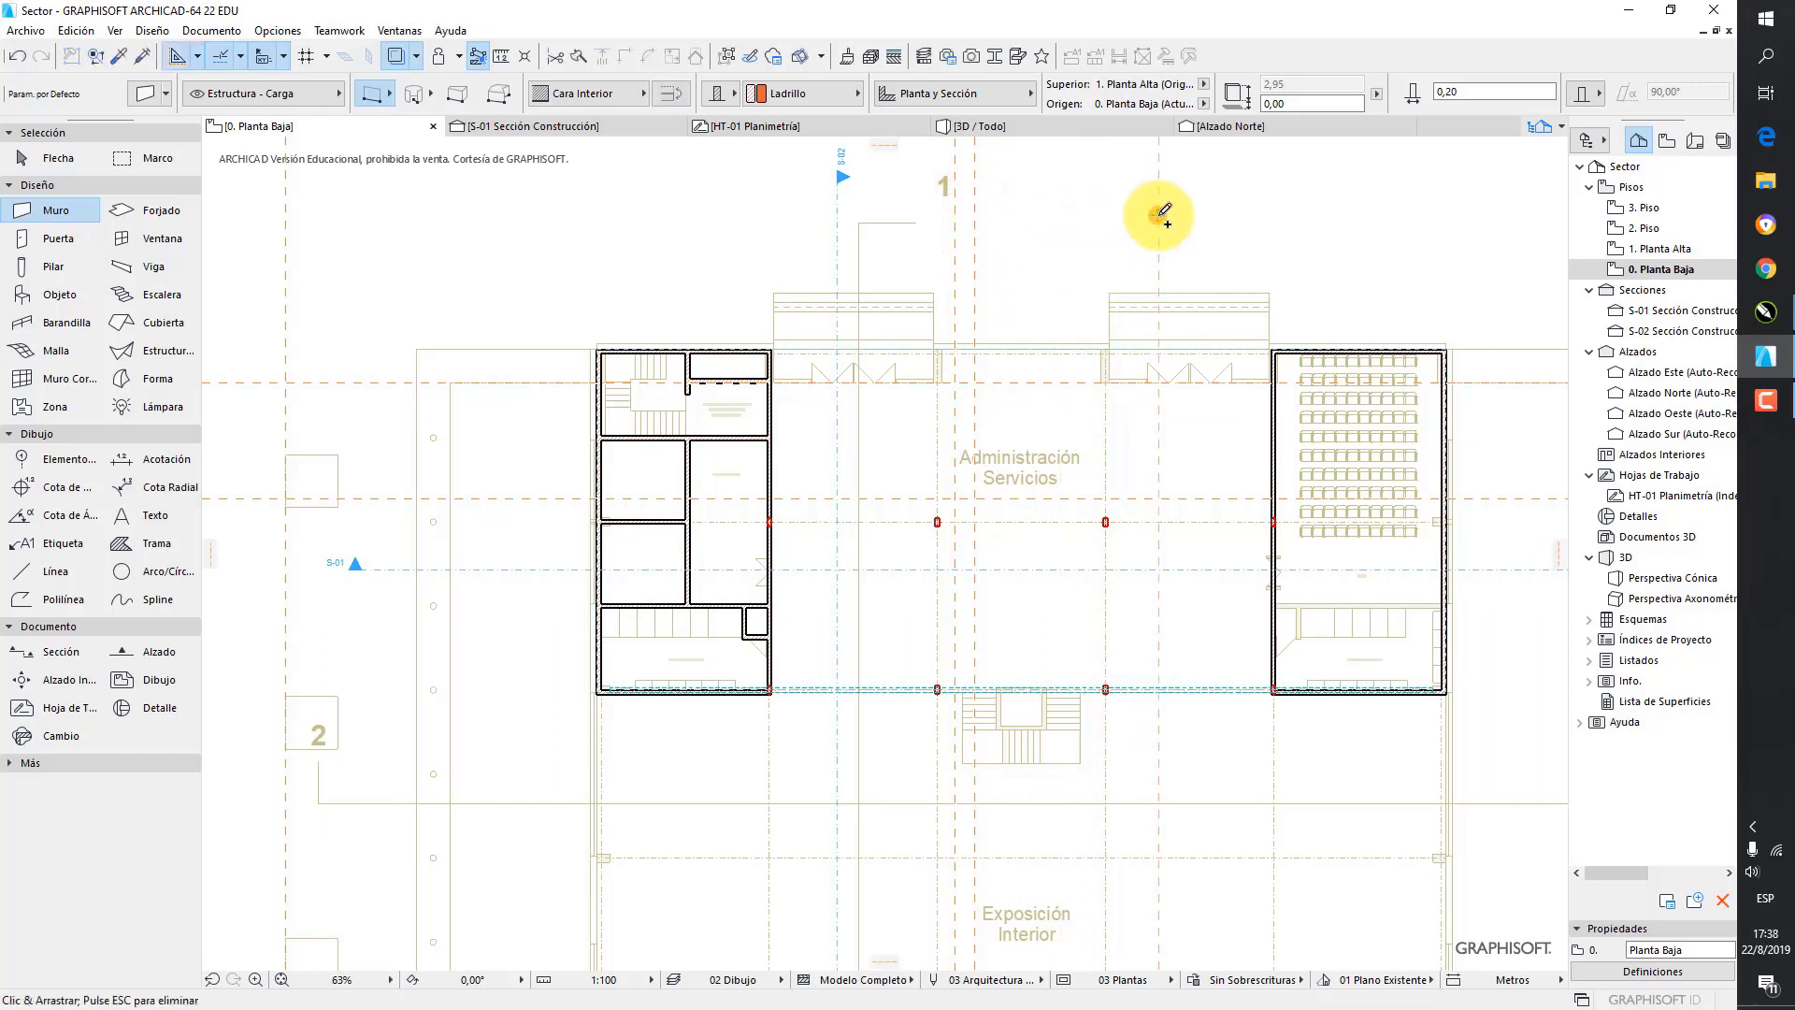
{"action": "left_click_drag", "start_coordinate": [1157, 221], "coordinate": [1314, 247]}
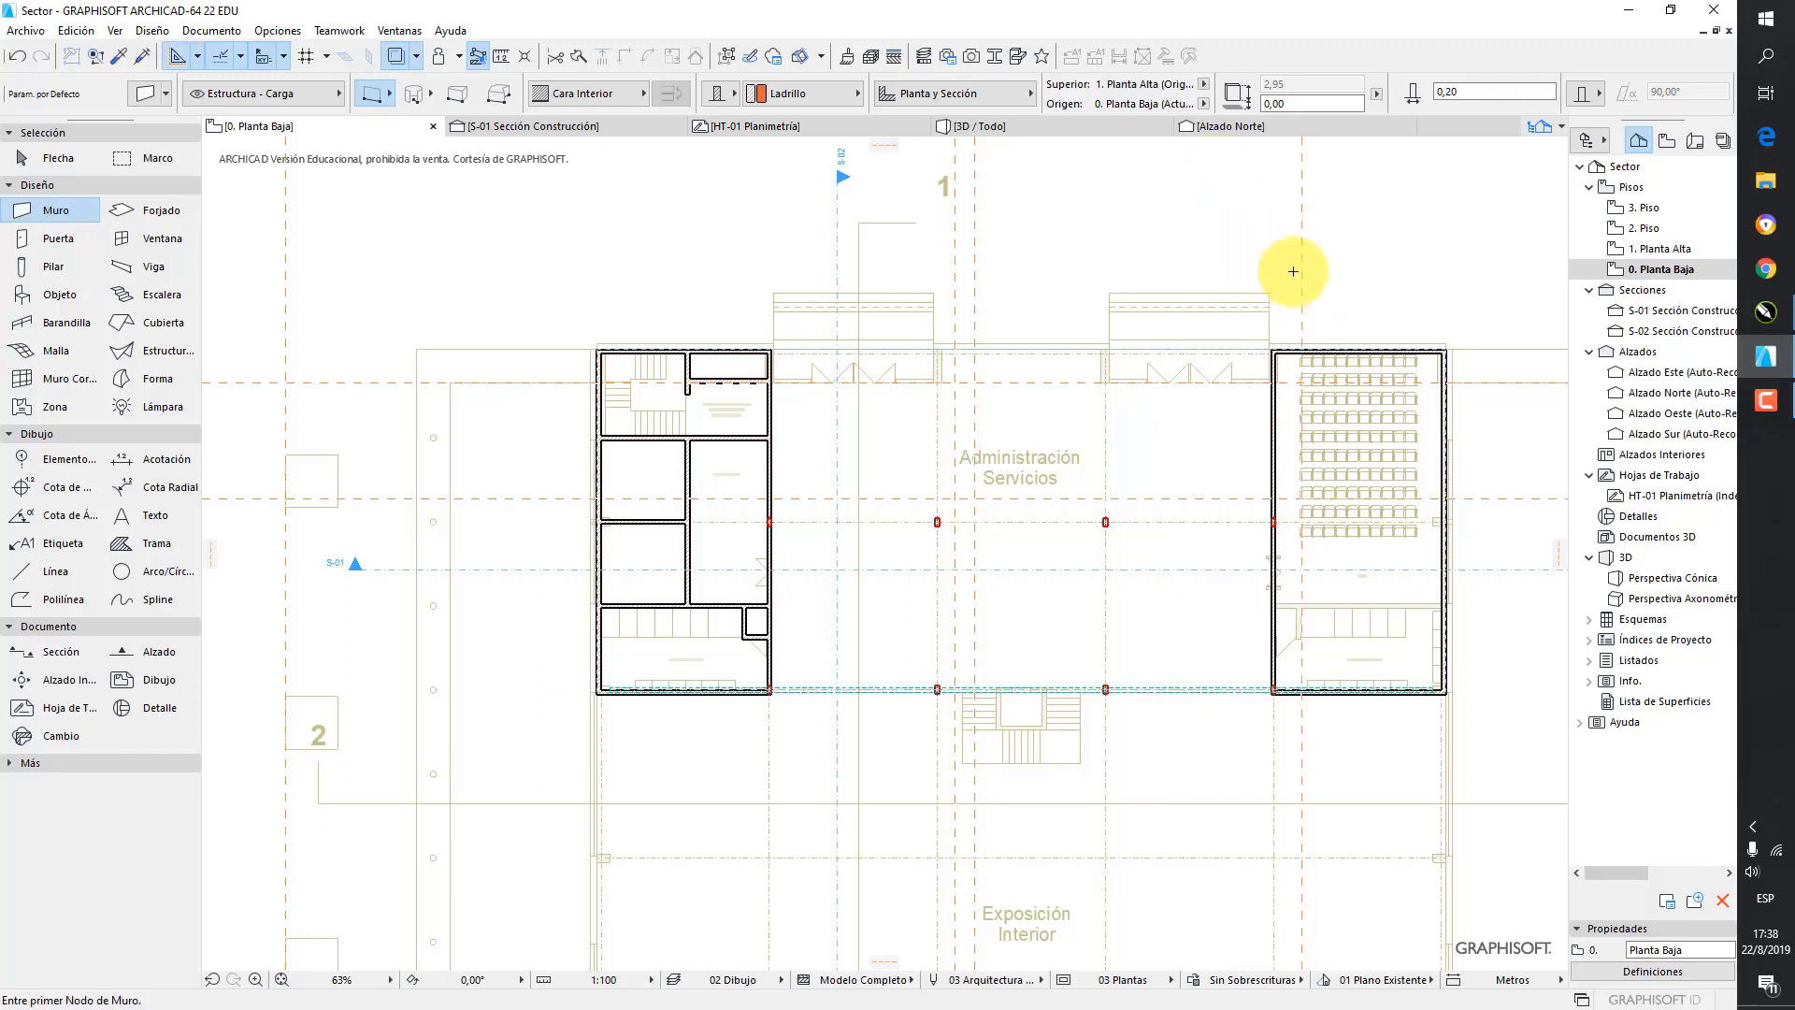
{"action": "left_click", "coordinate": [1301, 224]}
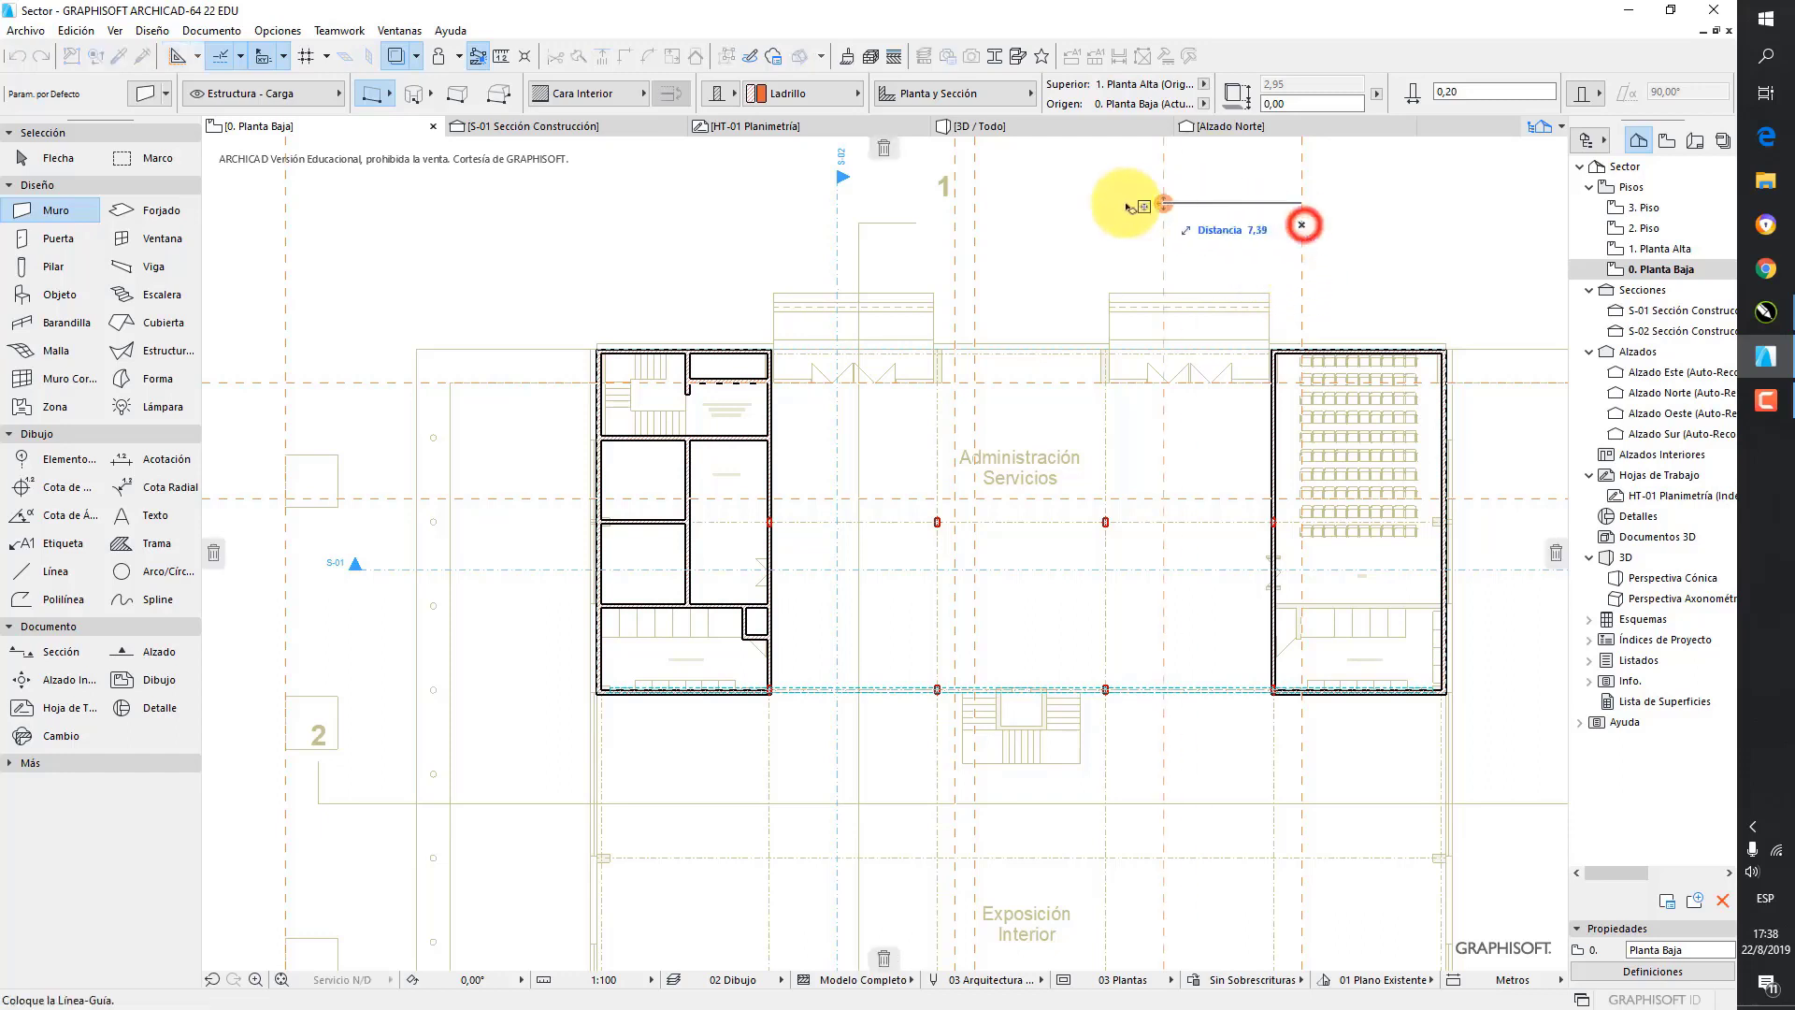
{"action": "left_click", "coordinate": [890, 152]}
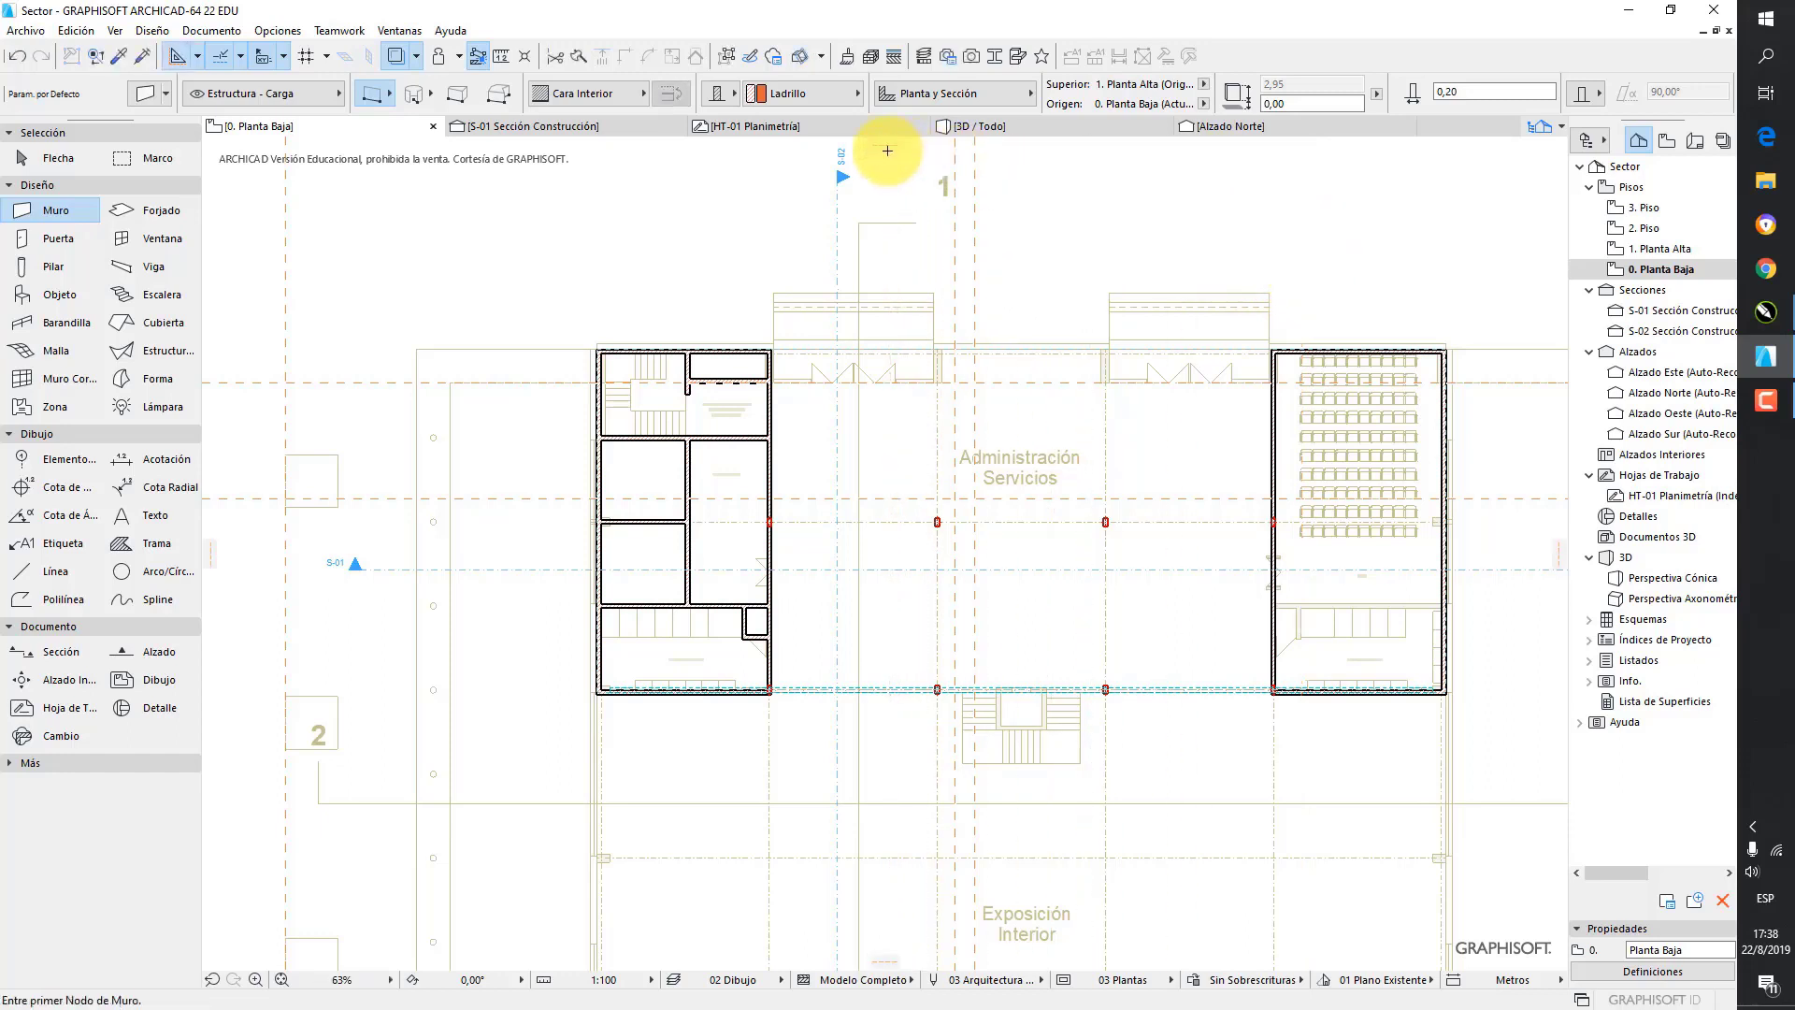
- Erase the remaining vertical and horizontal guide lines with the guide line eraser and hide the trace reference
{"action": "left_click", "coordinate": [202, 63]}
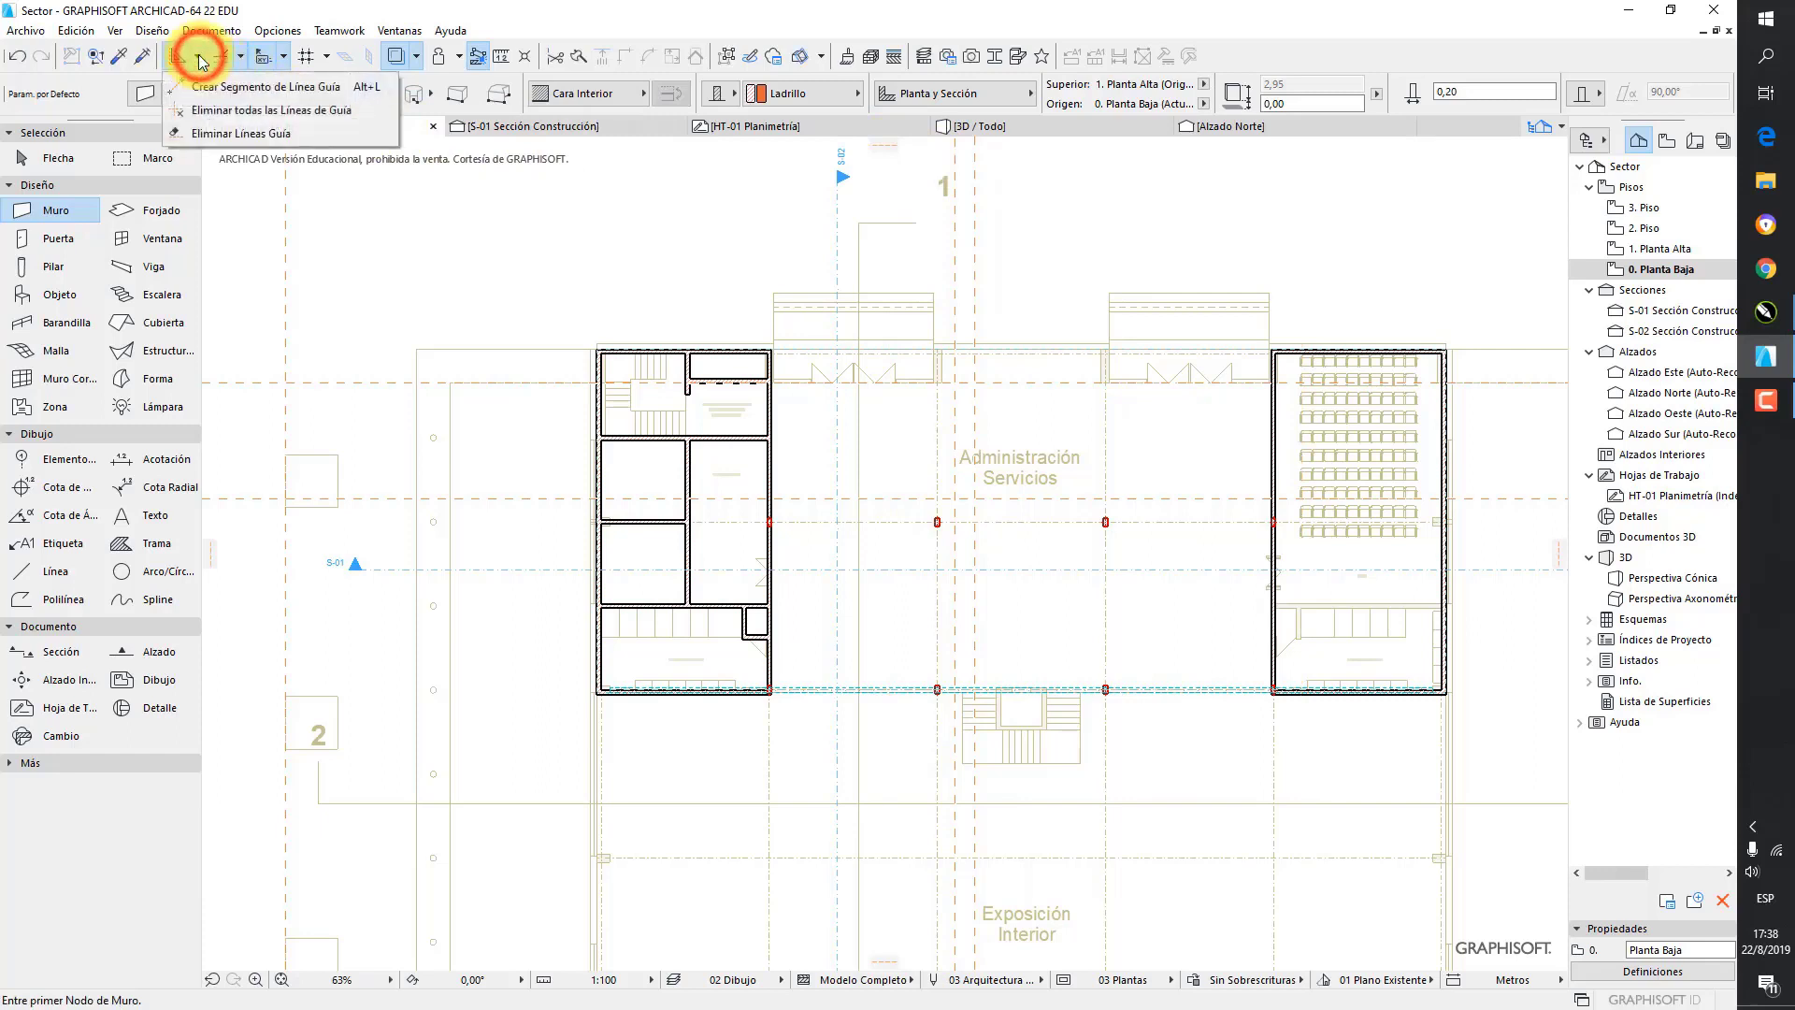
{"action": "left_click", "coordinate": [237, 136]}
{"action": "left_click", "coordinate": [937, 247]}
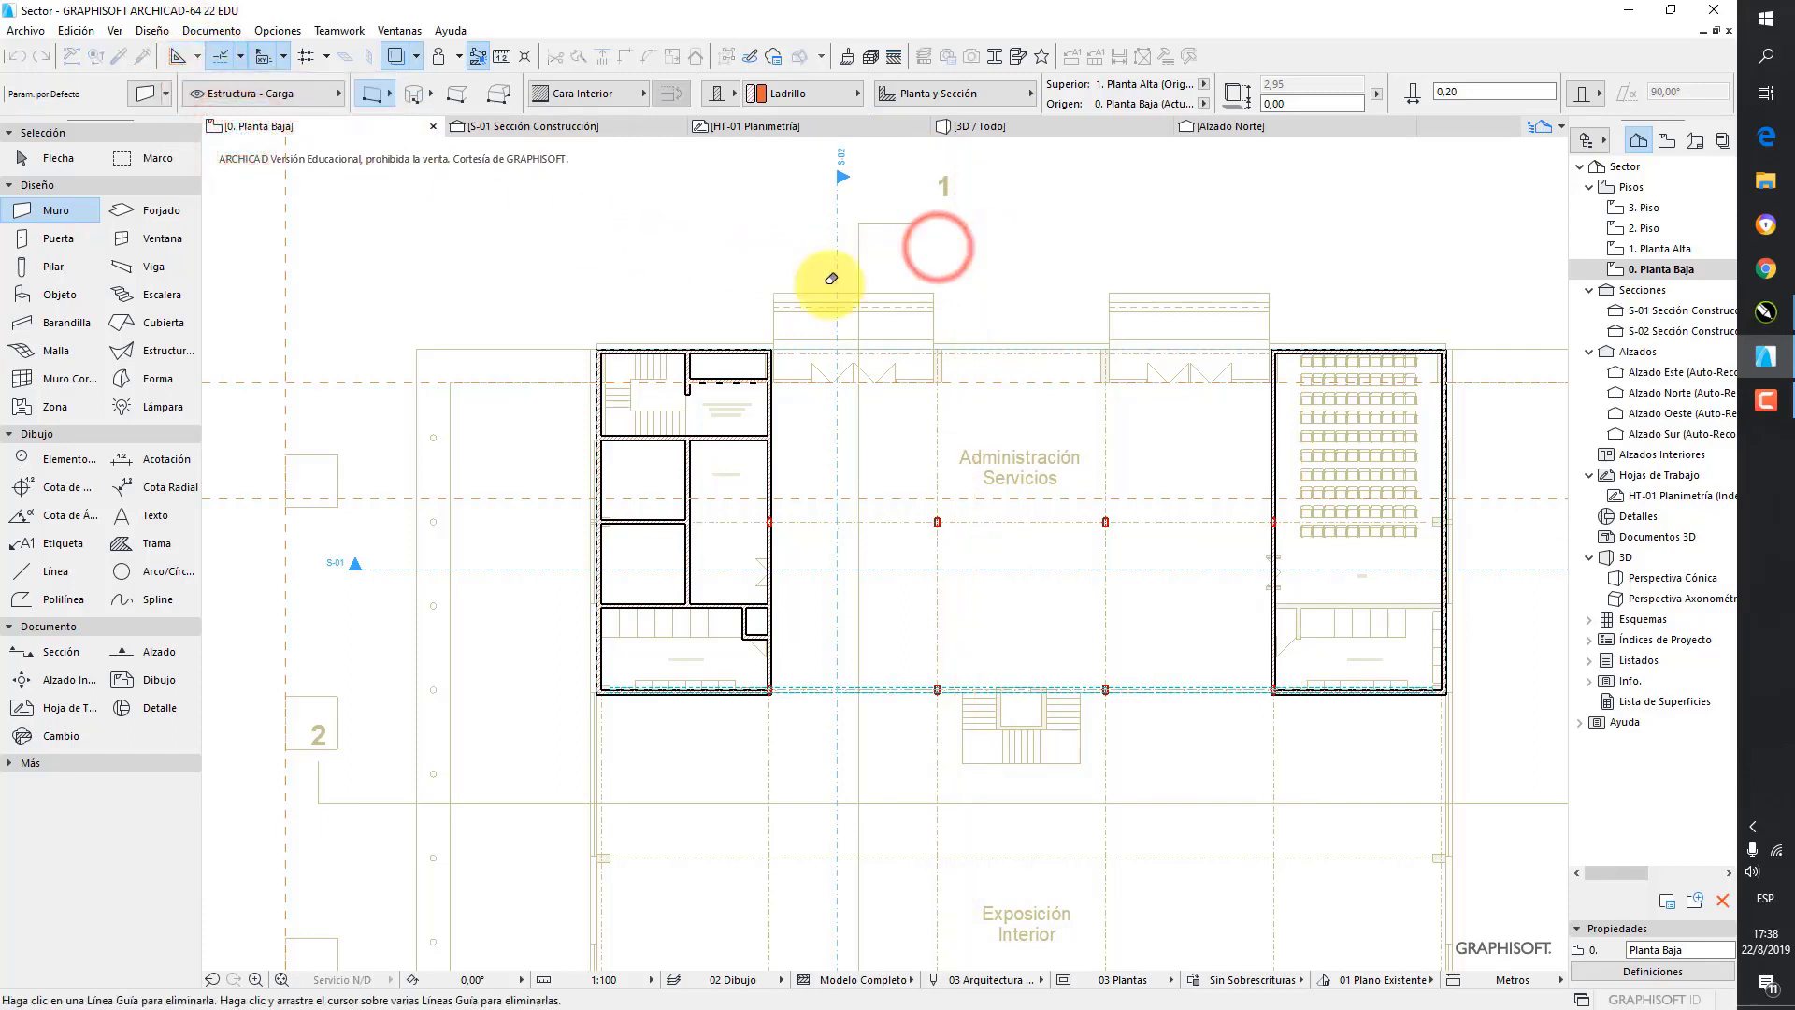
{"action": "mouse_move", "coordinate": [371, 309]}
{"action": "left_mouse_down"}
{"action": "mouse_move", "coordinate": [264, 401]}
{"action": "mouse_move", "coordinate": [268, 519]}
{"action": "left_mouse_up"}
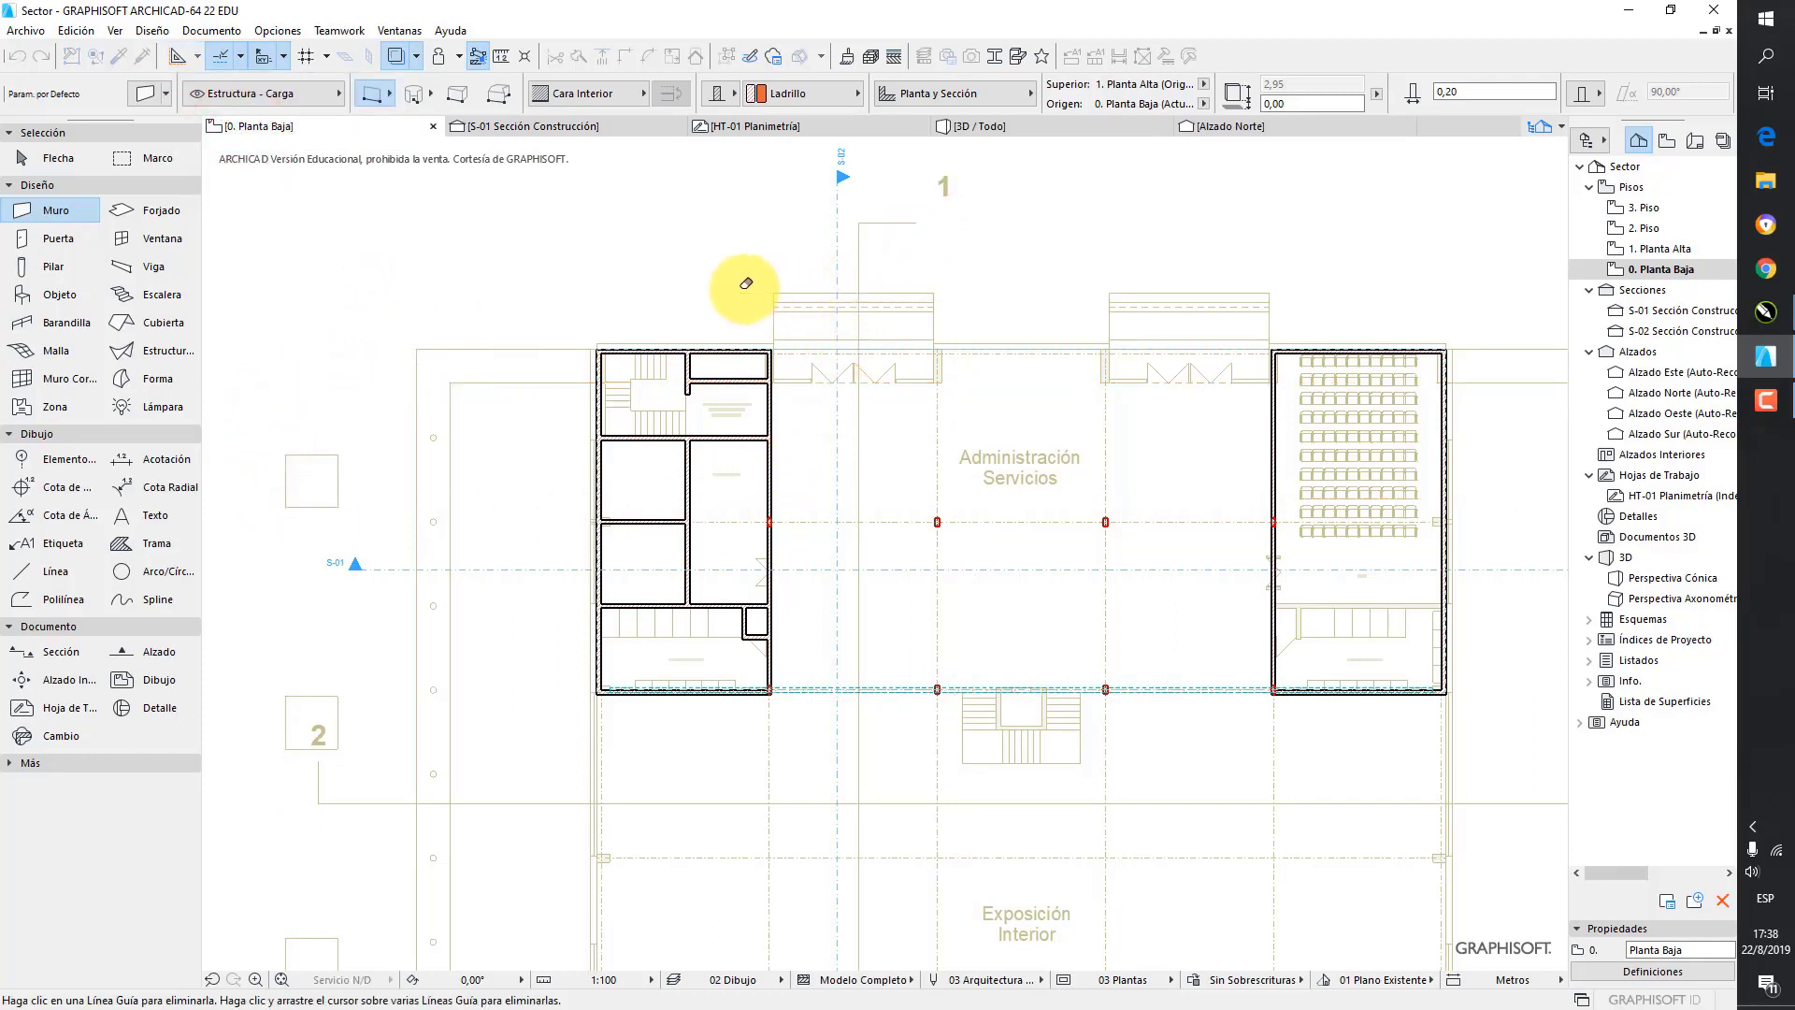
{"action": "left_click", "coordinate": [58, 157]}
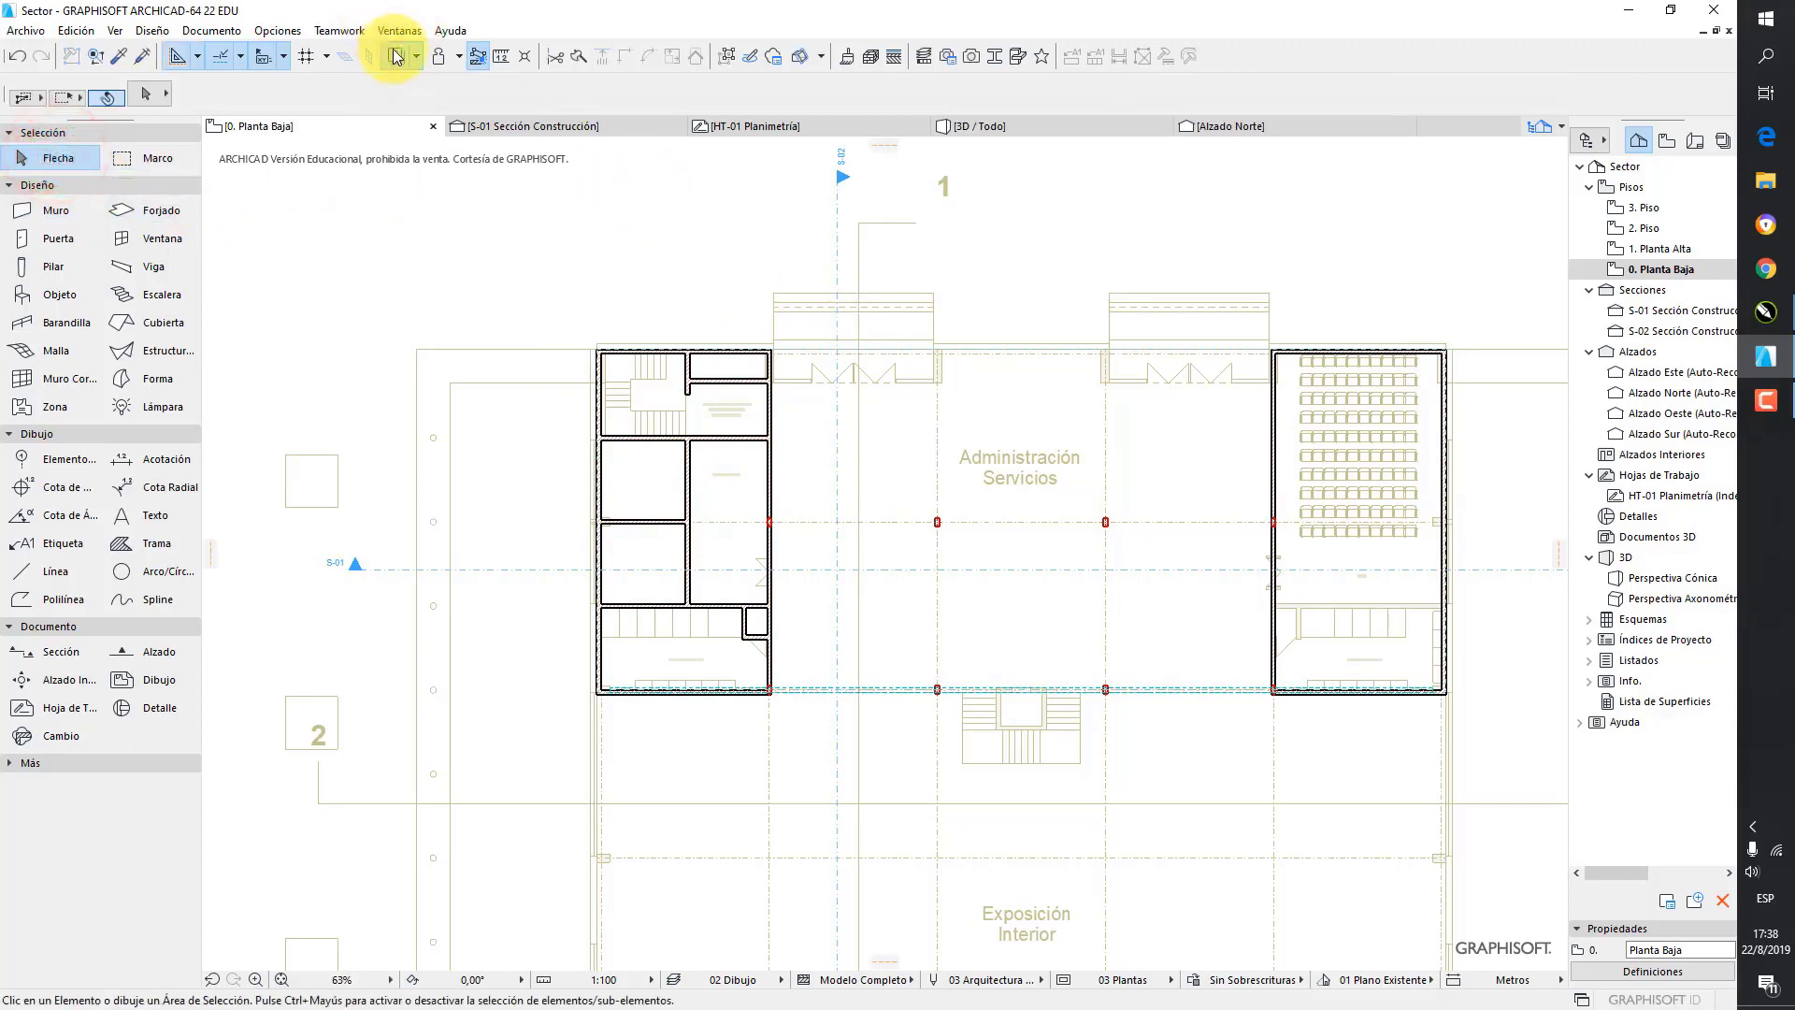
{"action": "left_click", "coordinate": [398, 57]}
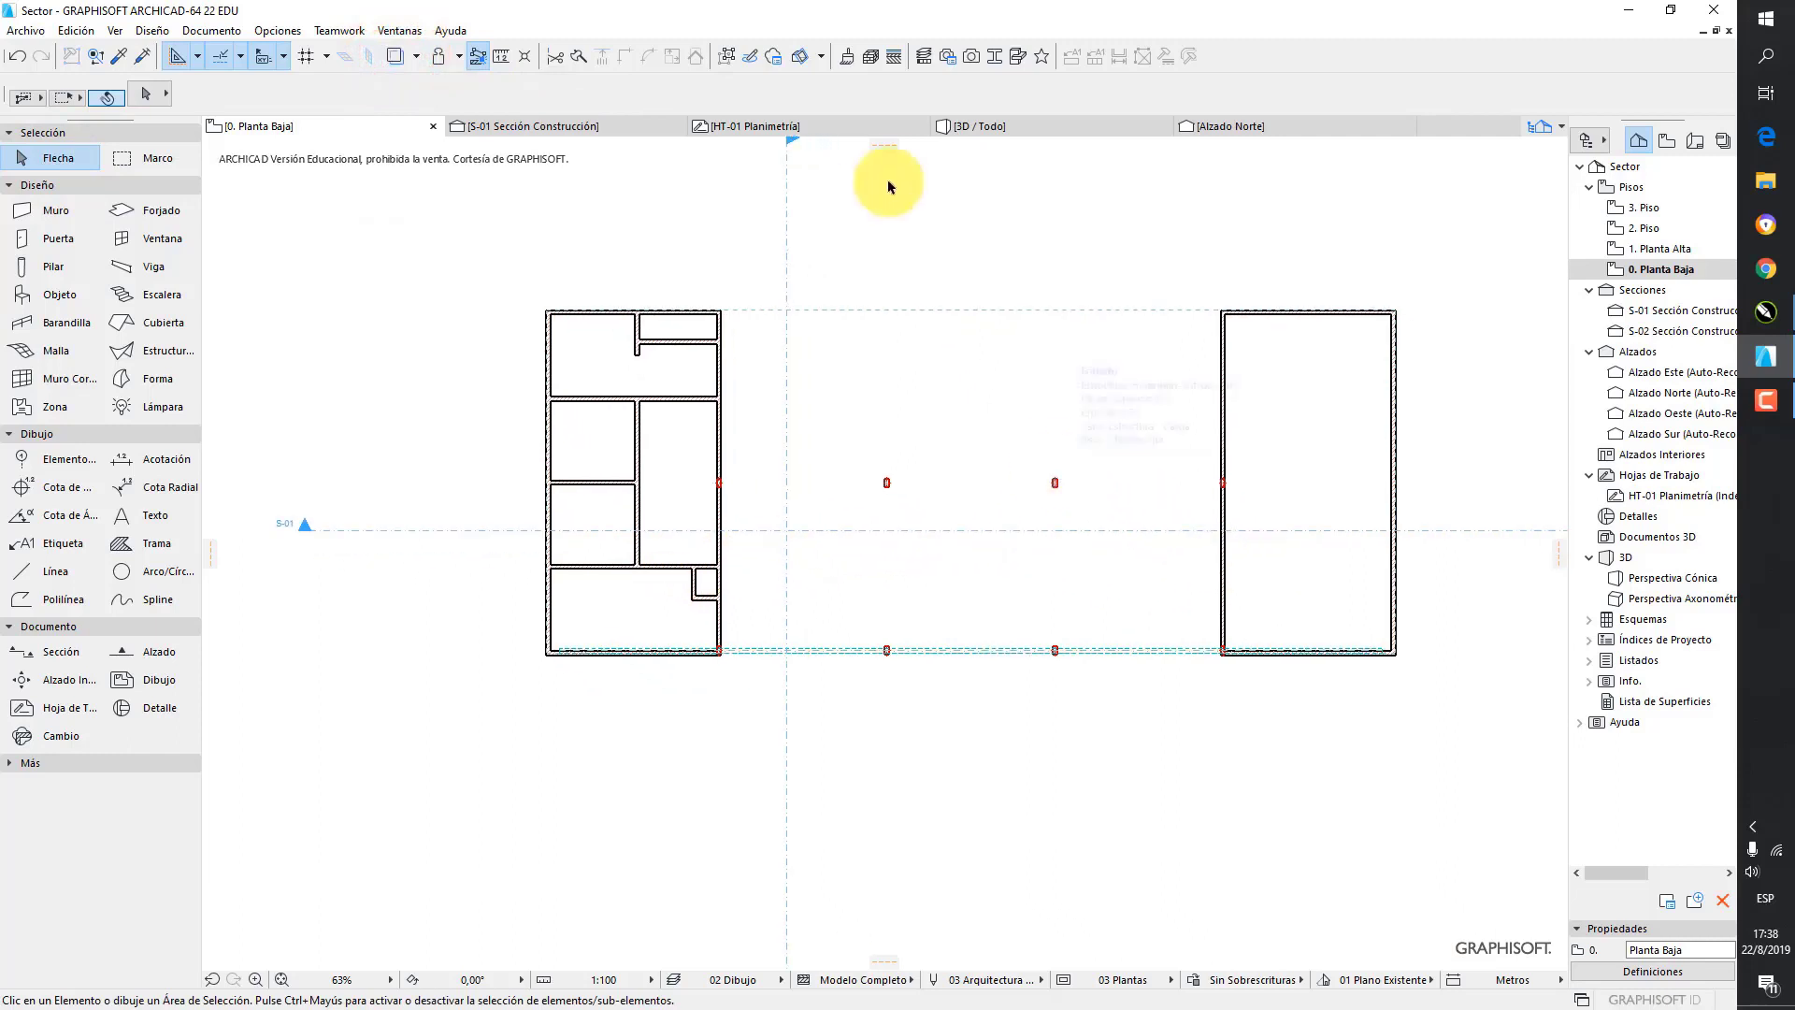
- Place a horizontal guide line along the upper face of the left block's lowest cross wall
{"action": "left_click", "coordinate": [885, 146]}
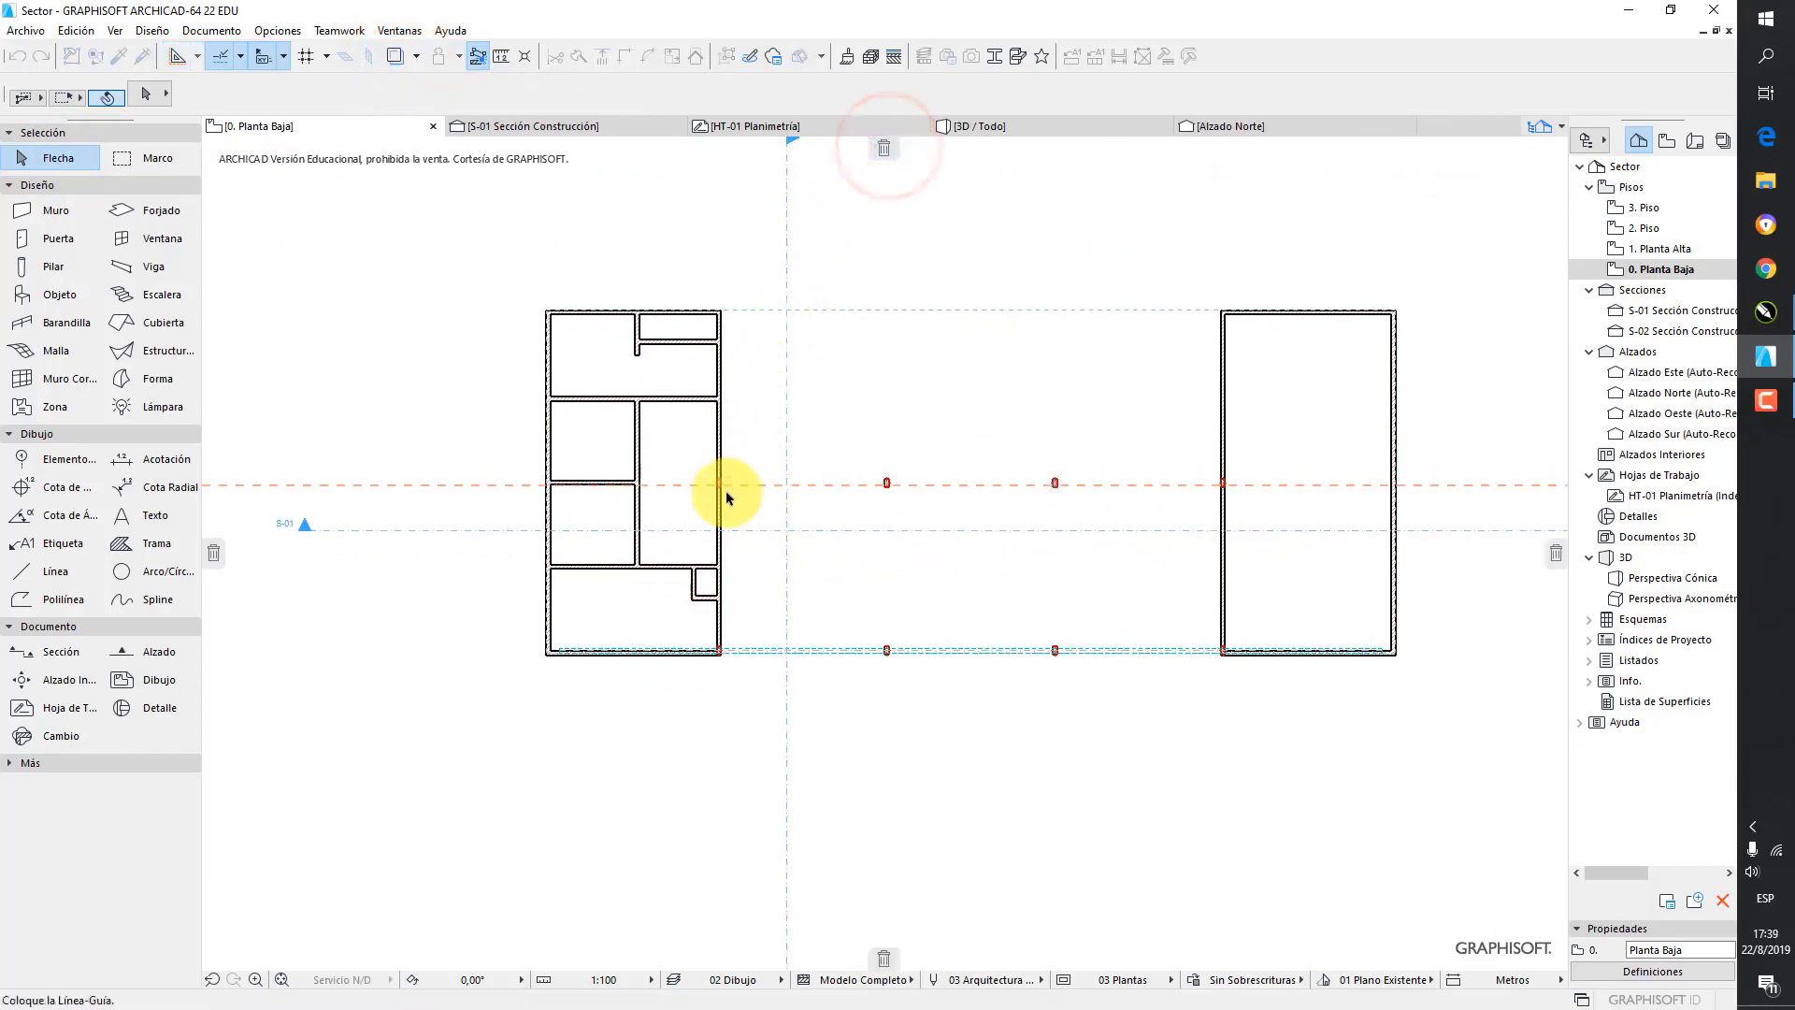
{"action": "scroll", "coordinate": [708, 543], "scroll_direction": "up", "scroll_amount": 4}
{"action": "scroll", "coordinate": [707, 547], "scroll_direction": "up", "scroll_amount": 2}
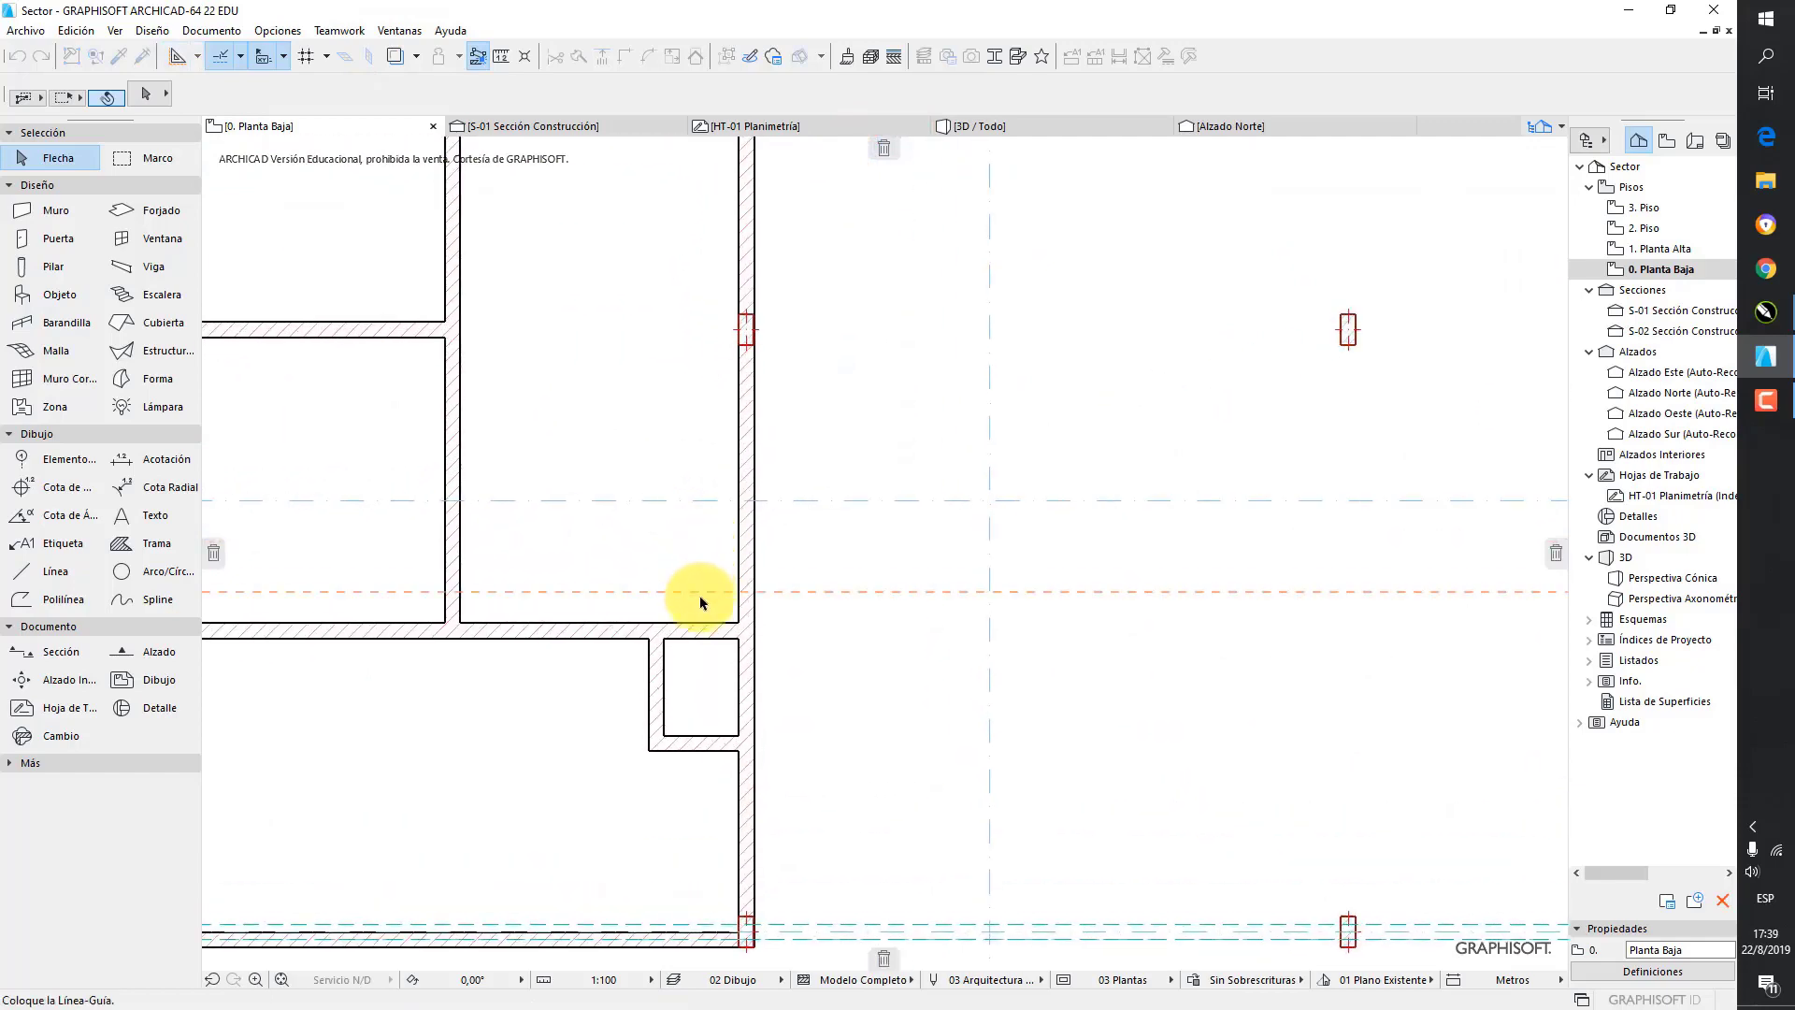
{"action": "left_click", "coordinate": [703, 622]}
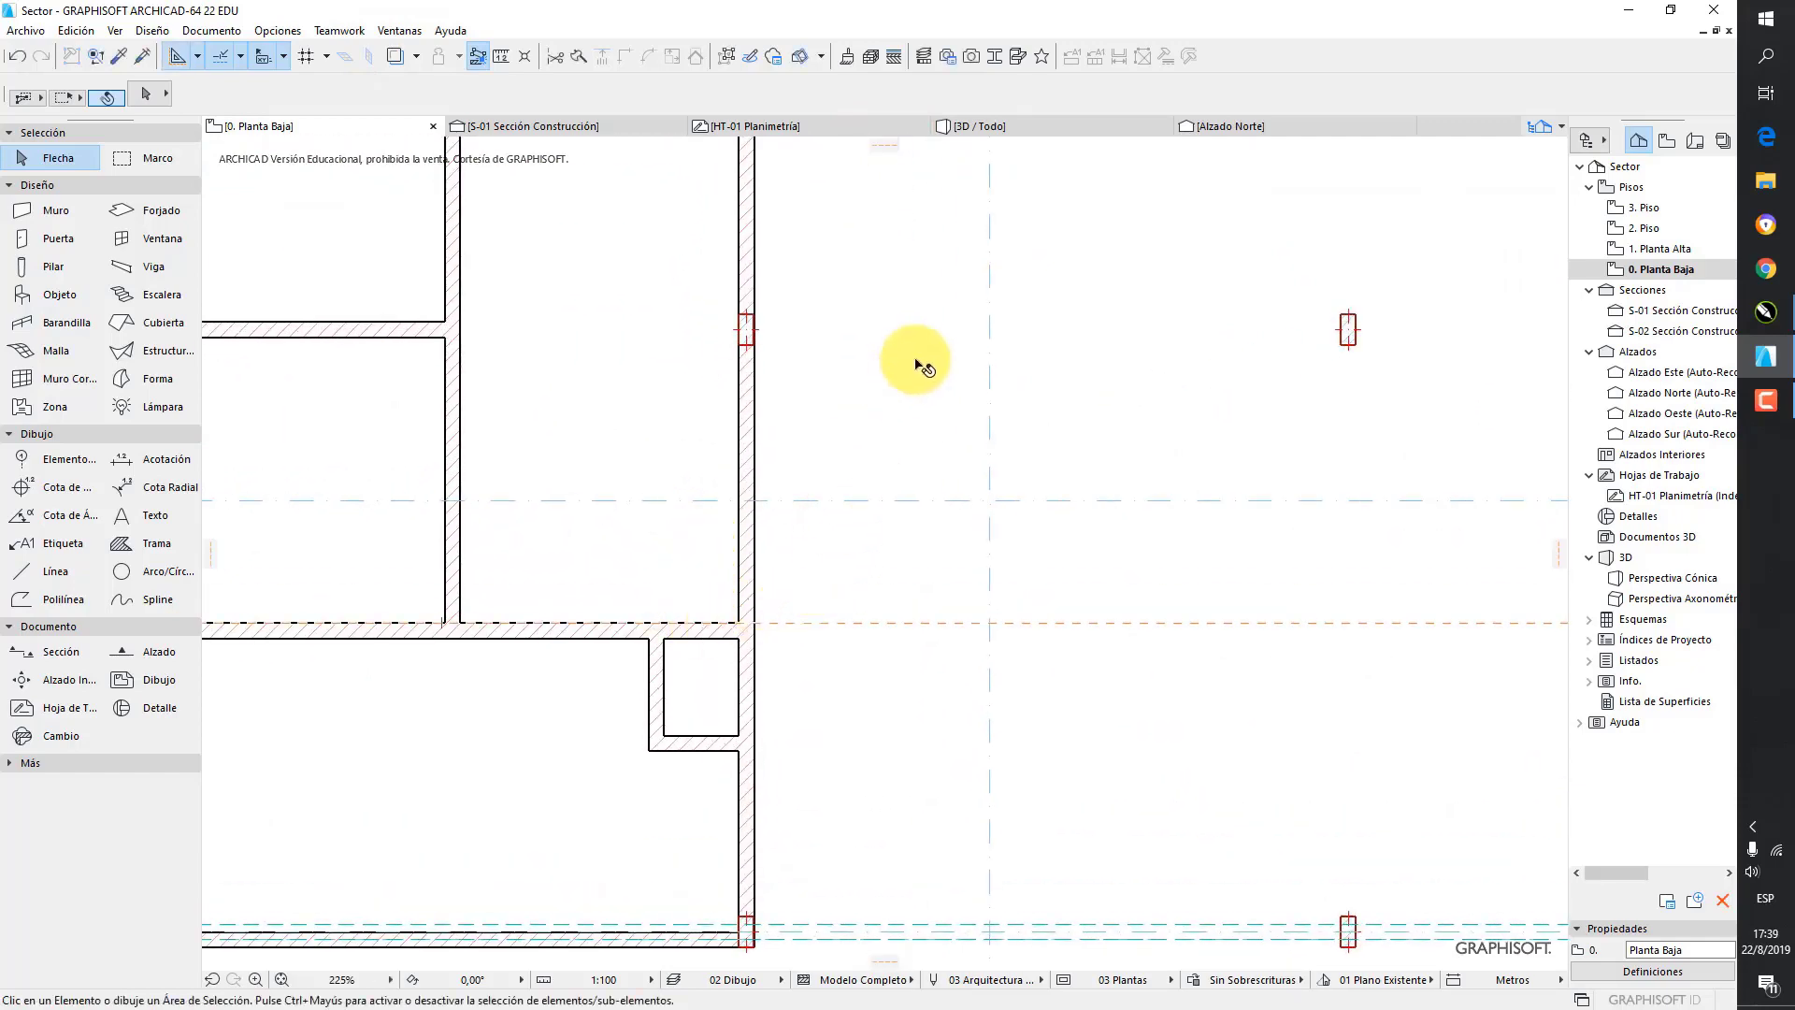
- Draw a 0.20 brick cross wall along the guide line between the two side walls of the right block
{"action": "scroll", "coordinate": [921, 374], "scroll_direction": "down", "scroll_amount": 4}
{"action": "middle_click_drag", "start_coordinate": [1044, 407], "coordinate": [813, 389]}
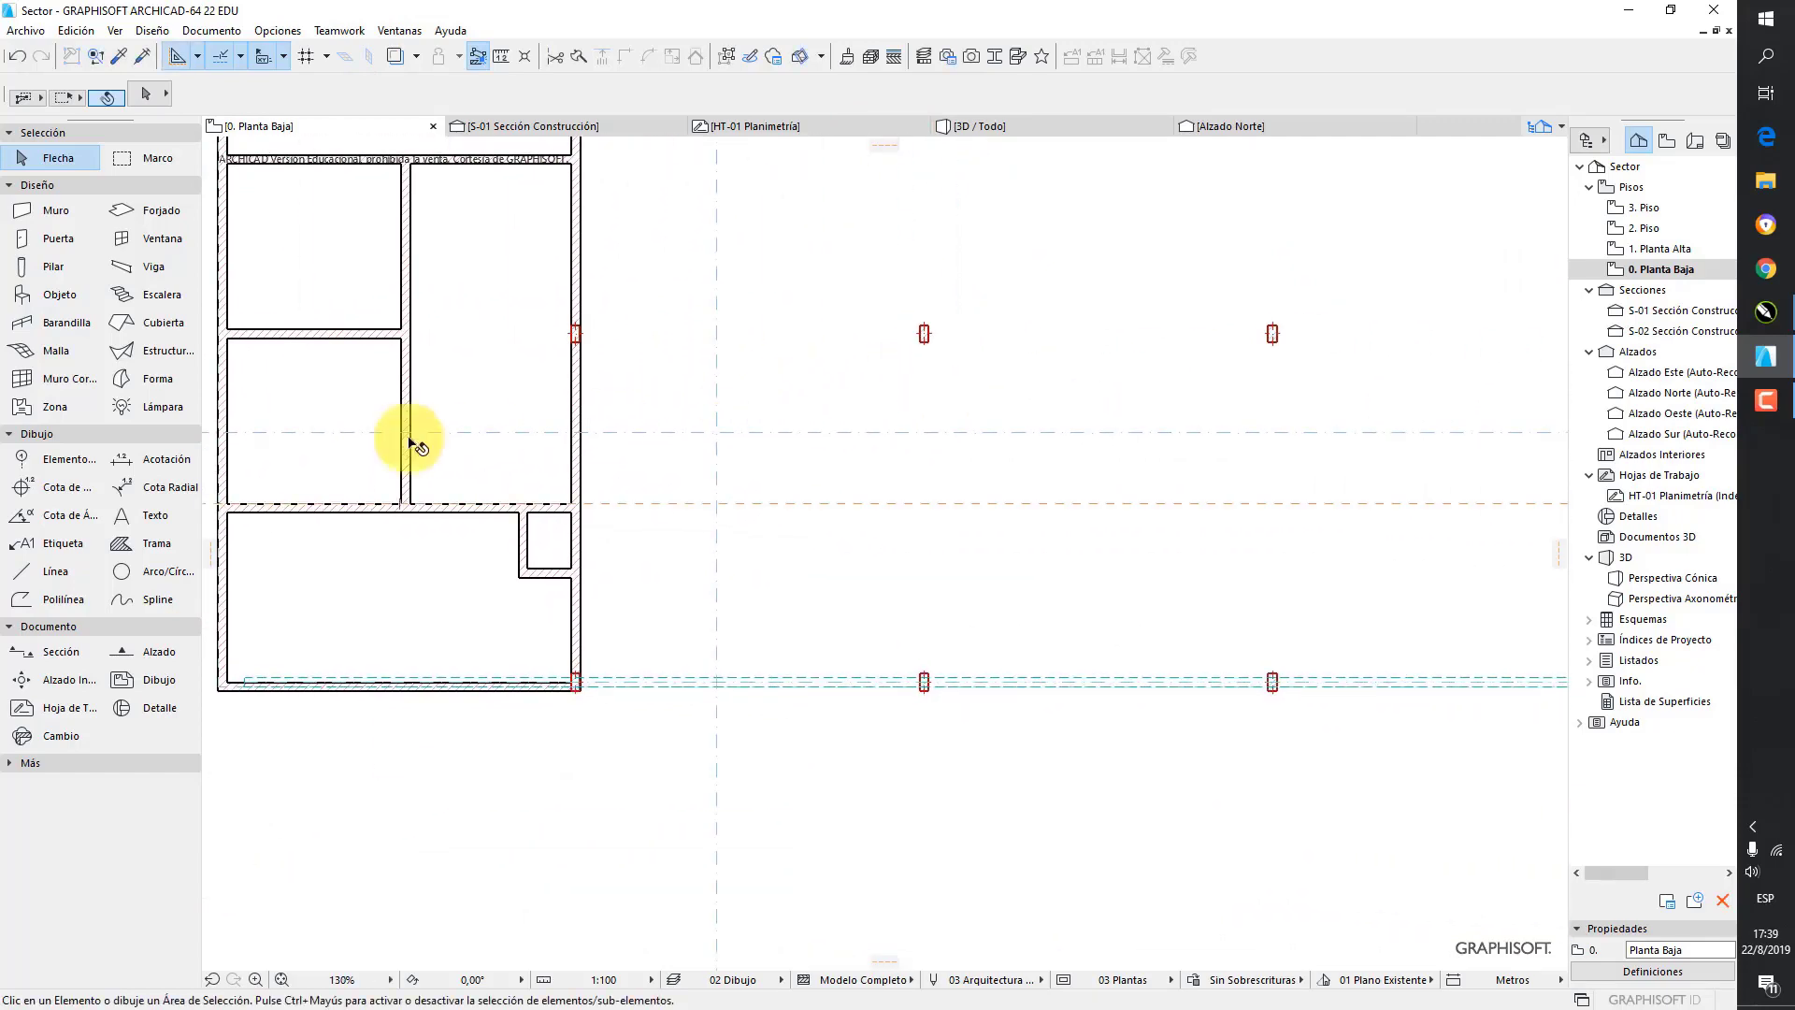
{"action": "left_click", "coordinate": [53, 212]}
{"action": "middle_click_drag", "start_coordinate": [1001, 361], "coordinate": [790, 487]}
{"action": "scroll", "coordinate": [821, 547], "scroll_direction": "up", "scroll_amount": 3}
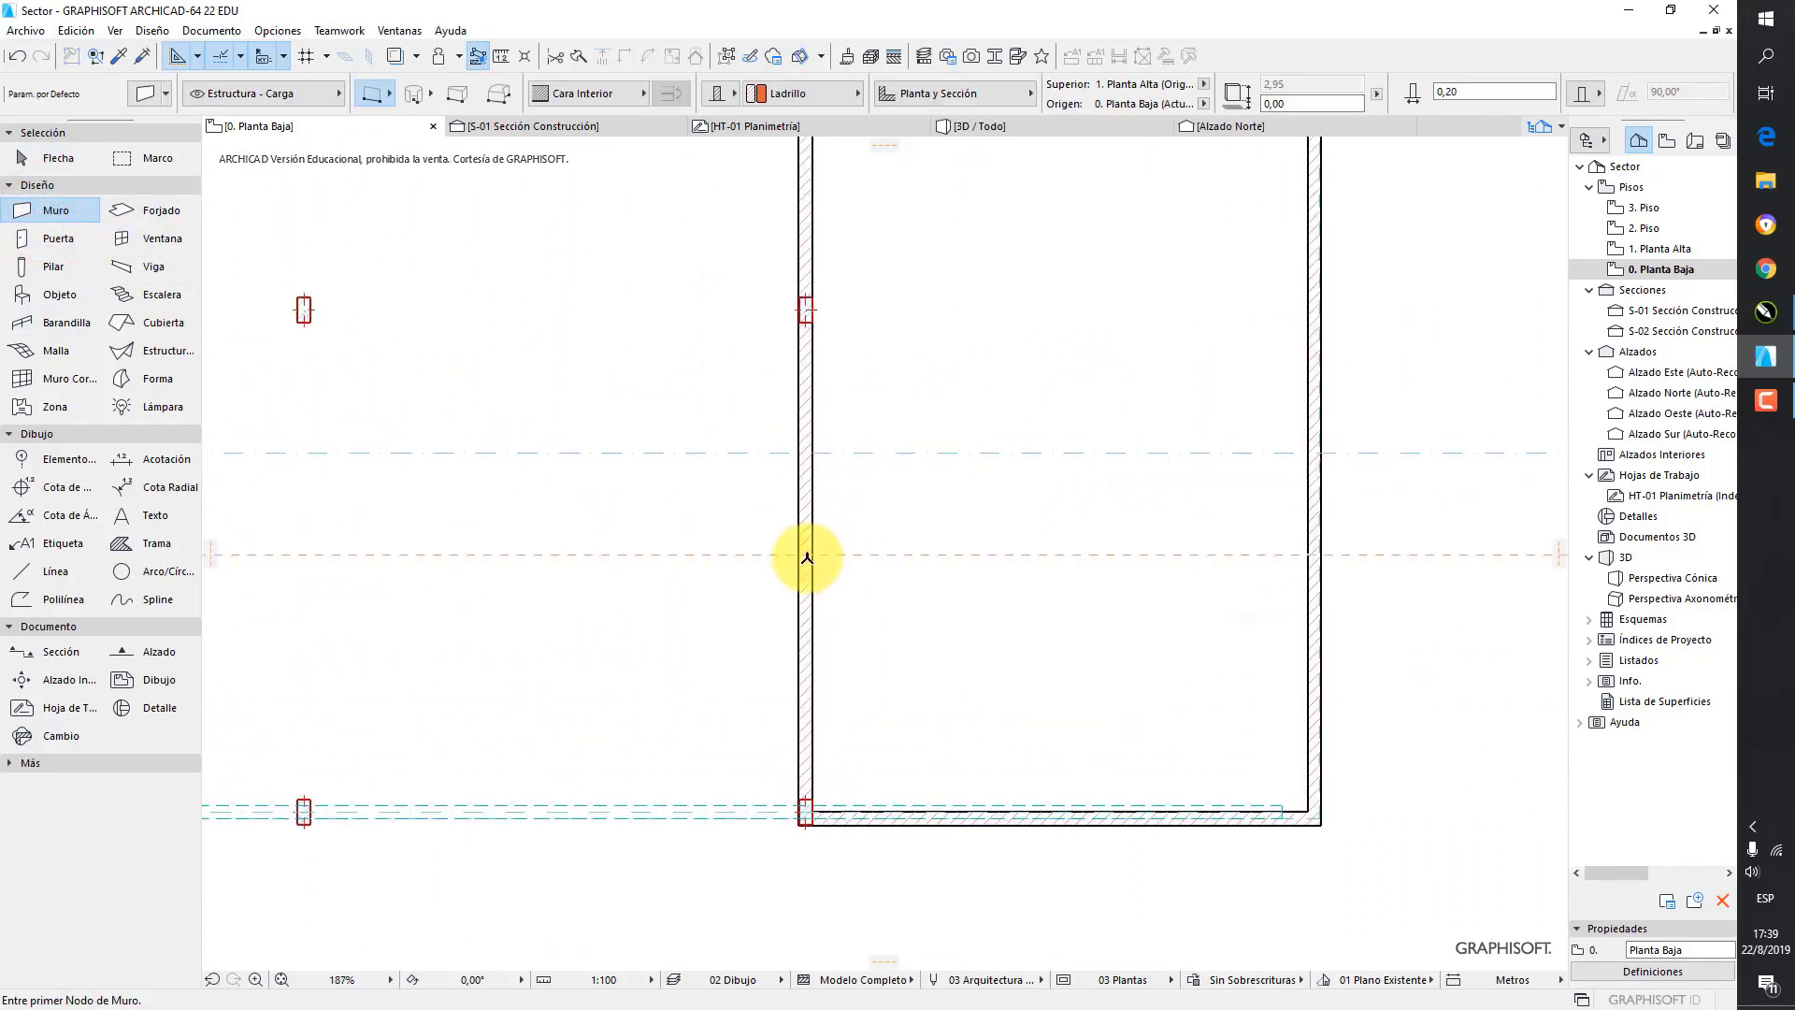
{"action": "left_click", "coordinate": [805, 557]}
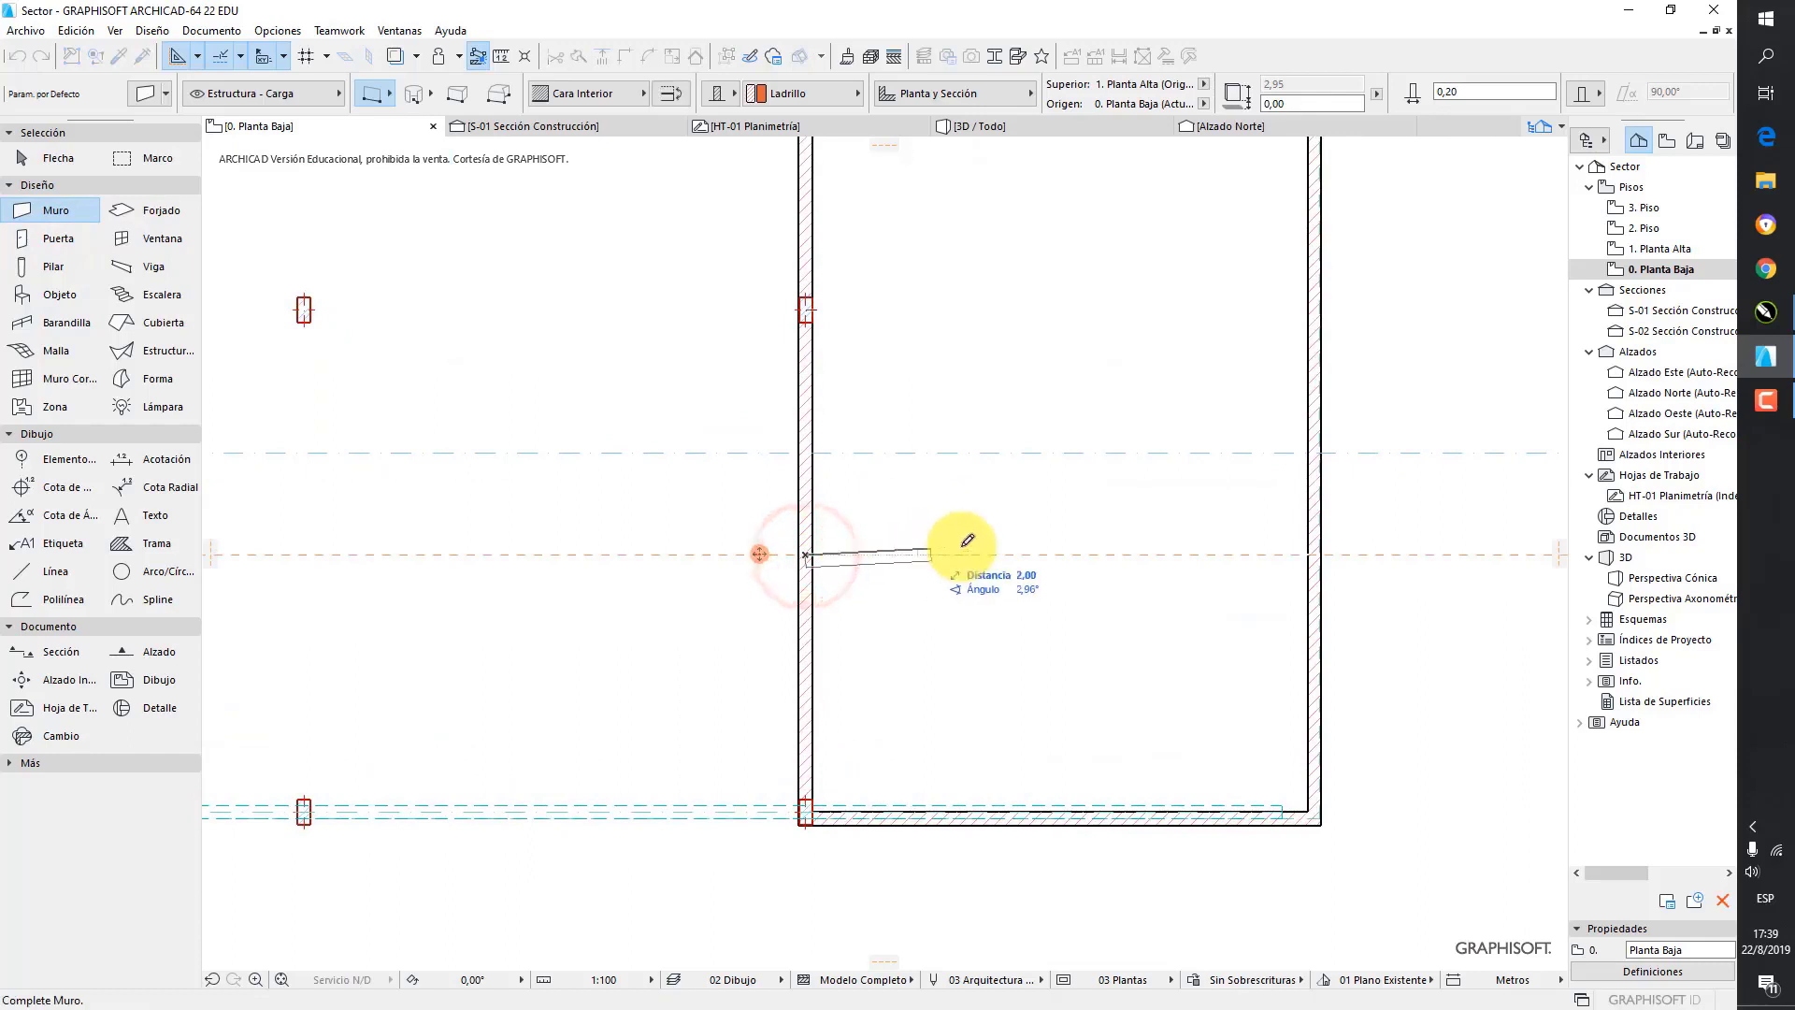
{"action": "left_click", "coordinate": [1320, 552]}
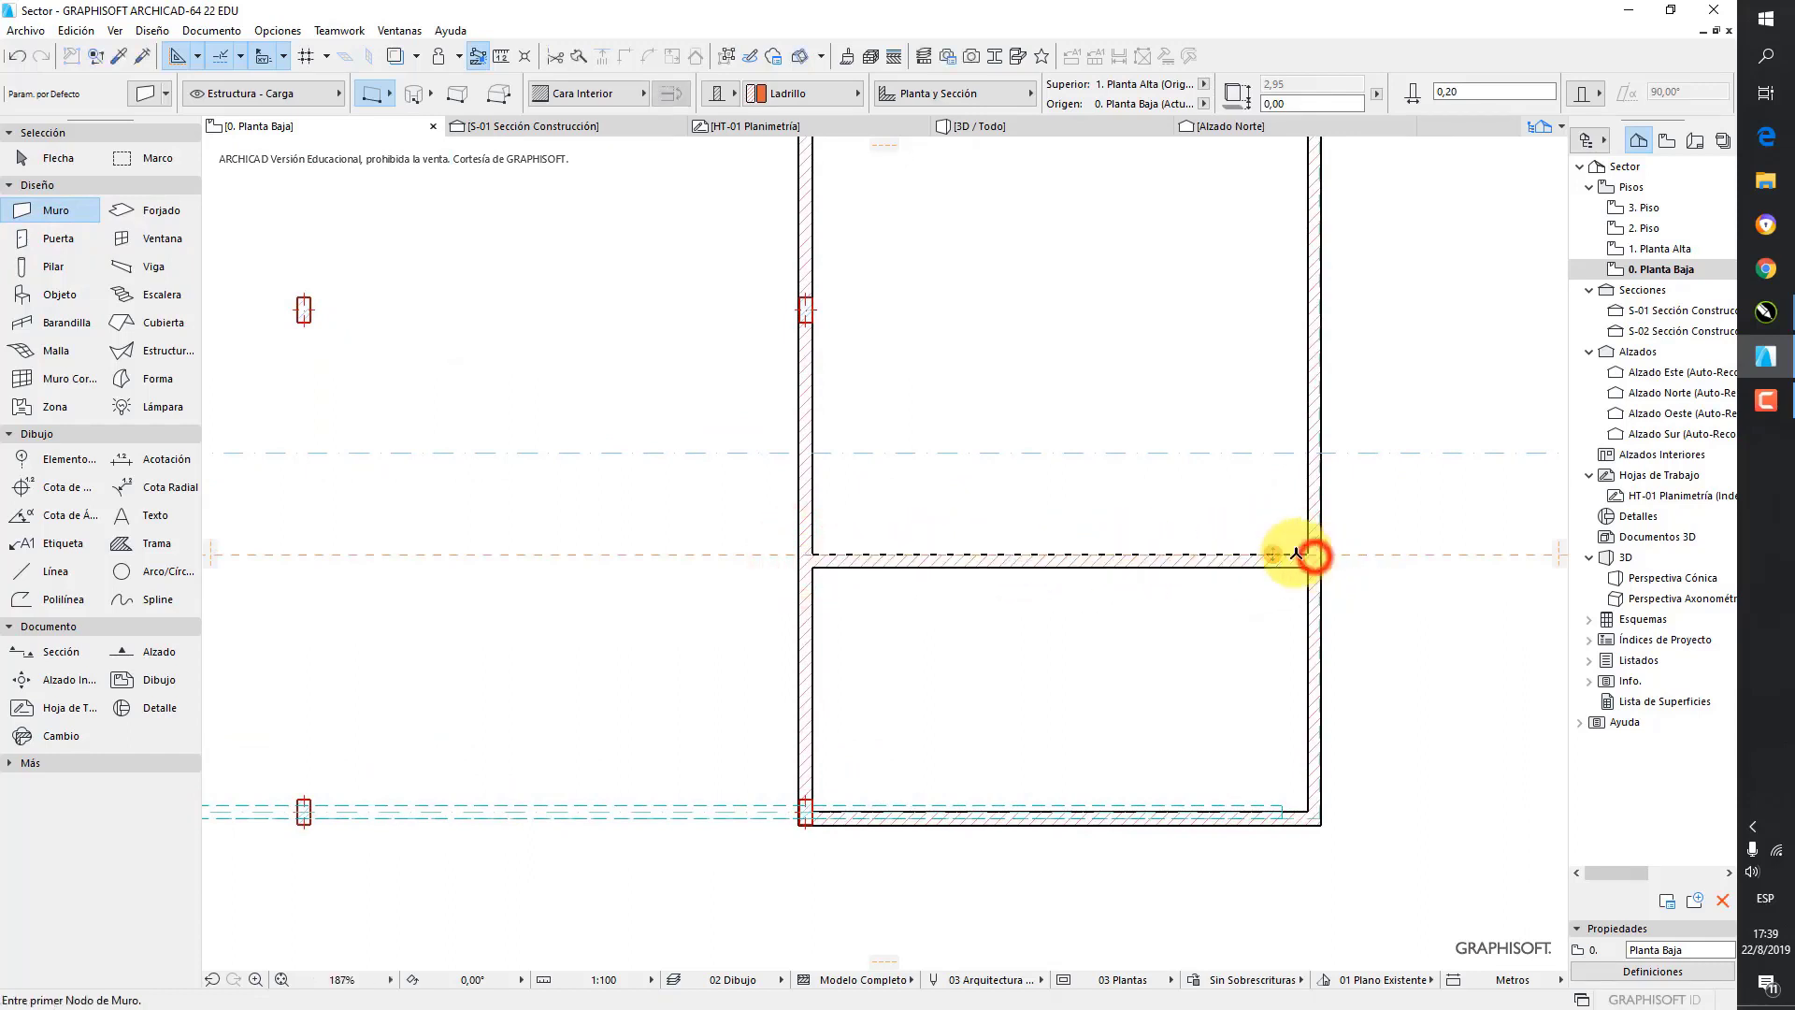
{"action": "scroll", "coordinate": [1163, 554], "scroll_direction": "down", "scroll_amount": 2}
{"action": "middle_click_drag", "start_coordinate": [950, 557], "coordinate": [1214, 509]}
{"action": "scroll", "coordinate": [1214, 509], "scroll_direction": "down", "scroll_amount": 1}
{"action": "key", "text": "Escape"}
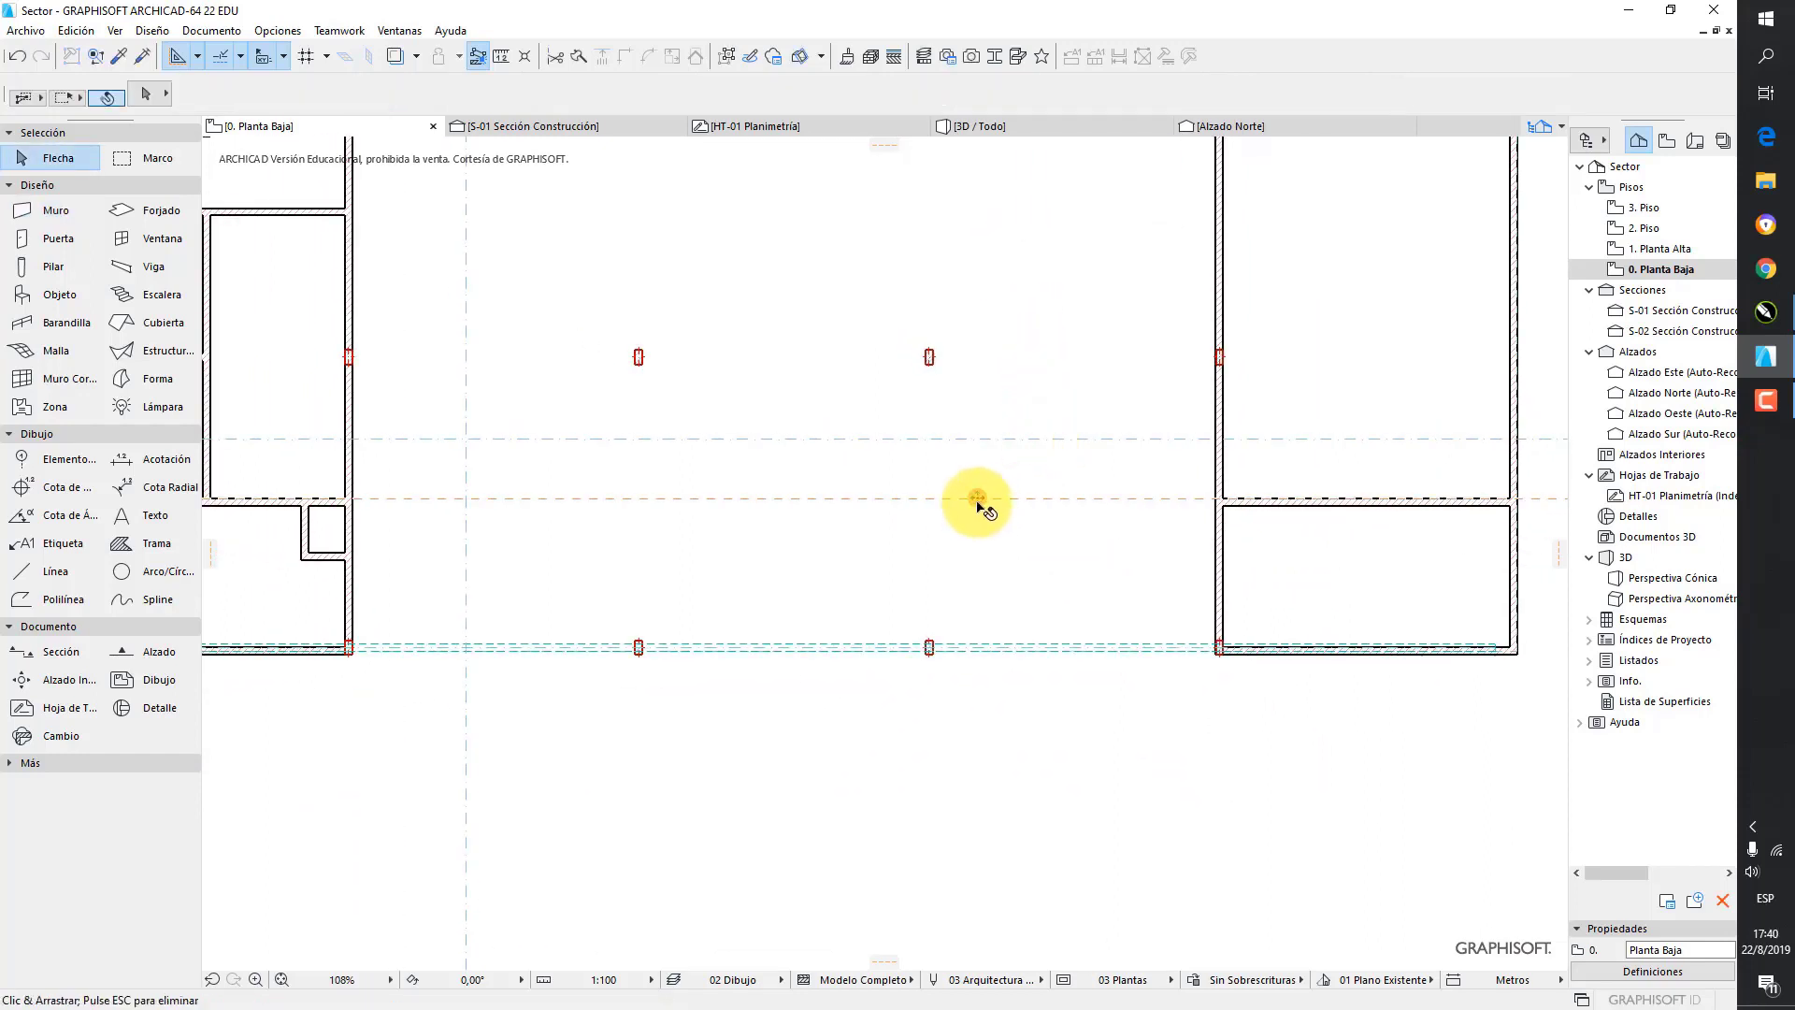
- Copy the horizontal guide line downward to the lower wall of the left block's small square enclosure
{"action": "left_click_drag", "start_coordinate": [976, 505], "coordinate": [979, 541]}
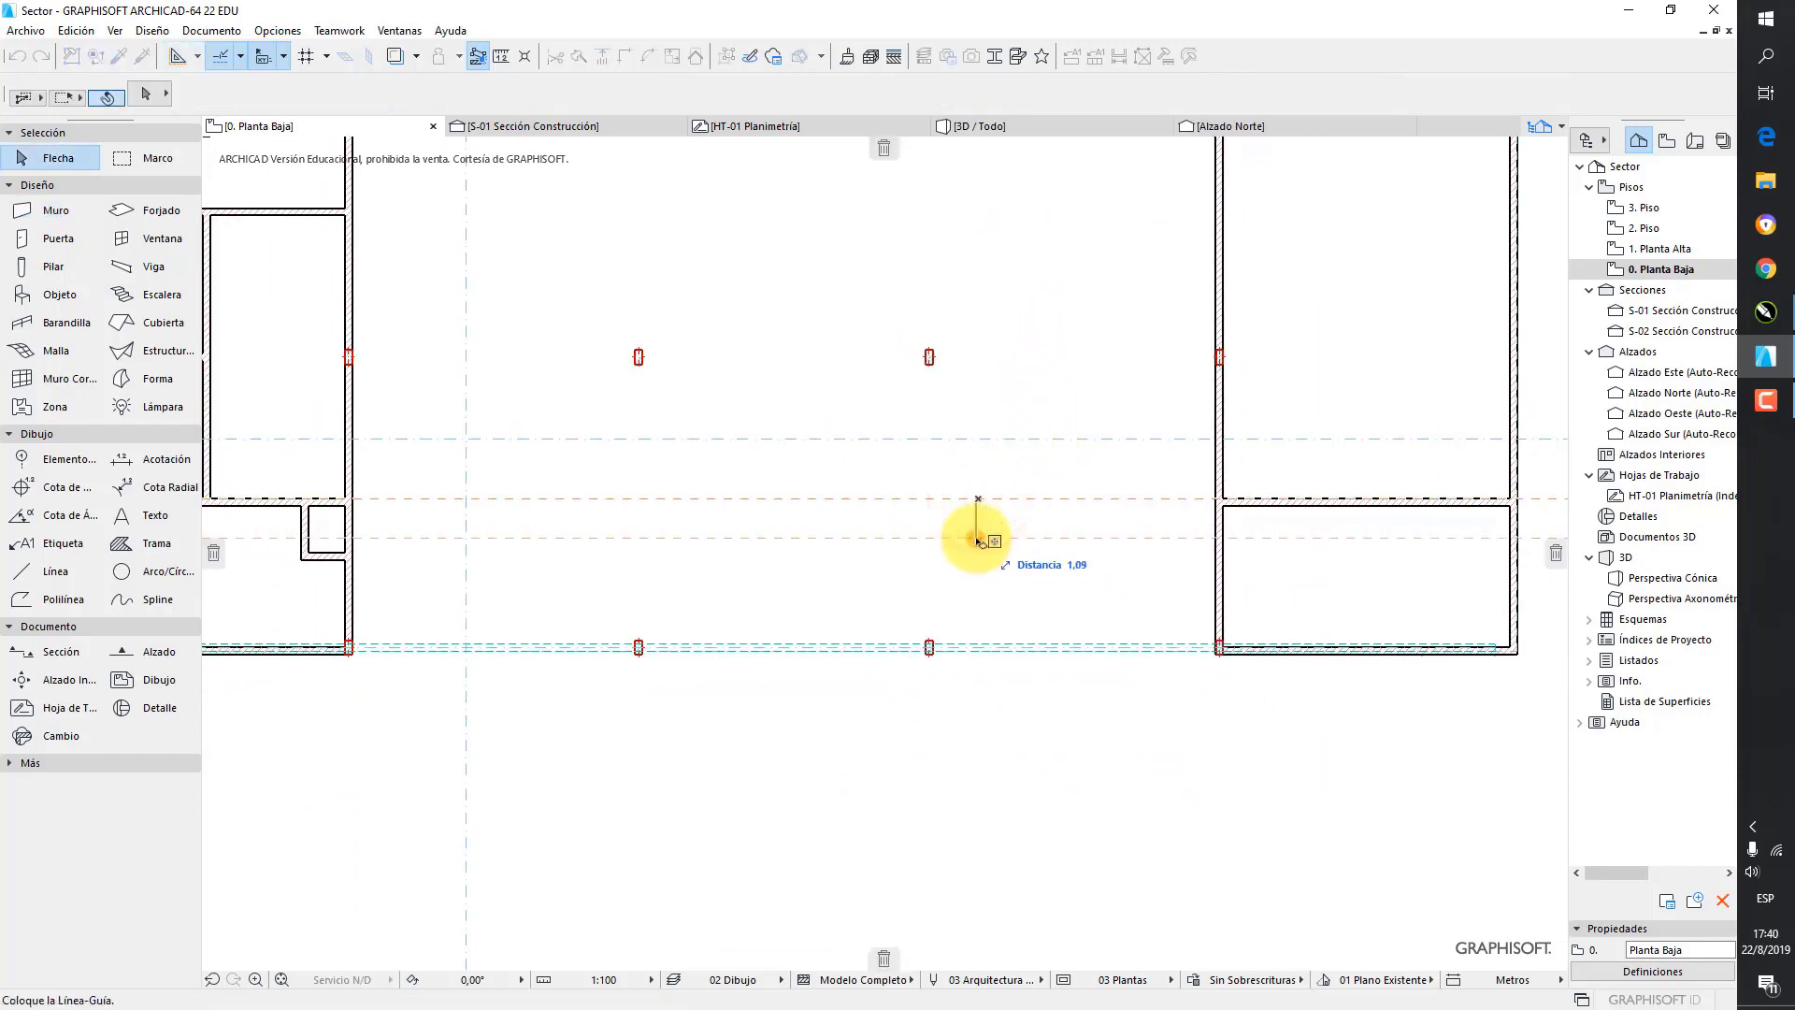
{"action": "key", "text": "ctrl"}
{"action": "key", "text": "Return"}
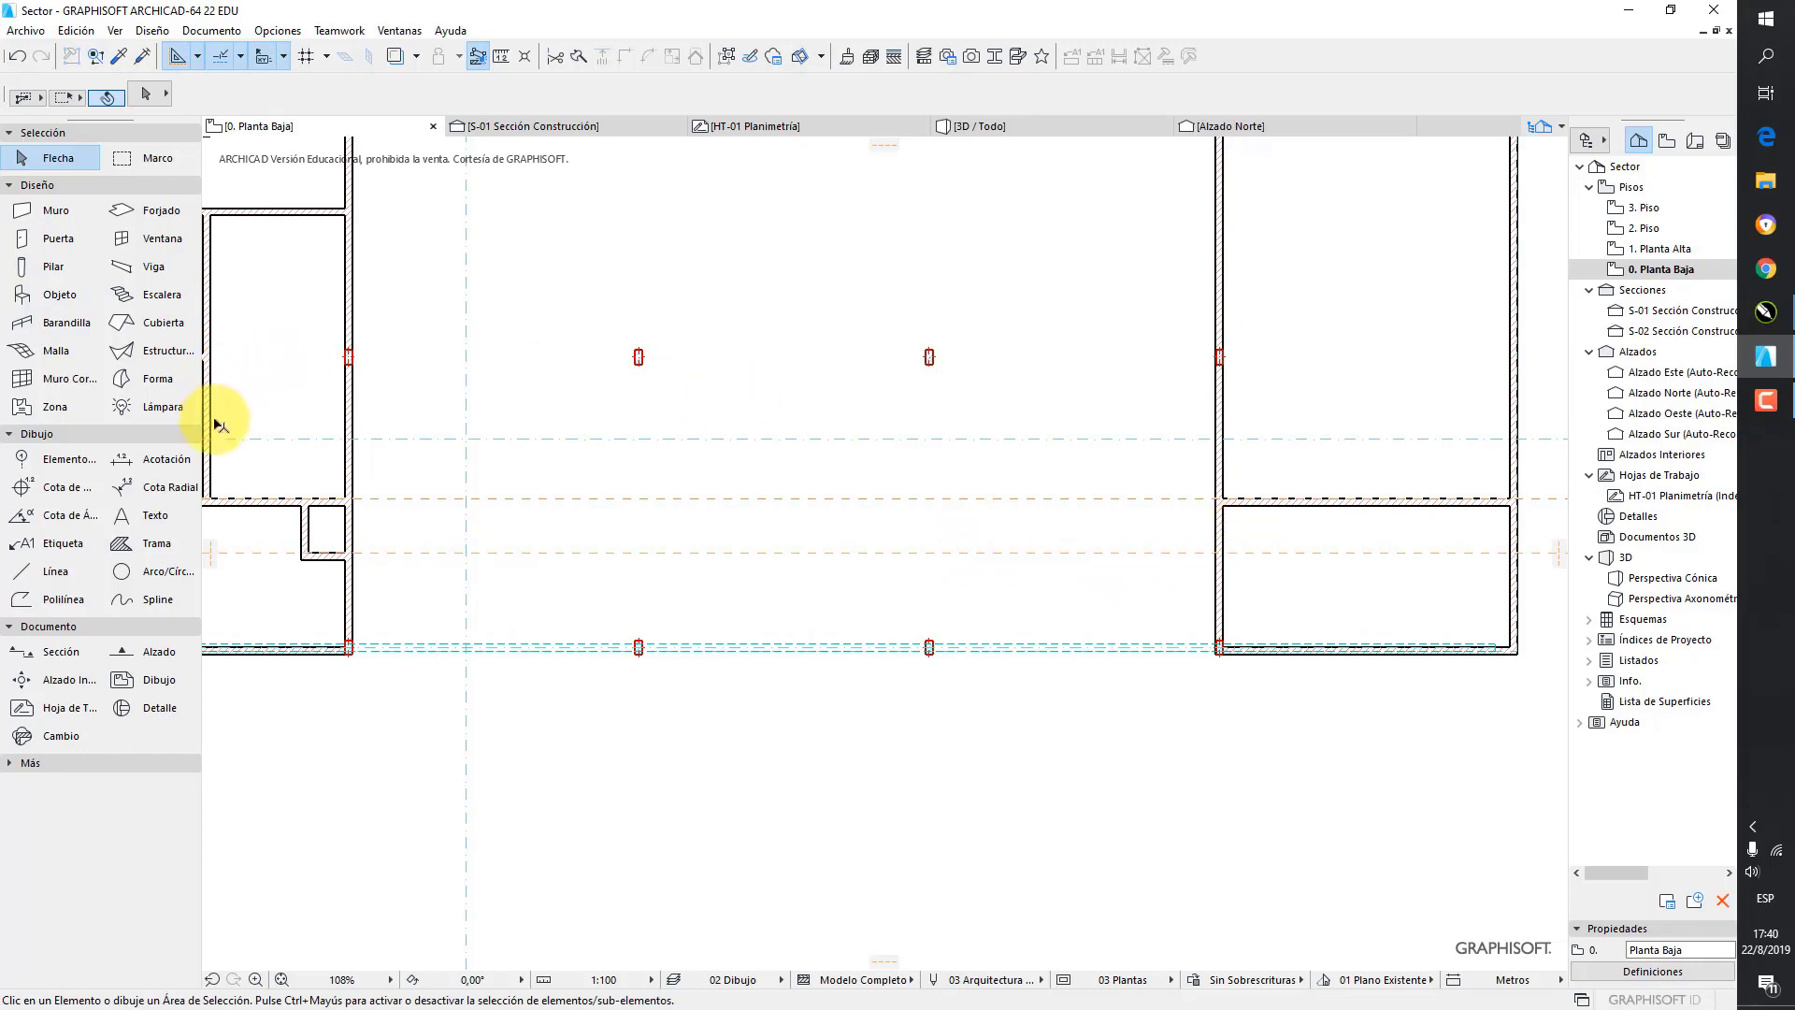
- Place a vertical guide line on the inner face of the right block's left wall and a copy 1 m to its right
{"action": "left_click_drag", "start_coordinate": [214, 563], "coordinate": [1320, 552]}
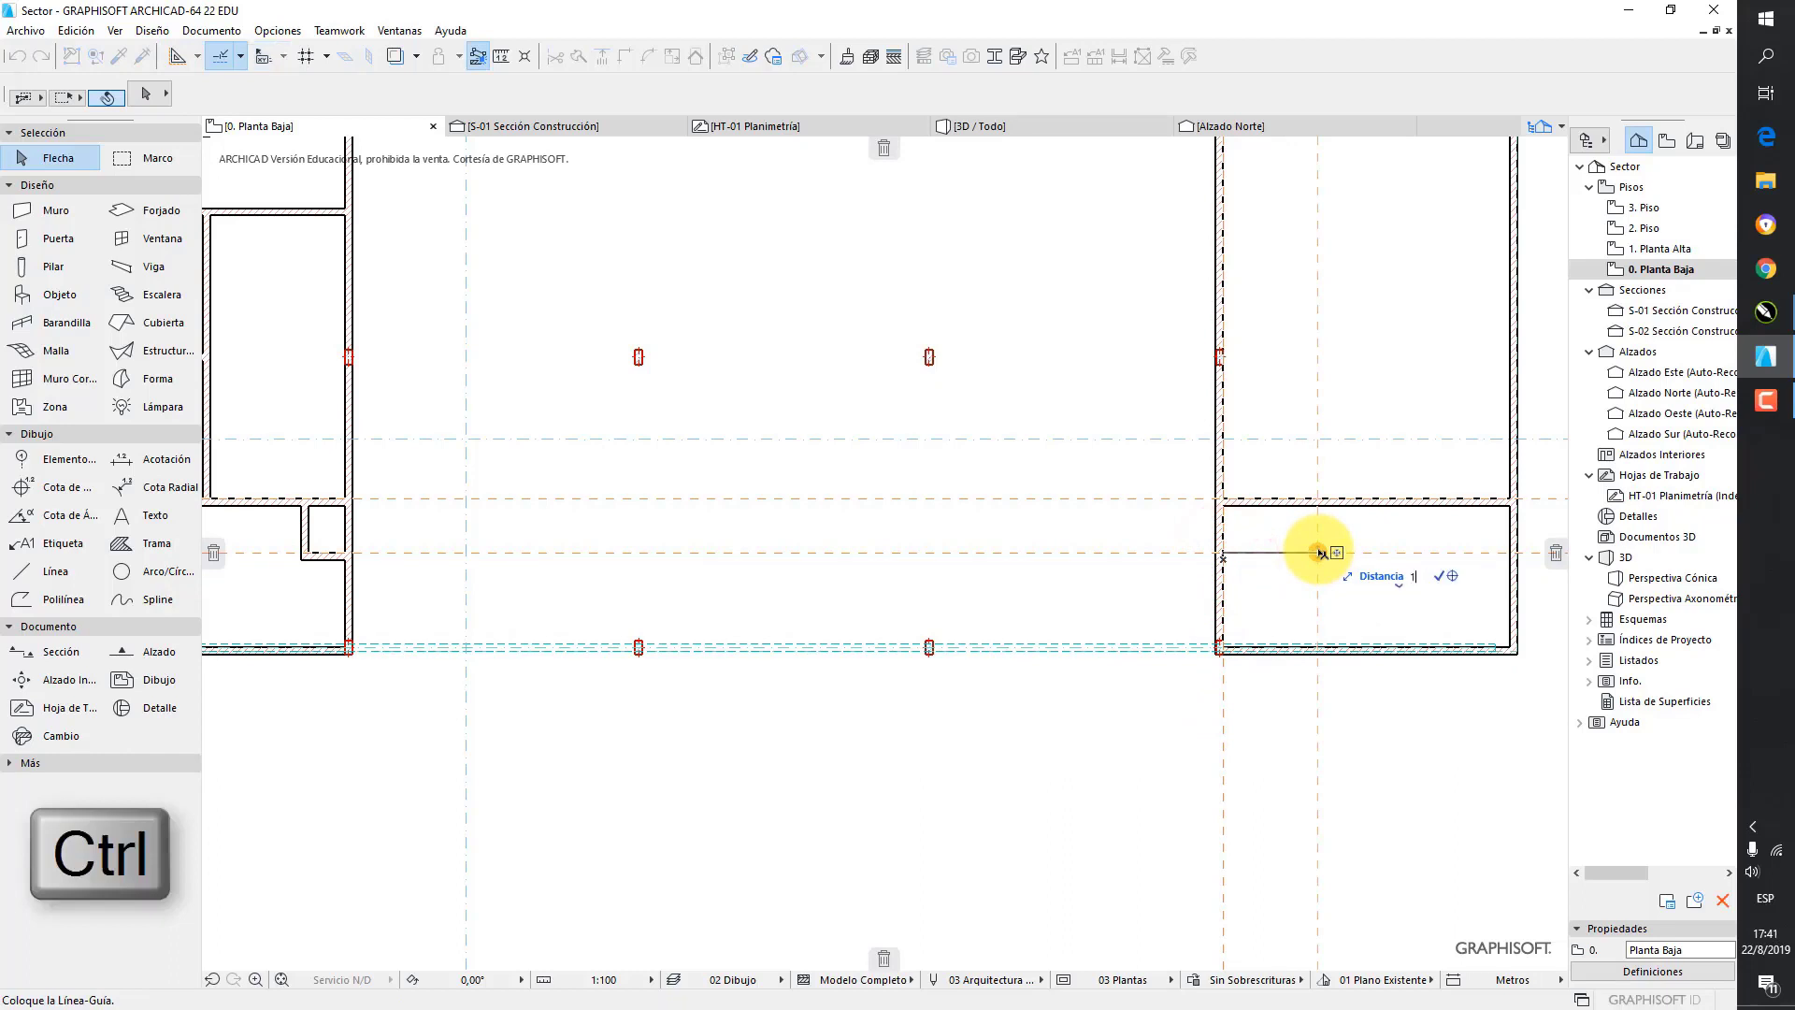
{"action": "key", "text": "Return"}
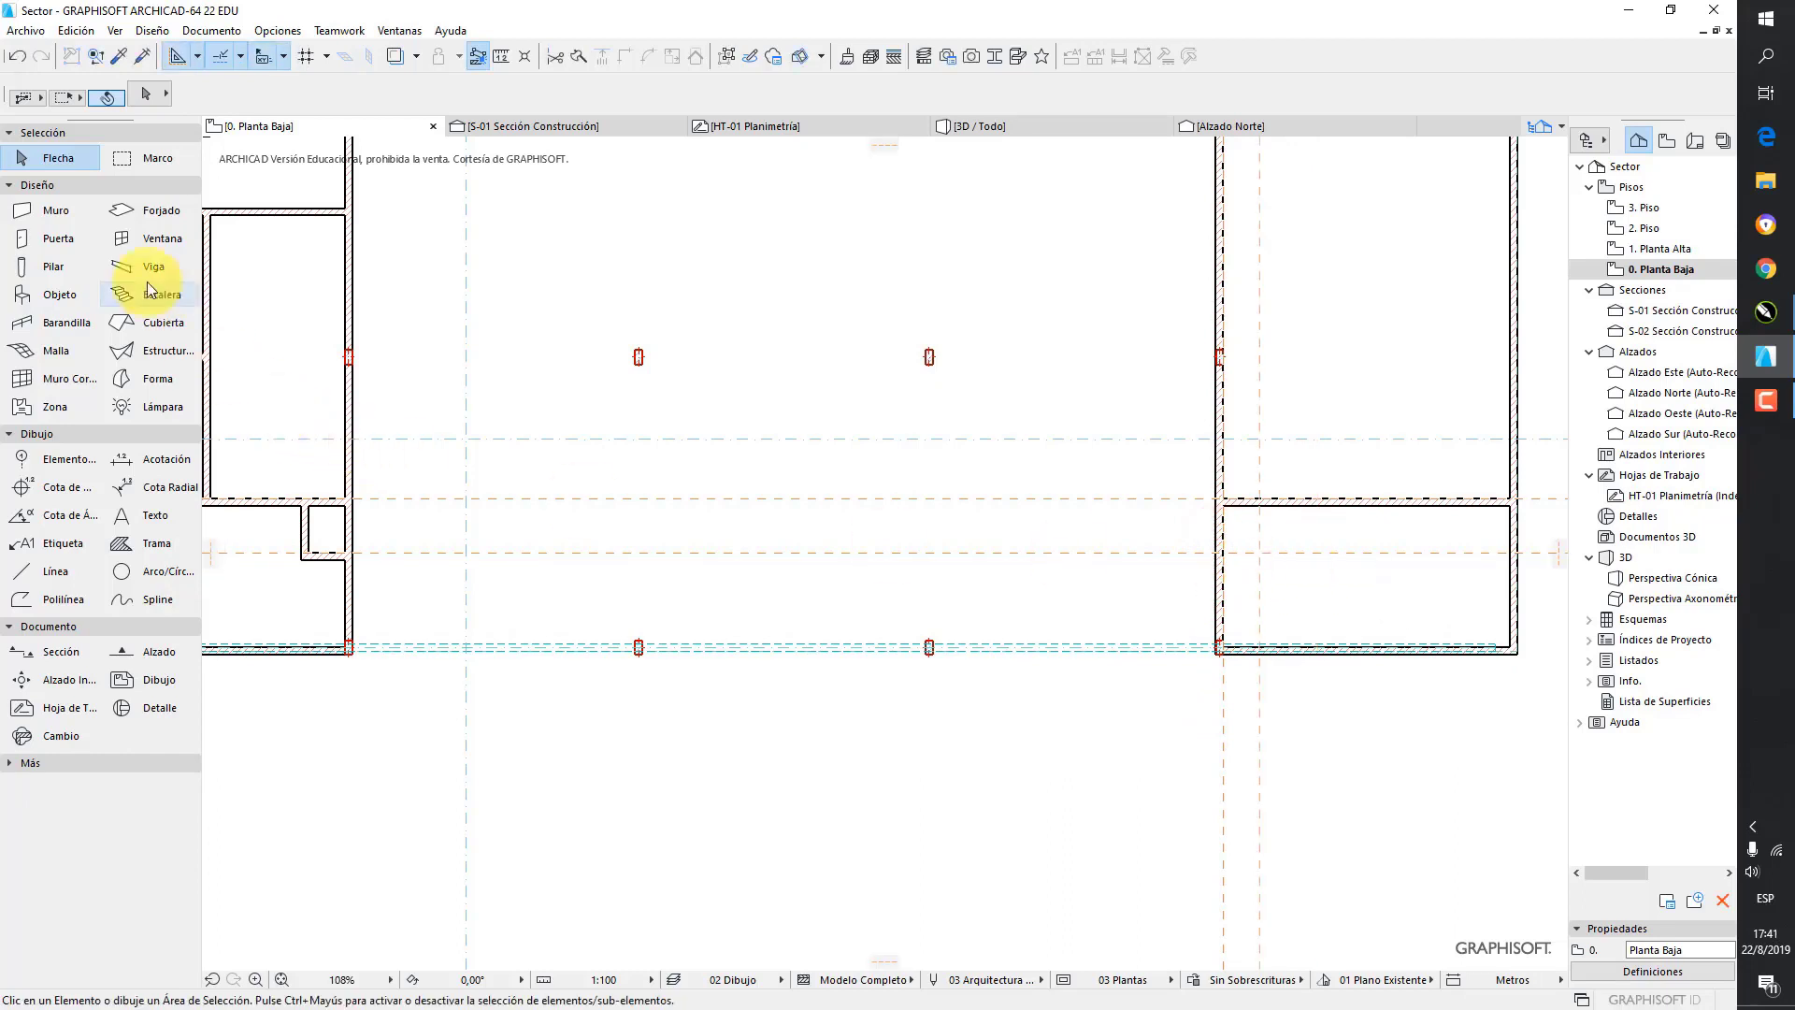
- Draw the two short brick walls enclosing a small shaft below the right block's cross wall, following the guide line intersections
{"action": "left_click", "coordinate": [58, 223]}
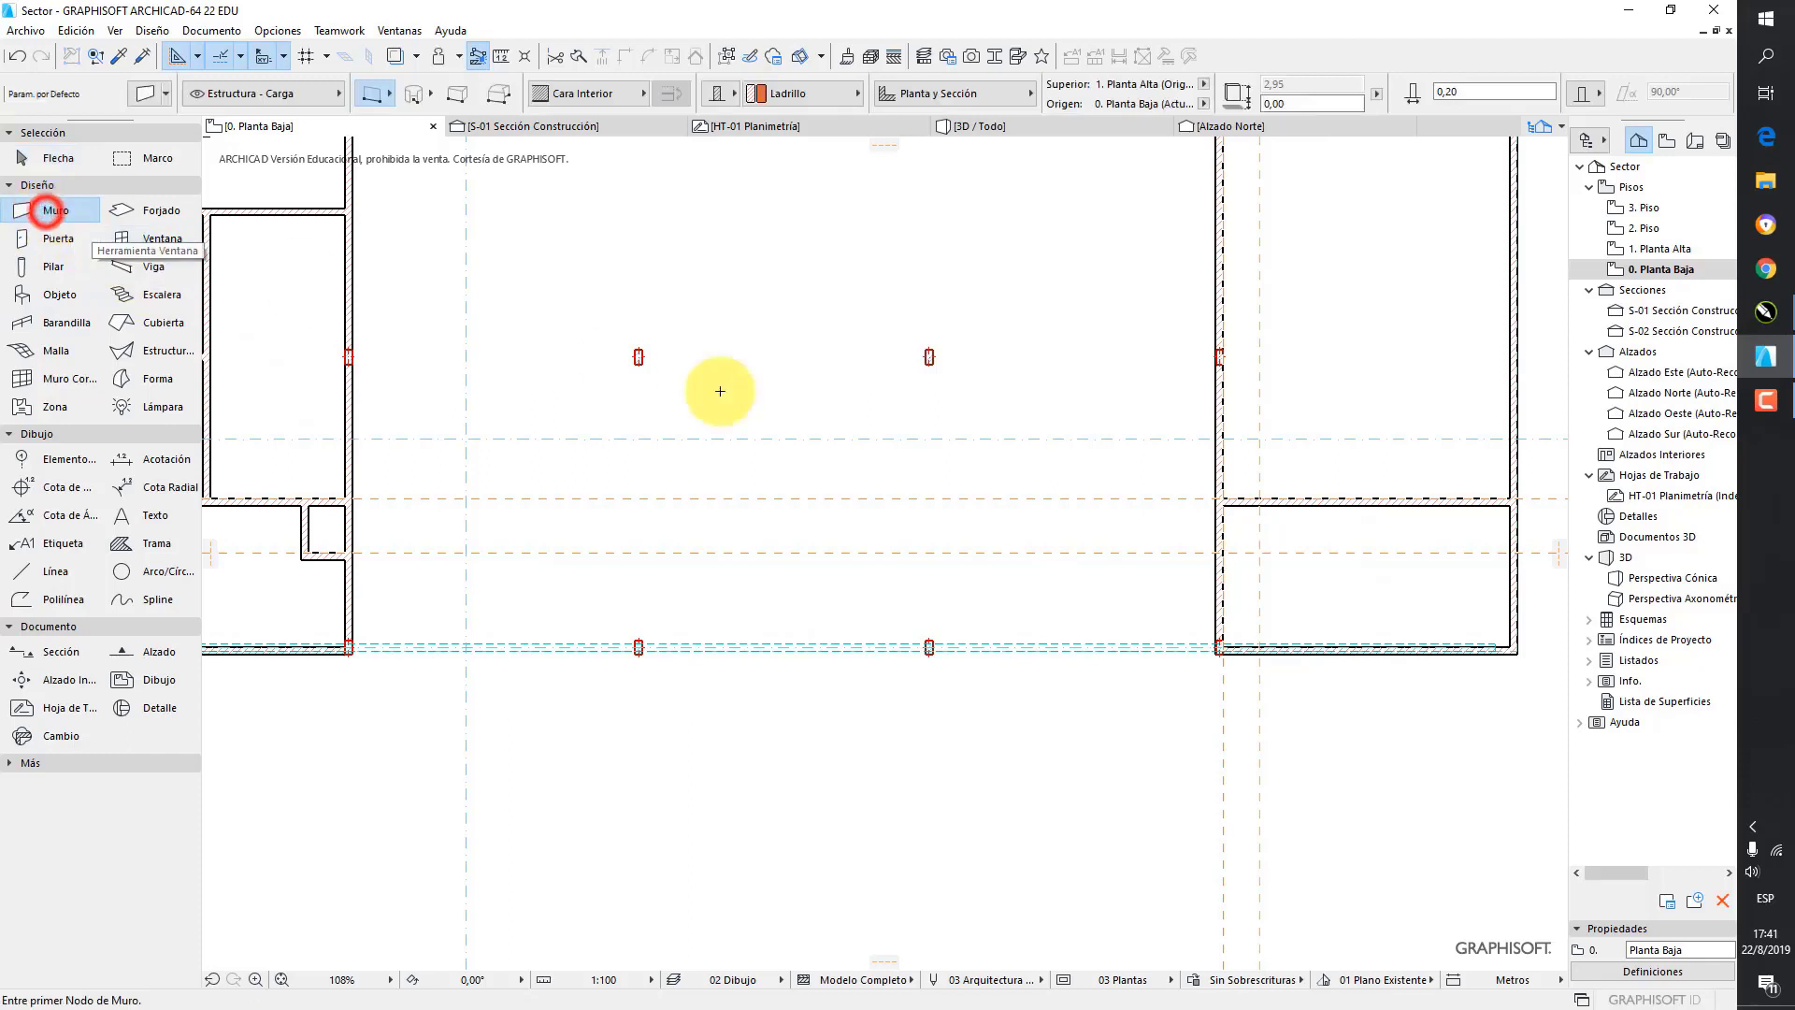
{"action": "left_click", "coordinate": [1220, 551]}
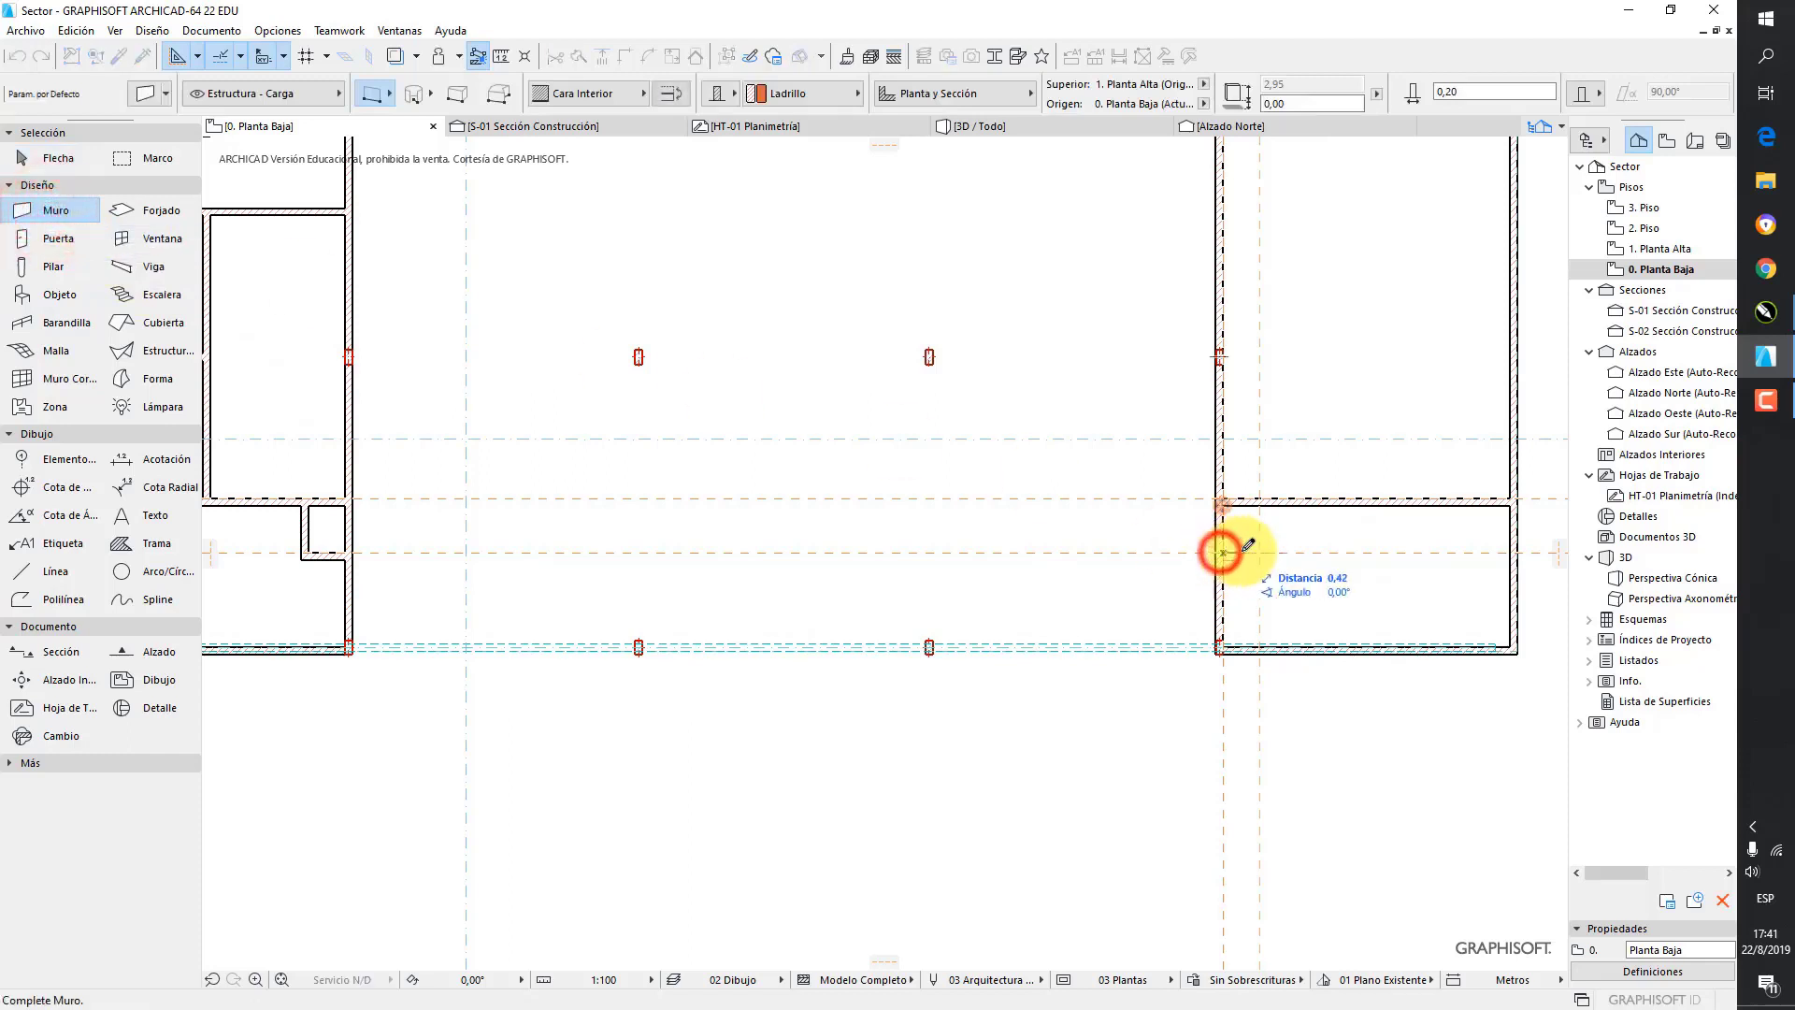
{"action": "left_click", "coordinate": [1259, 550]}
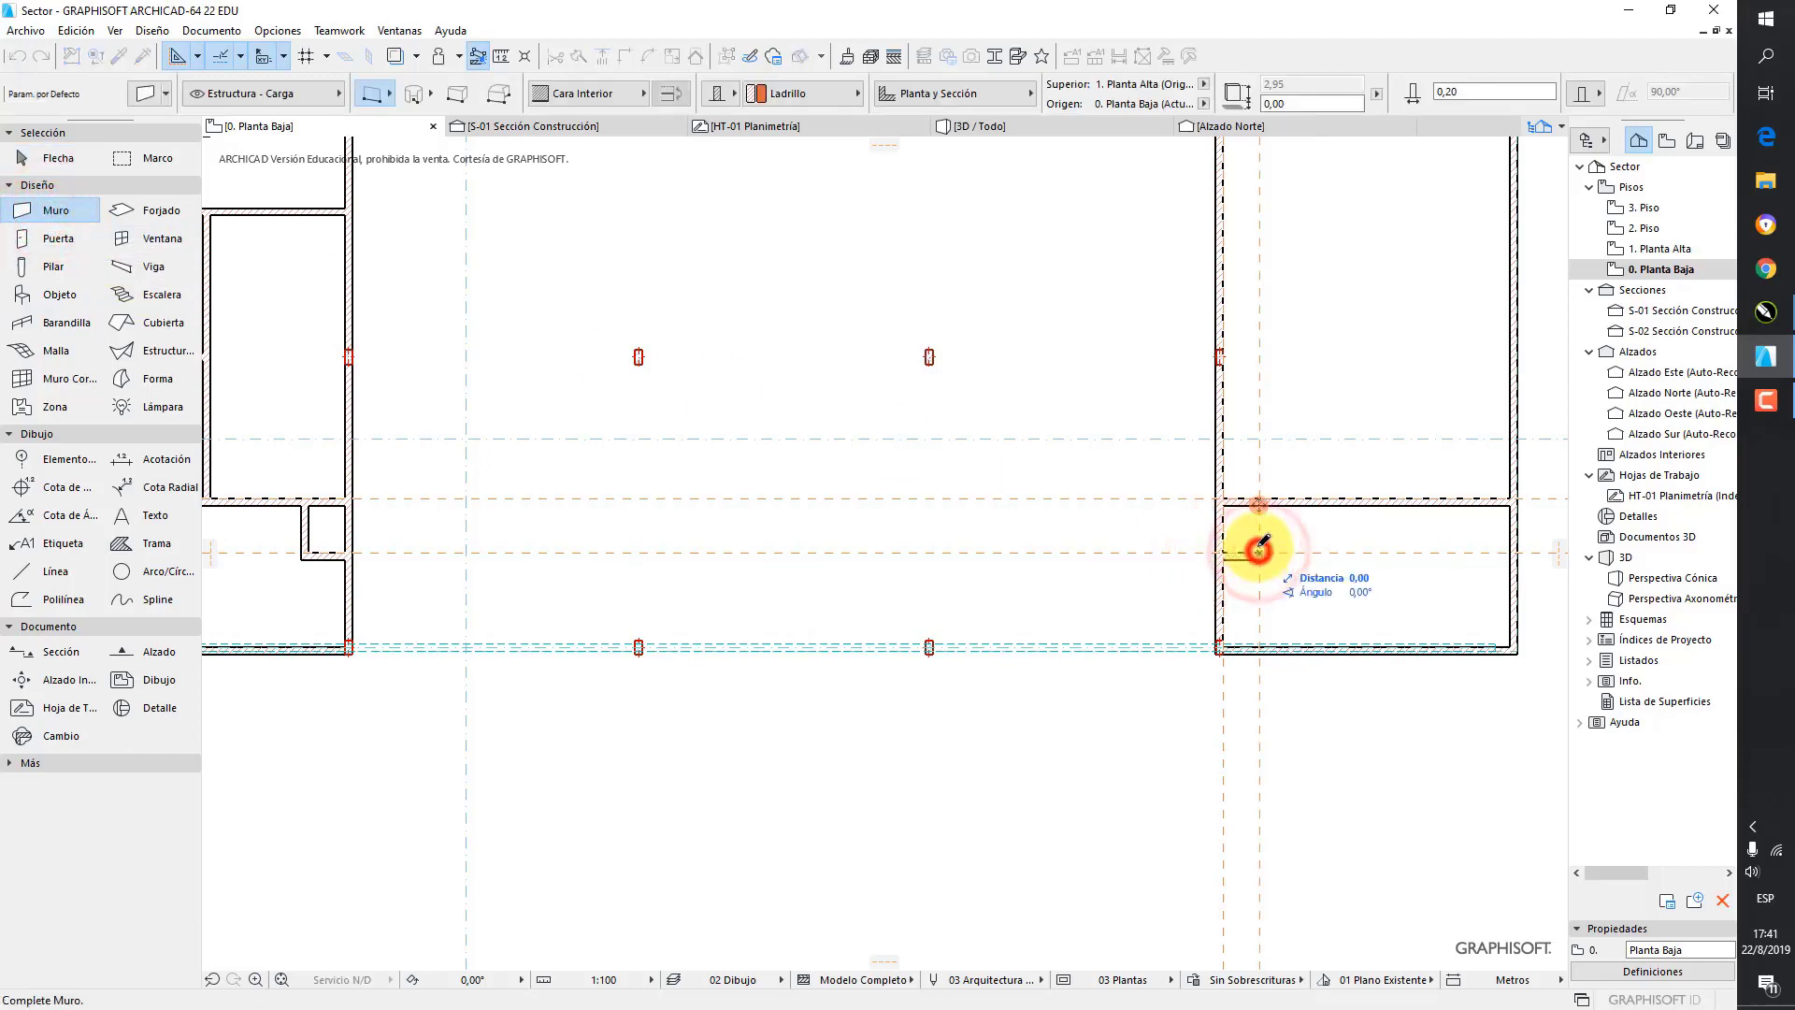
{"action": "scroll", "coordinate": [1264, 510], "scroll_direction": "up", "scroll_amount": 2}
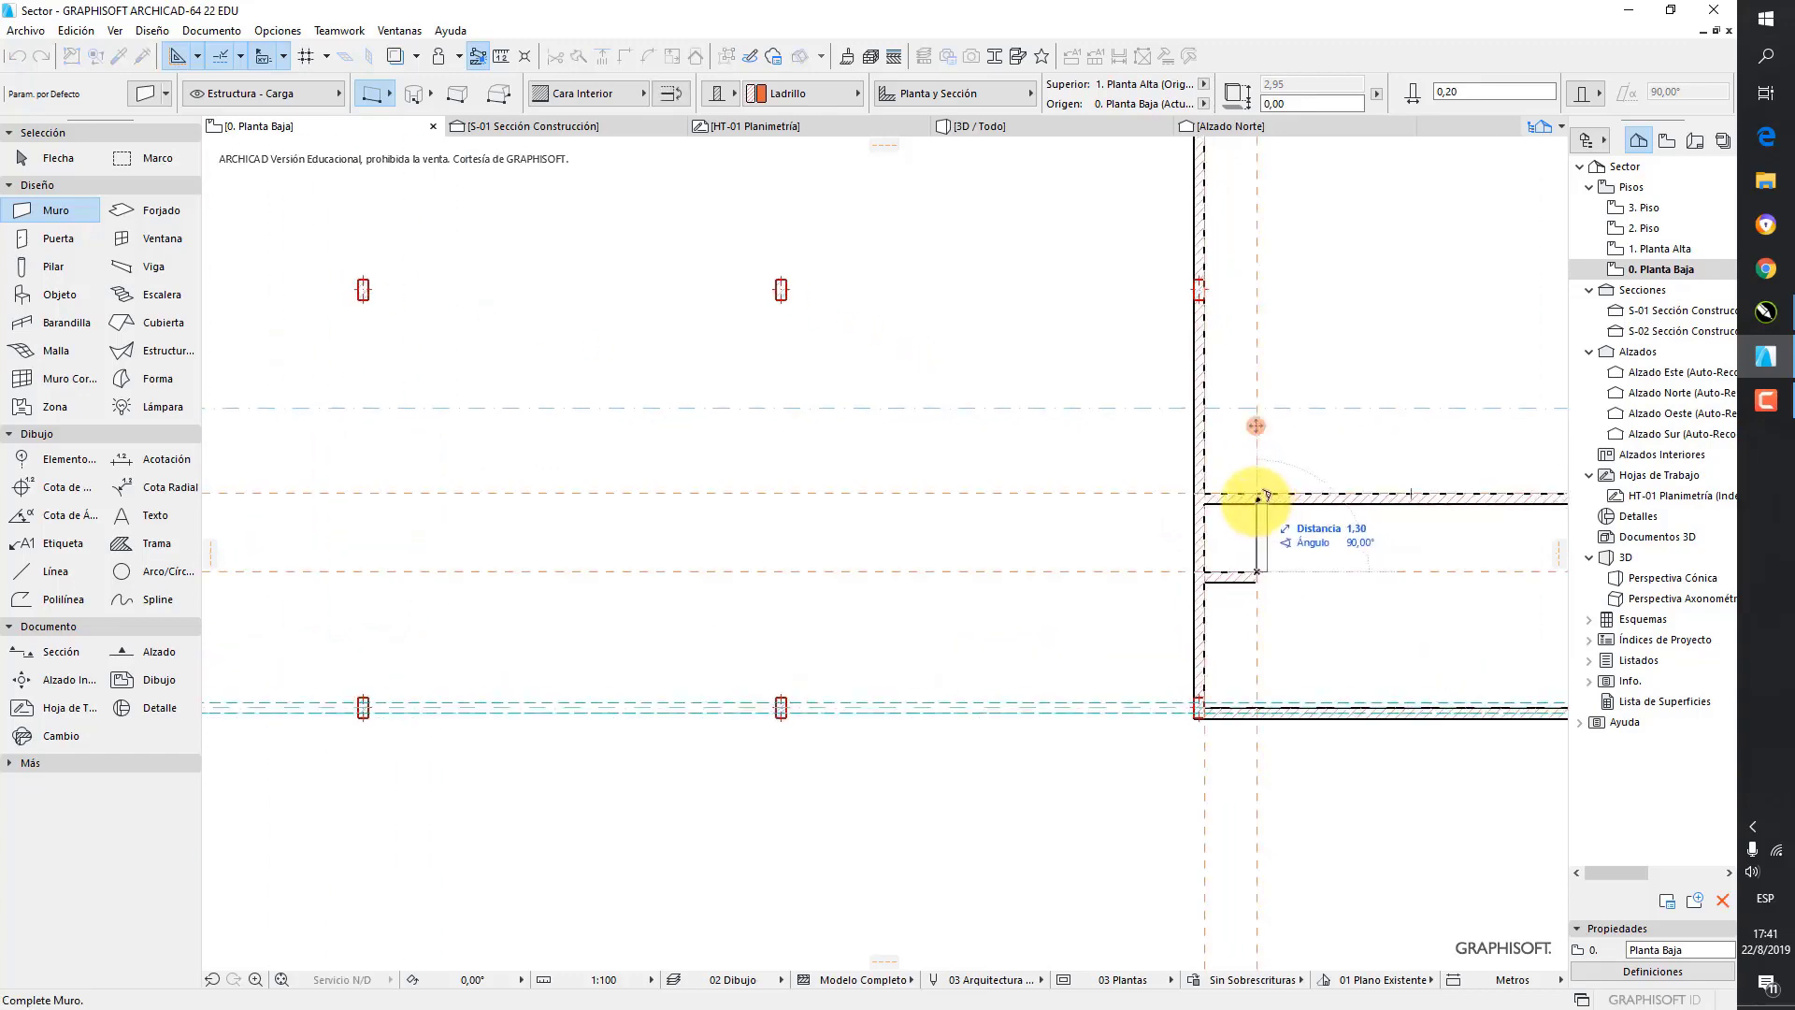
{"action": "left_click", "coordinate": [1254, 501]}
{"action": "scroll", "coordinate": [1217, 434], "scroll_direction": "down", "scroll_amount": 2}
{"action": "middle_click_drag", "start_coordinate": [1216, 434], "coordinate": [1220, 495]}
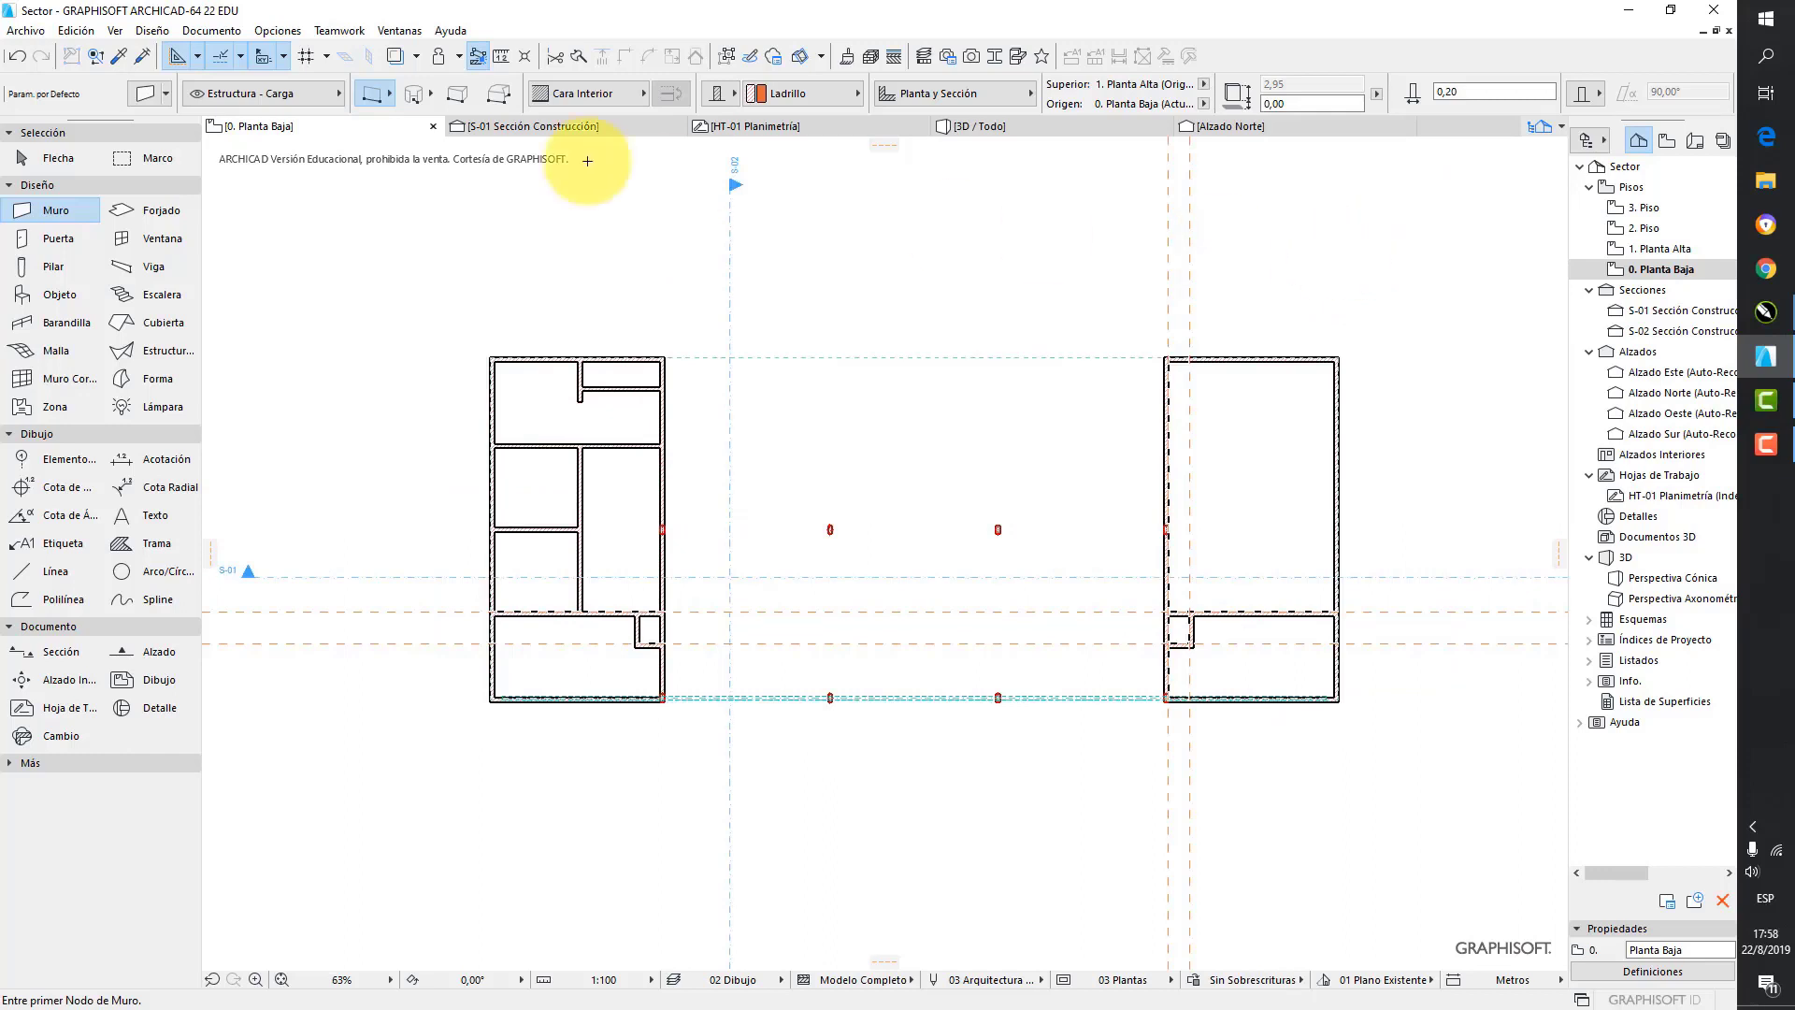
- Delete all guide lines from the ground floor plan at once
{"action": "left_click", "coordinate": [199, 57]}
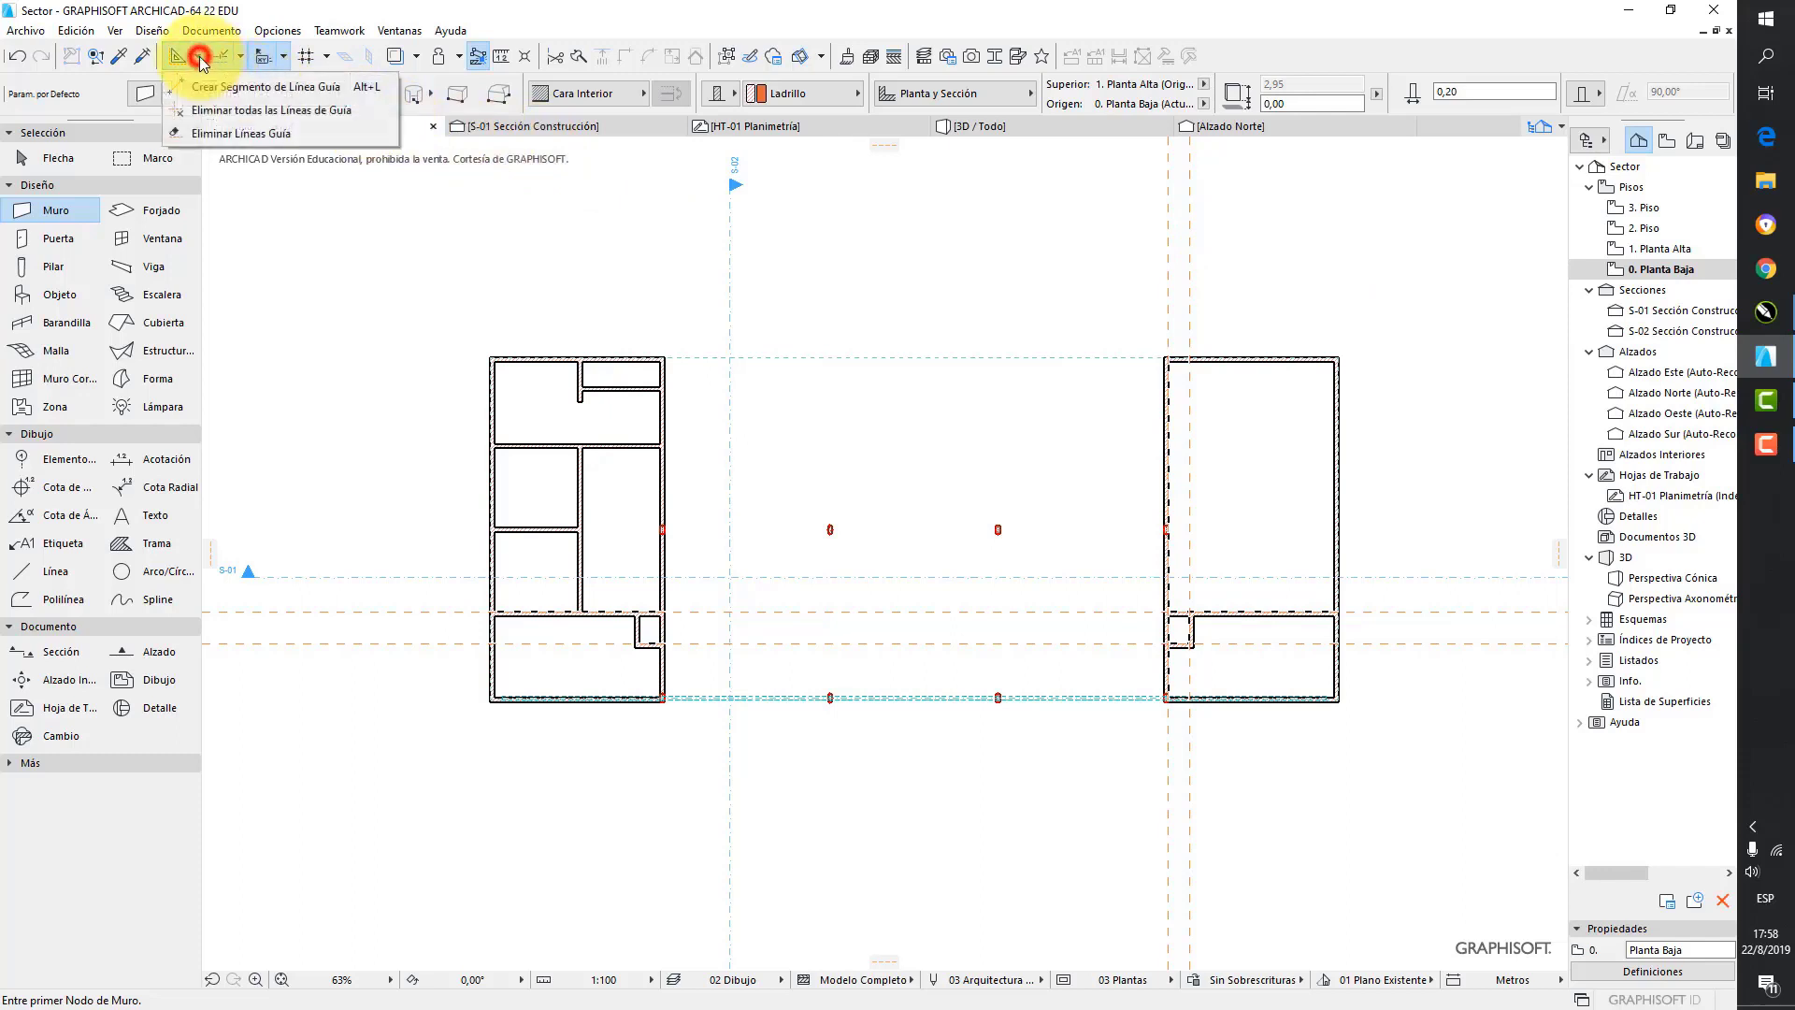
{"action": "left_click", "coordinate": [241, 114]}
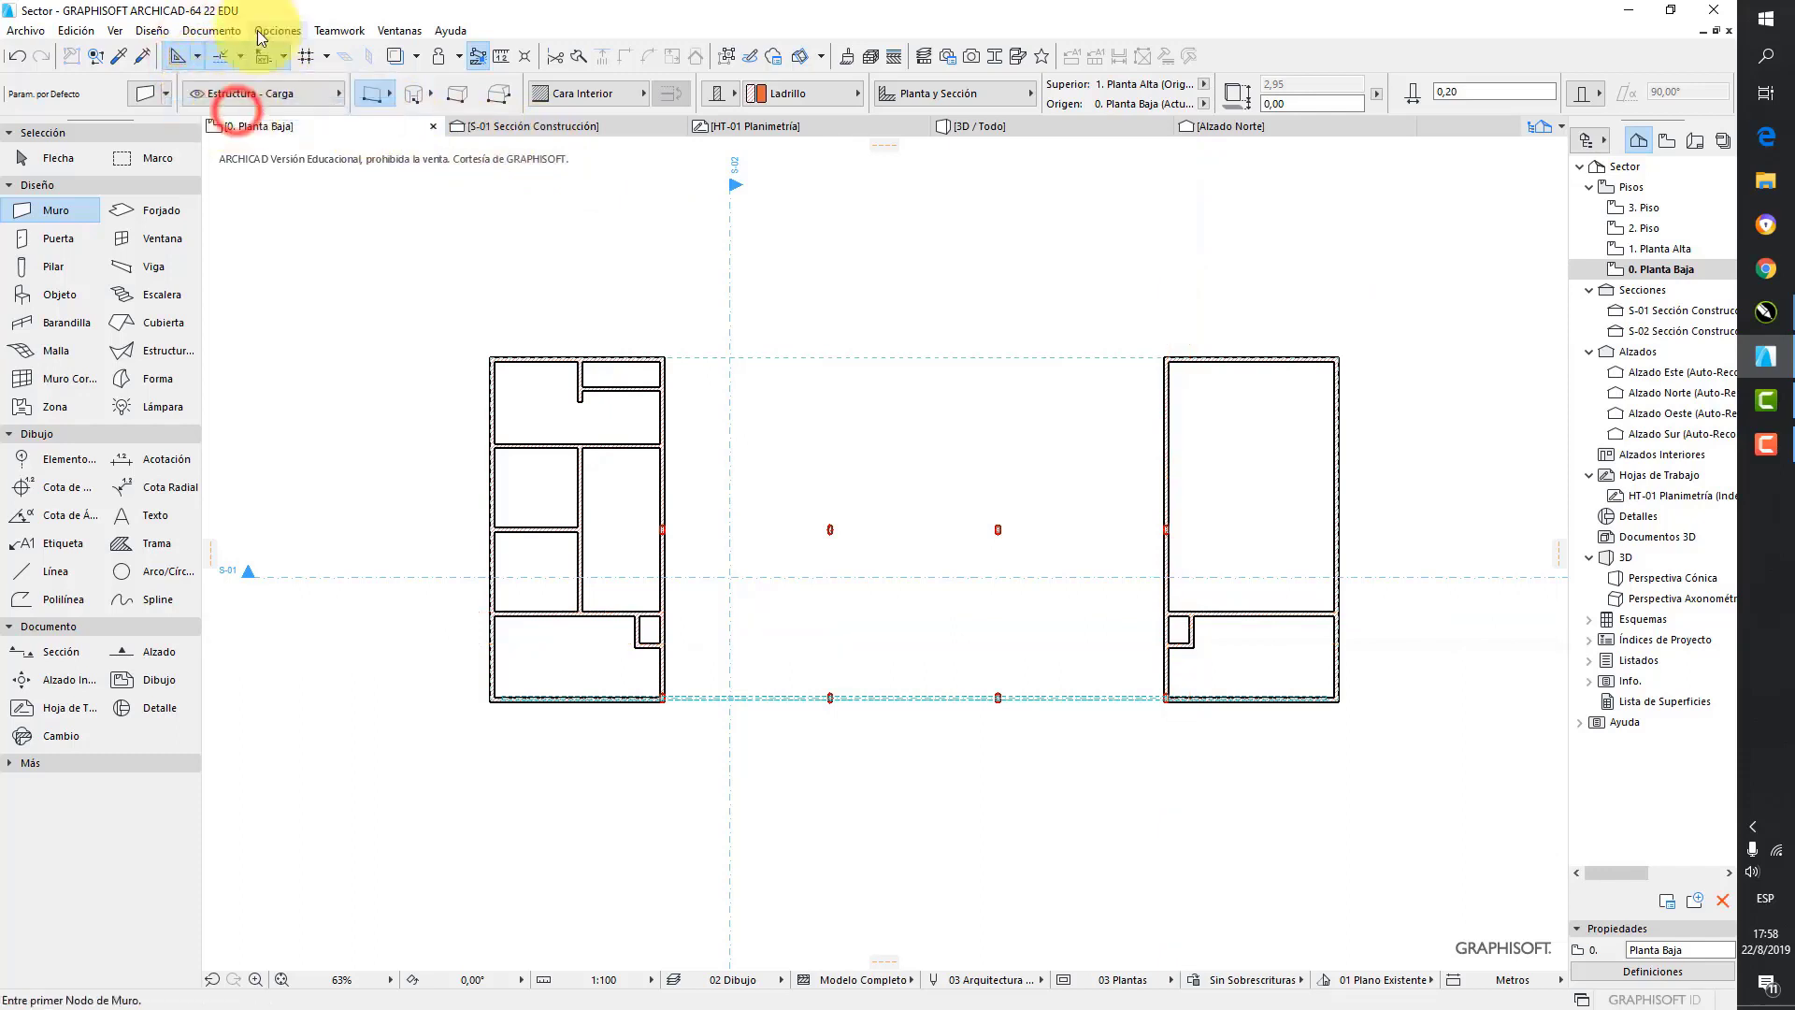
- Turn on the HT-01 Planimetría trace reference and locate the separate upper floor plan in it
{"action": "left_click", "coordinate": [396, 58]}
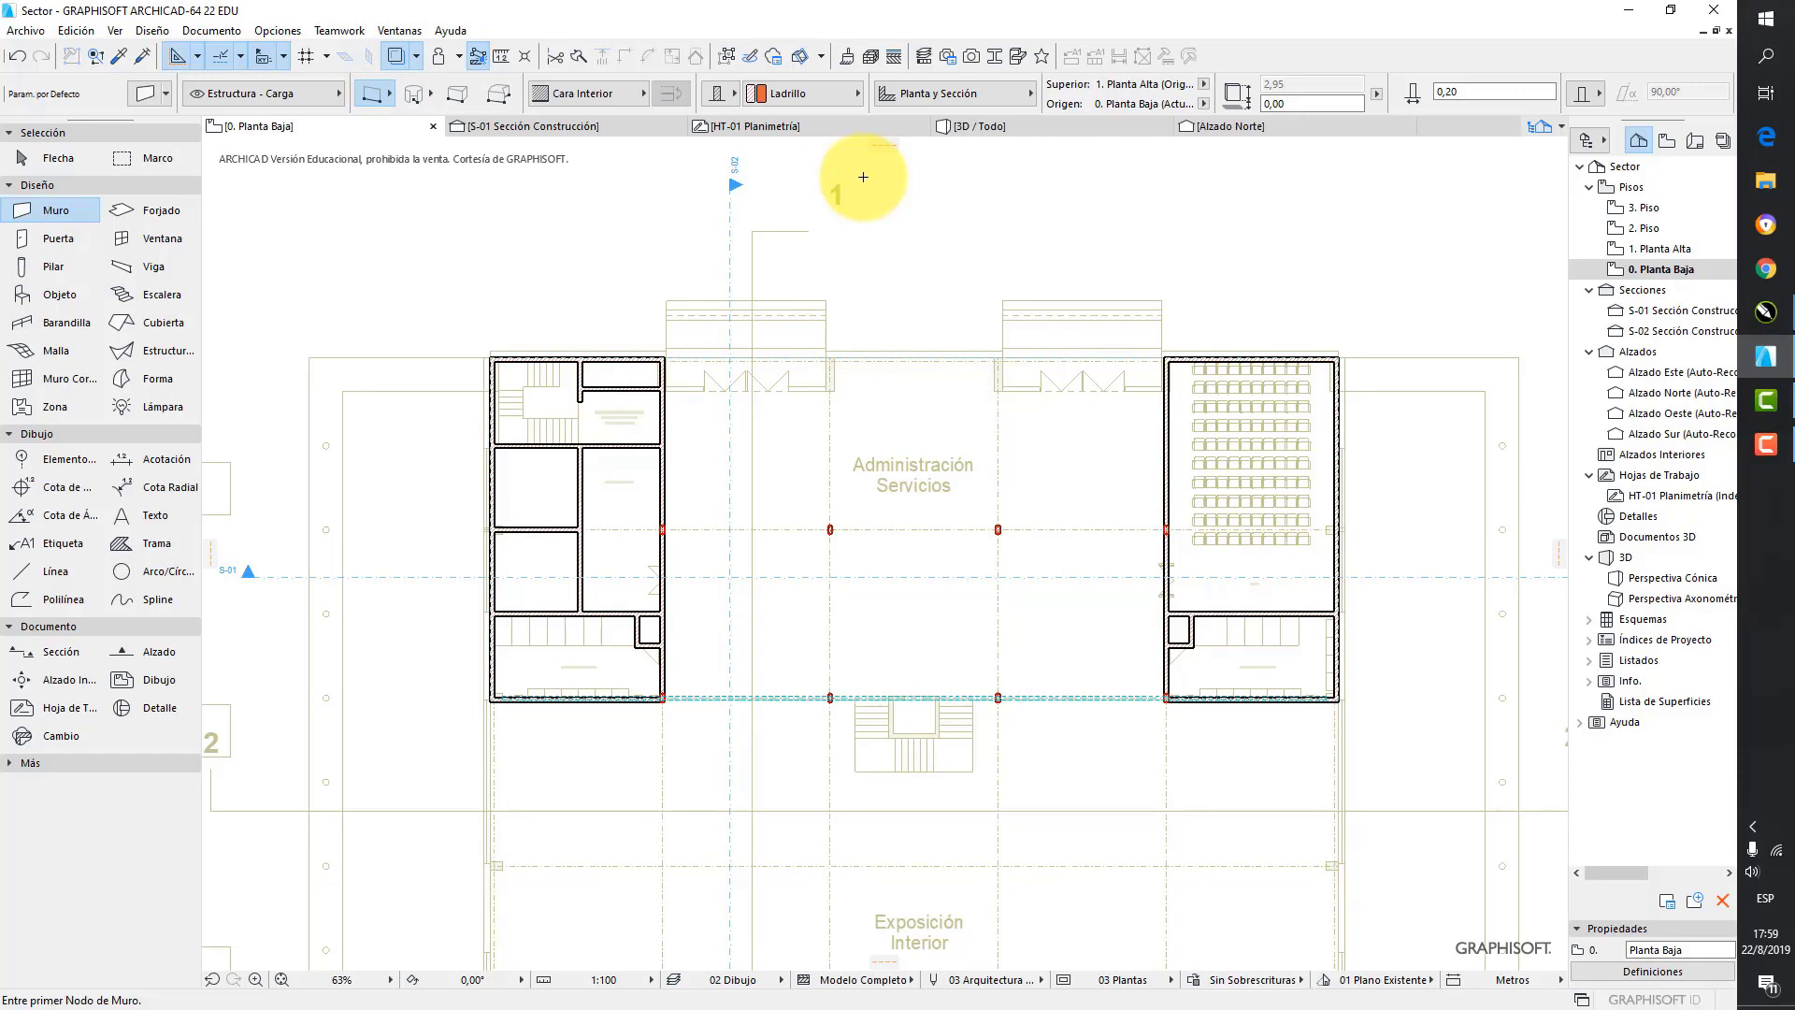
{"action": "scroll", "coordinate": [1091, 353], "scroll_direction": "down", "scroll_amount": 6}
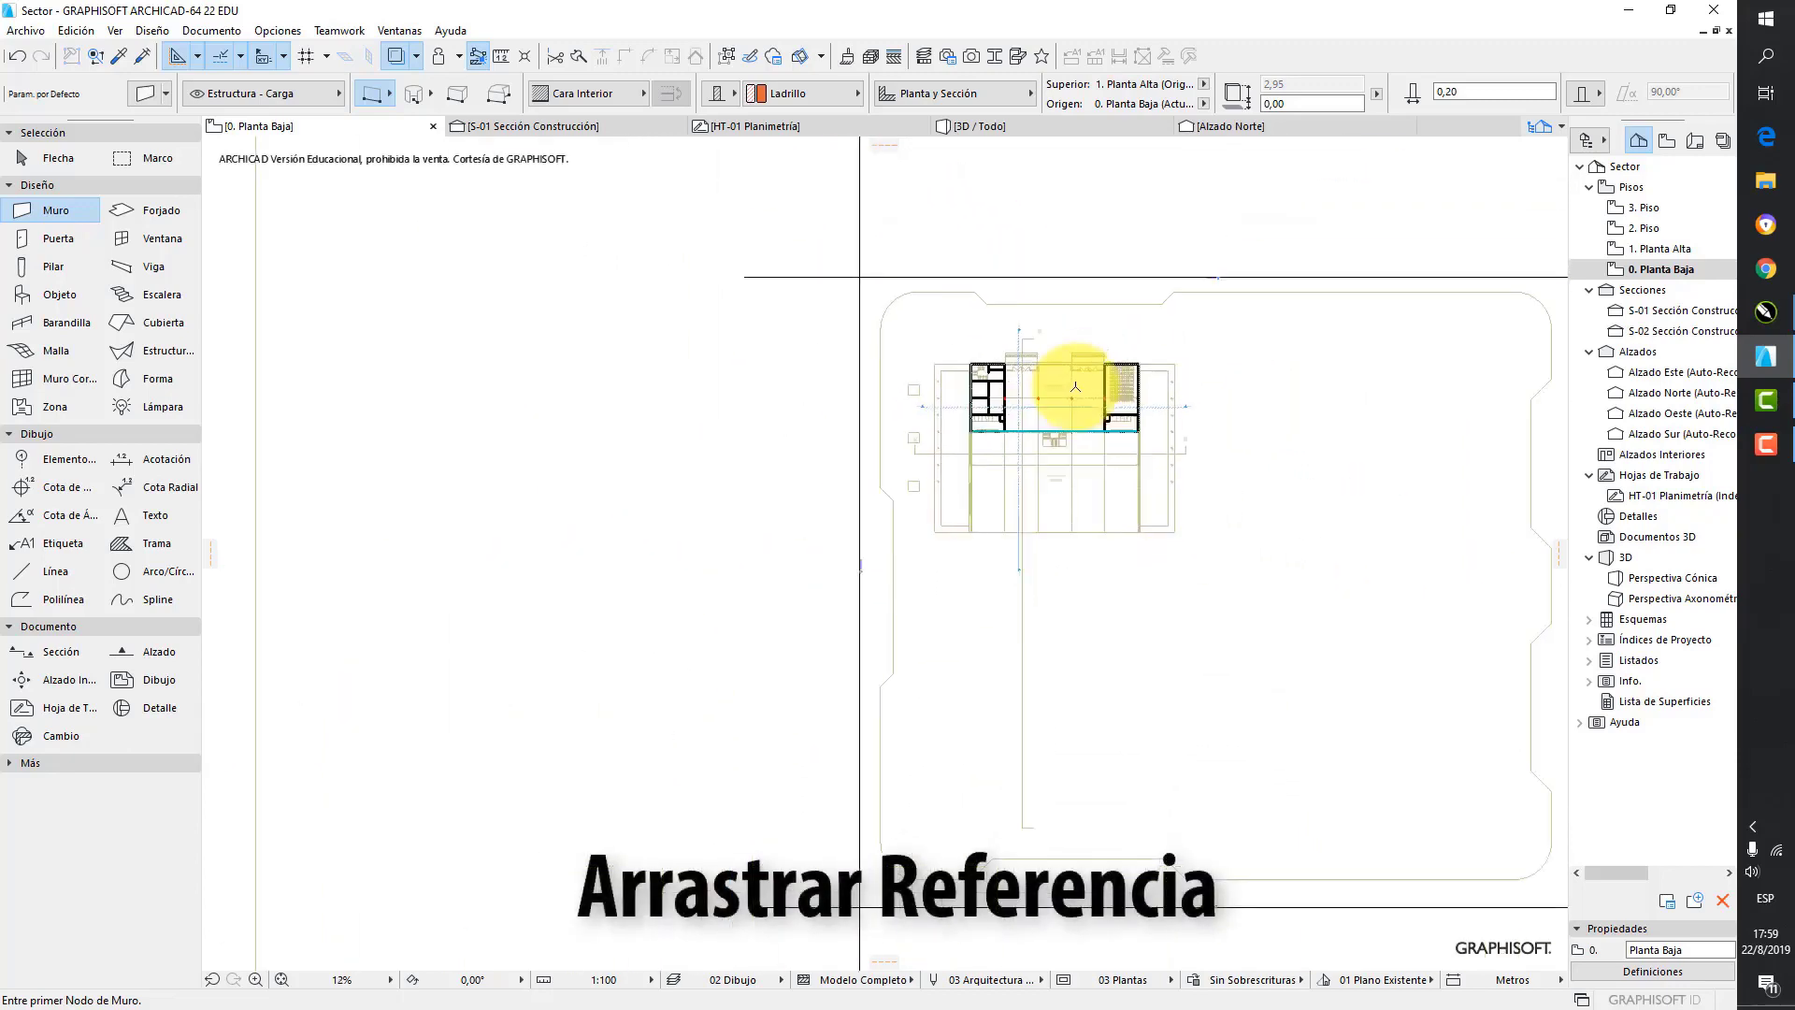
{"action": "middle_click_drag", "start_coordinate": [1067, 385], "coordinate": [681, 489]}
{"action": "scroll", "coordinate": [794, 481], "scroll_direction": "down", "scroll_amount": 2}
{"action": "scroll", "coordinate": [790, 482], "scroll_direction": "down", "scroll_amount": 2}
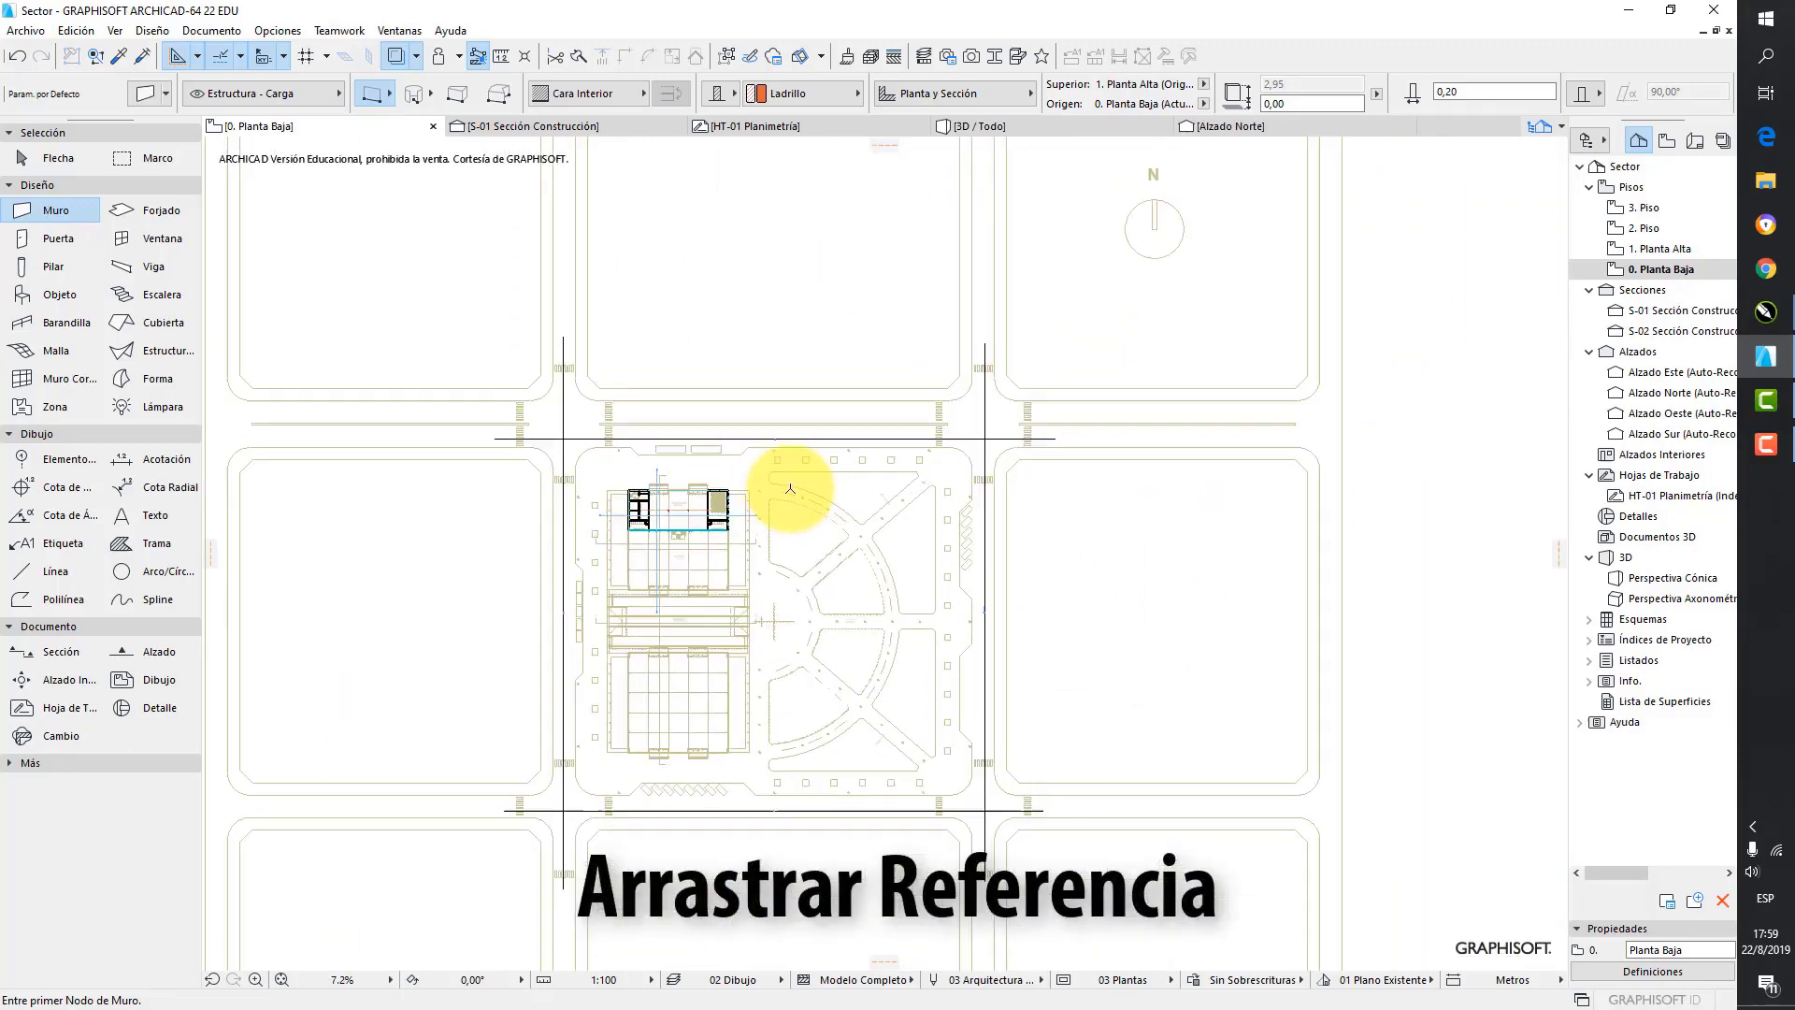
{"action": "scroll", "coordinate": [810, 488], "scroll_direction": "down", "scroll_amount": 1}
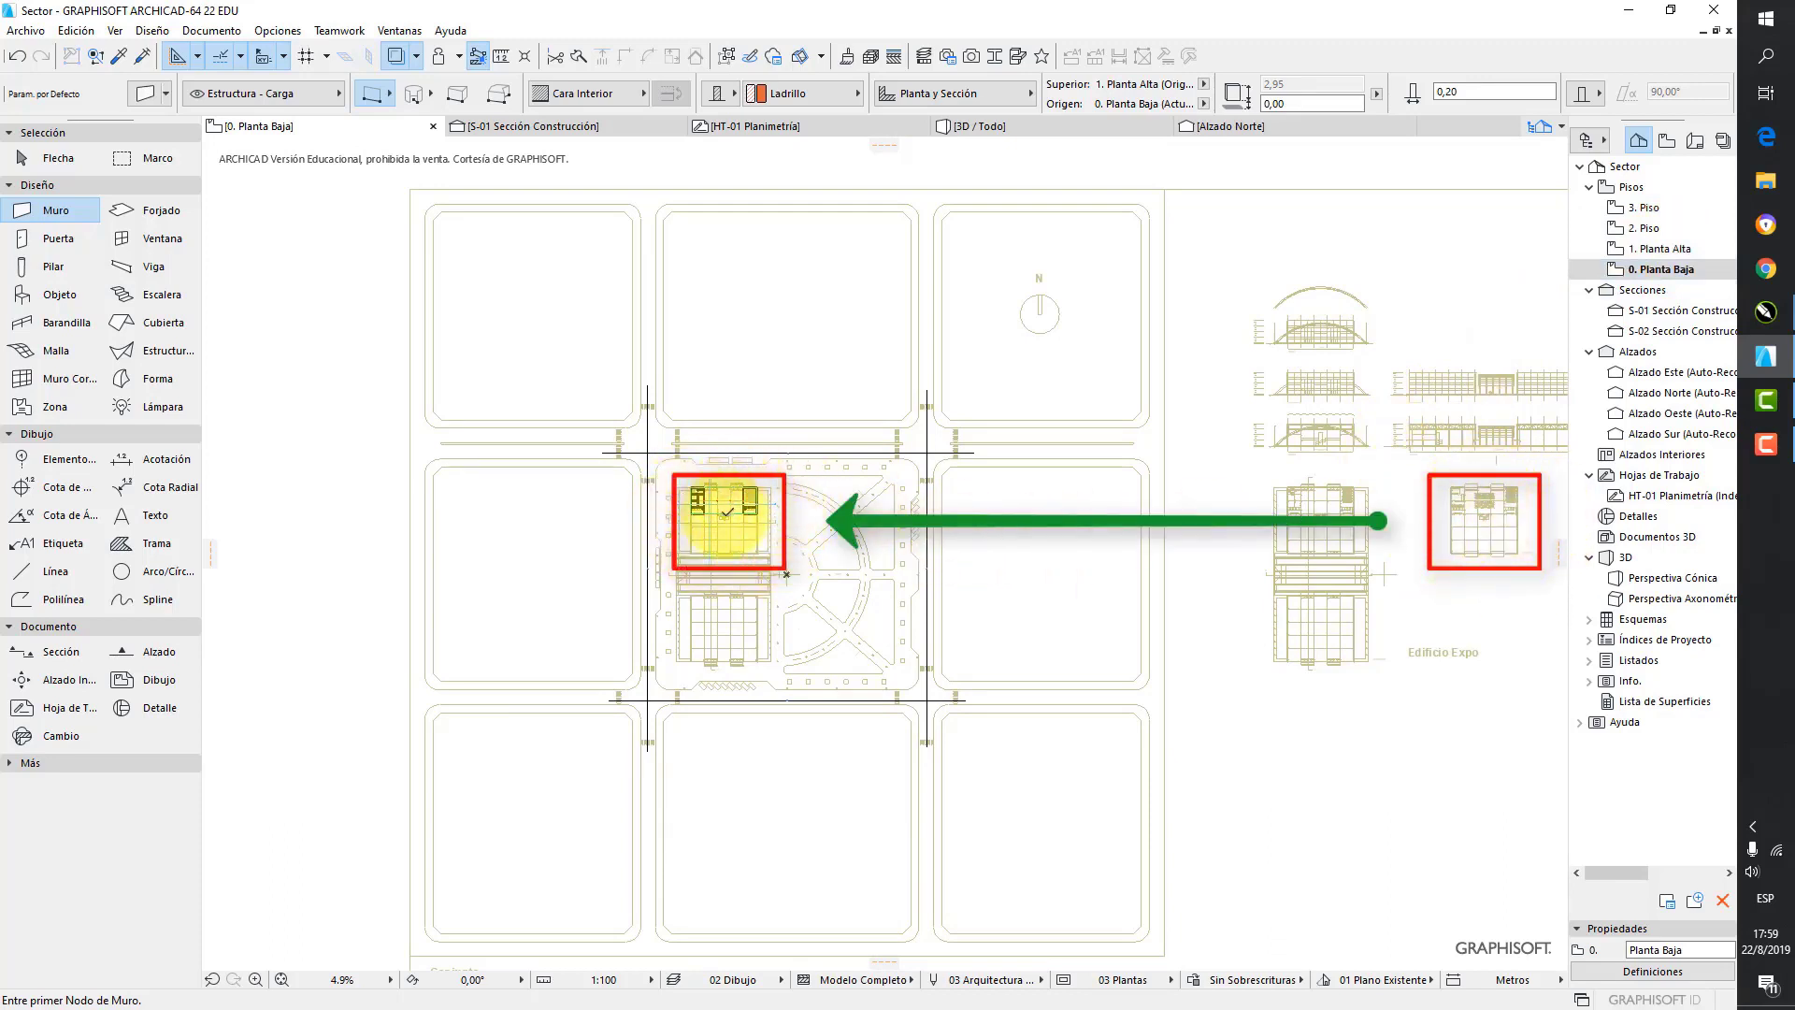
{"action": "middle_click_drag", "start_coordinate": [1387, 515], "coordinate": [1322, 521]}
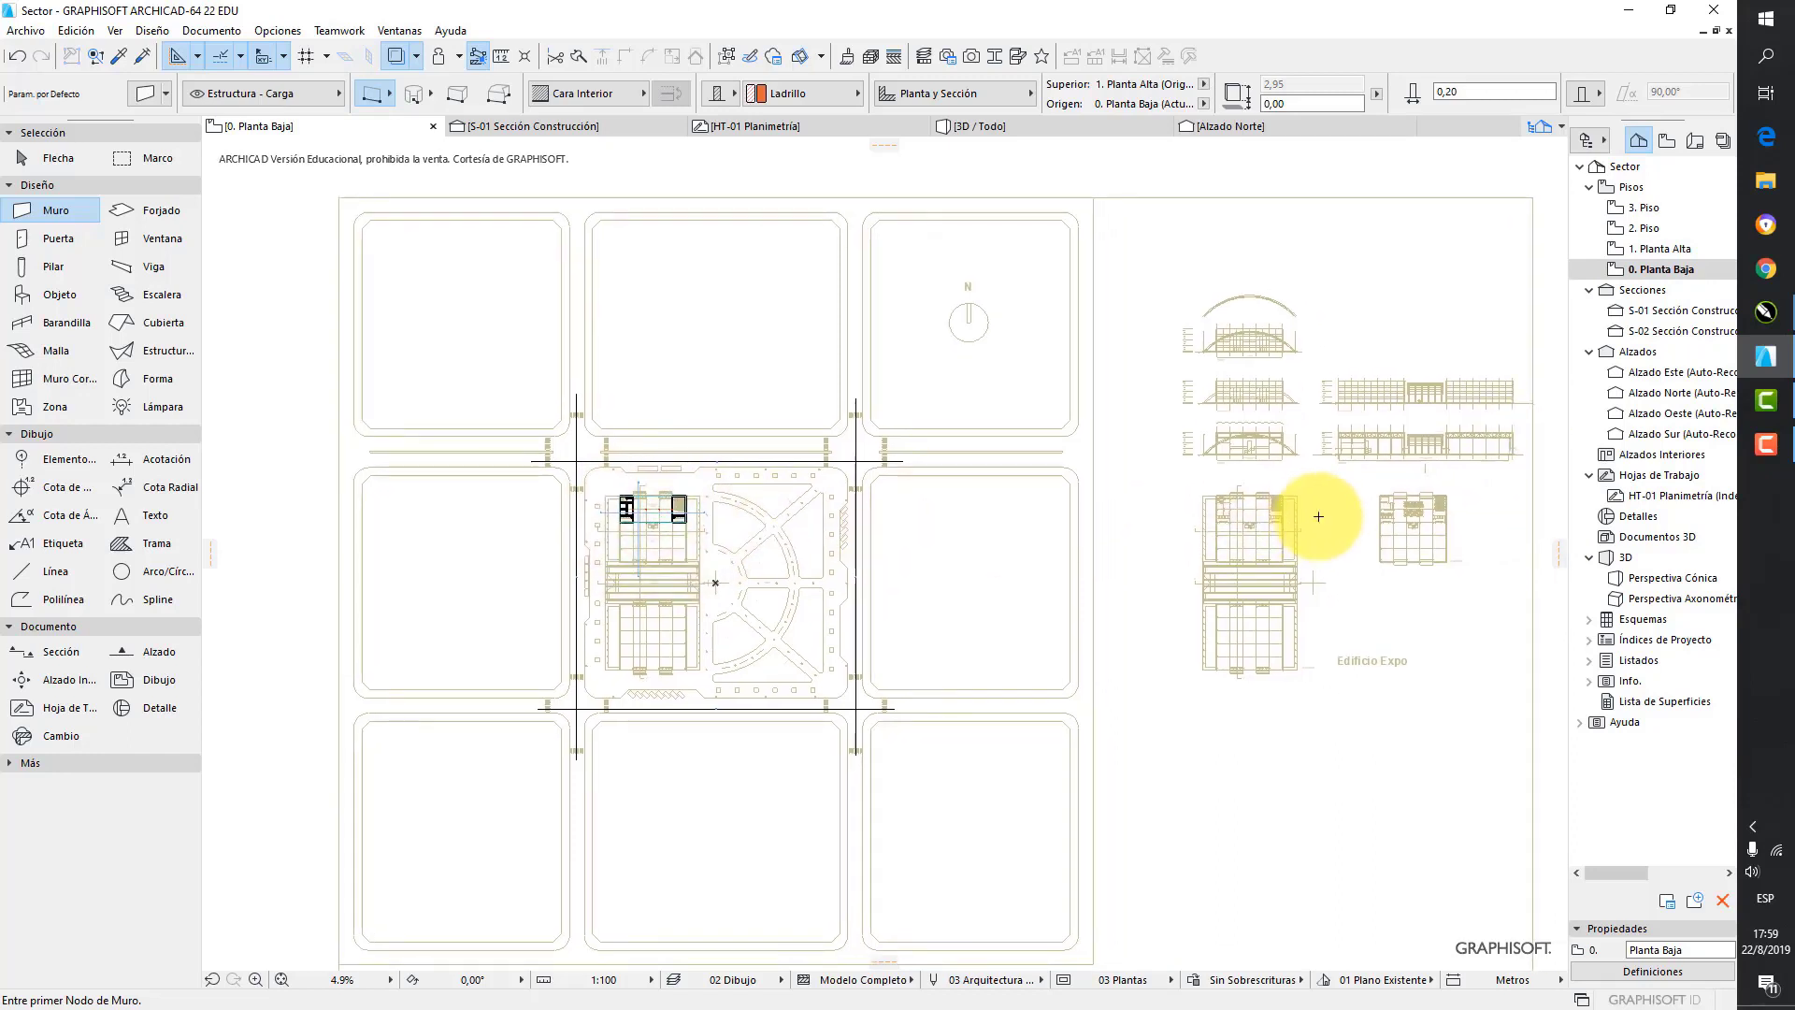
- Open the Trace & Reference controls and place them clear of the building plan
{"action": "left_click", "coordinate": [415, 58]}
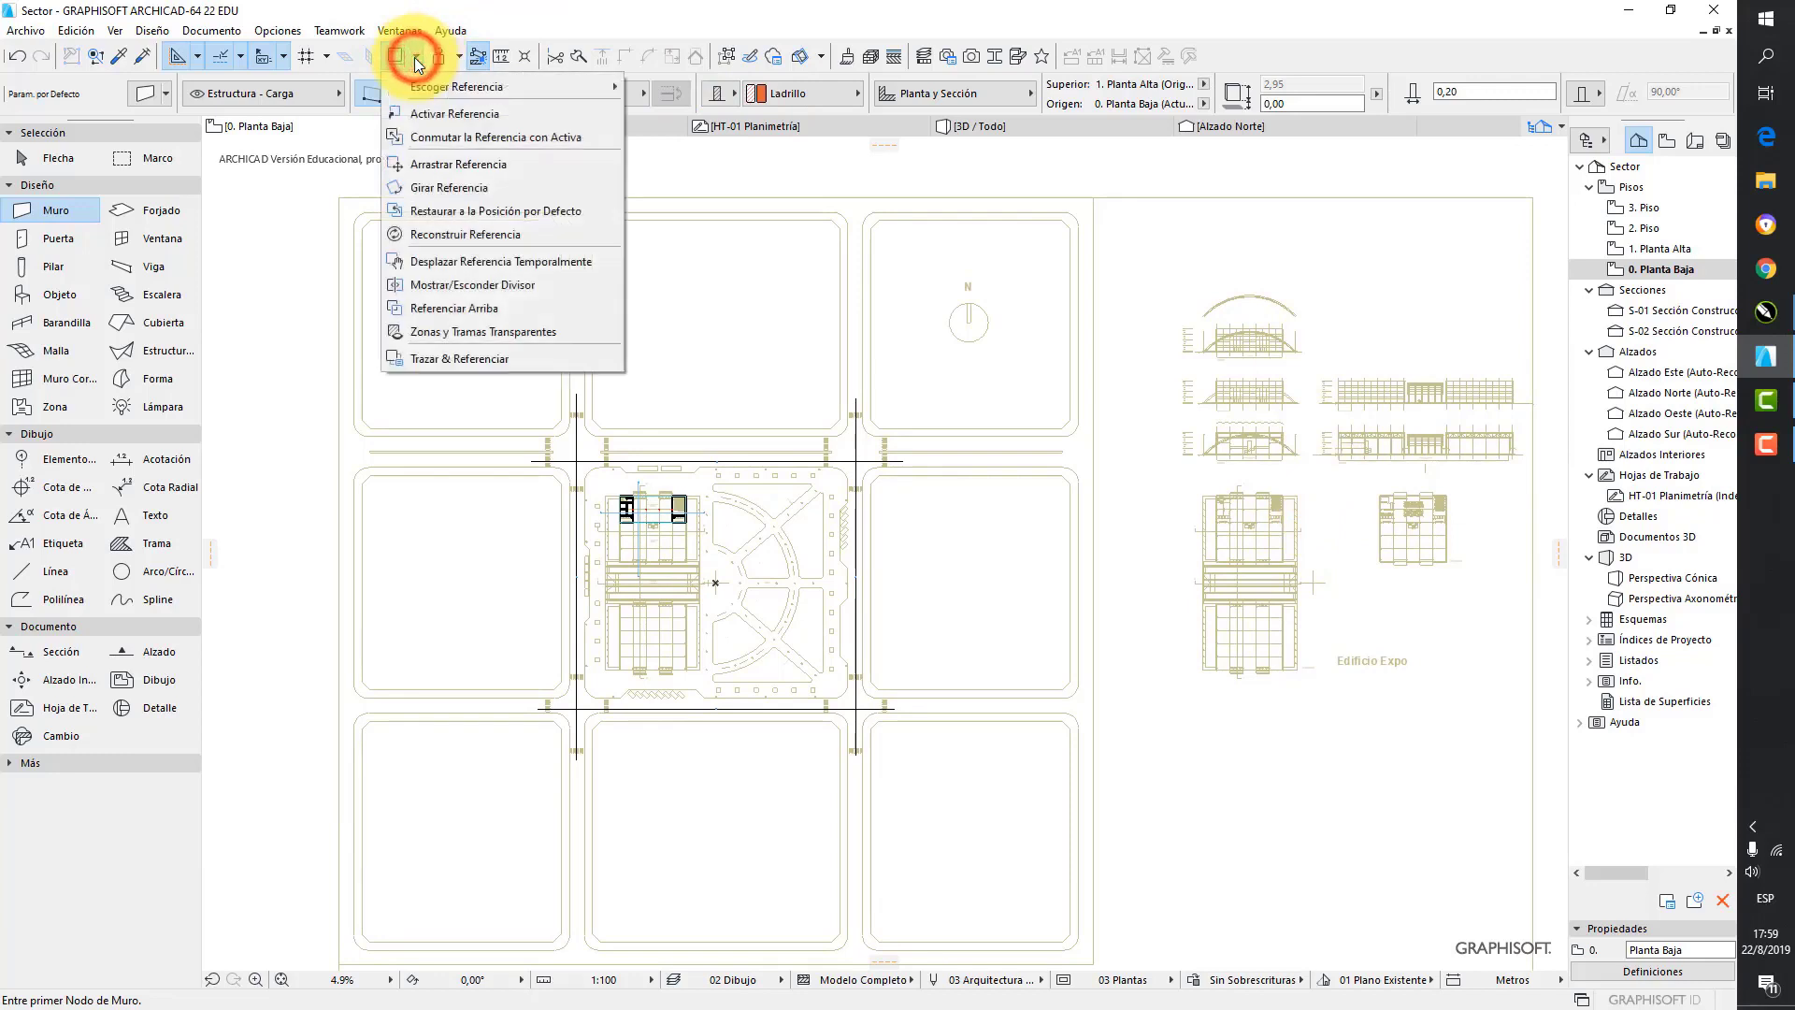
{"action": "left_click", "coordinate": [464, 359]}
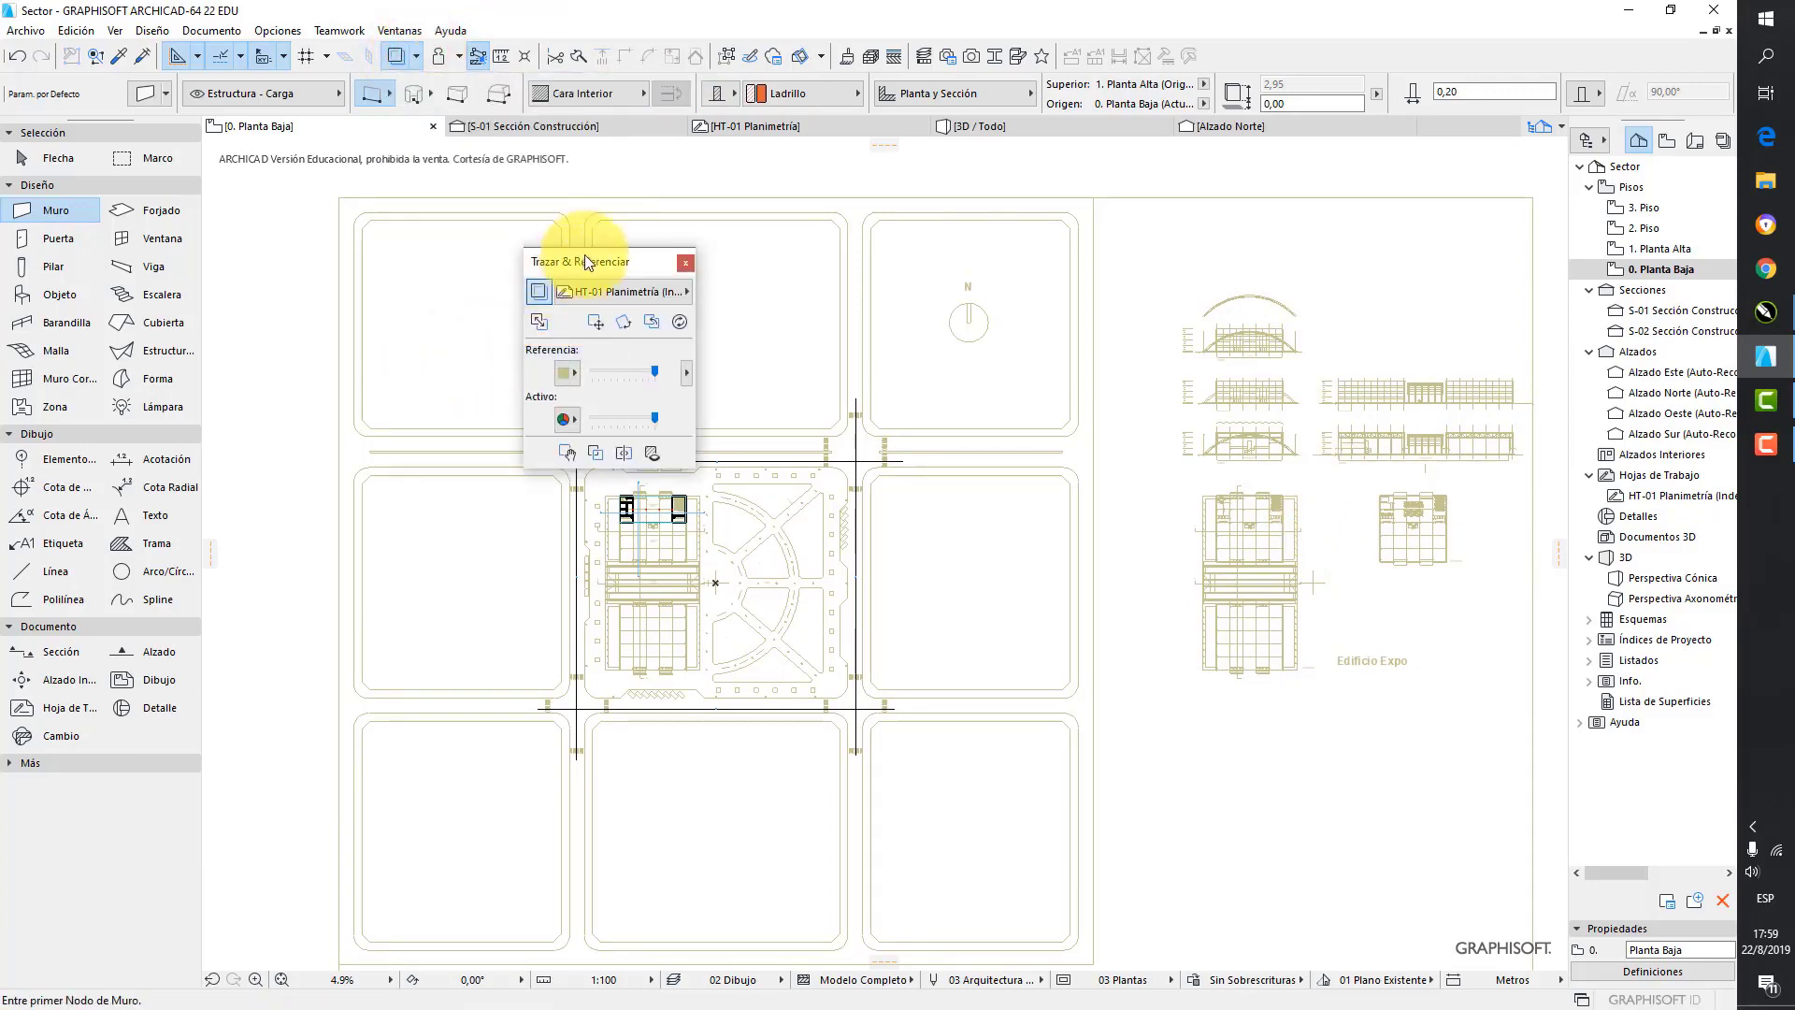
{"action": "left_click_drag", "start_coordinate": [586, 260], "coordinate": [282, 179]}
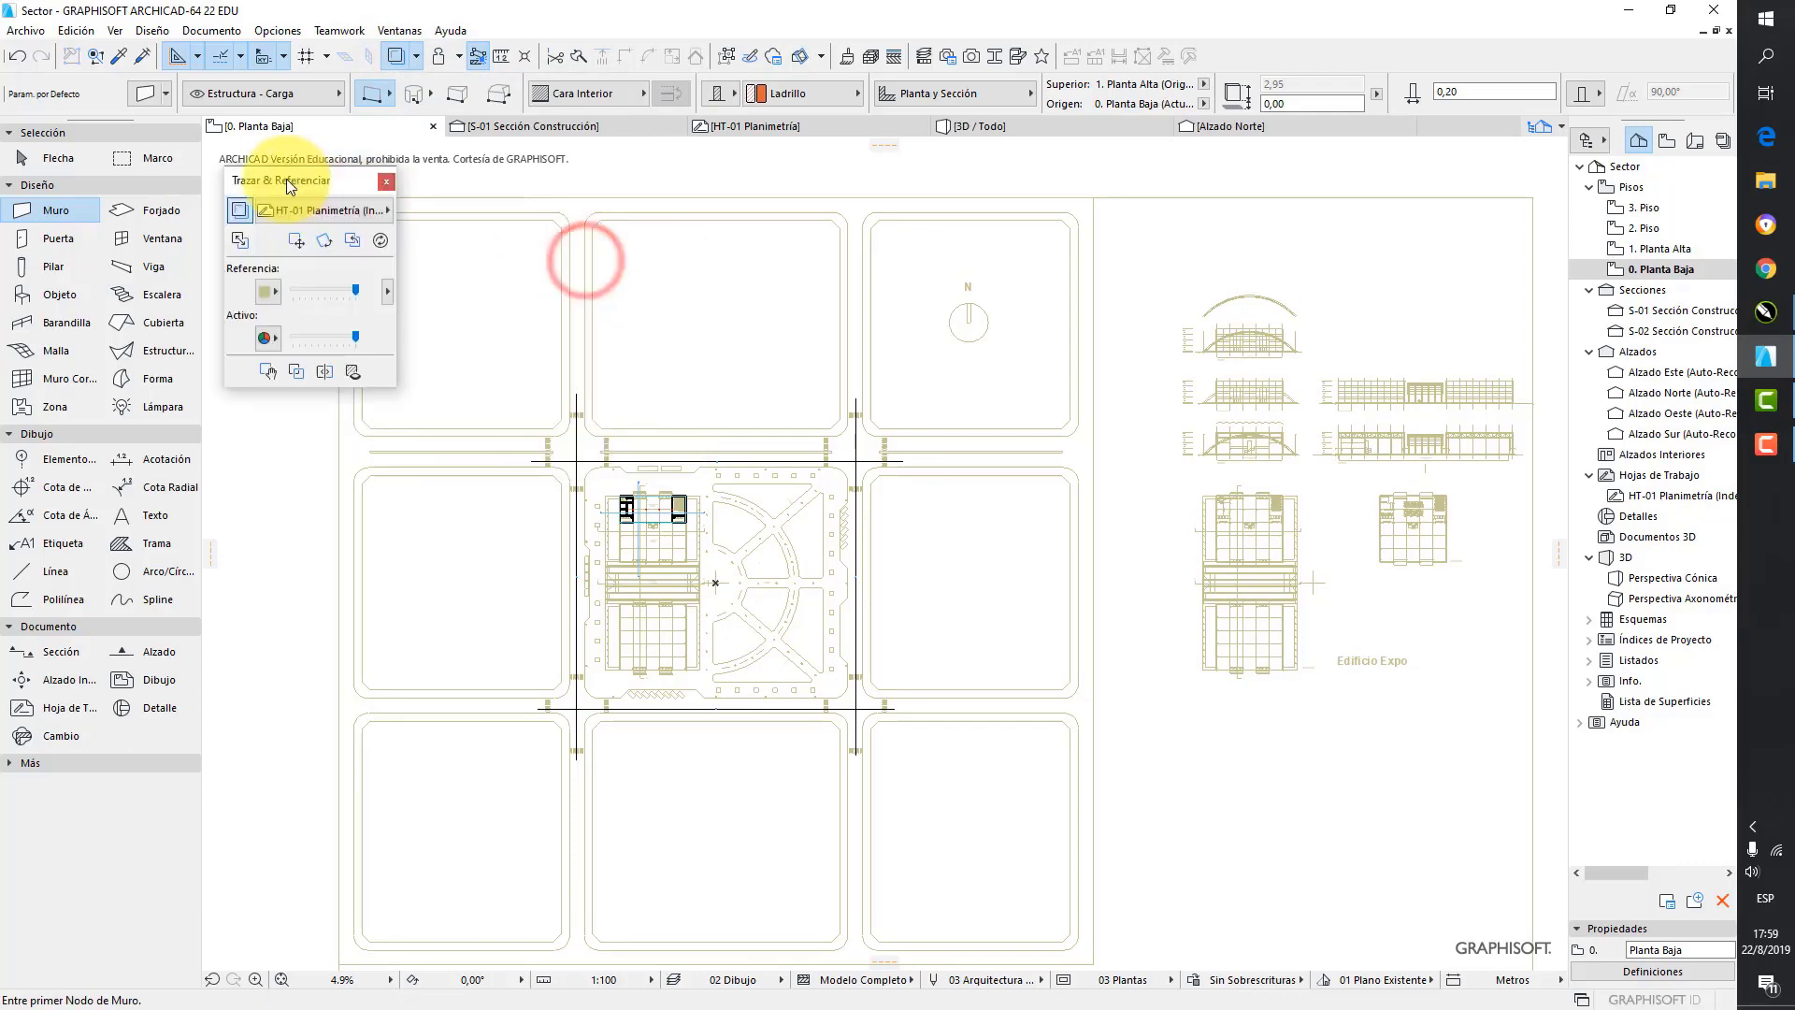
- Drag the trace reference from the upper-right wall corner of its Planta Alta drawing onto the matching corner of the modelled right block
{"action": "left_click", "coordinate": [299, 241]}
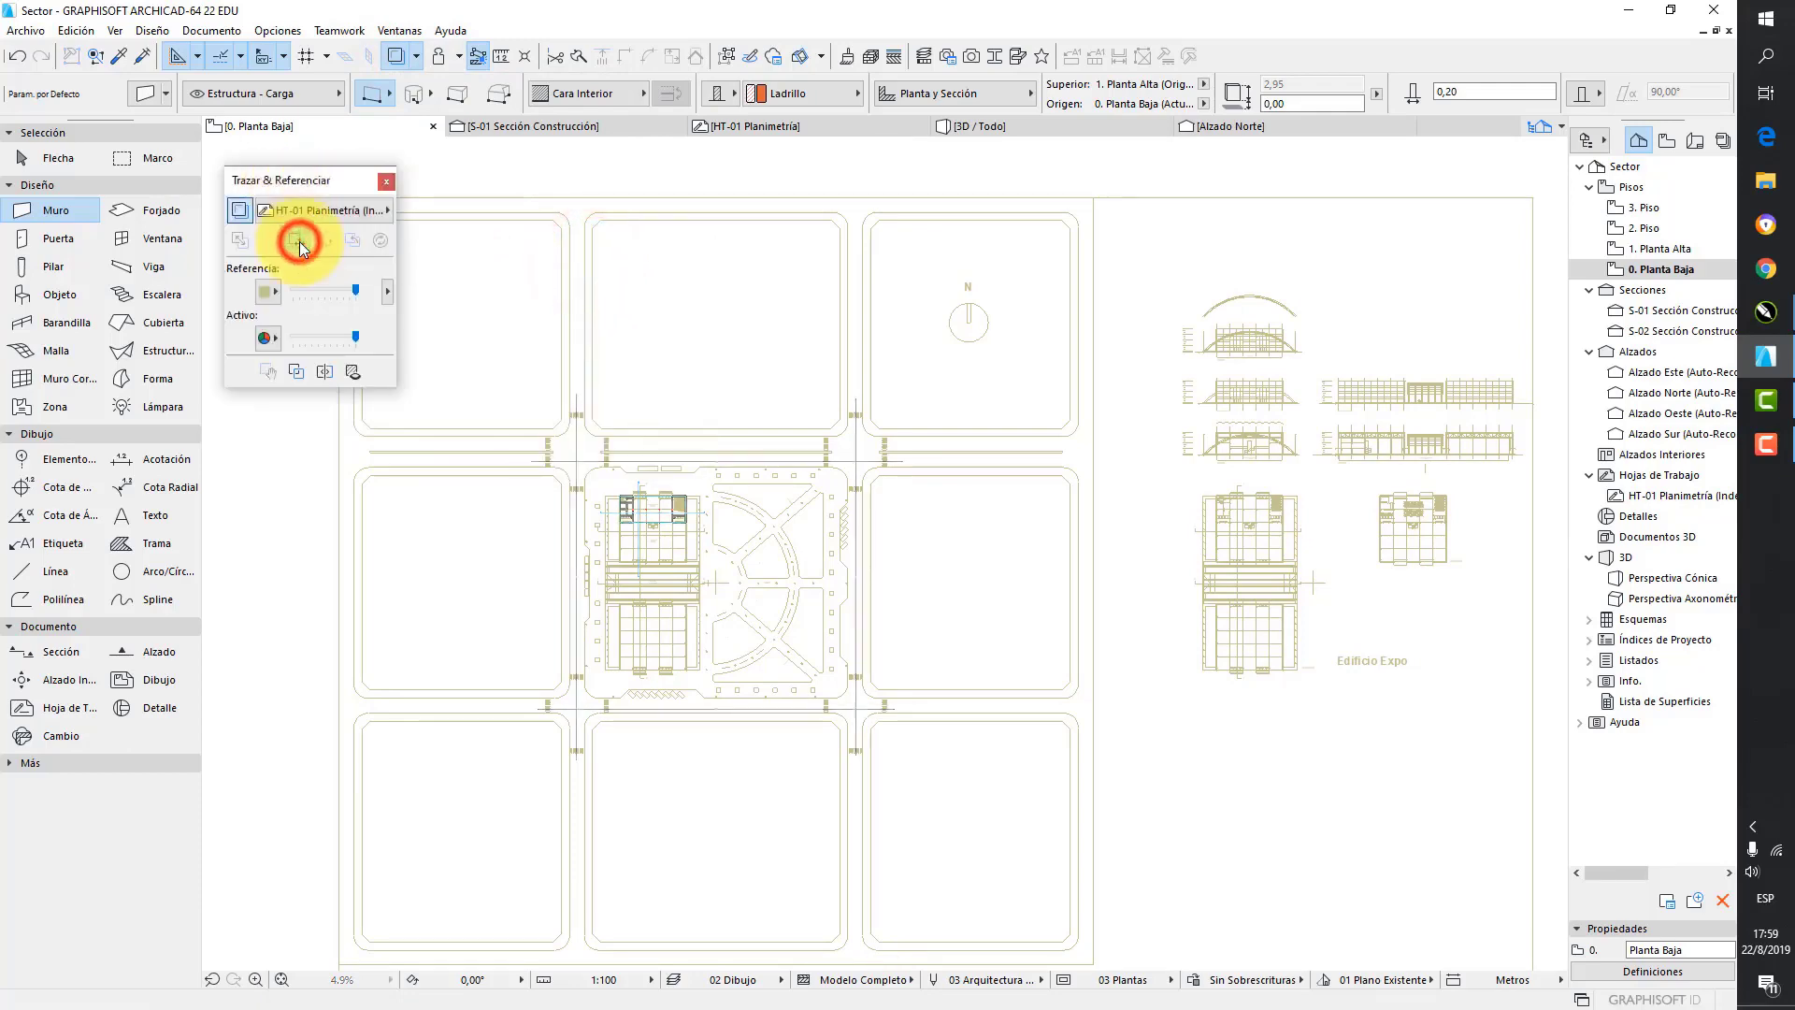
{"action": "scroll", "coordinate": [1471, 502], "scroll_direction": "up", "scroll_amount": 2}
{"action": "scroll", "coordinate": [1471, 502], "scroll_direction": "up", "scroll_amount": 6}
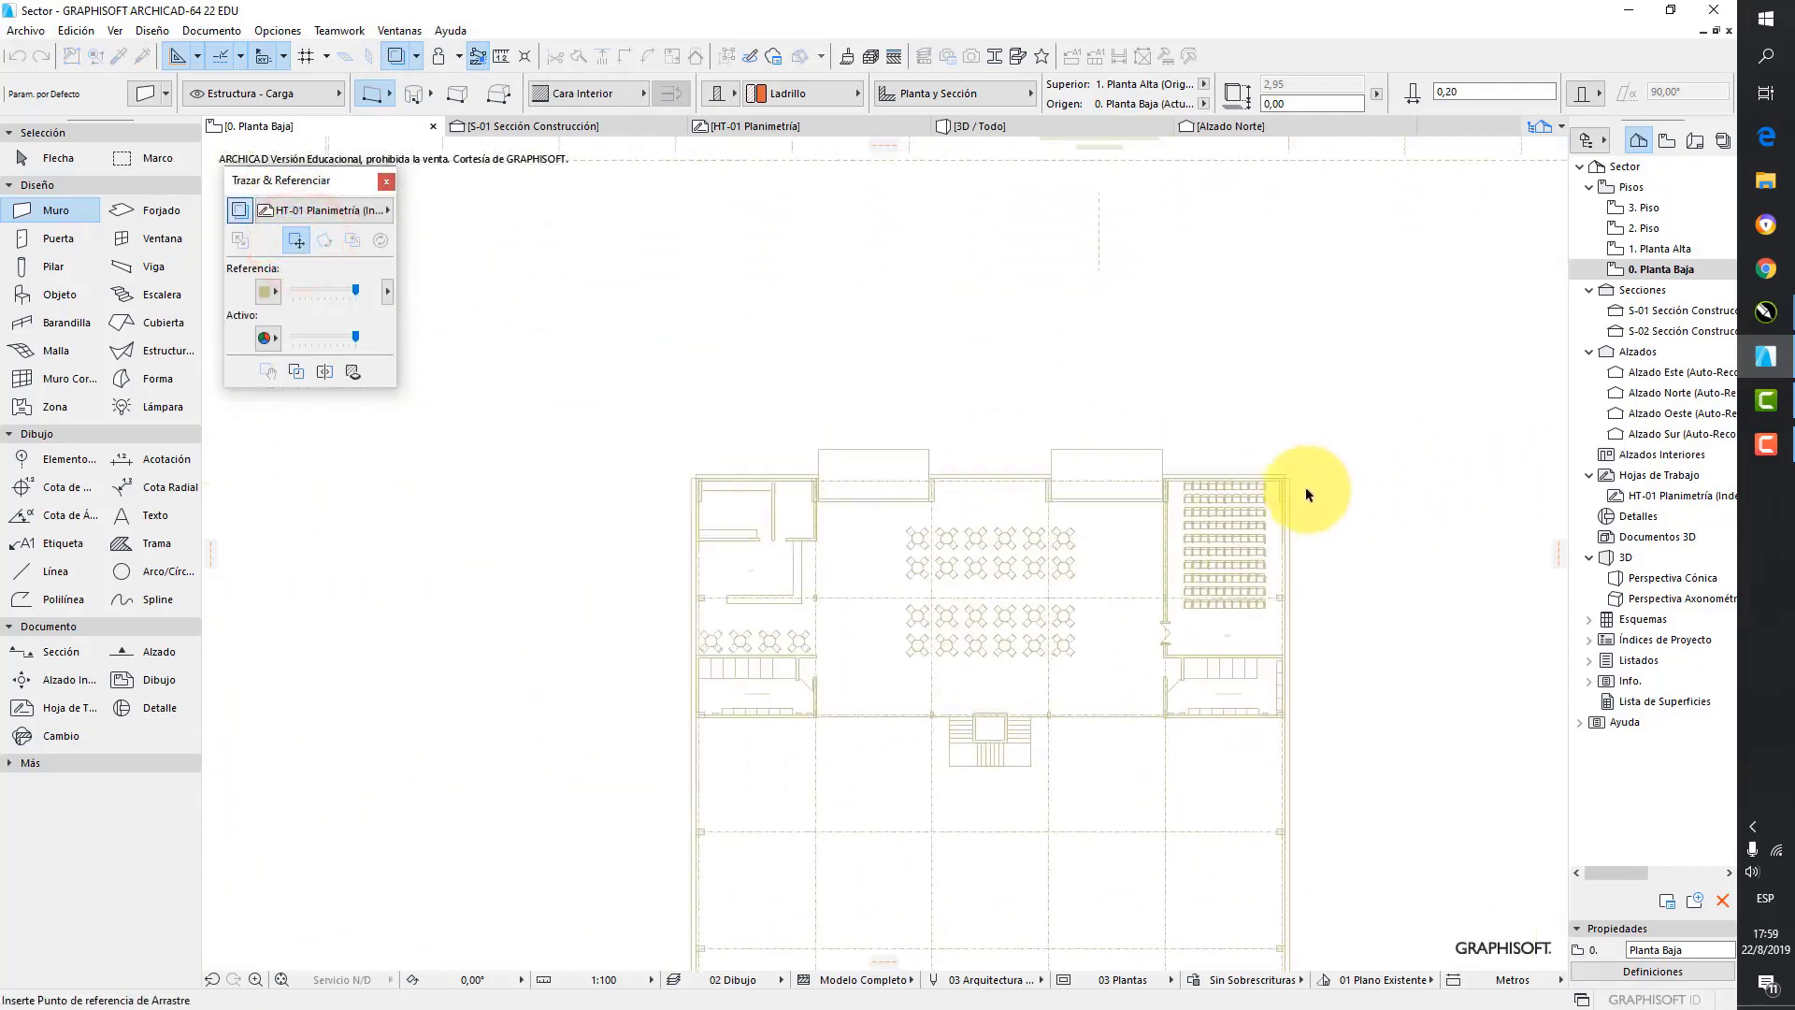
{"action": "scroll", "coordinate": [1294, 485], "scroll_direction": "up", "scroll_amount": 2}
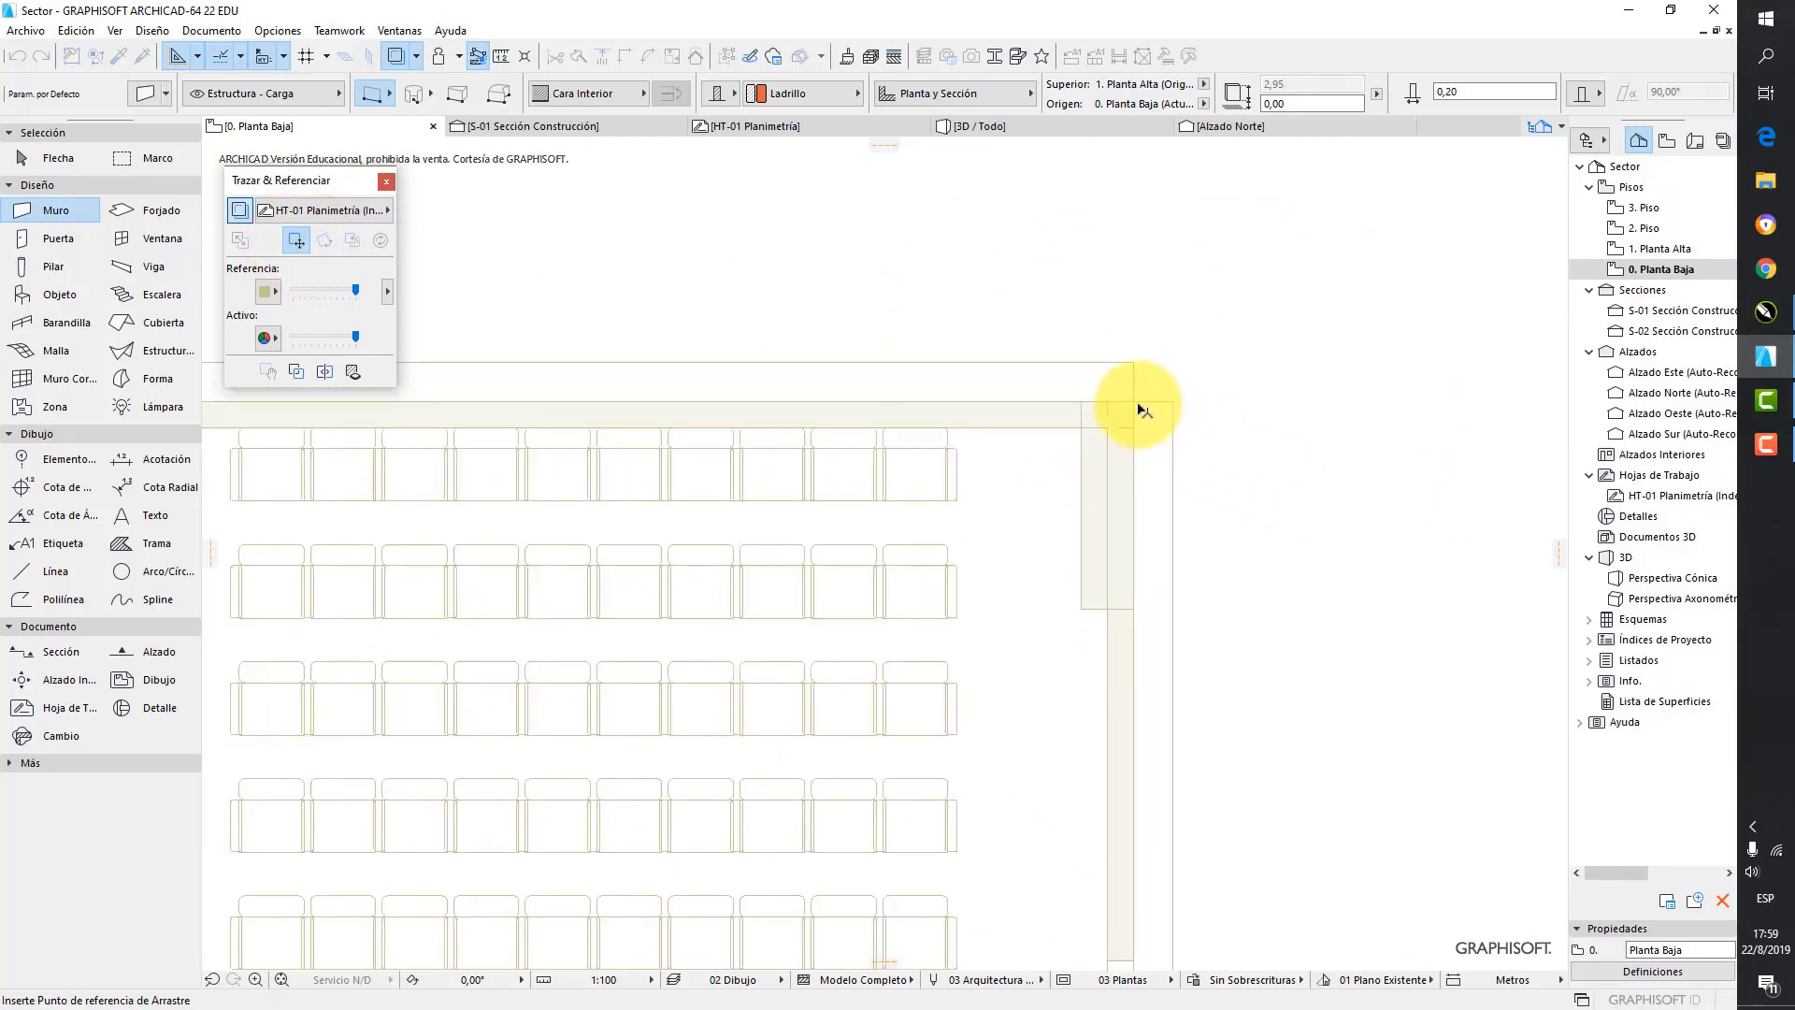
{"action": "left_click", "coordinate": [1133, 405]}
{"action": "scroll", "coordinate": [1322, 449], "scroll_direction": "down", "scroll_amount": 6}
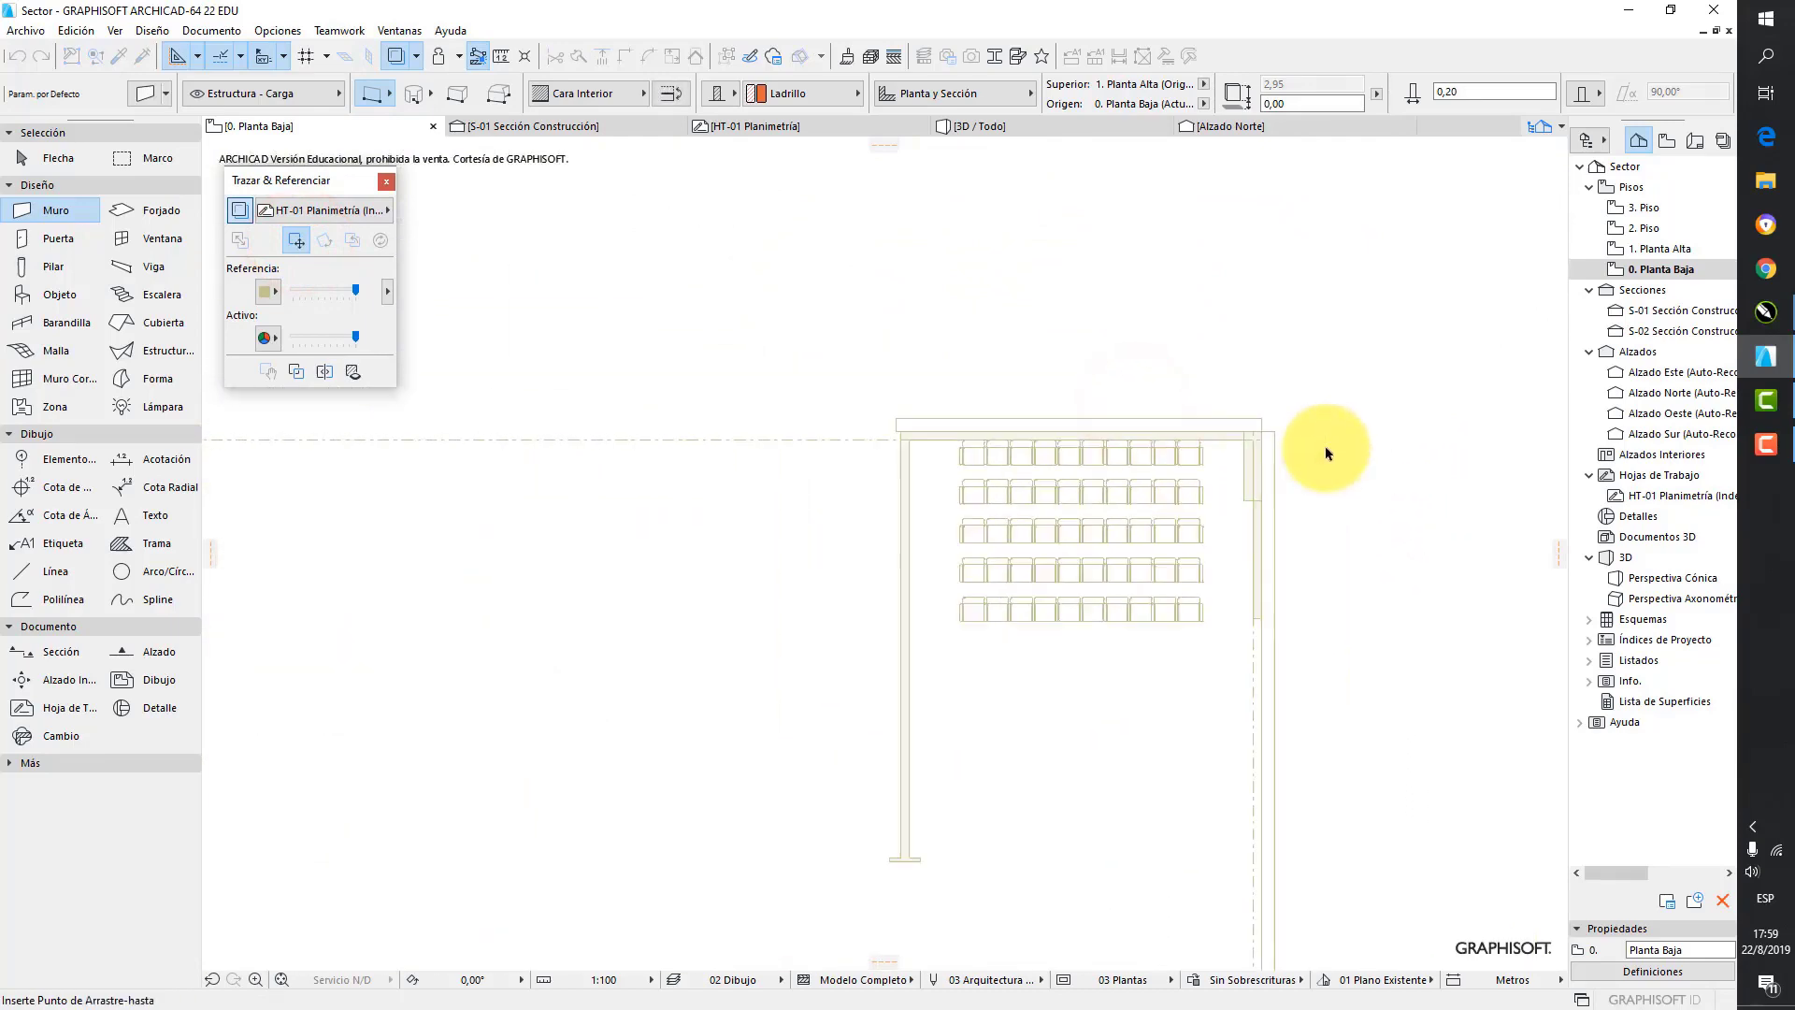
{"action": "scroll", "coordinate": [1299, 469], "scroll_direction": "down", "scroll_amount": 2}
{"action": "middle_click_drag", "start_coordinate": [921, 524], "coordinate": [1381, 481]}
{"action": "middle_click_drag", "start_coordinate": [989, 483], "coordinate": [1478, 480]}
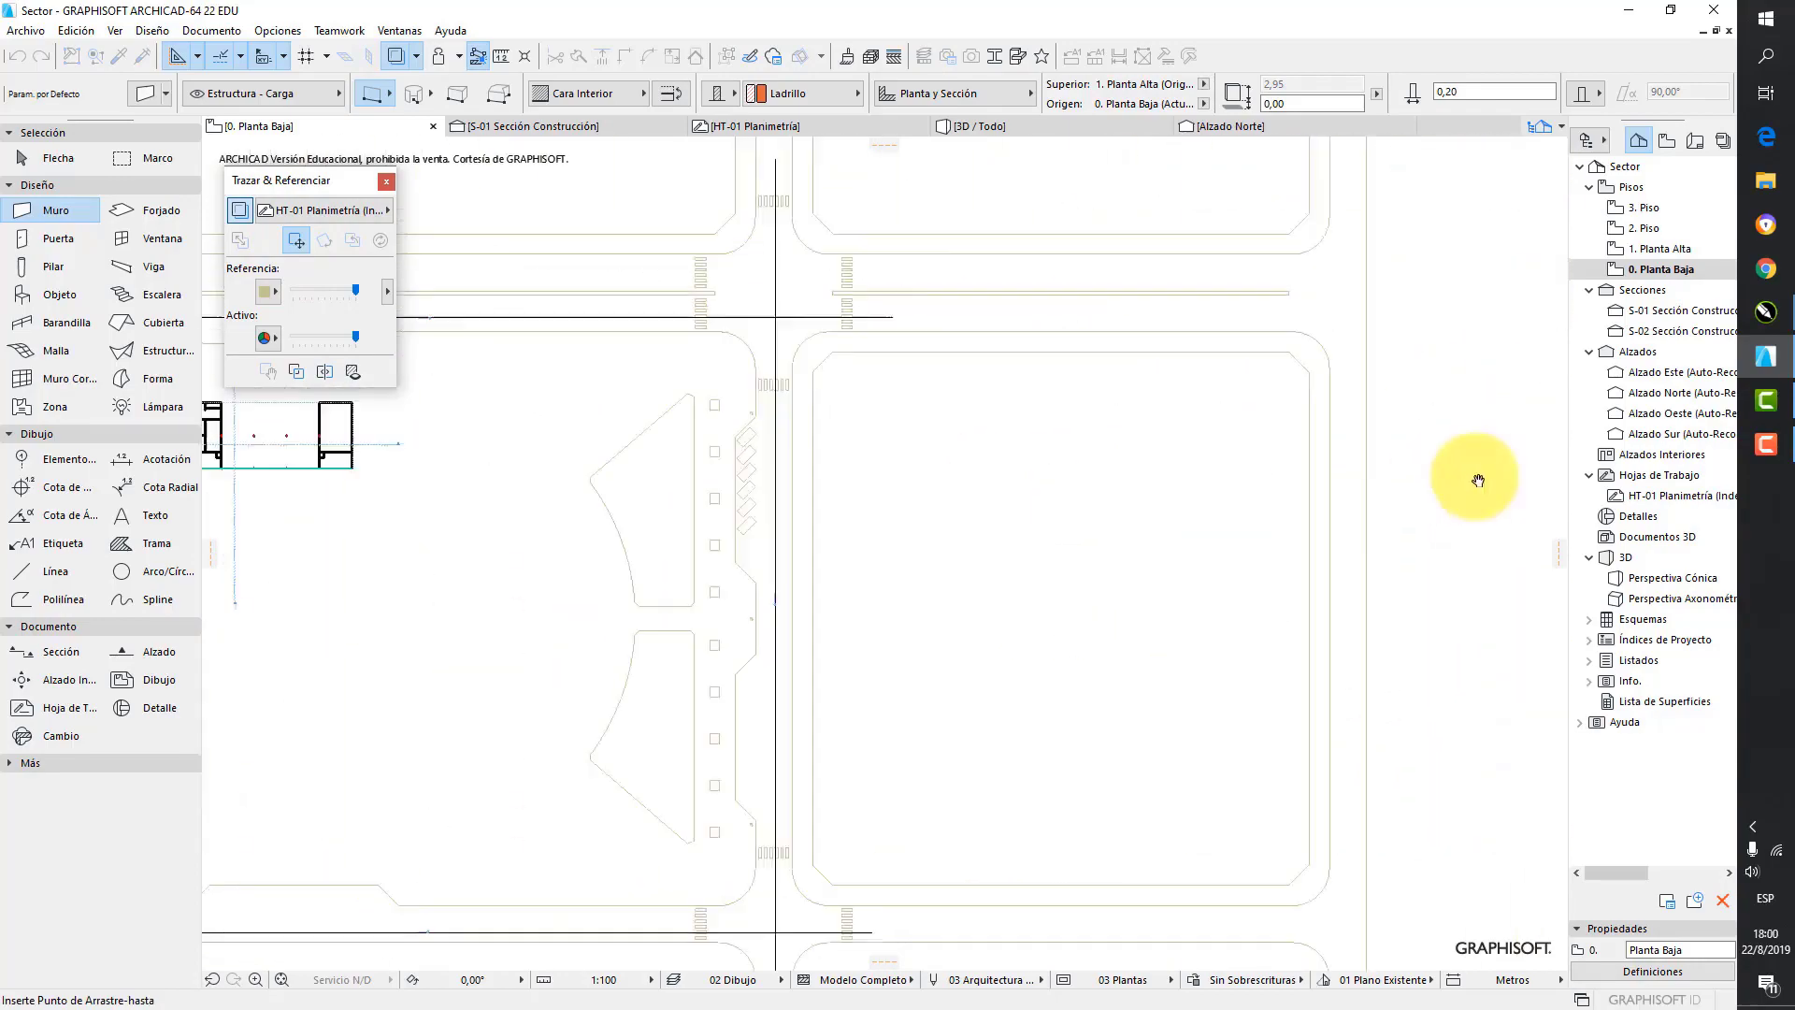
{"action": "middle_click_drag", "start_coordinate": [1184, 519], "coordinate": [1572, 496]}
{"action": "middle_click_drag", "start_coordinate": [967, 366], "coordinate": [1146, 408]}
{"action": "scroll", "coordinate": [1159, 417], "scroll_direction": "up", "scroll_amount": 7}
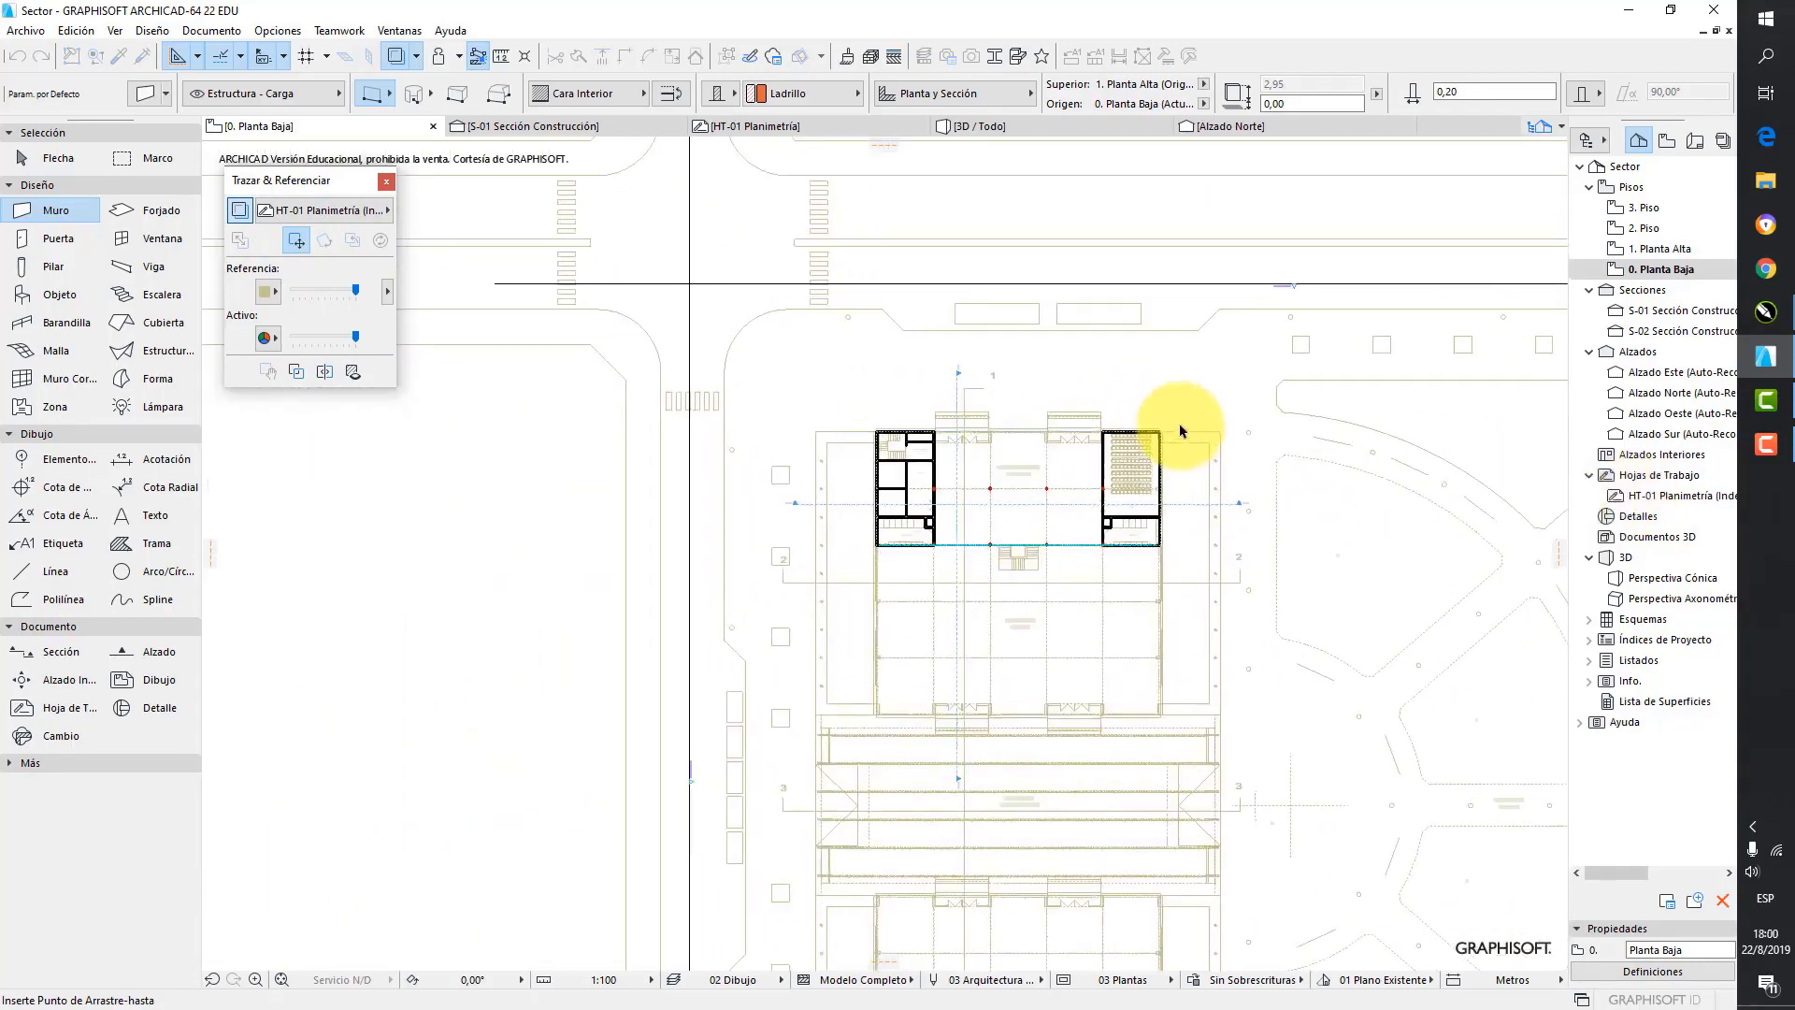
{"action": "scroll", "coordinate": [1180, 432], "scroll_direction": "up", "scroll_amount": 8}
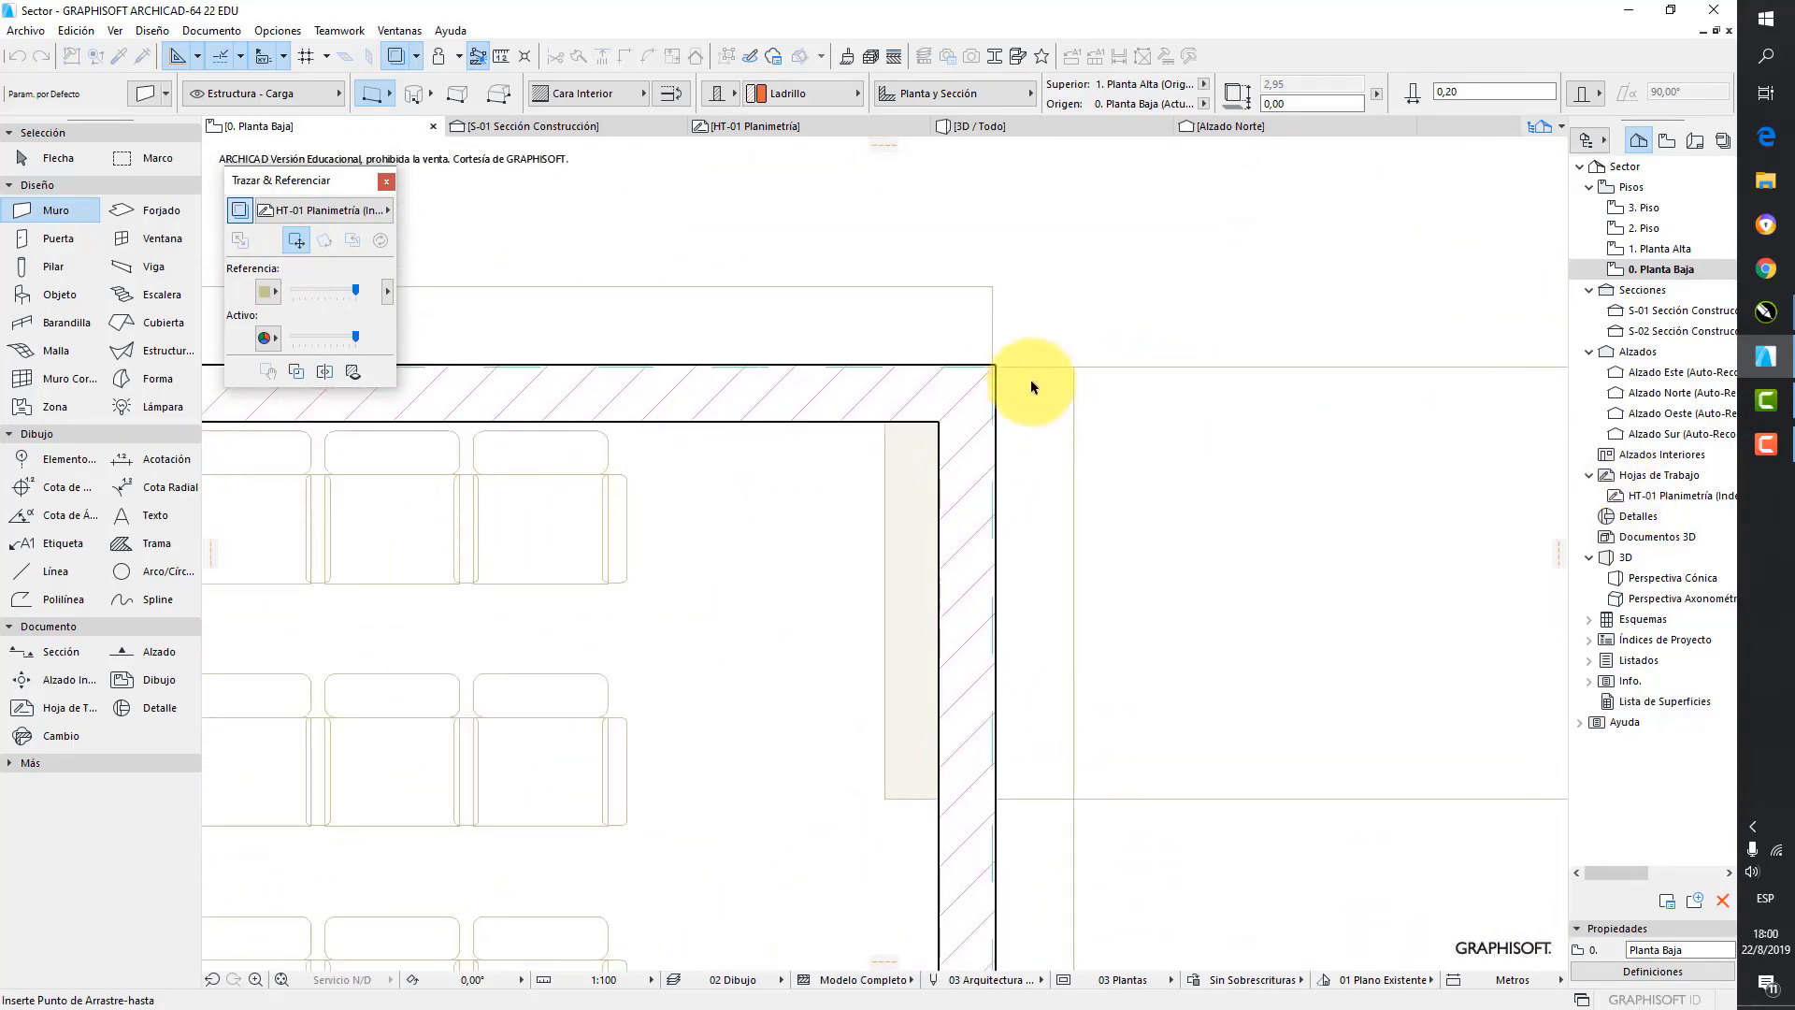
{"action": "scroll", "coordinate": [994, 367], "scroll_direction": "up", "scroll_amount": 4}
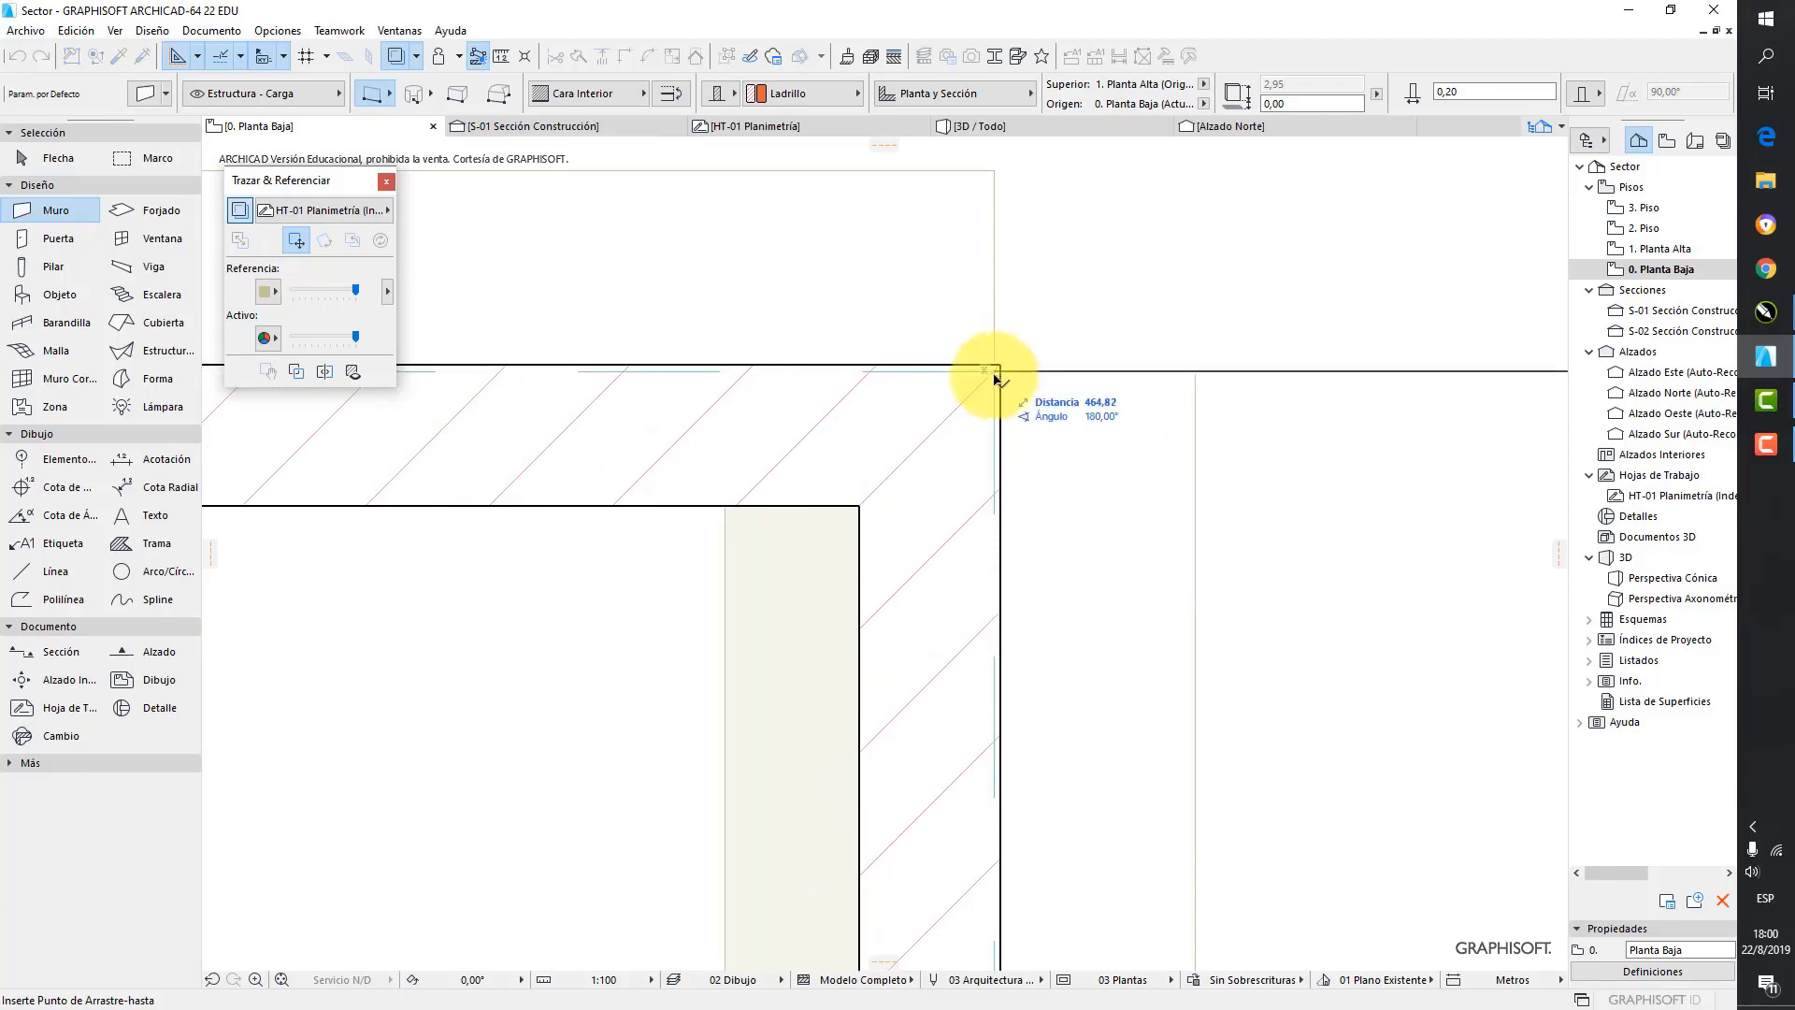
{"action": "left_click", "coordinate": [993, 374]}
- Check the reference's alignment at the right block's corner and switch to the 1. Planta Alta story
{"action": "scroll", "coordinate": [1151, 409], "scroll_direction": "down", "scroll_amount": 6}
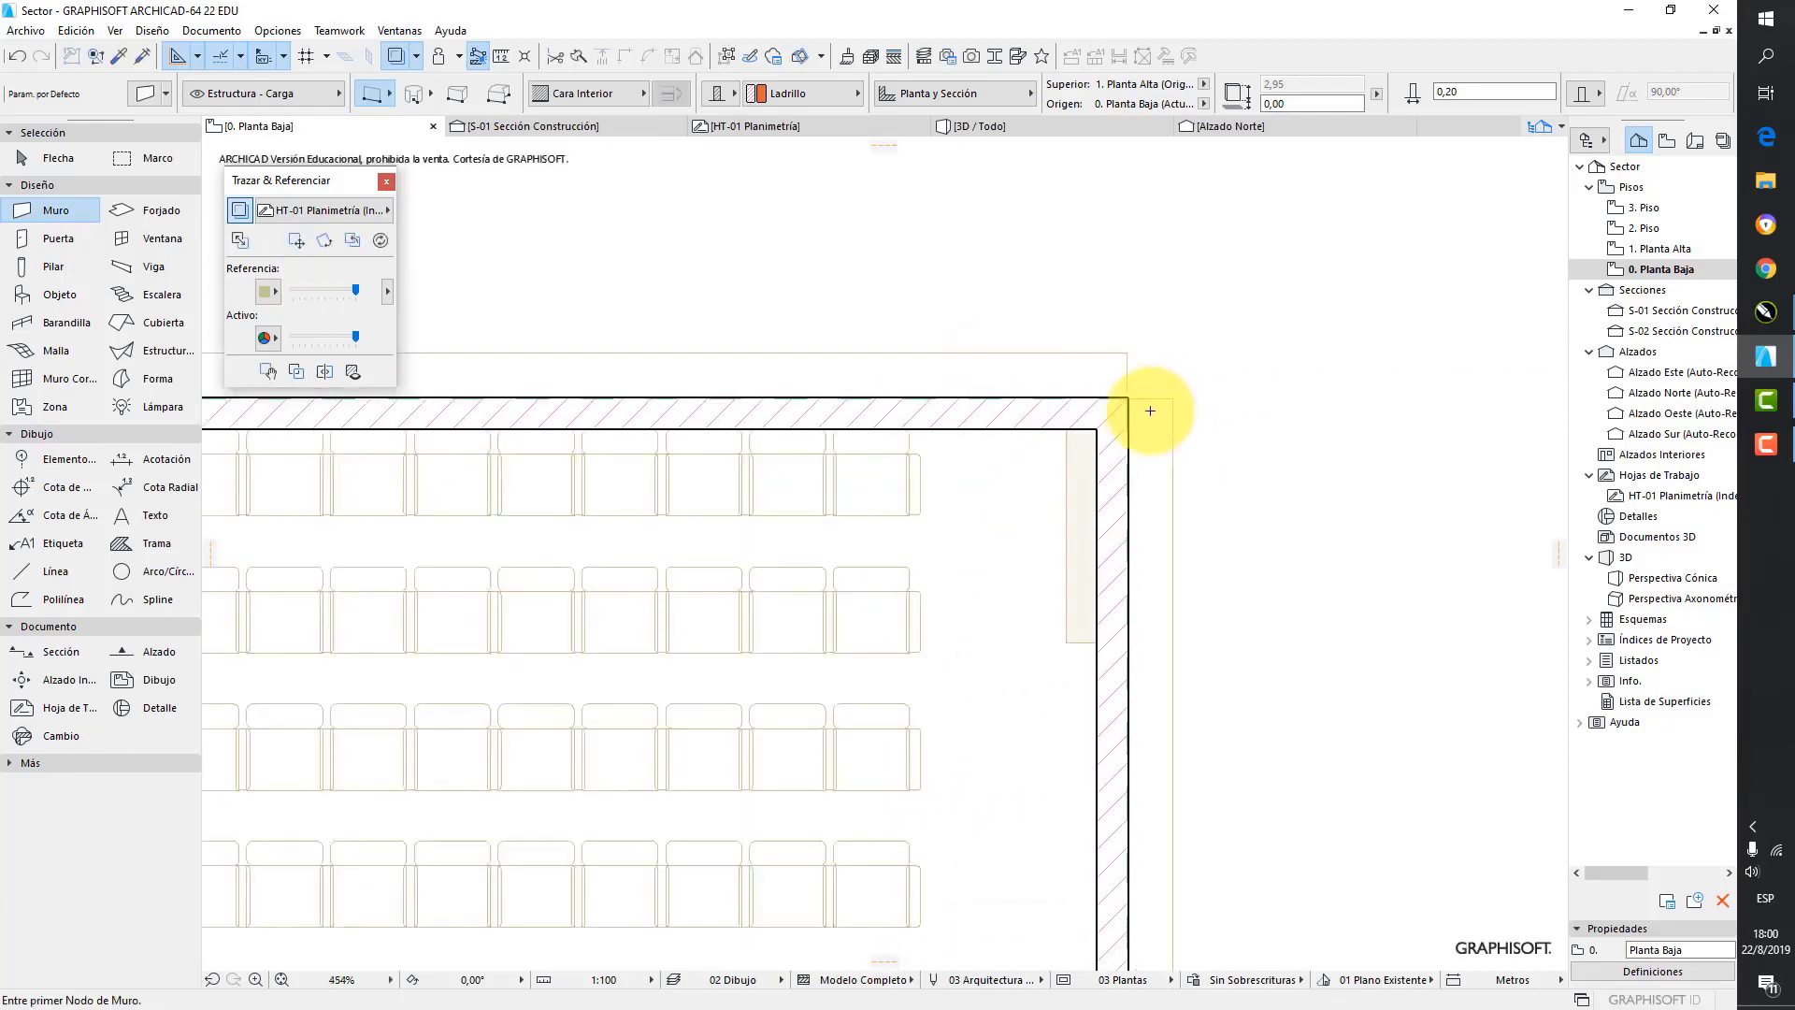
{"action": "scroll", "coordinate": [1126, 400], "scroll_direction": "up", "scroll_amount": 5}
{"action": "scroll", "coordinate": [1115, 388], "scroll_direction": "up", "scroll_amount": 5}
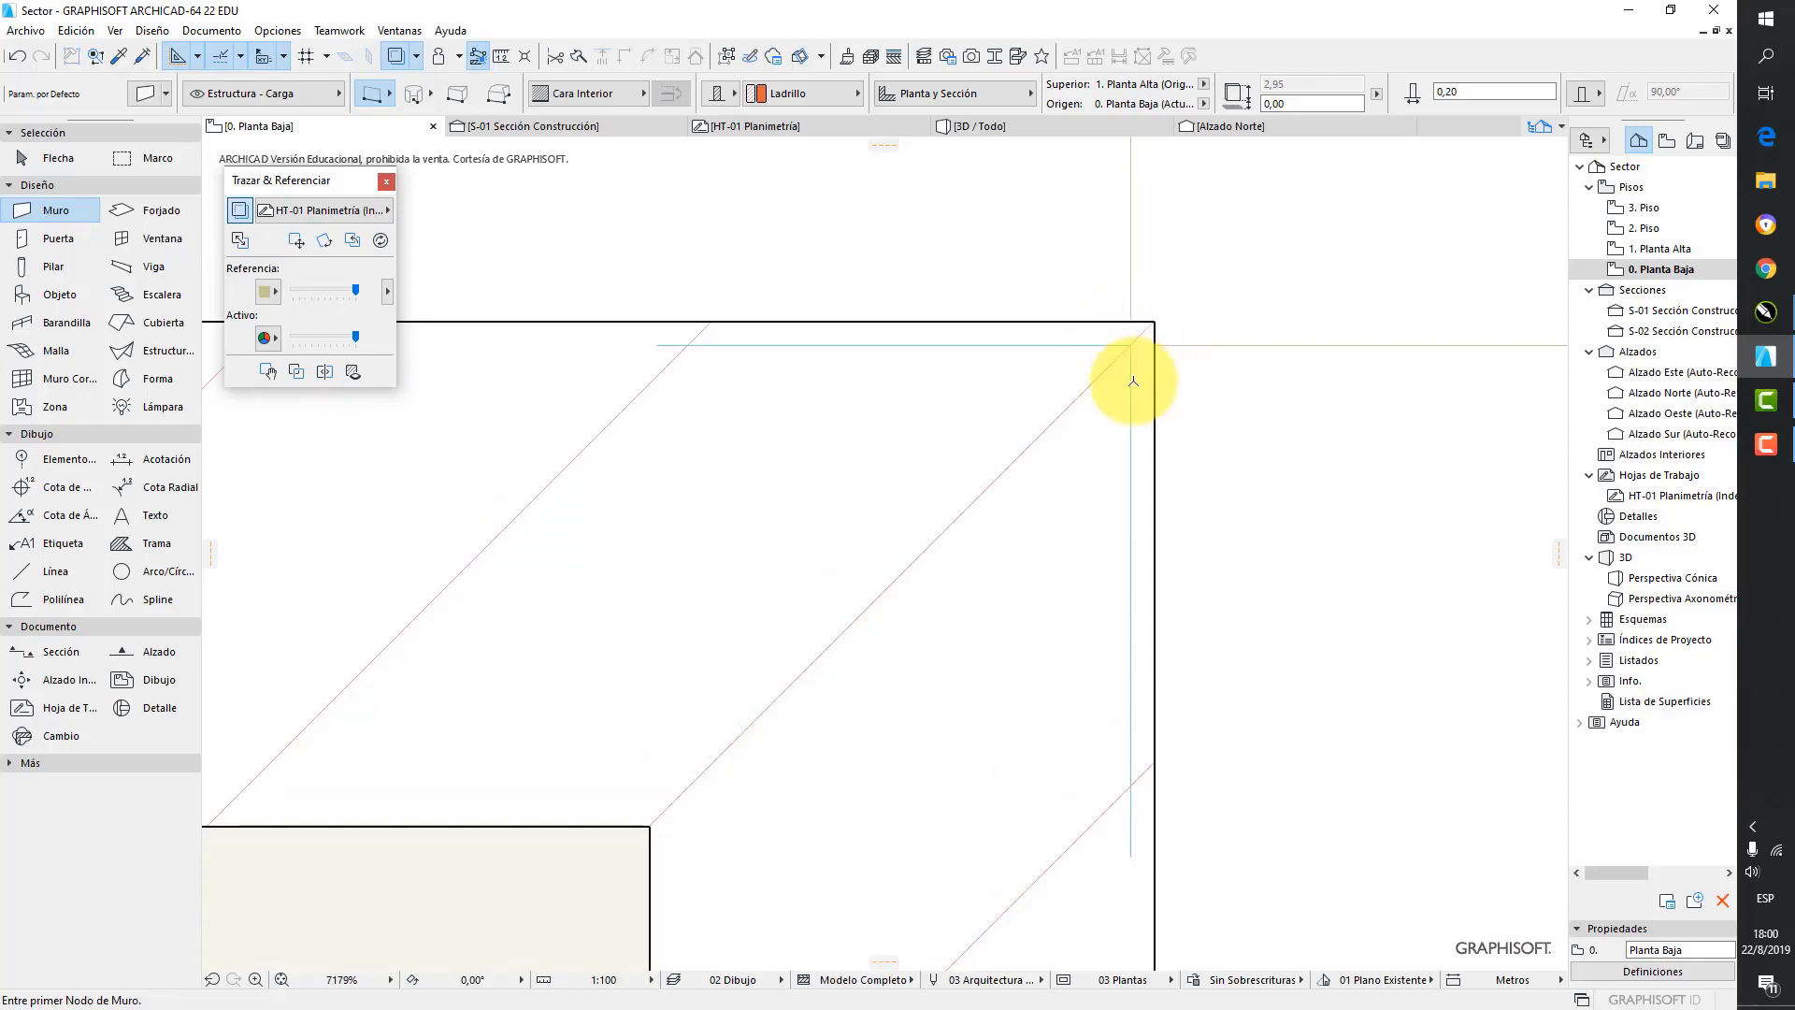
{"action": "scroll", "coordinate": [1135, 365], "scroll_direction": "down", "scroll_amount": 10}
{"action": "scroll", "coordinate": [1151, 386], "scroll_direction": "down", "scroll_amount": 8}
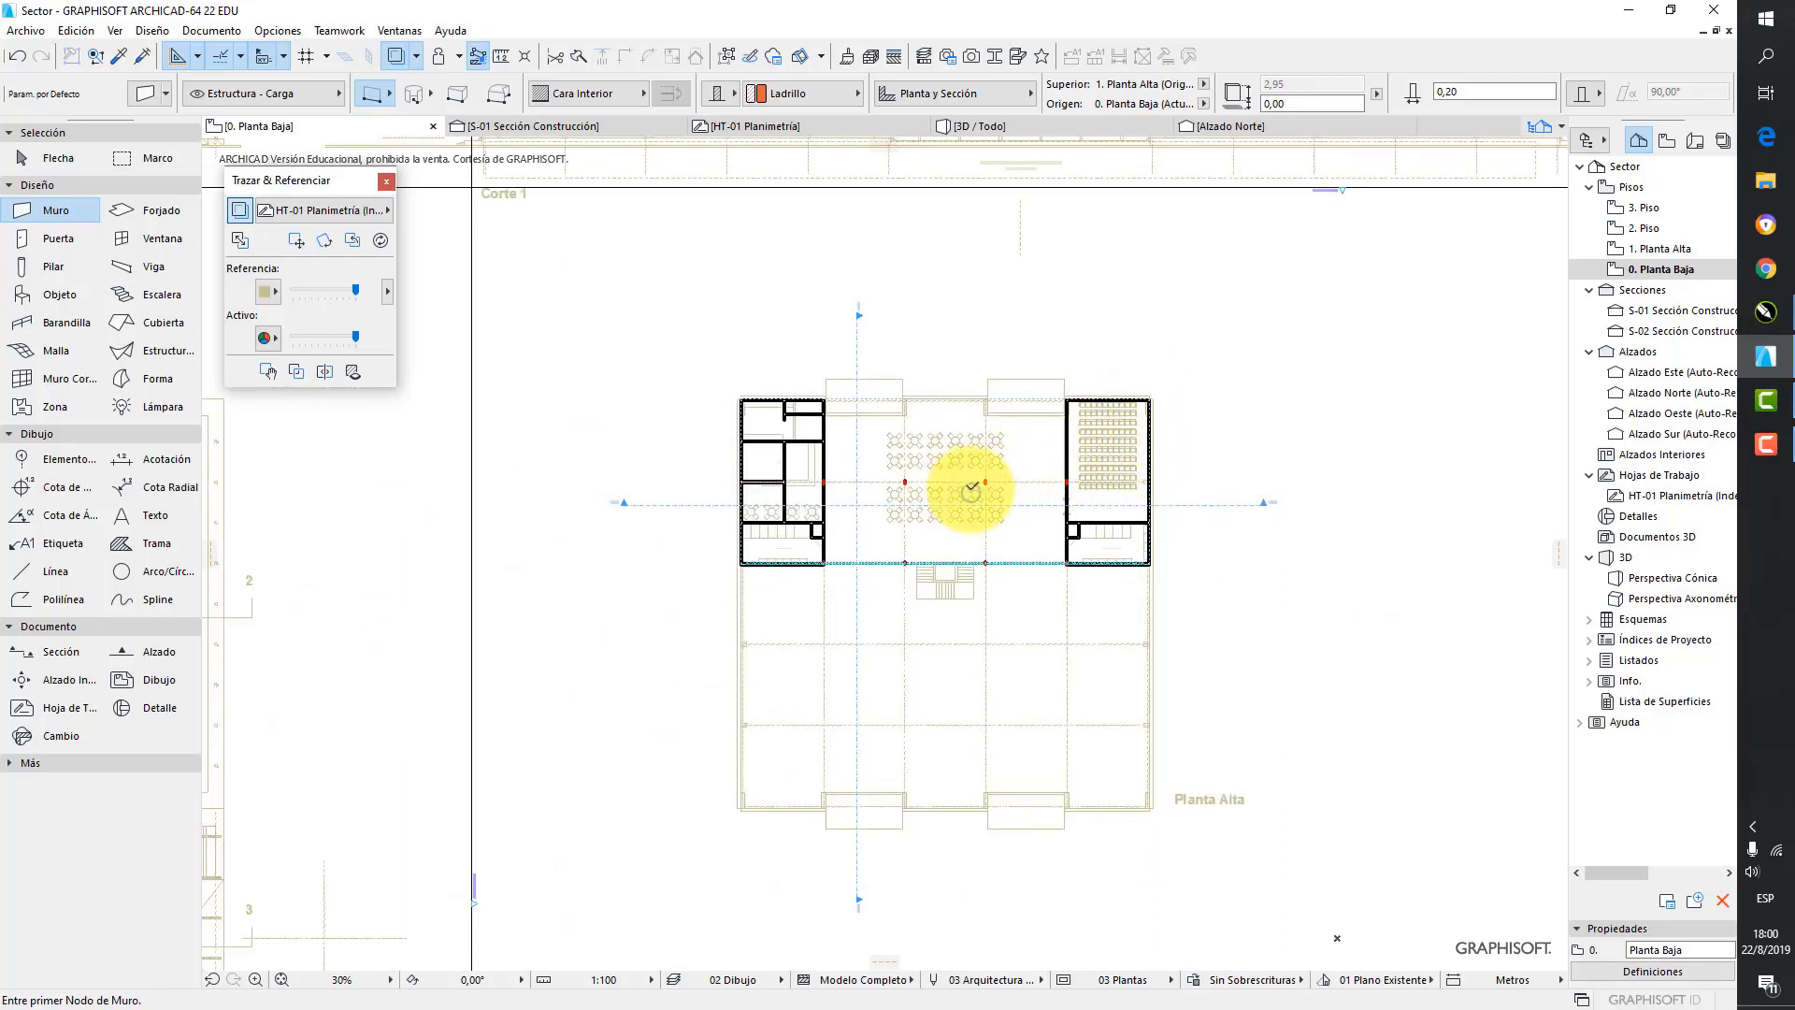
{"action": "double_click", "coordinate": [1658, 250]}
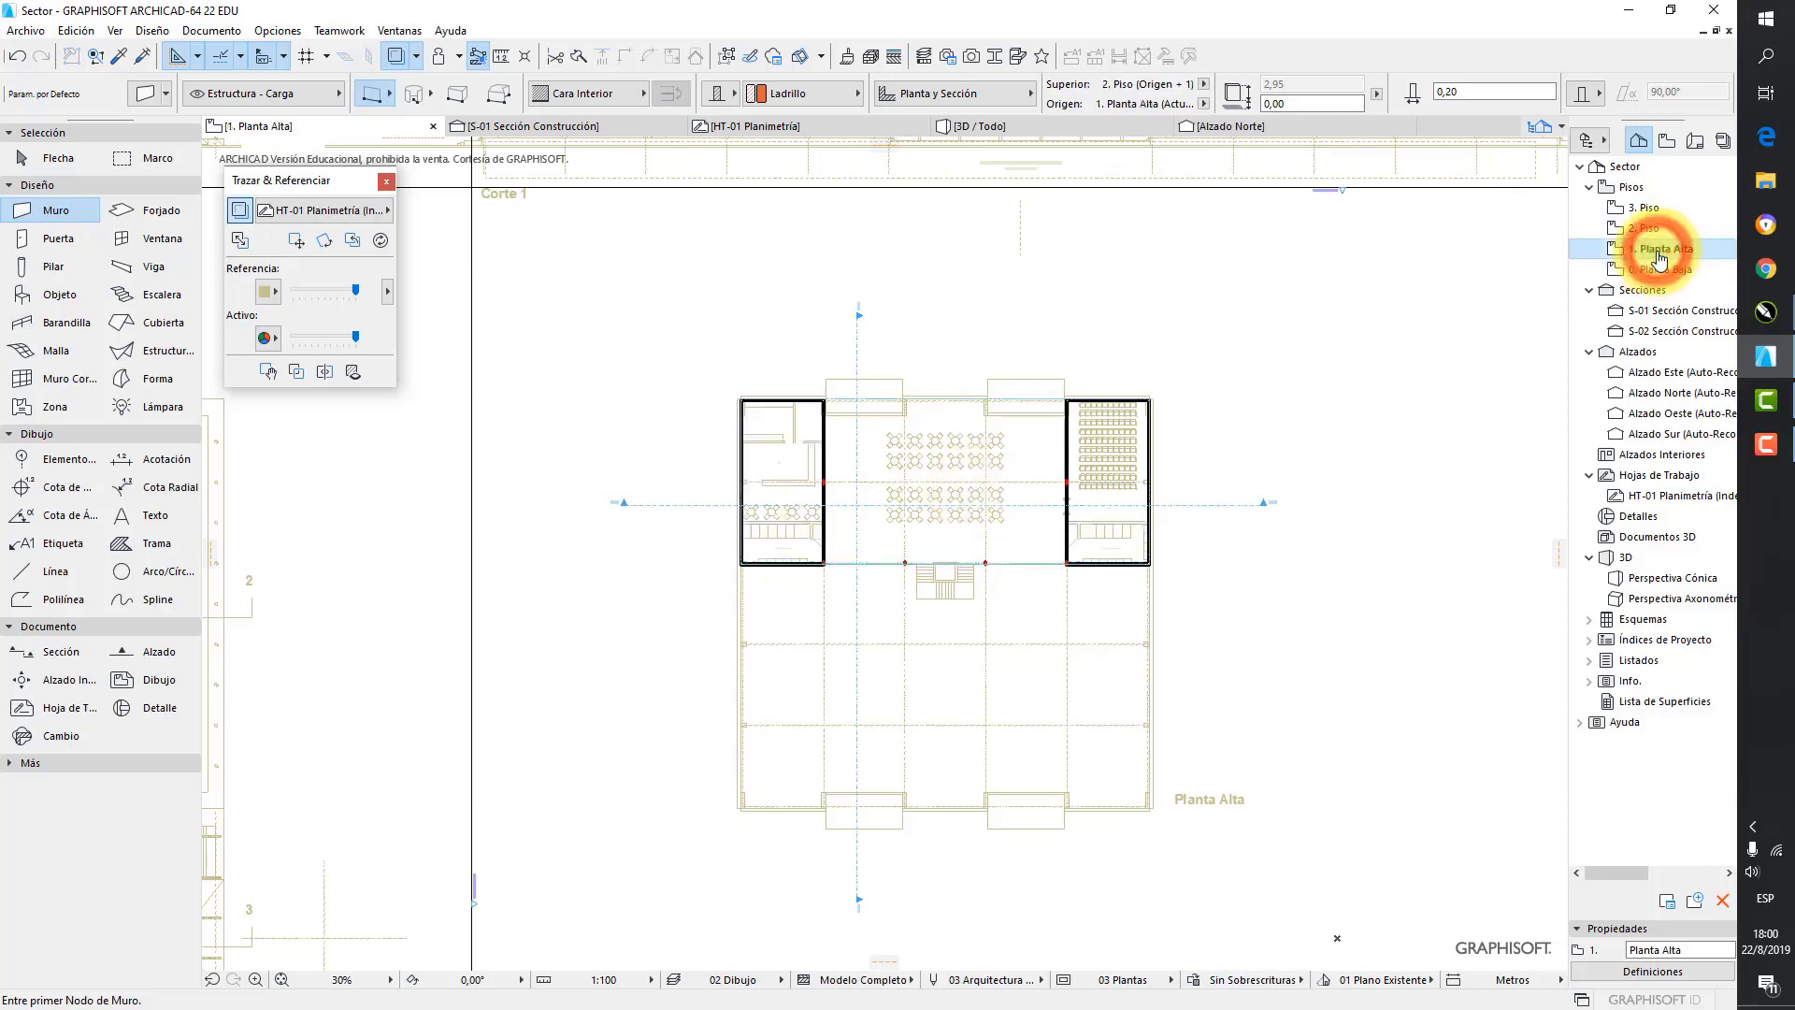
- Draw a 0.20 brick wall across the left block along the upper edge of the Sanitarios Mujeres room
{"action": "left_click", "coordinate": [28, 210]}
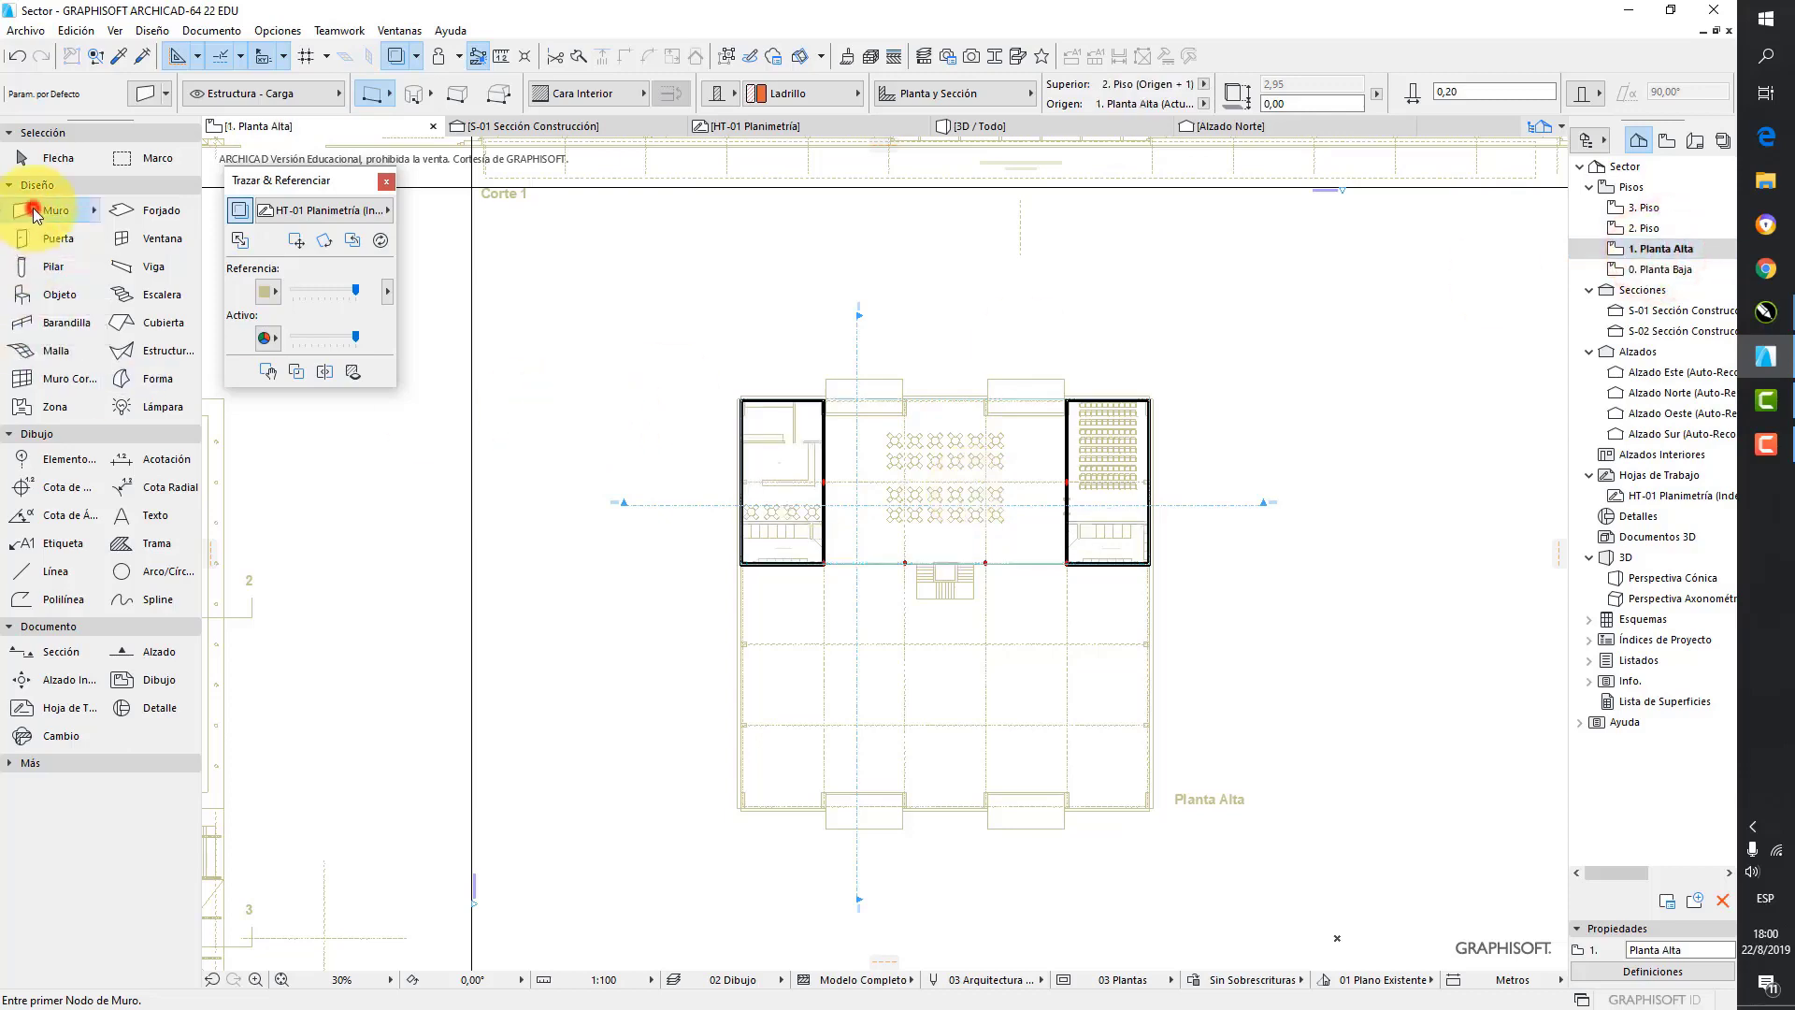
{"action": "scroll", "coordinate": [734, 493], "scroll_direction": "up", "scroll_amount": 8}
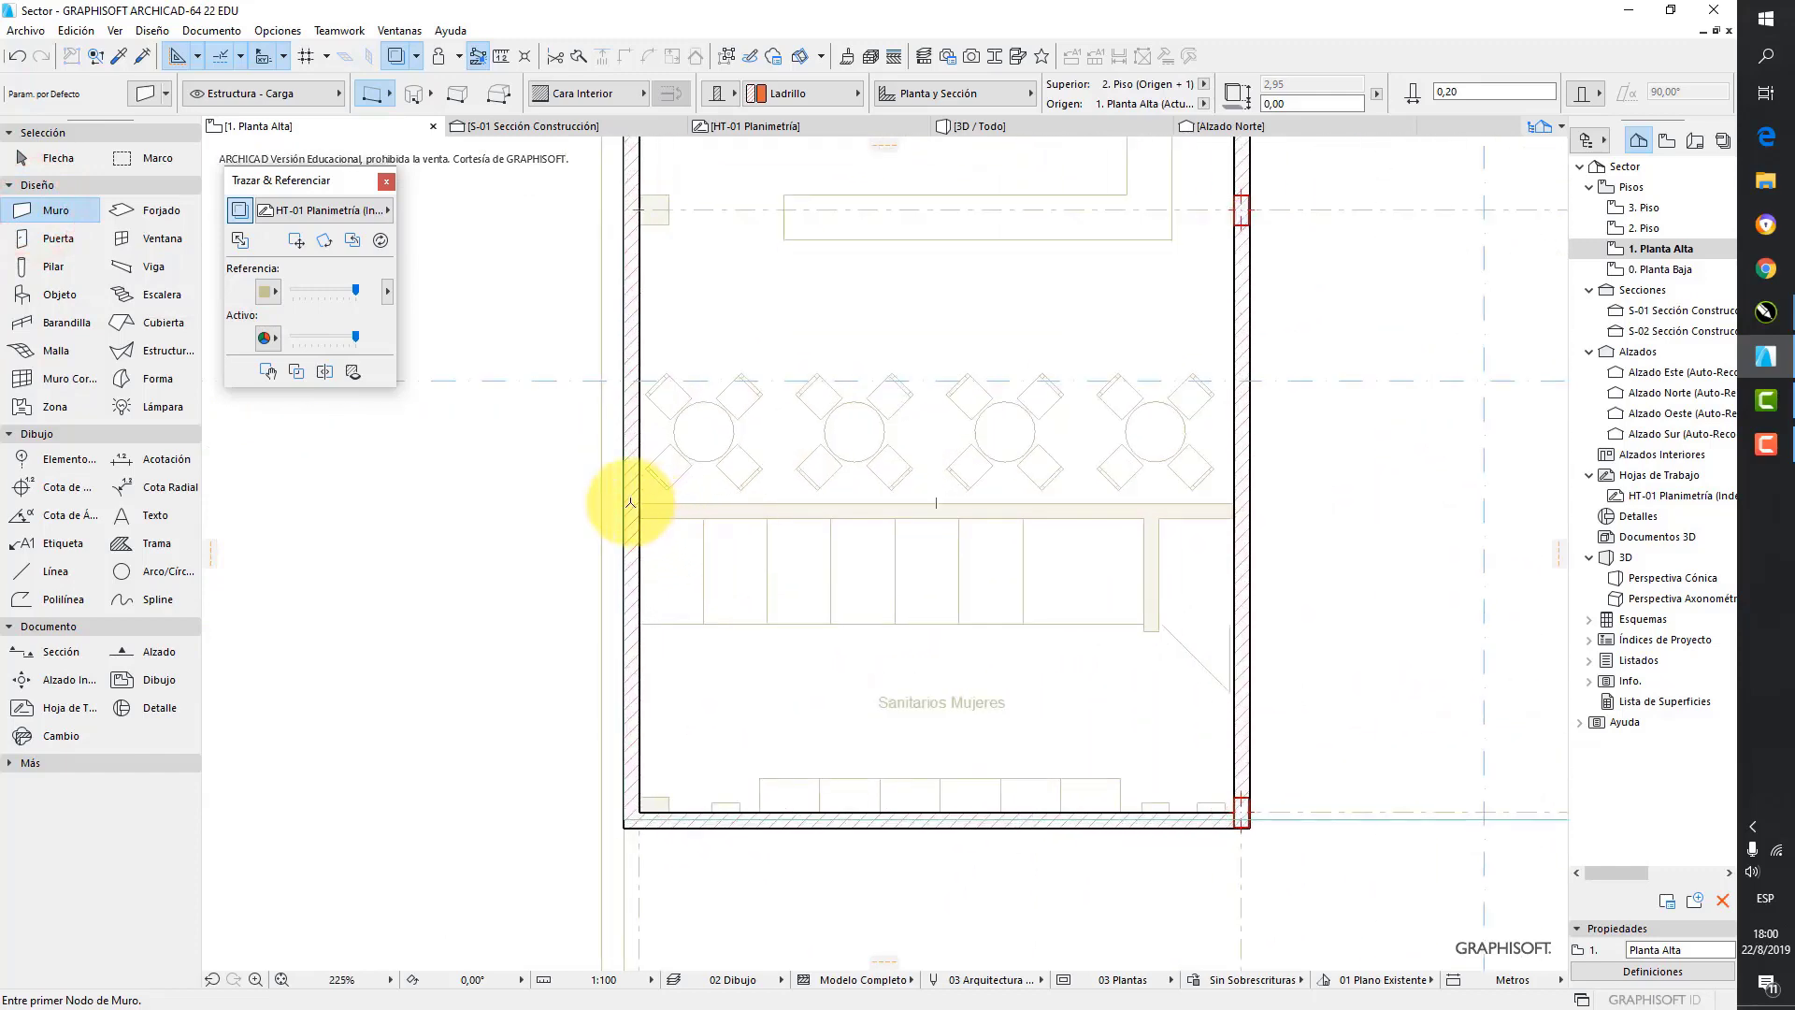
{"action": "left_click", "coordinate": [631, 502]}
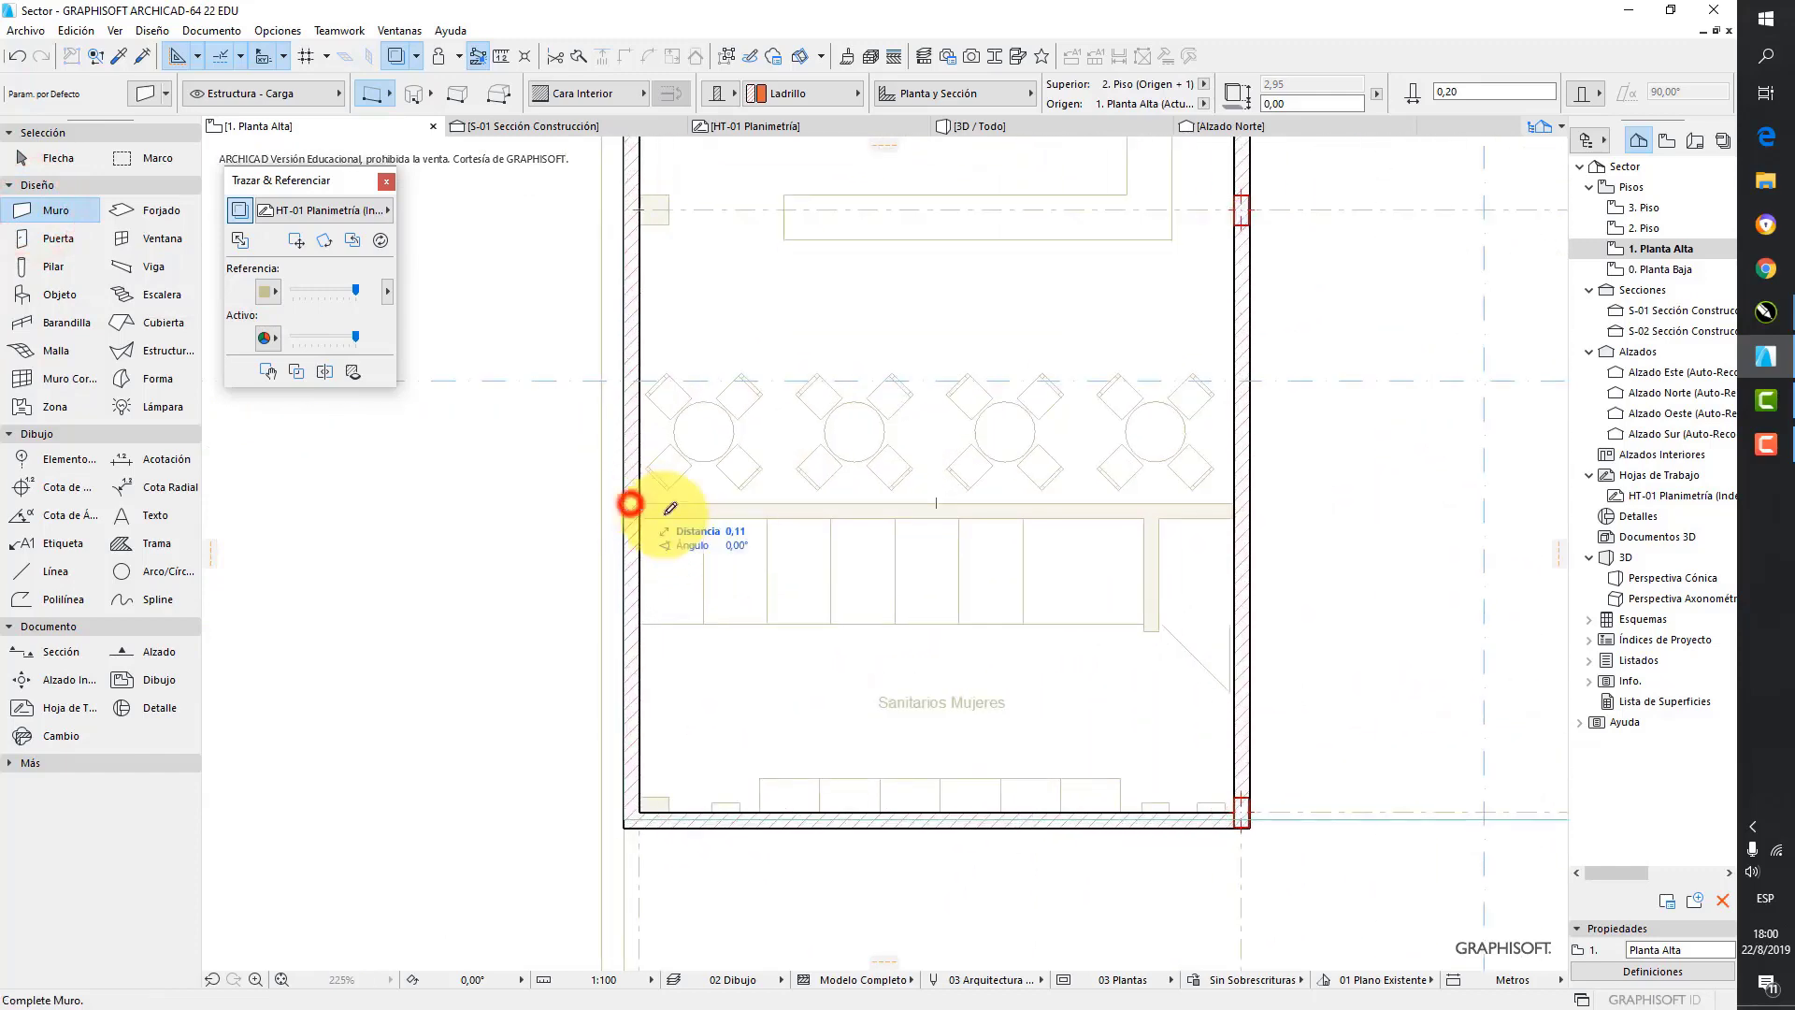
{"action": "left_click", "coordinate": [1240, 507]}
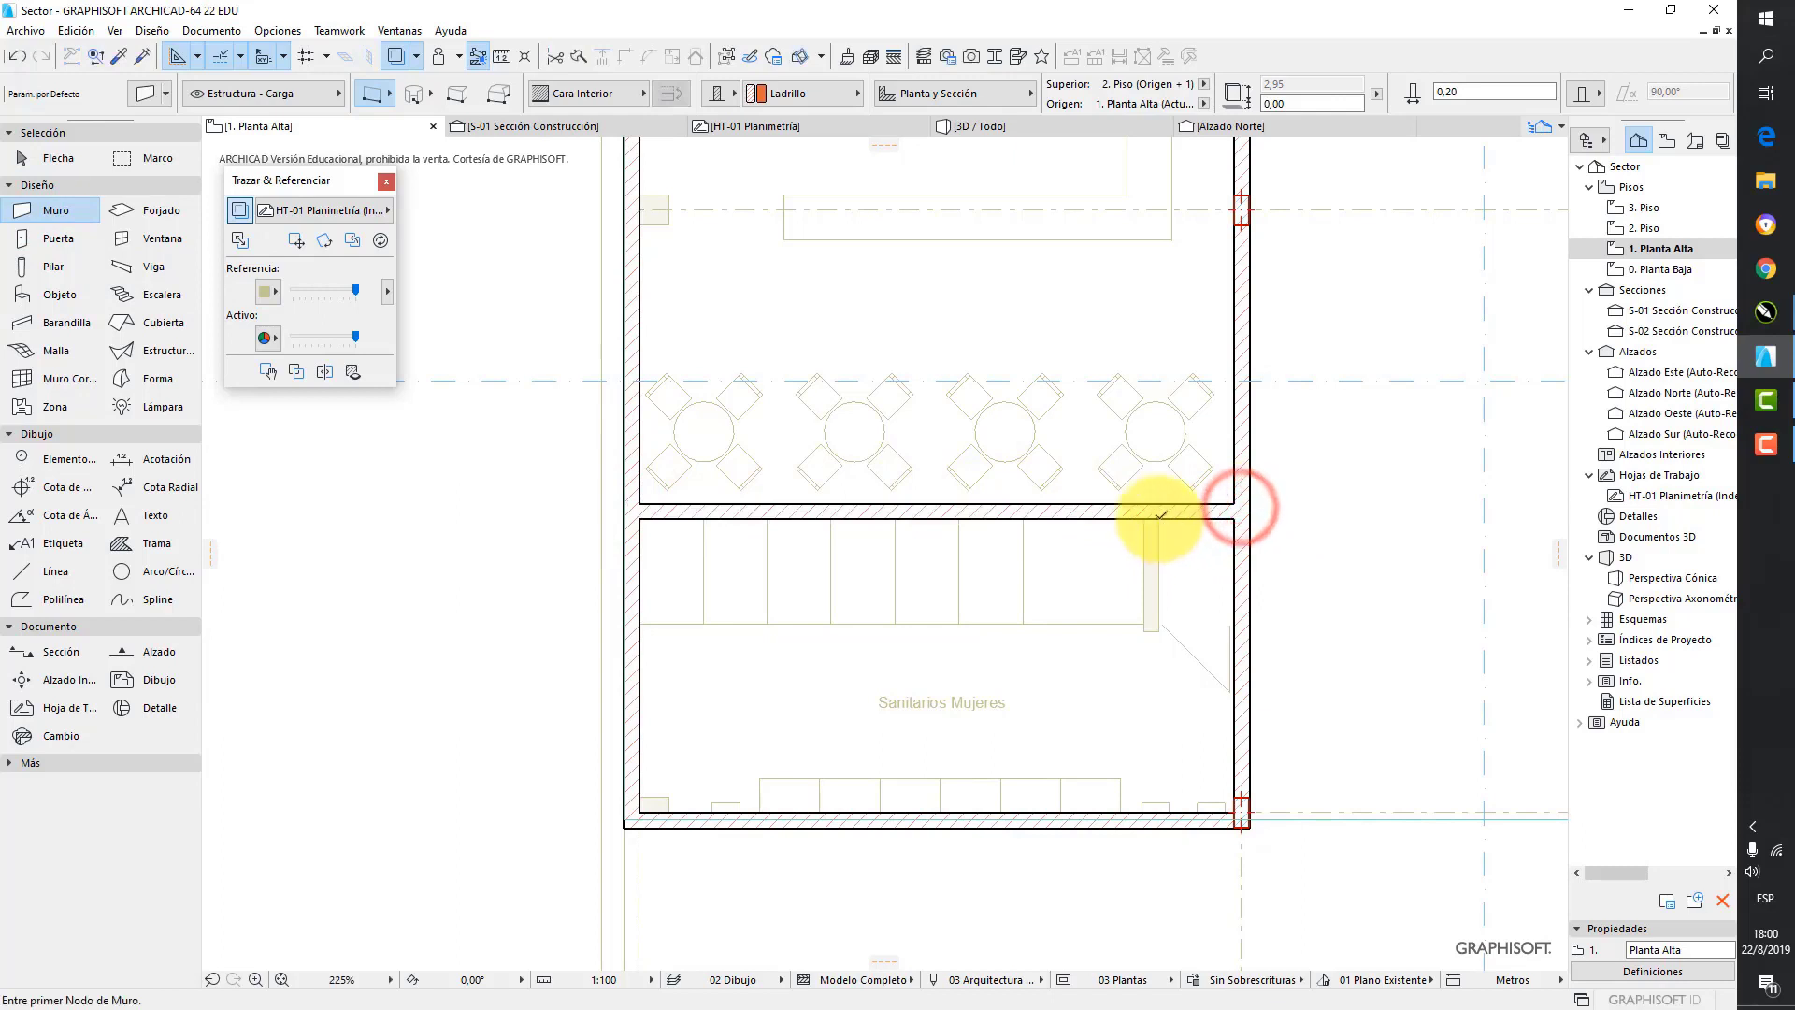
- Draw the two short brick walls enclosing the small shaft beside Sanitarios Mujeres, flipping the second wall to match the reference
{"action": "left_click", "coordinate": [1160, 514]}
{"action": "left_click", "coordinate": [1156, 626]}
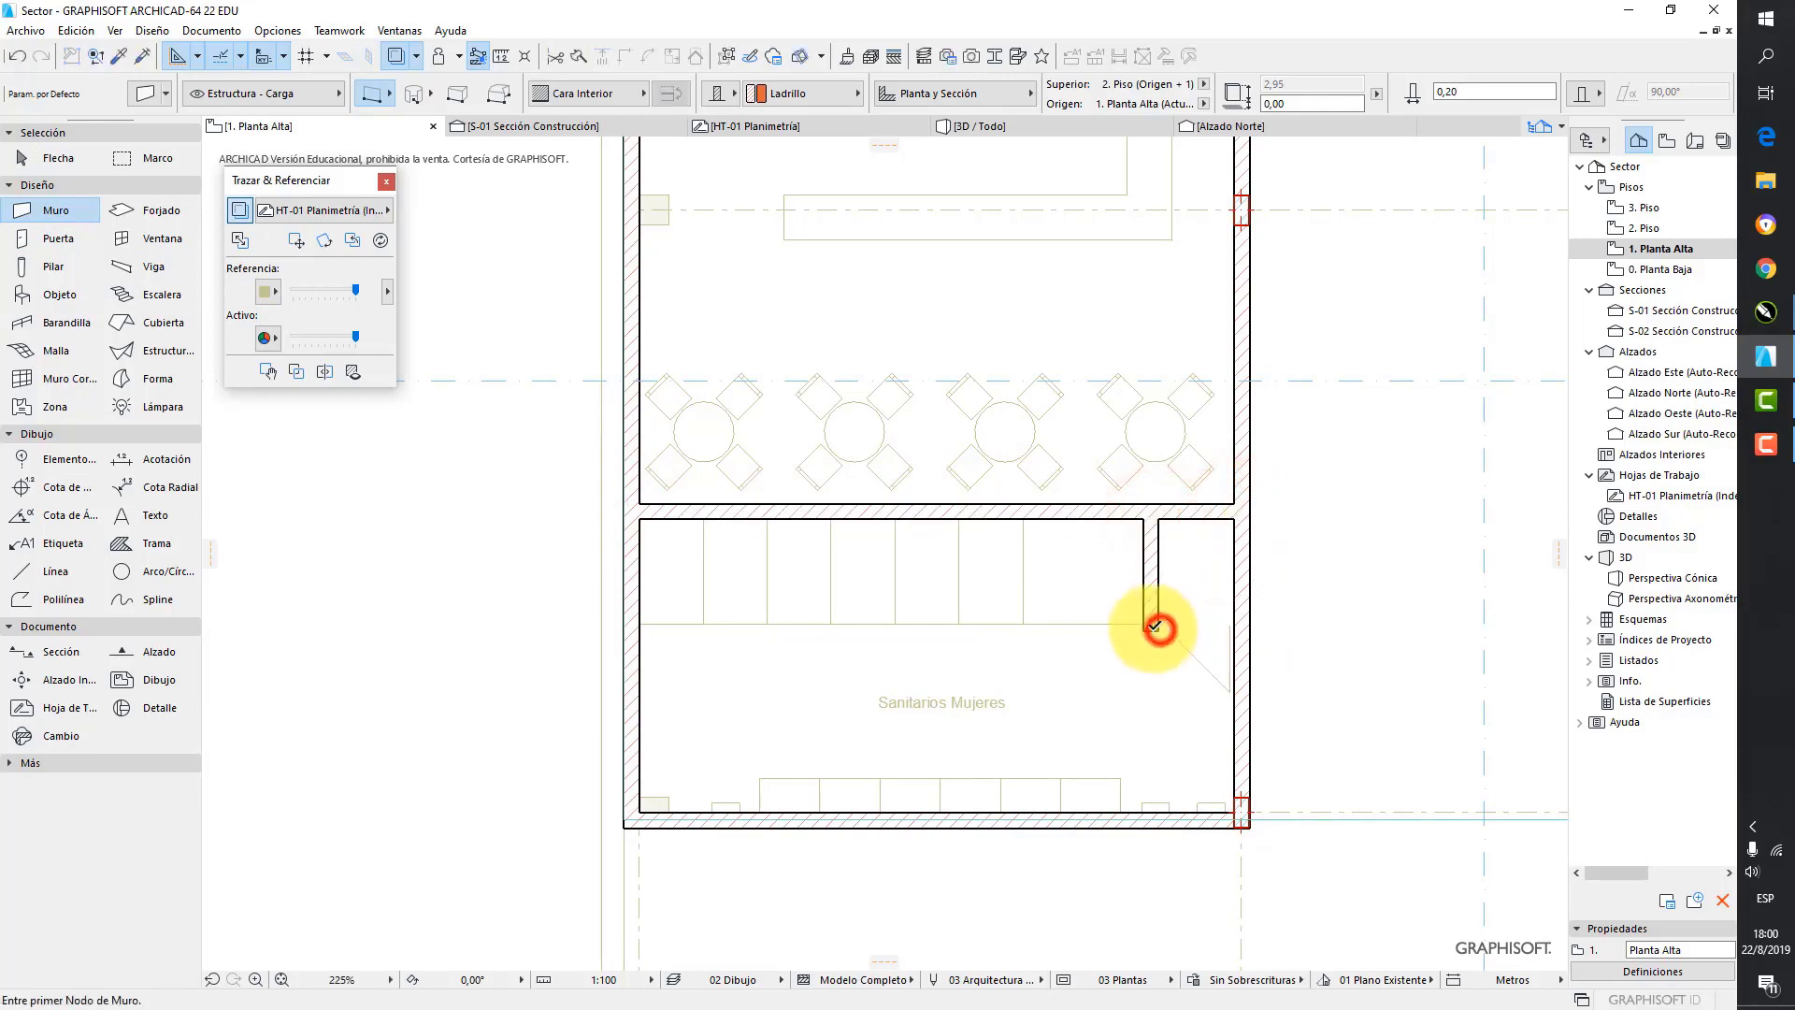
{"action": "left_click", "coordinate": [1144, 631]}
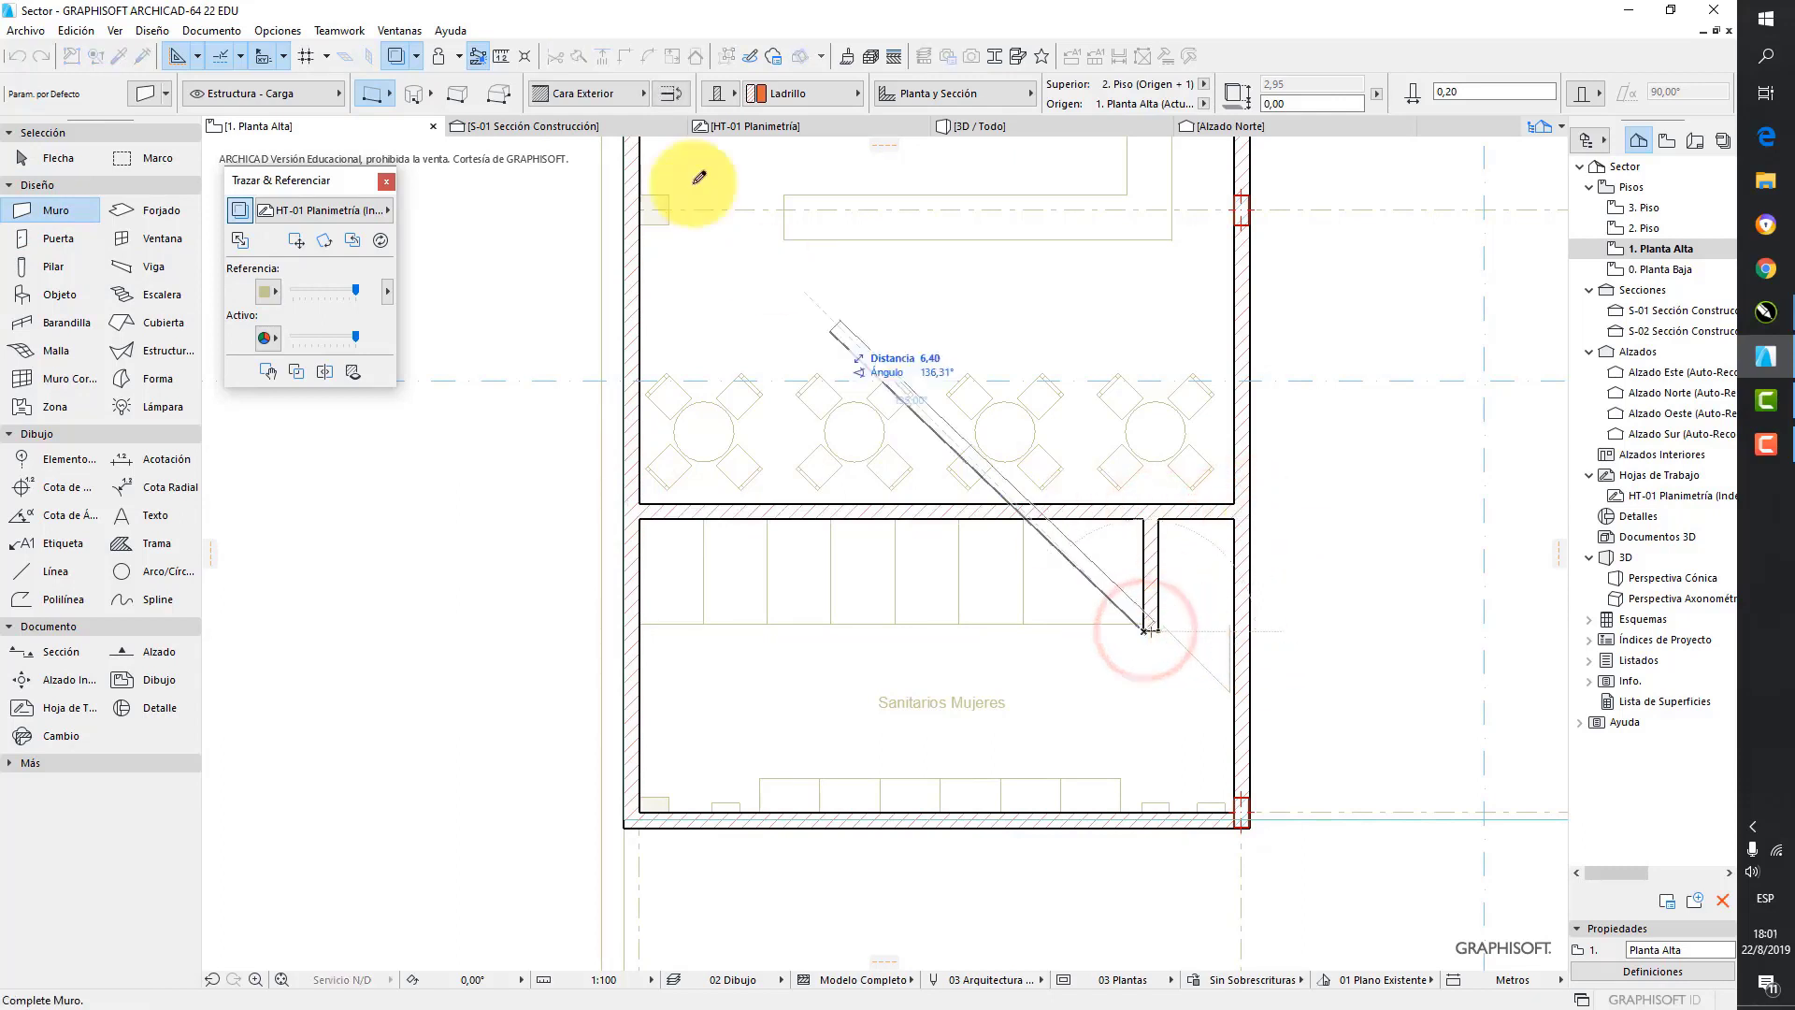
{"action": "left_click", "coordinate": [670, 92]}
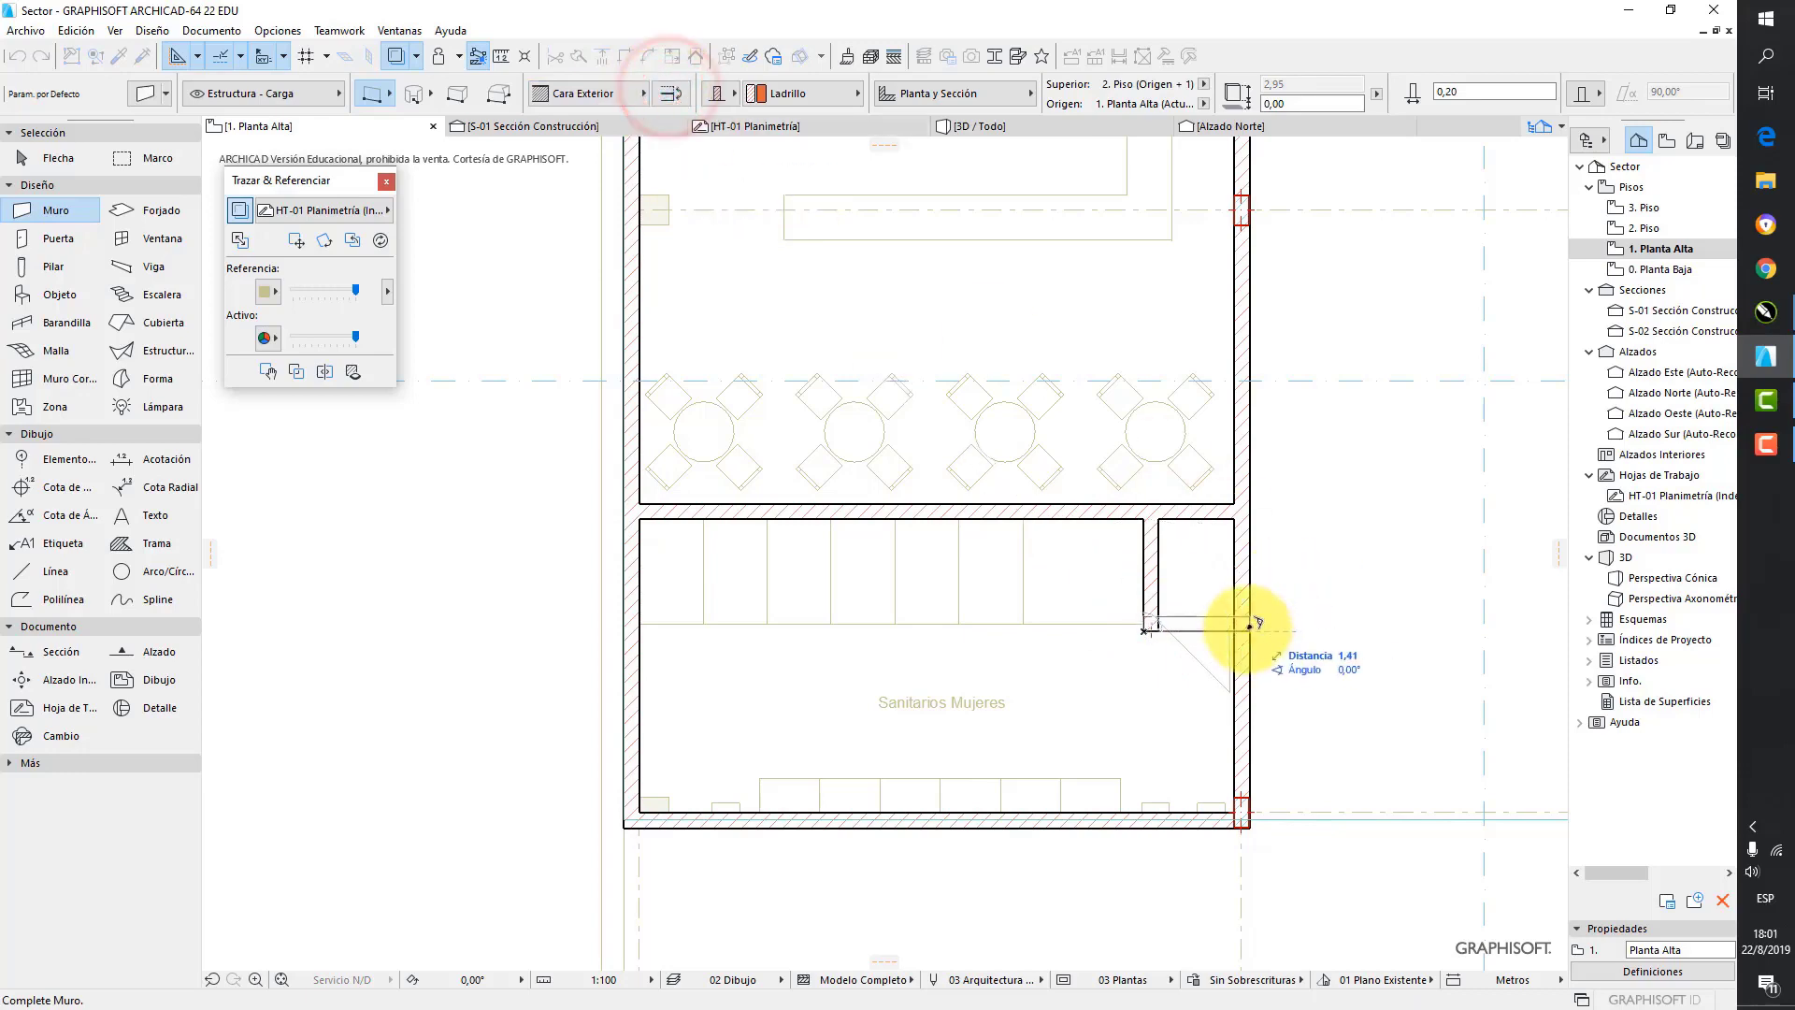
{"action": "left_click", "coordinate": [1249, 626]}
- Draw a brick wall across the left block above the Bar, flipped to the traced wall's side of the reference line
{"action": "scroll", "coordinate": [1253, 340], "scroll_direction": "down", "scroll_amount": 5}
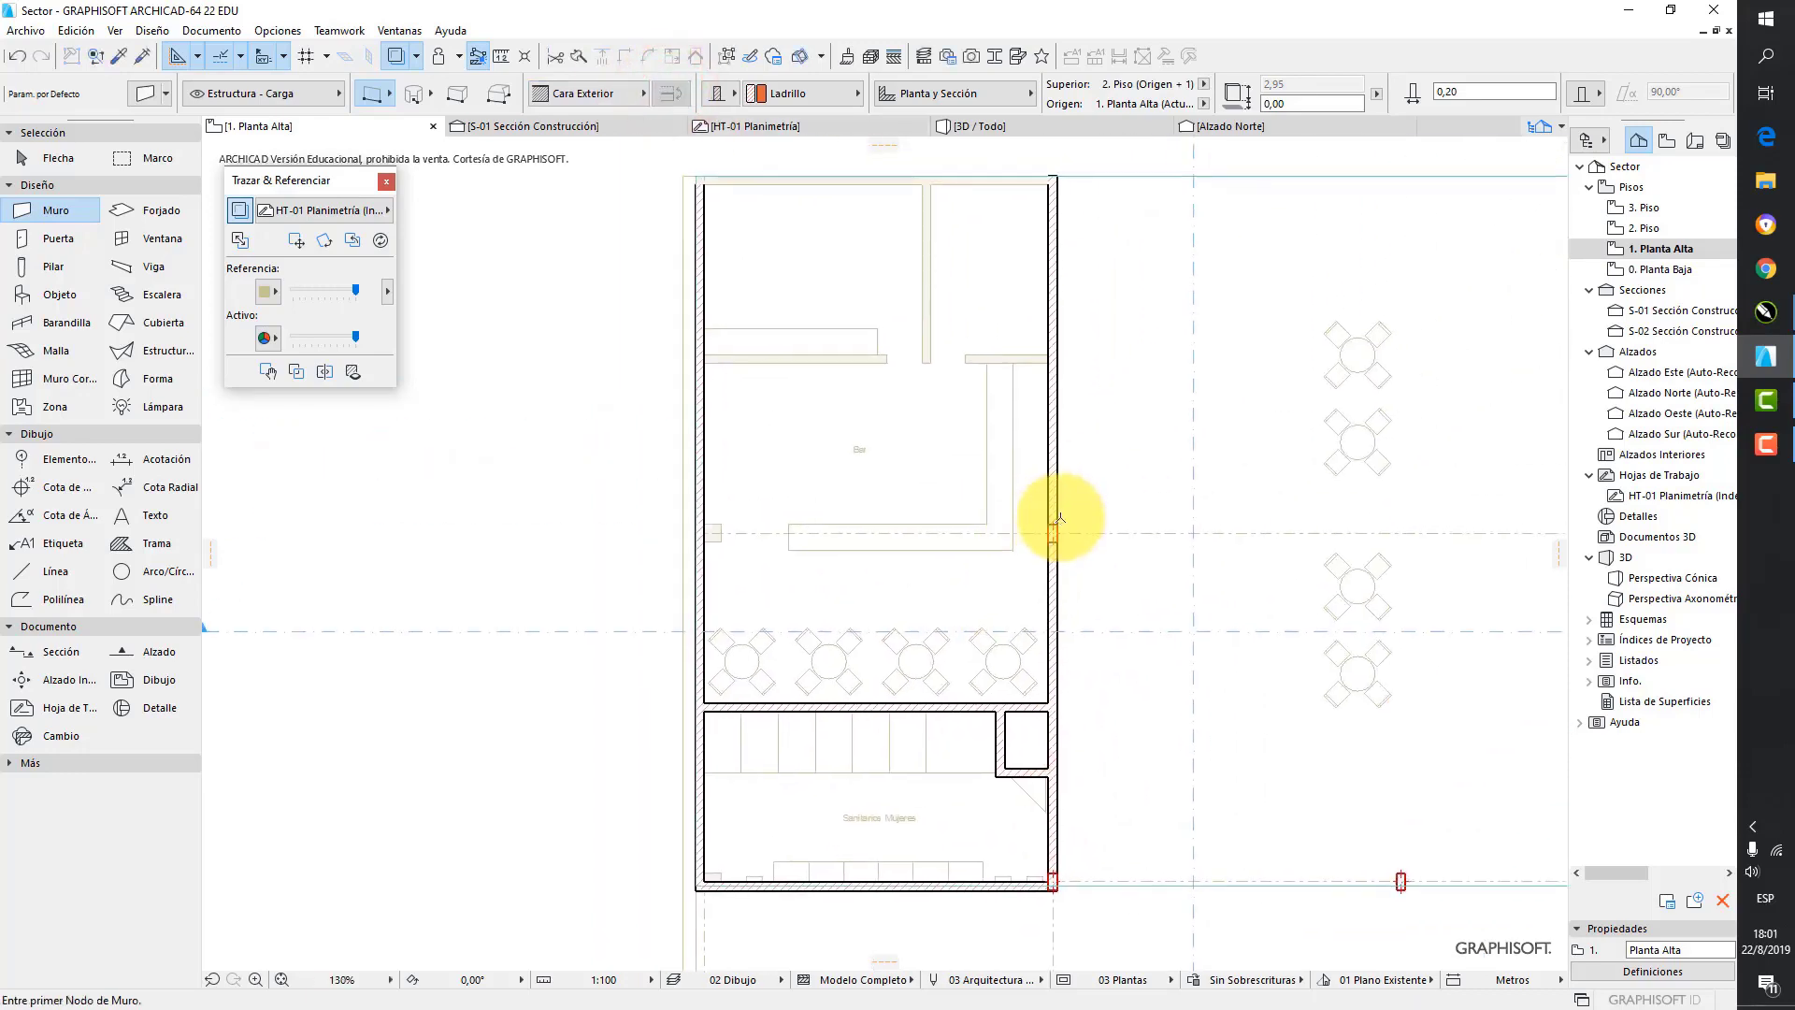
{"action": "scroll", "coordinate": [1058, 387], "scroll_direction": "up", "scroll_amount": 4}
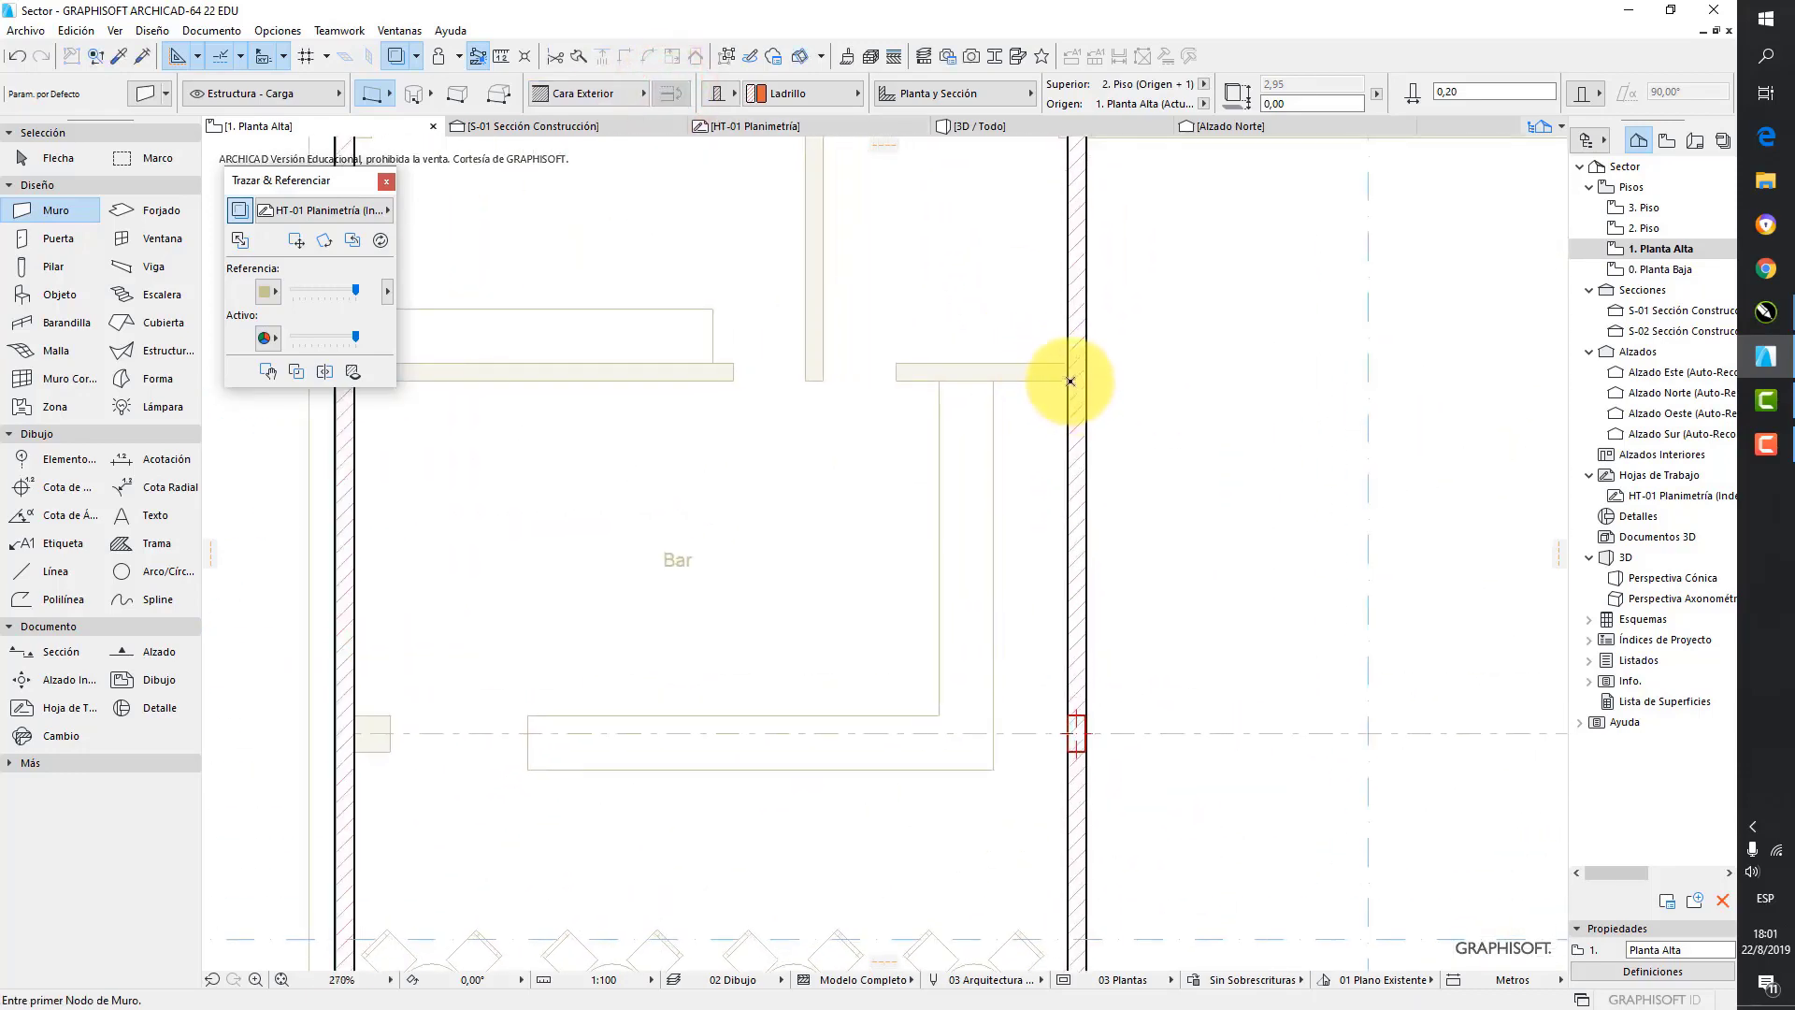
{"action": "left_click", "coordinate": [1070, 381]}
{"action": "left_click", "coordinate": [677, 93]}
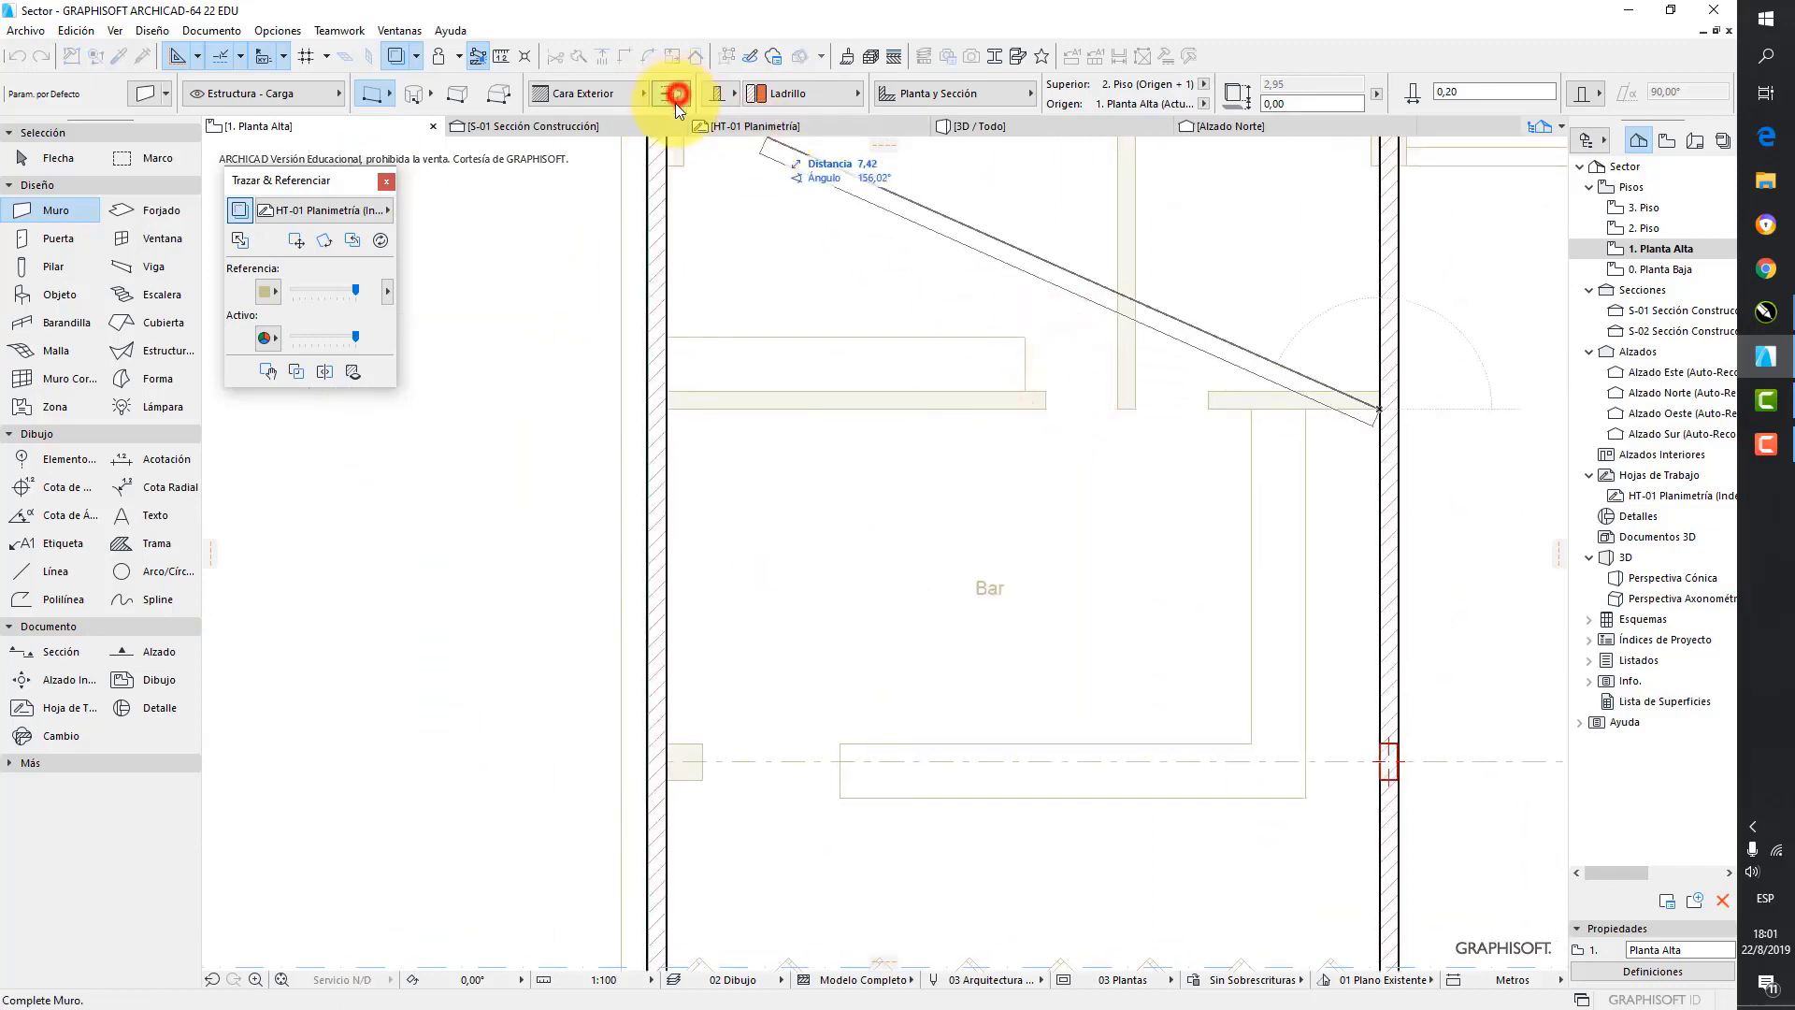
{"action": "left_click", "coordinate": [654, 404]}
- Draw the vertical brick partition from the left block's upper wall down to the wall above the Bar
{"action": "middle_click_drag", "start_coordinate": [1148, 358], "coordinate": [1042, 517]}
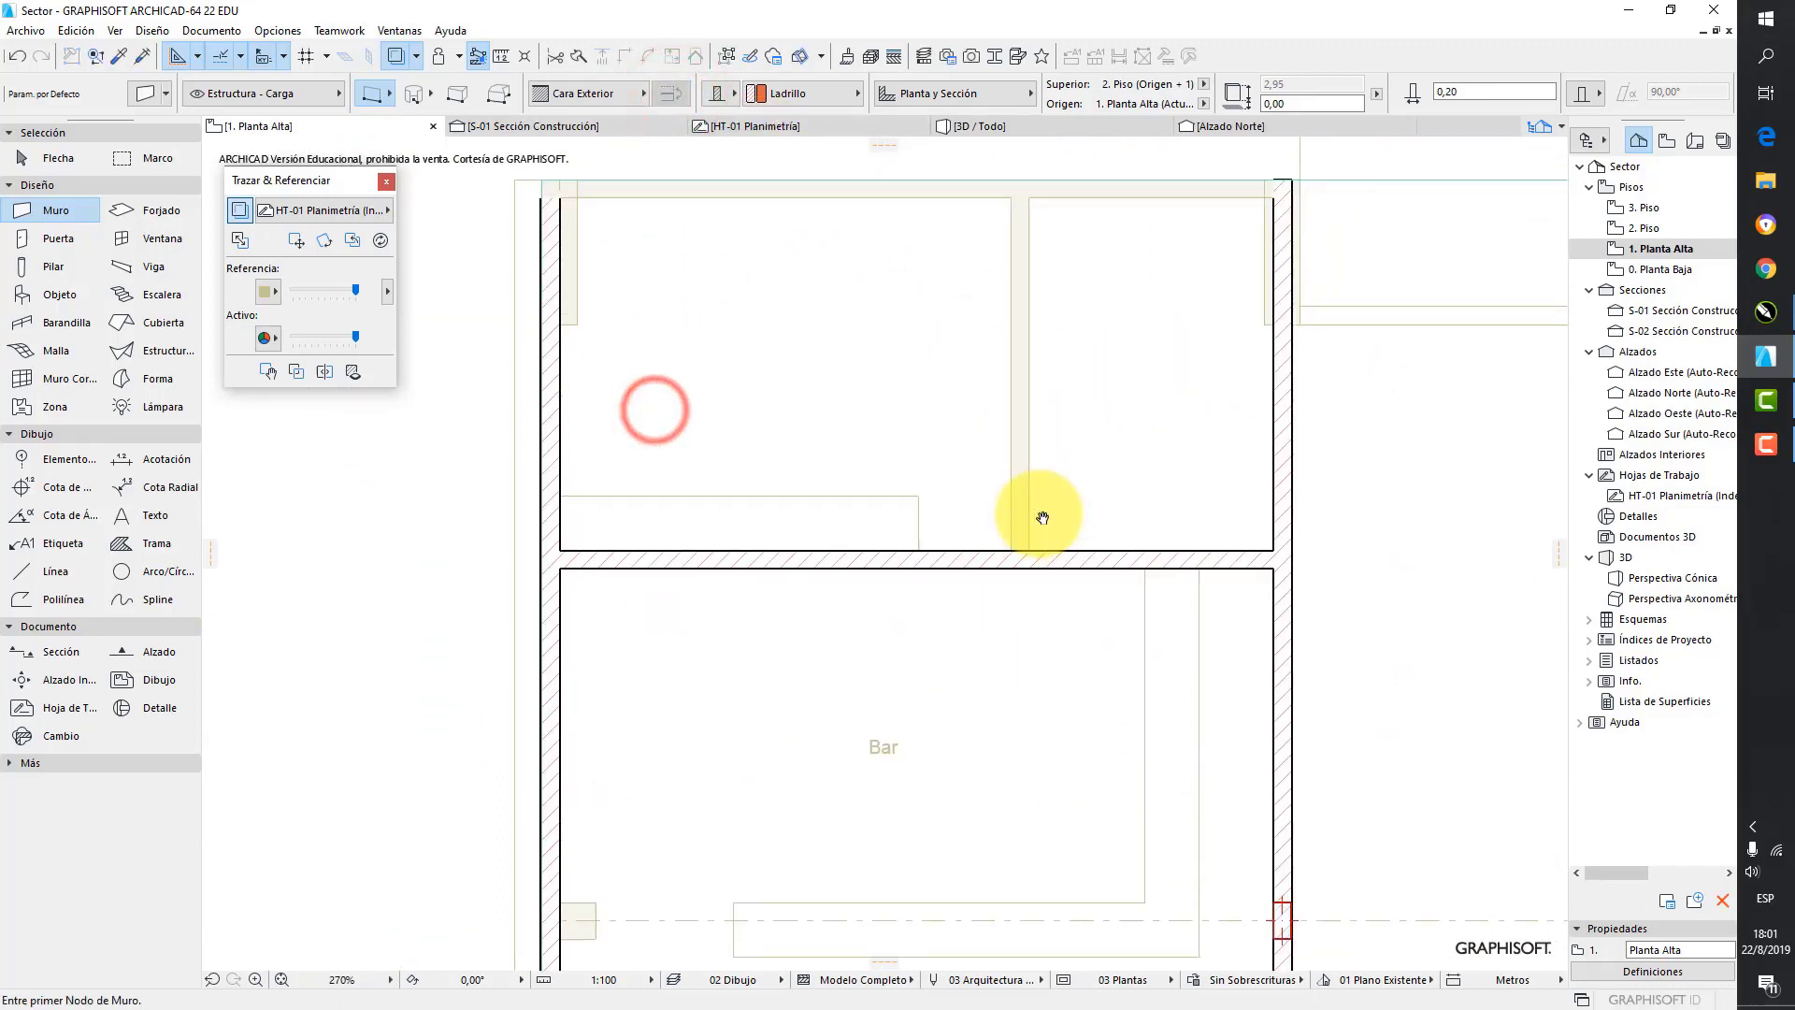
{"action": "left_click", "coordinate": [1028, 199]}
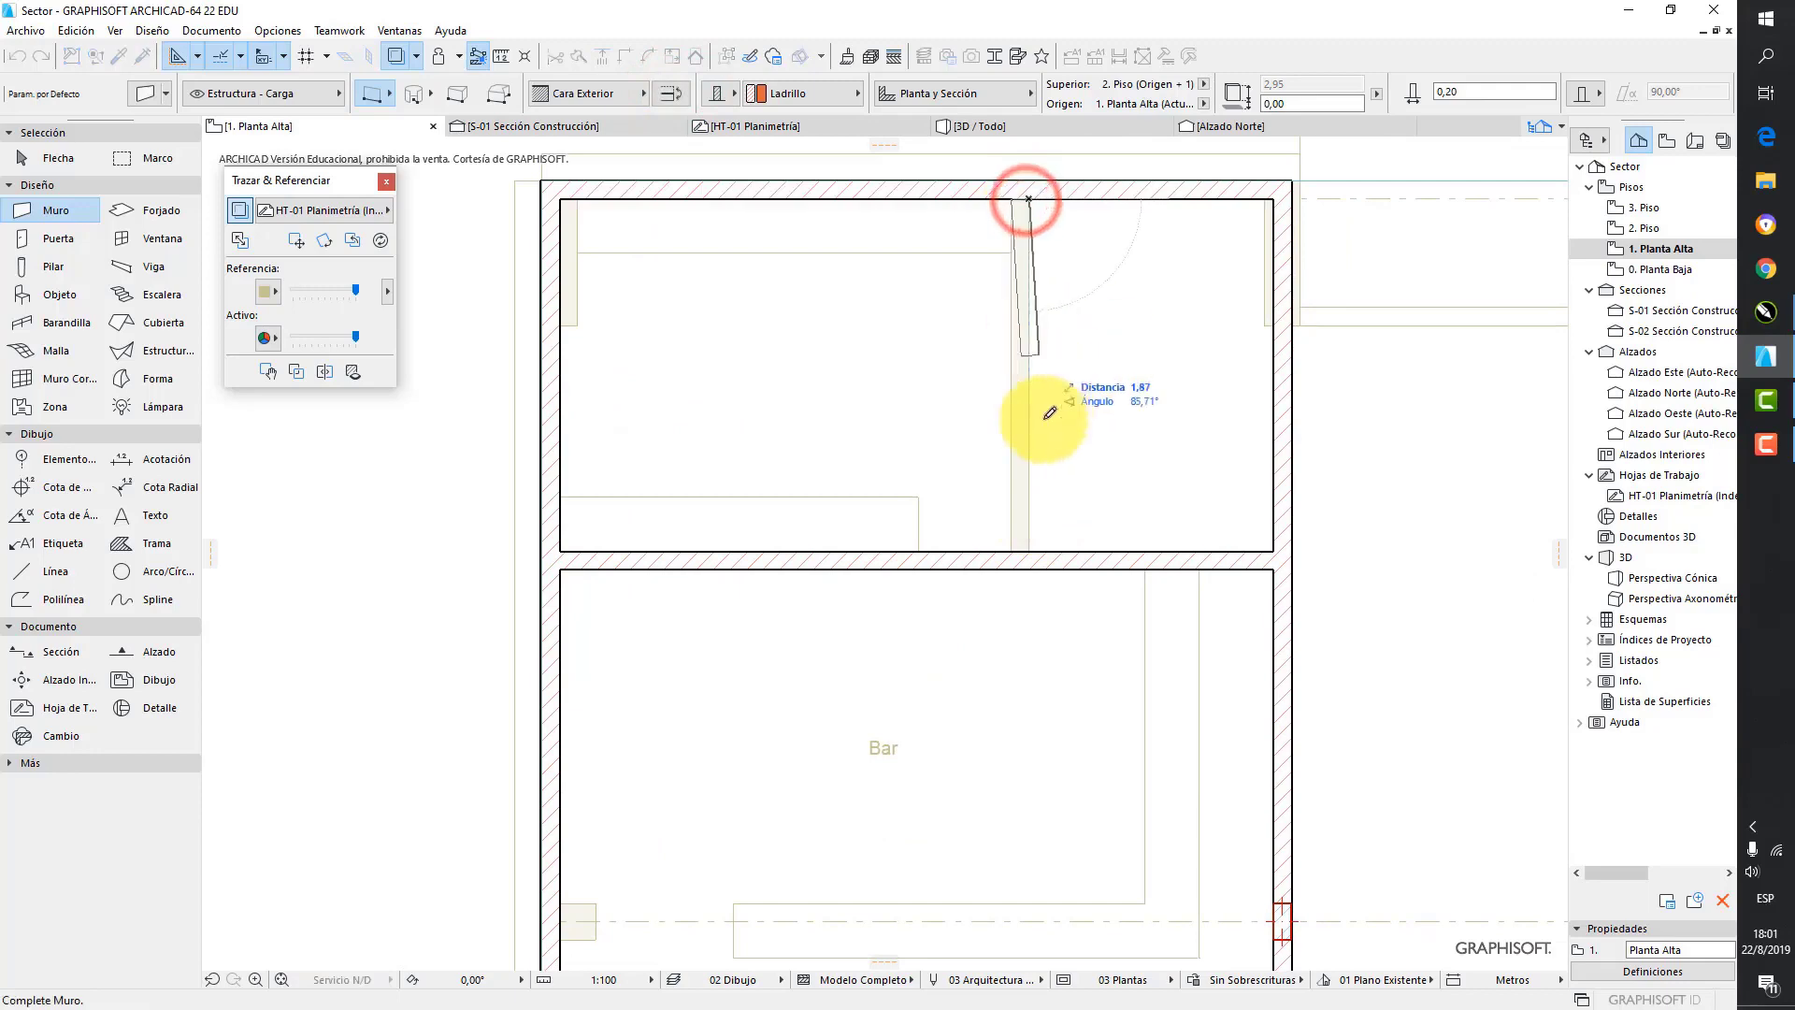
{"action": "left_click", "coordinate": [1032, 551]}
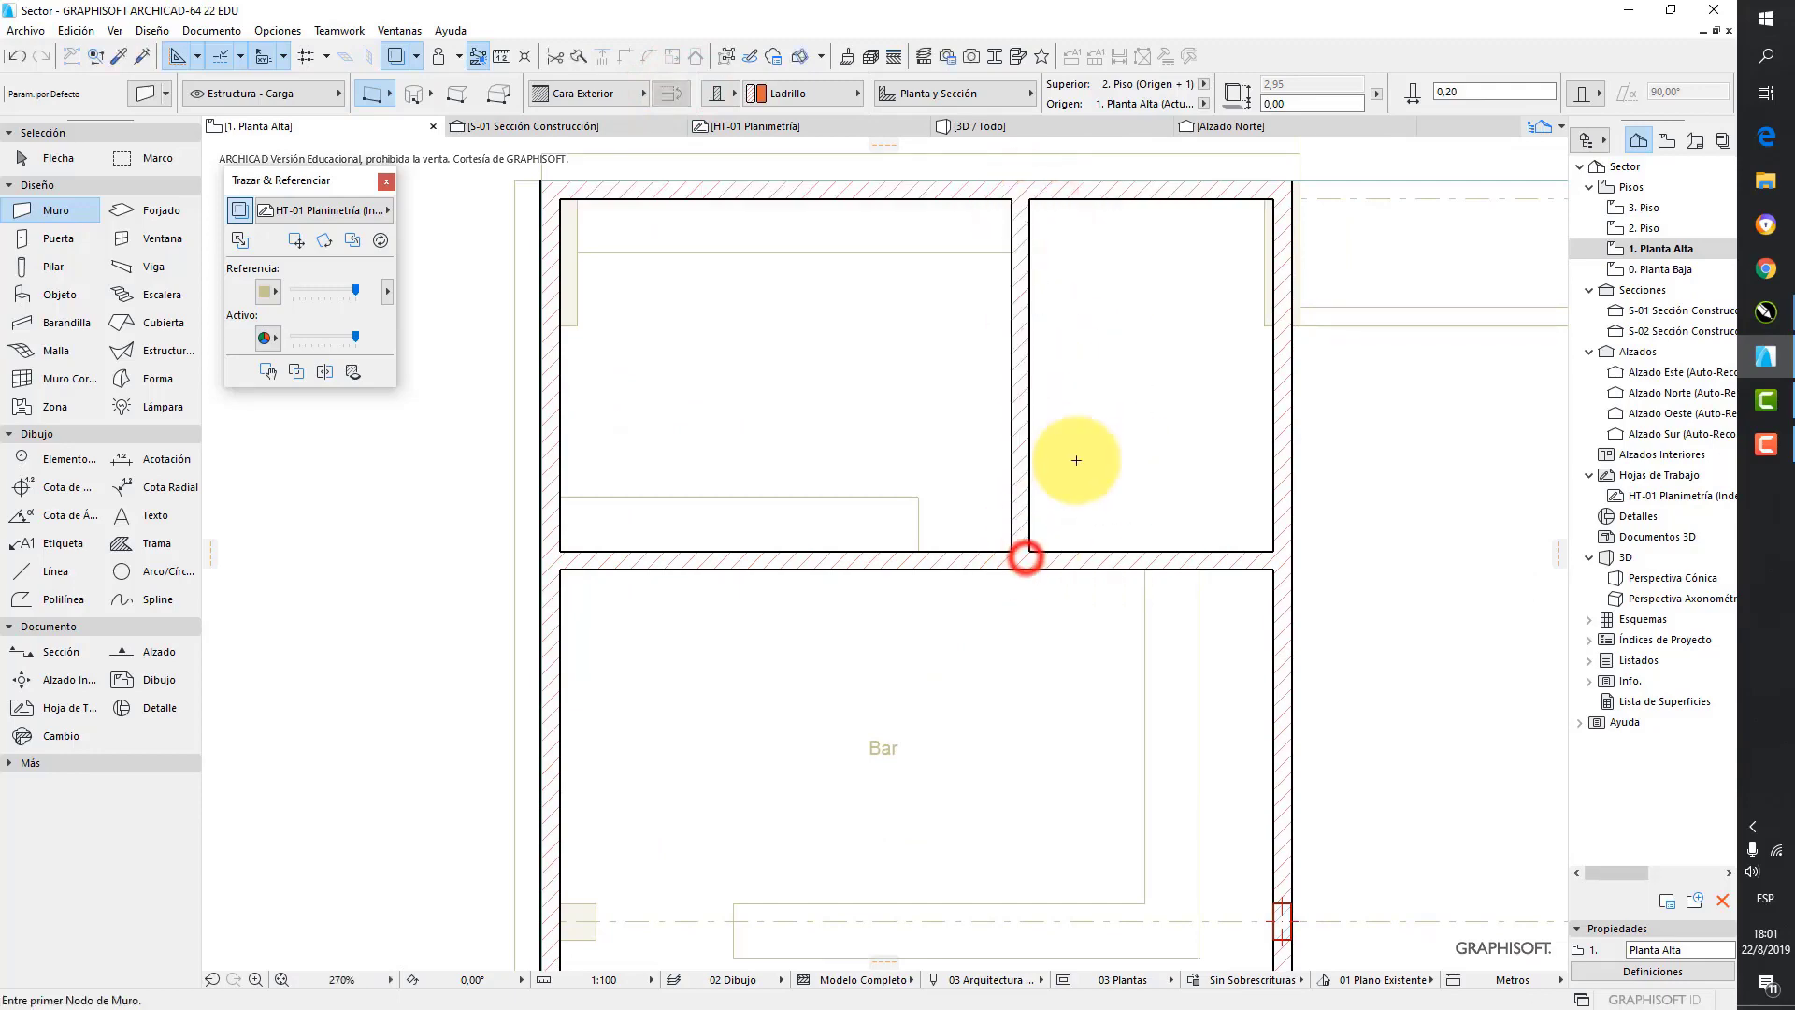
- Draw a 0,20 brick wall across the right block between SUM and Sanitarios Varones, flipped to match the traced wall
{"action": "scroll", "coordinate": [1153, 393], "scroll_direction": "down", "scroll_amount": 5}
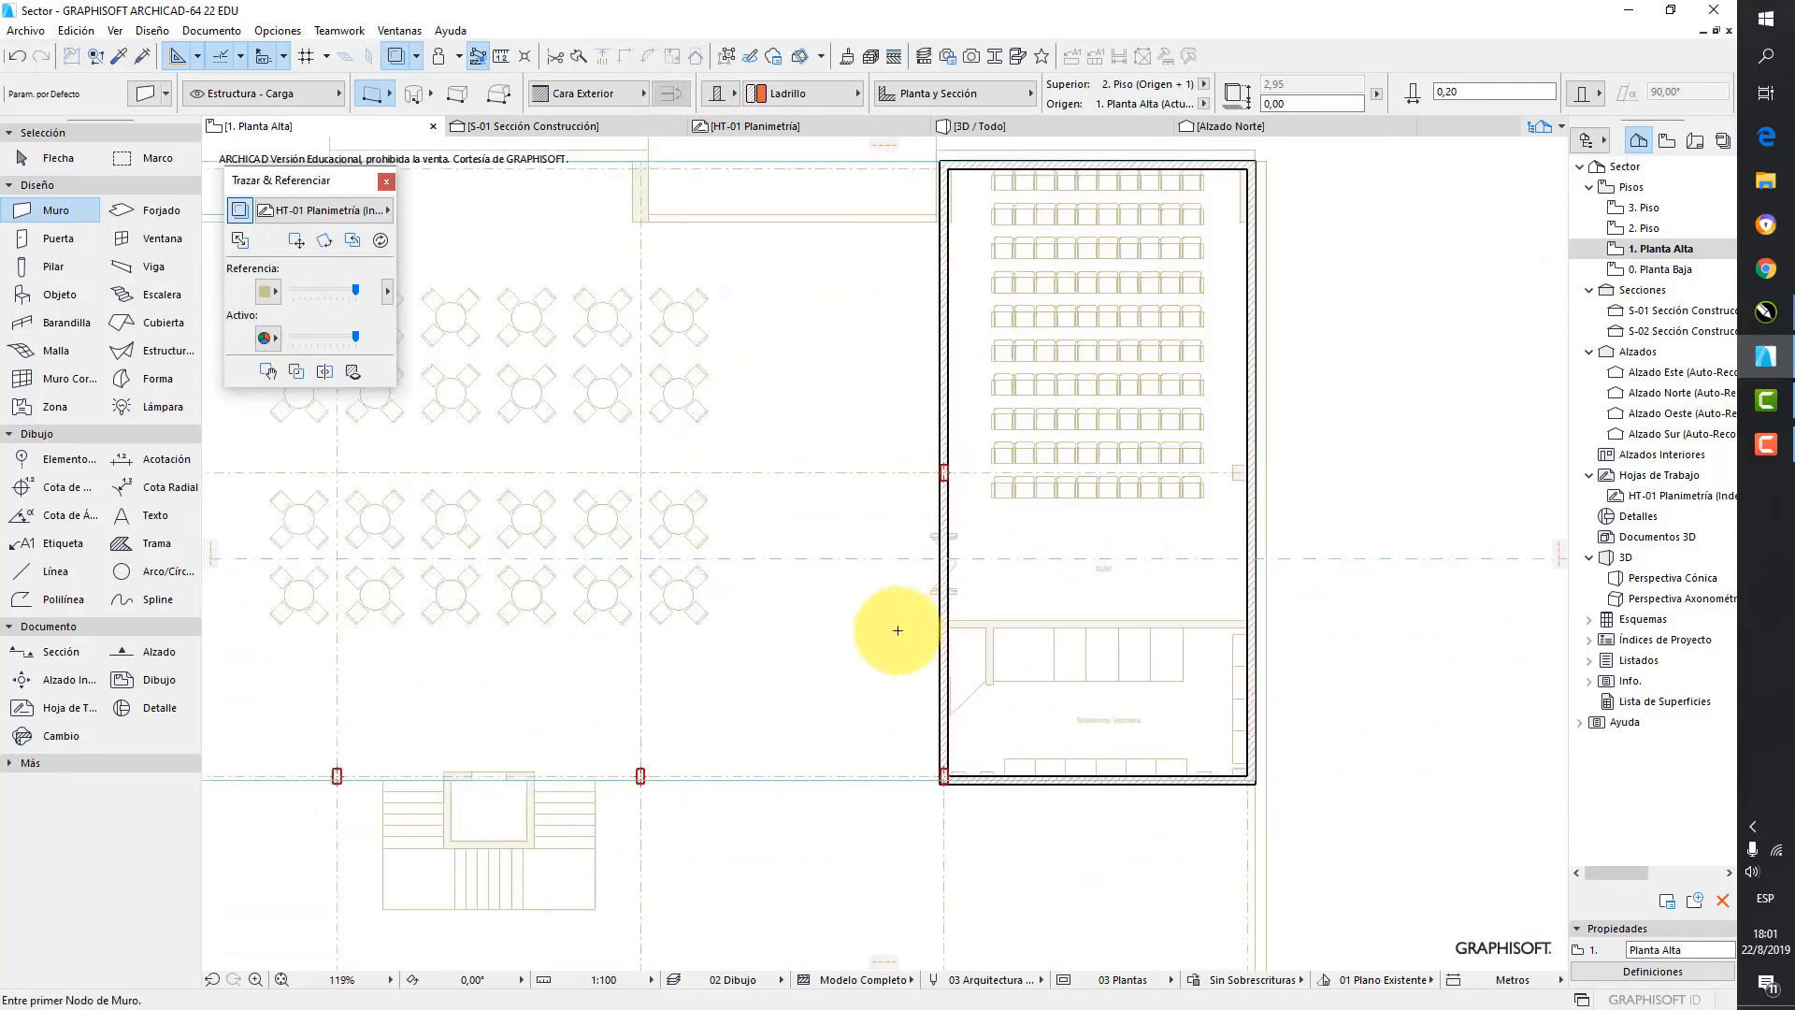
{"action": "scroll", "coordinate": [898, 621], "scroll_direction": "up", "scroll_amount": 5}
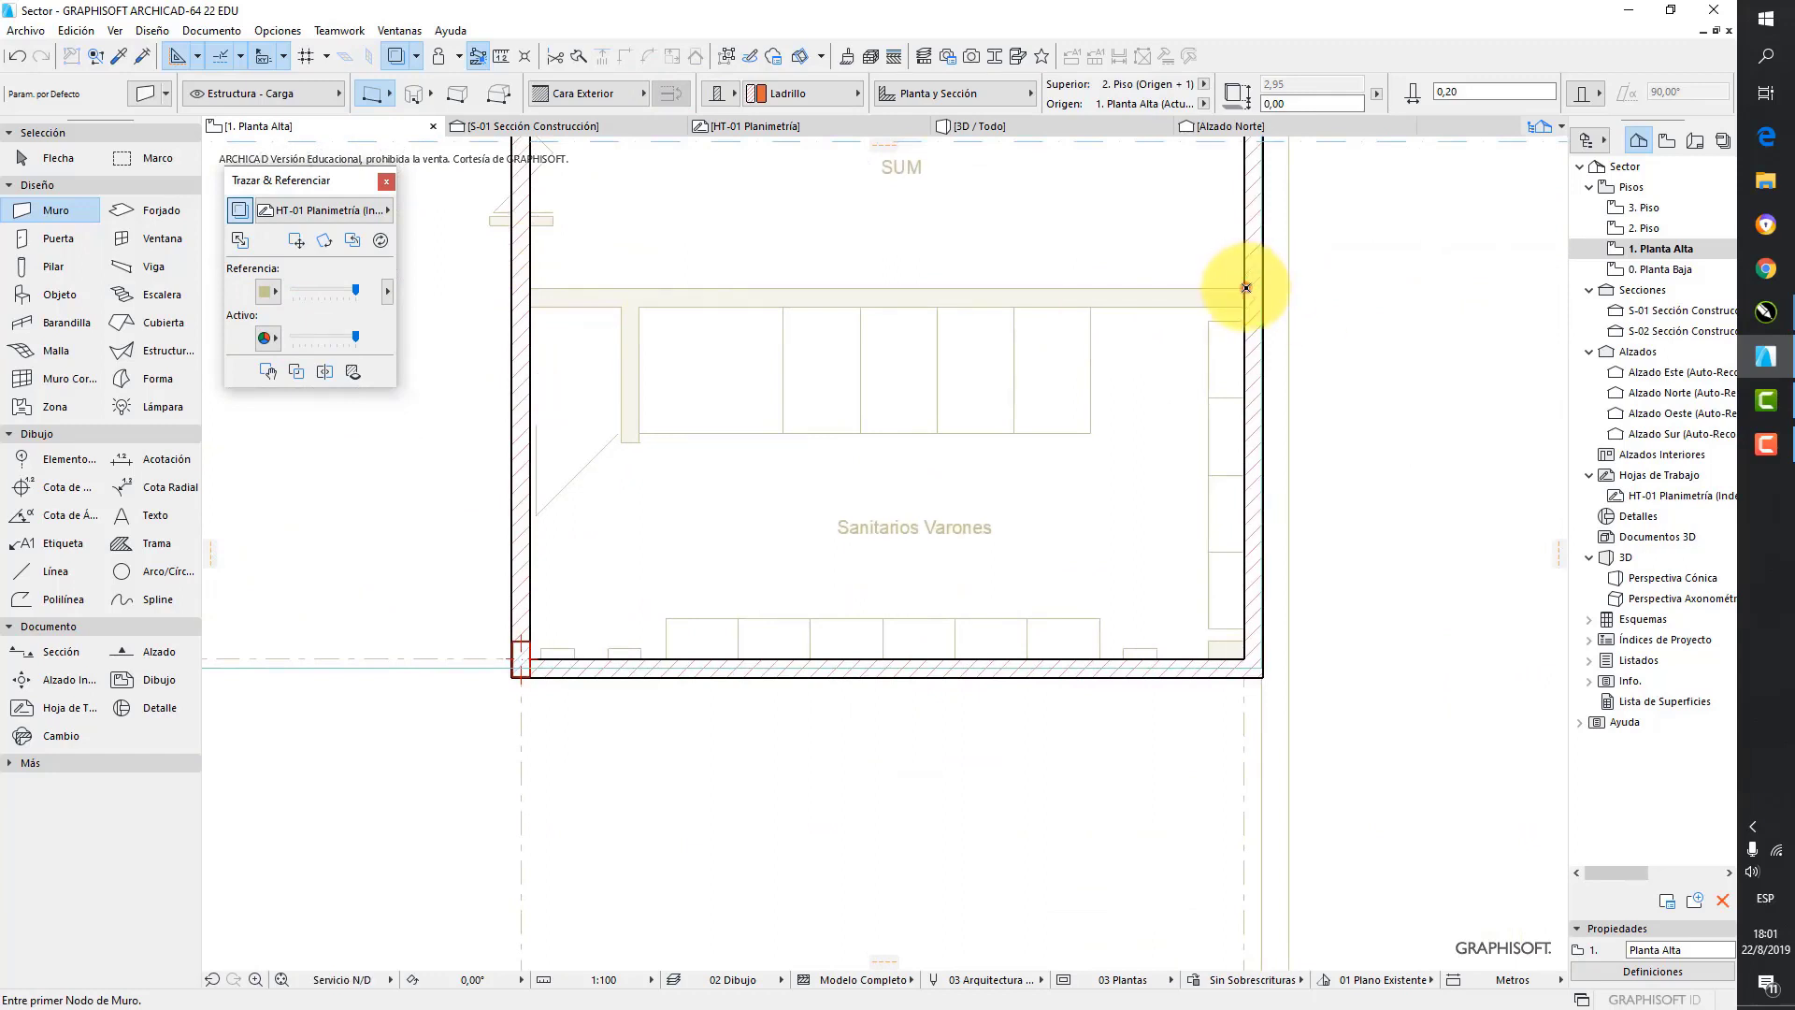
{"action": "left_click", "coordinate": [1246, 288]}
{"action": "left_click", "coordinate": [672, 89]}
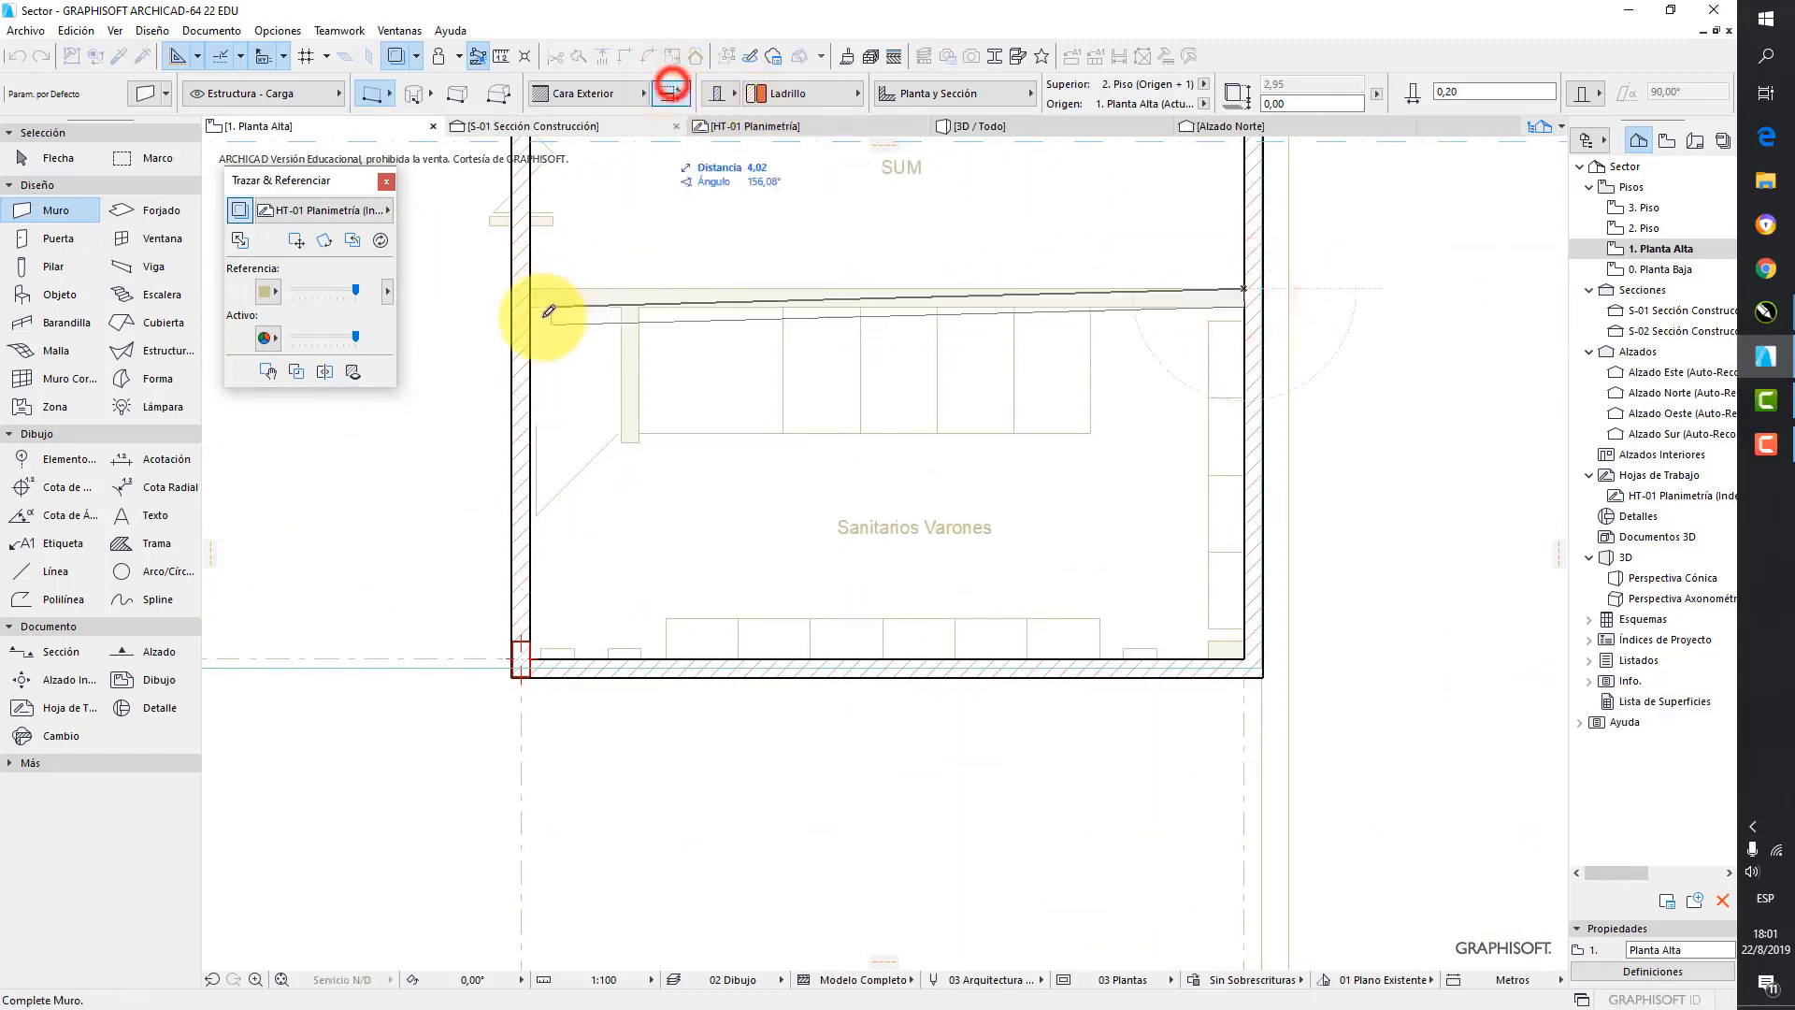
{"action": "left_click", "coordinate": [520, 285]}
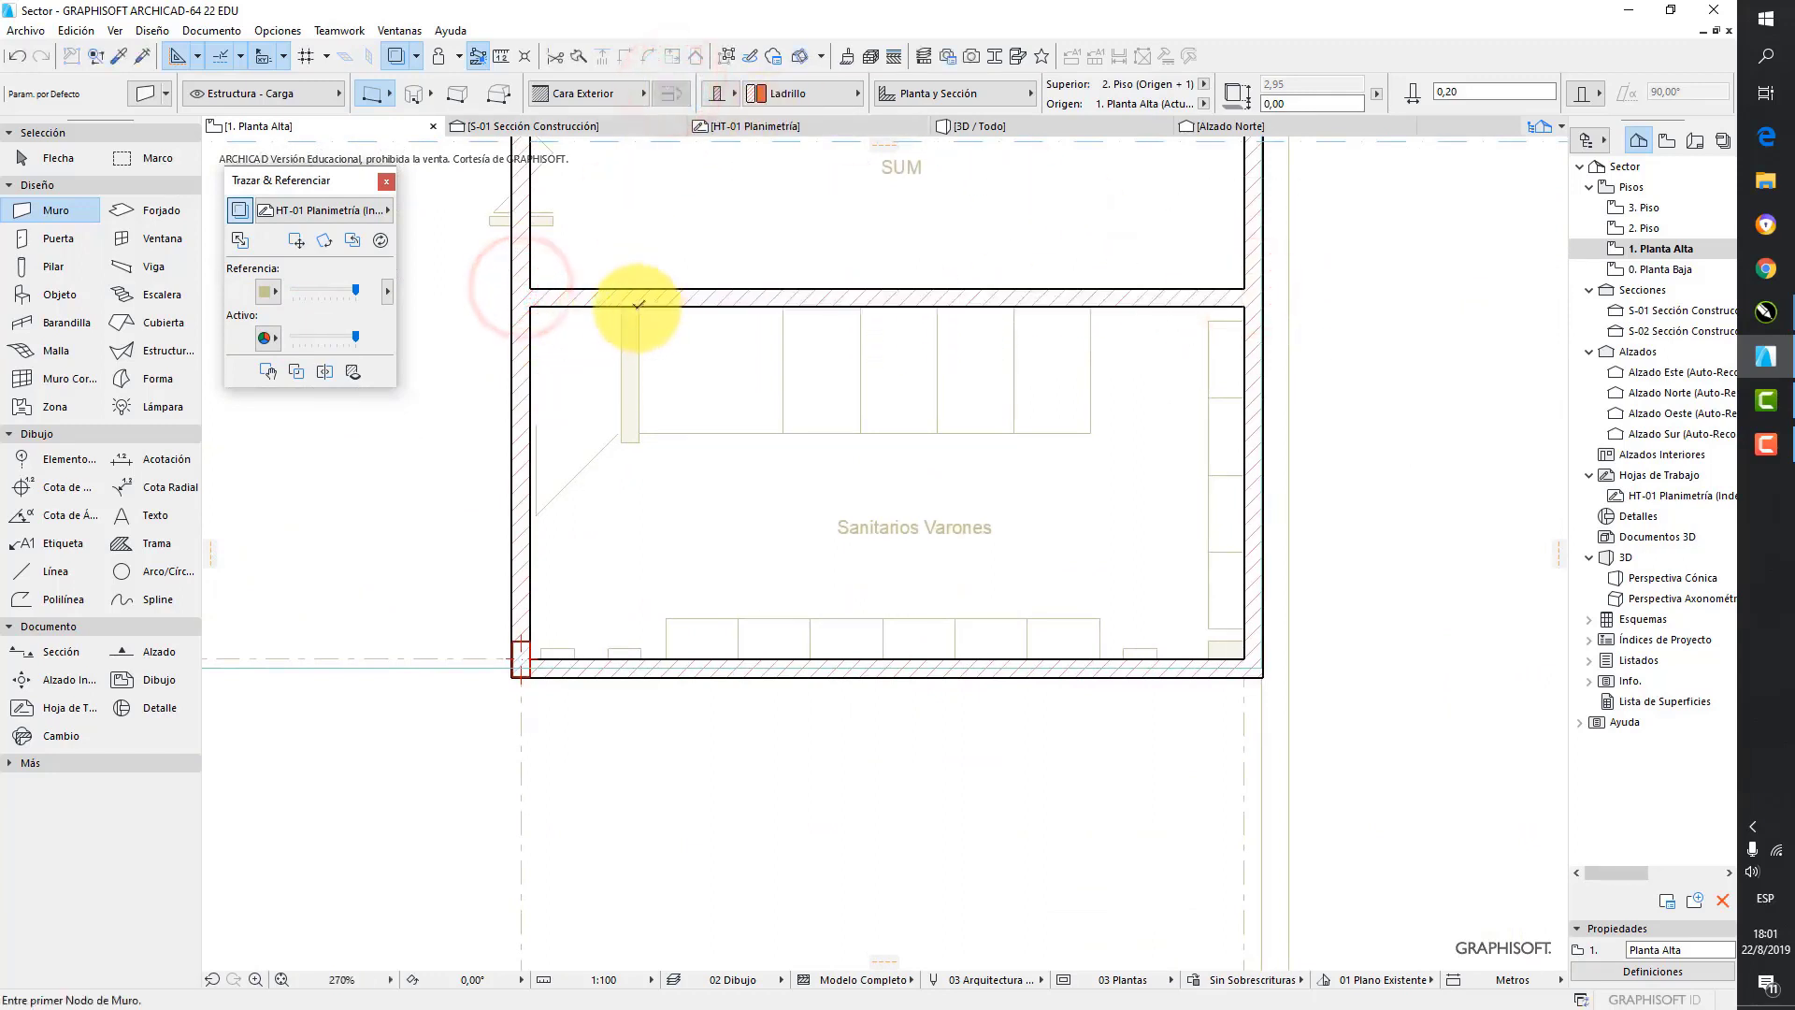
- Draw the two short brick walls enclosing the small shaft in Sanitarios Varones, flipping the vertical one to match the reference
{"action": "left_click", "coordinate": [638, 304]}
{"action": "left_click", "coordinate": [671, 89]}
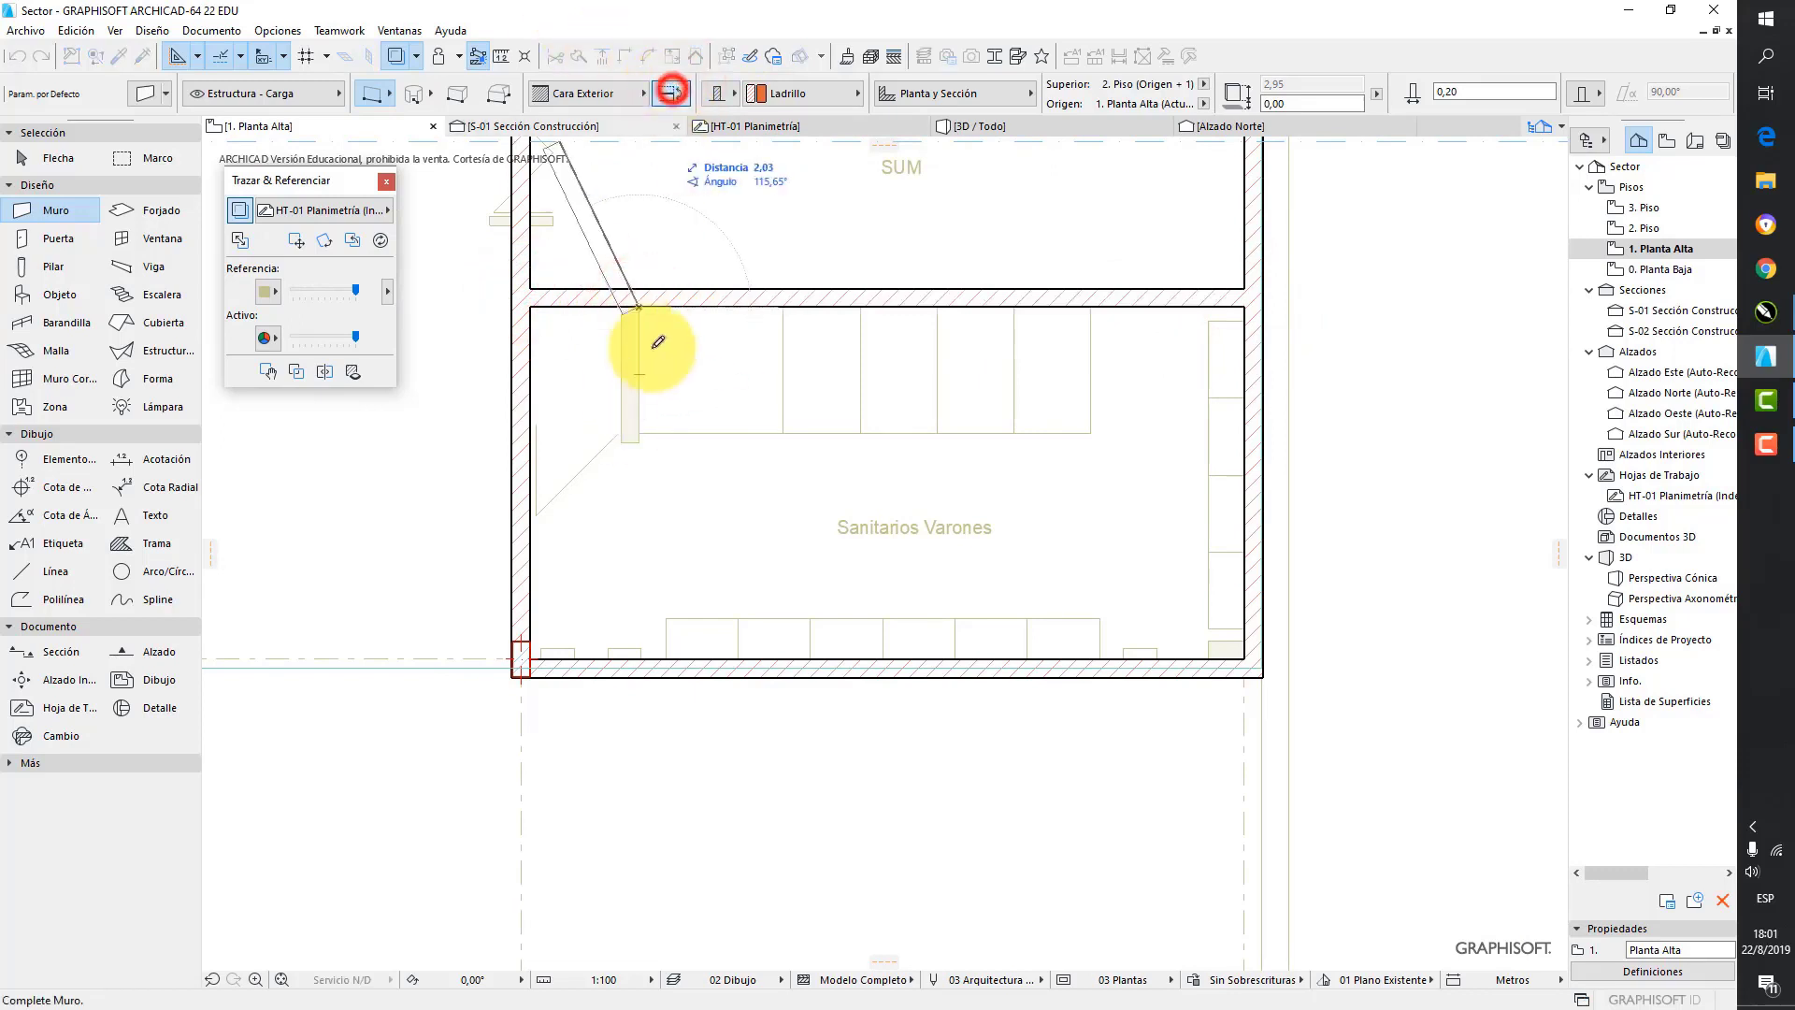
{"action": "left_click", "coordinate": [638, 437]}
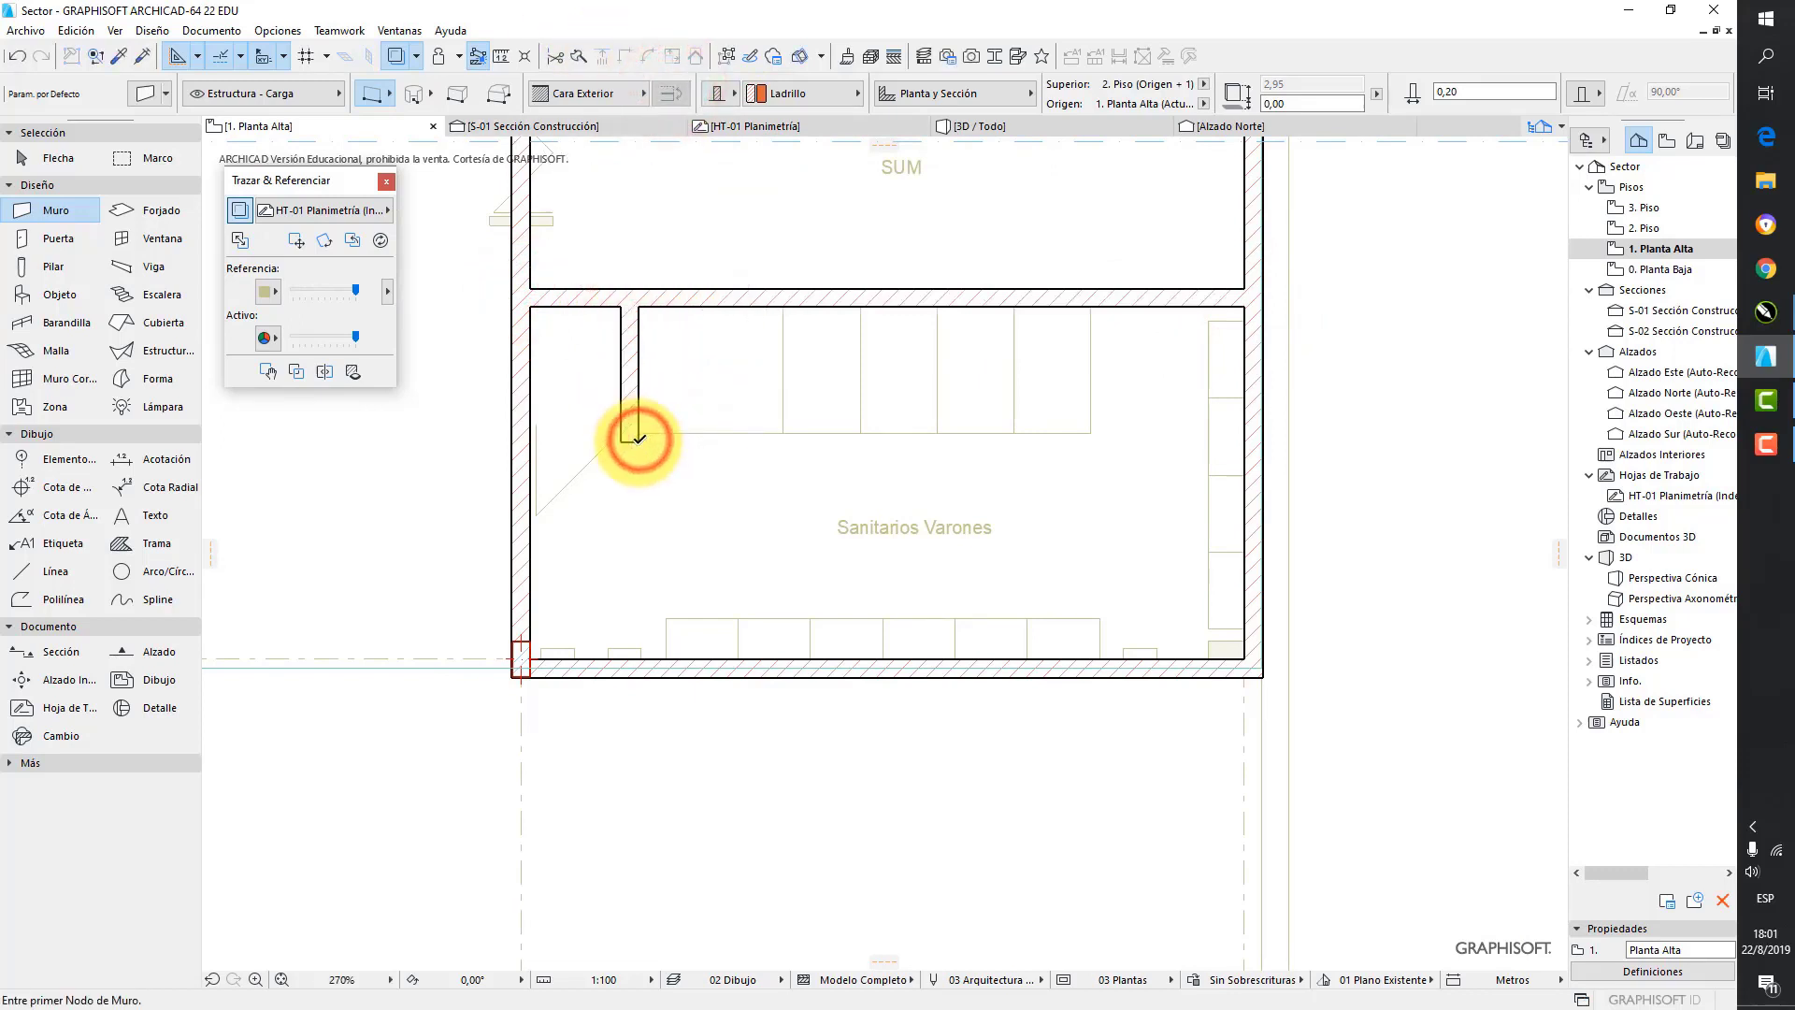
{"action": "left_click", "coordinate": [638, 438]}
{"action": "left_click", "coordinate": [520, 441]}
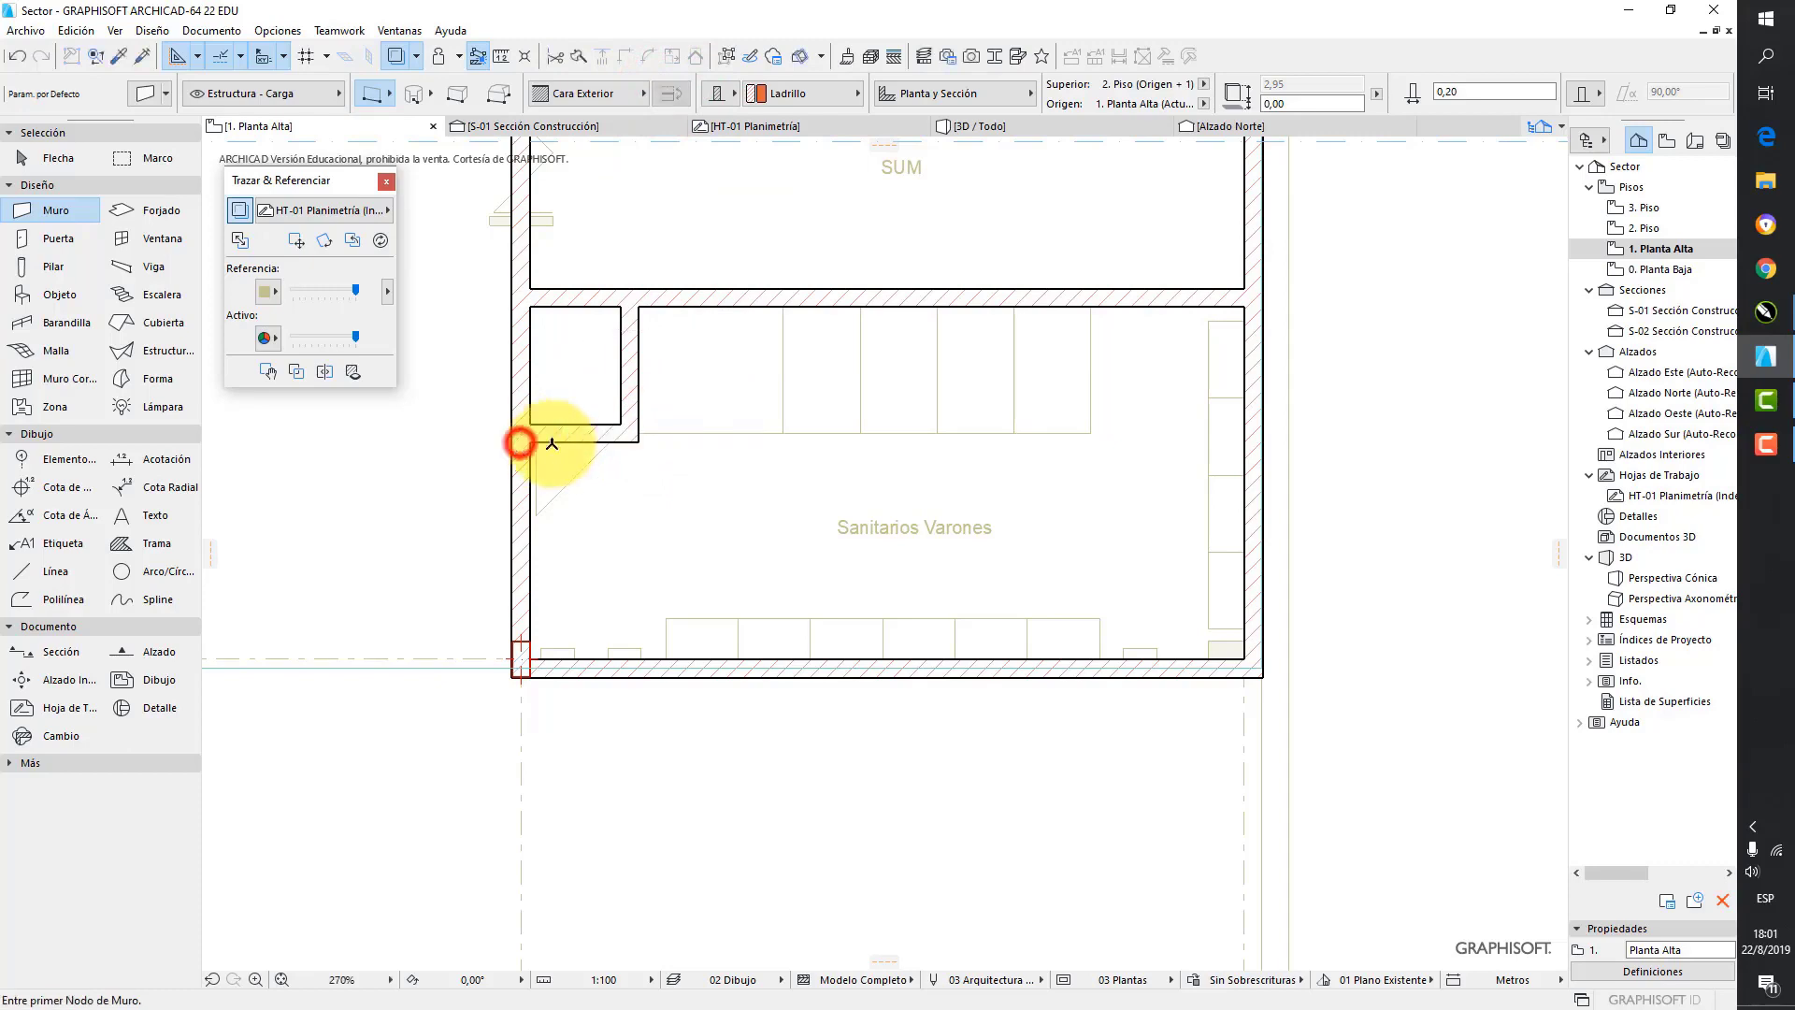
- Reset the trace reference to its default position over the site plan and close the trace settings
{"action": "scroll", "coordinate": [1222, 353], "scroll_direction": "down", "scroll_amount": 8}
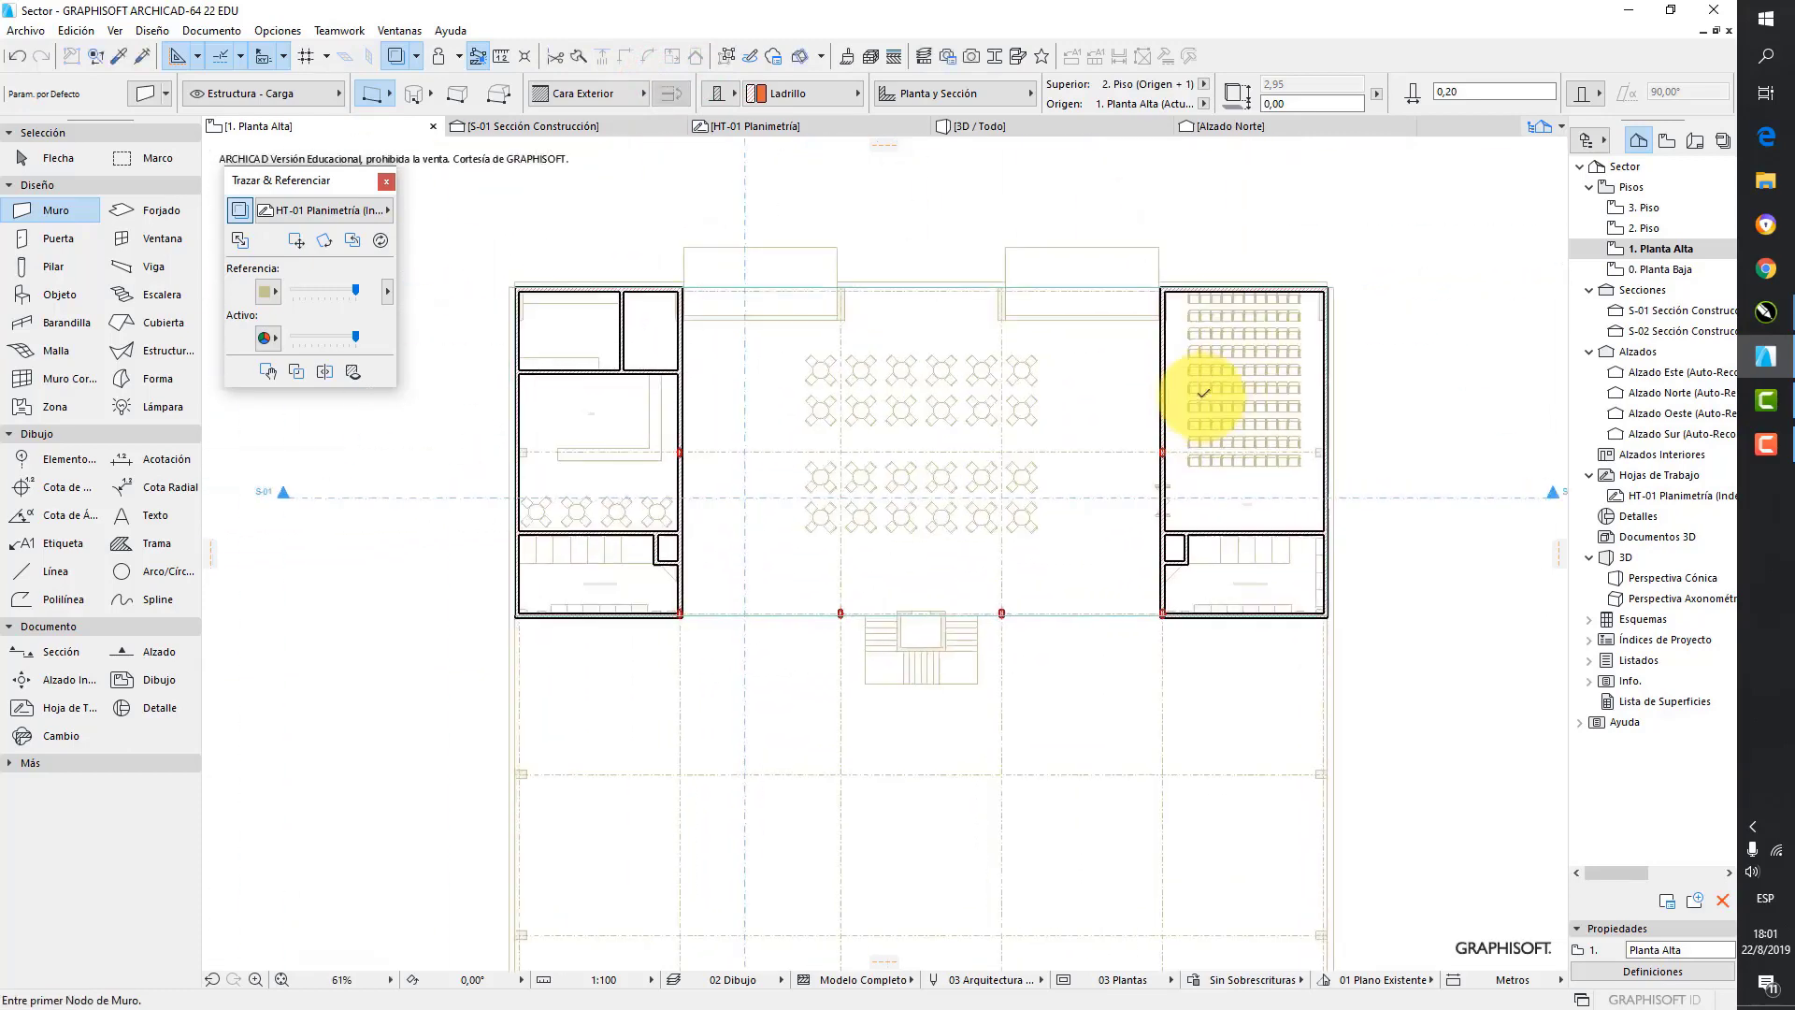
{"action": "scroll", "coordinate": [1192, 388], "scroll_direction": "up", "scroll_amount": 3}
{"action": "scroll", "coordinate": [1111, 412], "scroll_direction": "down", "scroll_amount": 2}
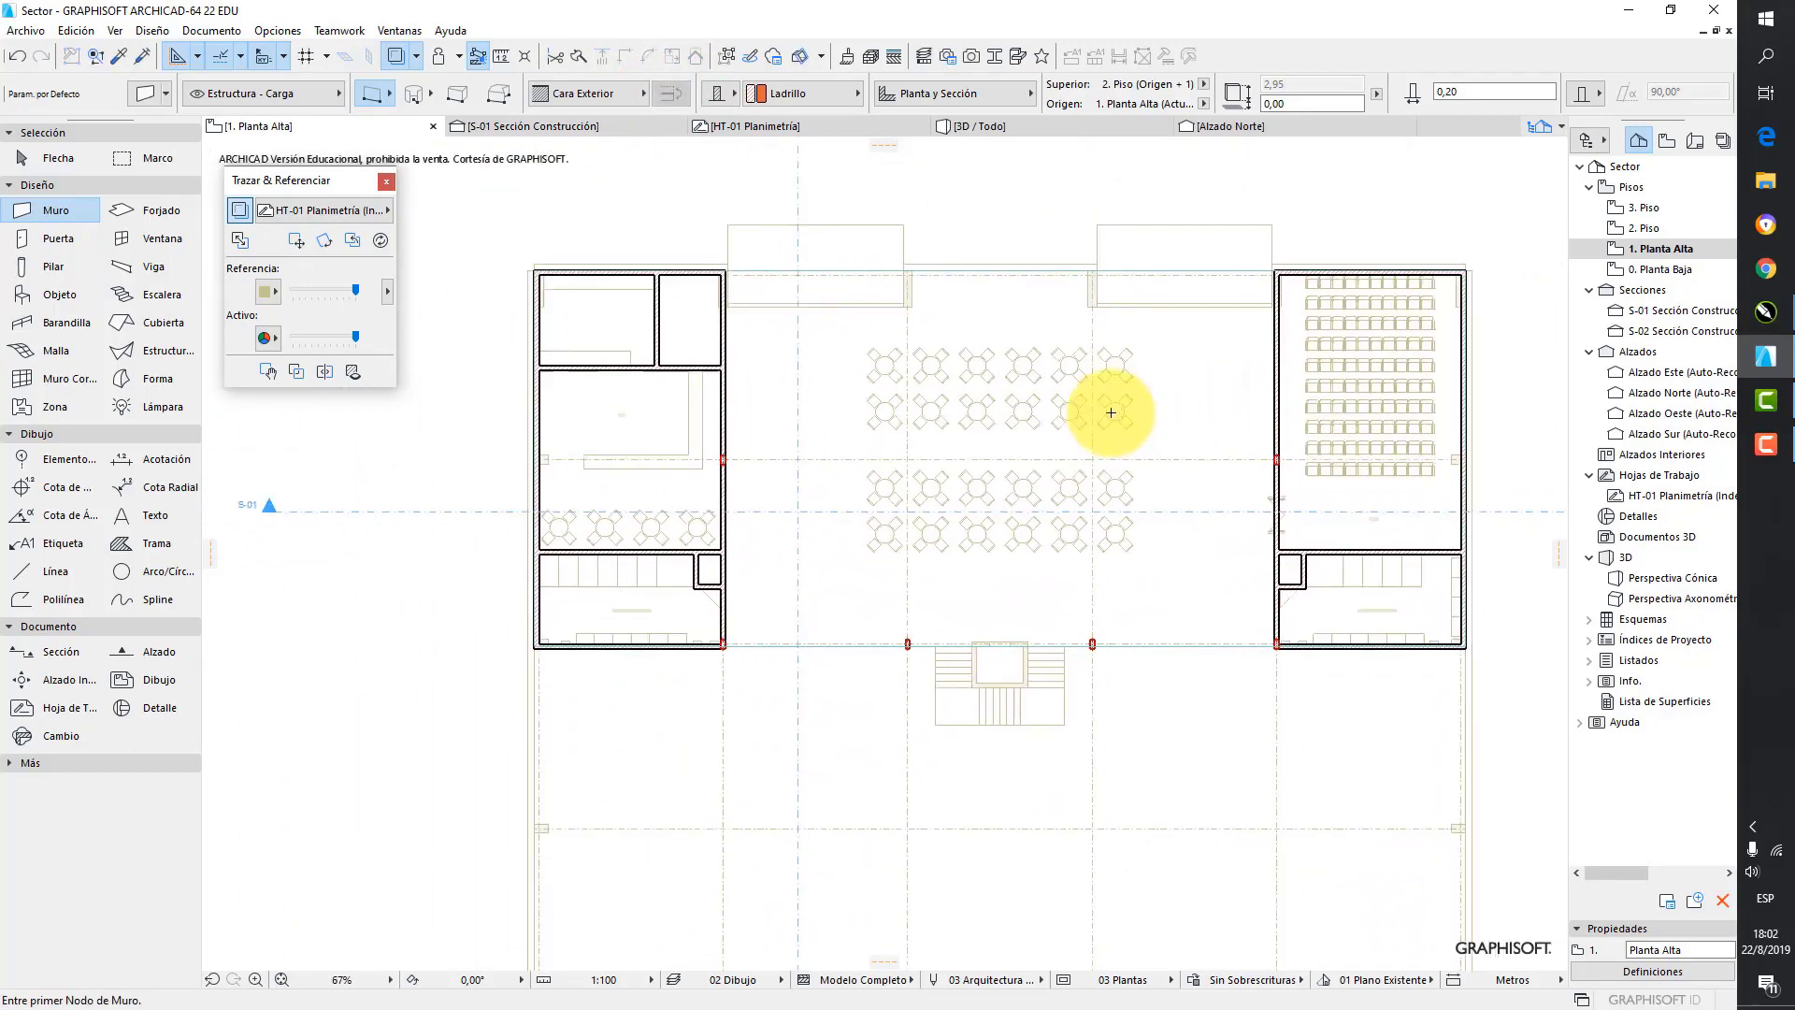
{"action": "scroll", "coordinate": [1110, 412], "scroll_direction": "down", "scroll_amount": 11}
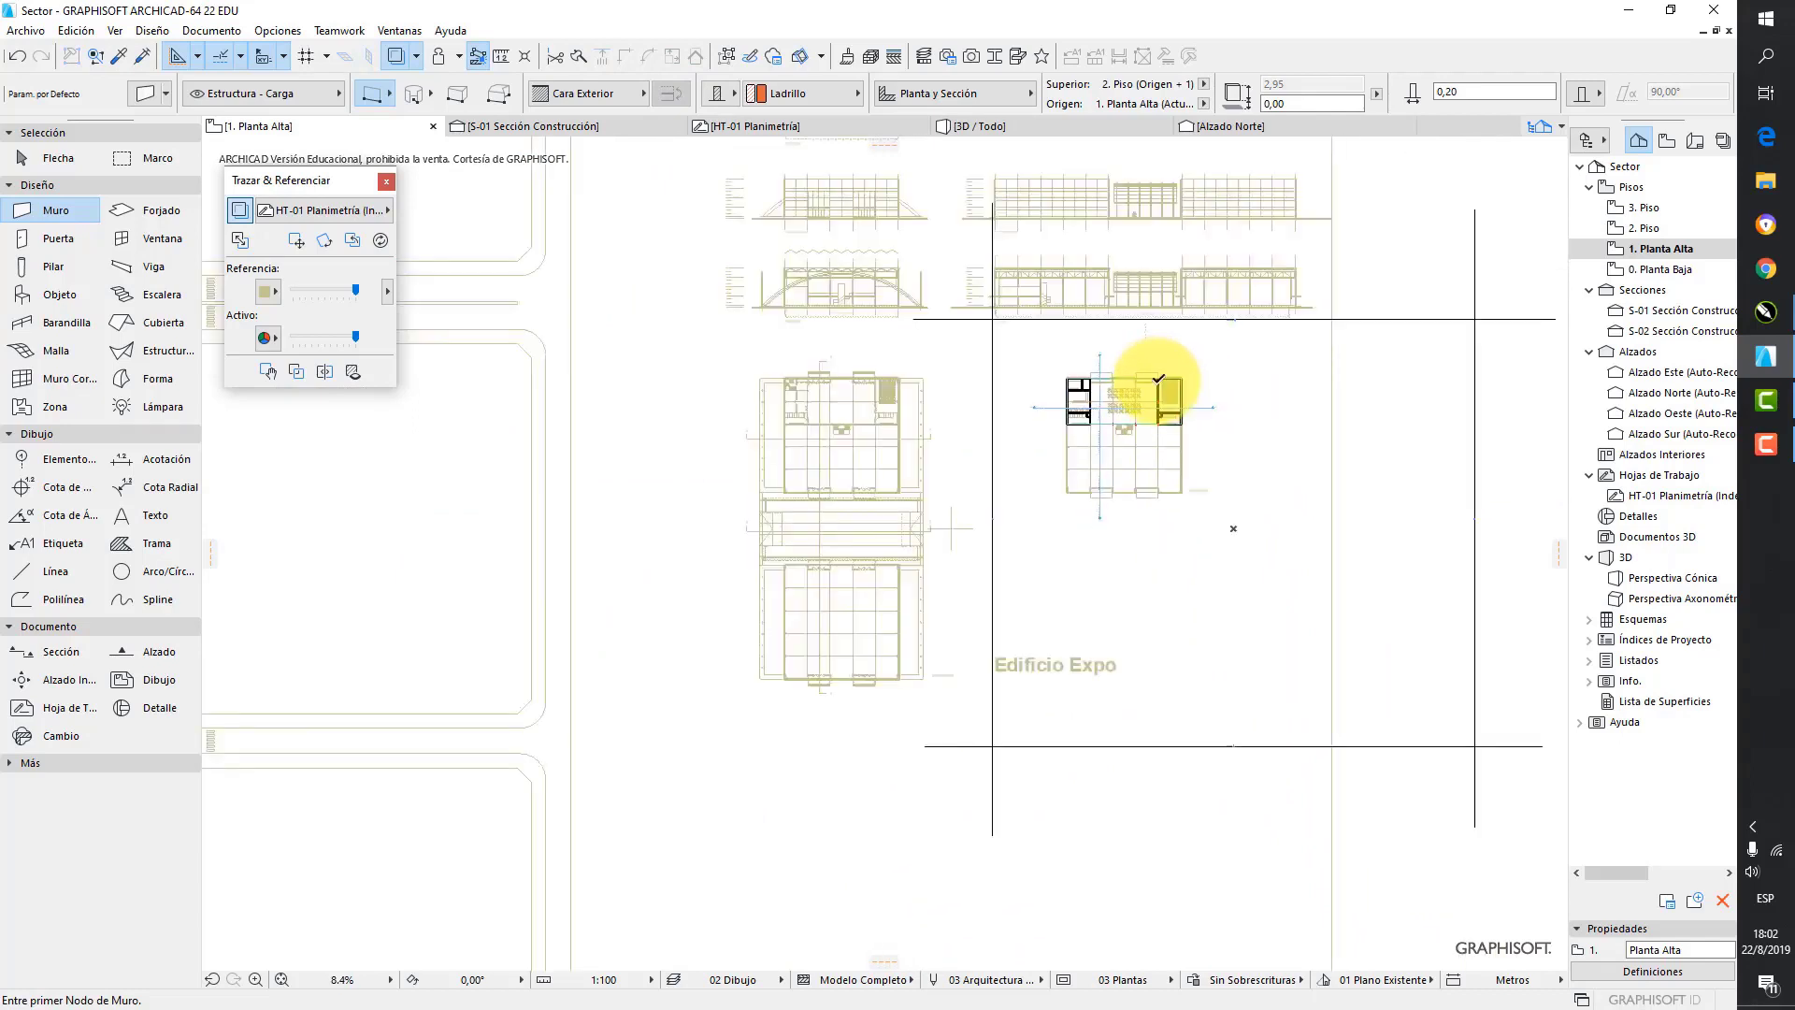
{"action": "middle_click_drag", "start_coordinate": [1159, 379], "coordinate": [1098, 395]}
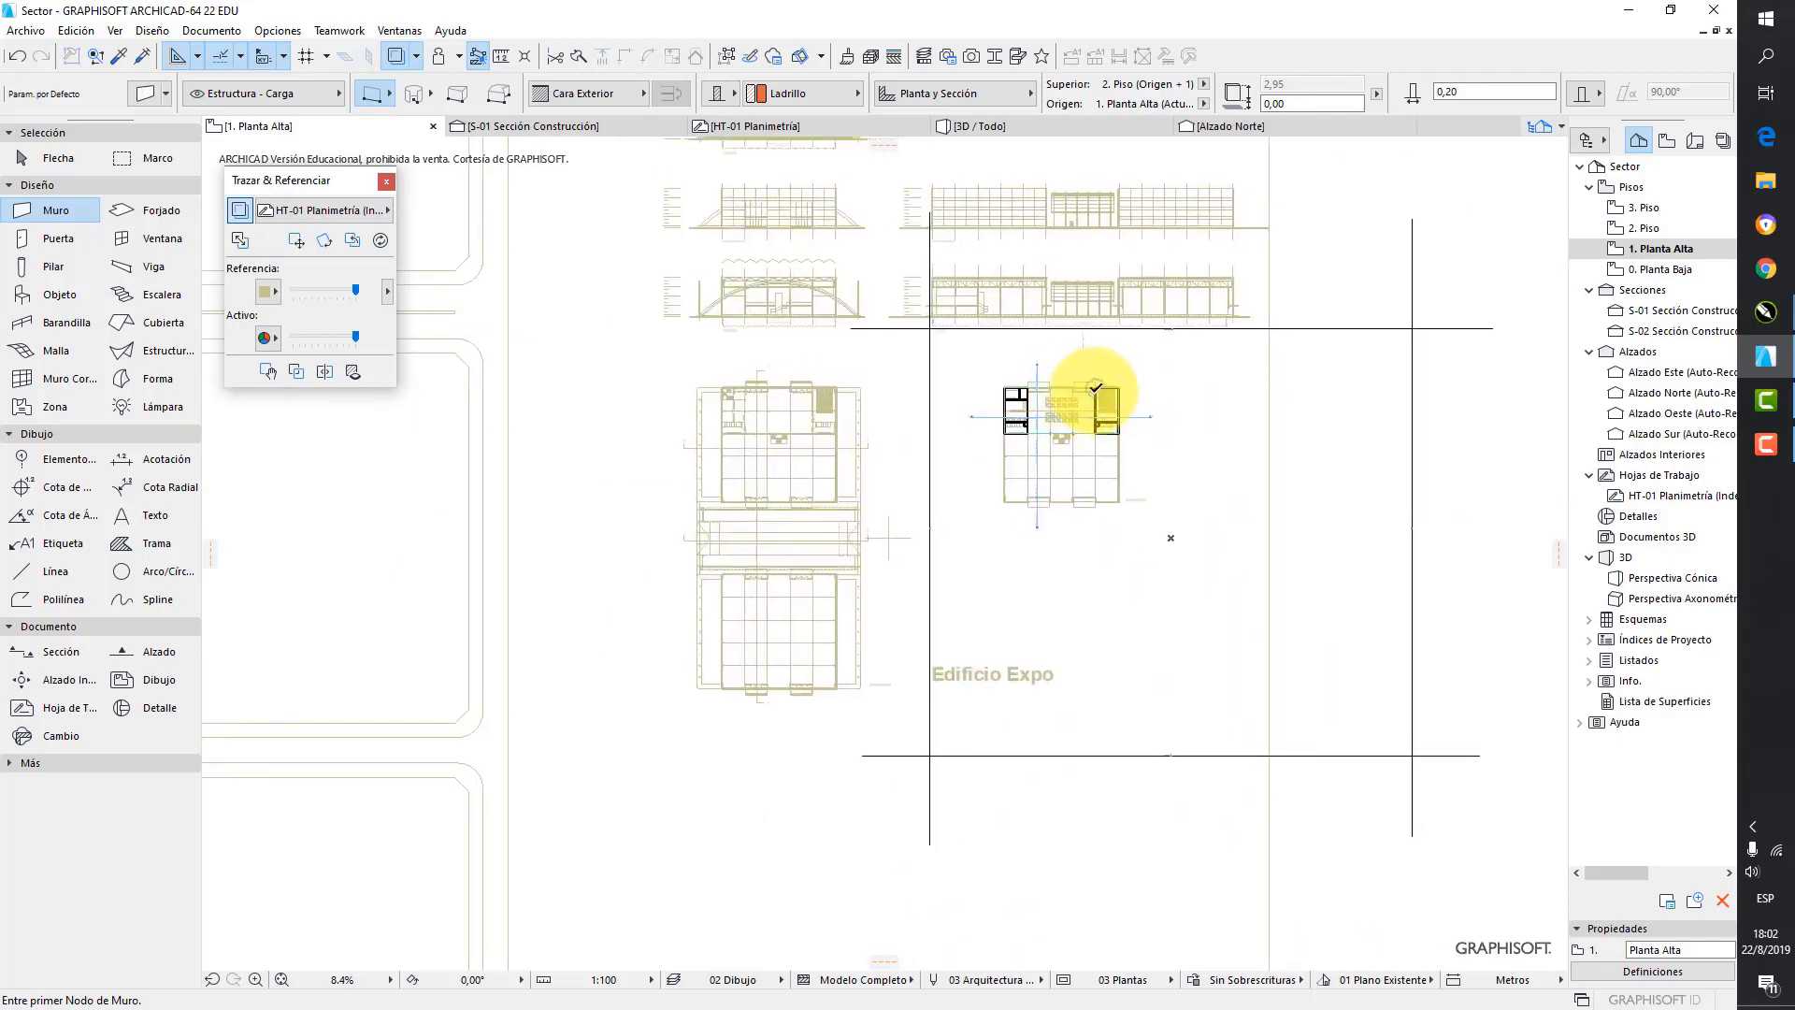
{"action": "left_click", "coordinate": [354, 241]}
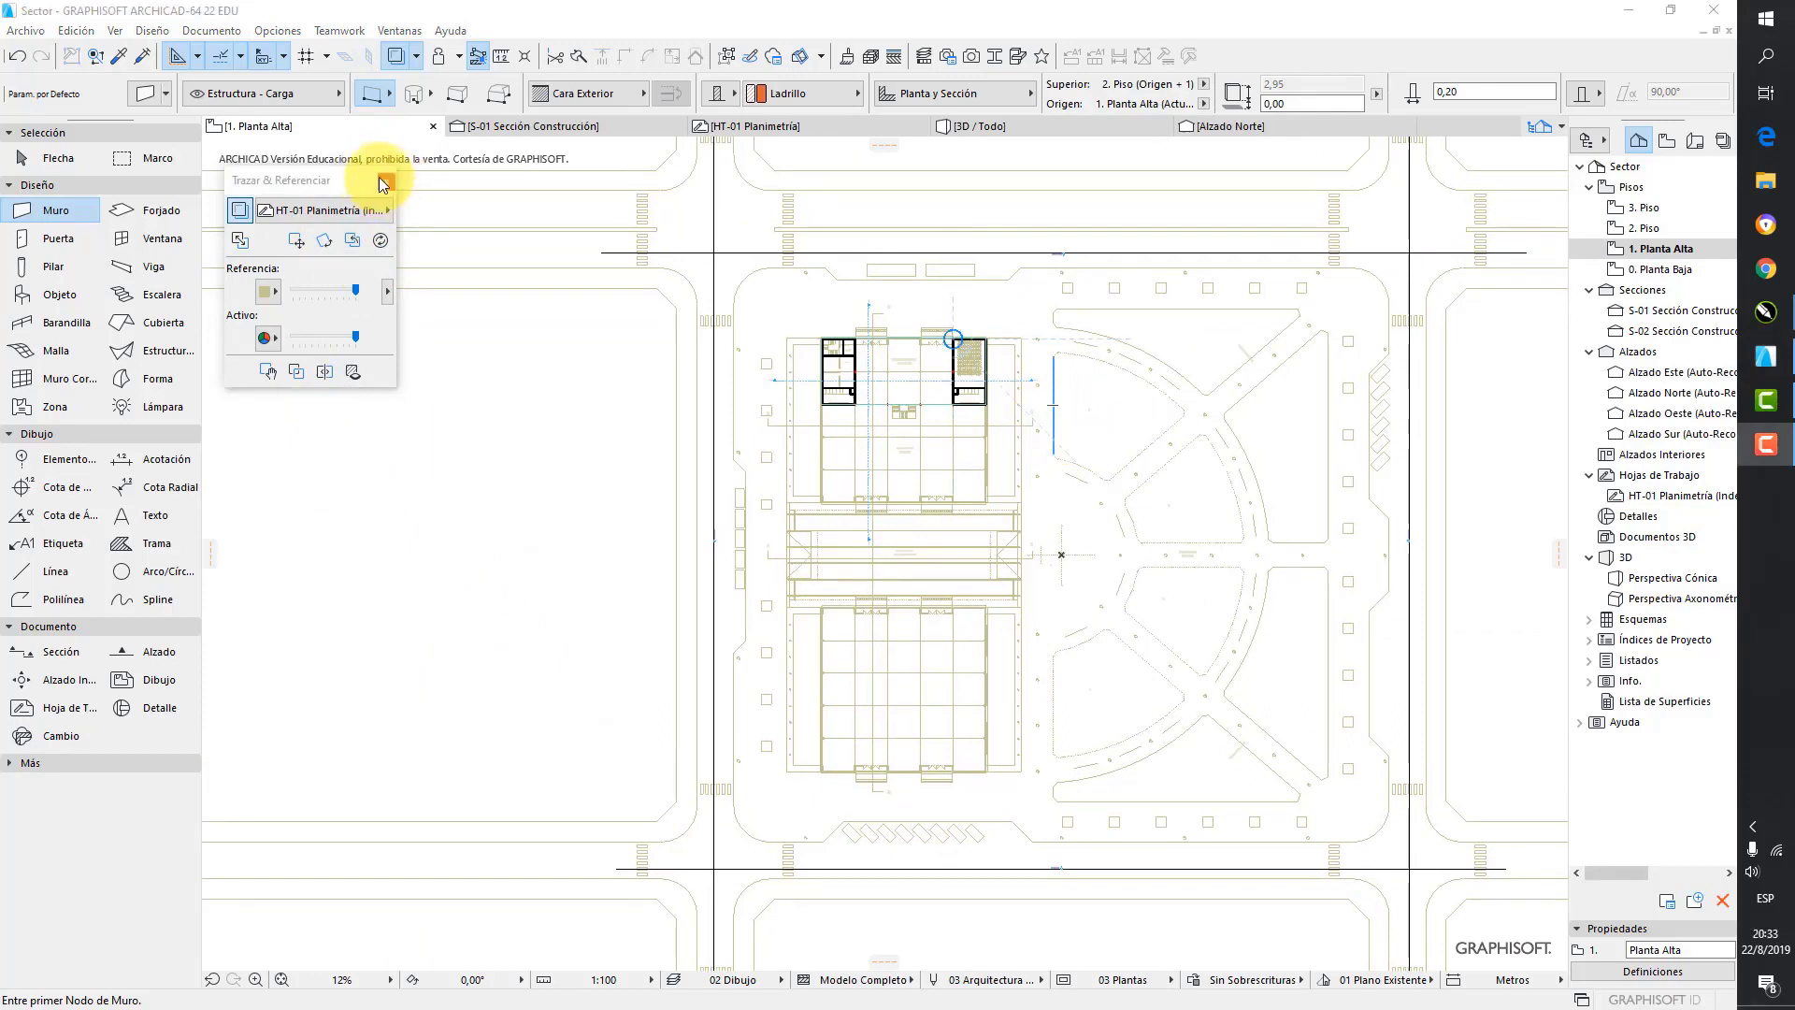
{"action": "left_click", "coordinate": [385, 181]}
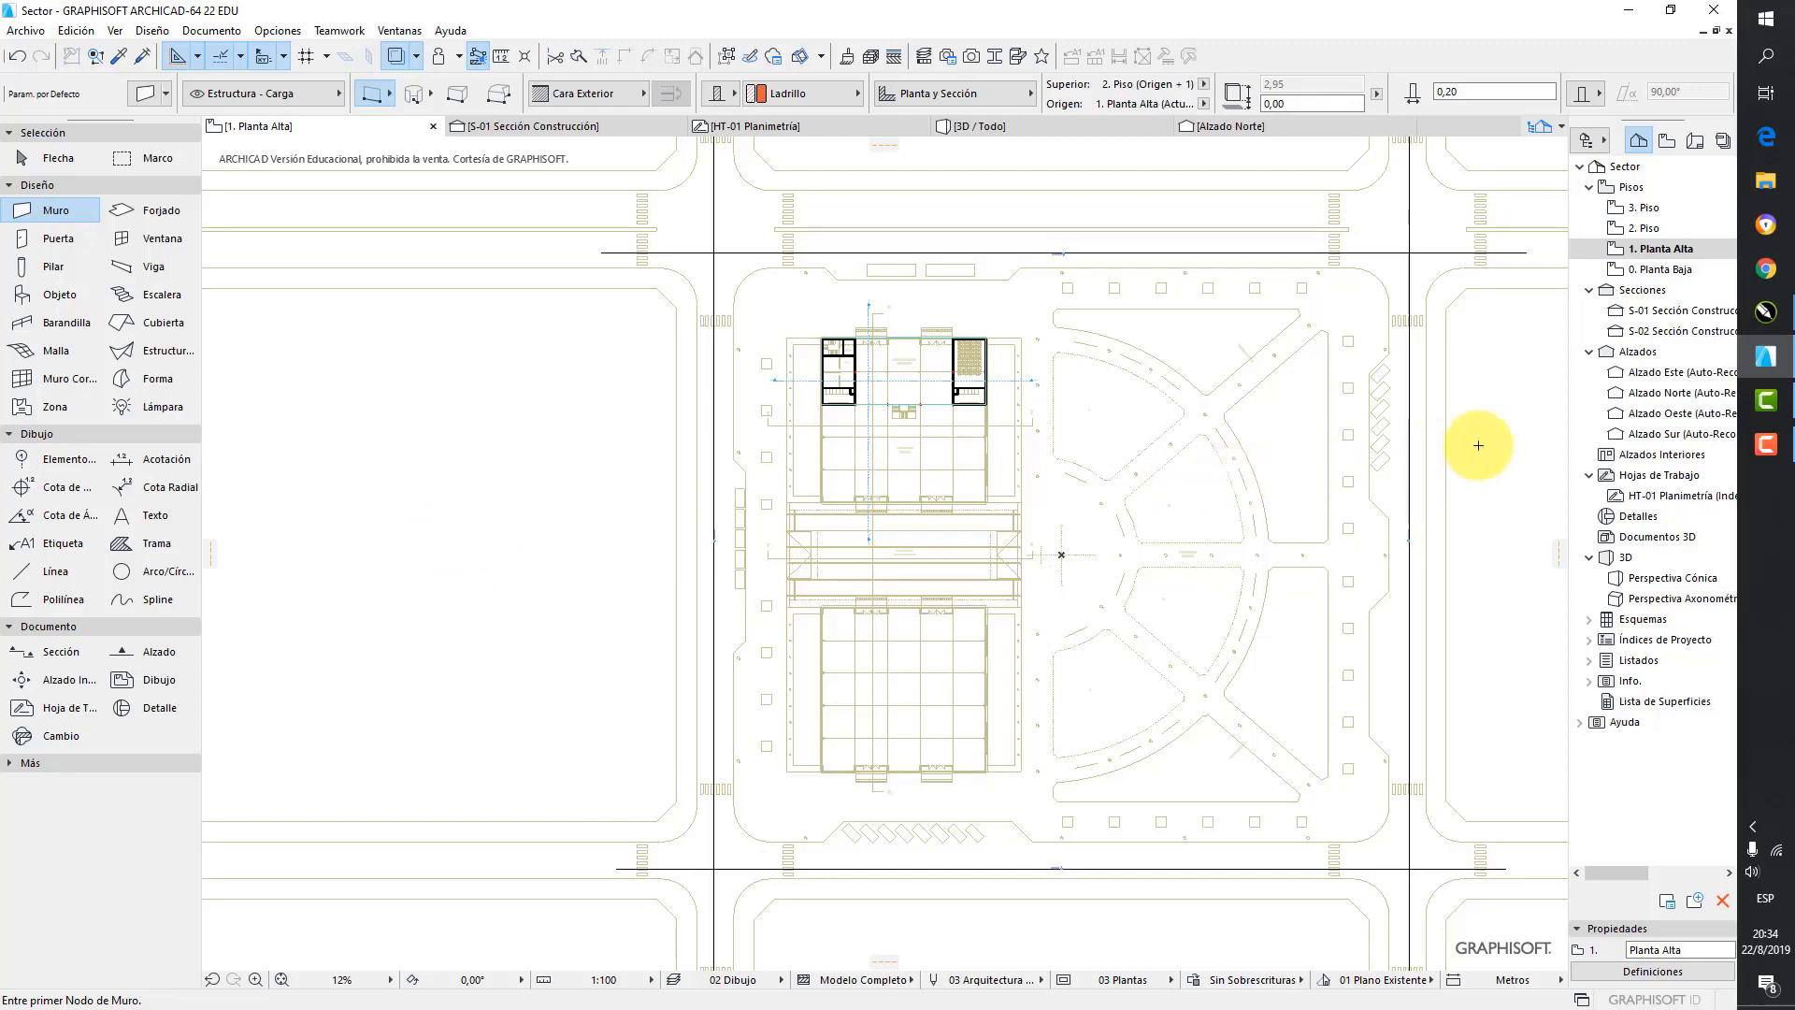
- Switch to the 0. Planta Baja floor plan and bring the Sanitarios Mujeres area into view
{"action": "left_click", "coordinate": [1653, 270]}
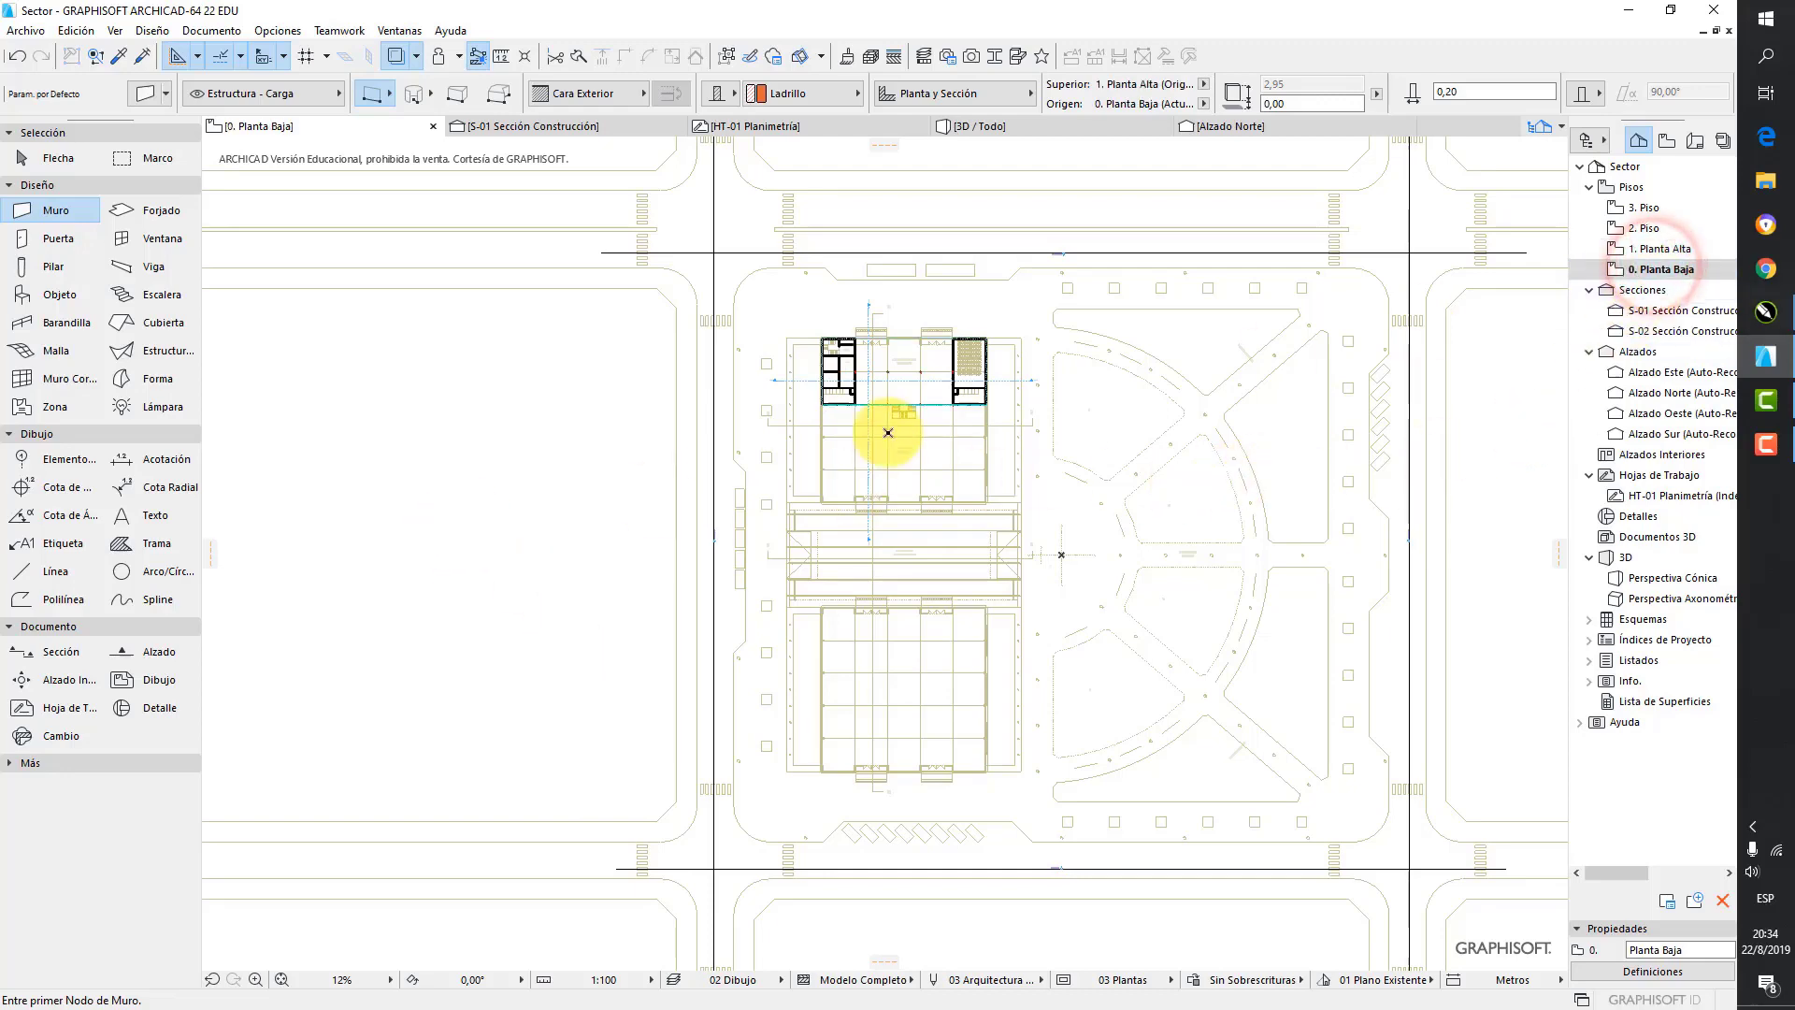
{"action": "scroll", "coordinate": [734, 401], "scroll_direction": "up", "scroll_amount": 5}
{"action": "scroll", "coordinate": [832, 409], "scroll_direction": "up", "scroll_amount": 10}
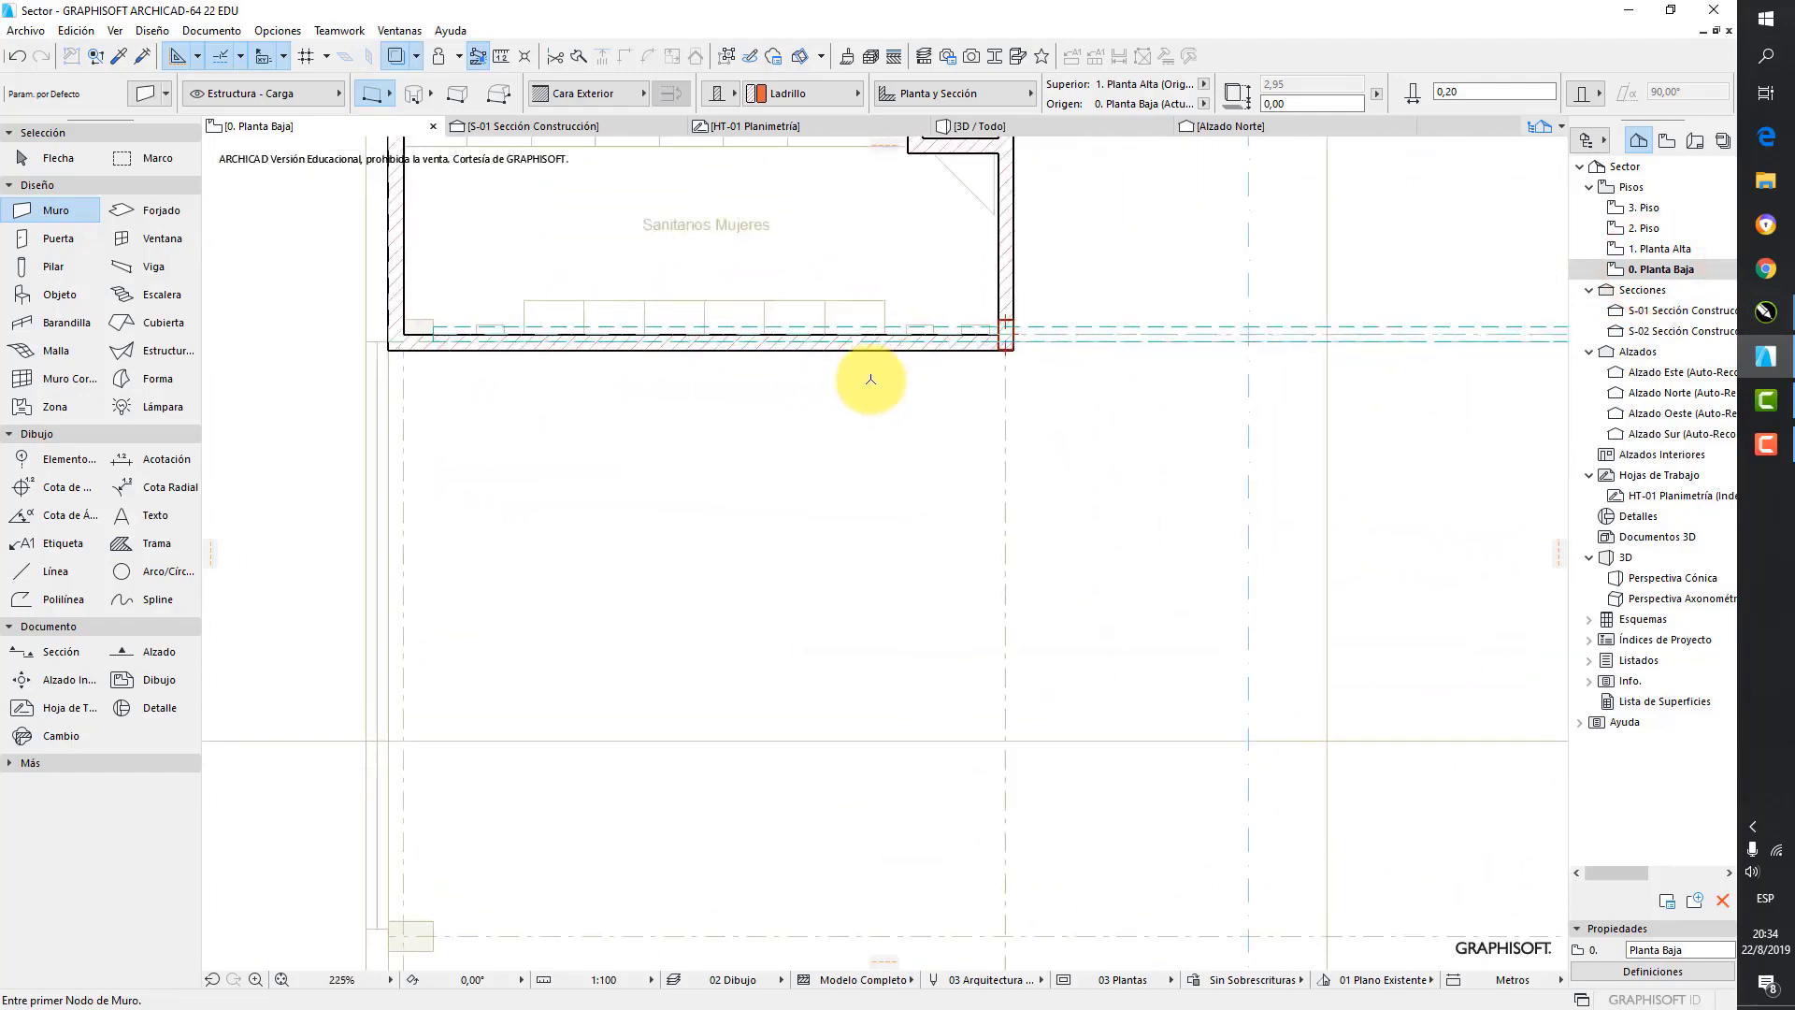
{"action": "scroll", "coordinate": [998, 645], "scroll_direction": "down", "scroll_amount": 2}
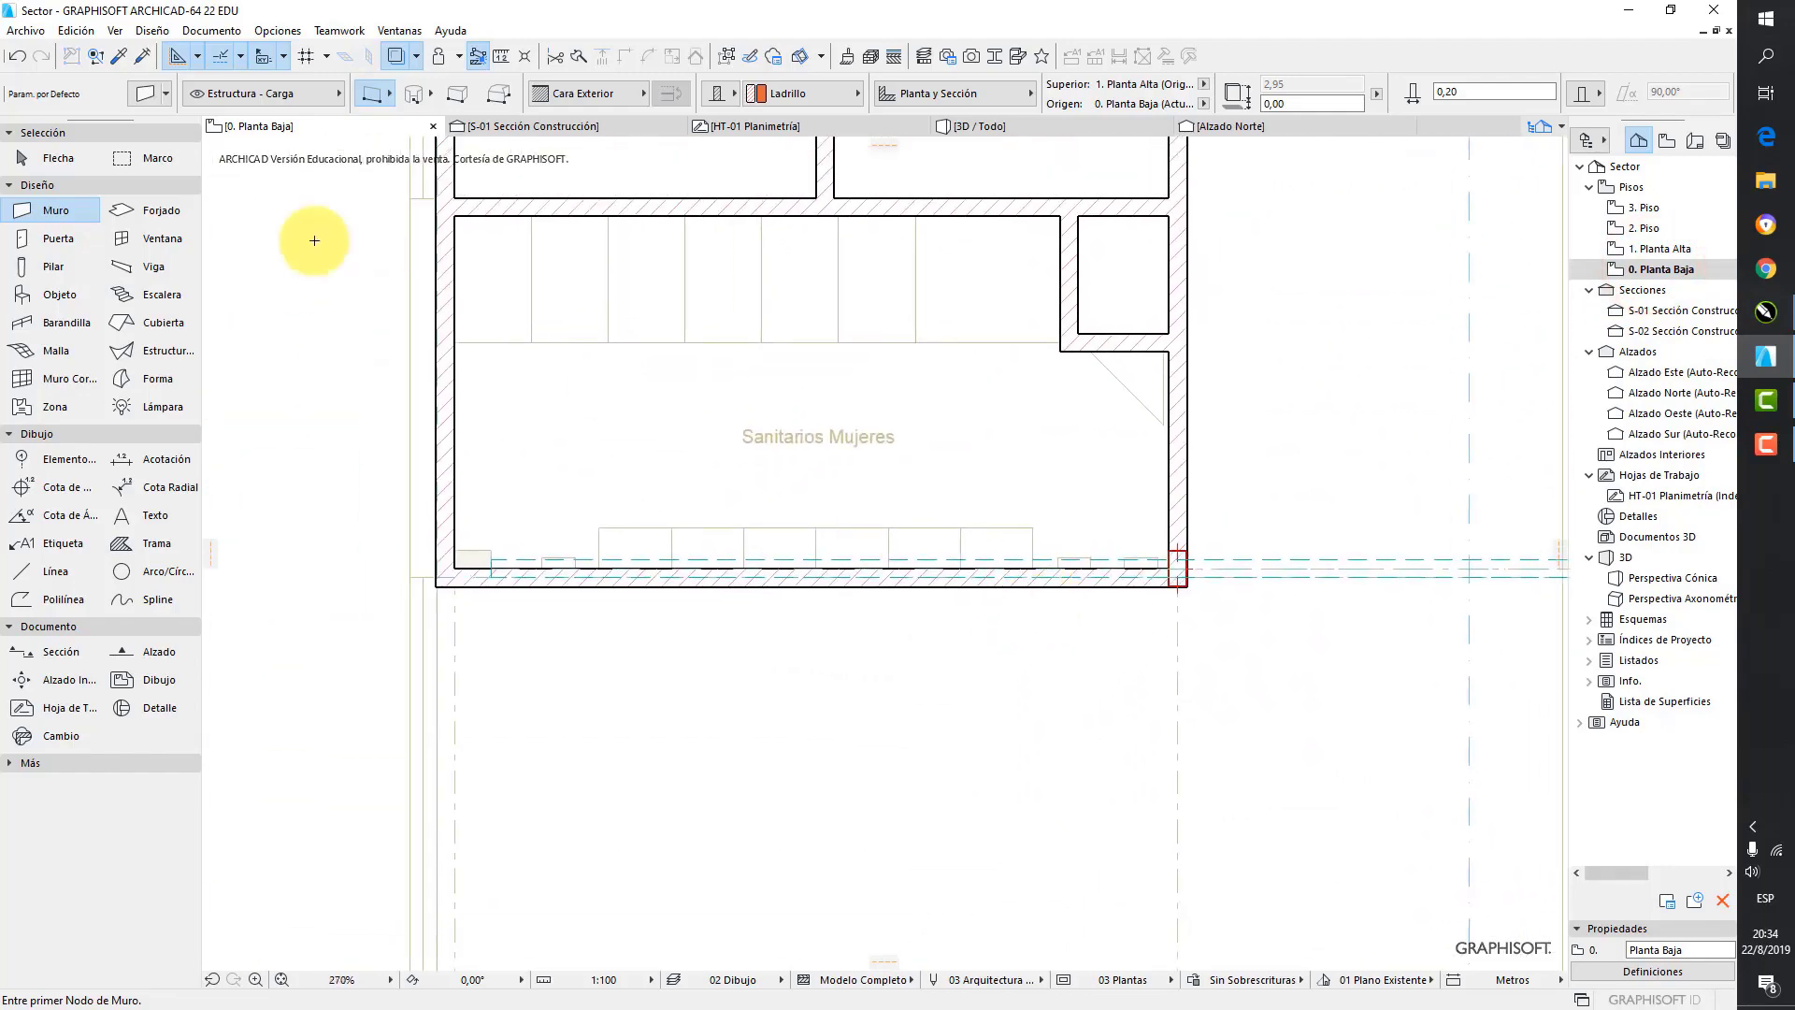
- Select the steel beam overlapping the brick wall below Sanitarios Mujeres, and clear the selection without moving it
{"action": "left_click", "coordinate": [59, 161]}
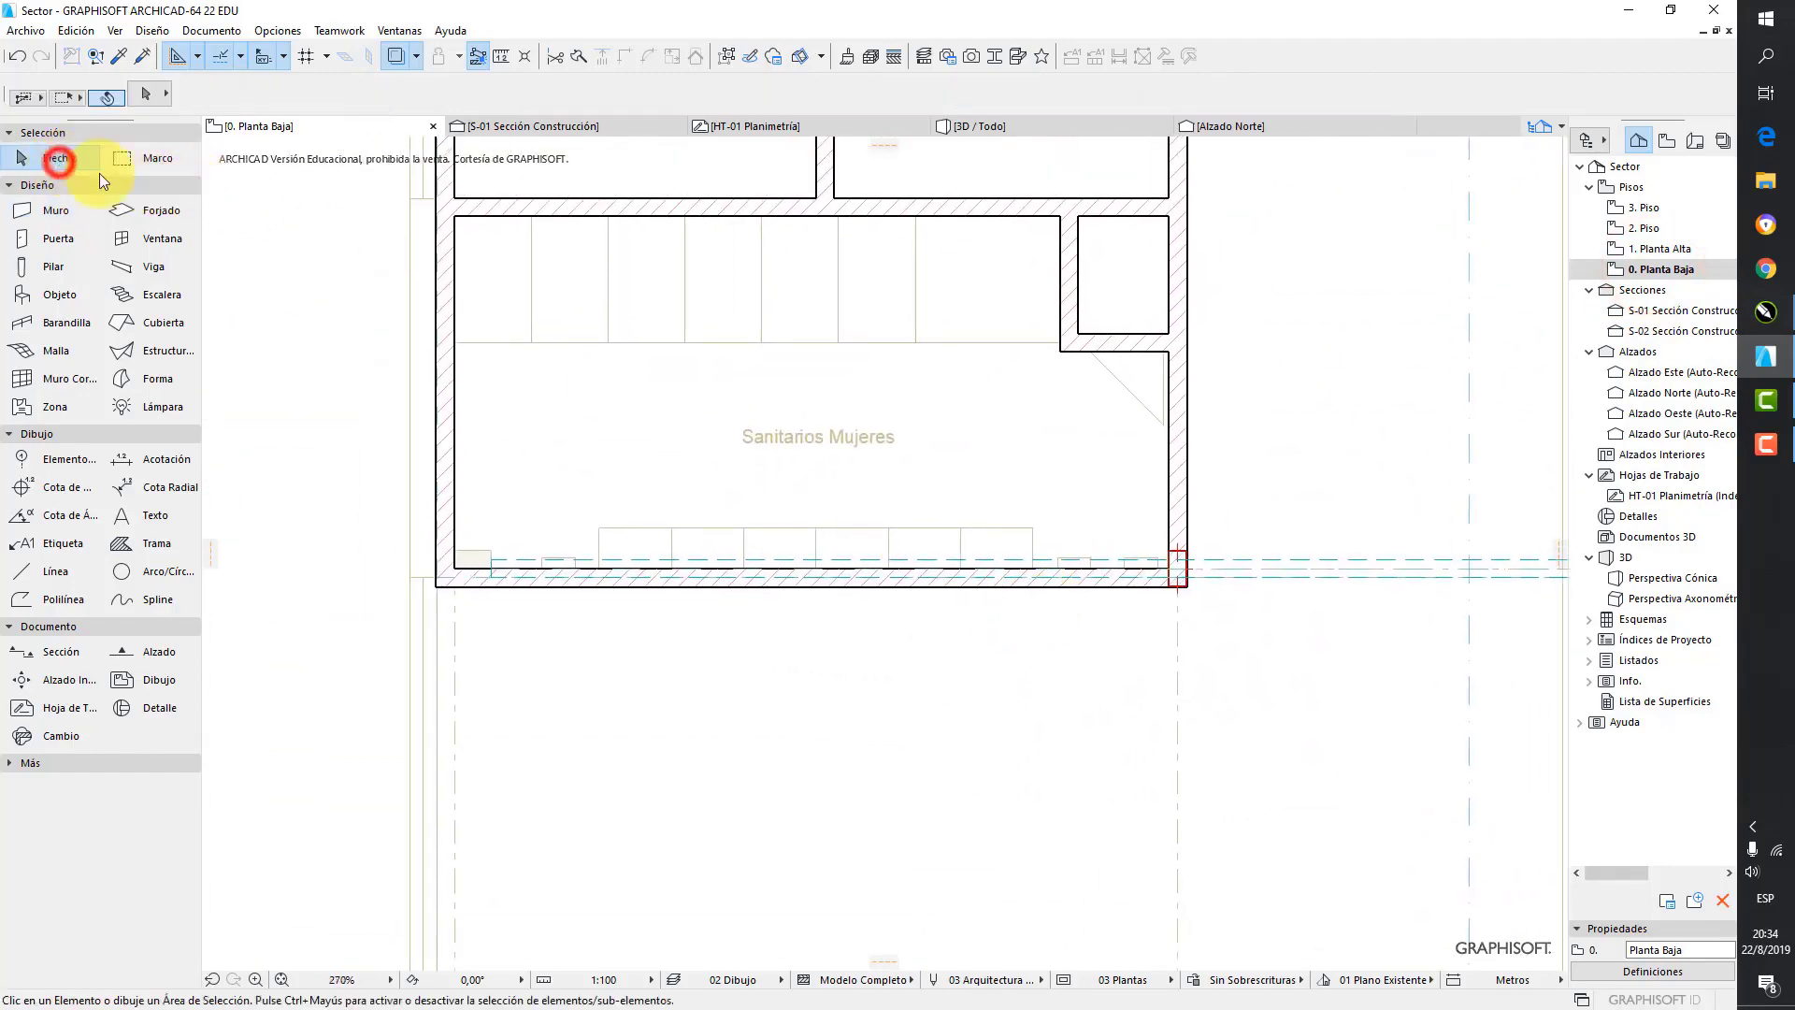
{"action": "left_click", "coordinate": [941, 578]}
{"action": "scroll", "coordinate": [940, 577], "scroll_direction": "up", "scroll_amount": 2}
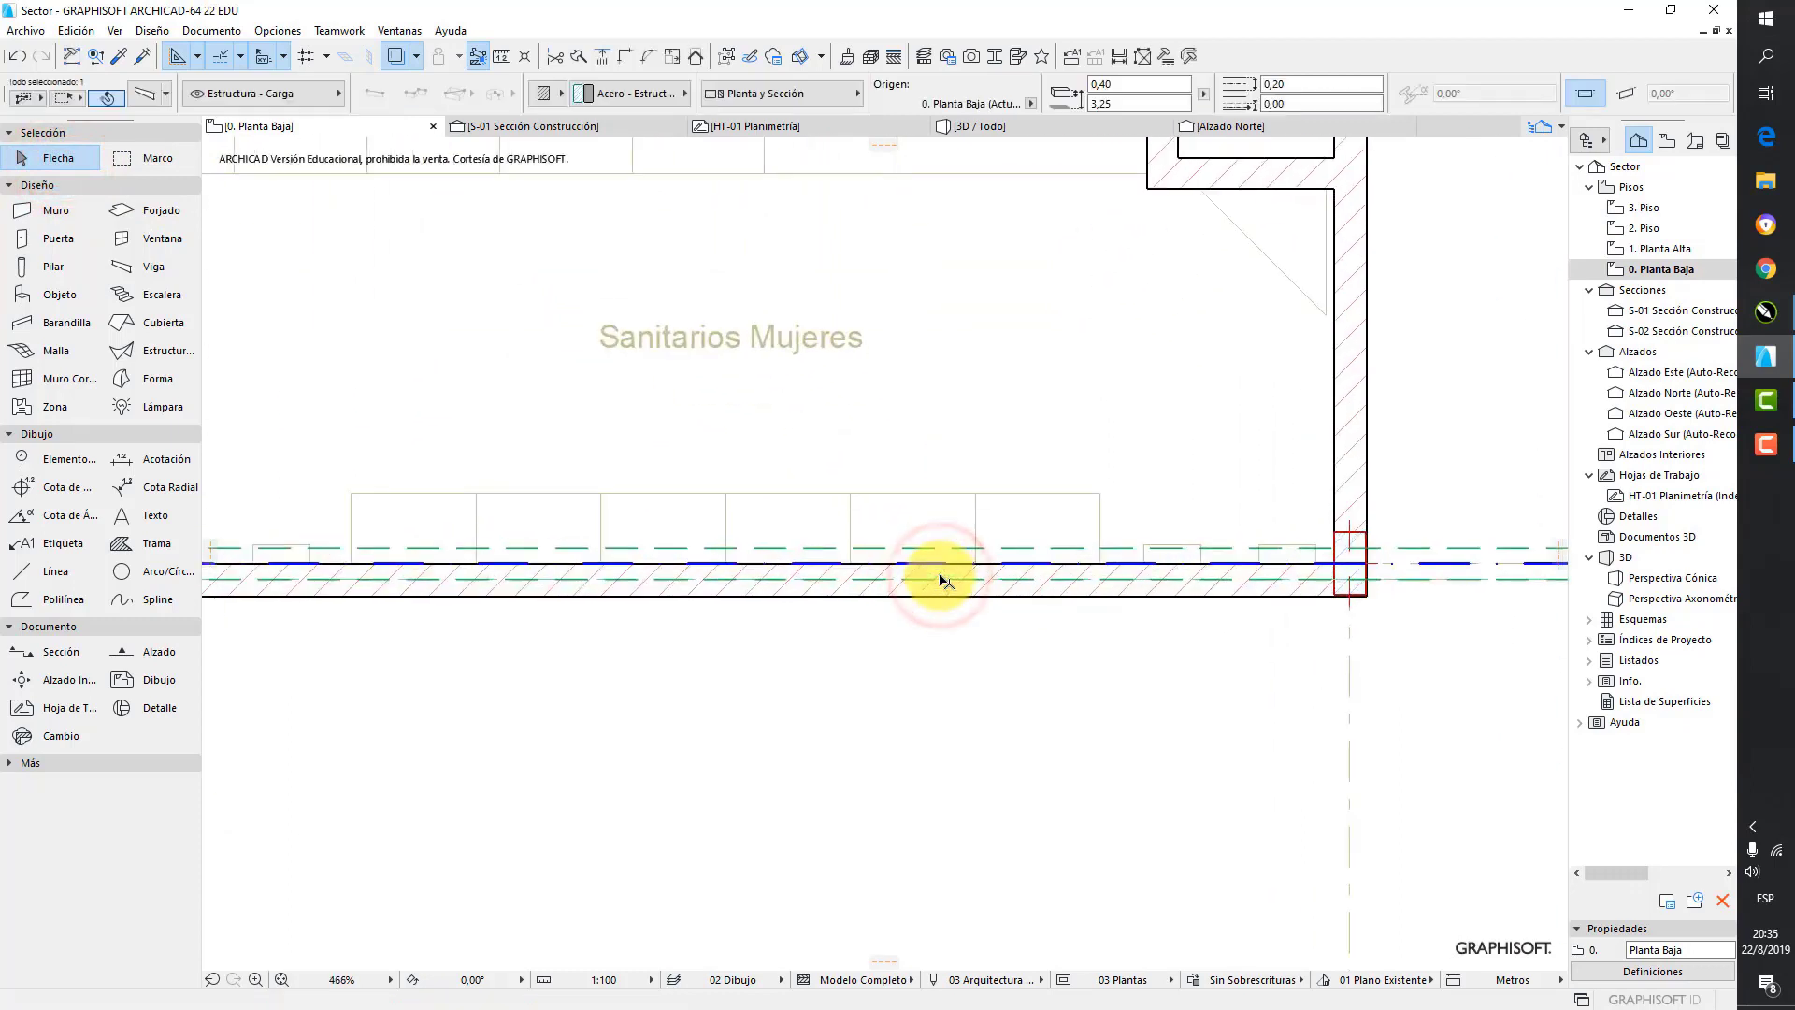
{"action": "key", "text": "Escape"}
{"action": "left_click", "coordinate": [940, 577]}
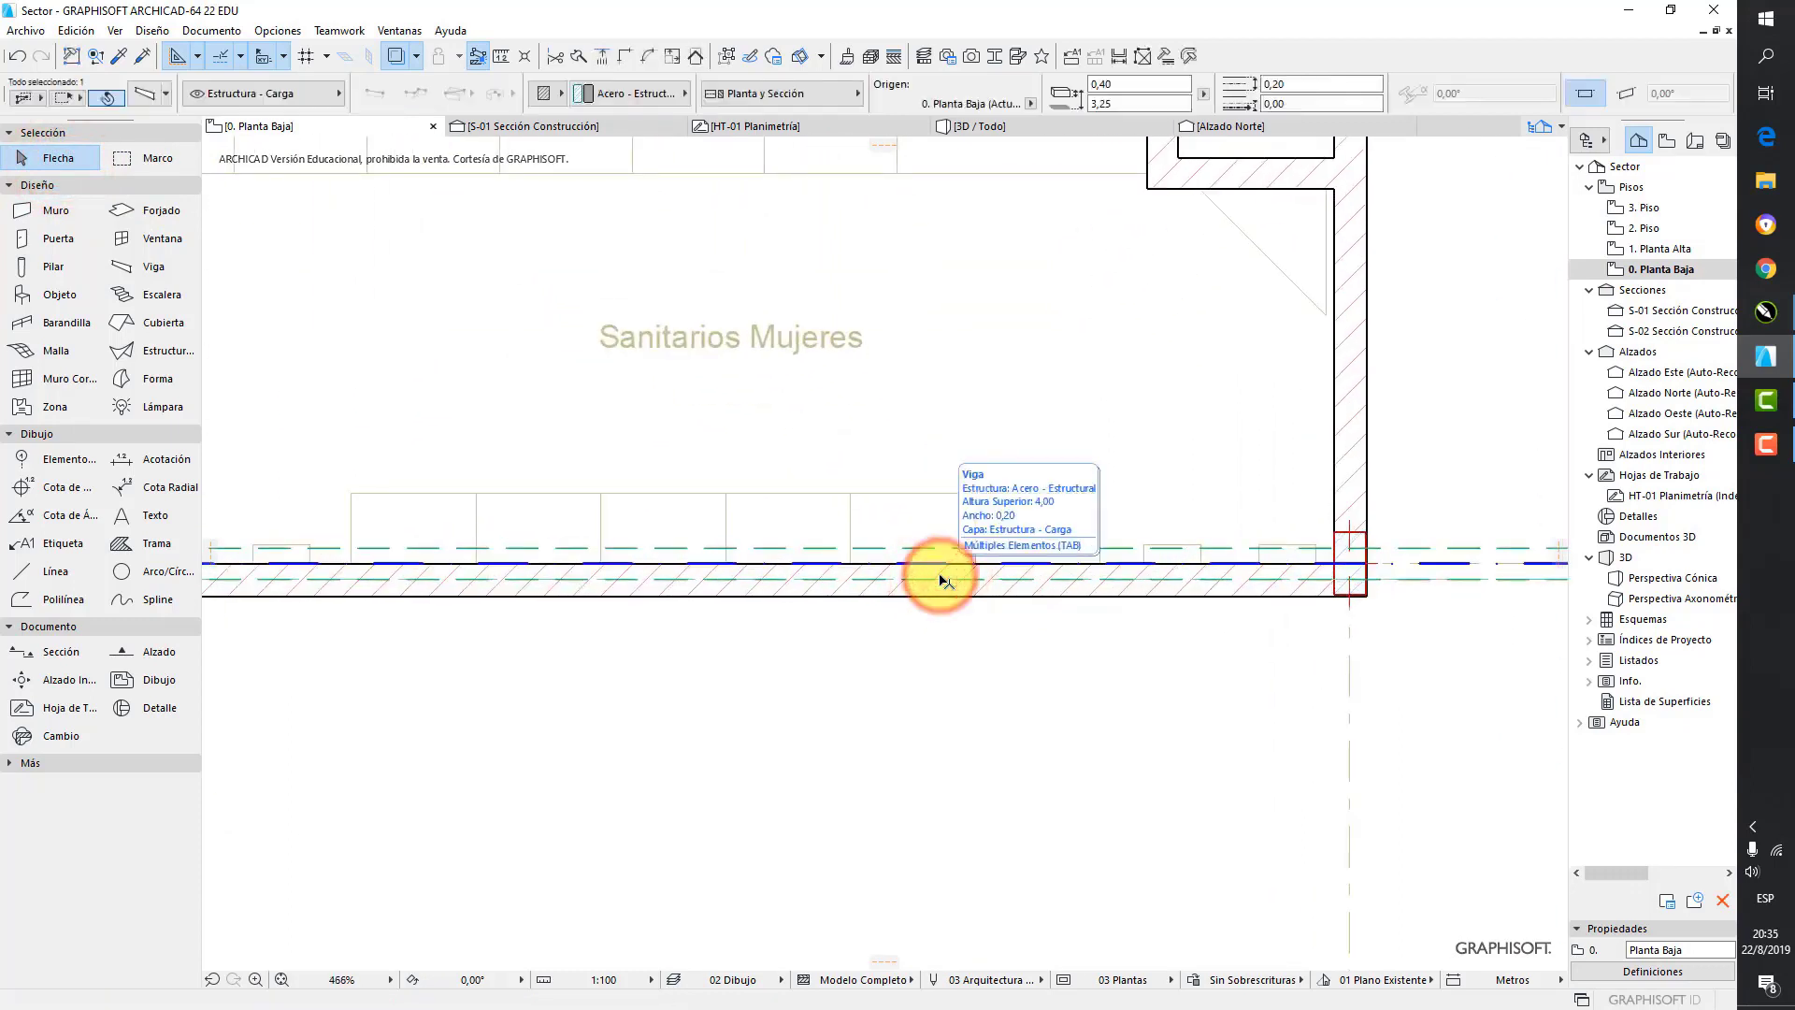
{"action": "left_click", "coordinate": [940, 578]}
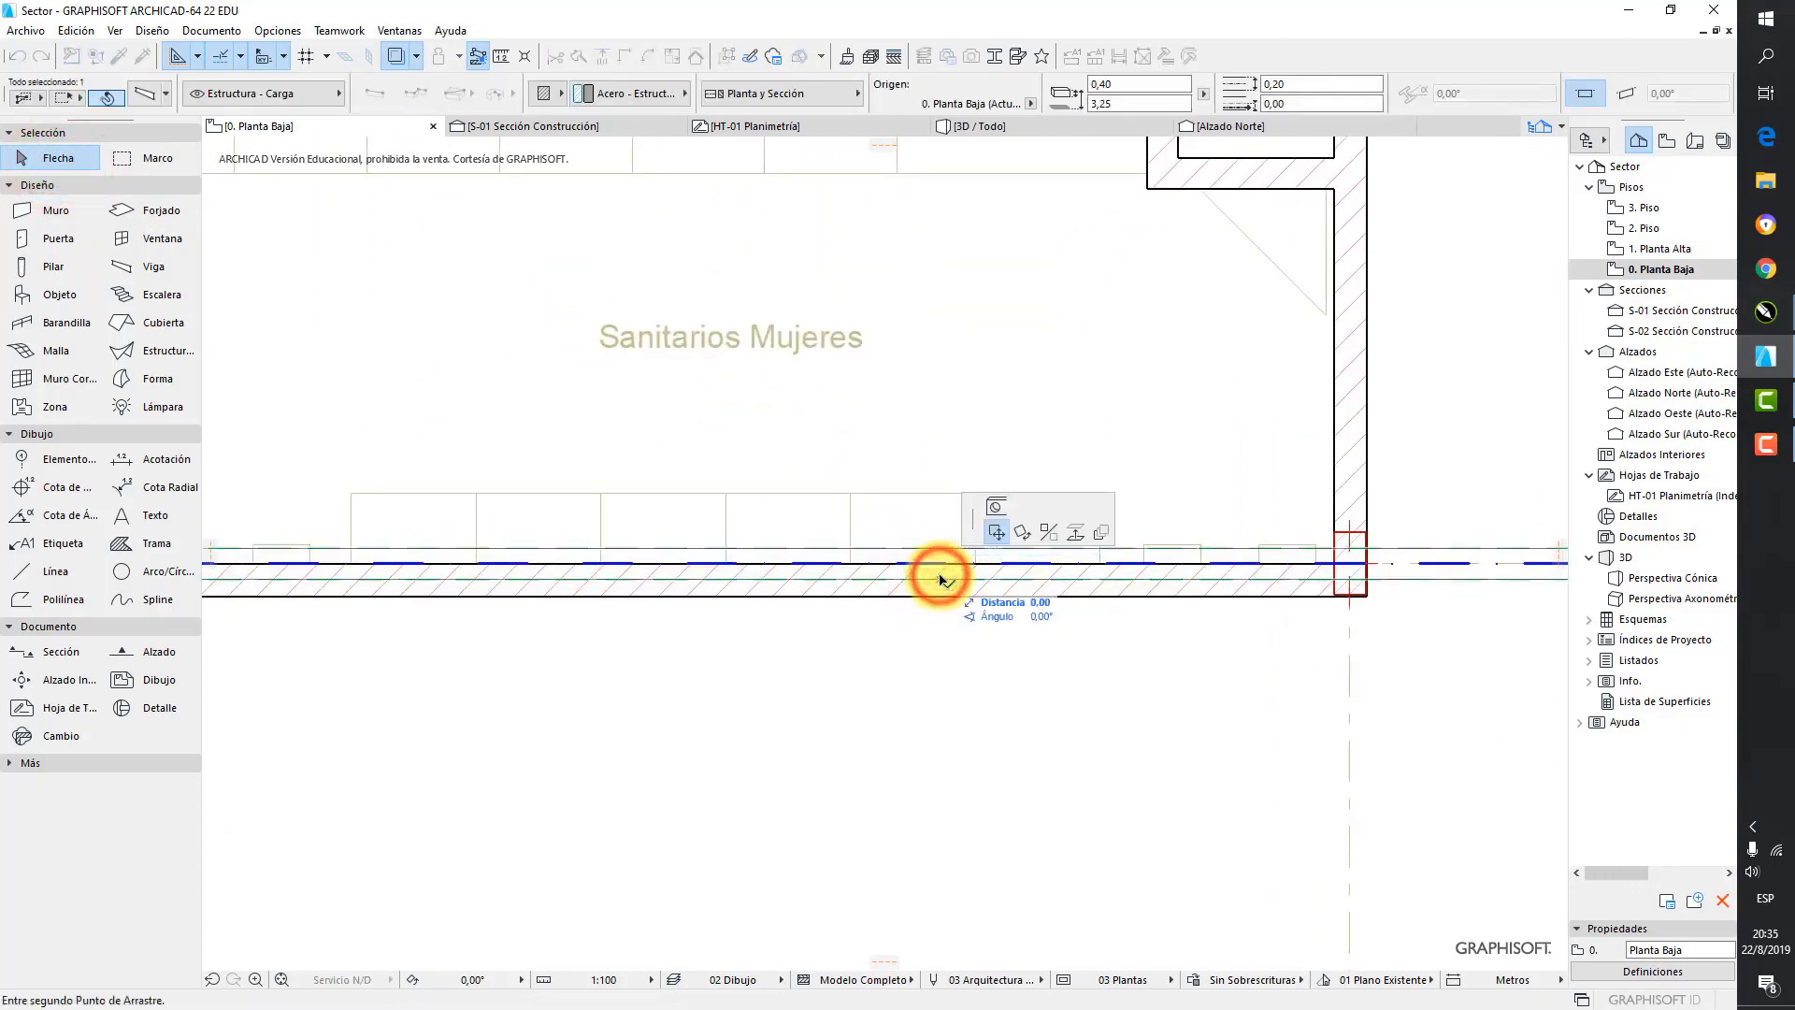
{"action": "key", "text": "Escape"}
{"action": "key", "text": "Escape"}
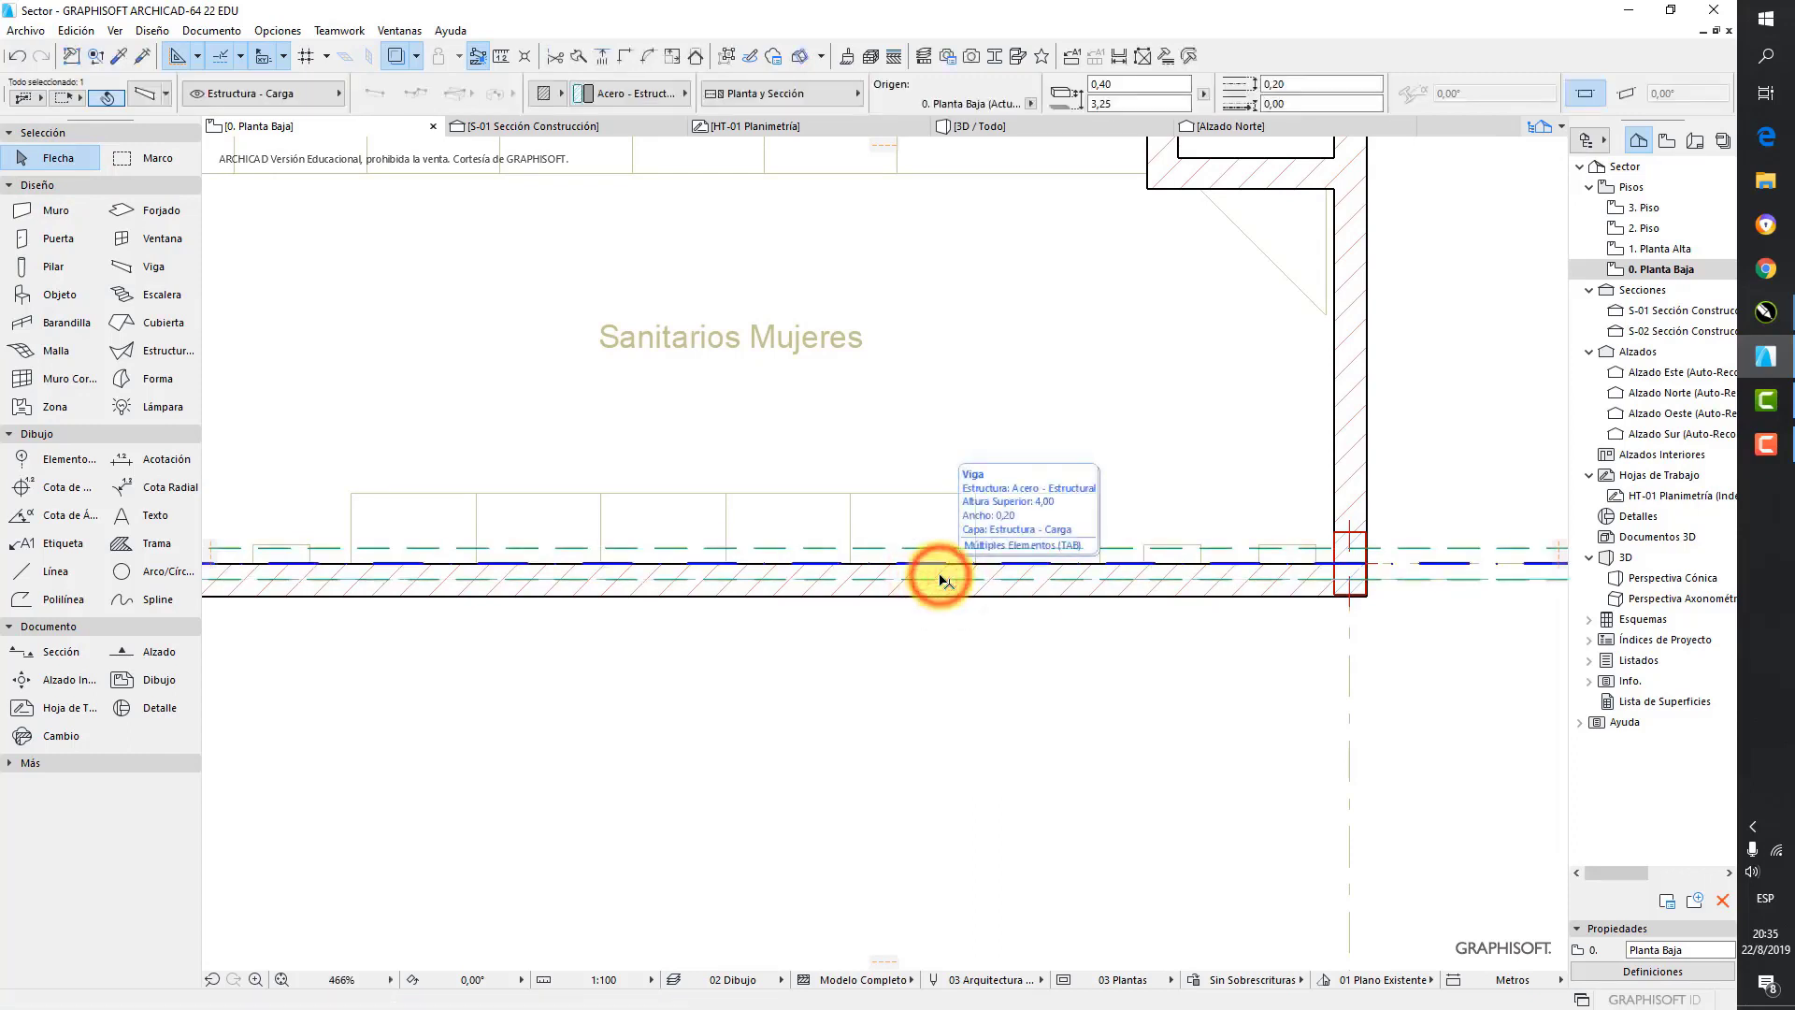
{"action": "key", "text": "Escape"}
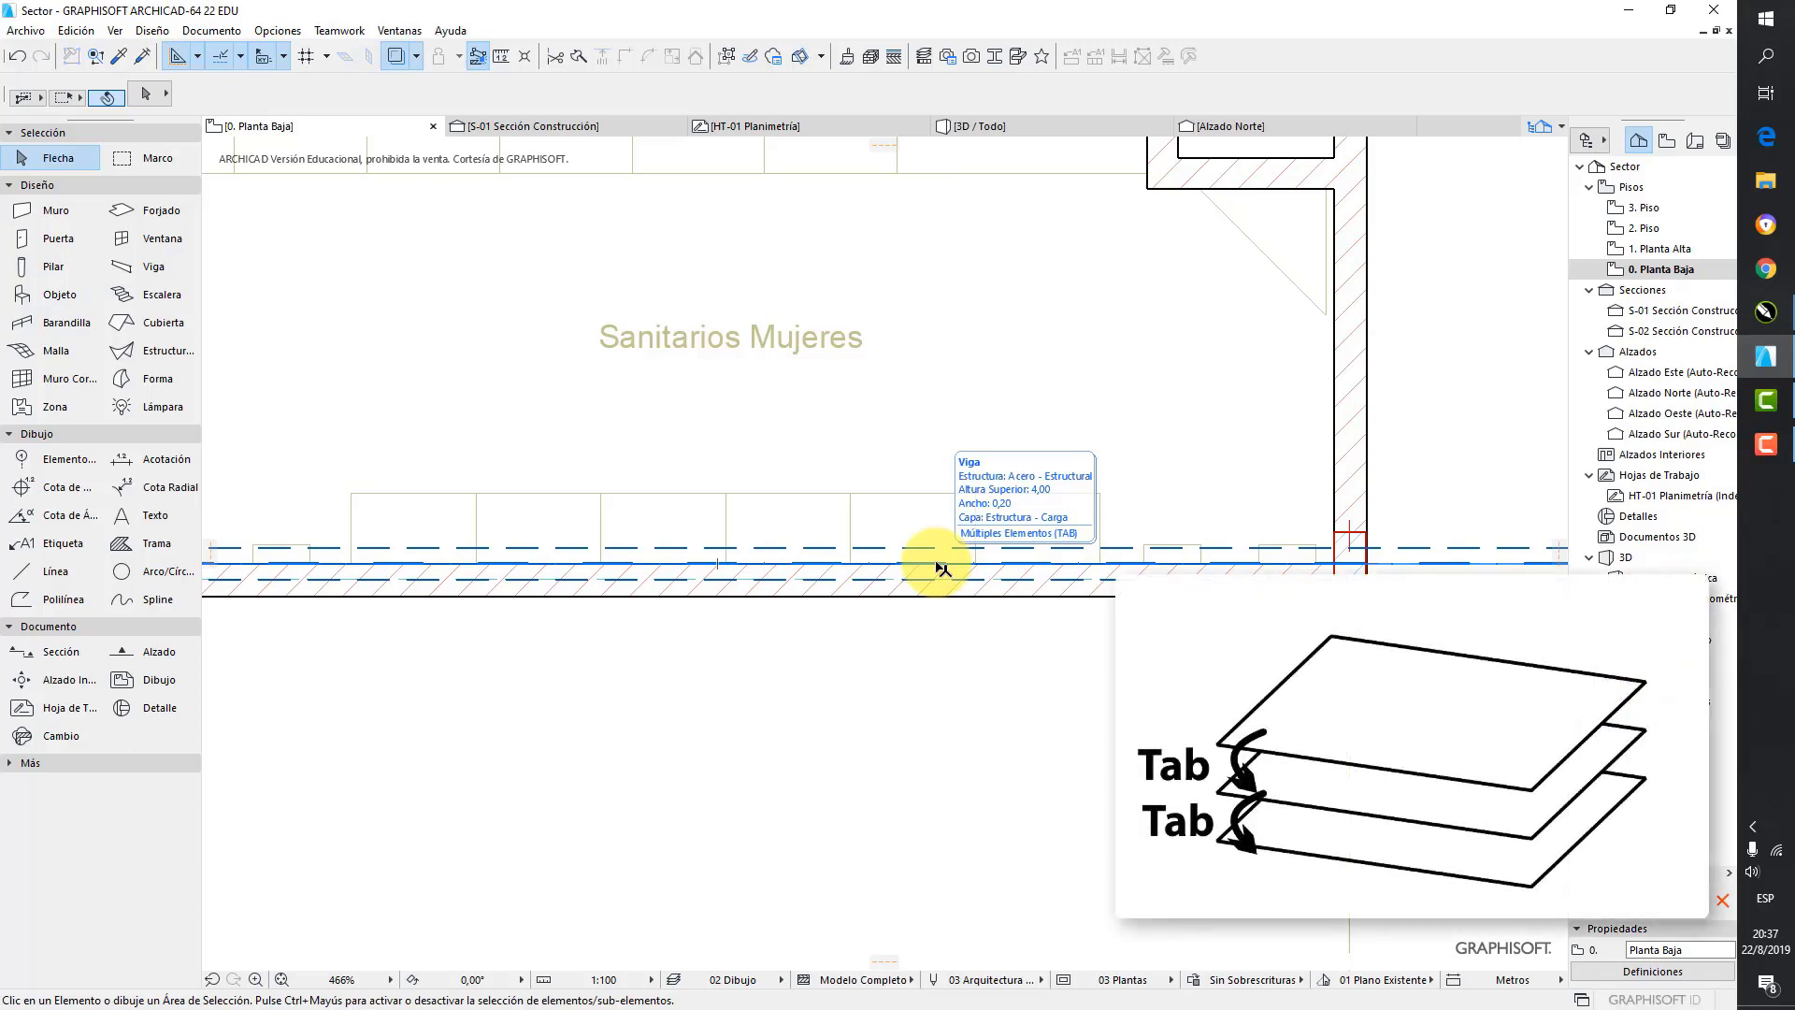
- Cycle through the overlapping elements below Sanitarios Mujeres to pick the brick wall instead of the beam, and deselect it
{"action": "key", "text": "Tab"}
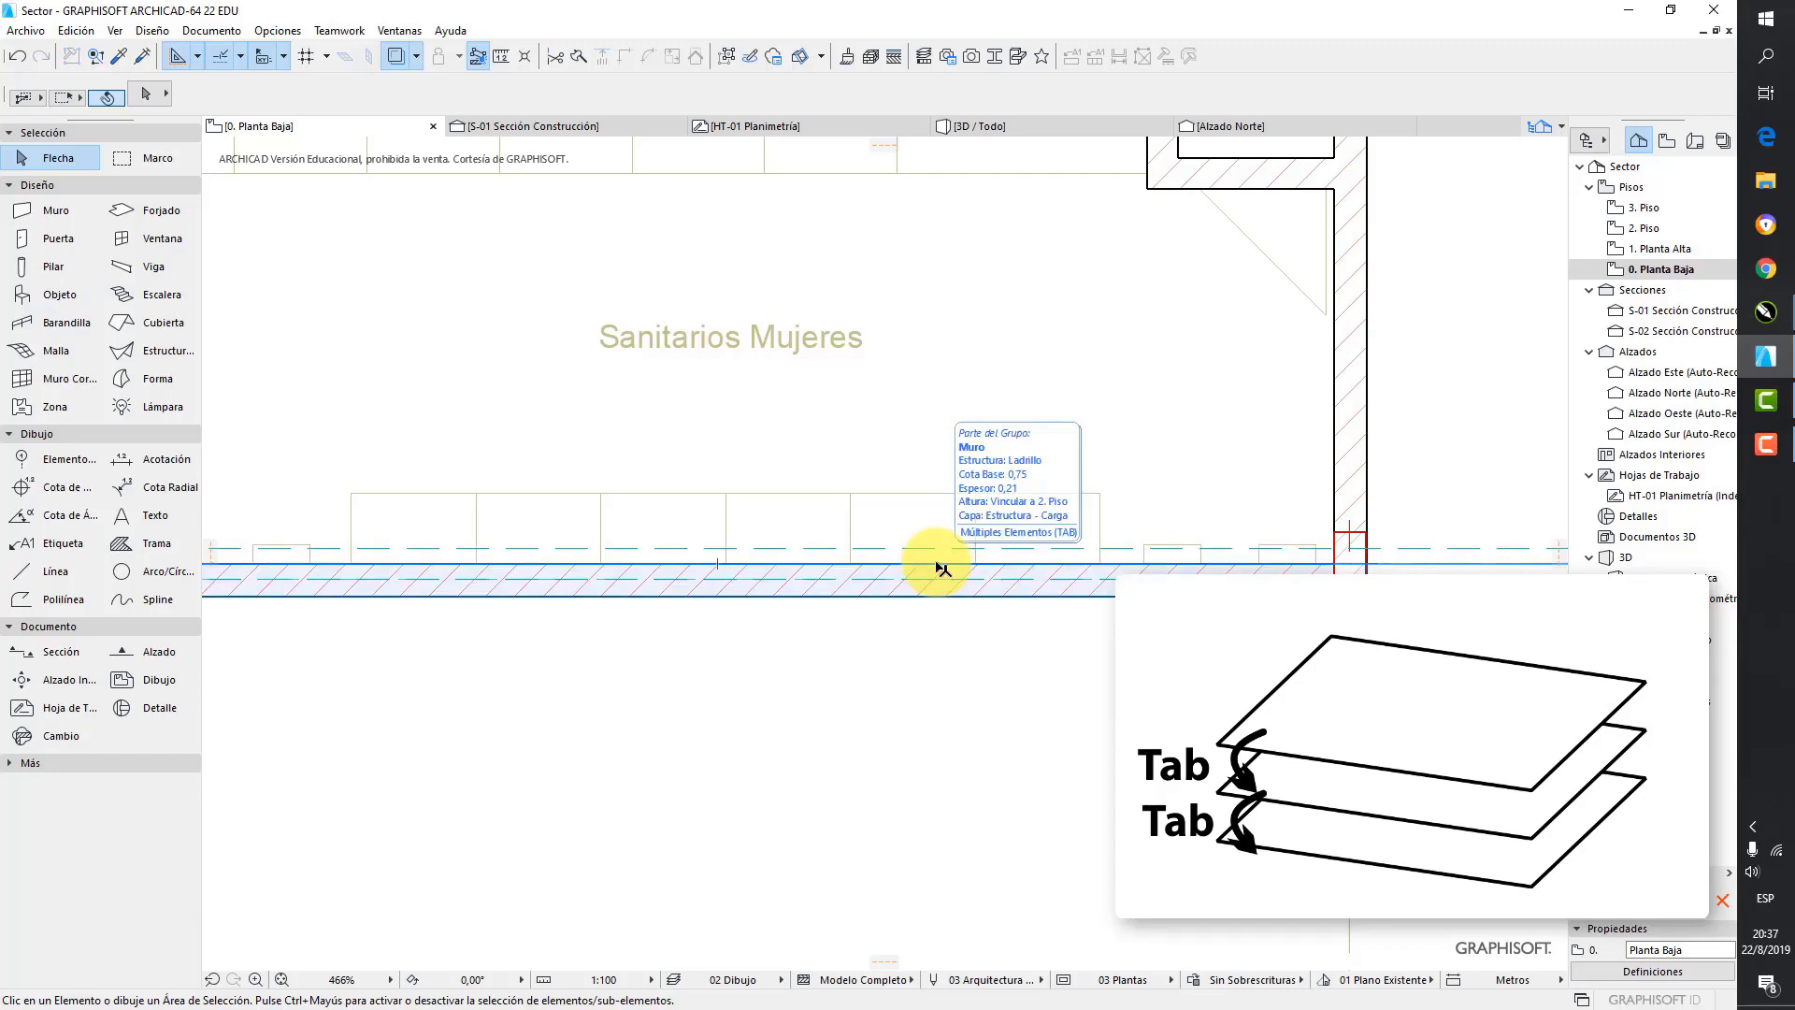
{"action": "key", "text": "Tab"}
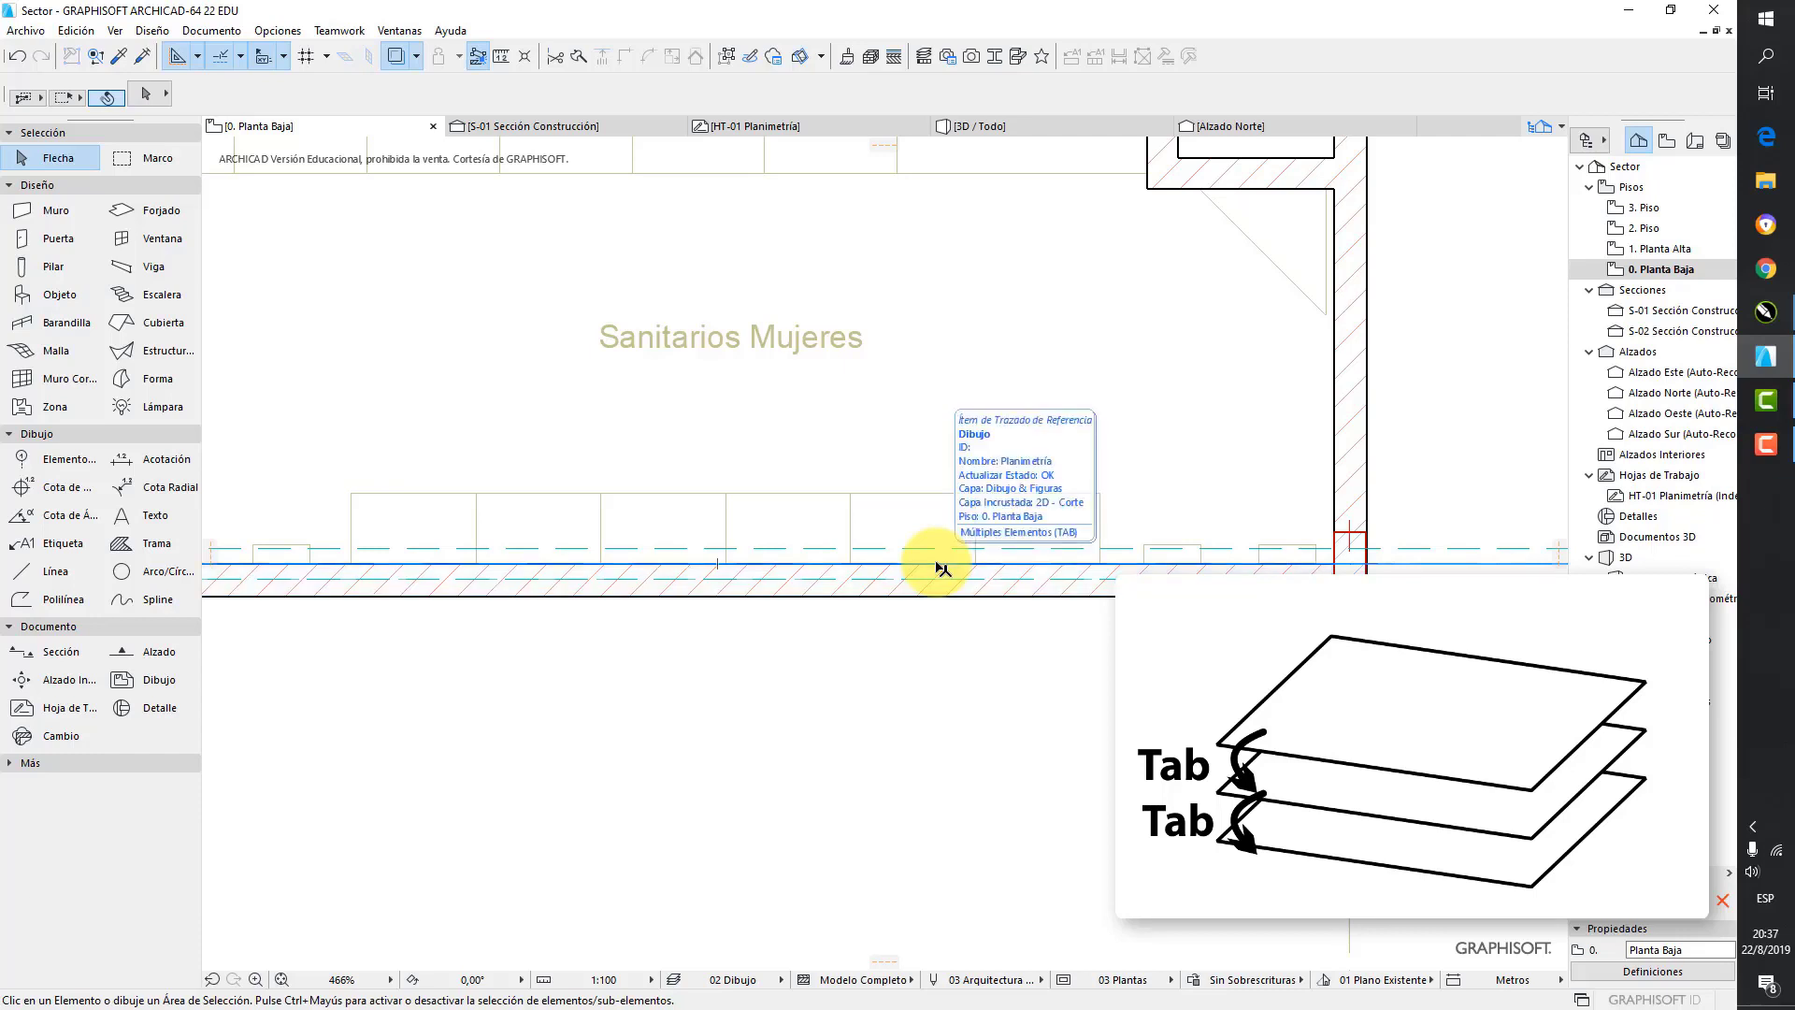
{"action": "key", "text": "Tab"}
{"action": "key", "text": "Tab"}
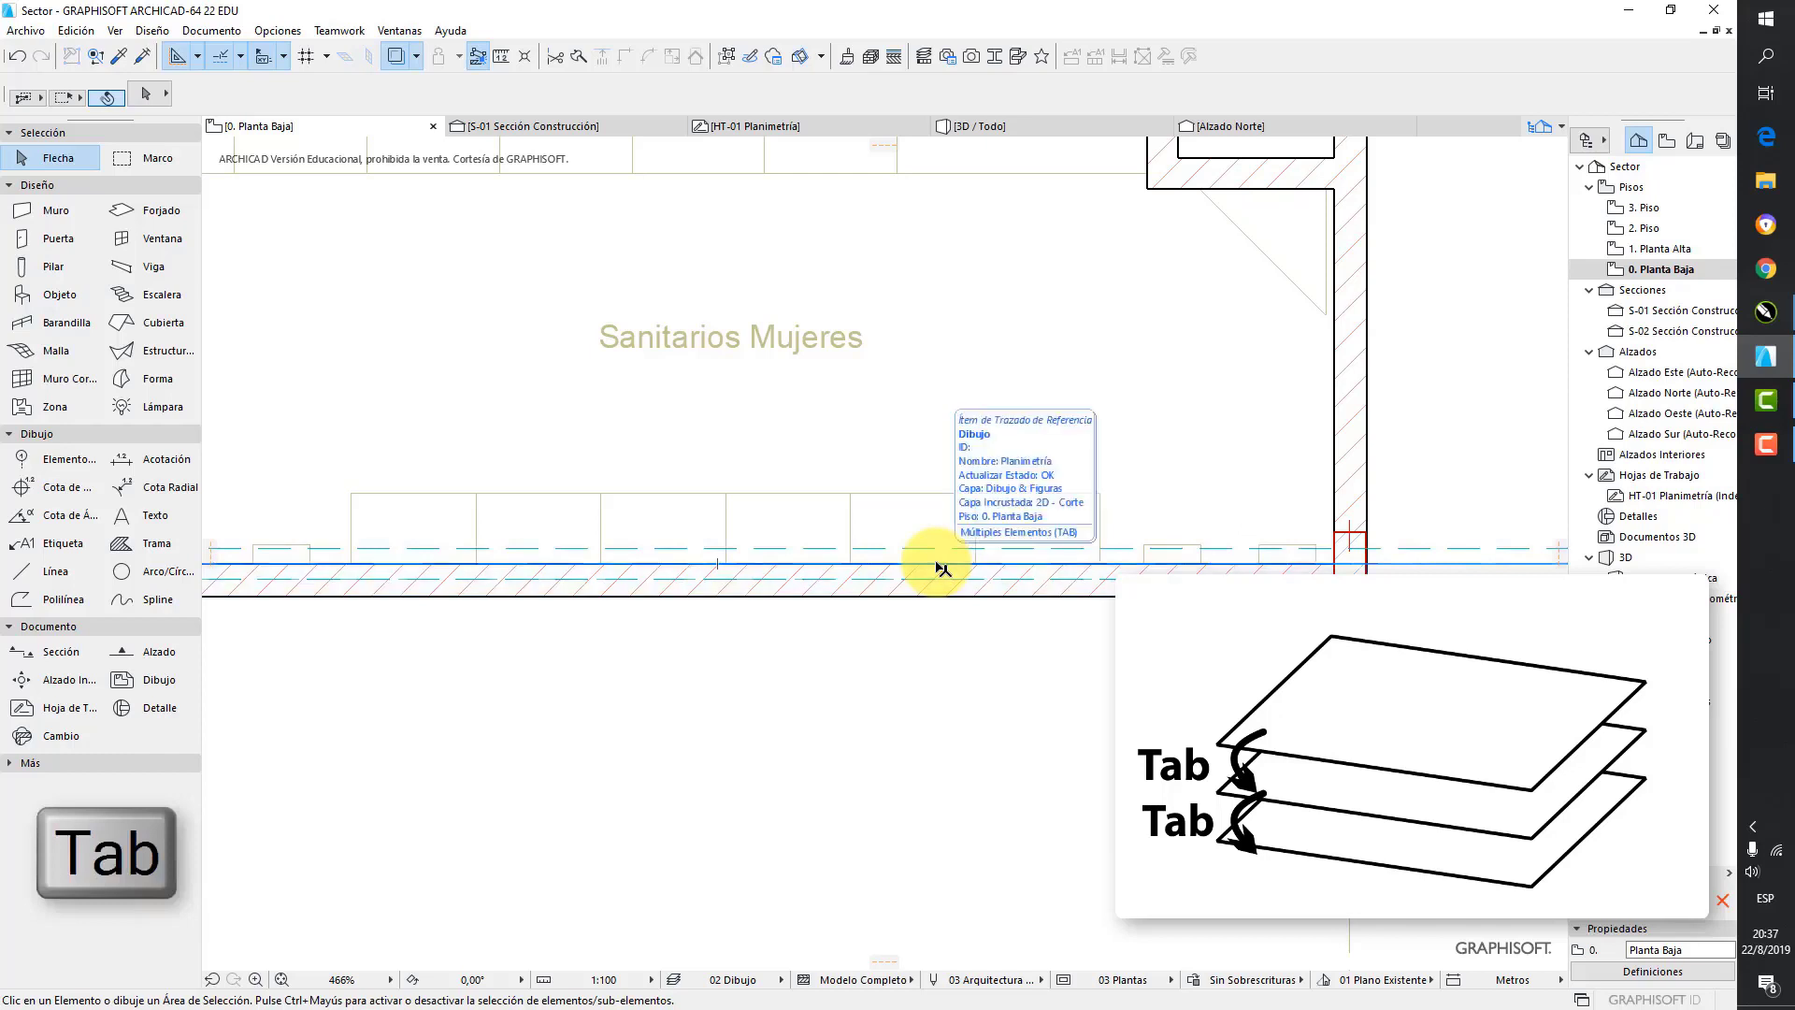
{"action": "key", "text": "Tab"}
{"action": "key", "text": "Tab"}
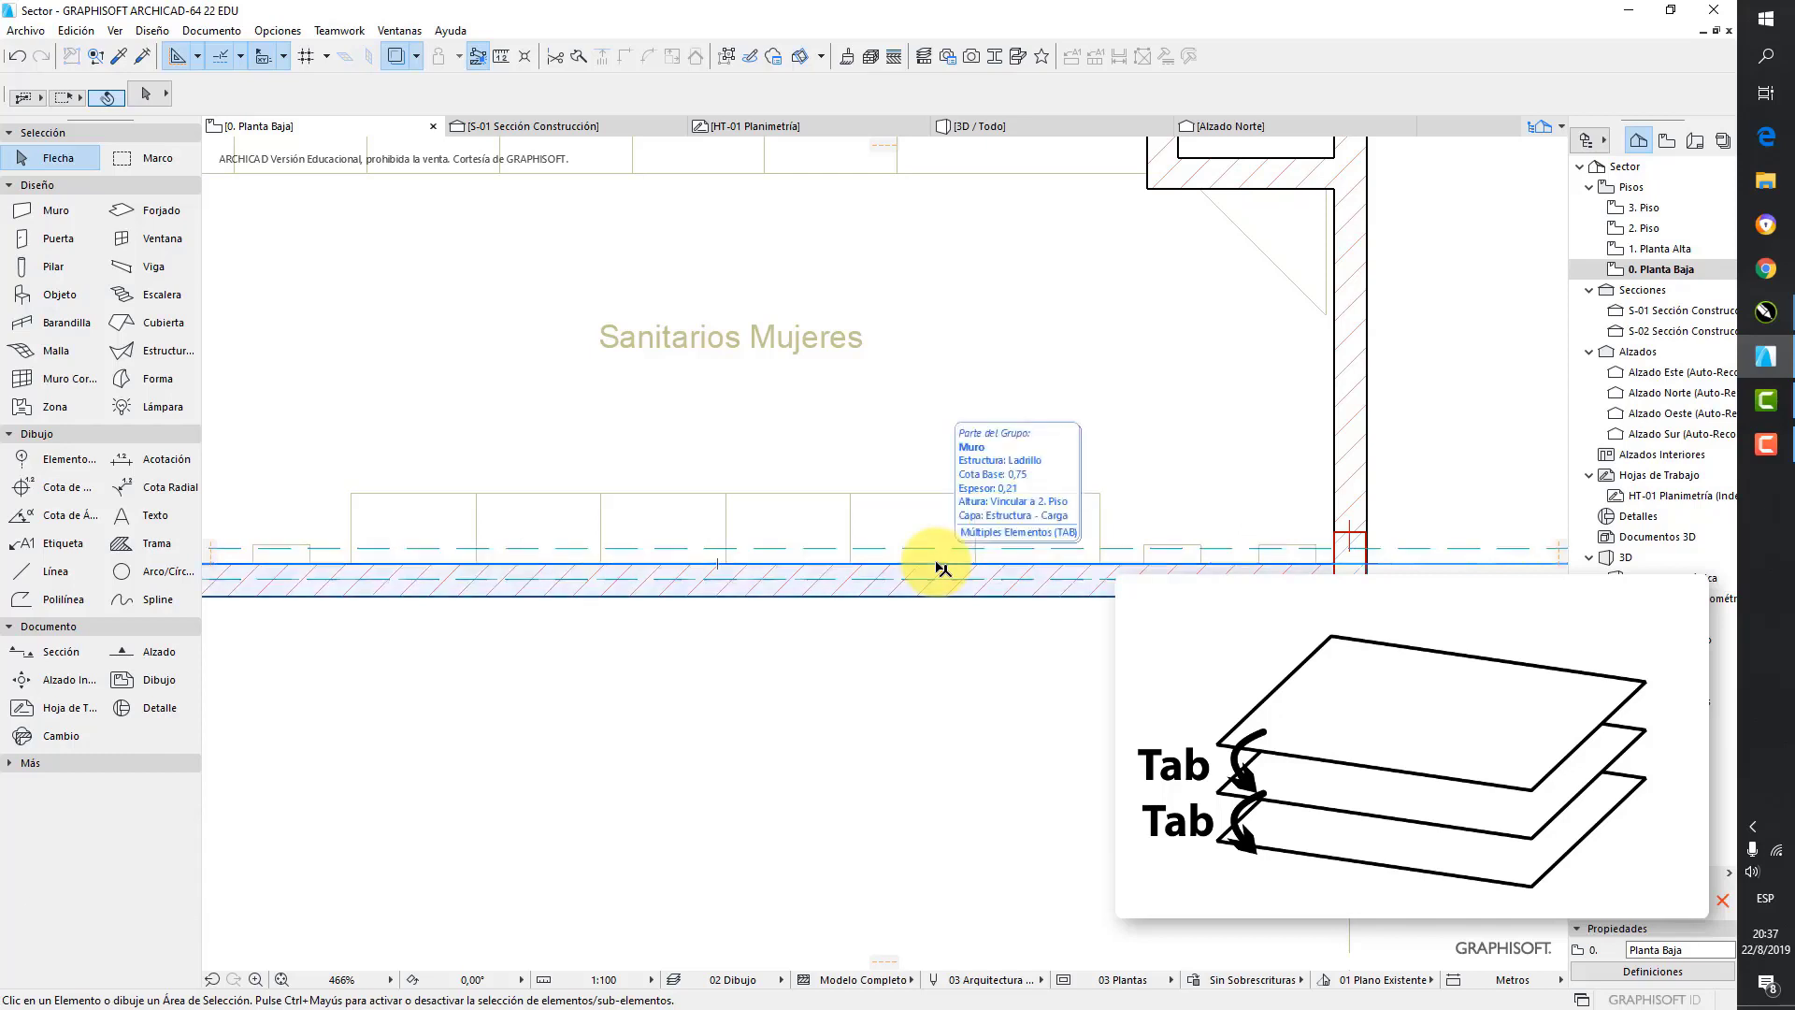
{"action": "key", "text": "Tab"}
{"action": "key", "text": "Tab"}
{"action": "key", "text": "Tab"}
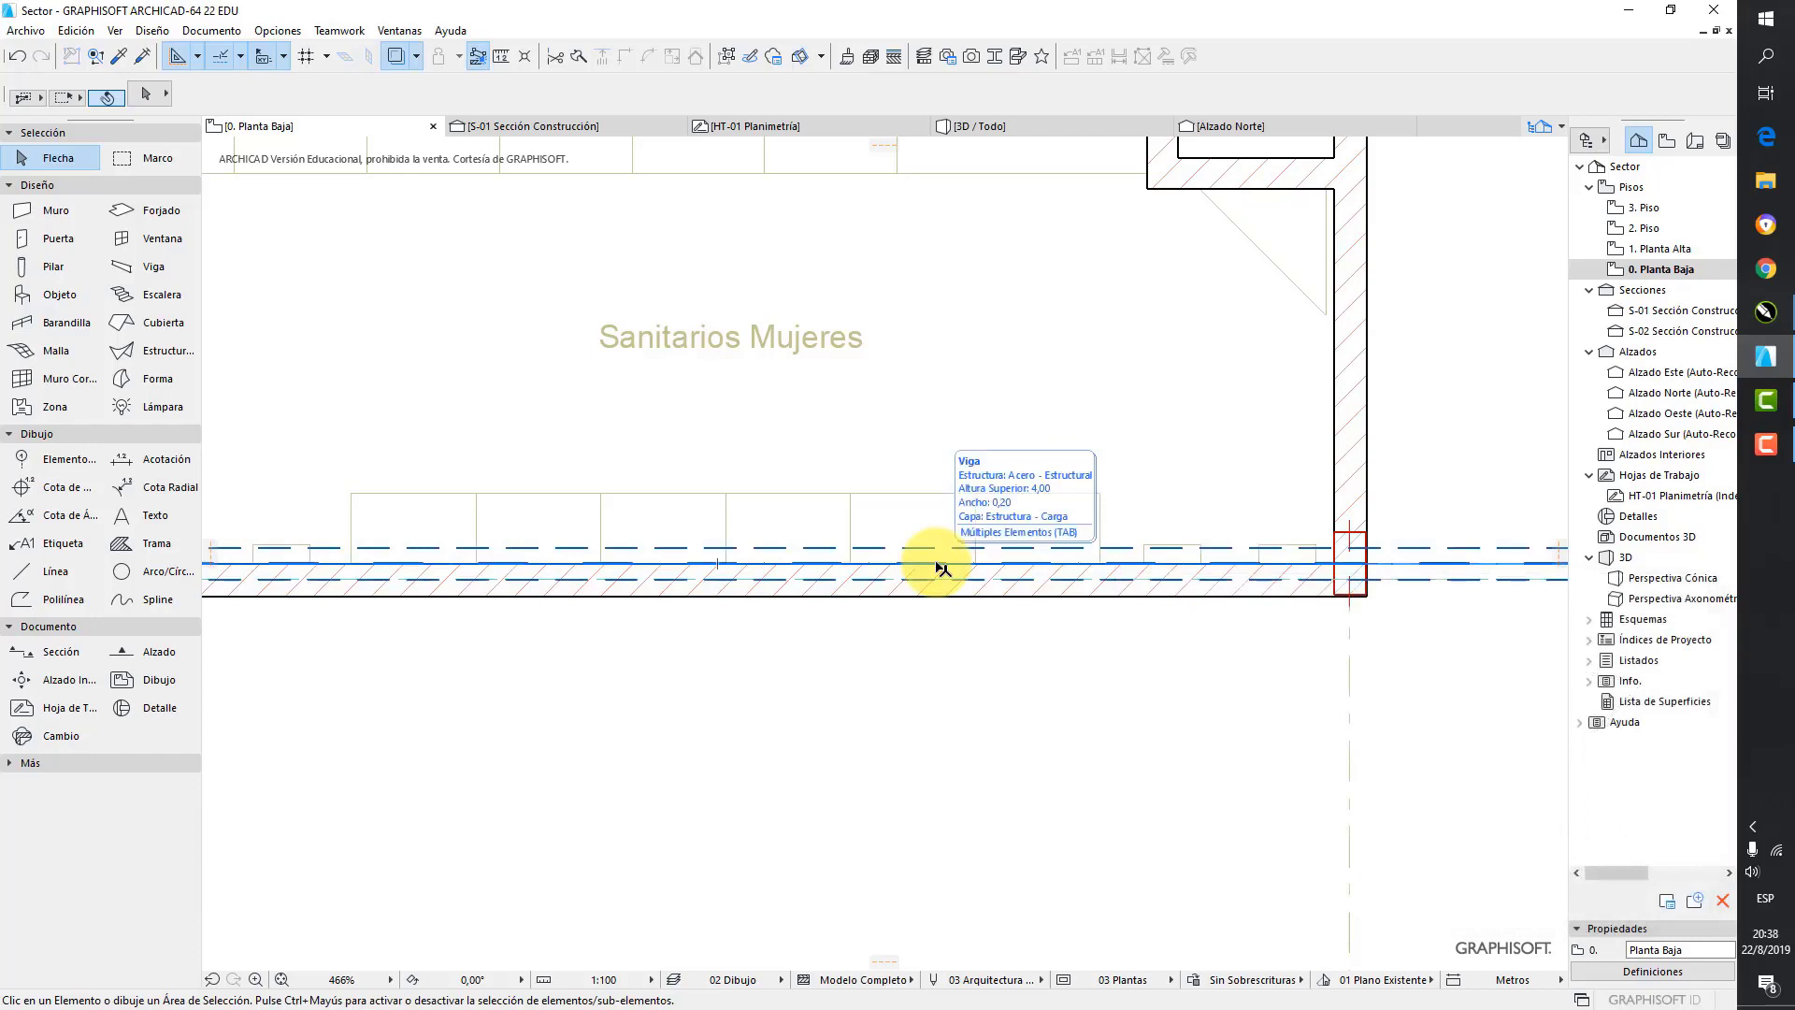
{"action": "key", "text": "Tab"}
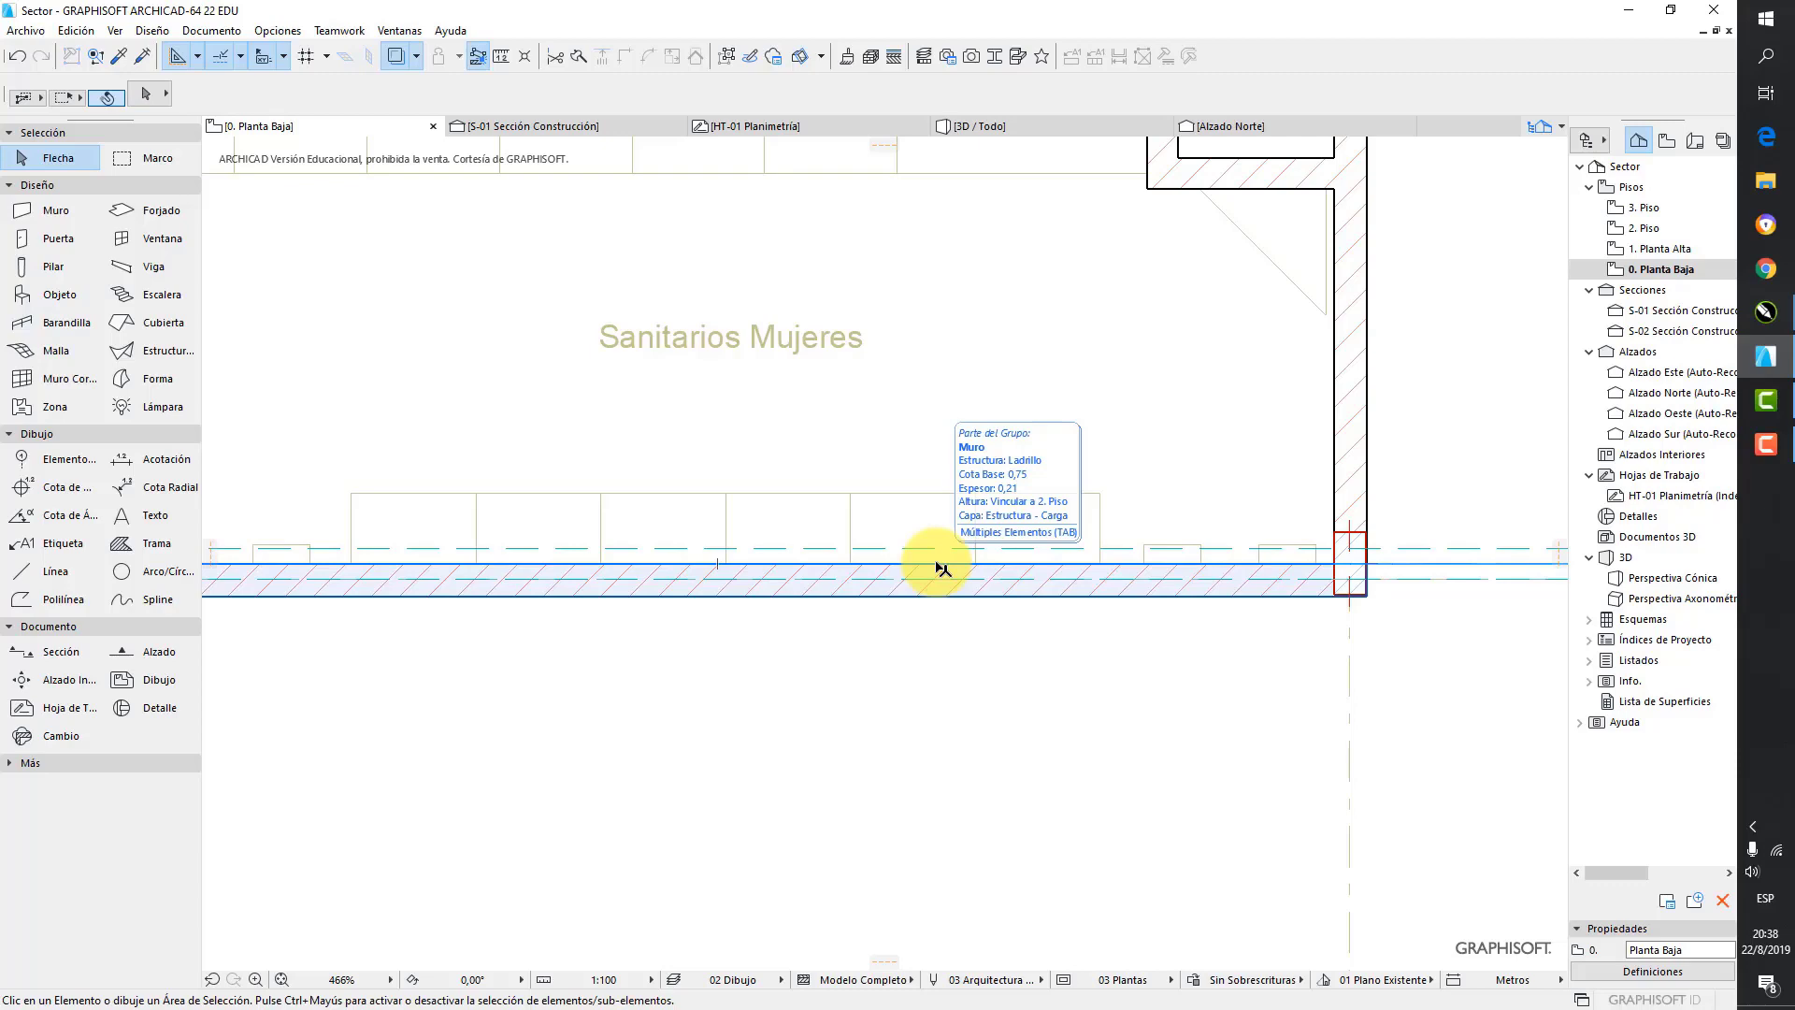
{"action": "left_click", "coordinate": [937, 563]}
{"action": "key", "text": "Escape"}
- At the central stair core on Planta Baja, set the default wall's building material to Hormigón - Estructural
{"action": "scroll", "coordinate": [883, 608], "scroll_direction": "down", "scroll_amount": 1}
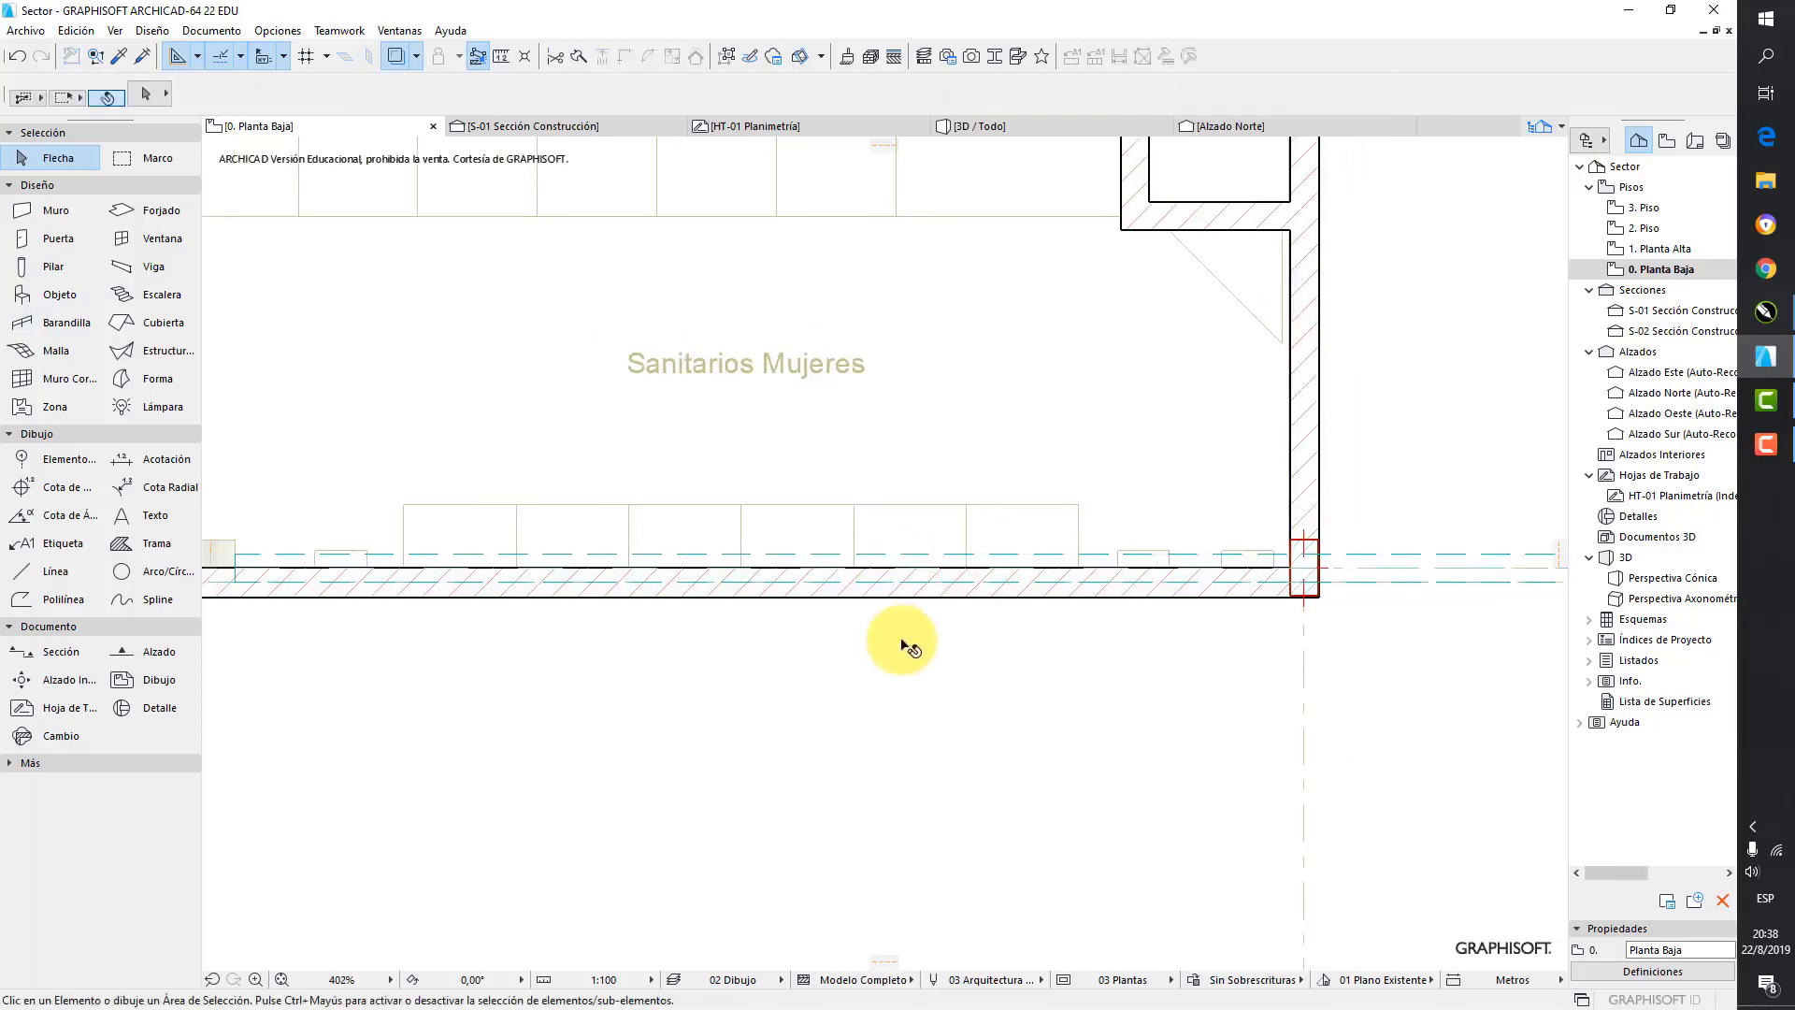
{"action": "scroll", "coordinate": [908, 643], "scroll_direction": "down", "scroll_amount": 12}
{"action": "scroll", "coordinate": [1090, 589], "scroll_direction": "up", "scroll_amount": 5}
{"action": "middle_click_drag", "start_coordinate": [1393, 733], "coordinate": [1253, 628]}
{"action": "scroll", "coordinate": [1131, 647], "scroll_direction": "up", "scroll_amount": 3}
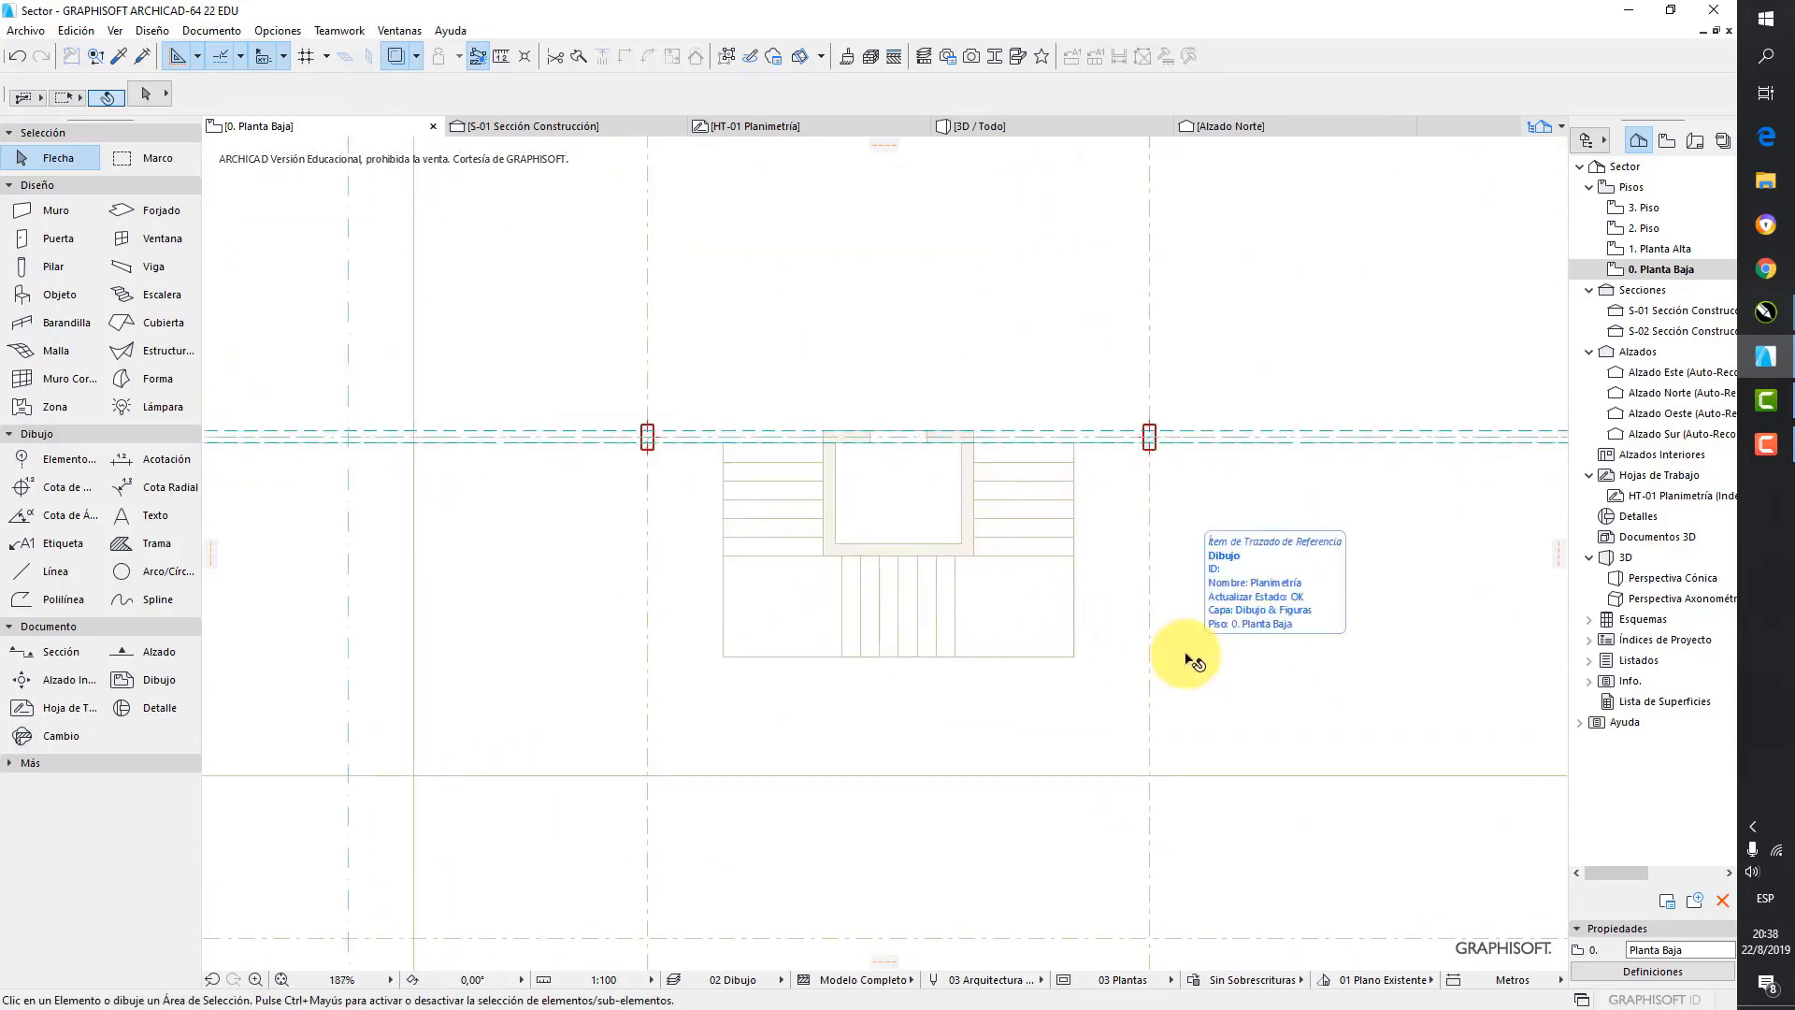
{"action": "double_click", "coordinate": [41, 212]}
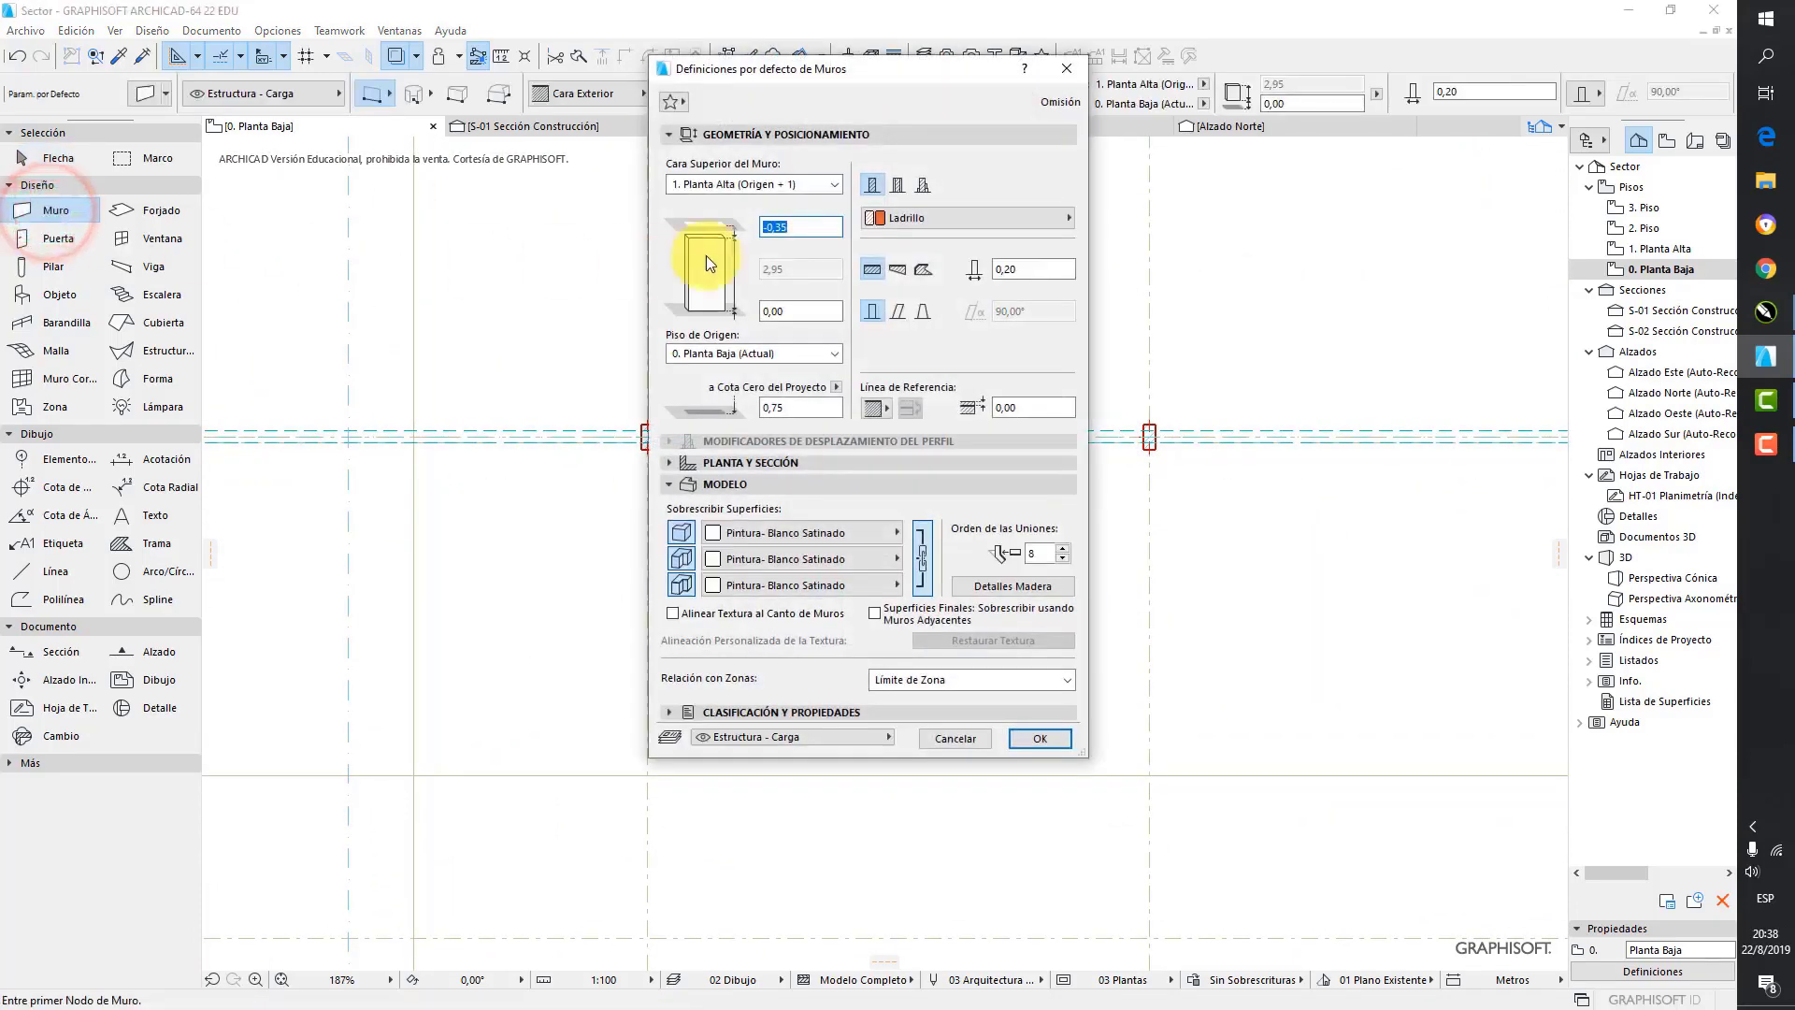
{"action": "left_click", "coordinate": [935, 217]}
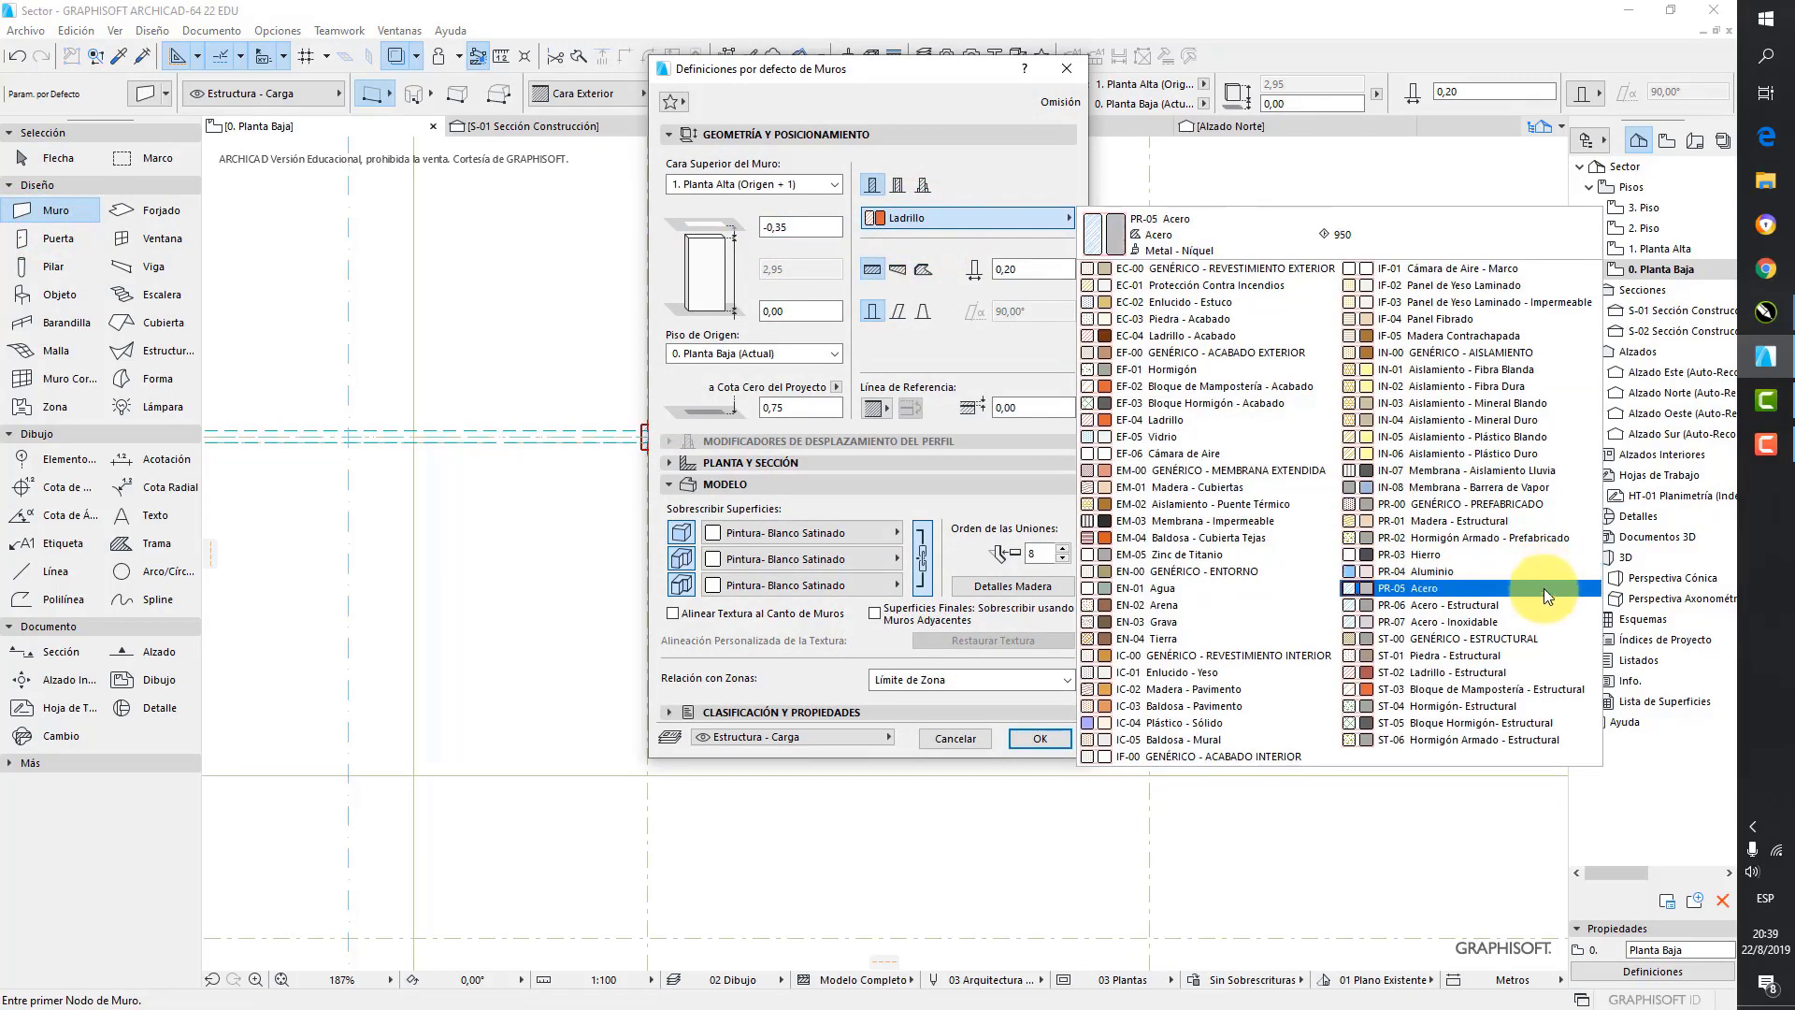
{"action": "left_click", "coordinate": [1487, 705]}
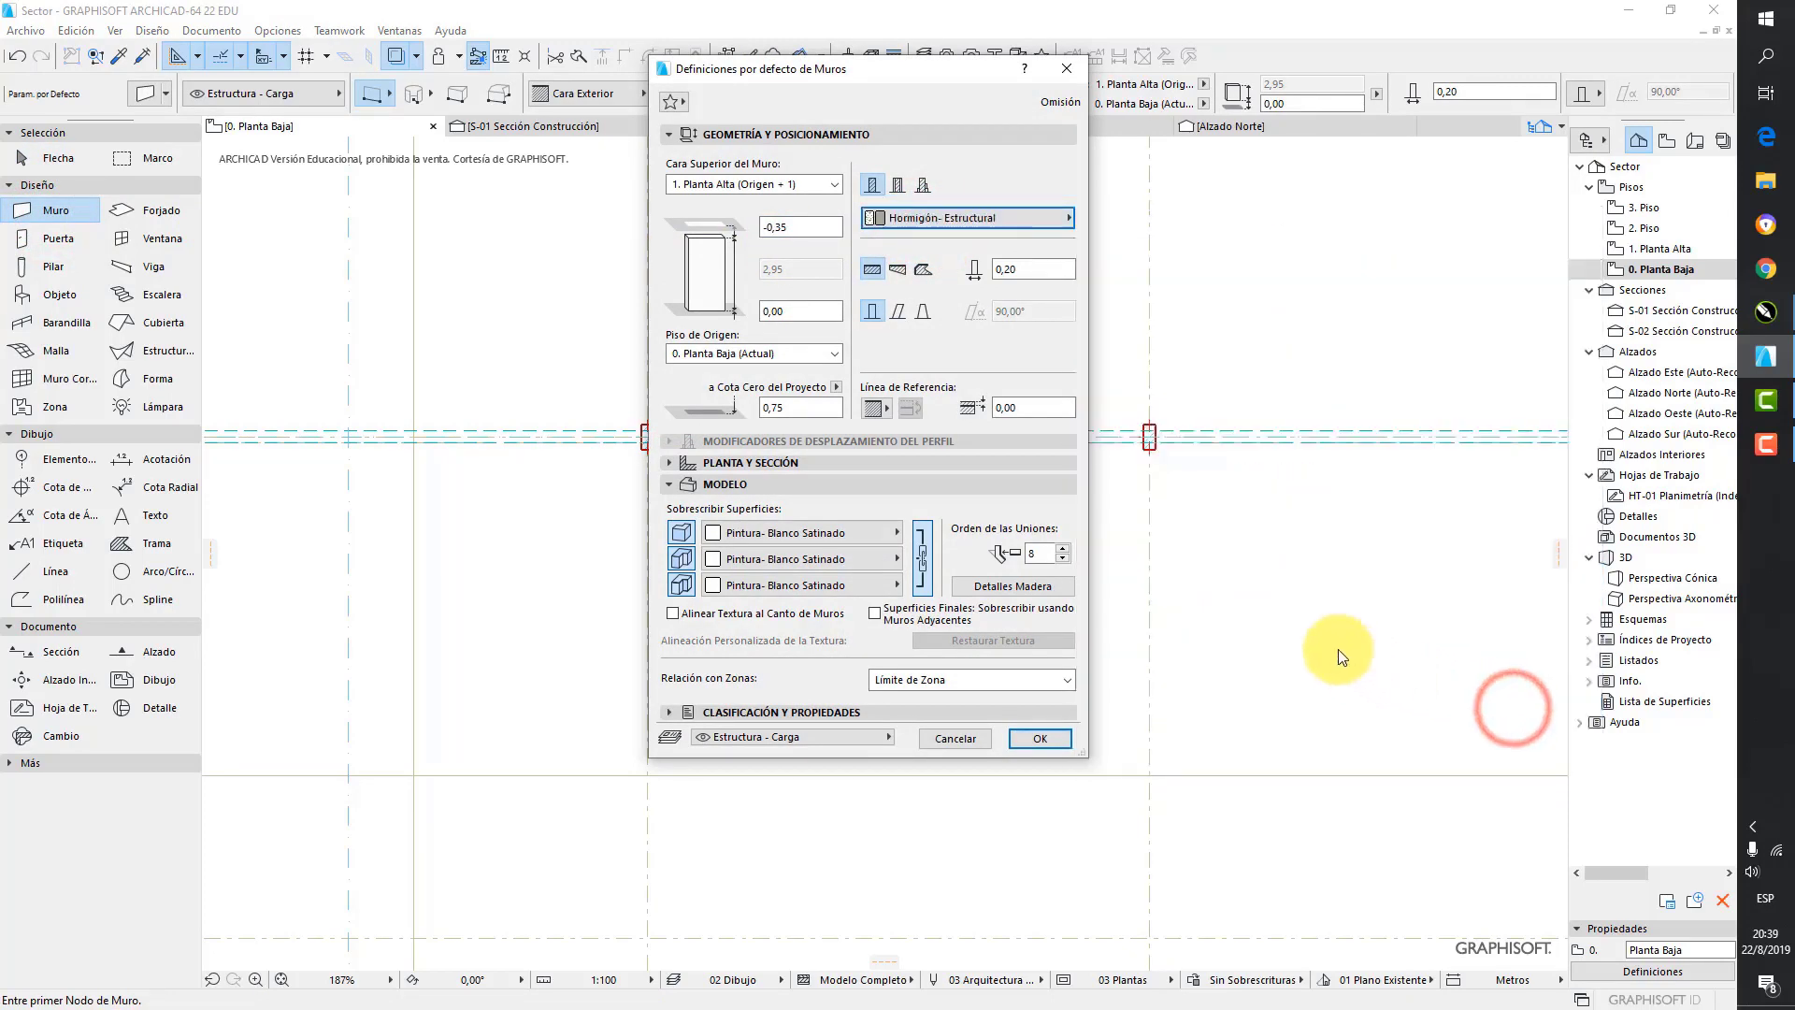
{"action": "left_click", "coordinate": [1033, 270]}
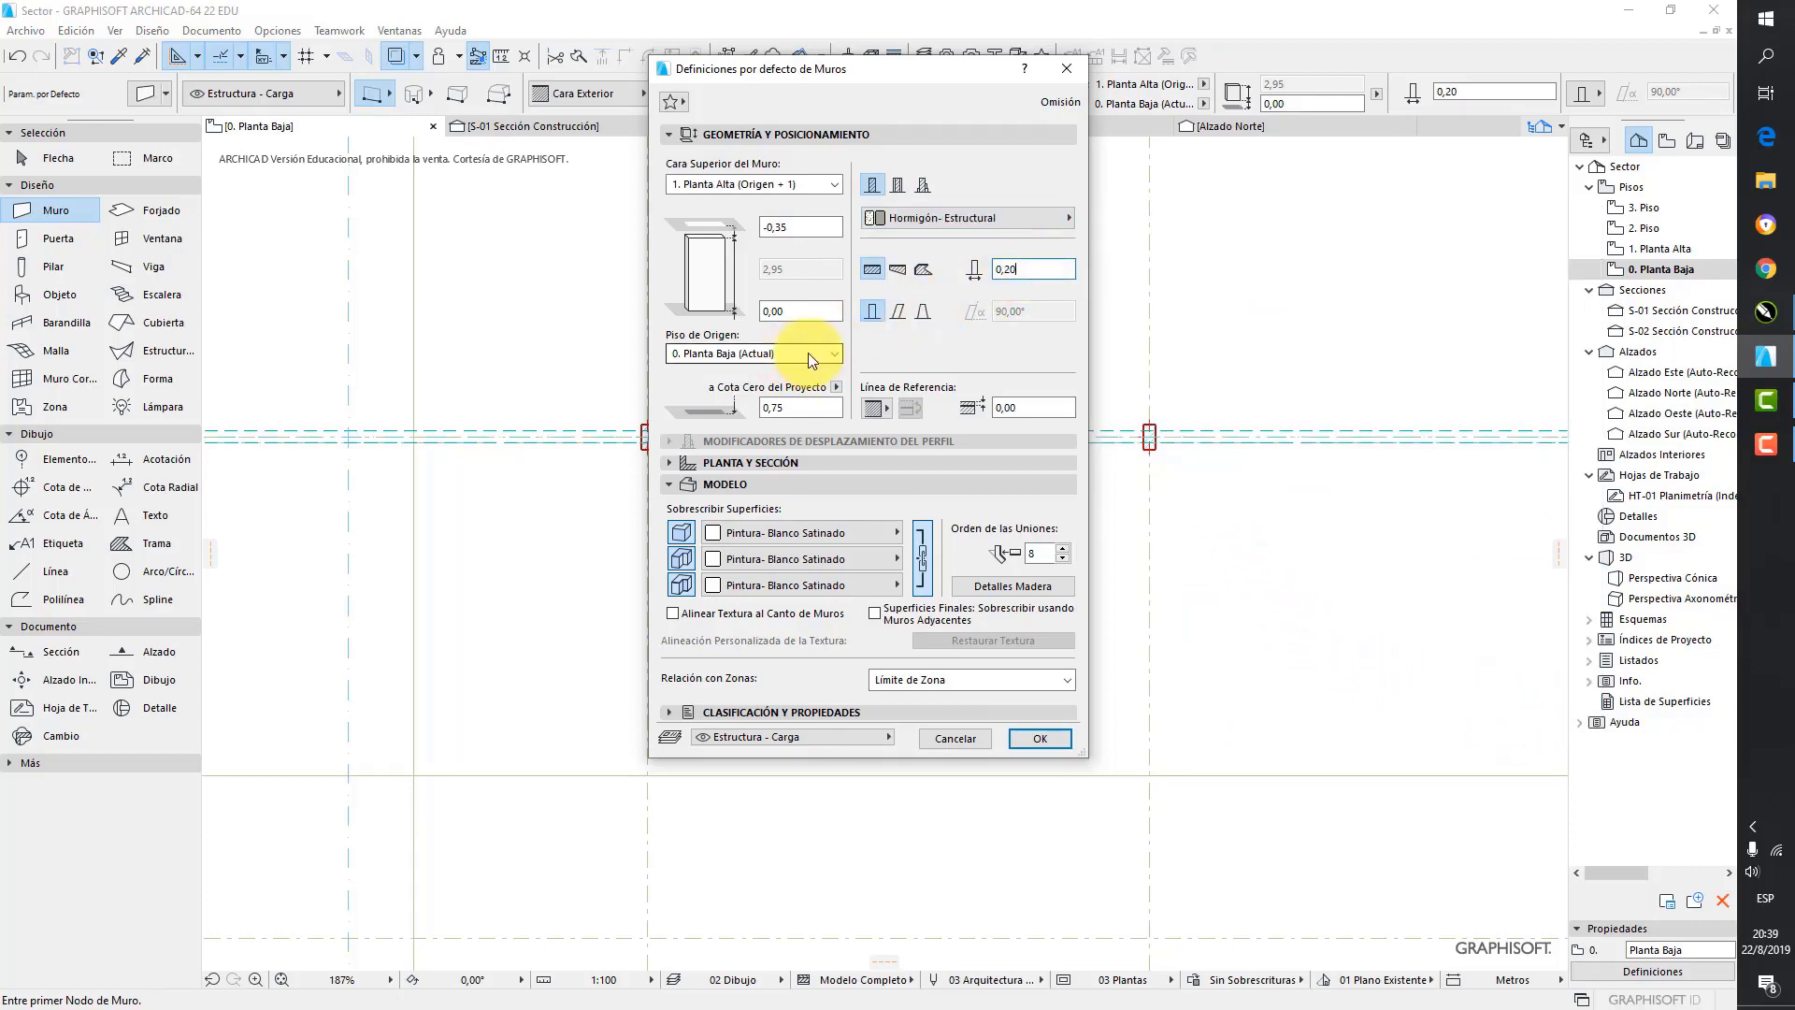
- Link the default wall's top to 2. Piso (Origen + 2) with a top offset of 1,00 m
{"action": "left_click", "coordinate": [807, 184]}
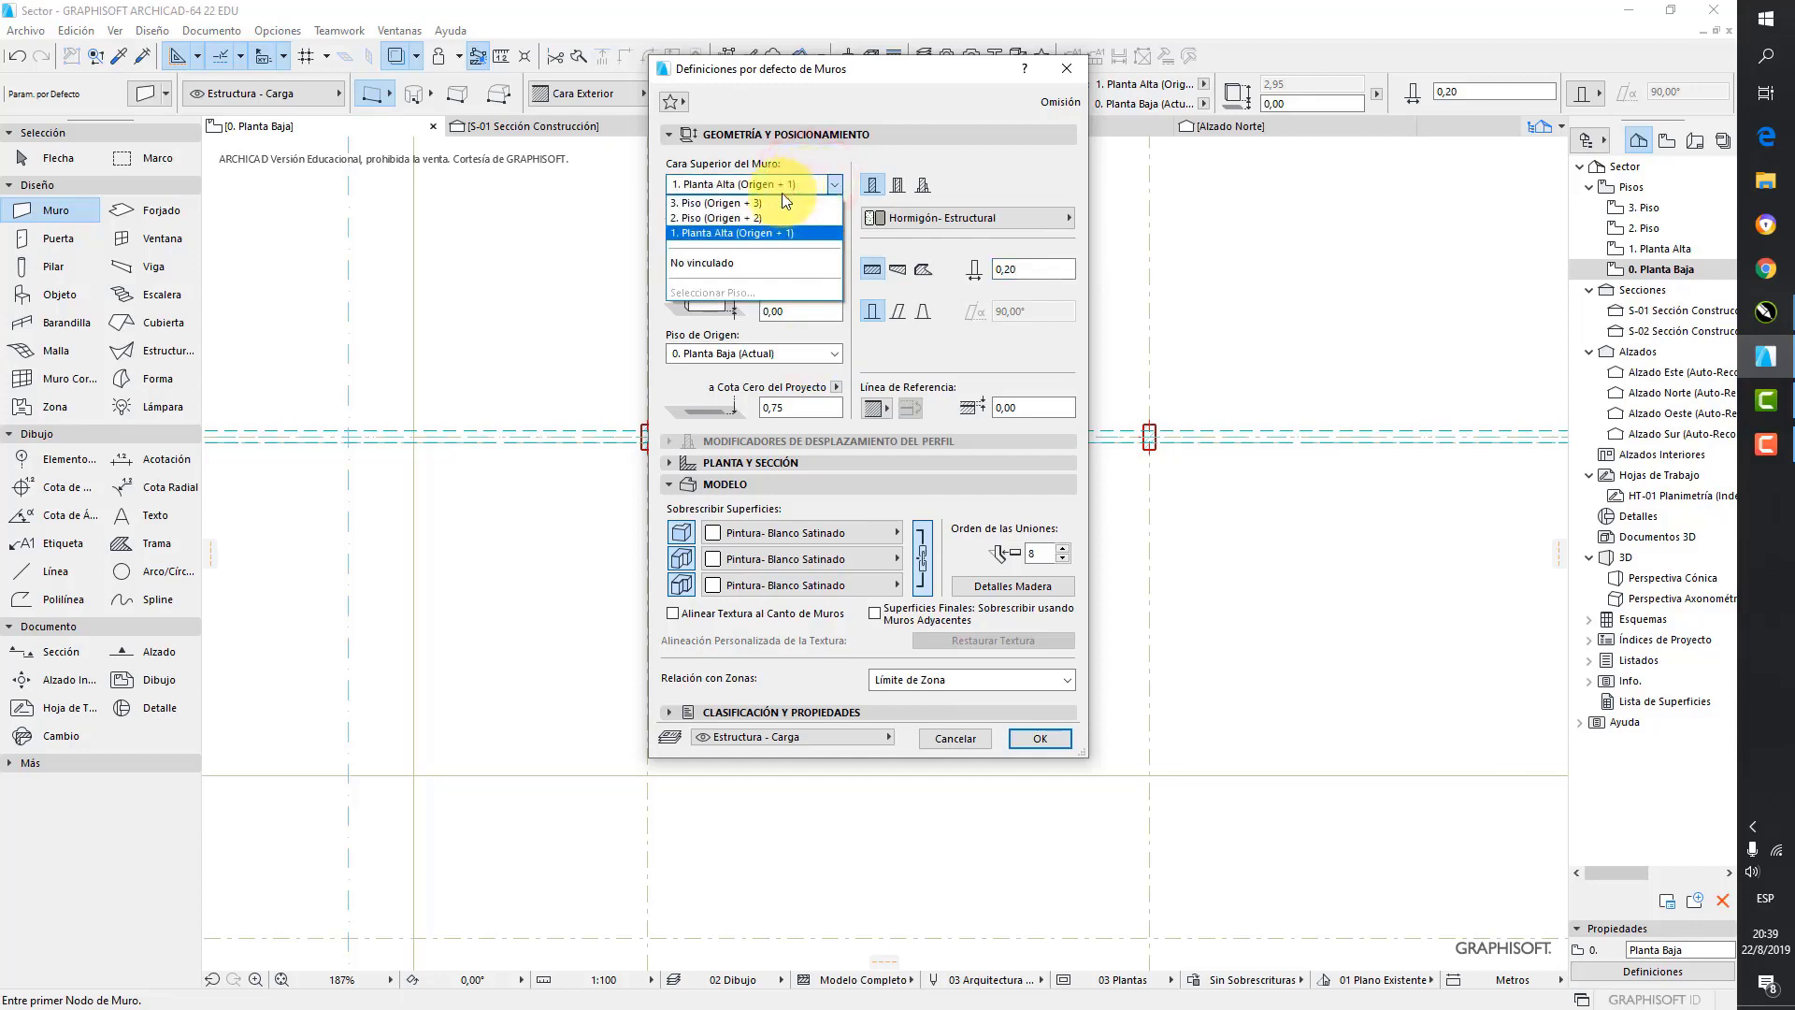
{"action": "left_click", "coordinate": [770, 217]}
{"action": "left_click", "coordinate": [795, 226]}
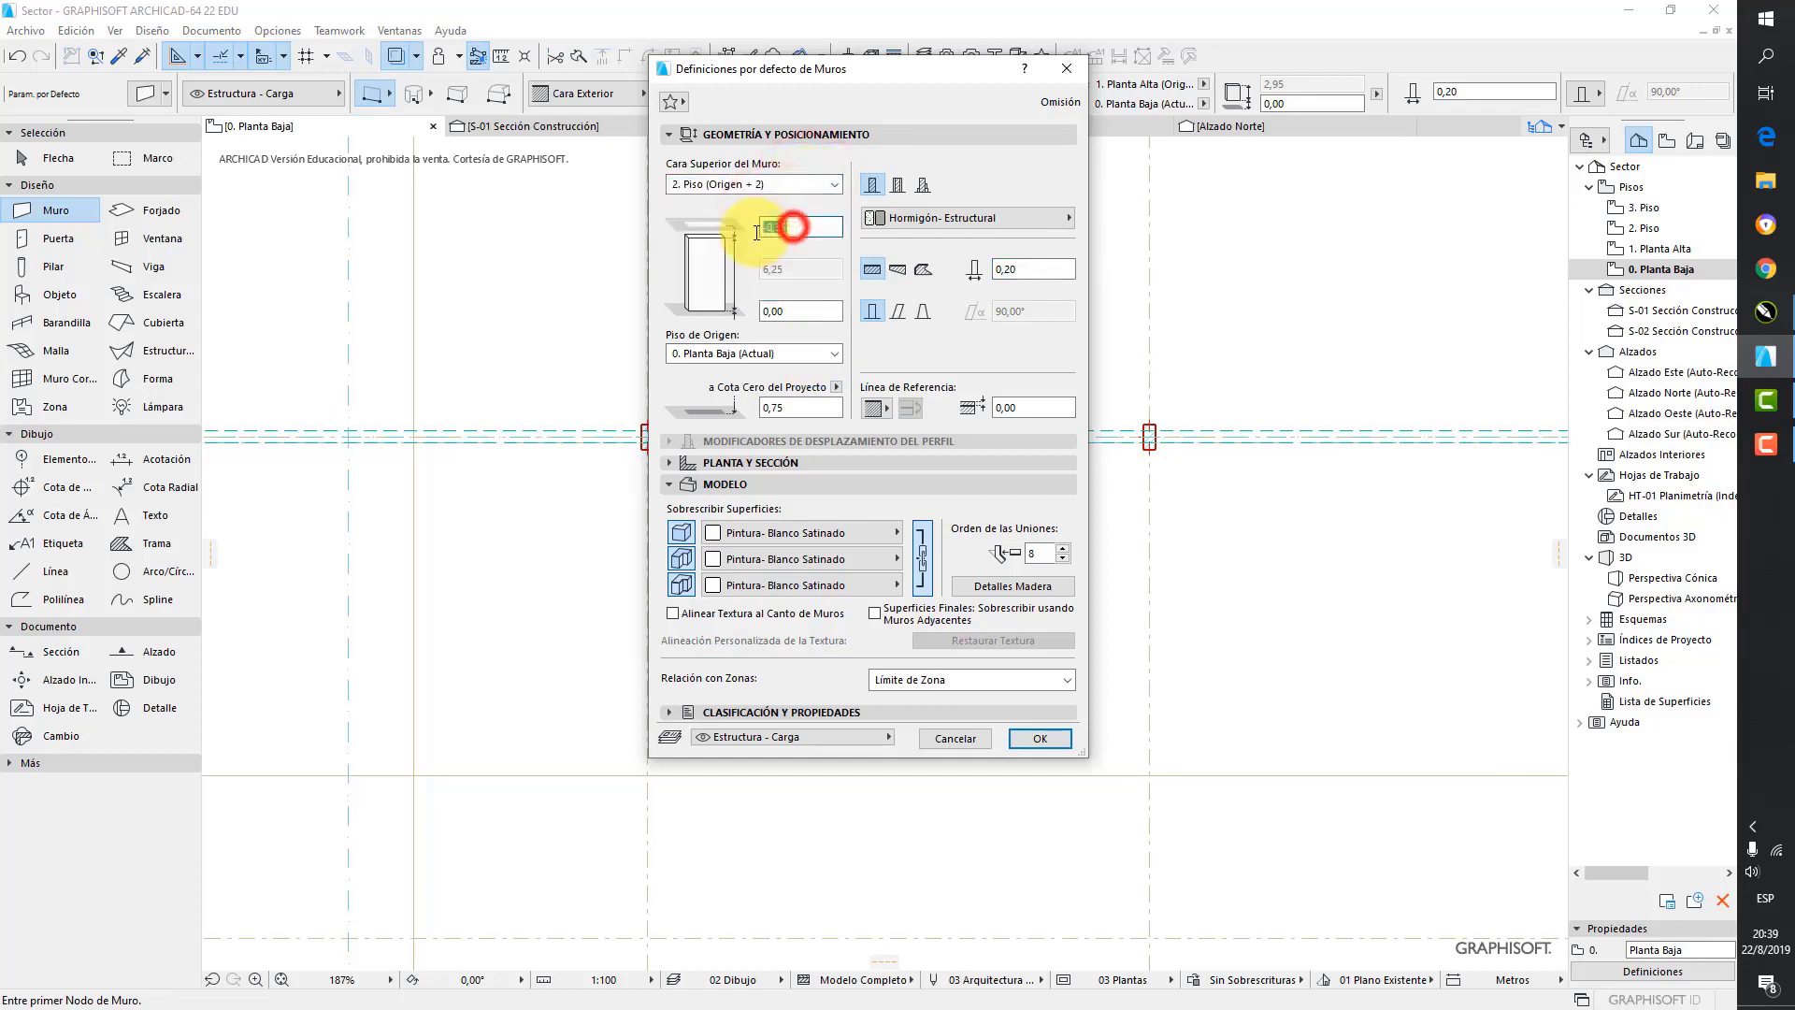
{"action": "type", "text": "1"}
{"action": "left_click", "coordinate": [801, 311]}
- Turn off all three surface overrides in the default wall settings and accept the settings
{"action": "left_click", "coordinate": [681, 531]}
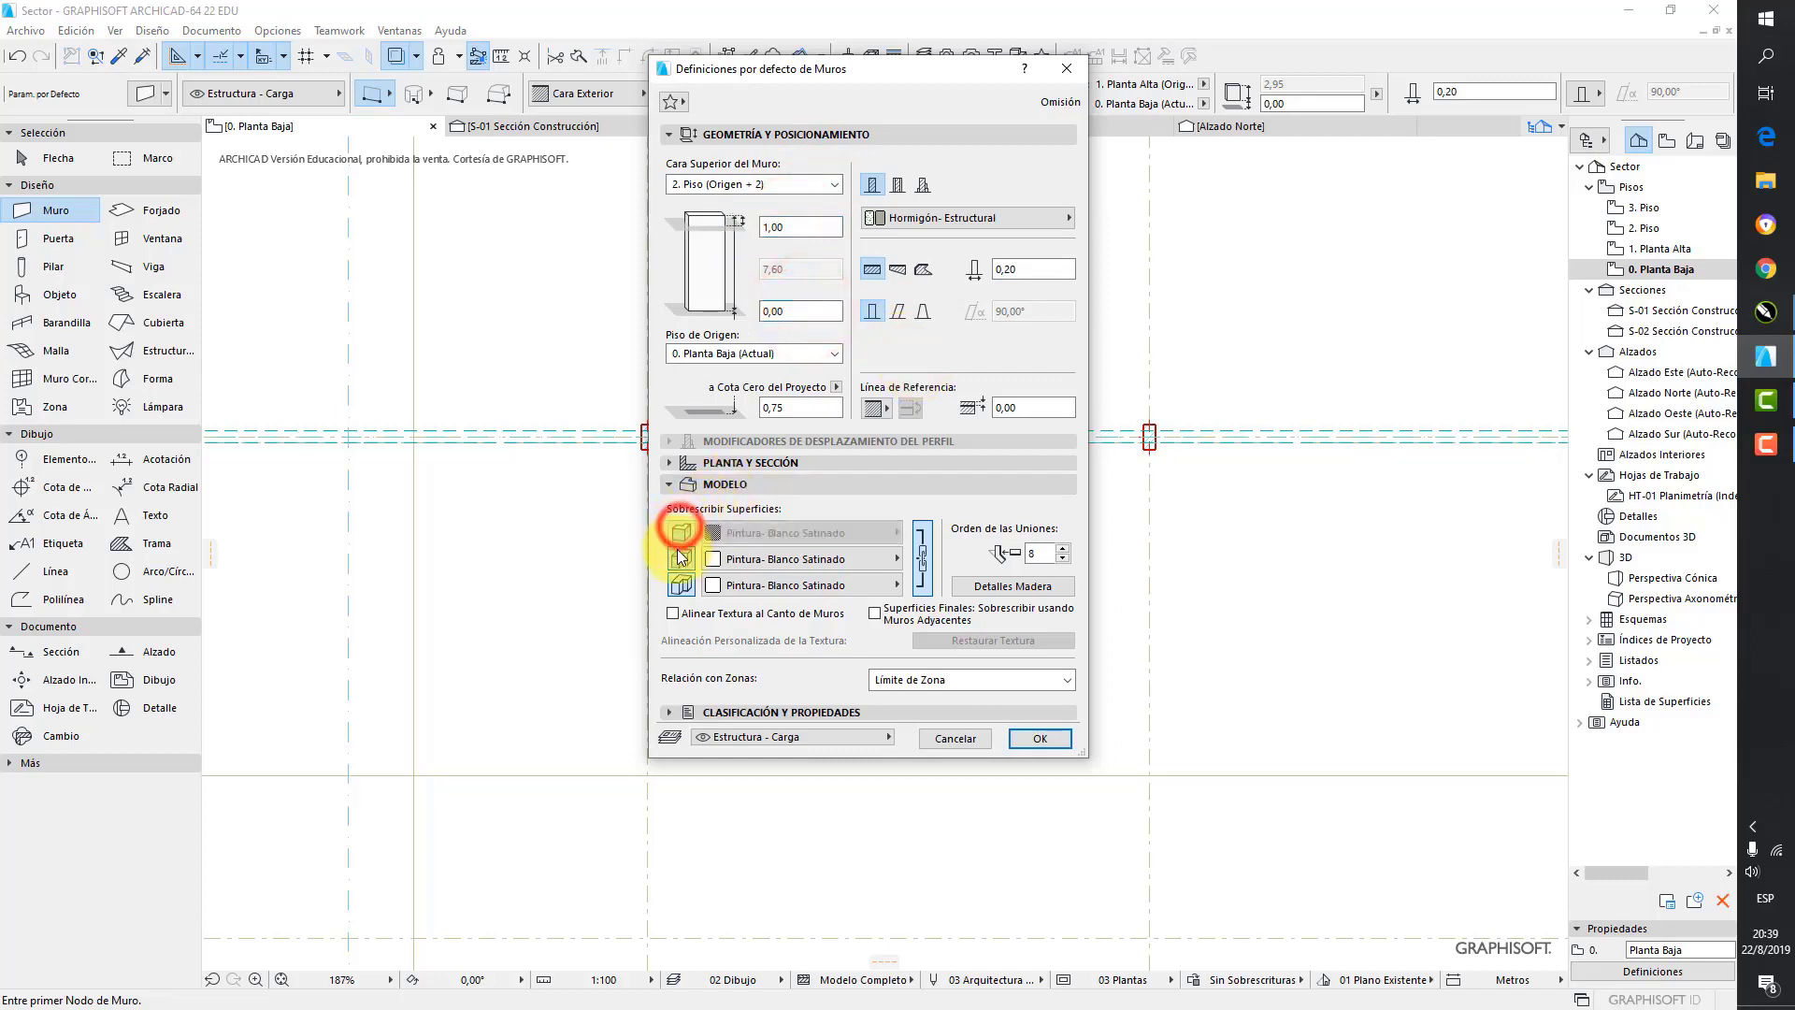
{"action": "left_click", "coordinate": [680, 558]}
{"action": "left_click", "coordinate": [680, 585]}
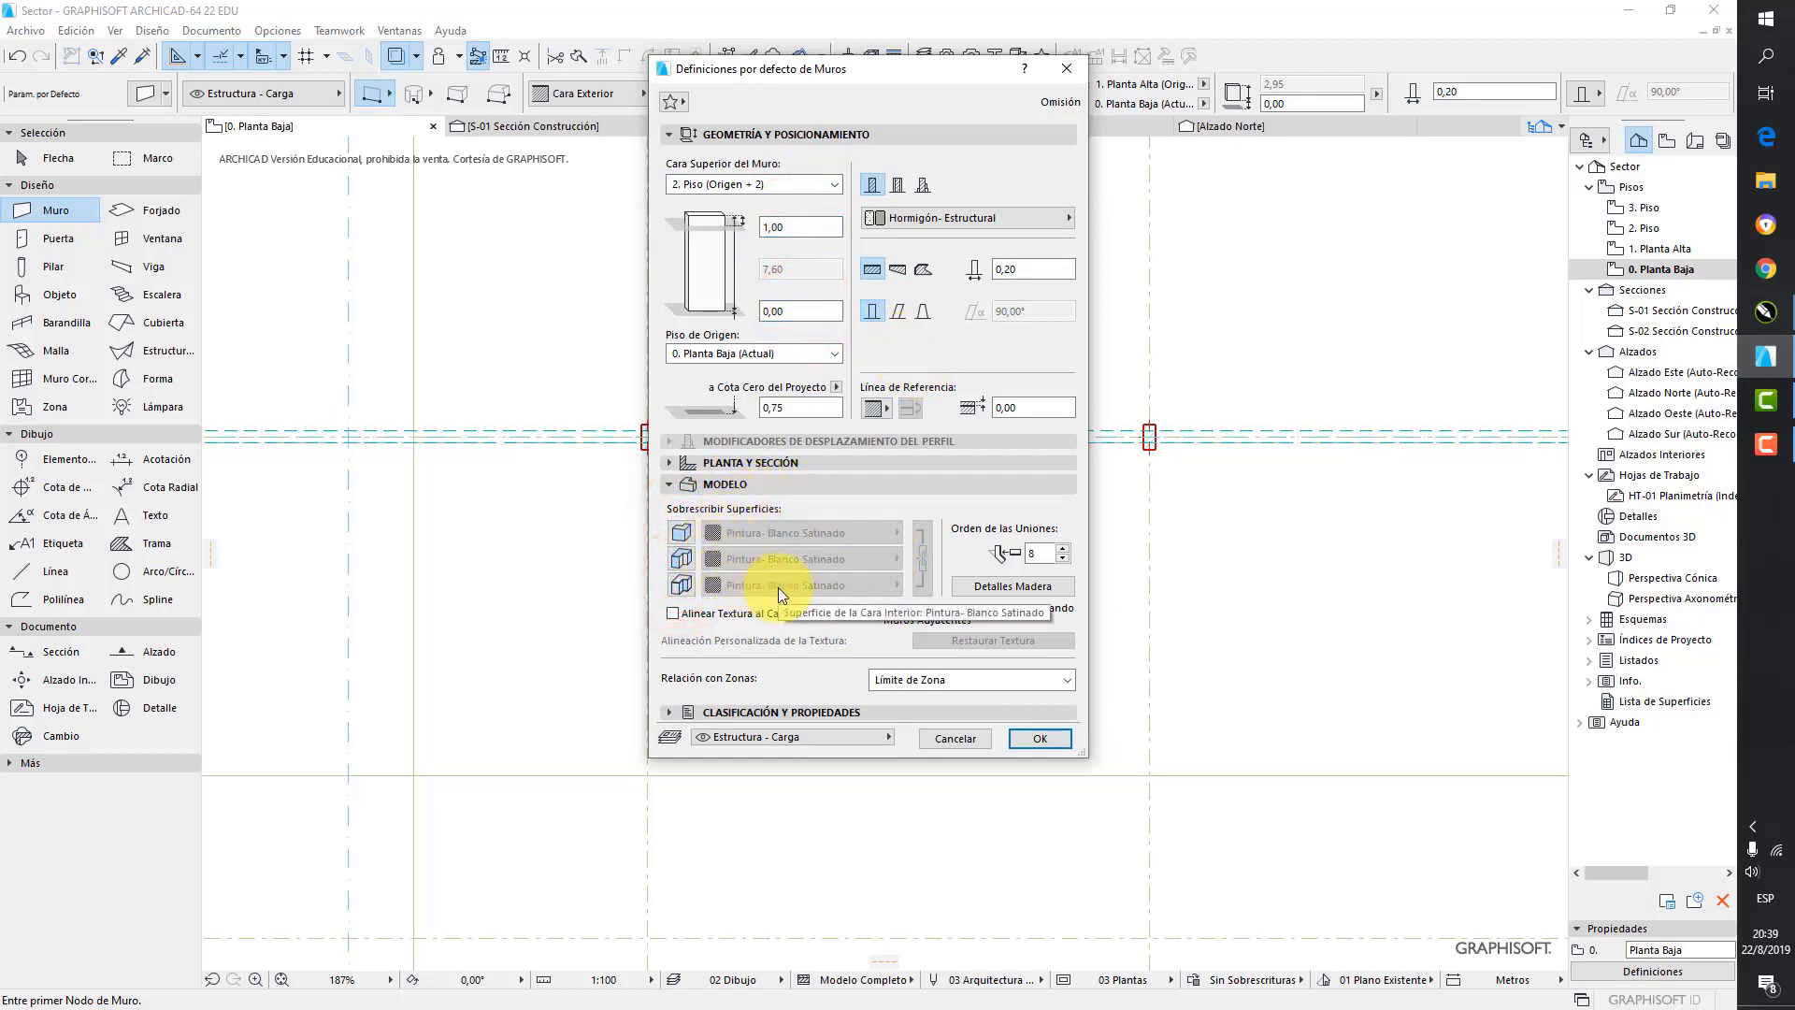
{"action": "left_click", "coordinate": [1046, 735]}
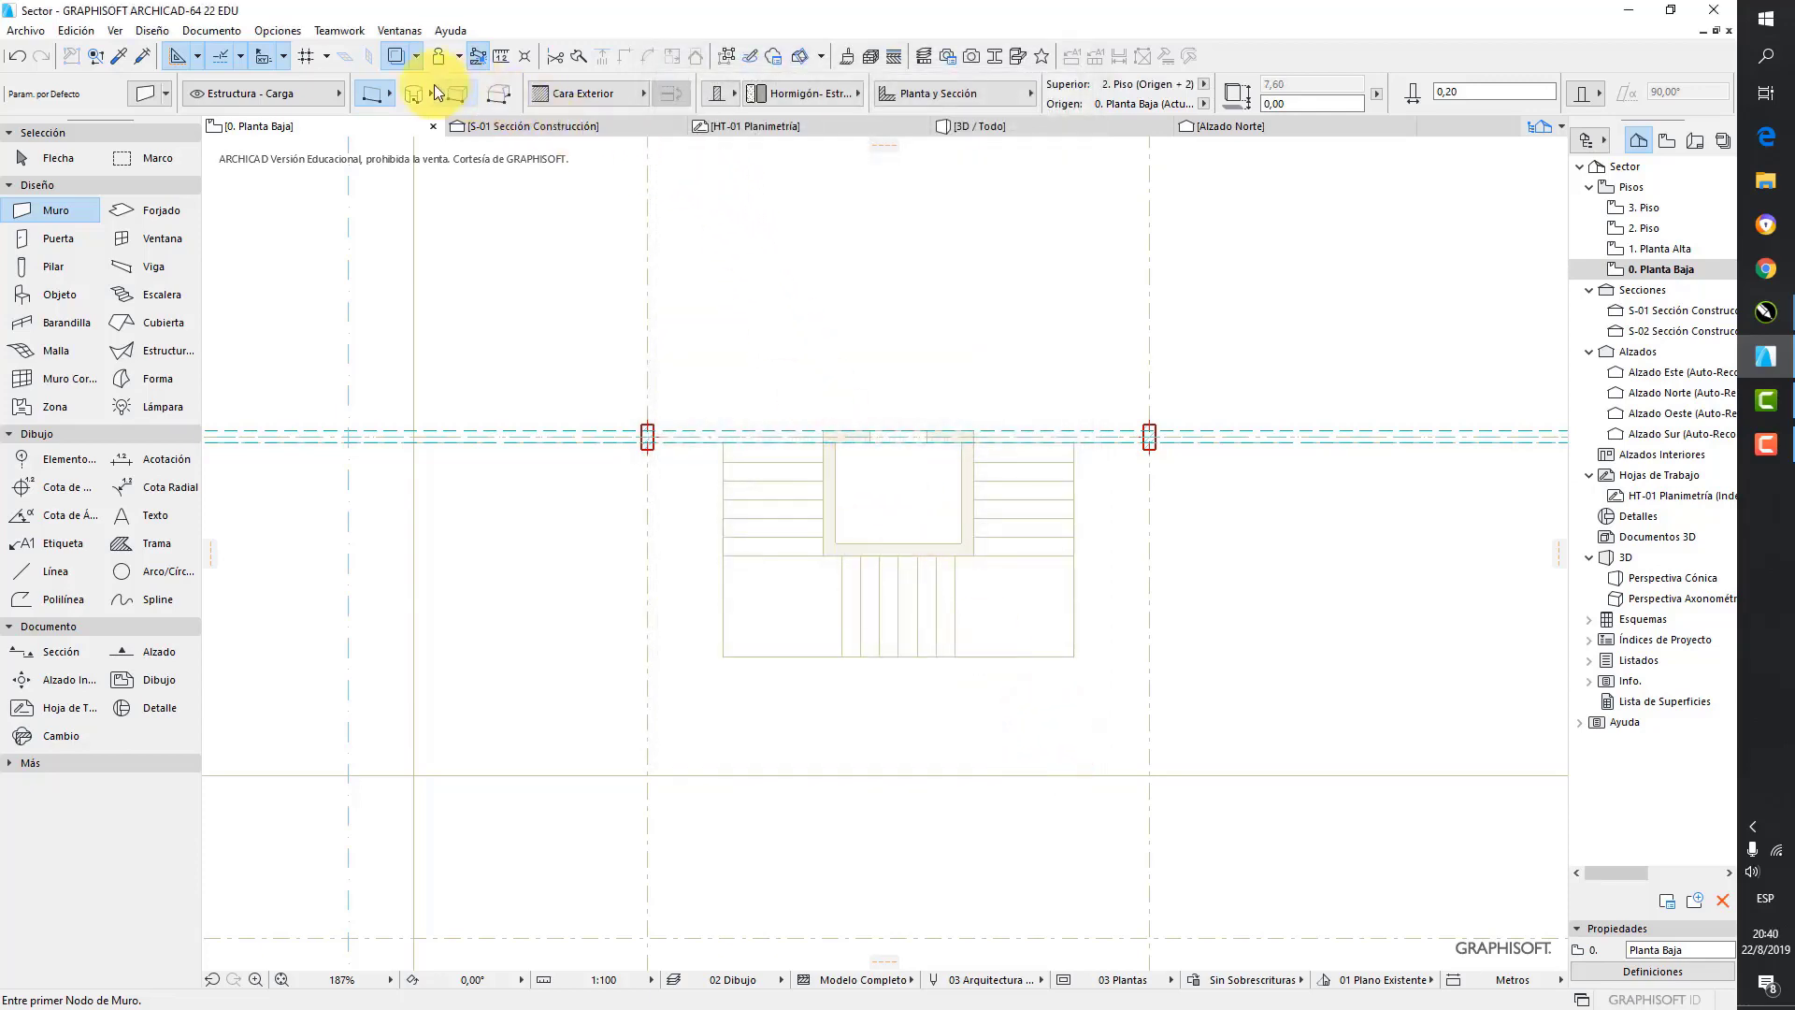
- Draw a rectangular wall along the stair core's inner outline, about 2,00 by 1,60 m, using the Cara Interior reference line with the thickness flipped outward
{"action": "left_click", "coordinate": [390, 91]}
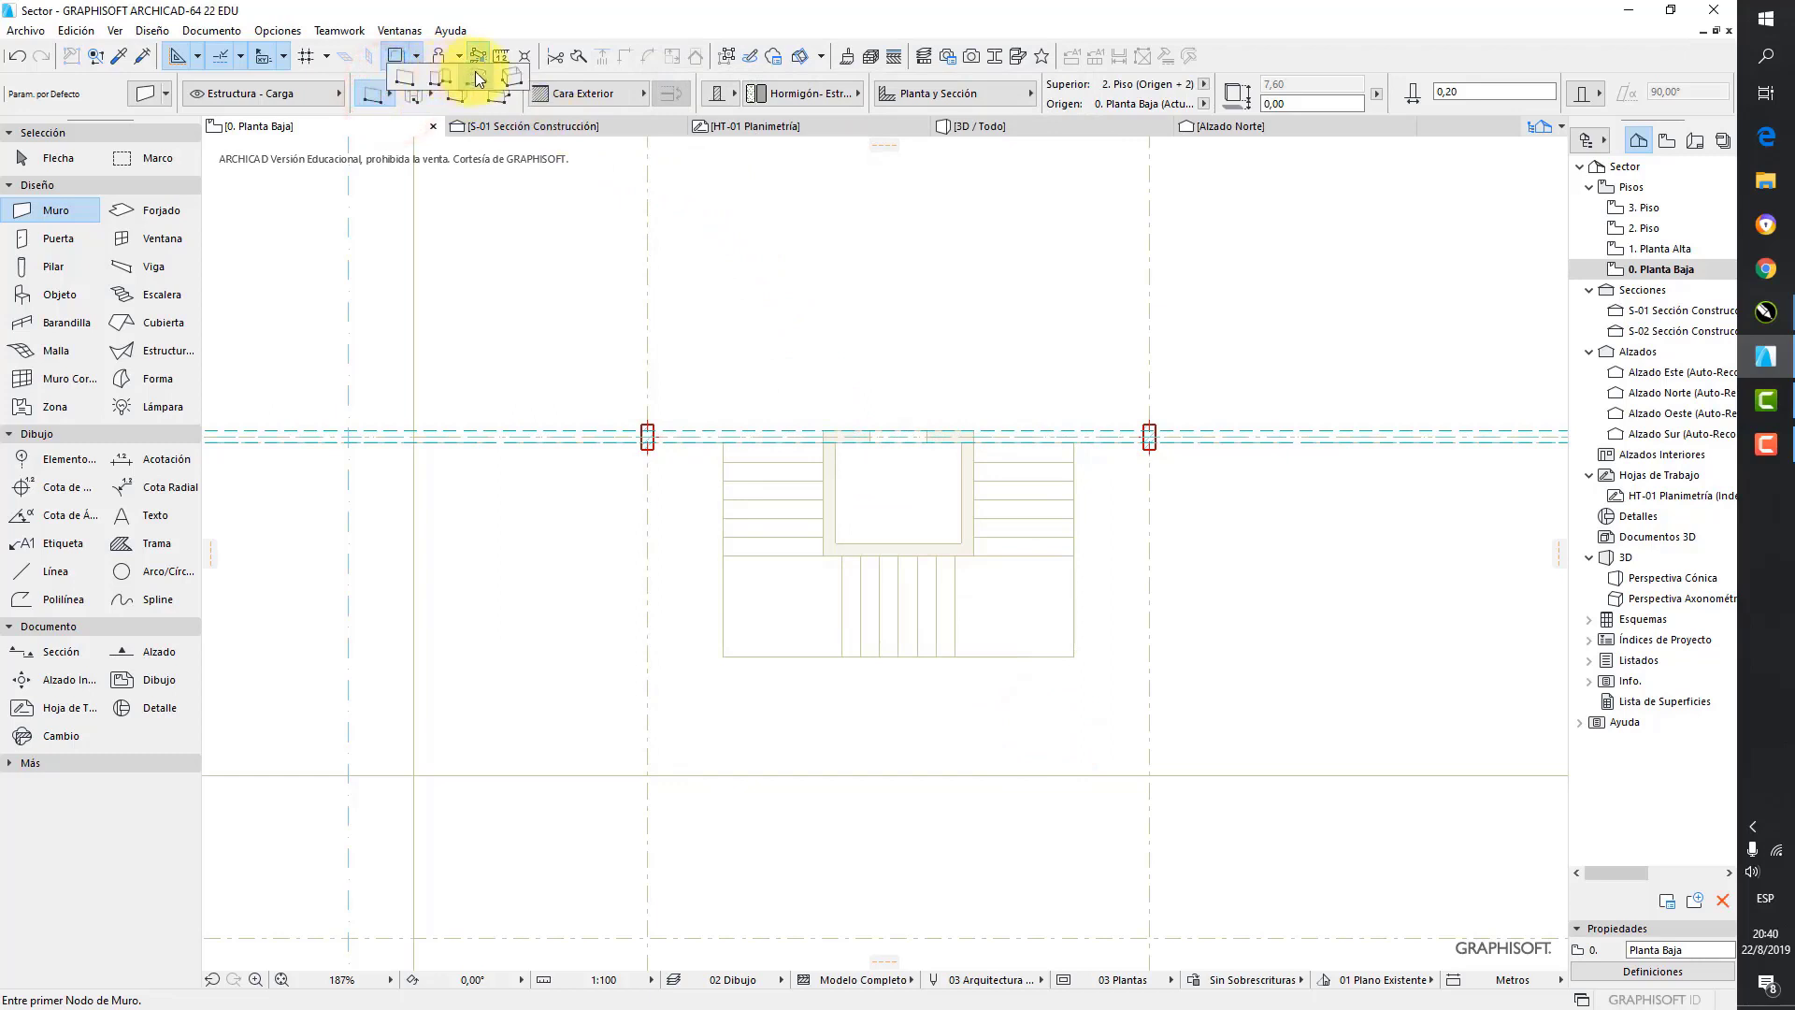
{"action": "left_click", "coordinate": [476, 73]}
{"action": "left_click", "coordinate": [641, 96]}
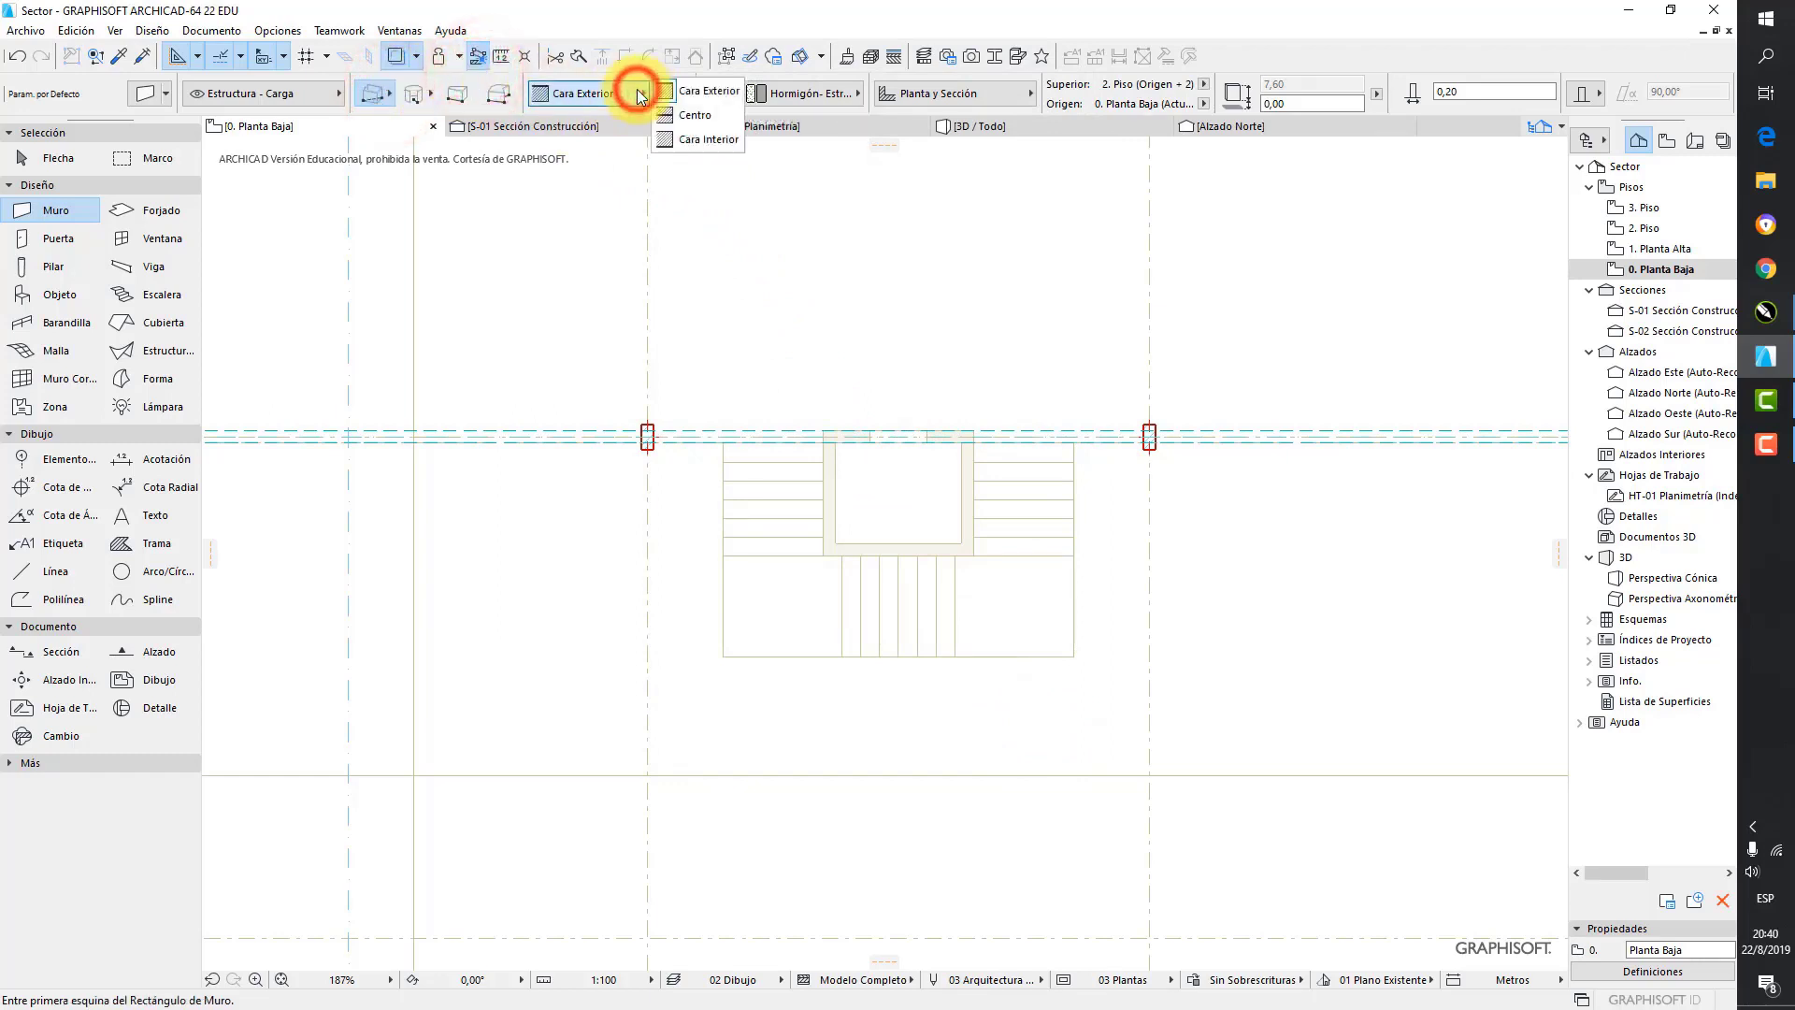
{"action": "left_click", "coordinate": [716, 144]}
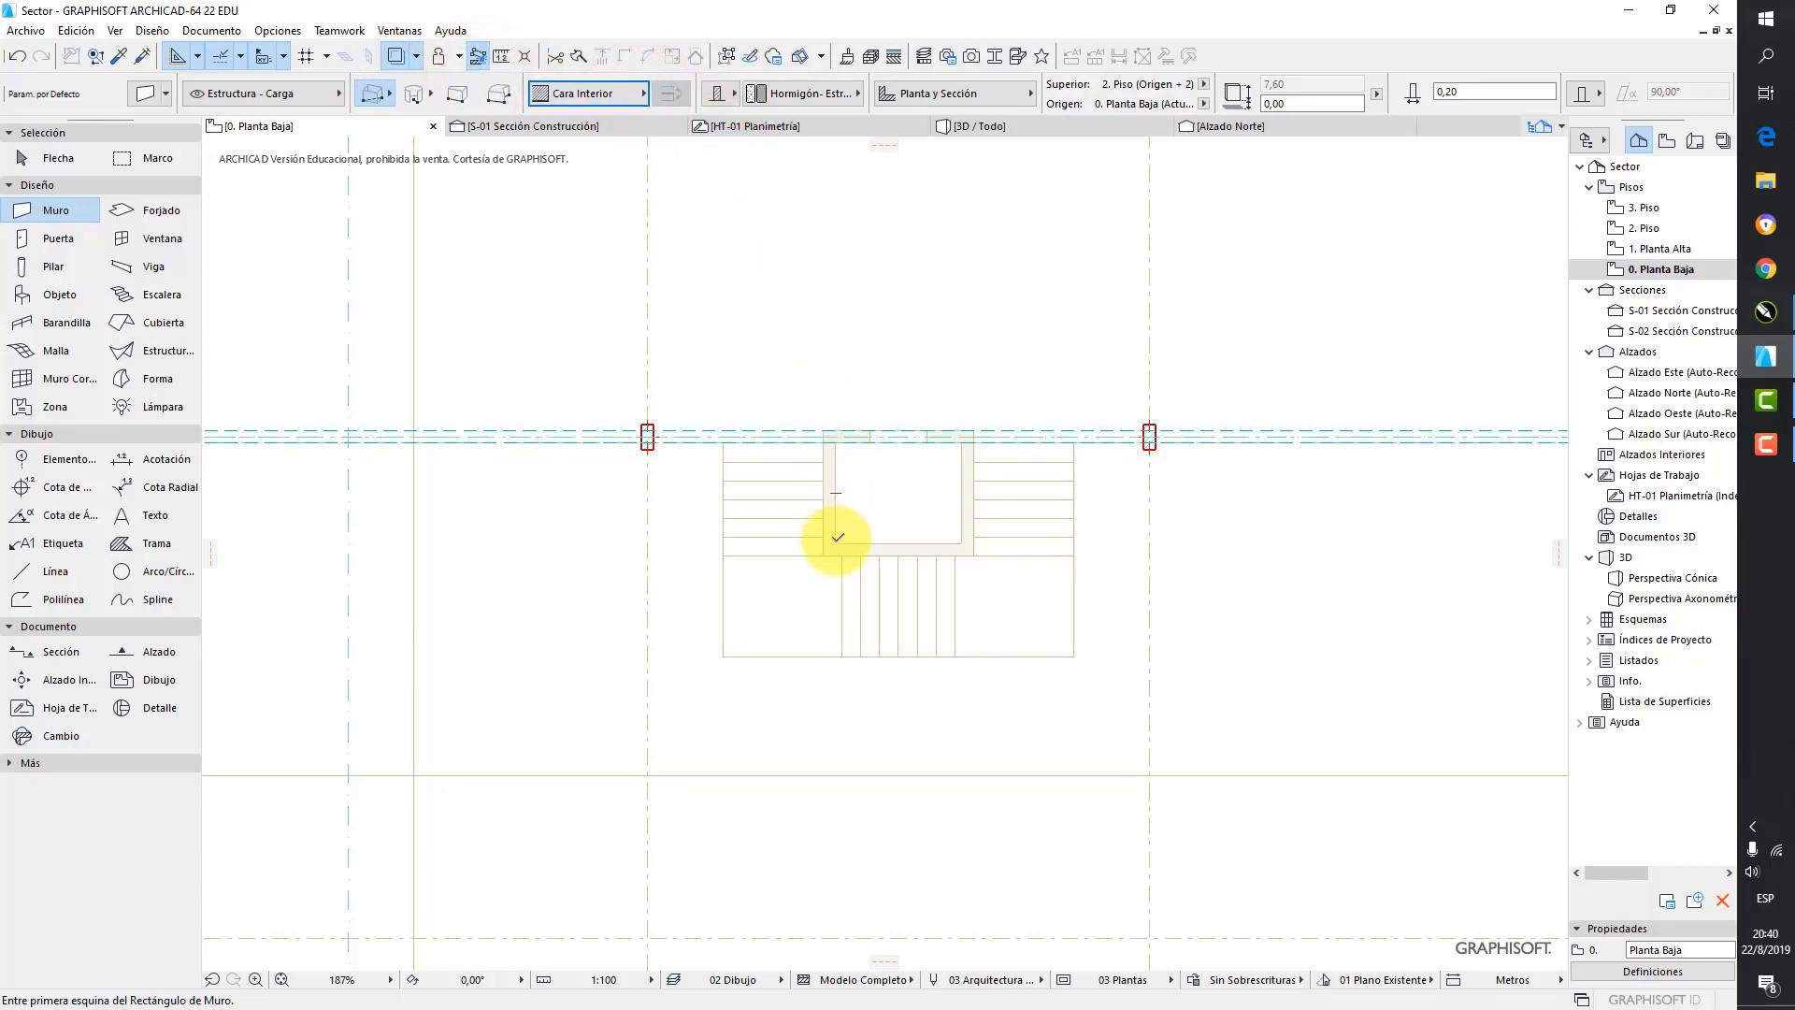
{"action": "left_click", "coordinate": [835, 542]}
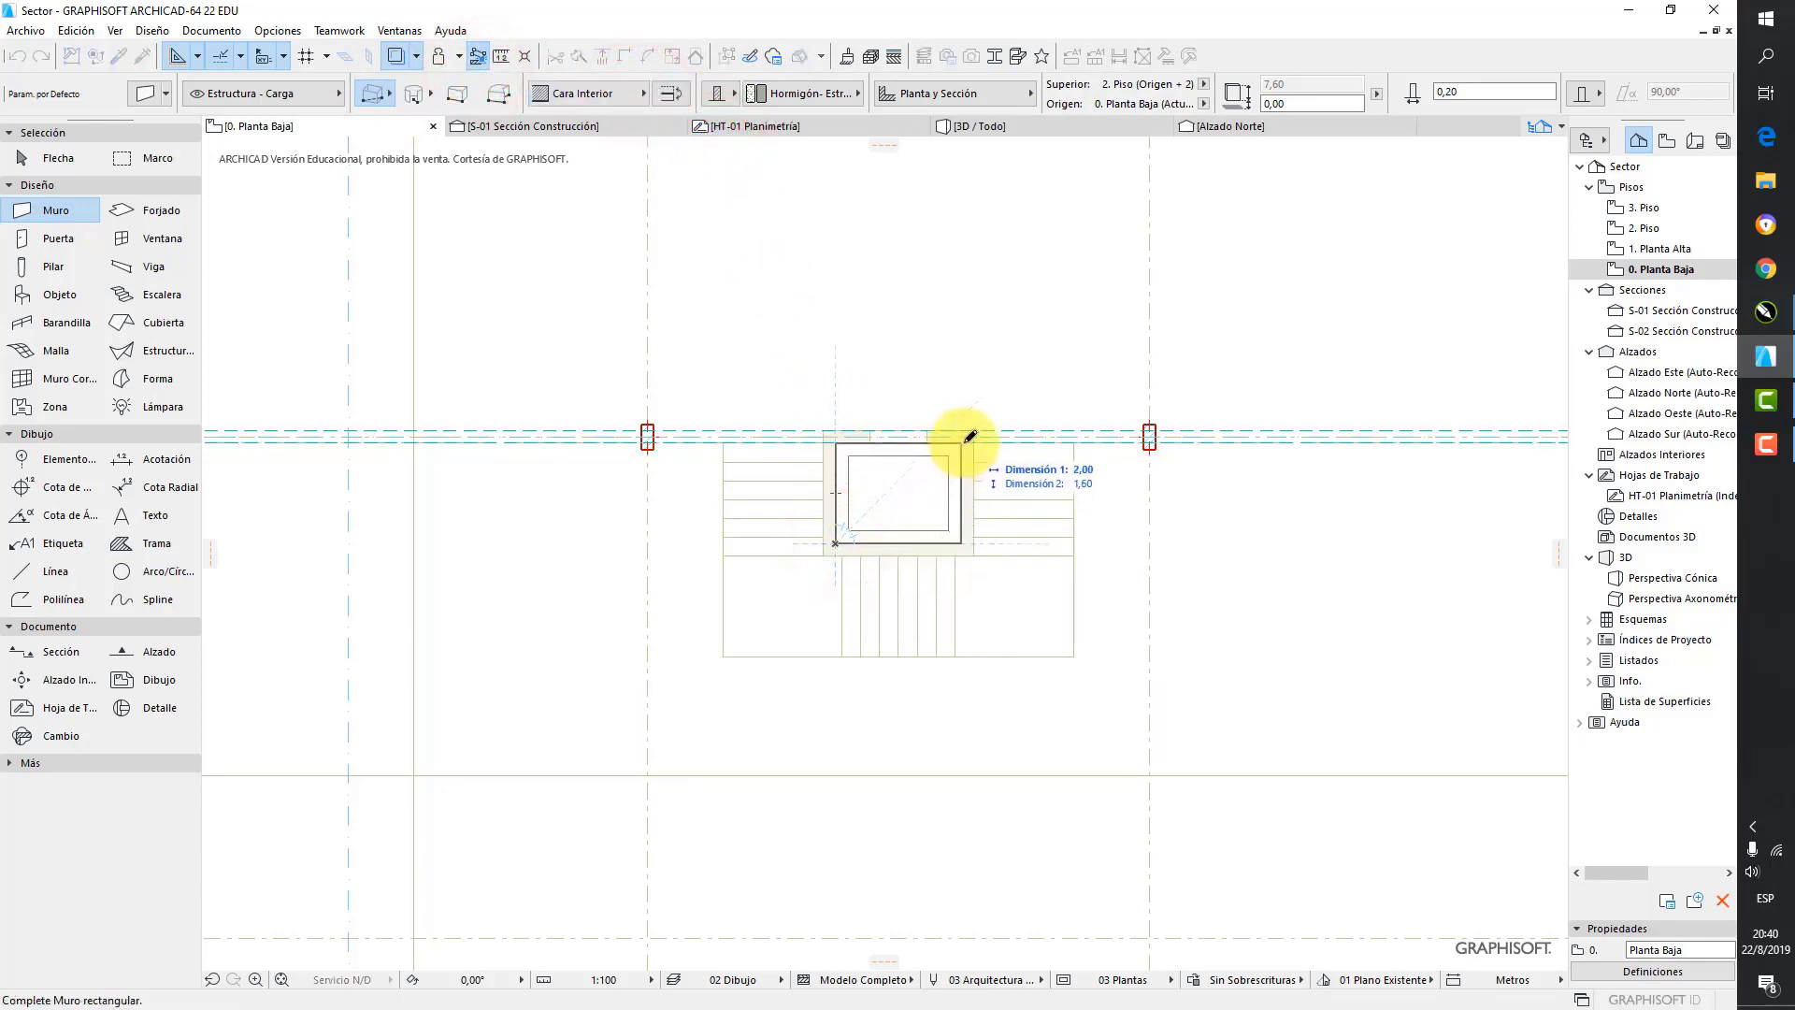
{"action": "left_click", "coordinate": [667, 91]}
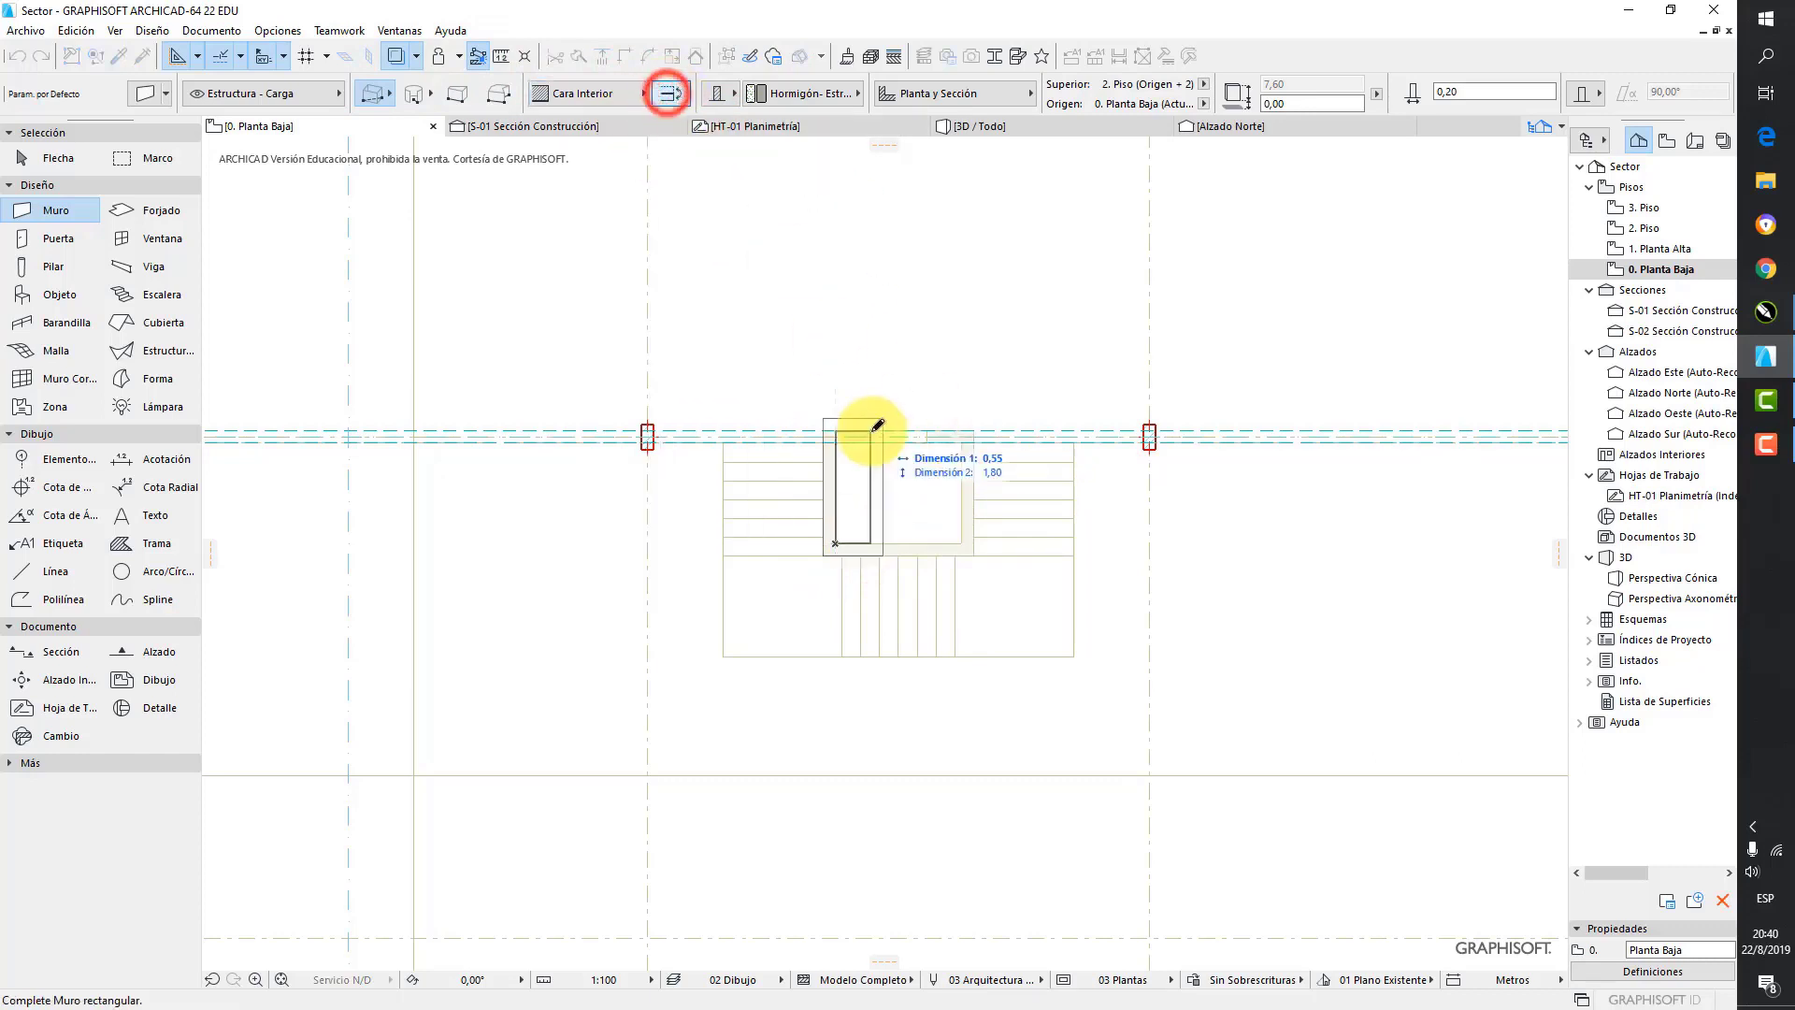
{"action": "left_click", "coordinate": [969, 436]}
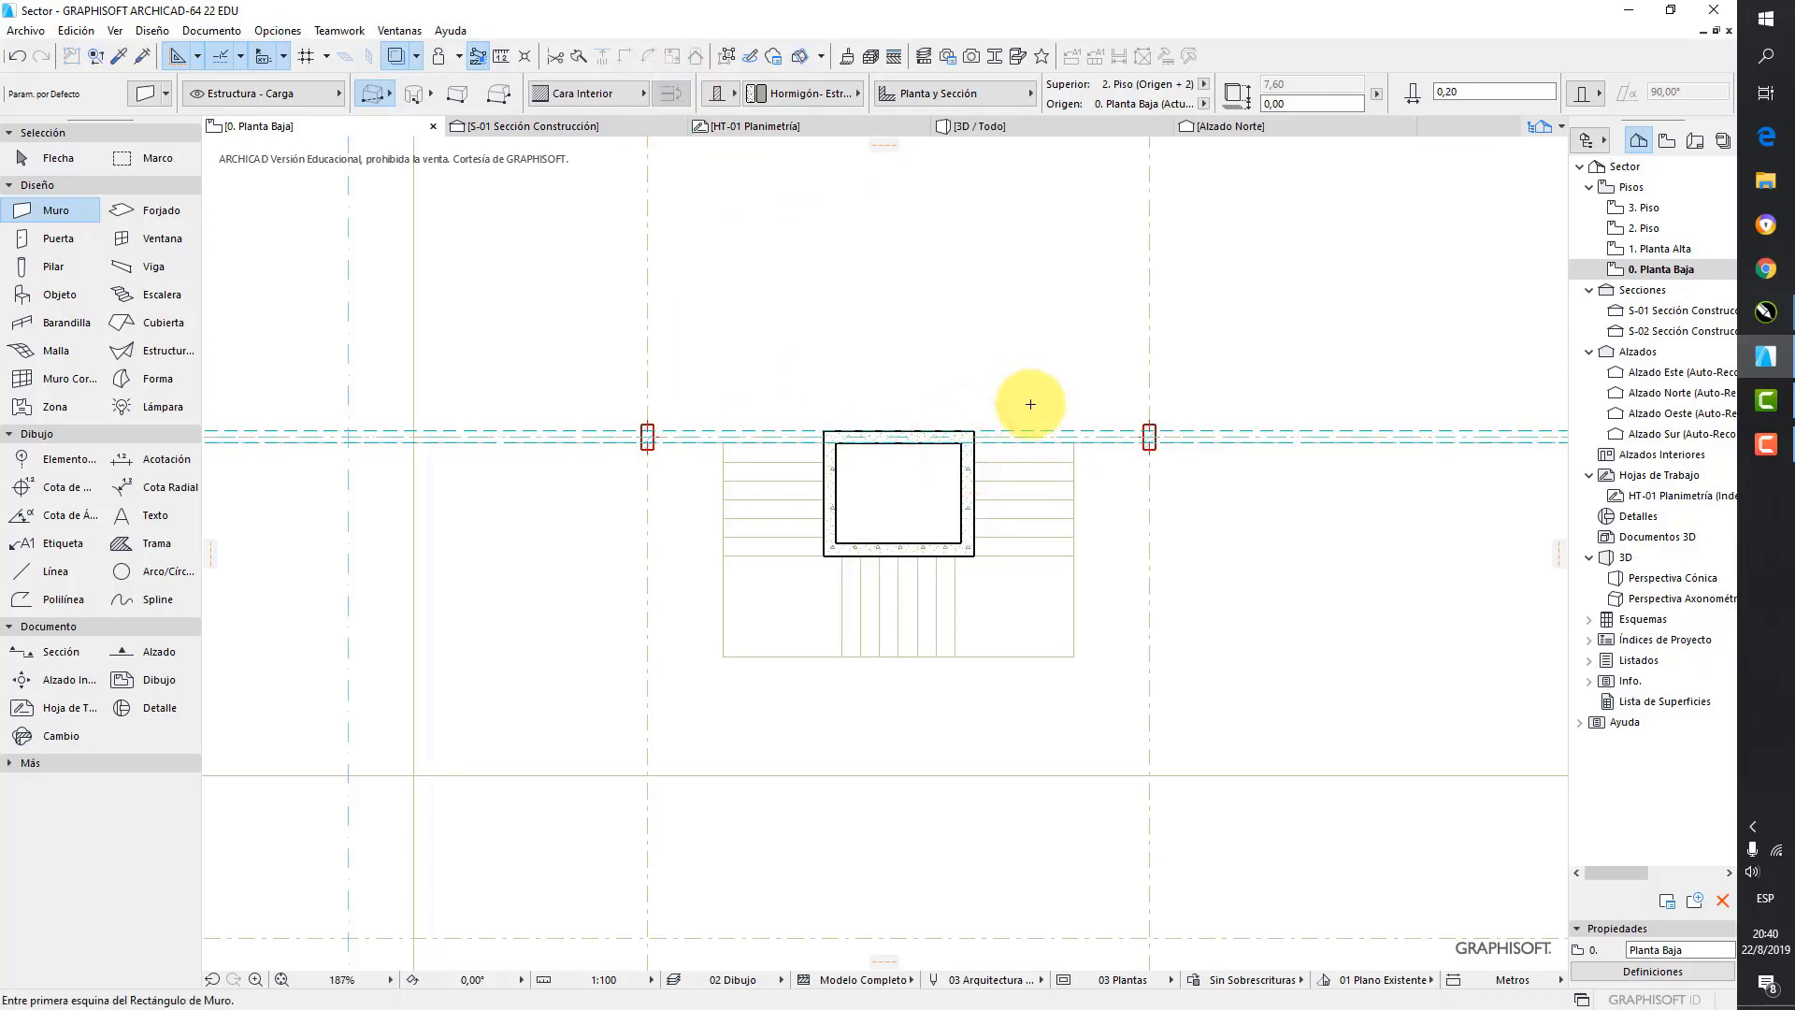
- Set the default slab thickness to 0,20 m while viewing the concrete core's open top in 3D
{"action": "left_click", "coordinate": [972, 125]}
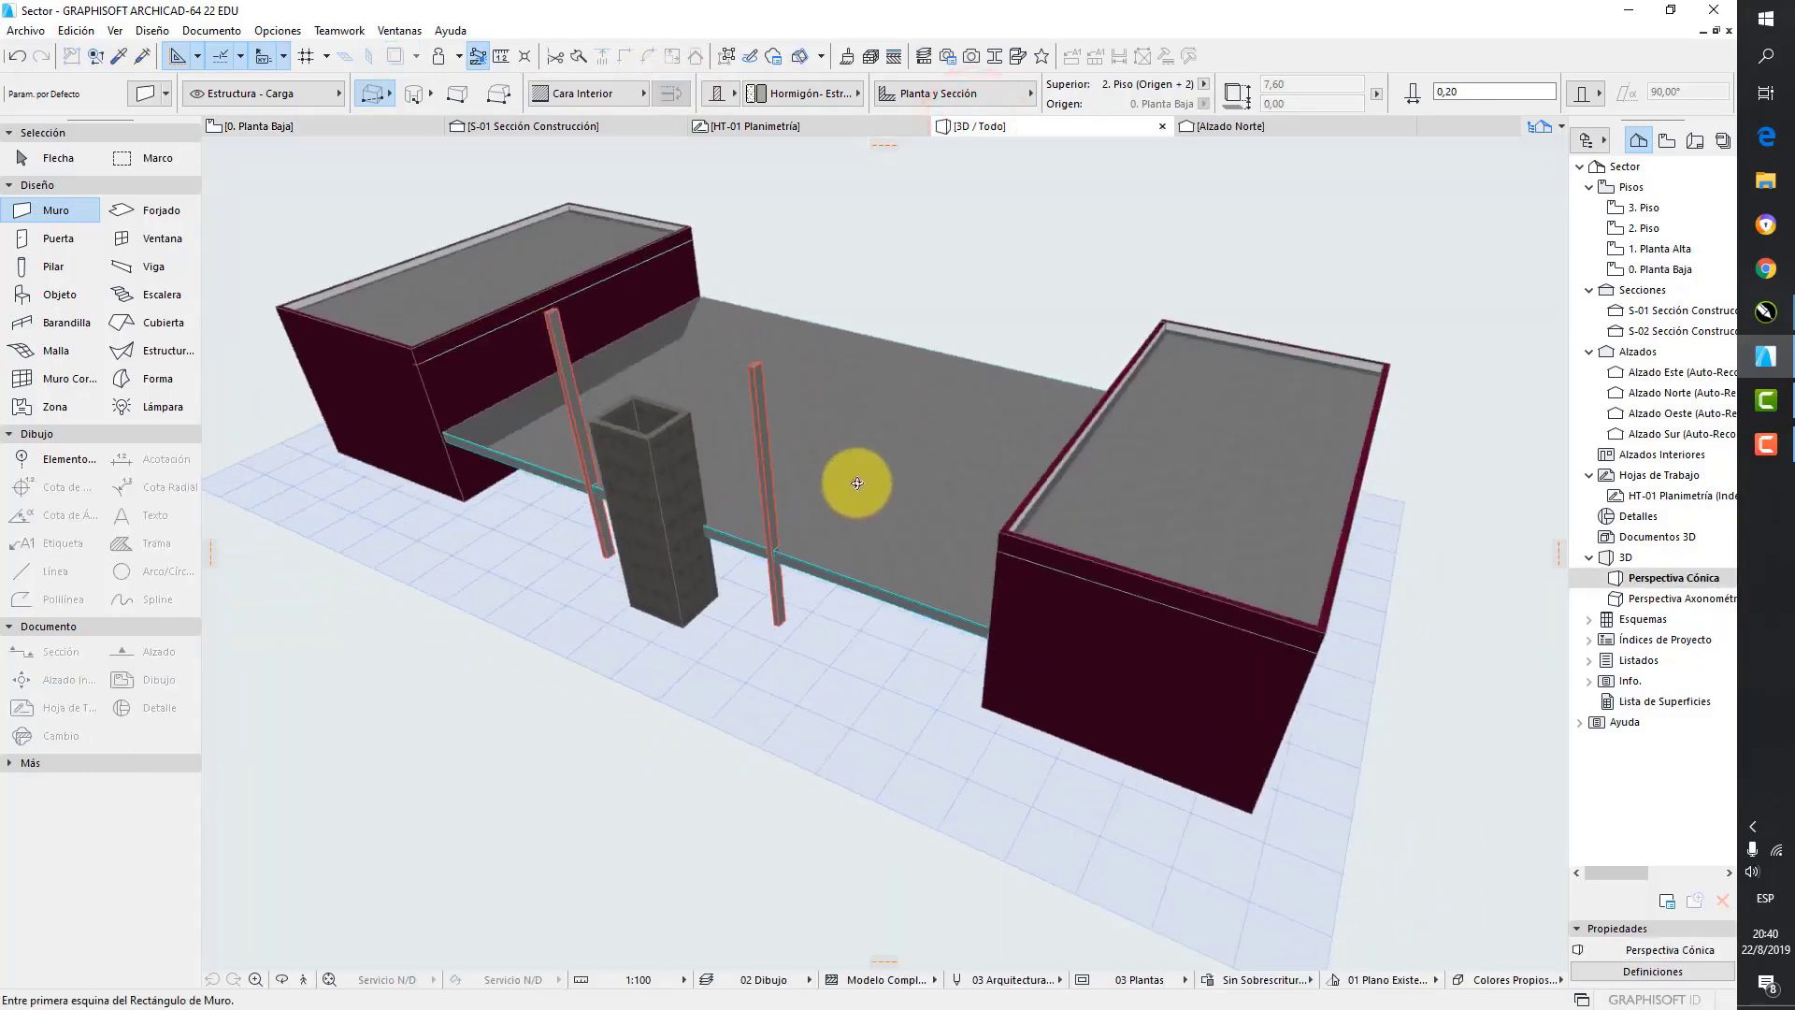
{"action": "scroll", "coordinate": [856, 483], "scroll_direction": "up", "scroll_amount": 10}
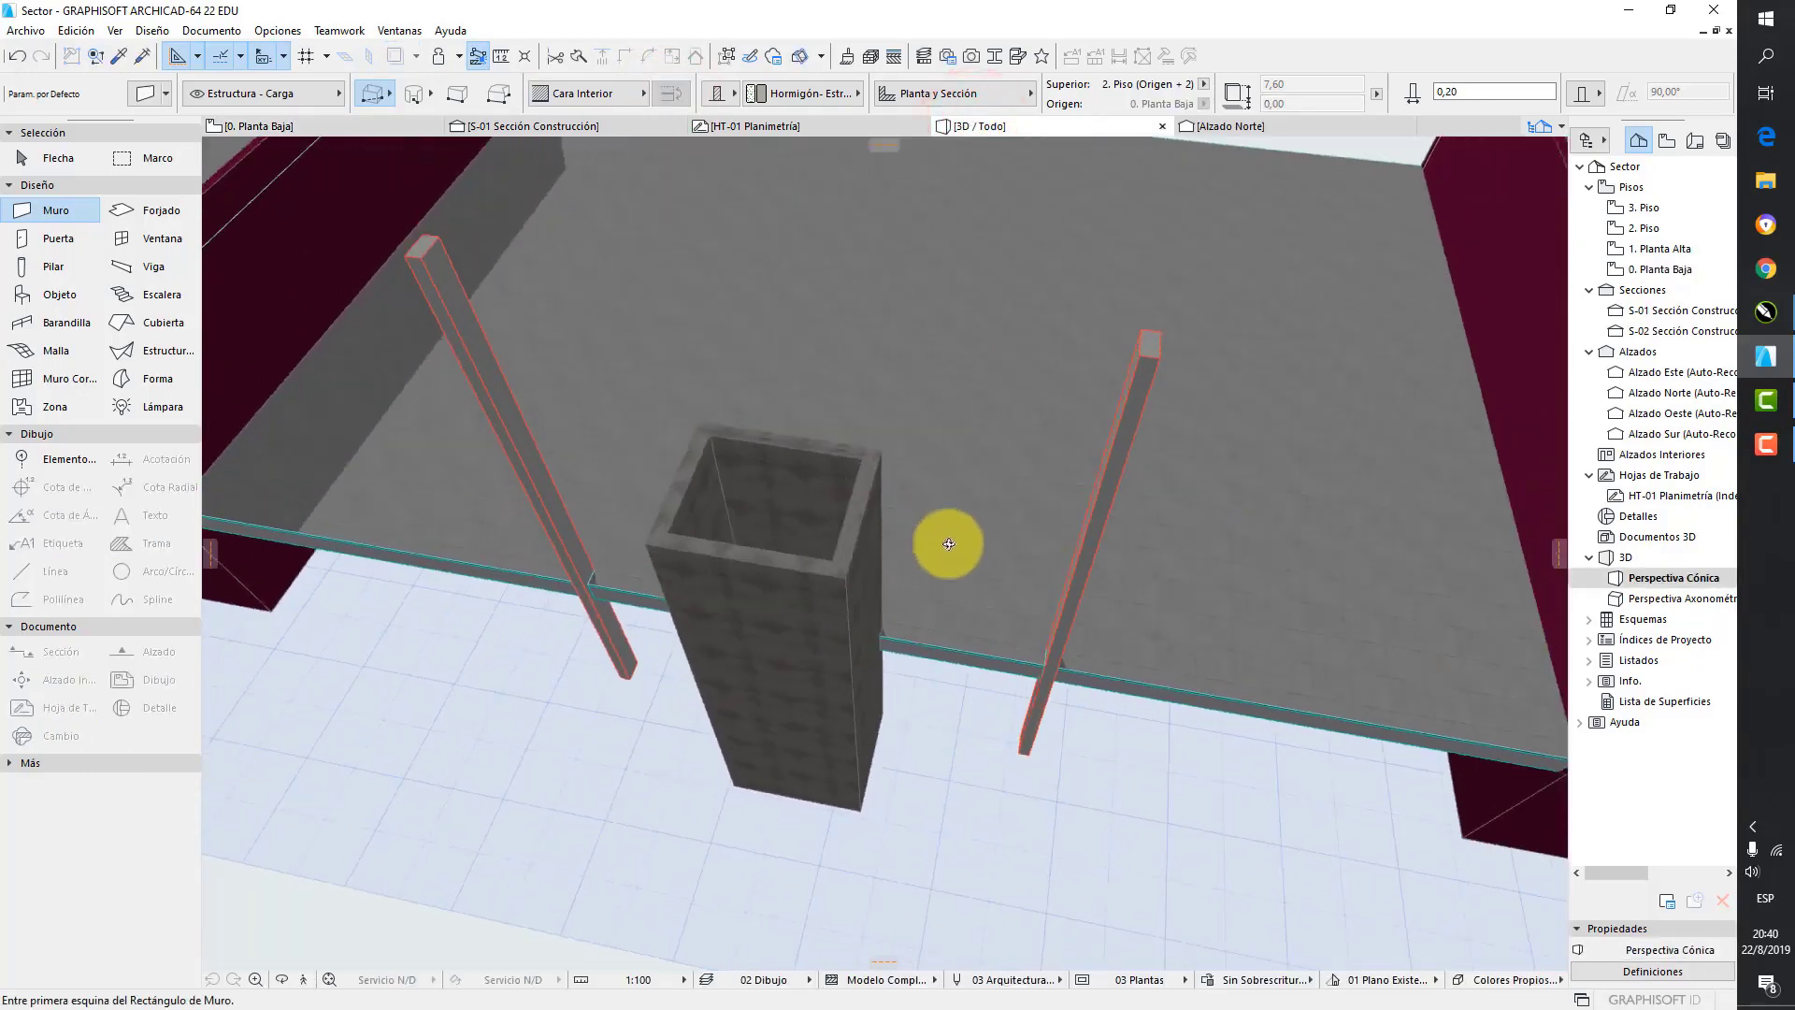
{"action": "mouse_move", "coordinate": [949, 543]}
{"action": "middle_mouse_down", "text": "shift"}
{"action": "mouse_move", "coordinate": [1013, 649]}
{"action": "mouse_move", "coordinate": [1038, 489]}
{"action": "mouse_move", "coordinate": [934, 393]}
{"action": "mouse_move", "coordinate": [847, 393]}
{"action": "mouse_move", "coordinate": [997, 477]}
{"action": "mouse_move", "coordinate": [1041, 536]}
{"action": "mouse_move", "coordinate": [978, 564]}
{"action": "mouse_move", "coordinate": [933, 553]}
{"action": "middle_mouse_up", "text": "shift"}
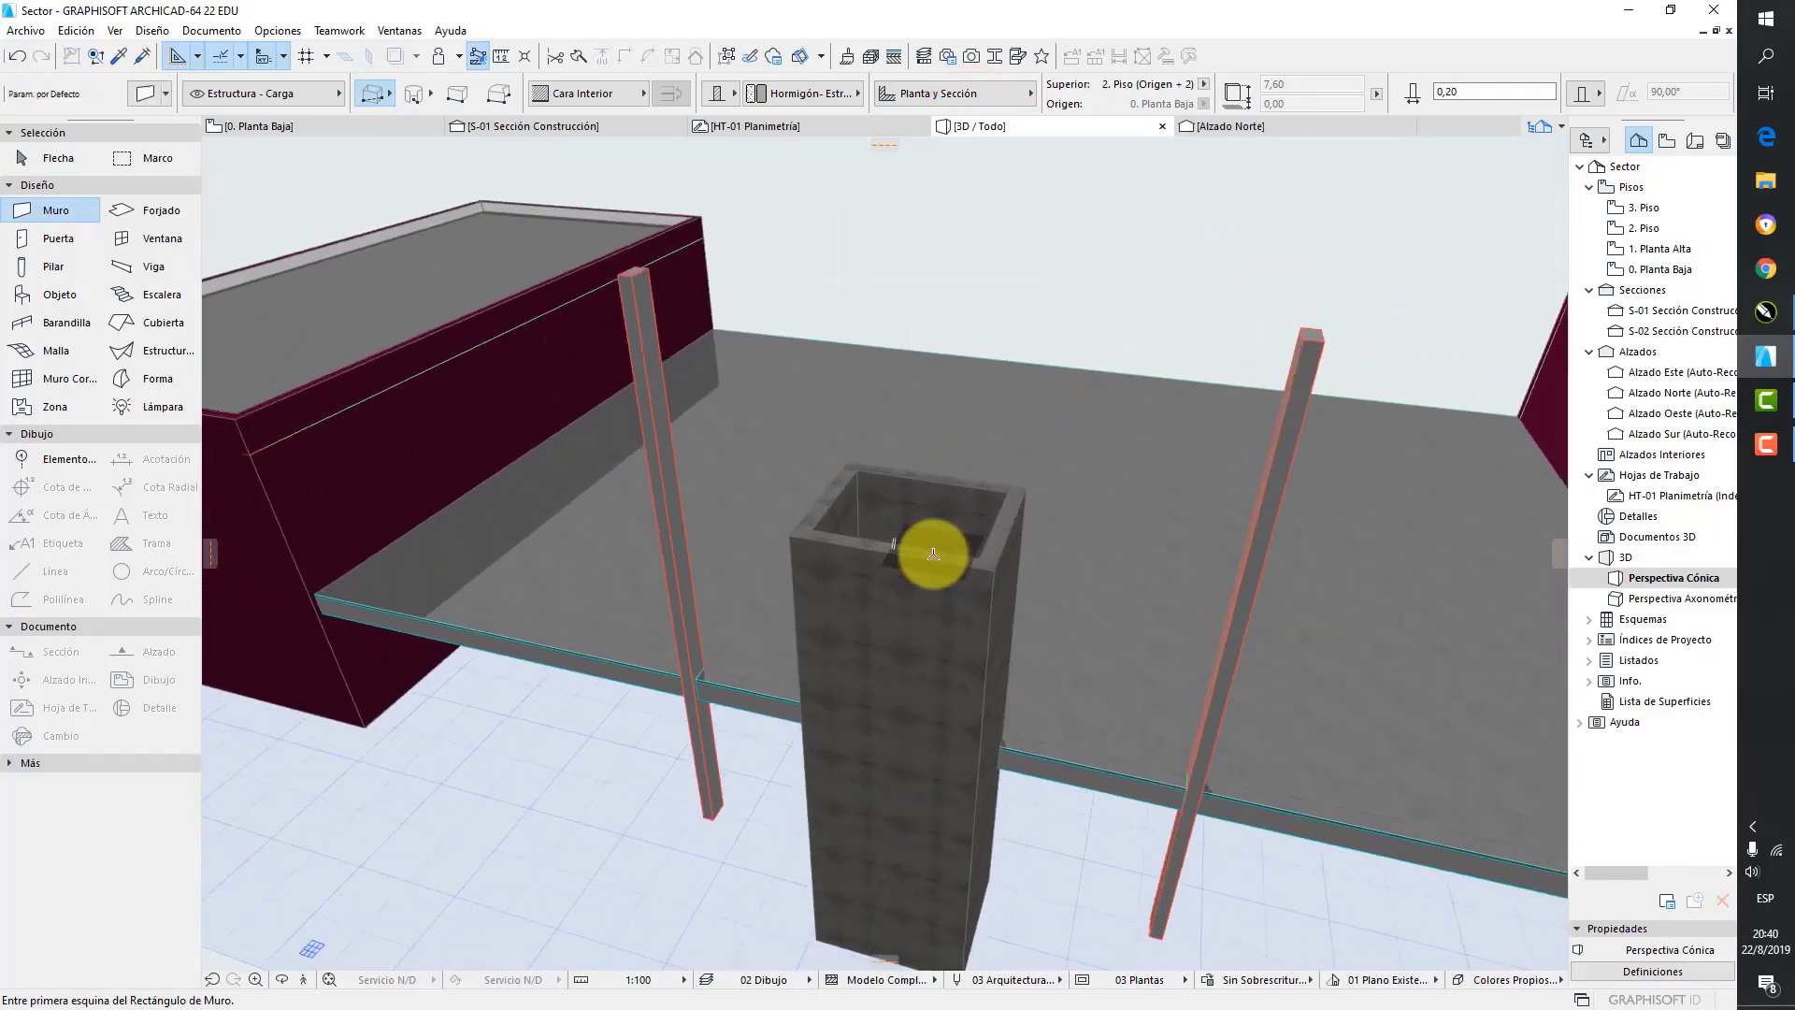
{"action": "left_click", "coordinate": [161, 205]}
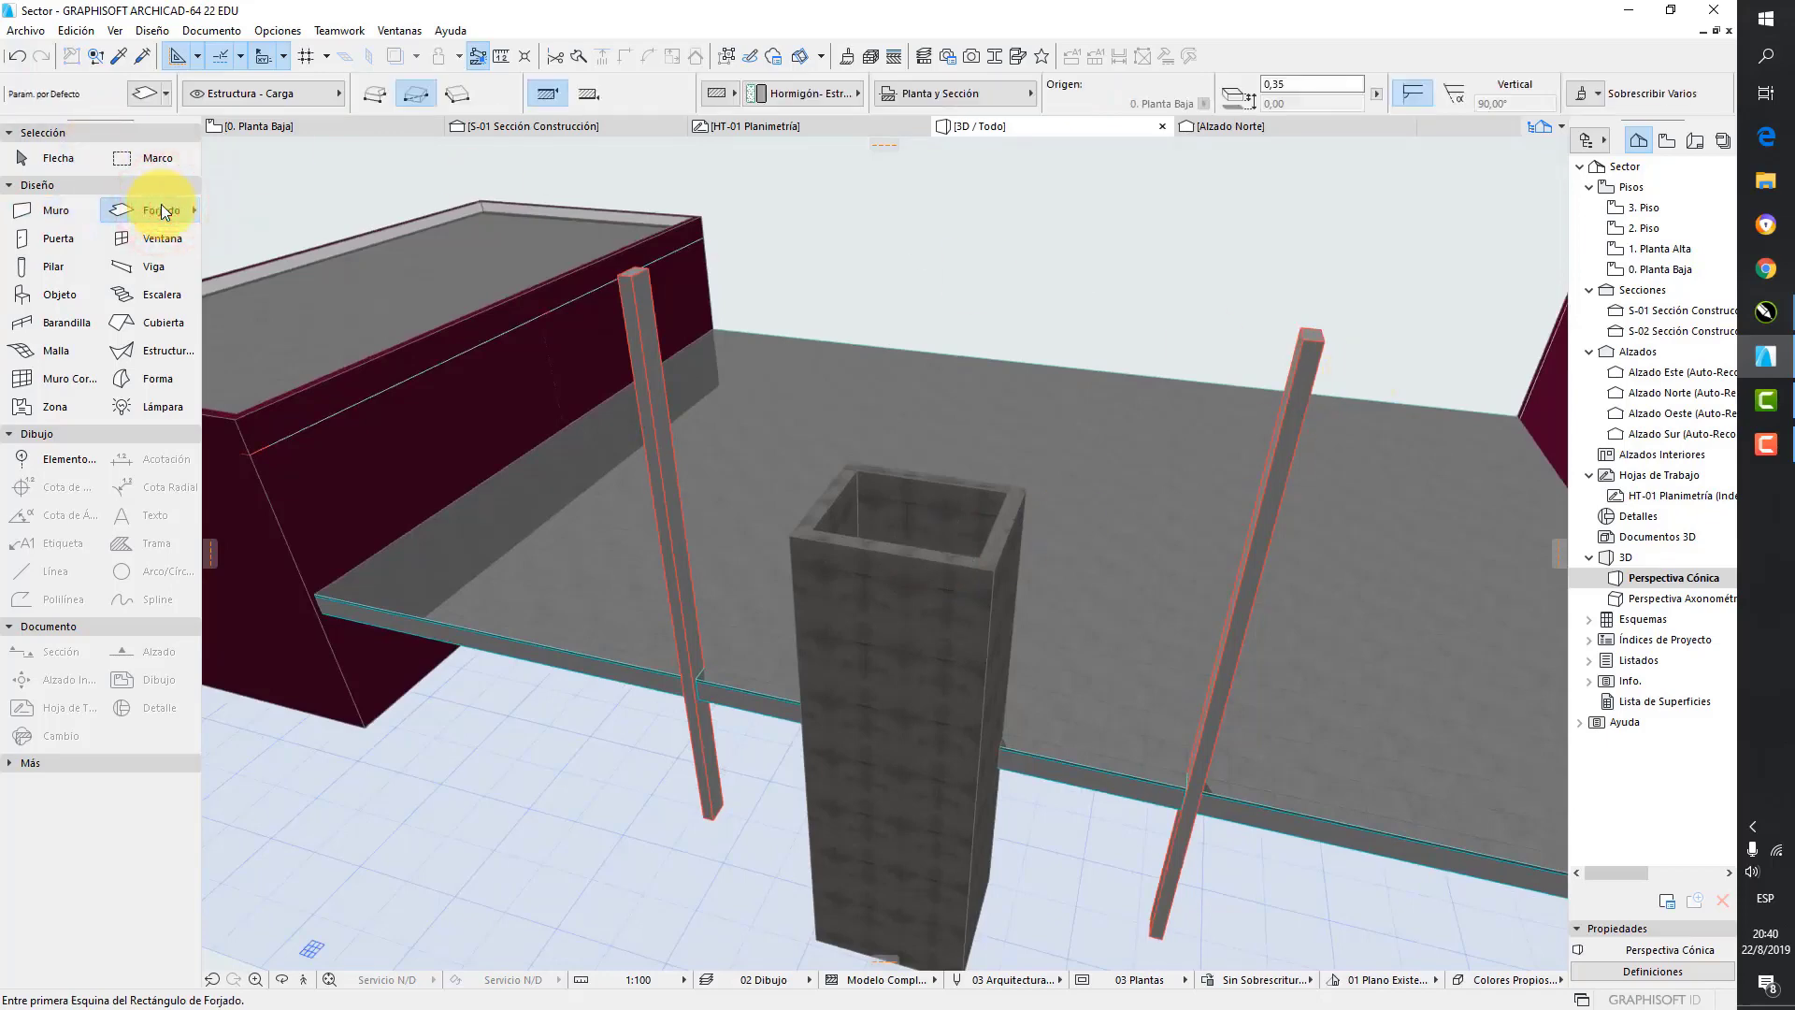
{"action": "double_click", "coordinate": [161, 209]}
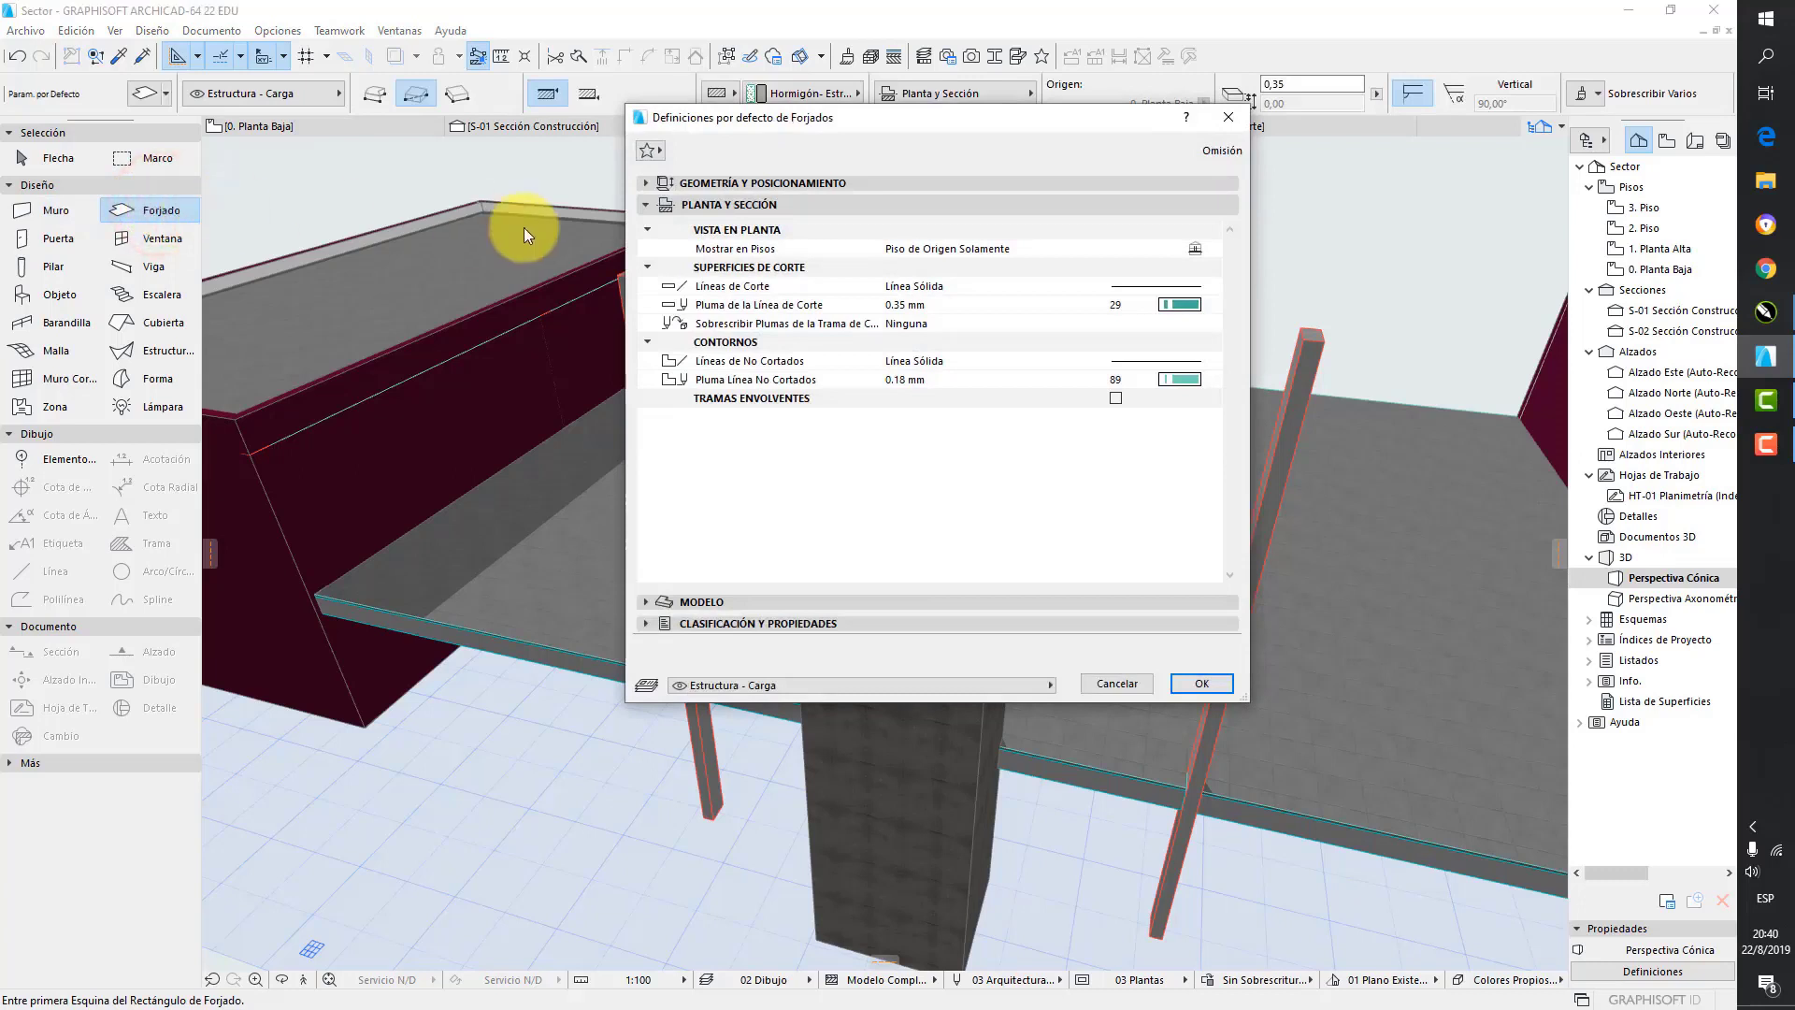
{"action": "left_click", "coordinate": [643, 202]}
{"action": "left_click", "coordinate": [644, 181]}
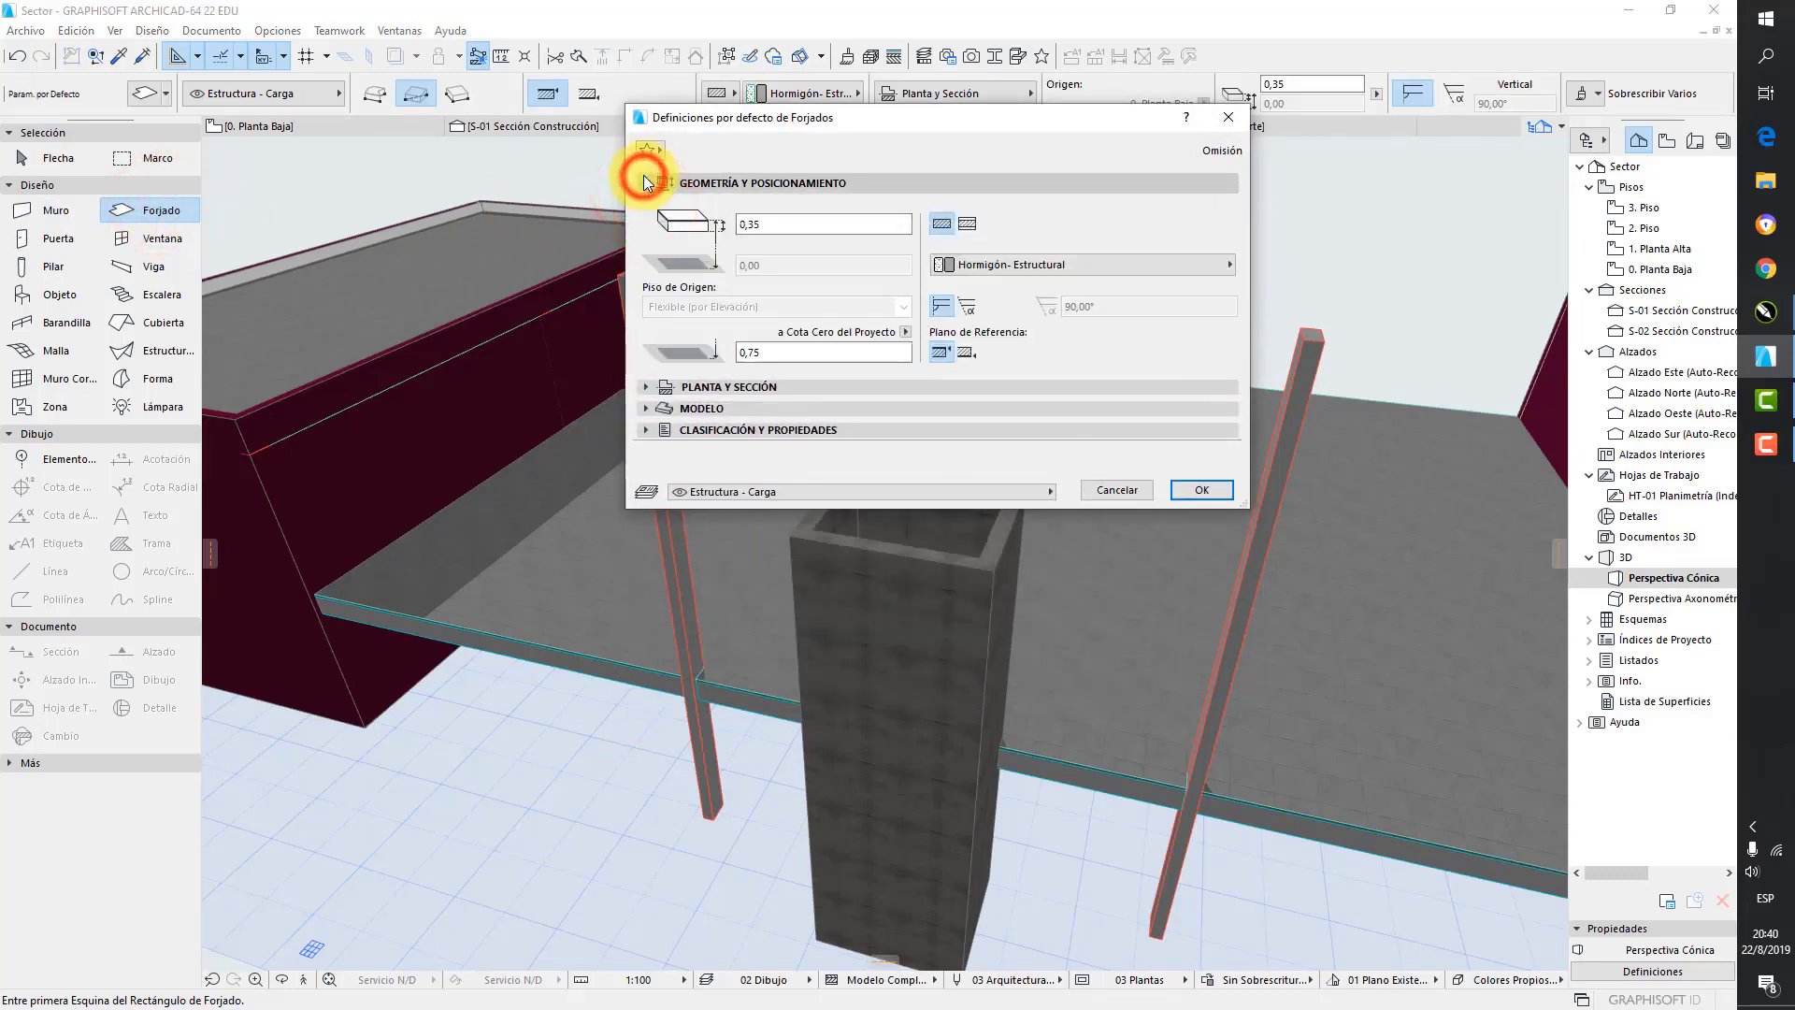
{"action": "left_click", "coordinate": [793, 223]}
{"action": "key", "text": "BackSpace"}
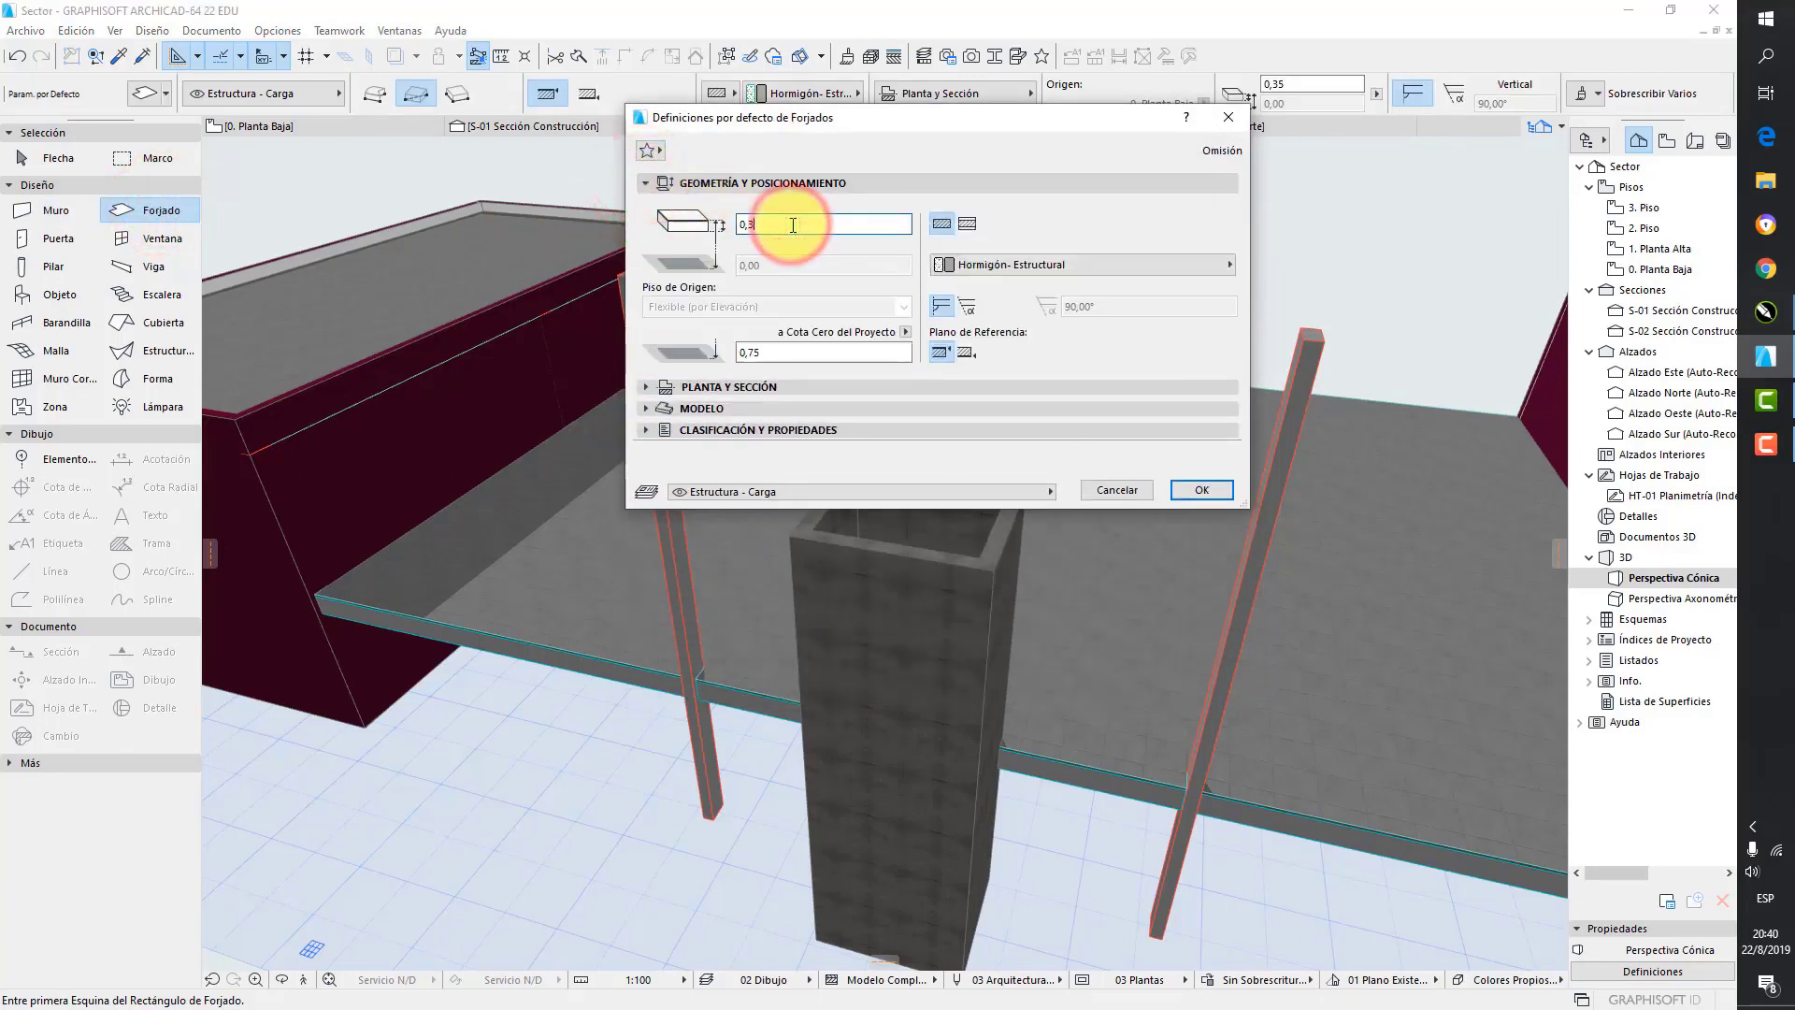
{"action": "key", "text": "BackSpace"}
{"action": "type", "text": "20"}
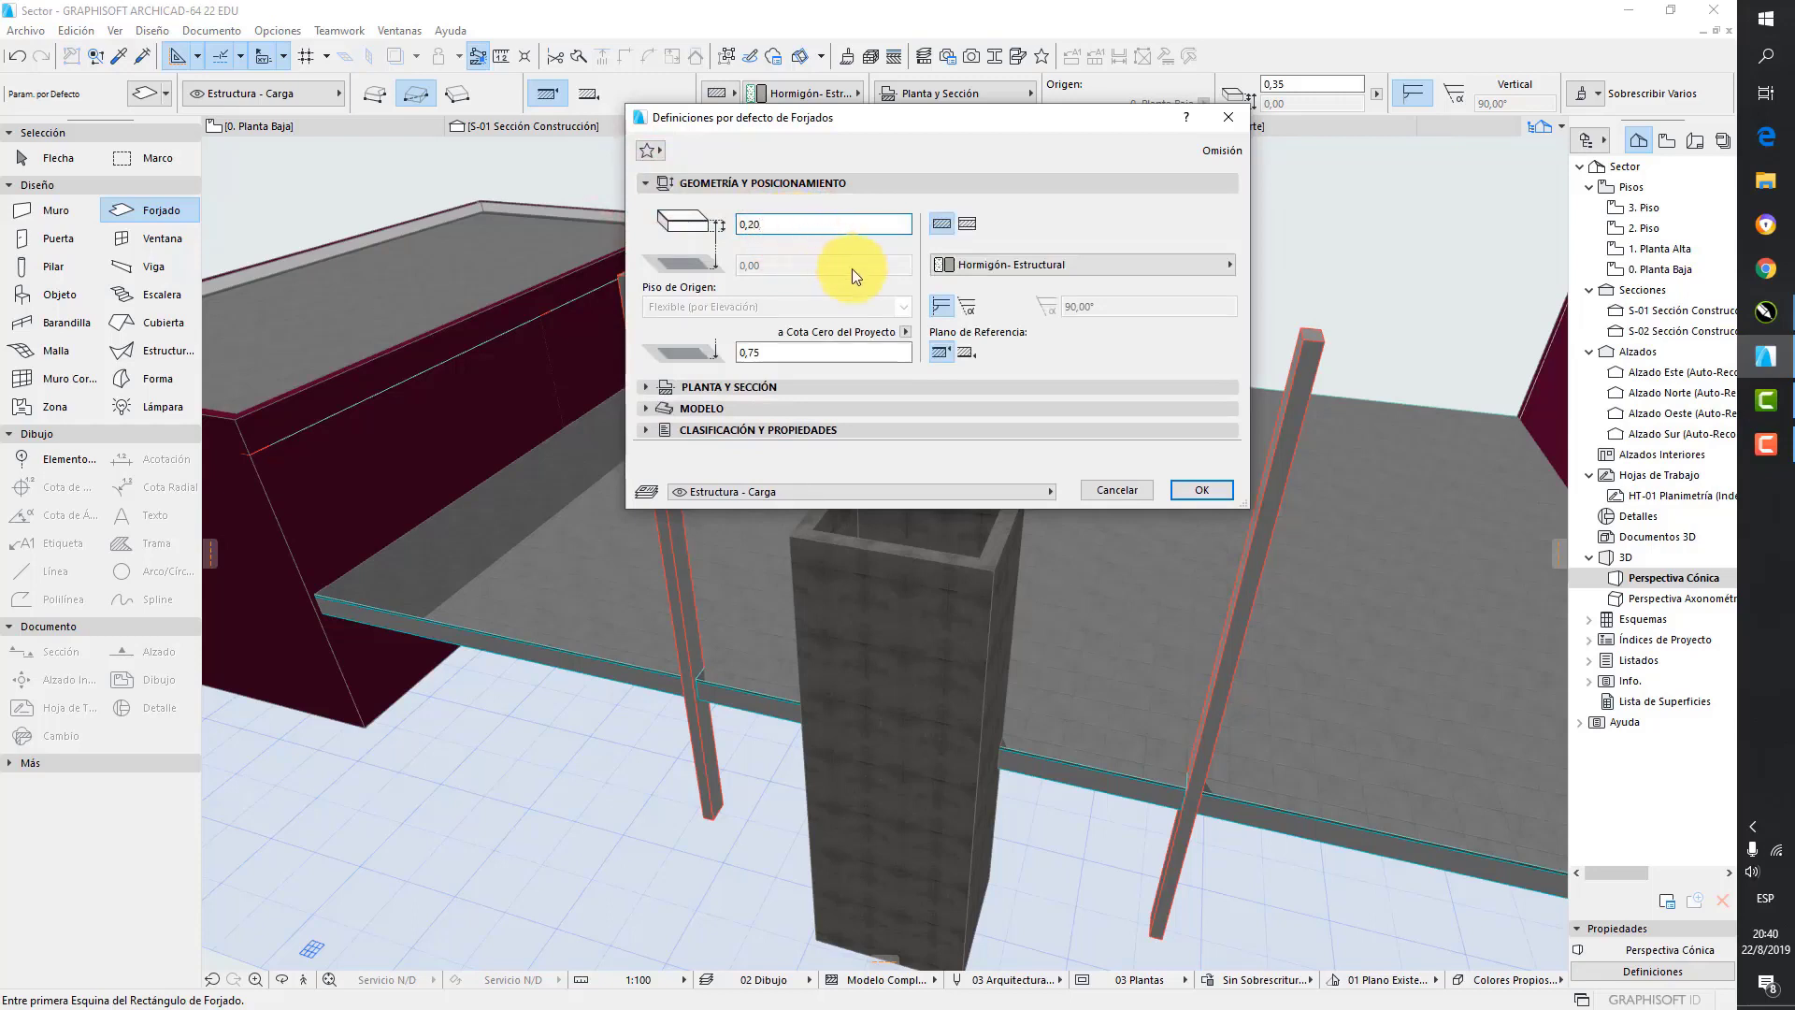
- Turn off the default slab's top and bottom surface overrides, and draw a rectangular slab capping the concrete core between its opposite outer corners
{"action": "left_click", "coordinate": [645, 408]}
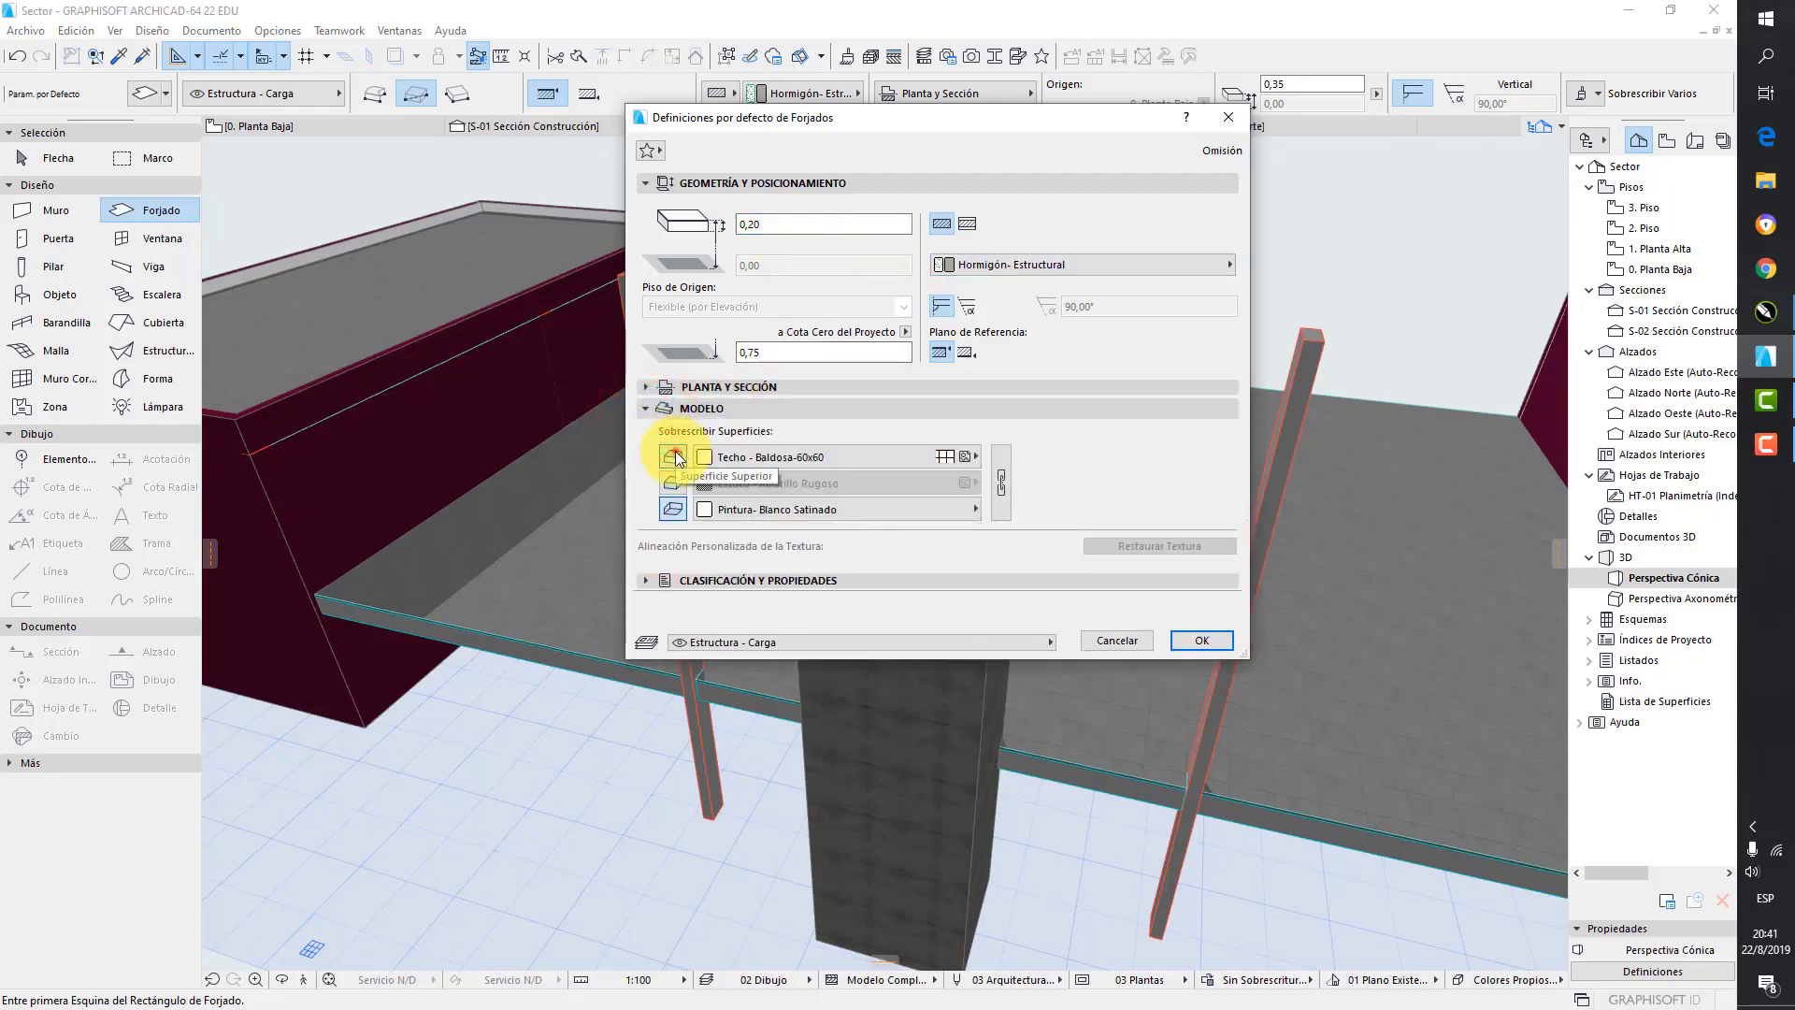
{"action": "left_click", "coordinate": [674, 457]}
{"action": "left_click", "coordinate": [673, 509]}
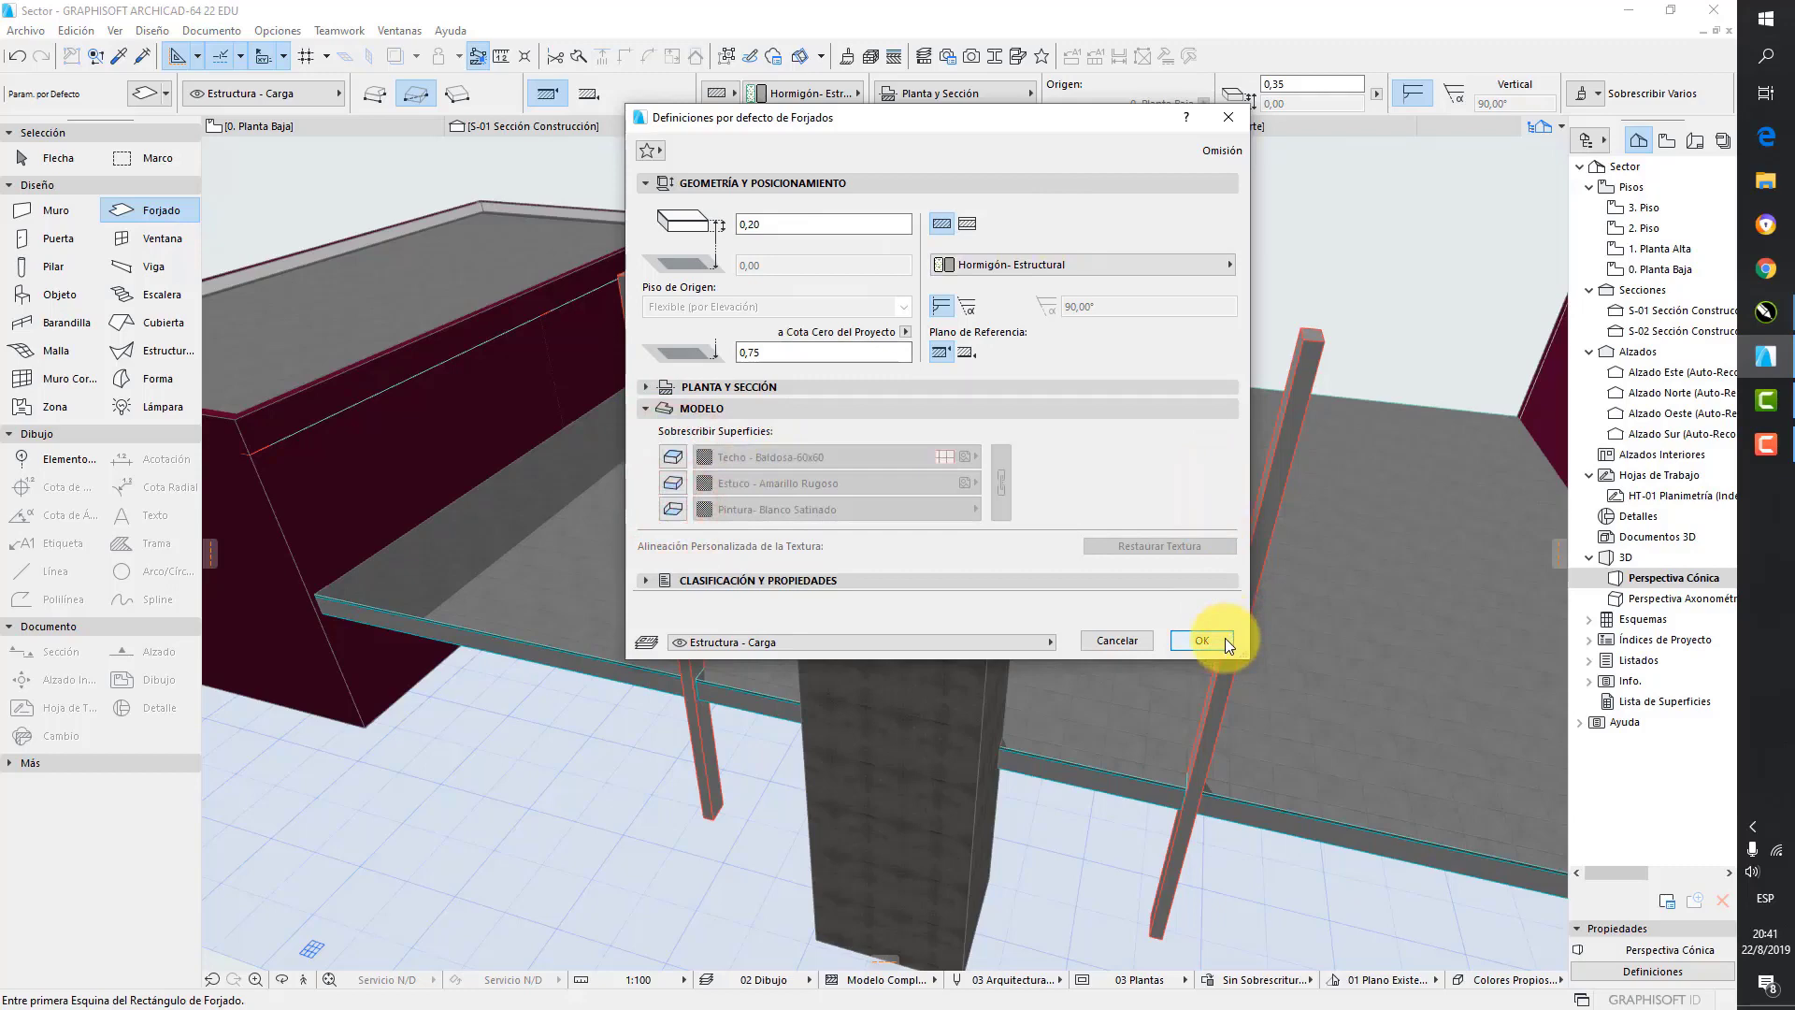
{"action": "left_click", "coordinate": [1201, 640]}
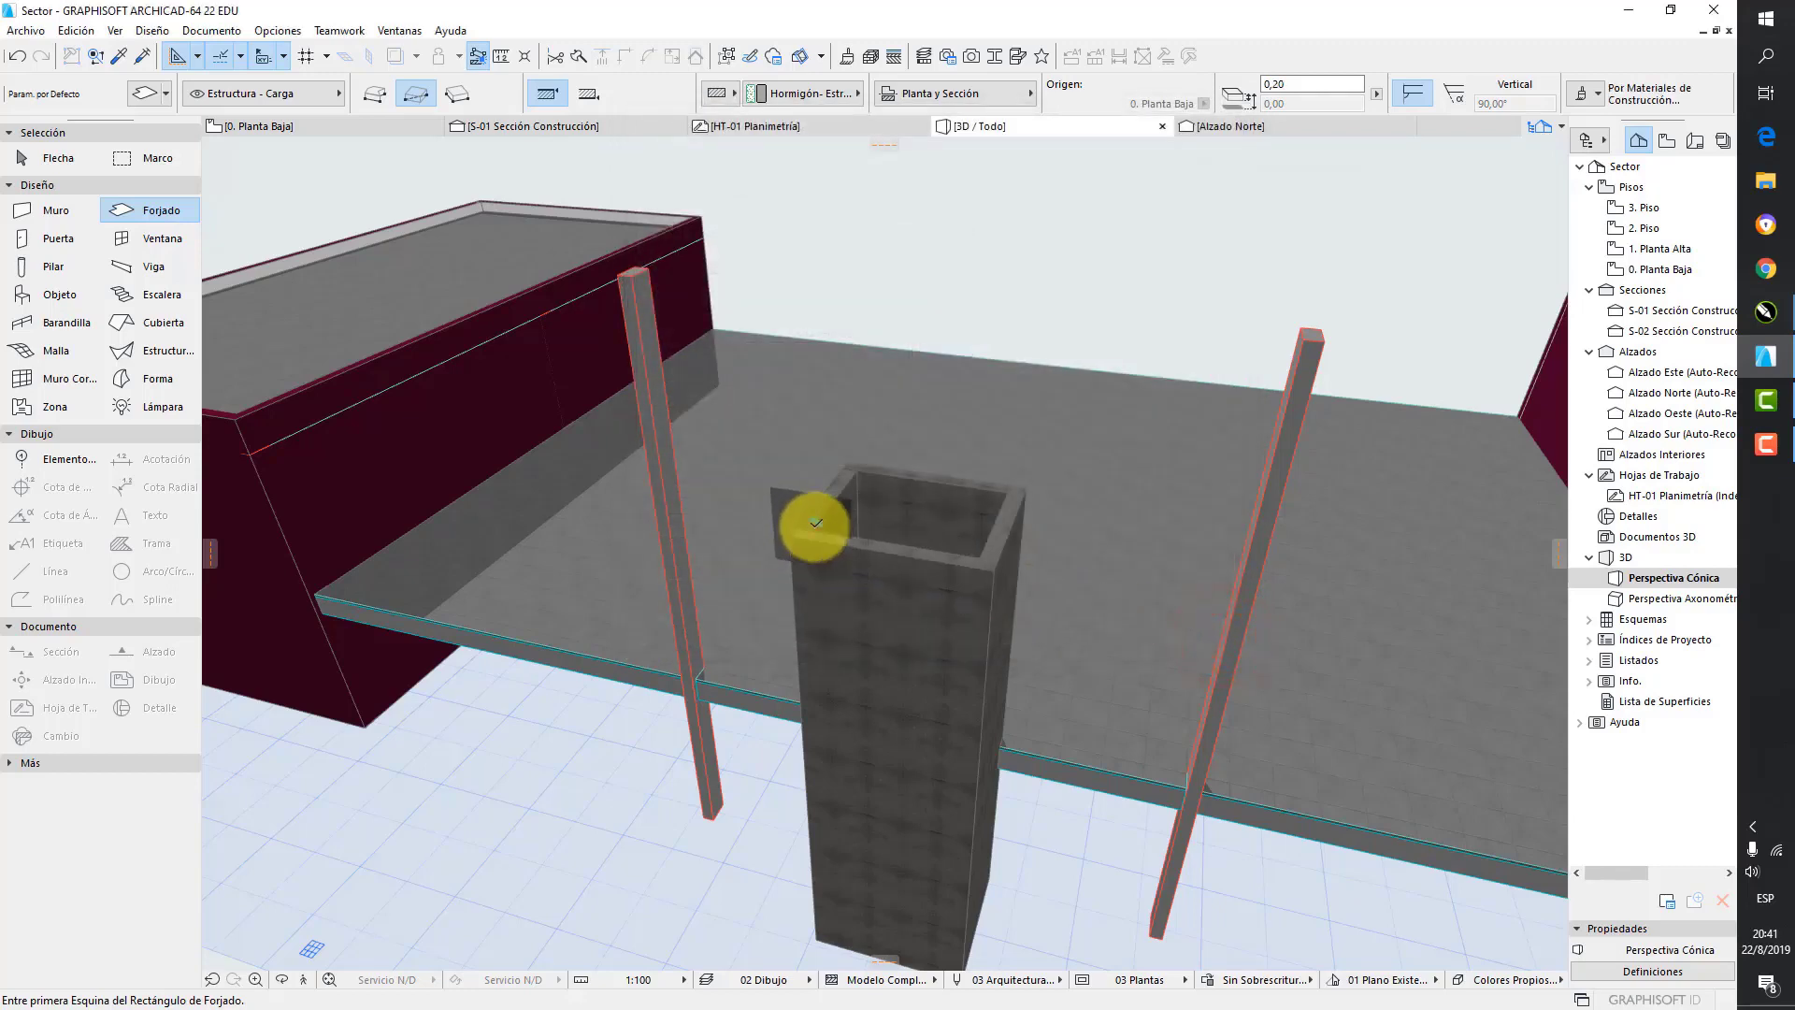
{"action": "left_click", "coordinate": [811, 529]}
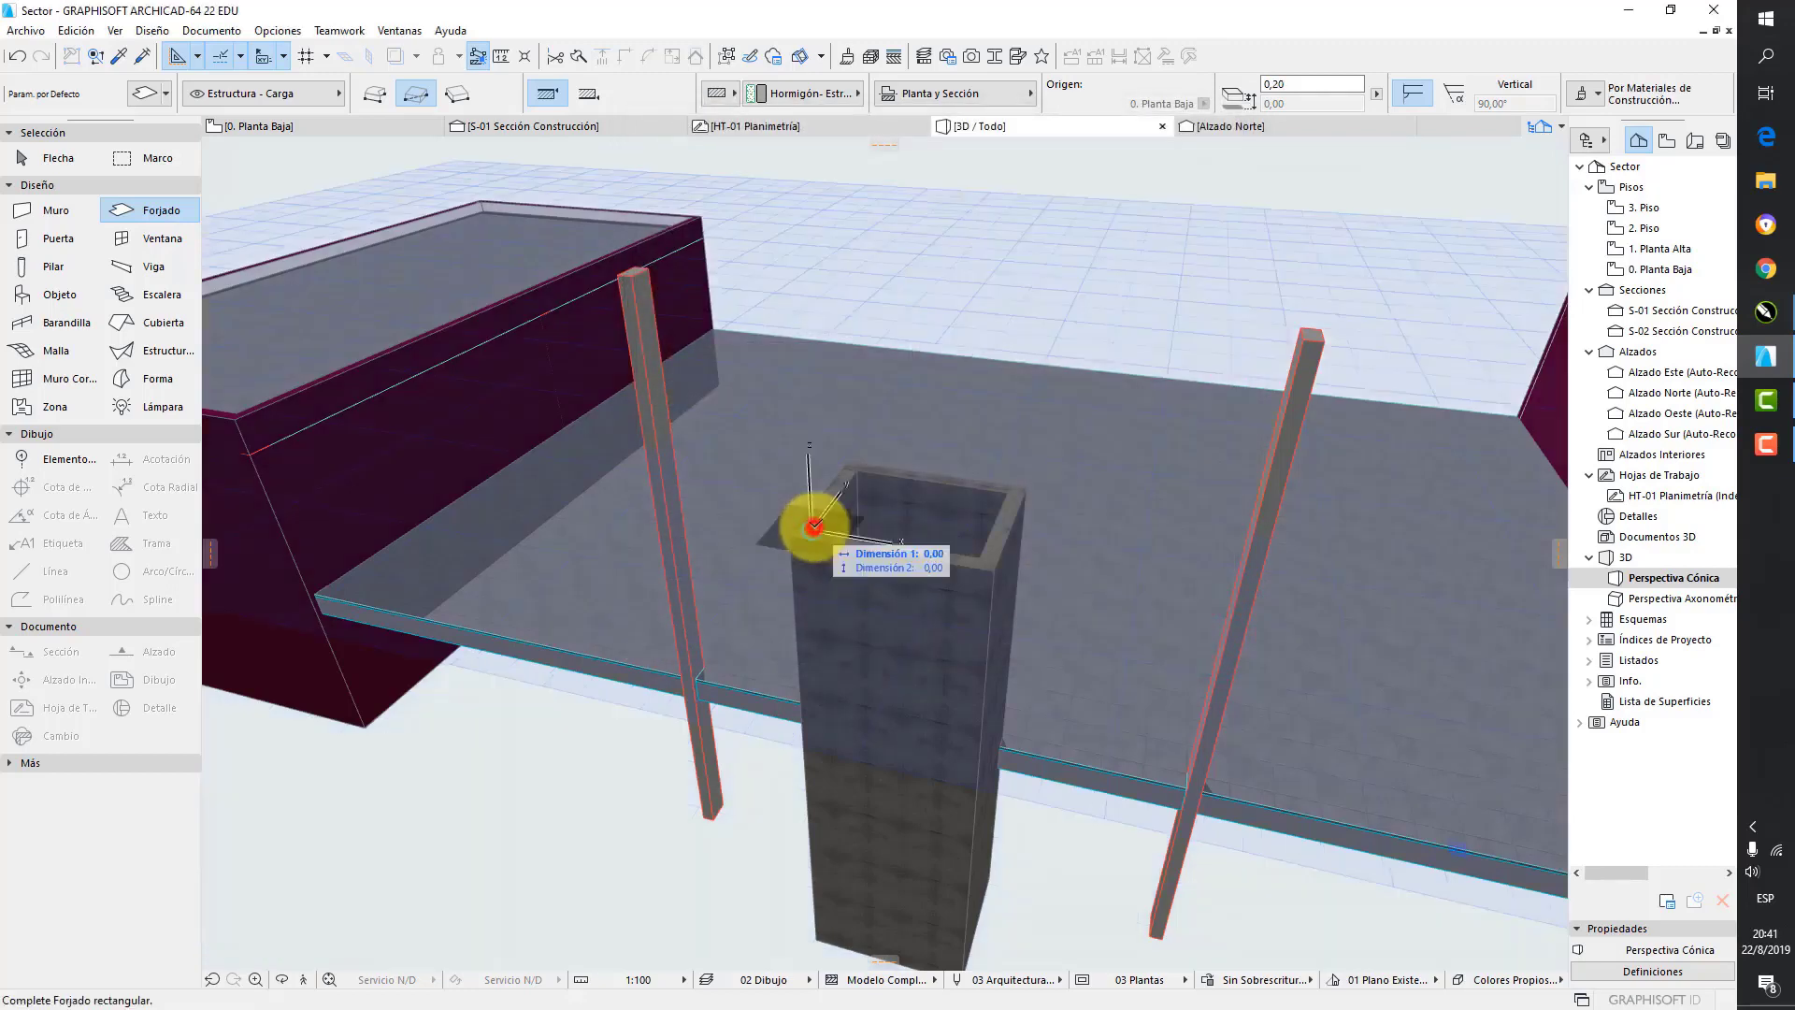
{"action": "left_click", "coordinate": [1010, 480]}
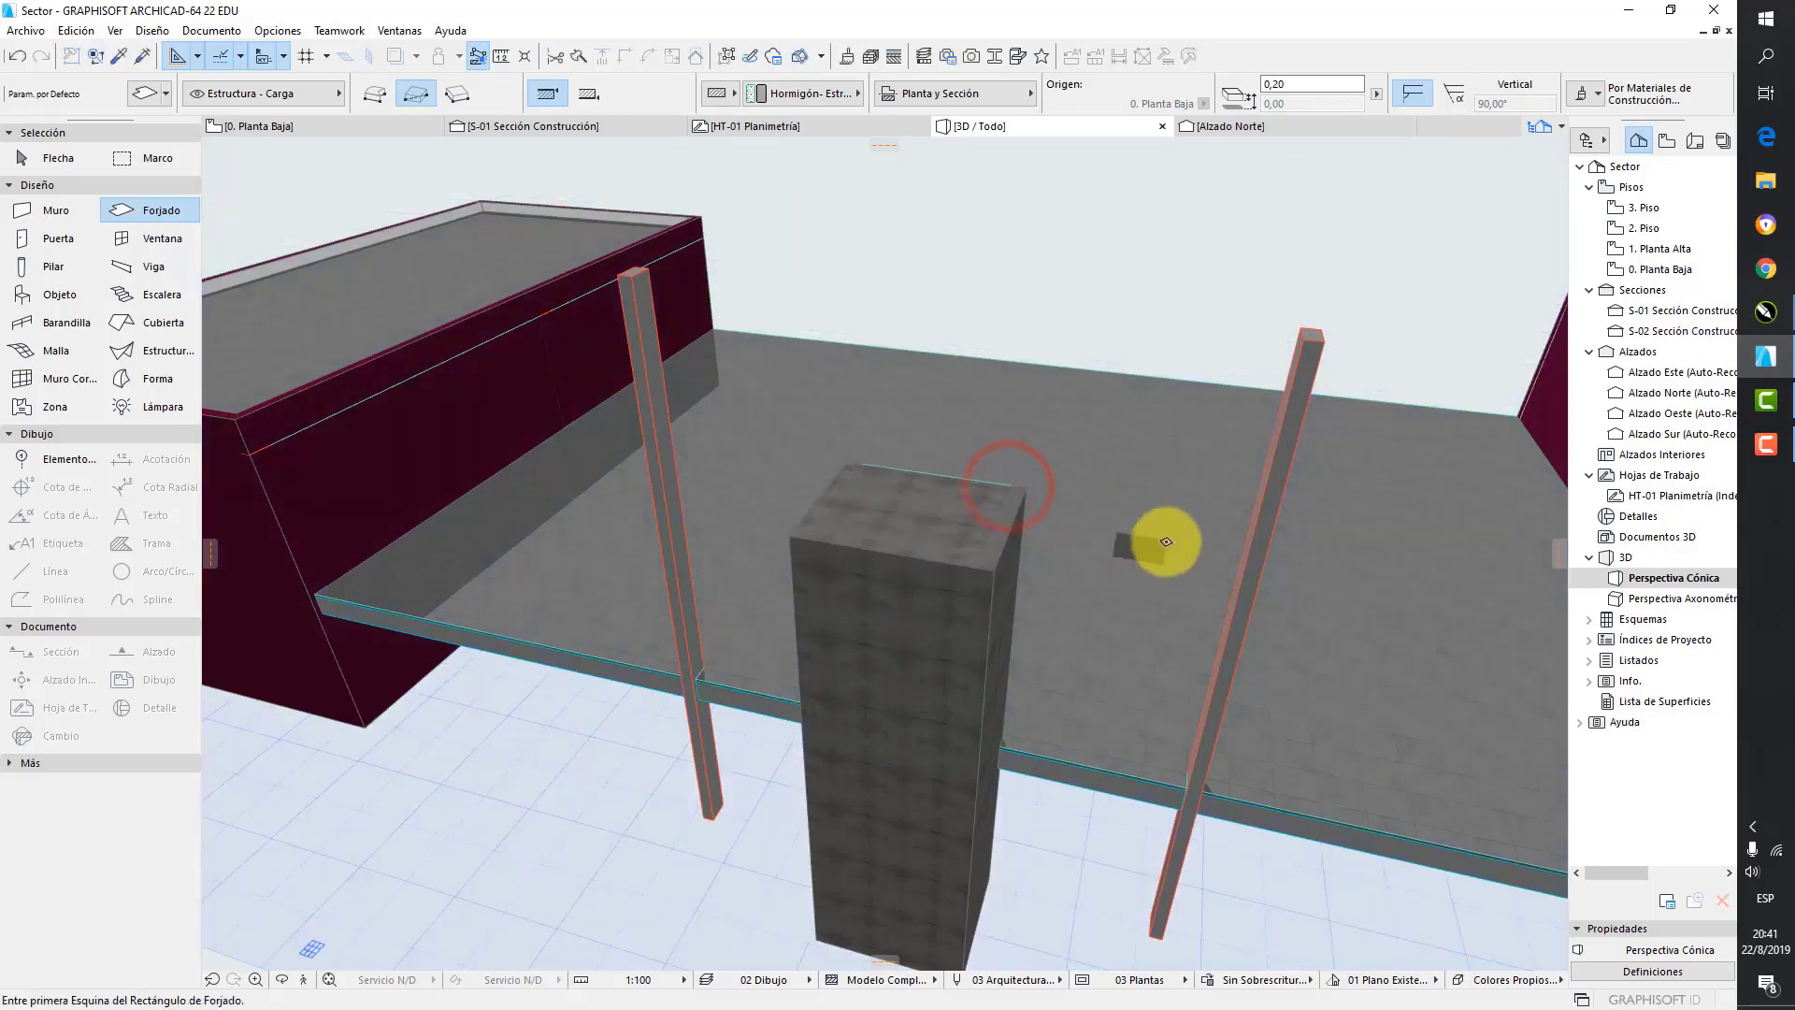
- Examine the concrete stair core in the ground floor plan and in construction sections S-01 and S-02
{"action": "double_click", "coordinate": [1648, 273]}
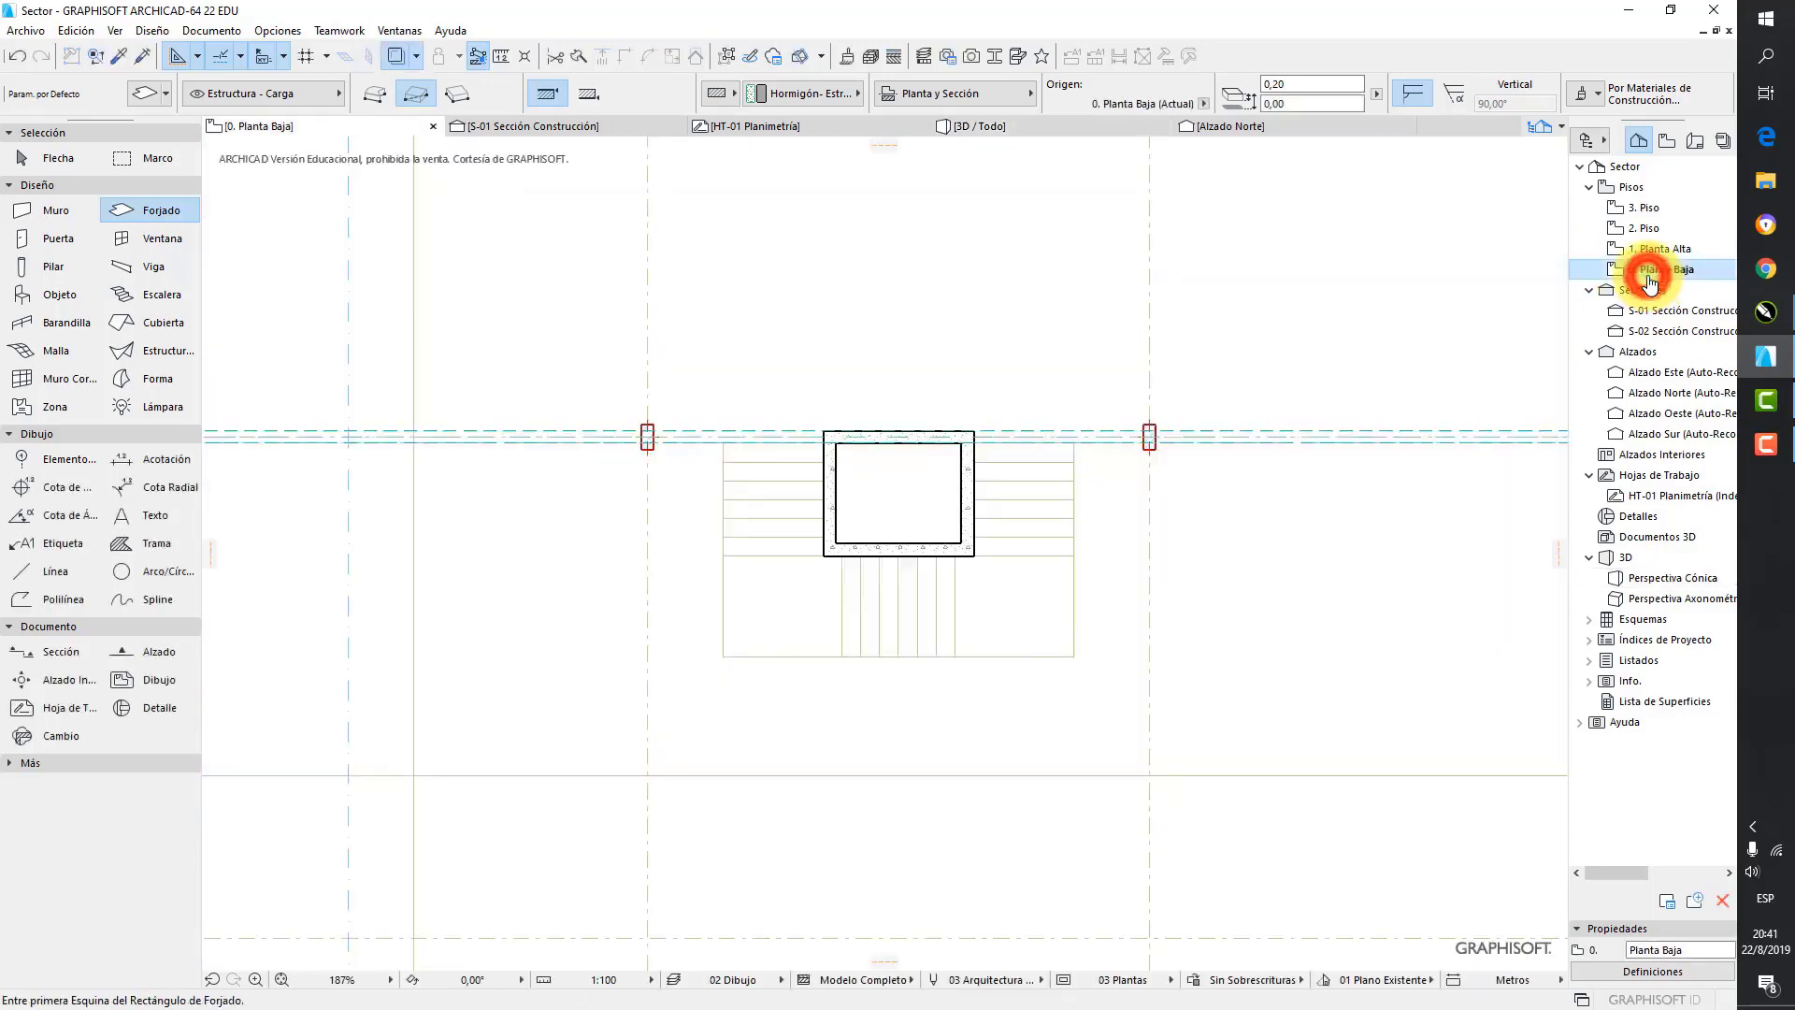
{"action": "scroll", "coordinate": [1030, 413], "scroll_direction": "down", "scroll_amount": 6}
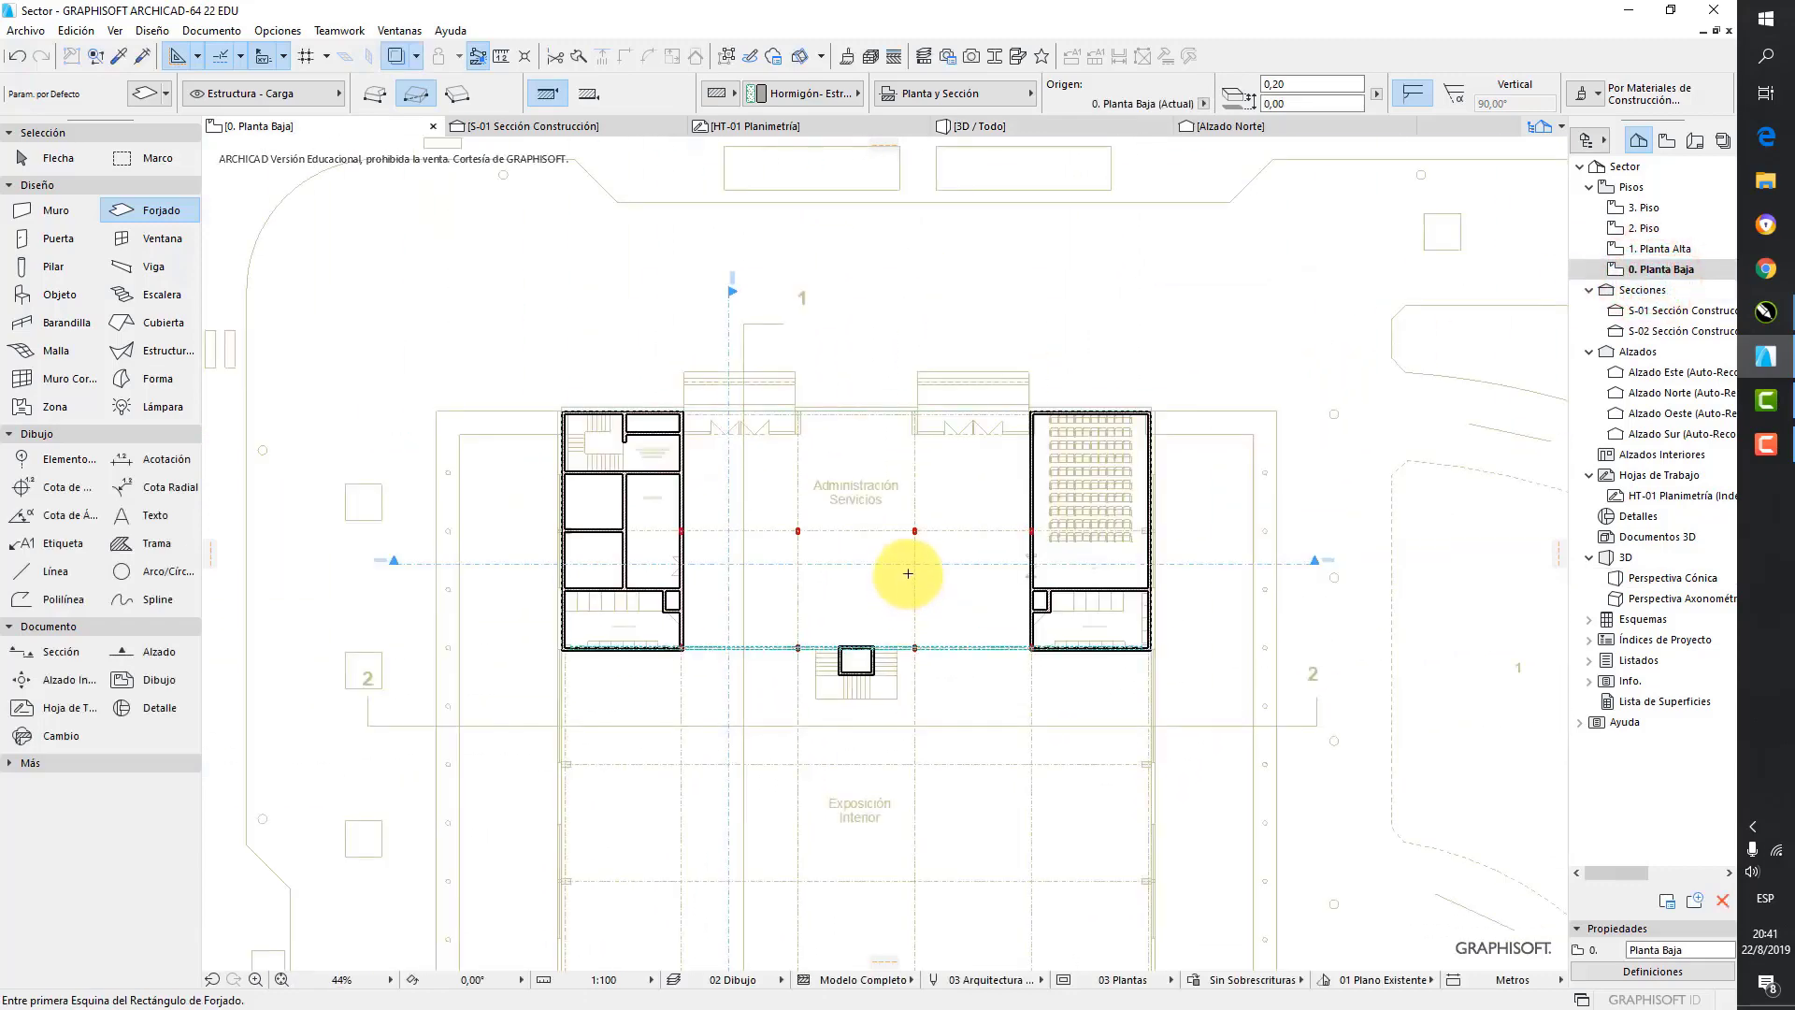
{"action": "scroll", "coordinate": [908, 573], "scroll_direction": "up", "scroll_amount": 3}
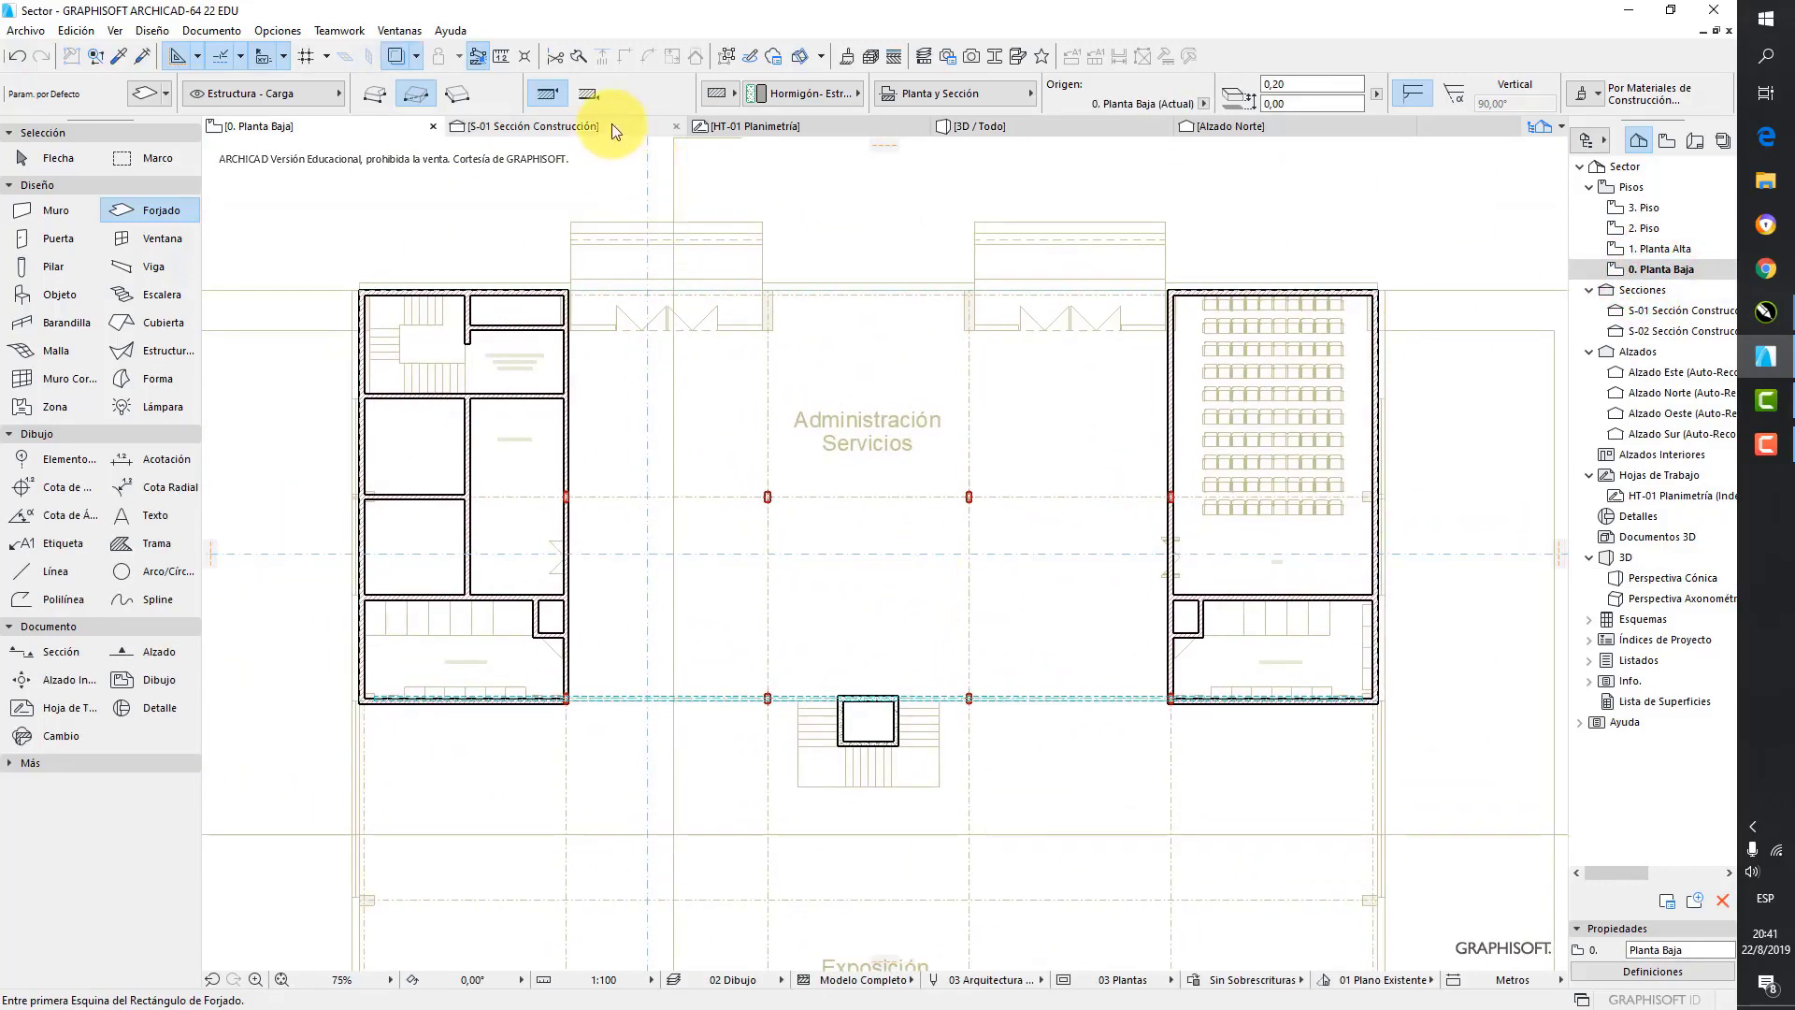
{"action": "left_click", "coordinate": [611, 123]}
{"action": "scroll", "coordinate": [689, 562], "scroll_direction": "up", "scroll_amount": 2}
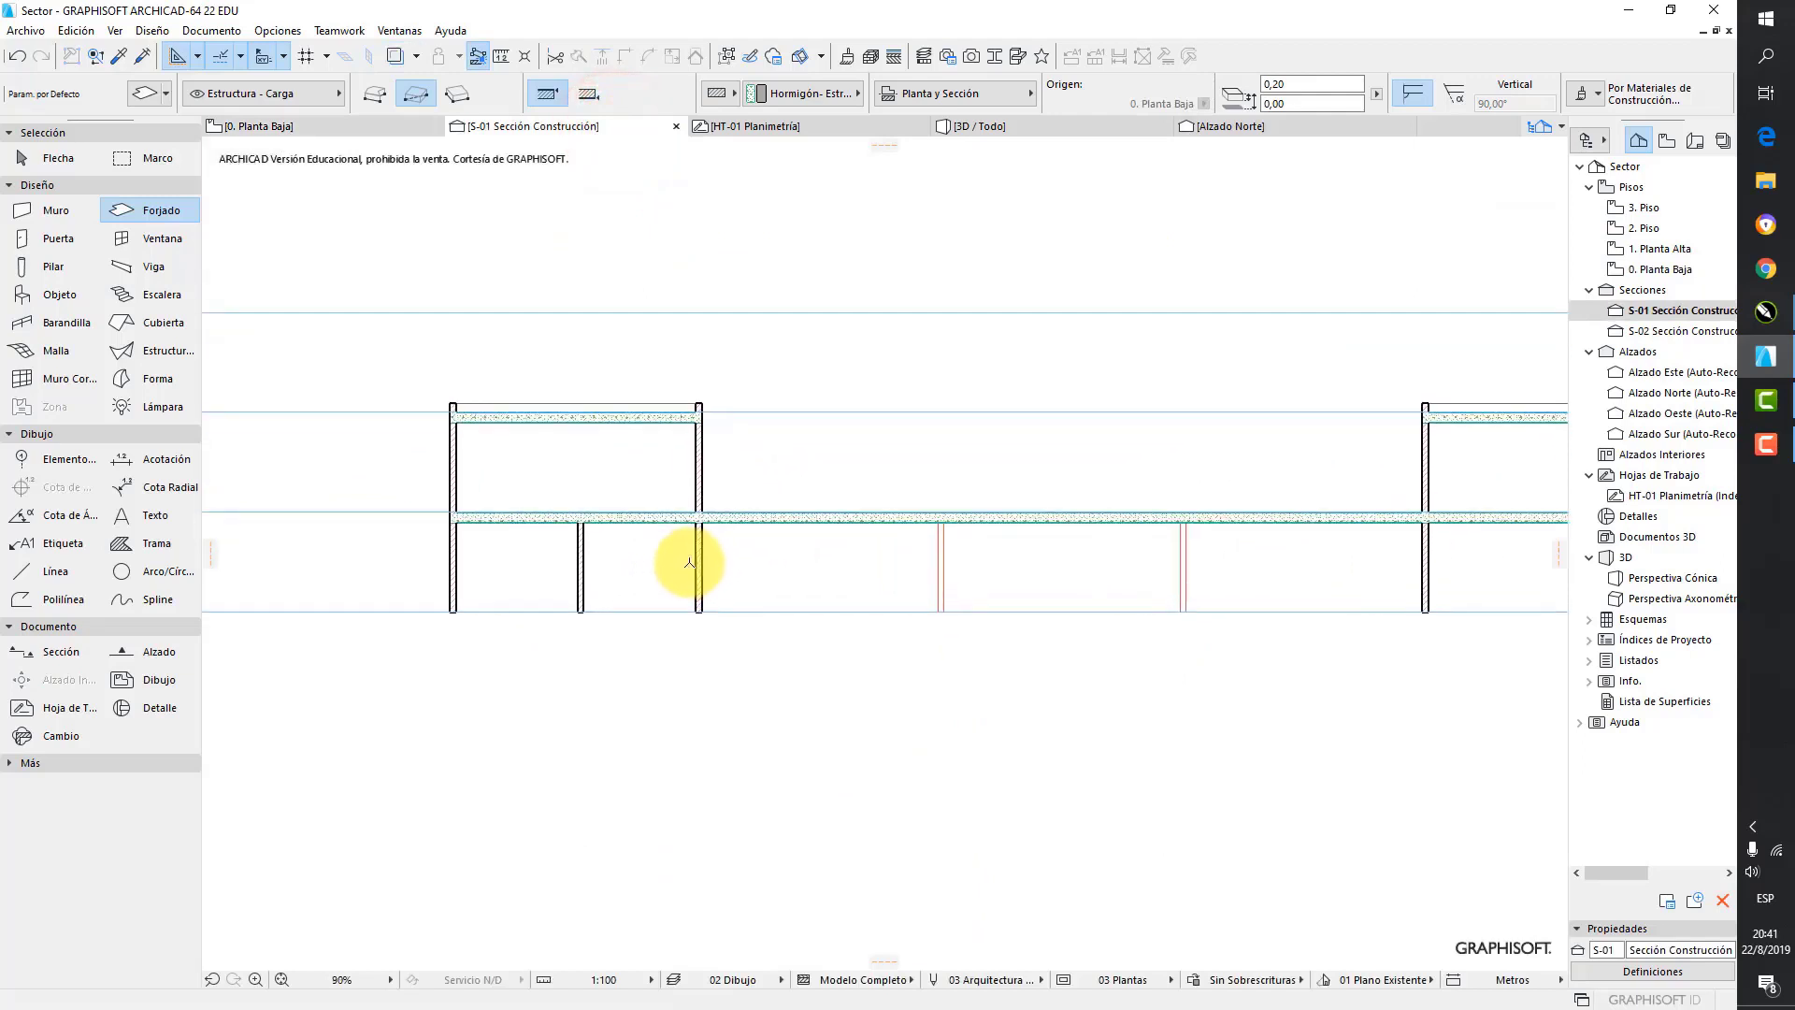
{"action": "left_click", "coordinate": [1647, 331]}
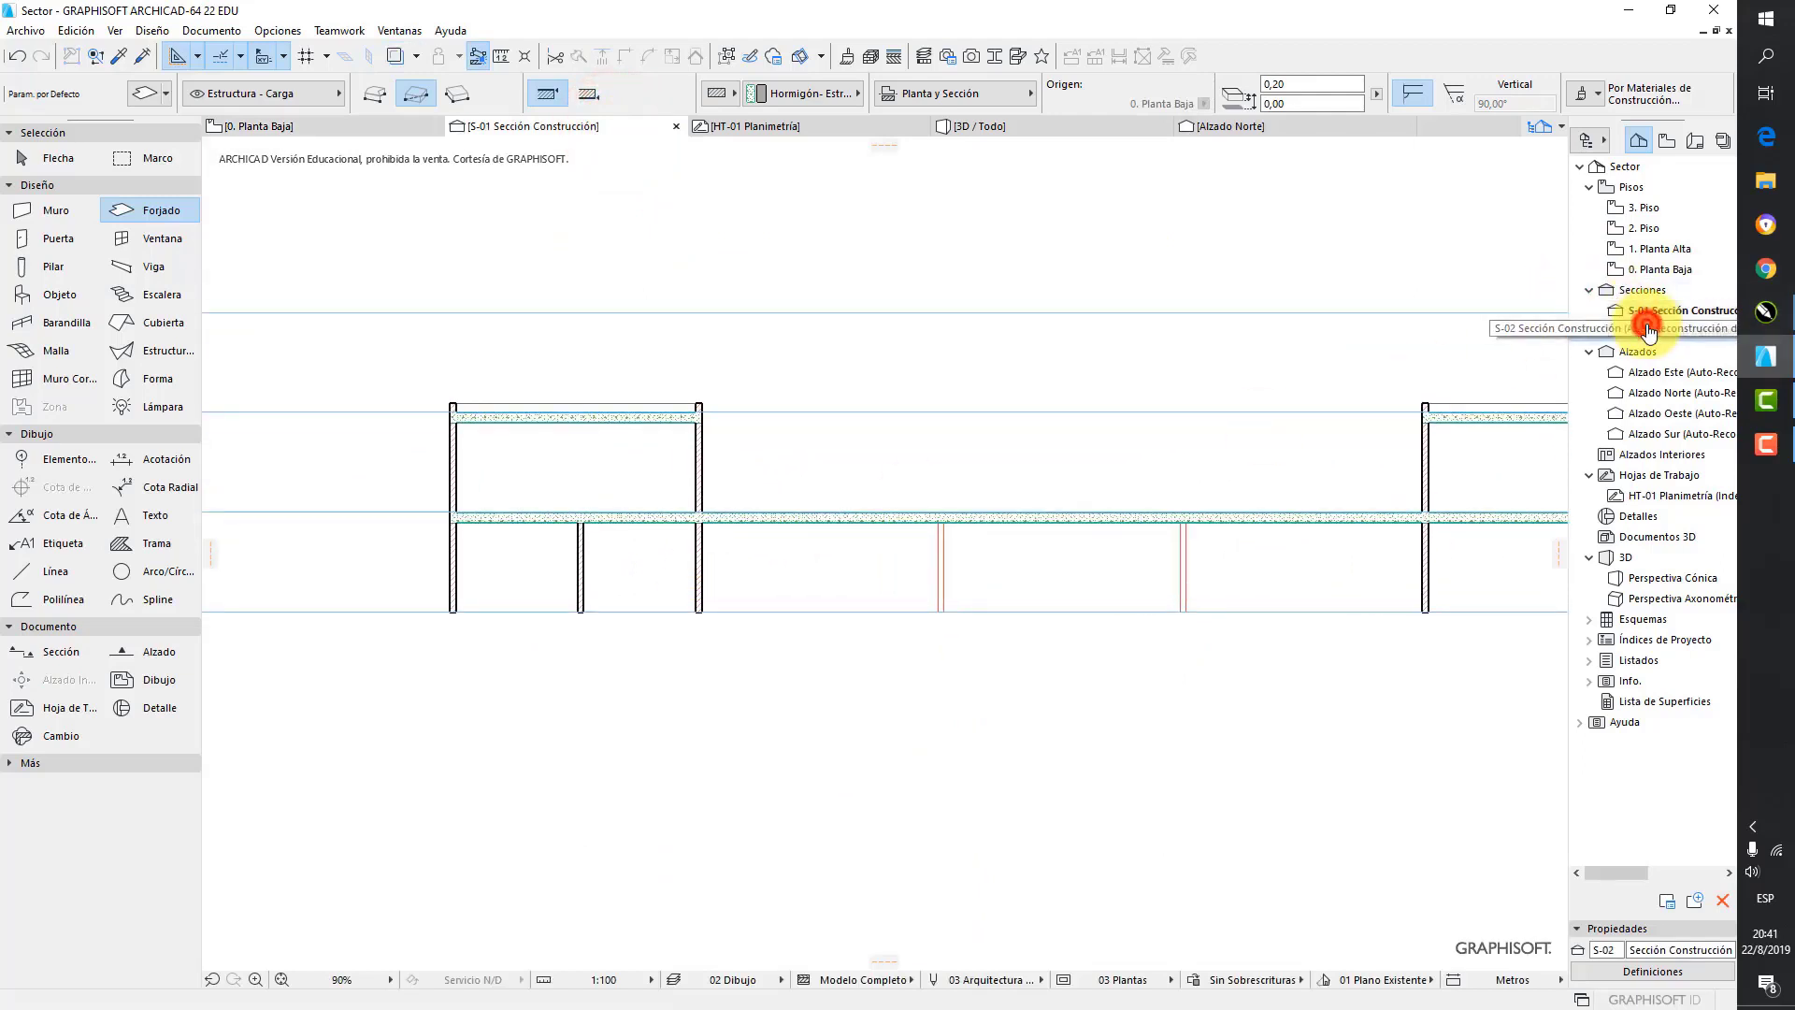
{"action": "double_click", "coordinate": [1646, 330]}
{"action": "scroll", "coordinate": [813, 589], "scroll_direction": "up", "scroll_amount": 3}
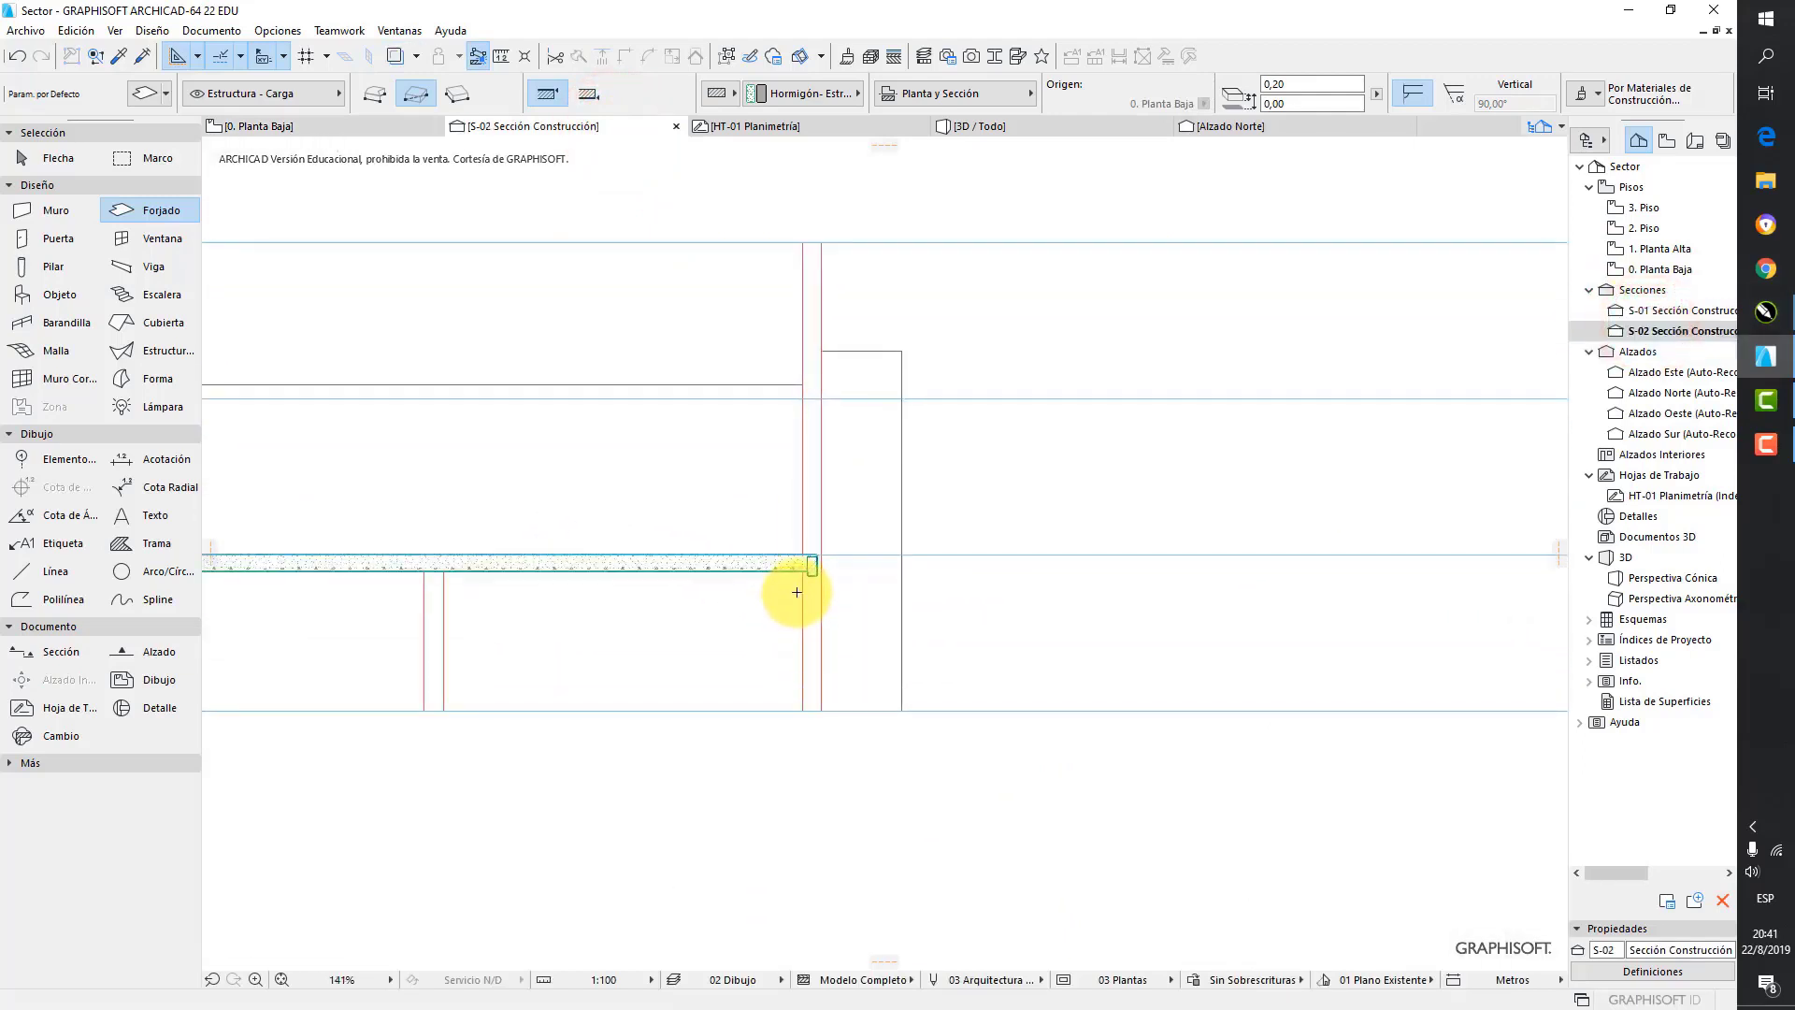
{"action": "middle_click_drag", "start_coordinate": [797, 592], "coordinate": [1173, 557]}
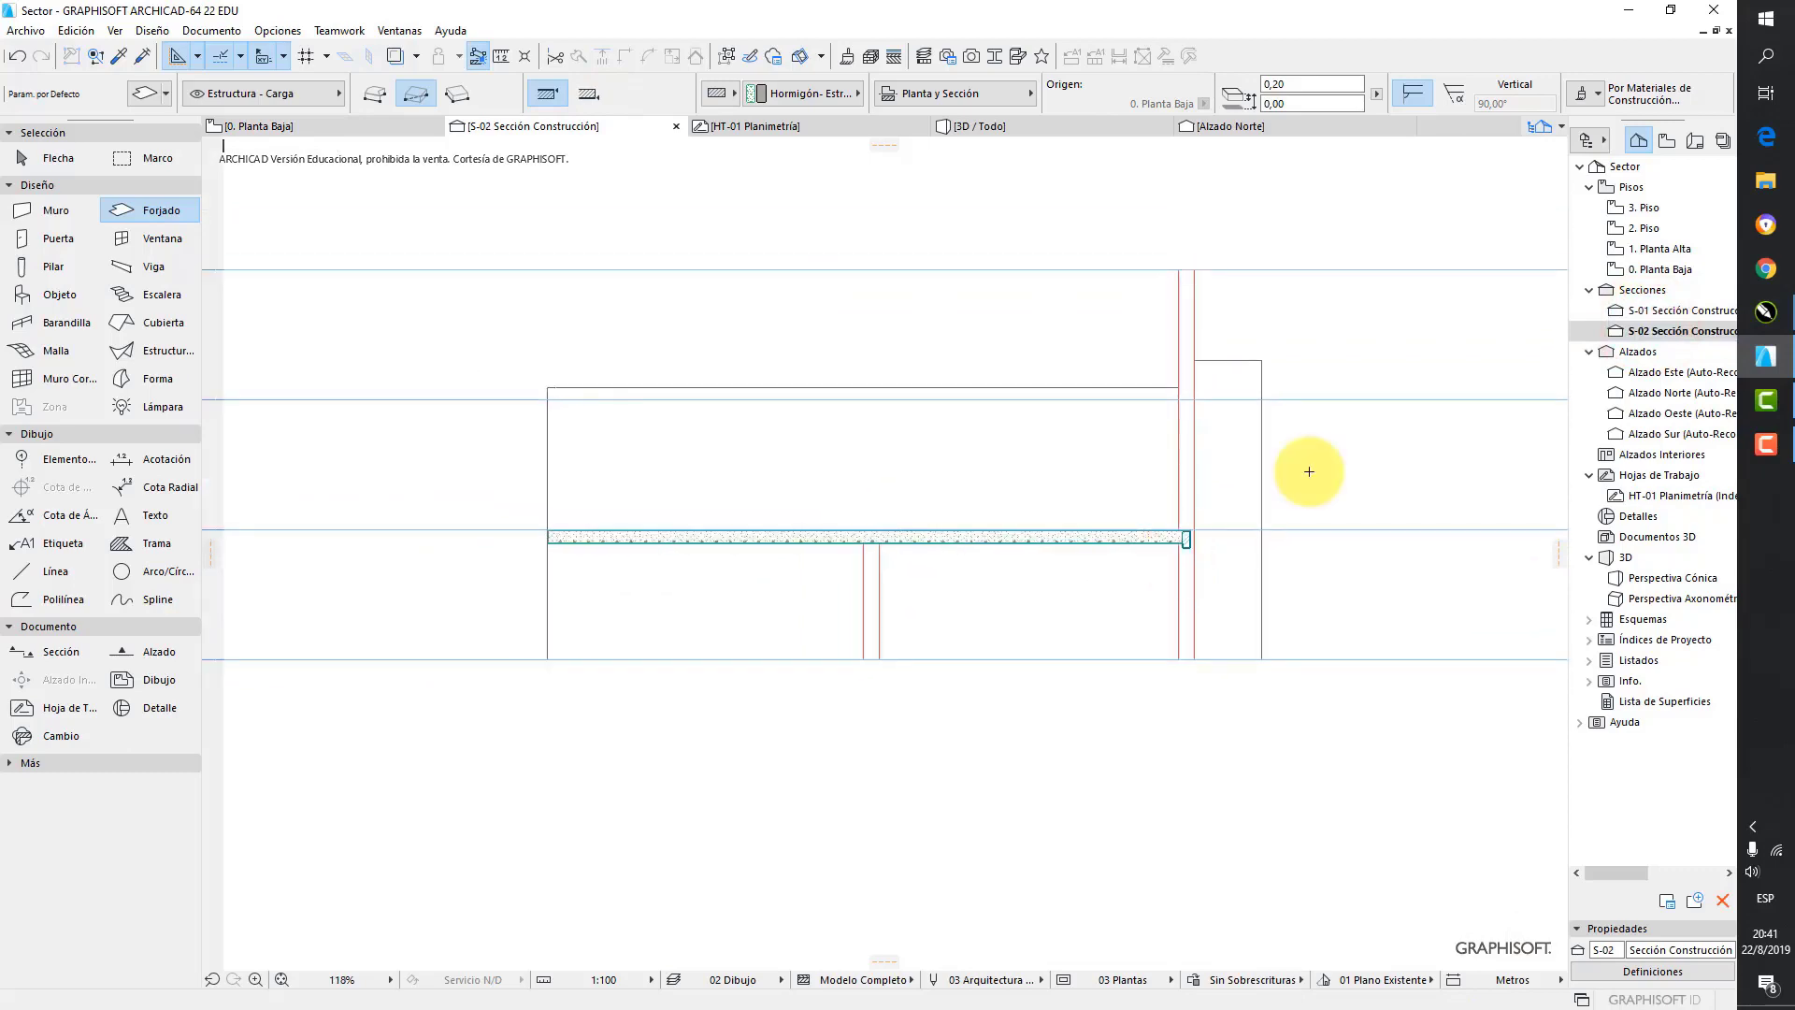
- In the Planta Baja plan, insert a new node in the wall above Sanitarios Mujeres, bending it down into the room
{"action": "double_click", "coordinate": [1664, 269]}
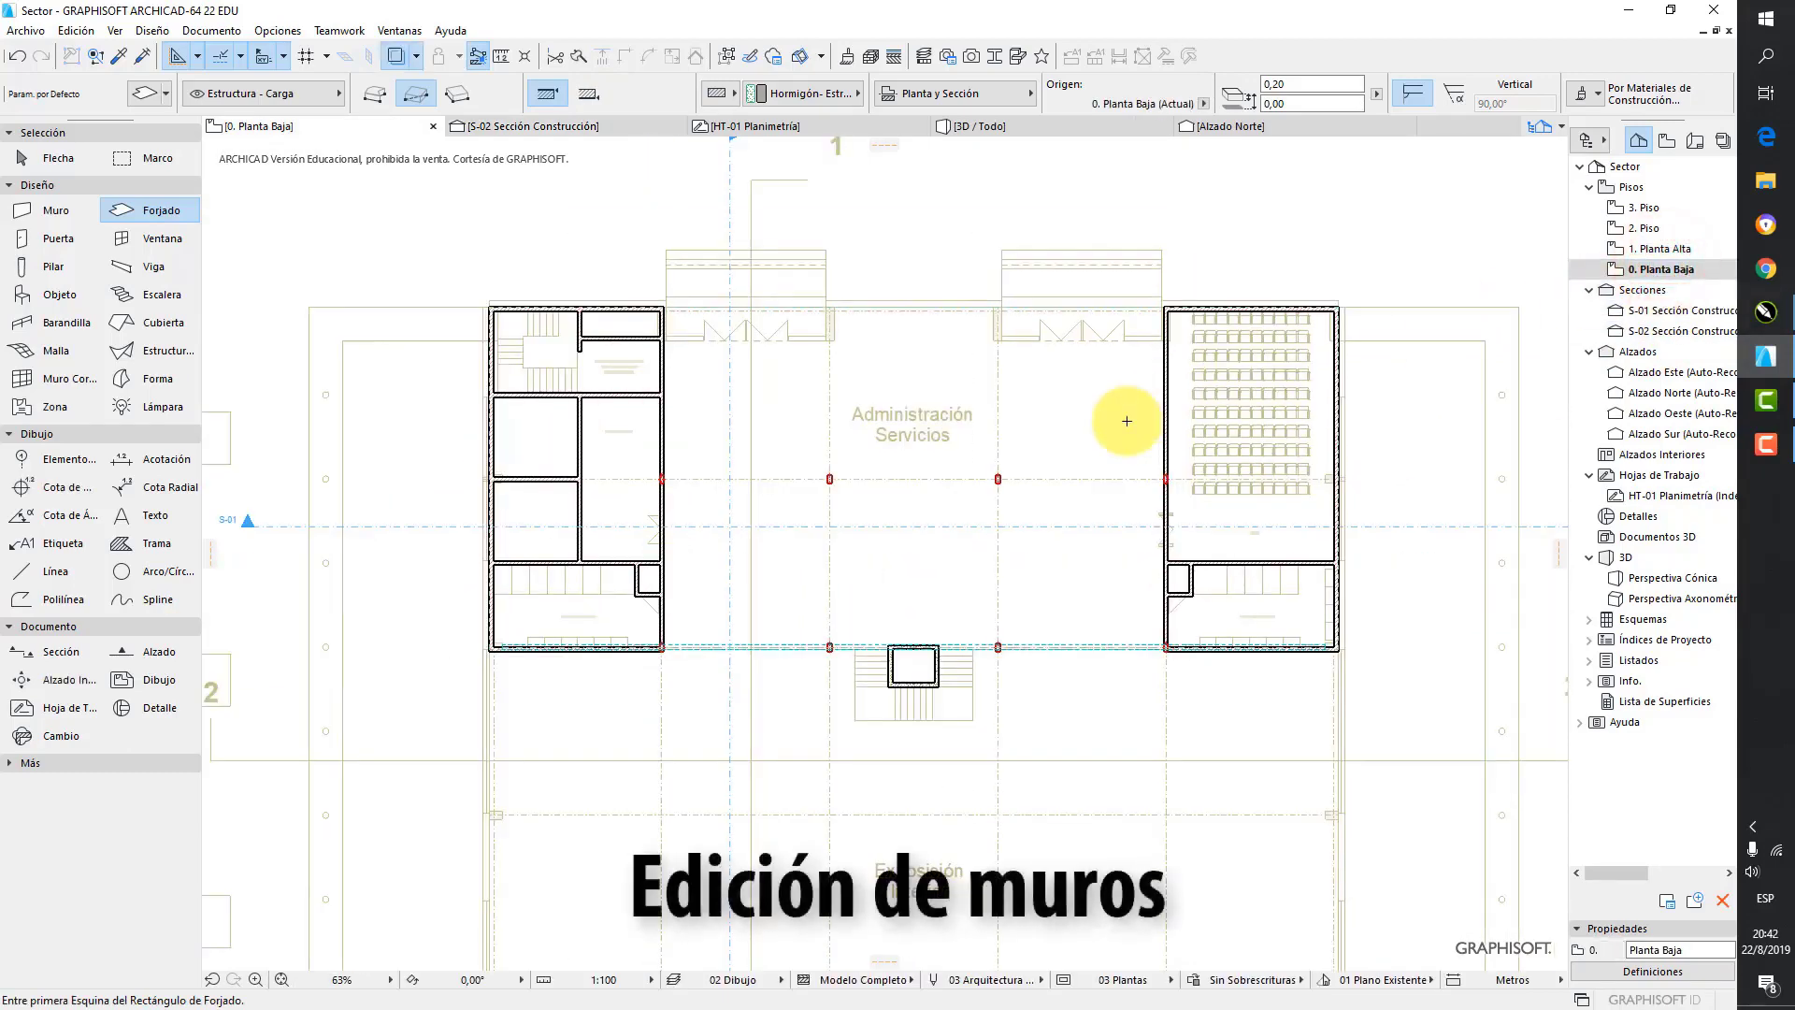
{"action": "scroll", "coordinate": [580, 589], "scroll_direction": "up", "scroll_amount": 6}
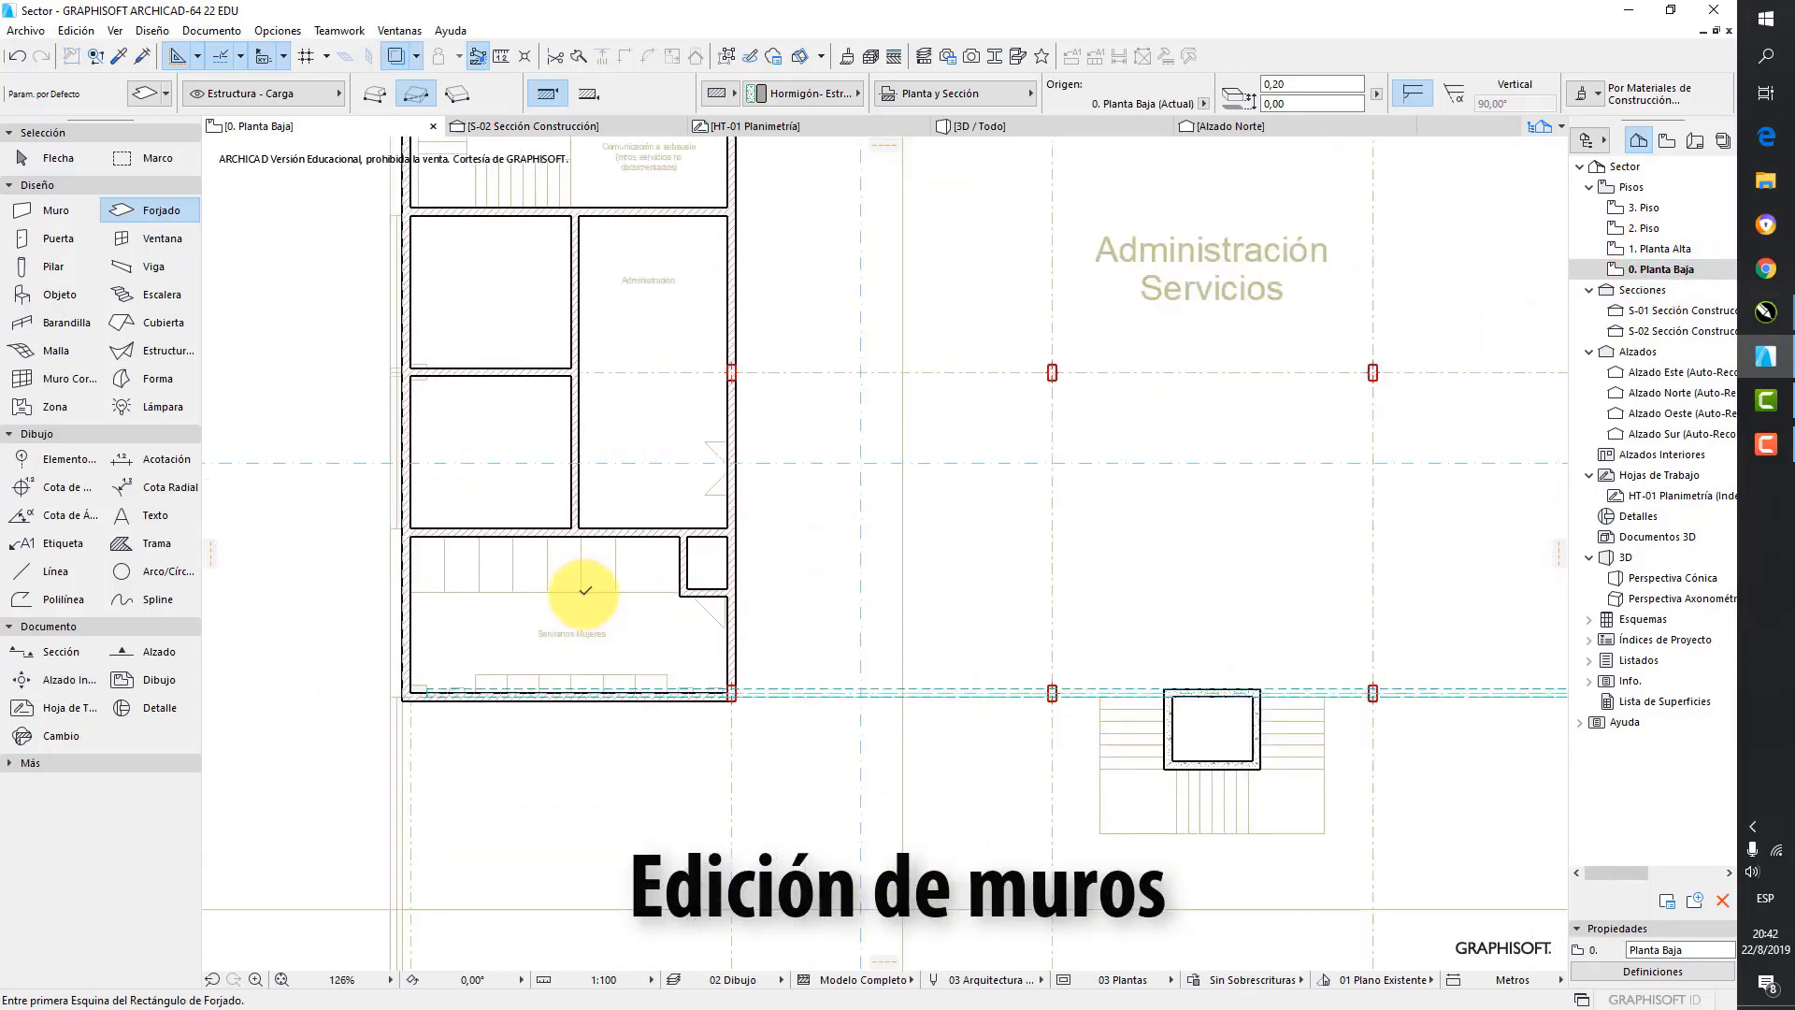
{"action": "left_click", "coordinate": [54, 155]}
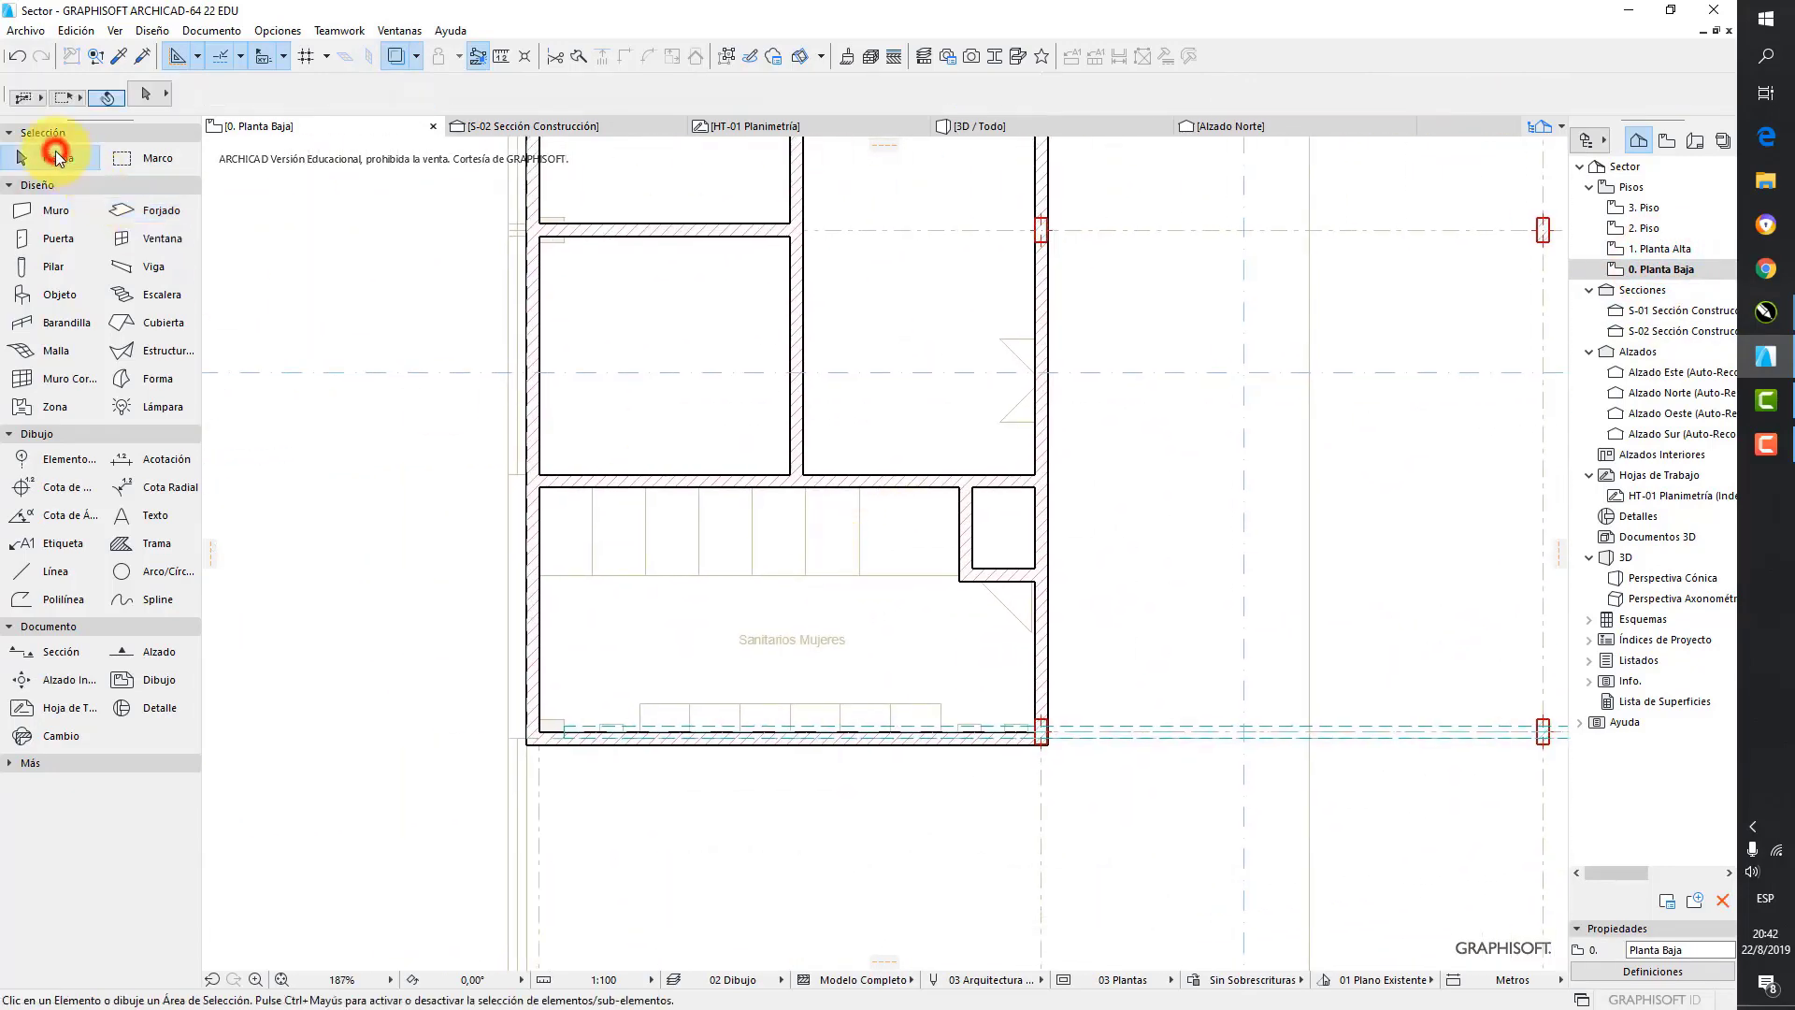
{"action": "left_click", "coordinate": [935, 482]}
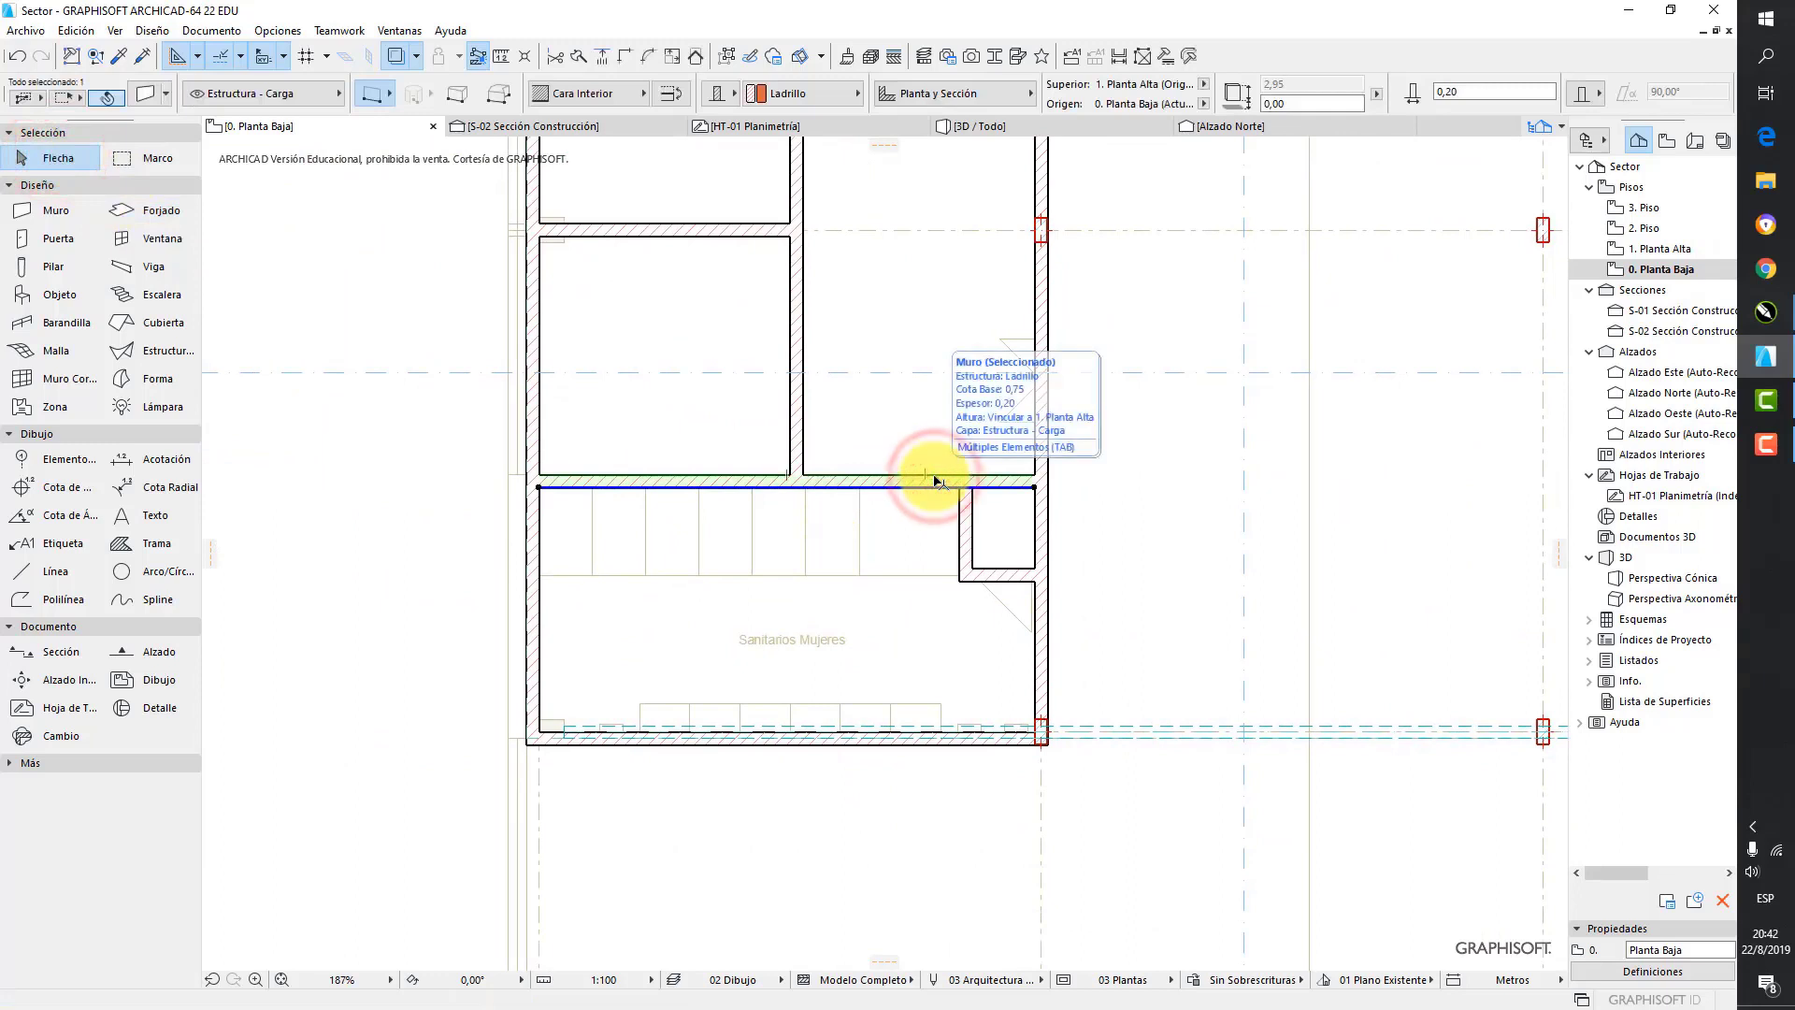
{"action": "scroll", "coordinate": [937, 481], "scroll_direction": "up", "scroll_amount": 2}
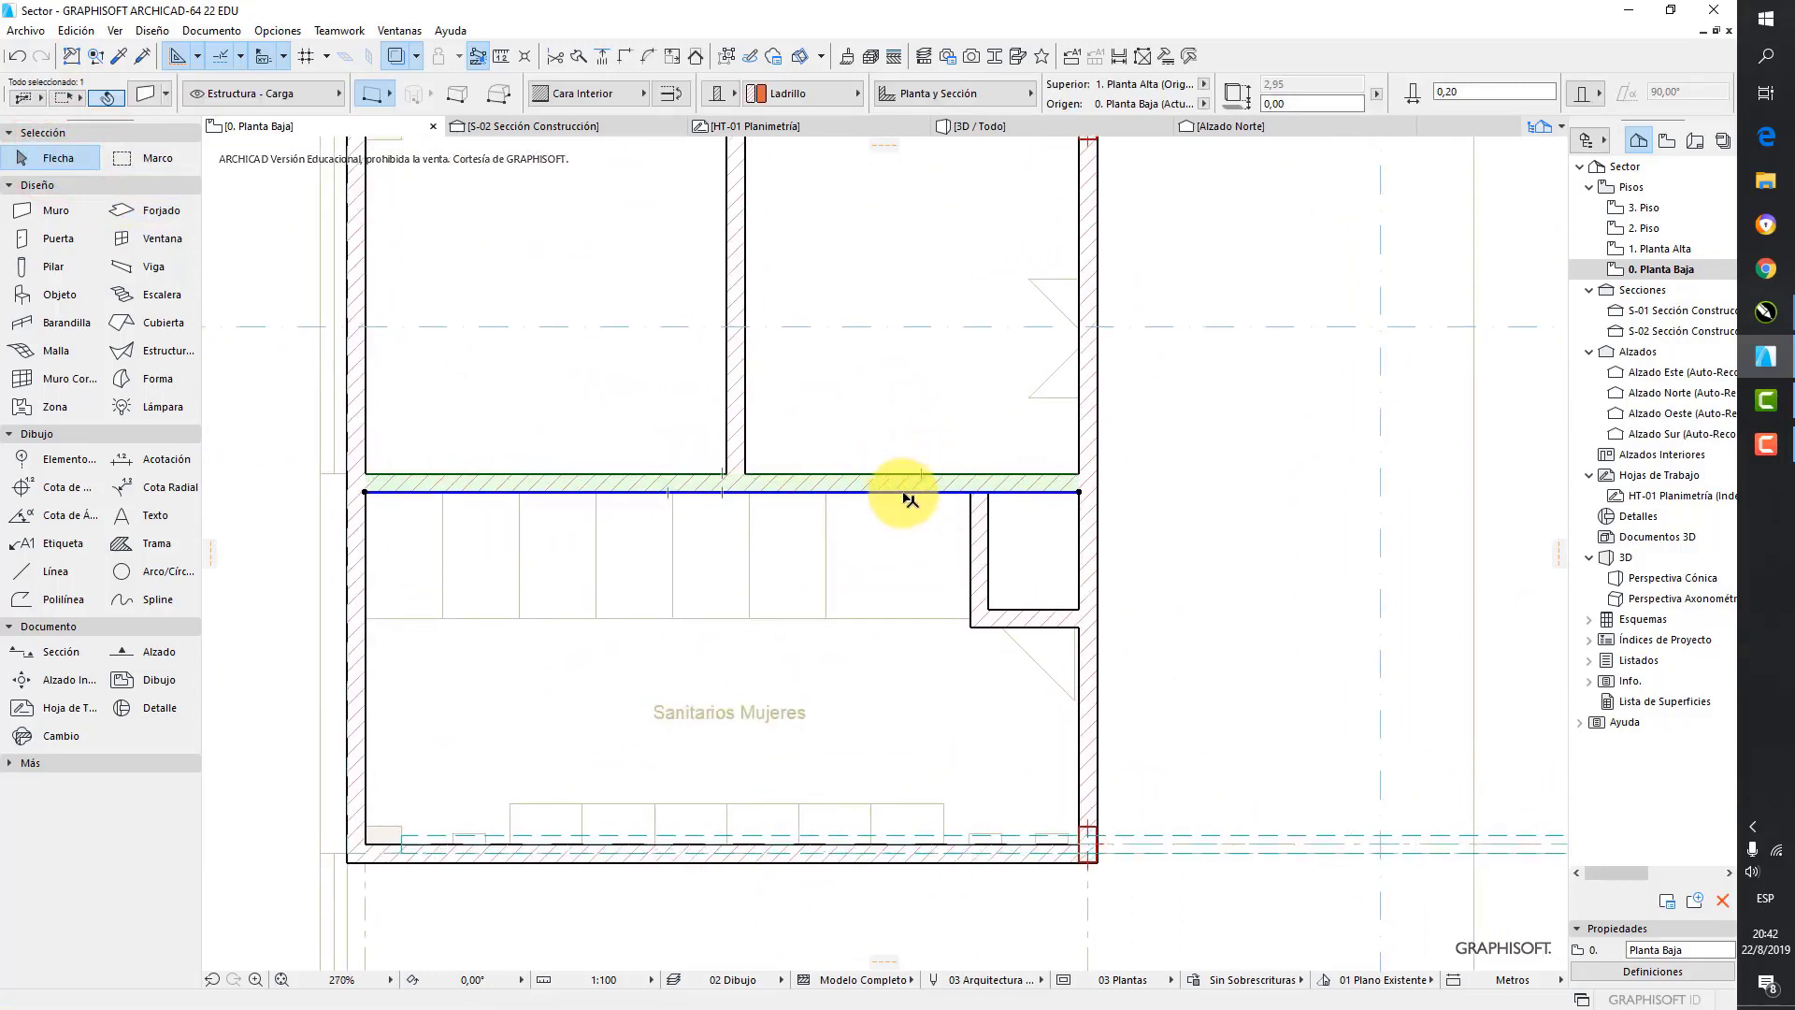
{"action": "left_click", "coordinate": [904, 488]}
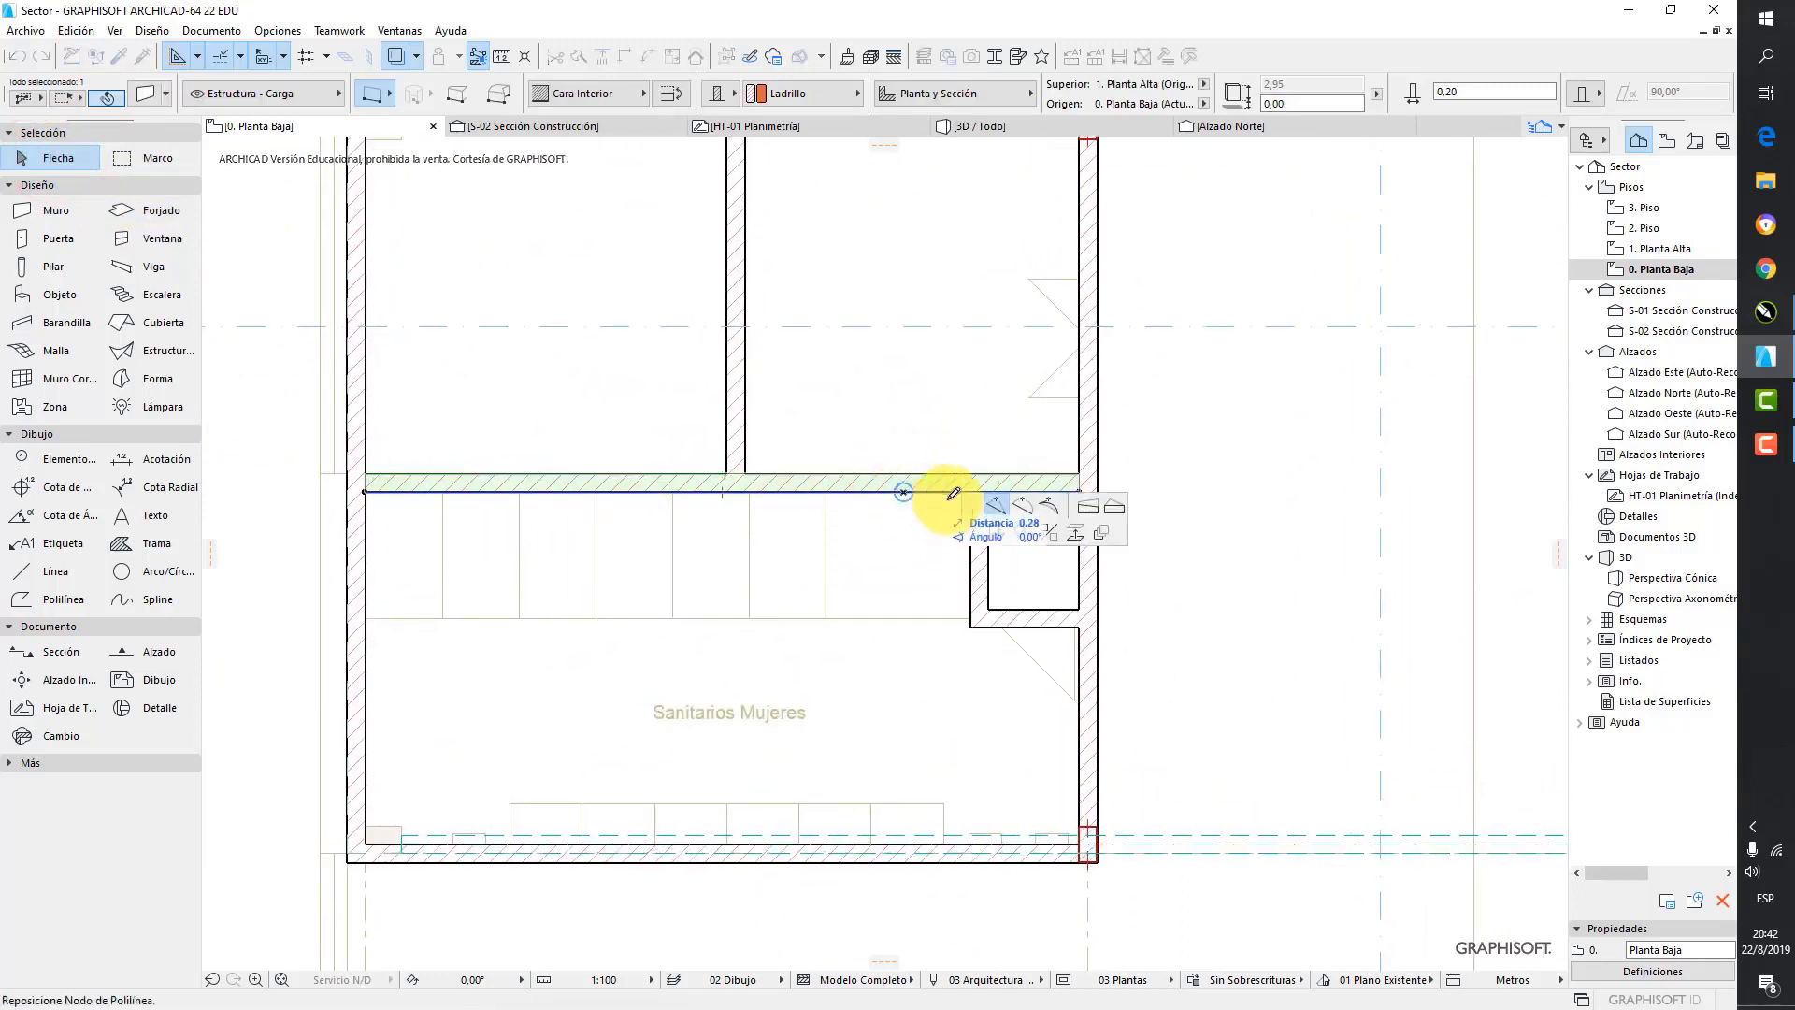
{"action": "left_click", "coordinate": [996, 506]}
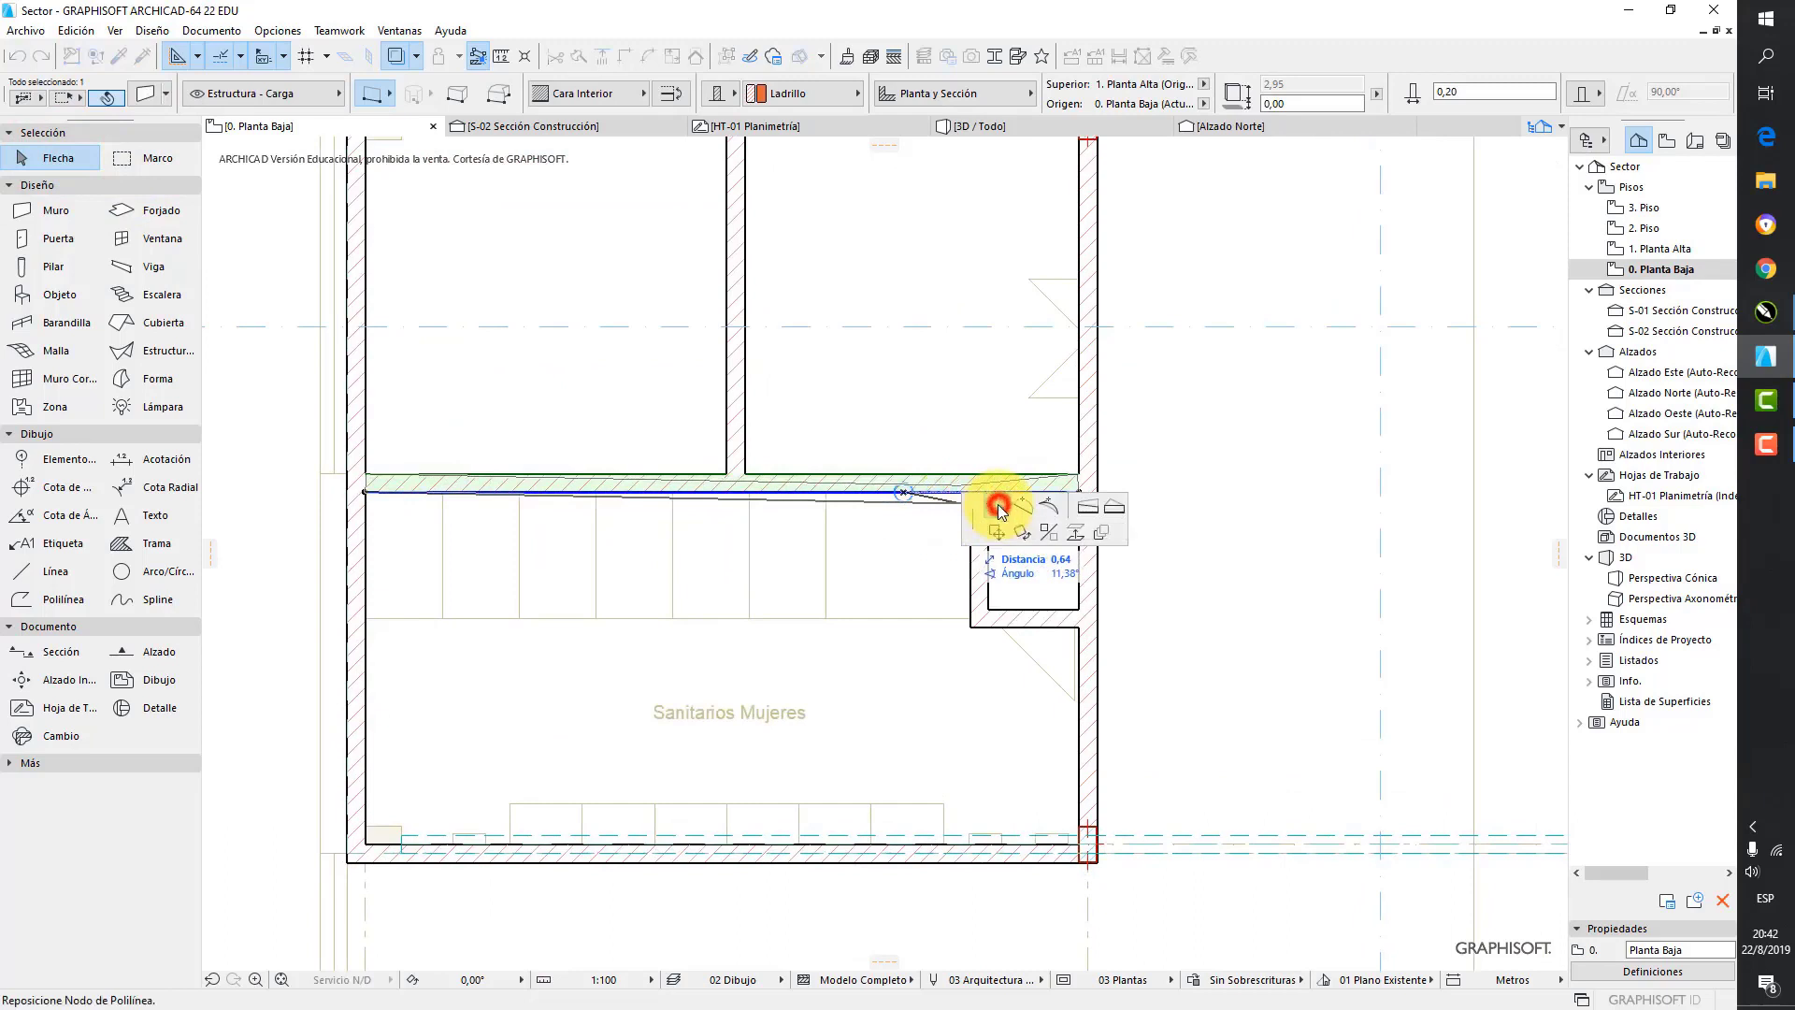
{"action": "left_click", "coordinate": [778, 571]}
- Curve the bent wall's left segment into an upward arc and raise the arc further by editing its tangent
{"action": "left_click", "coordinate": [715, 560]}
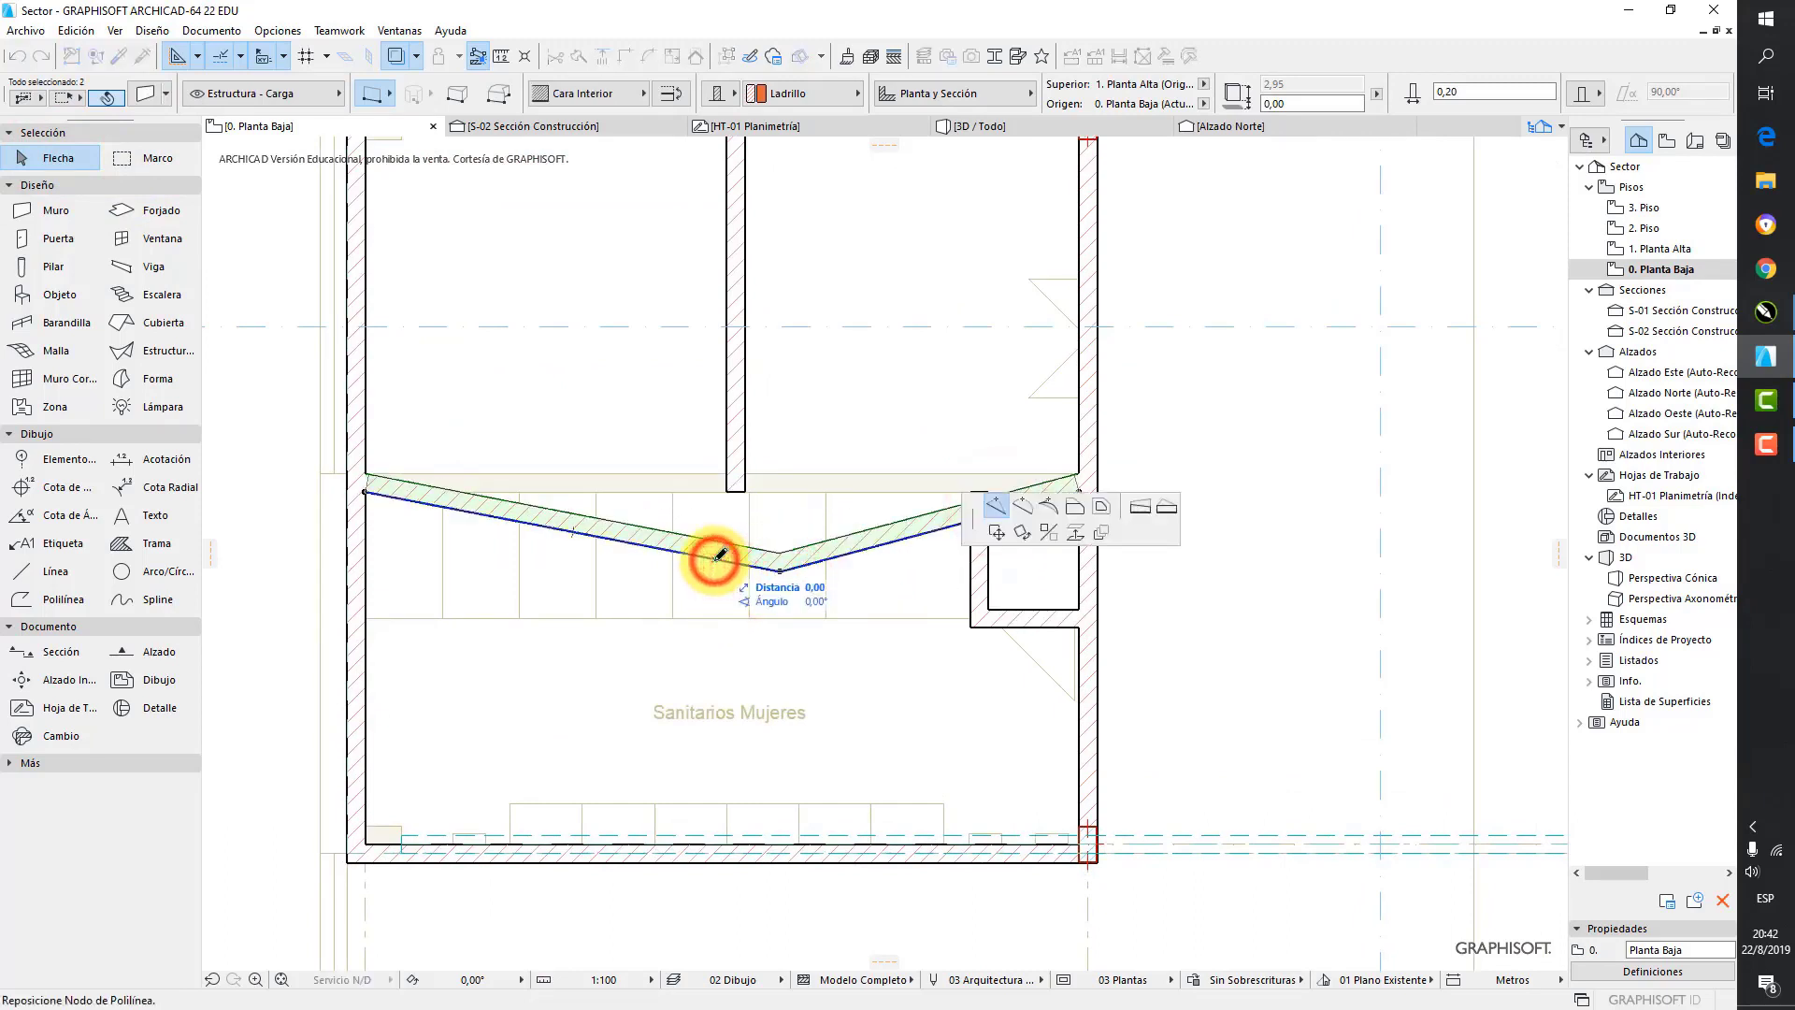
{"action": "left_click", "coordinate": [1023, 505]}
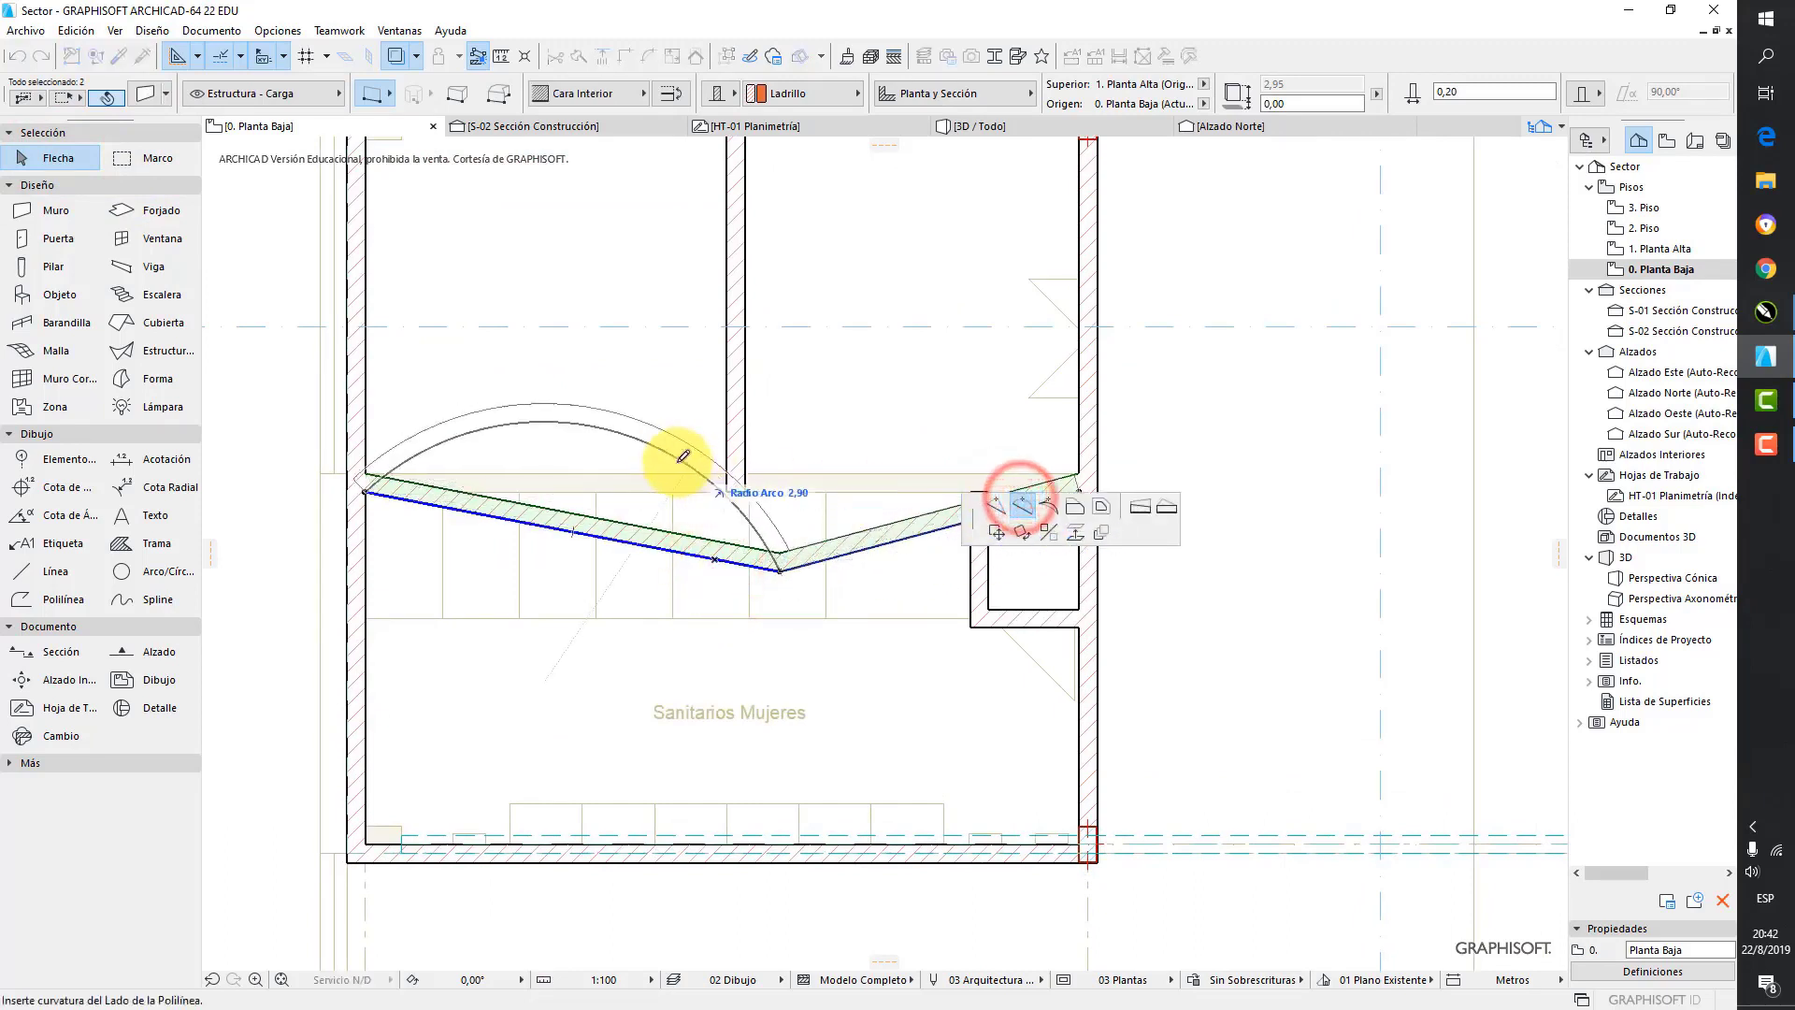
{"action": "left_click", "coordinate": [647, 491]}
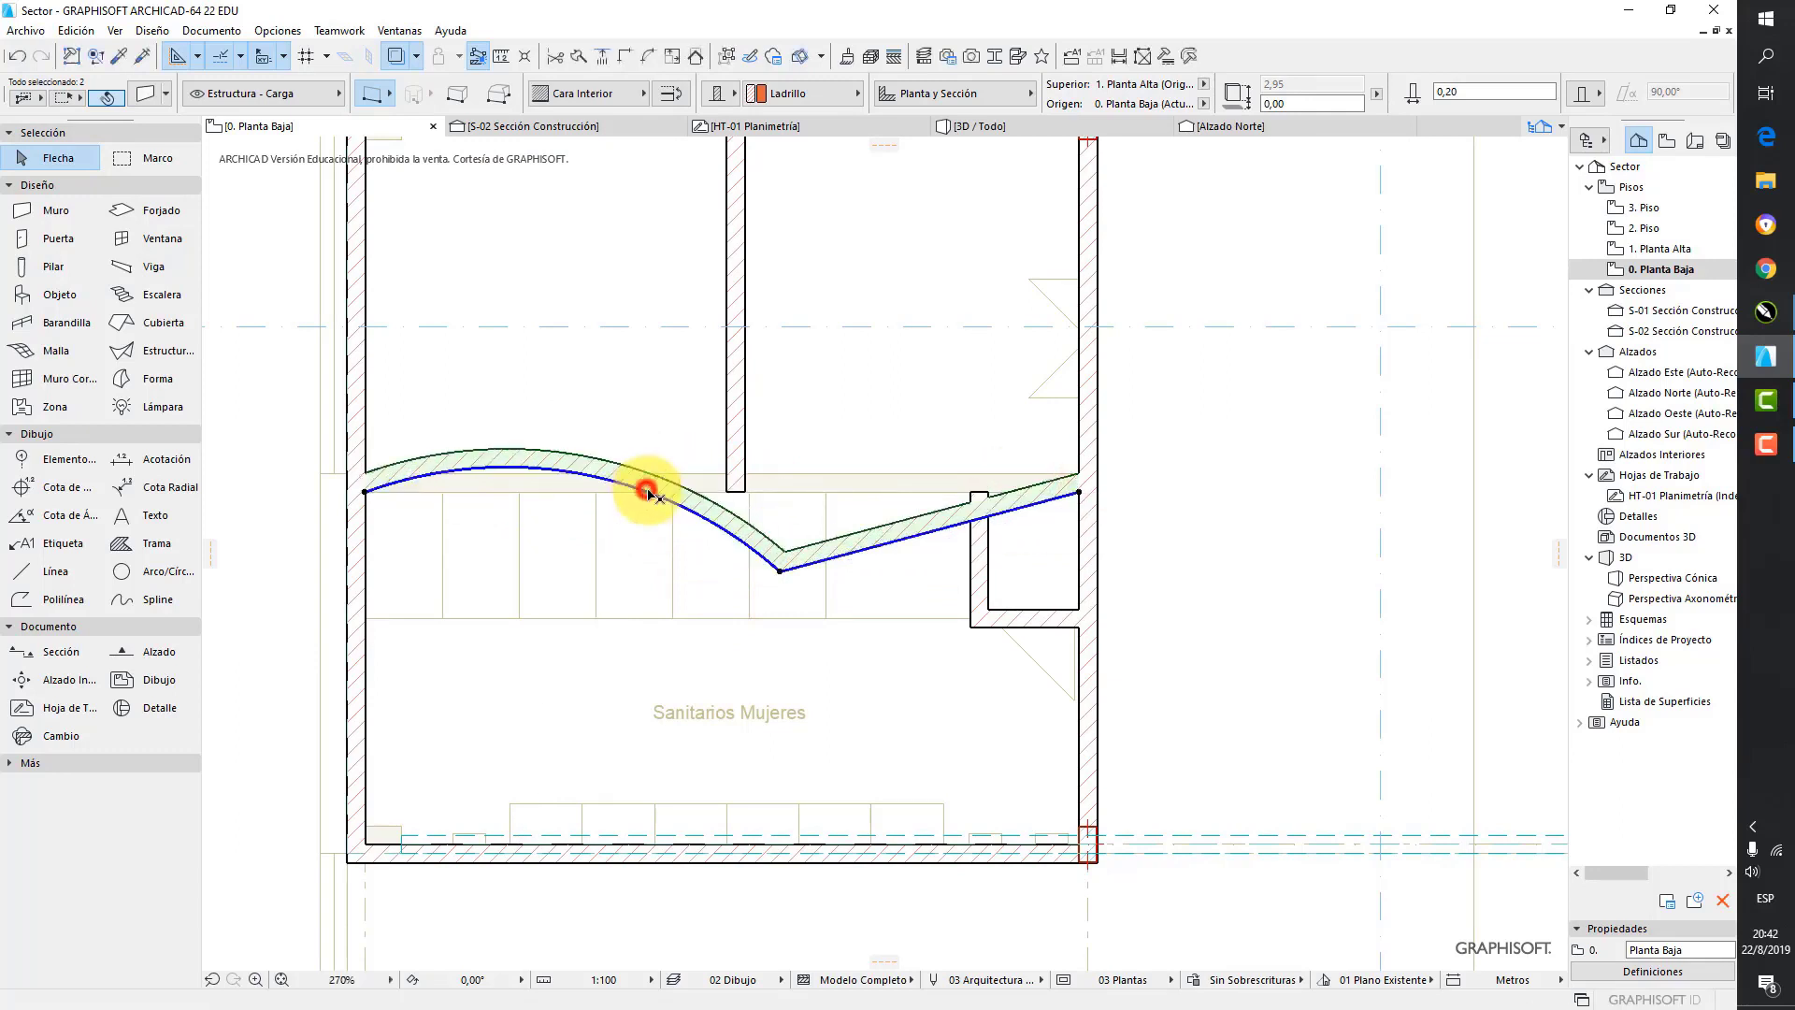
{"action": "left_click", "coordinate": [527, 466]}
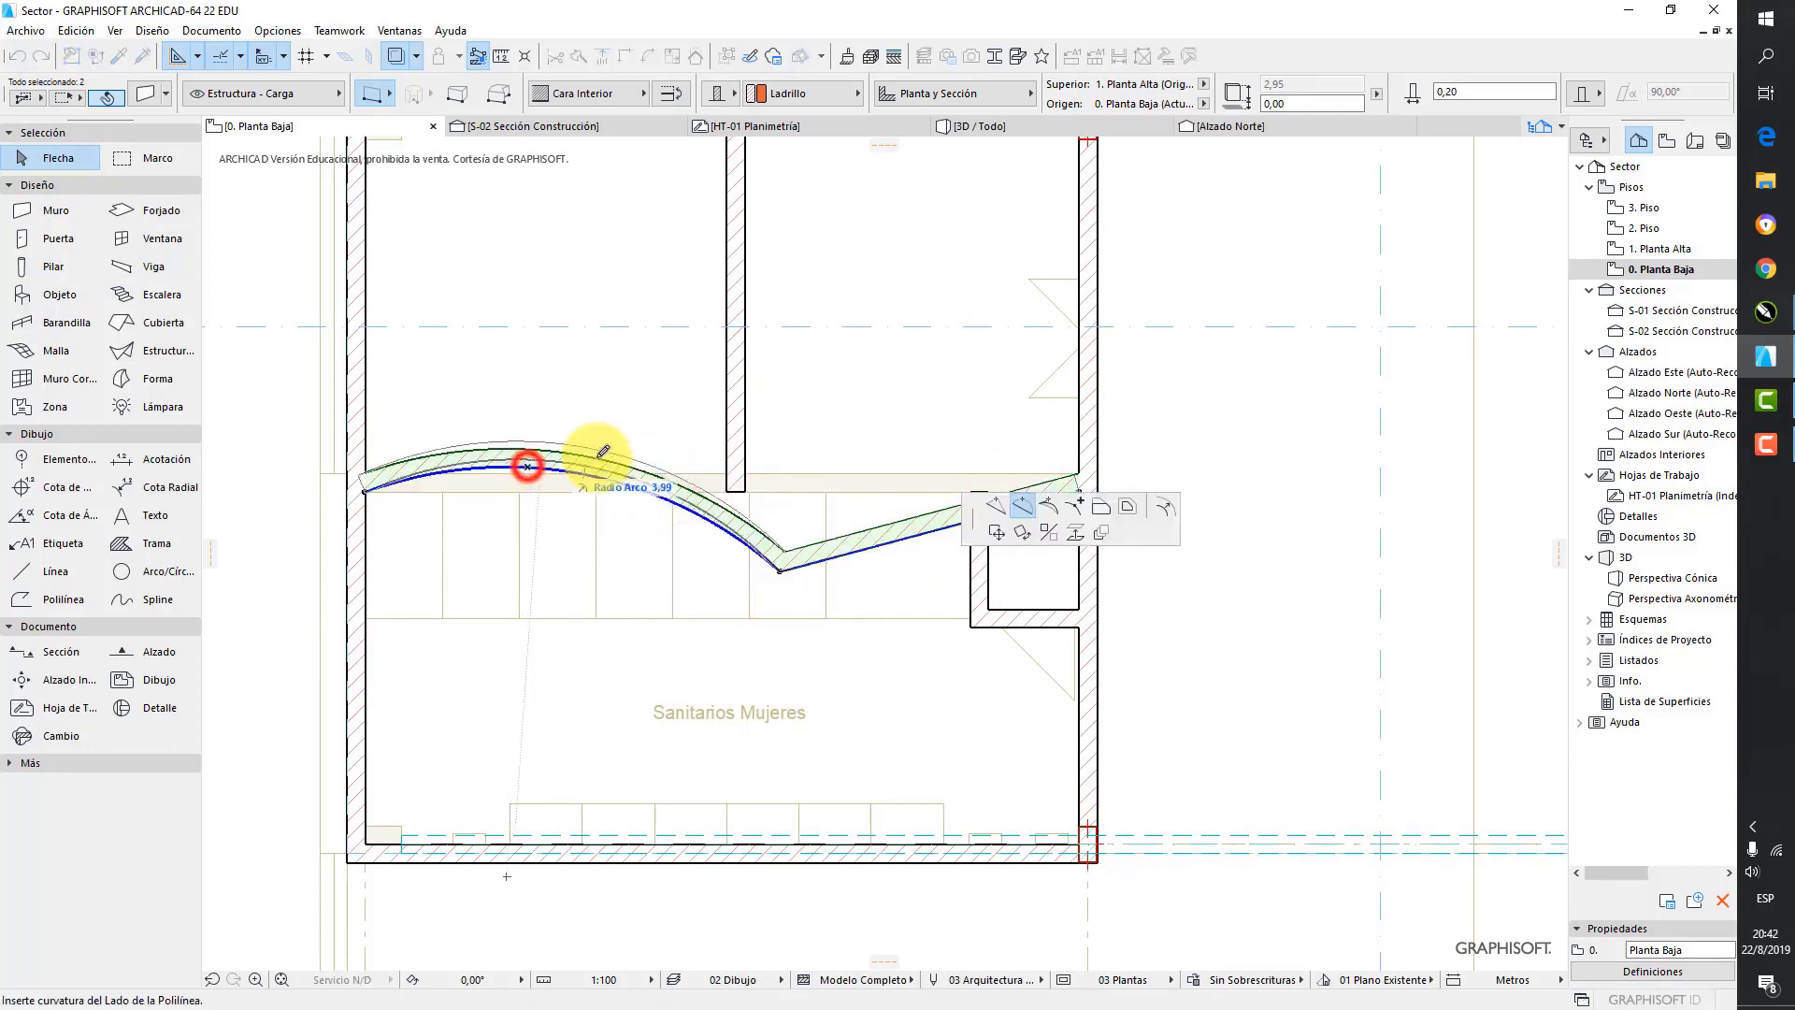
{"action": "left_click", "coordinate": [1049, 508]}
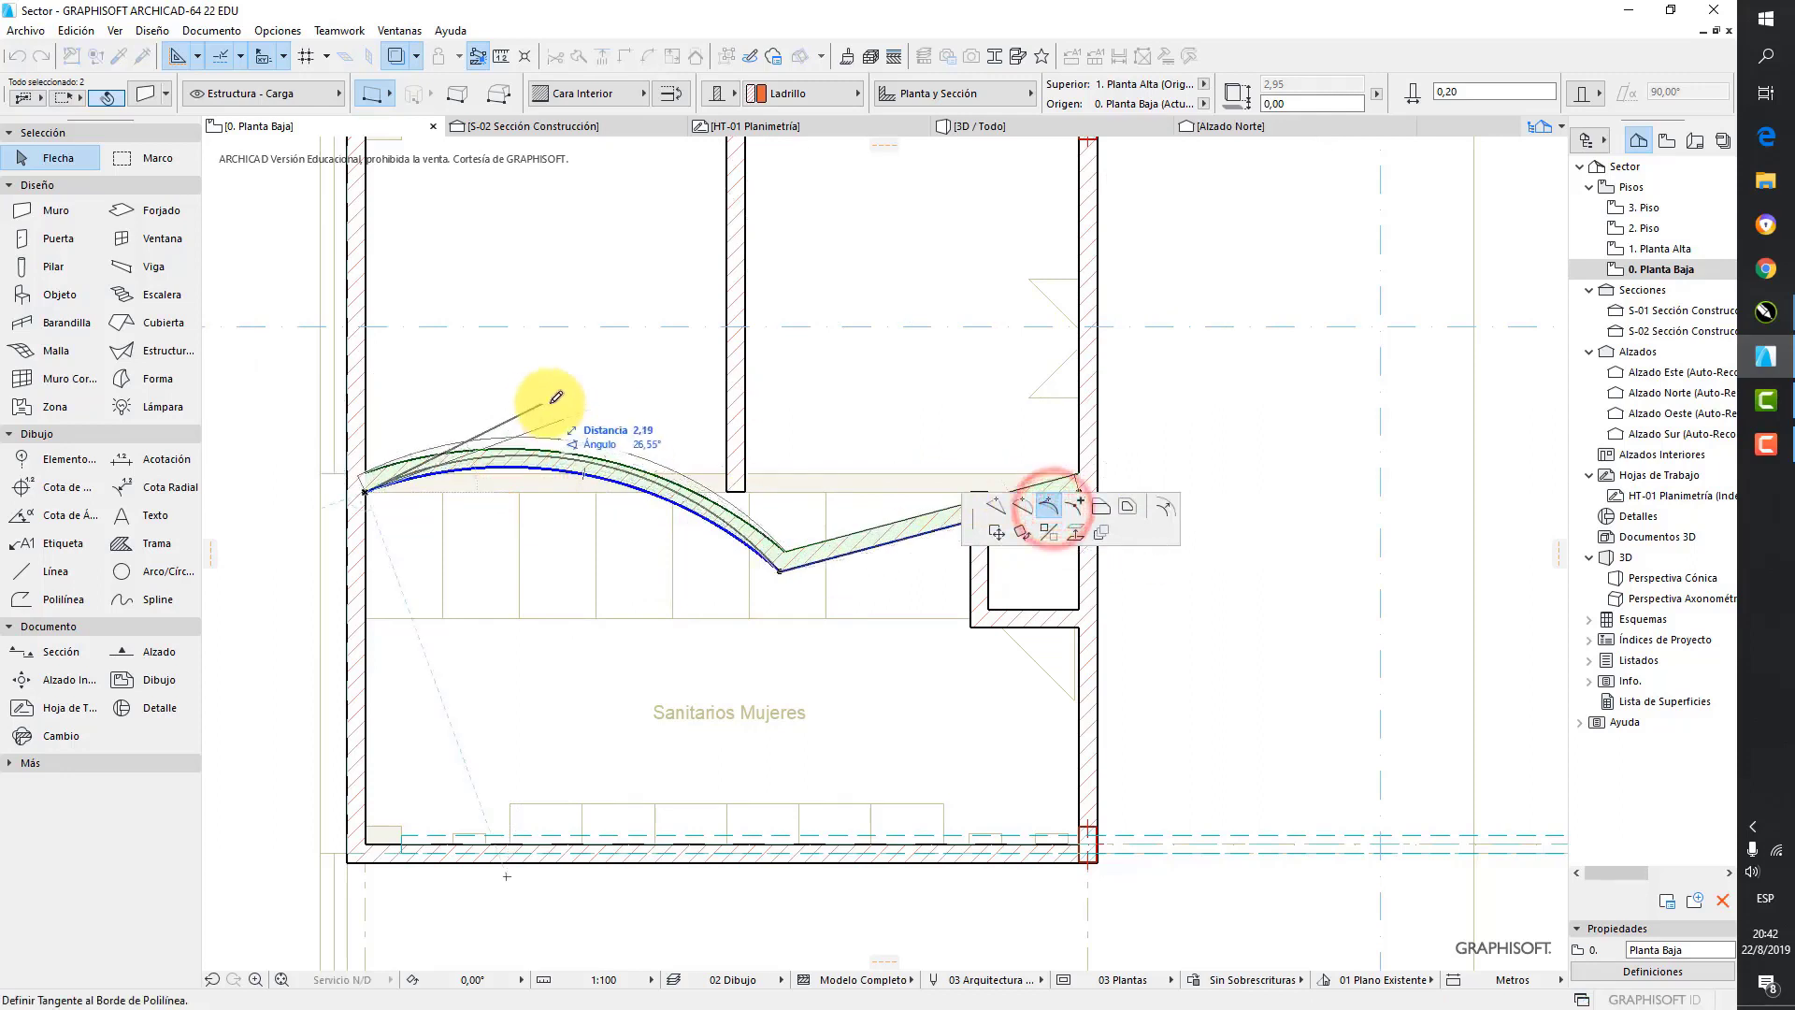
{"action": "left_click", "coordinate": [554, 368]}
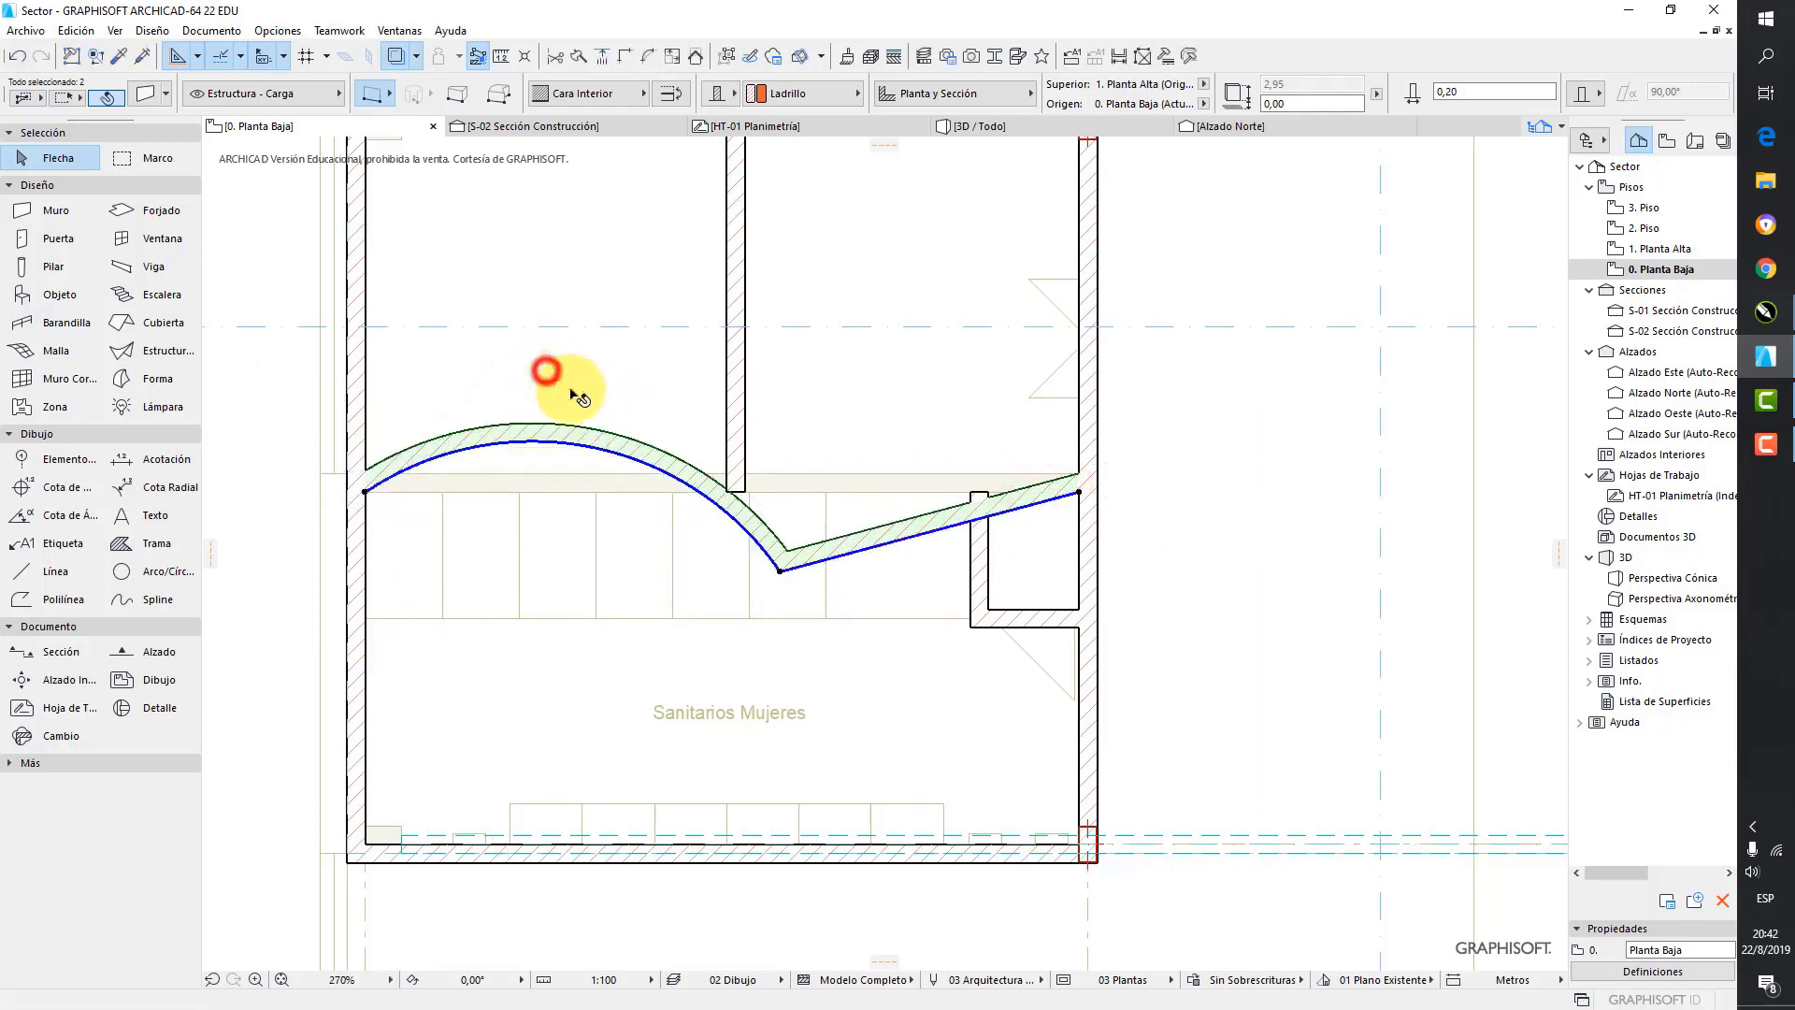
- Offset the bent wall's straight right segment downward into Sanitarios Mujeres
{"action": "left_click", "coordinate": [865, 545]}
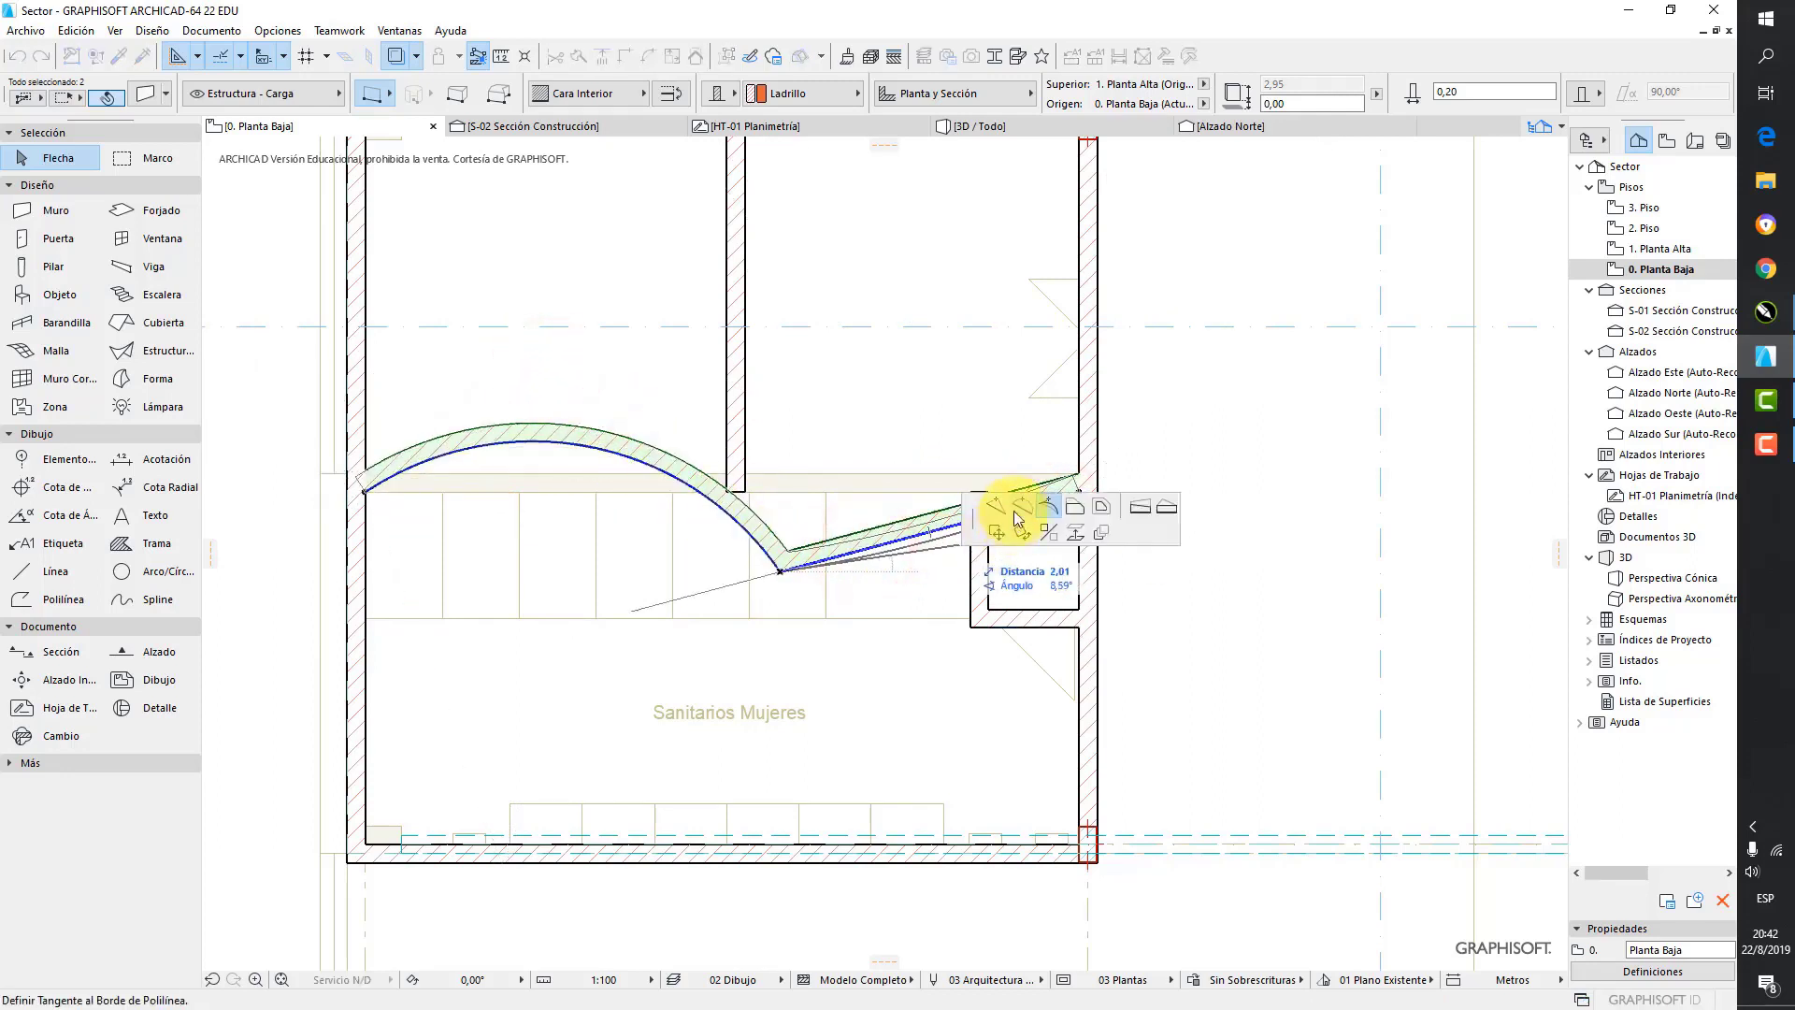
{"action": "left_click", "coordinate": [1075, 505]}
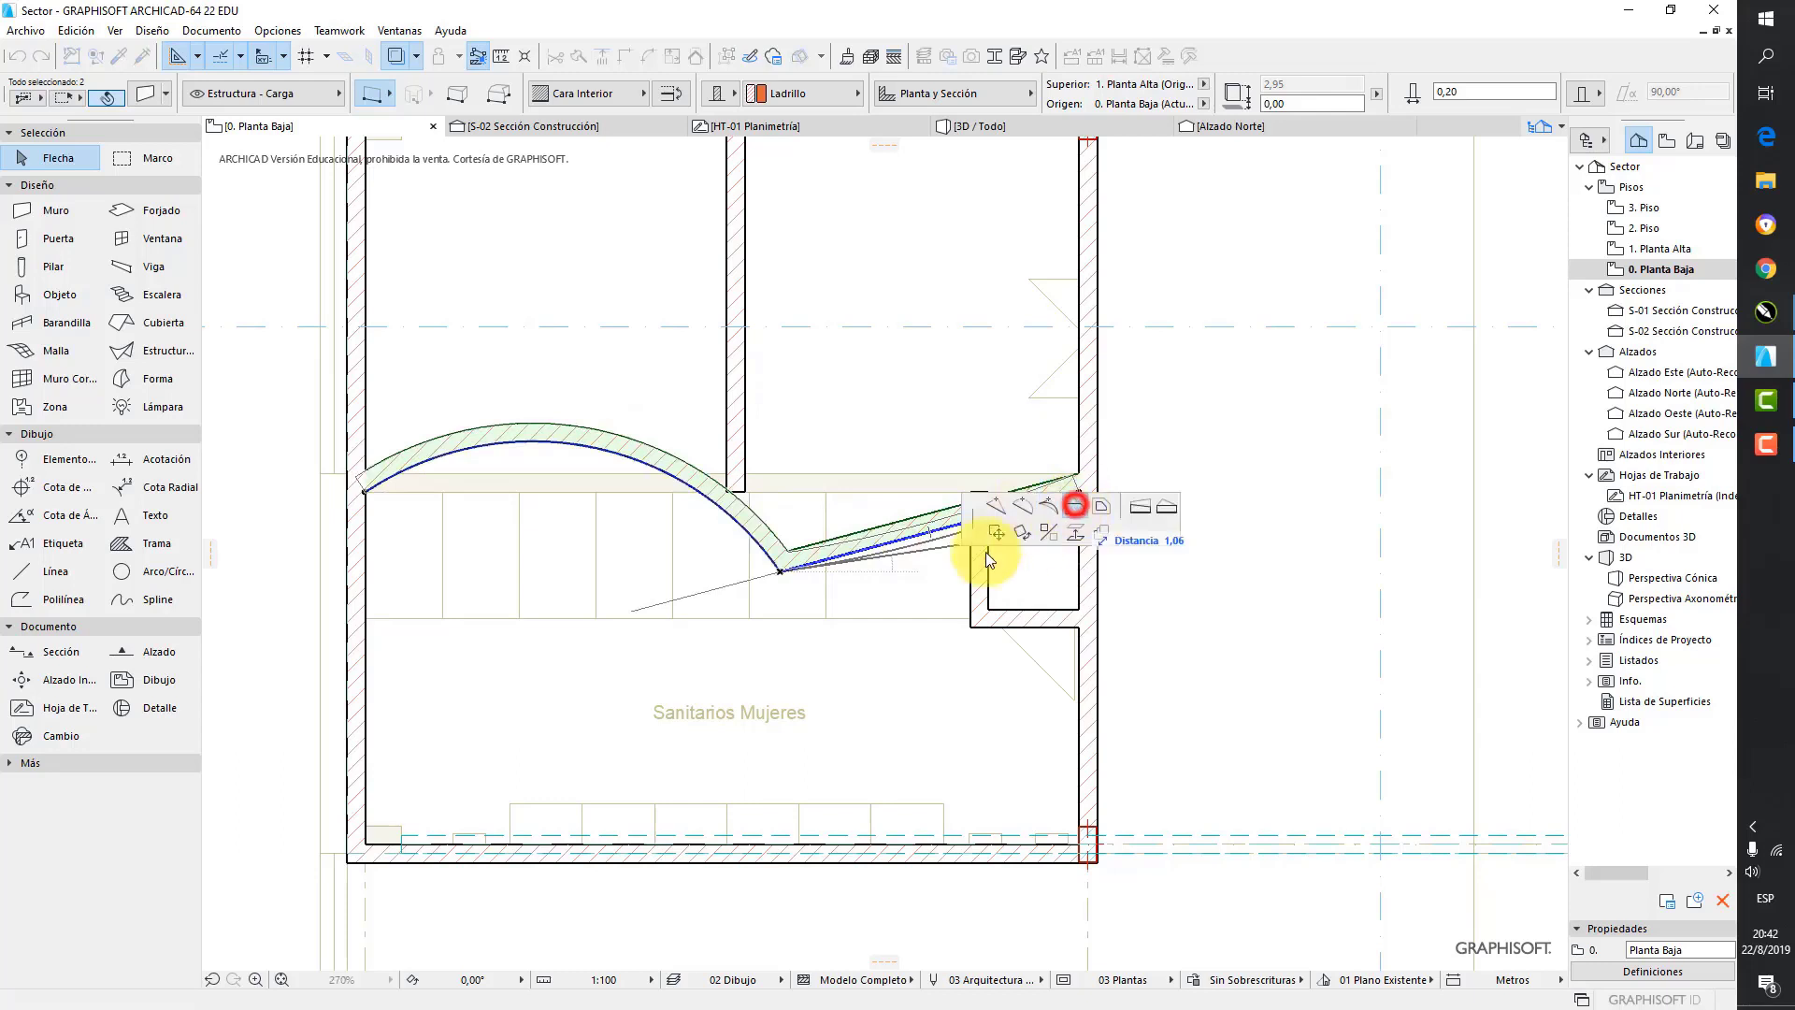
{"action": "left_click", "coordinate": [916, 612]}
- Offset all segments of the curved and bent wall upward together and clear the selection
{"action": "left_click", "coordinate": [917, 609]}
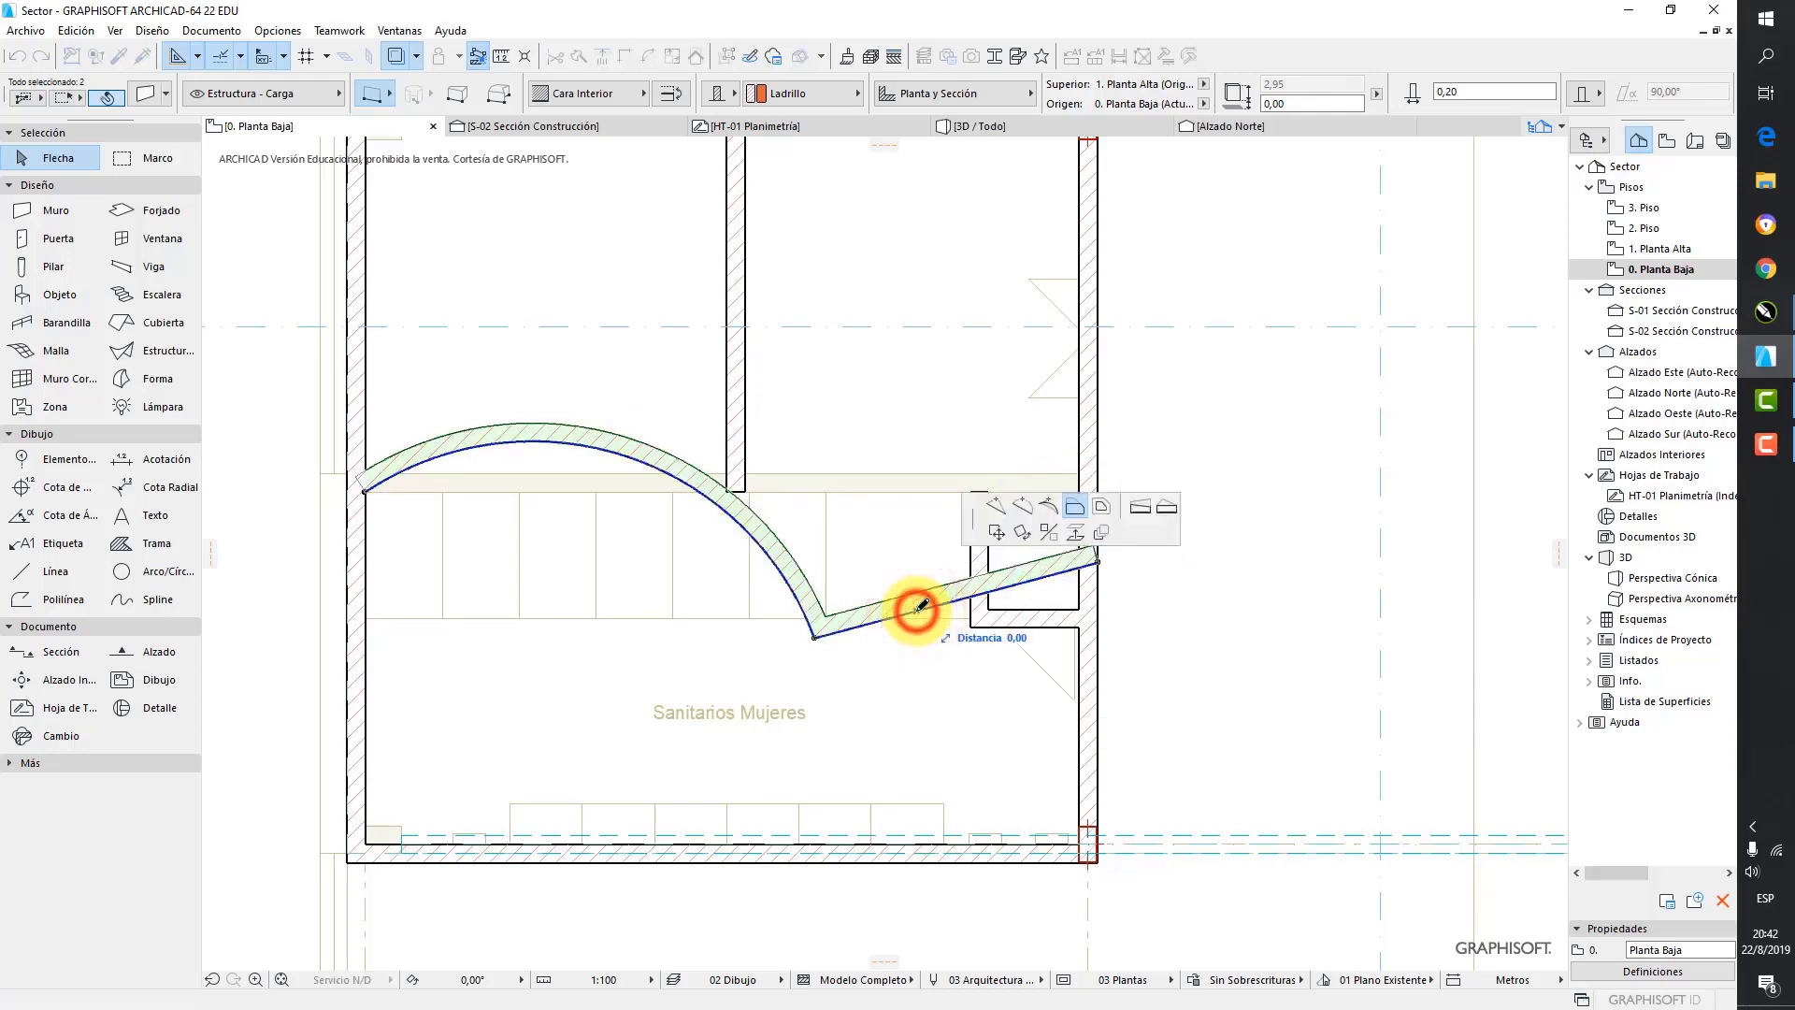
{"action": "left_click", "coordinate": [1098, 506]}
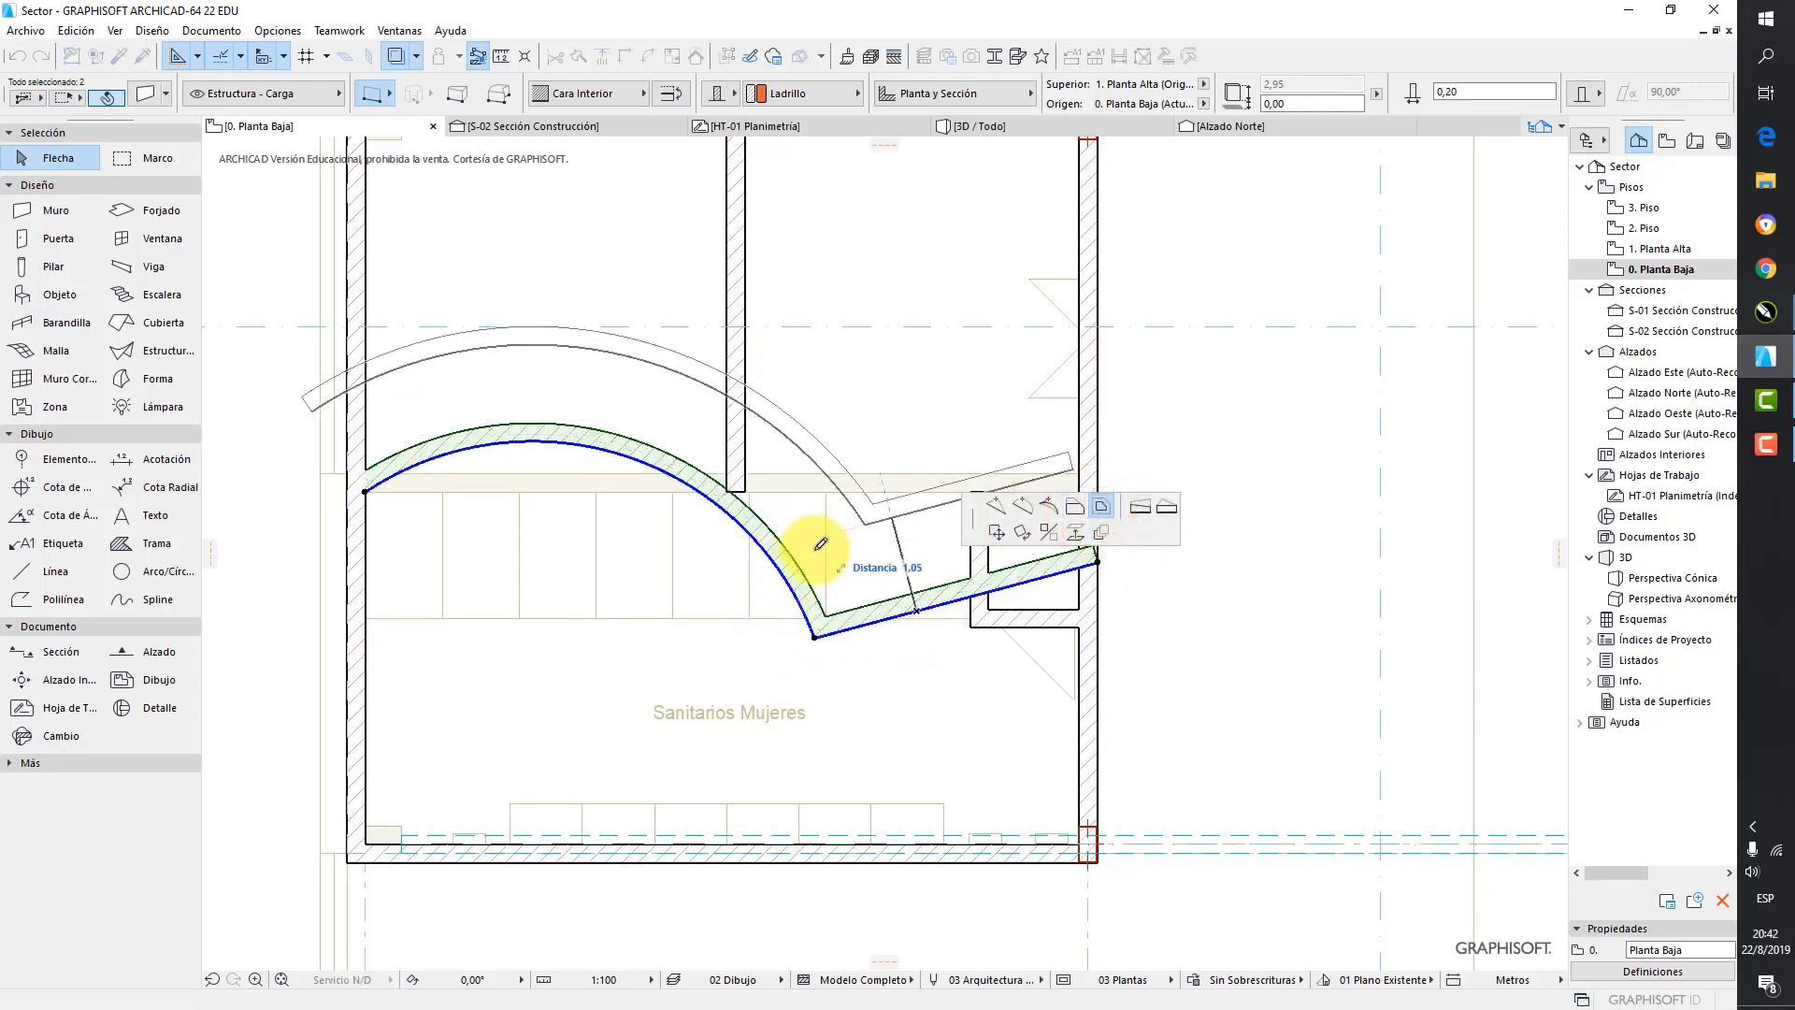
{"action": "left_click", "coordinate": [815, 549]}
{"action": "left_click", "coordinate": [899, 534]}
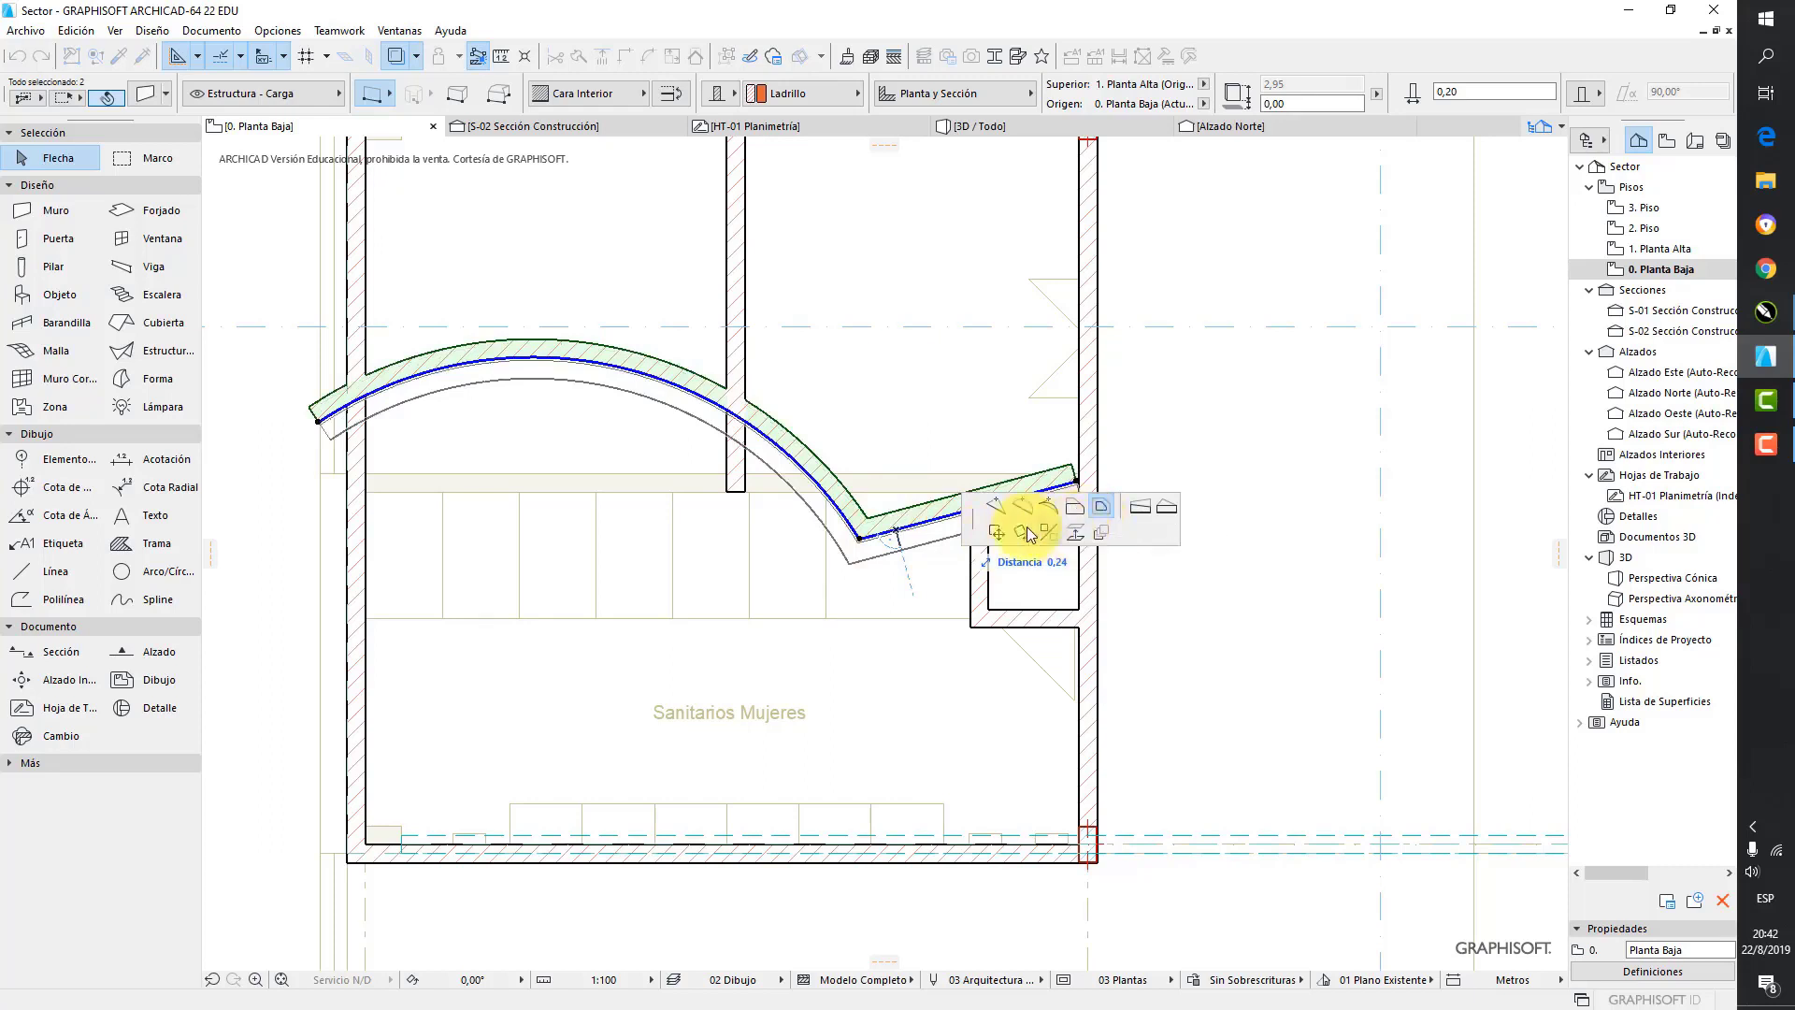
{"action": "left_click", "coordinate": [916, 503]}
{"action": "key", "text": "Escape"}
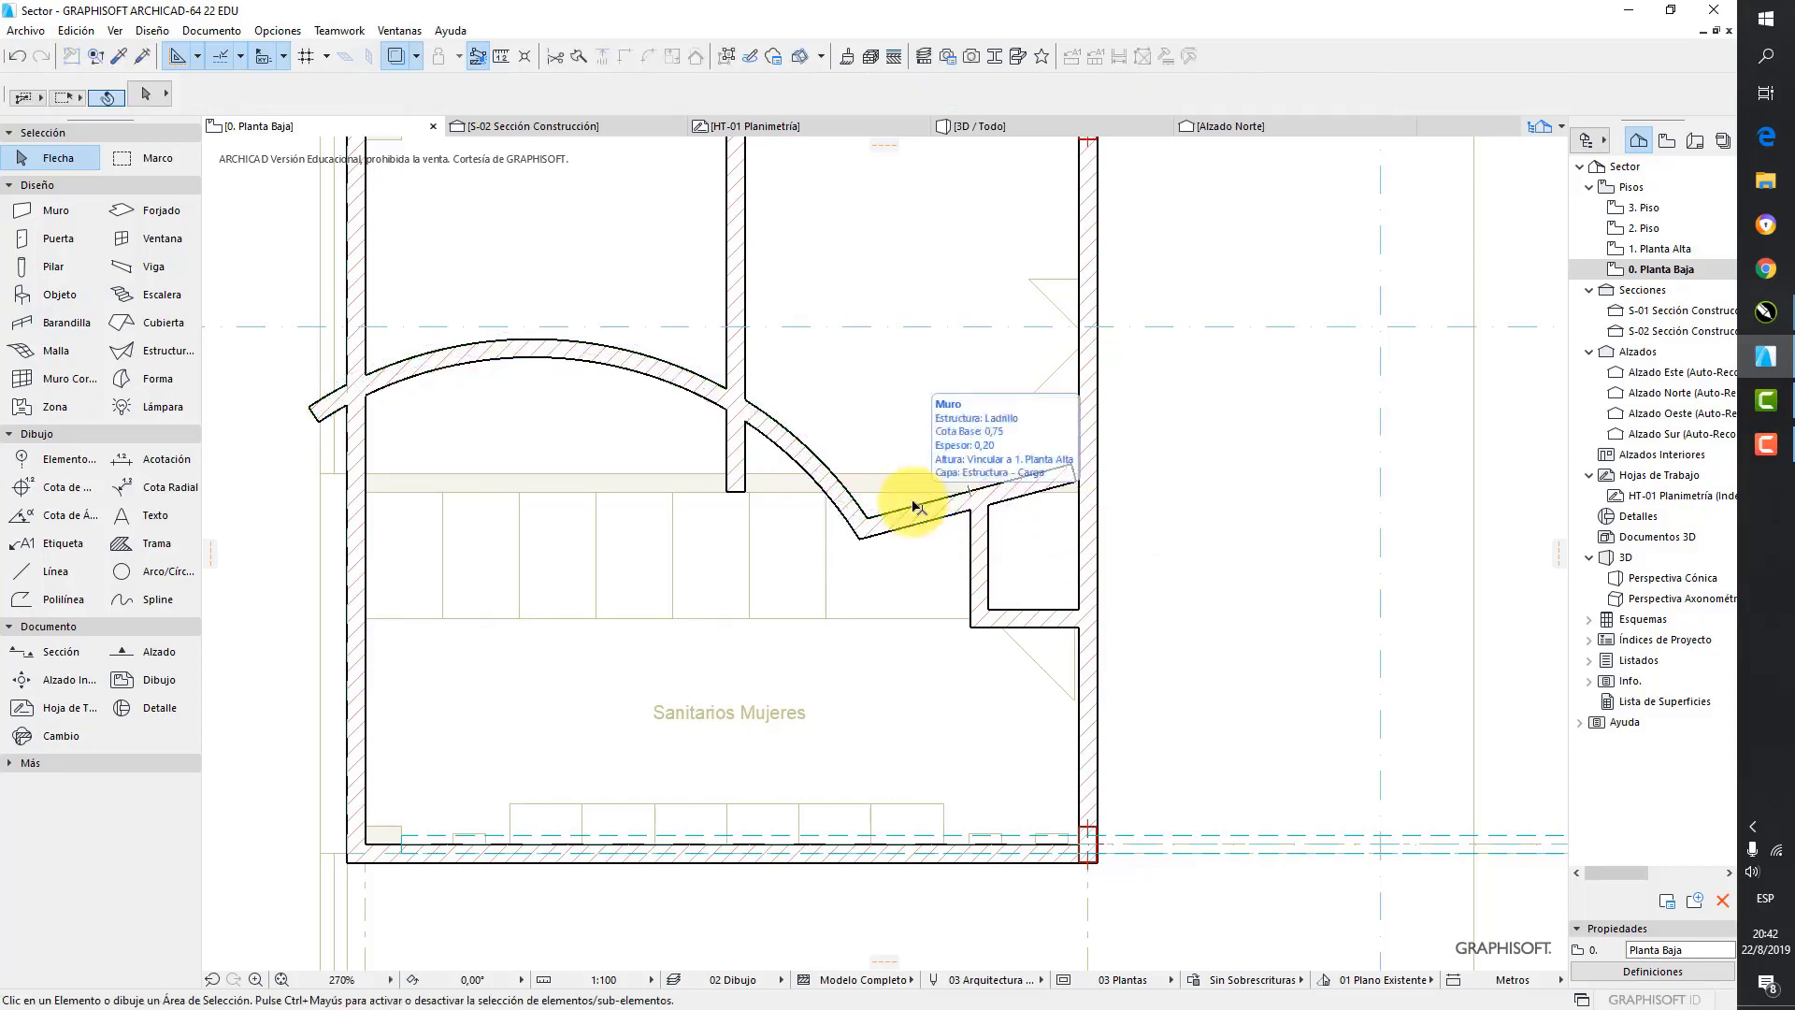
- Undo the offset, curve and node edits to restore the original straight wall above Sanitarios Mujeres
{"action": "key", "text": "ctrl+z"}
{"action": "key", "text": "ctrl+z"}
{"action": "key", "text": "ctrl+z"}
{"action": "key", "text": "ctrl+z"}
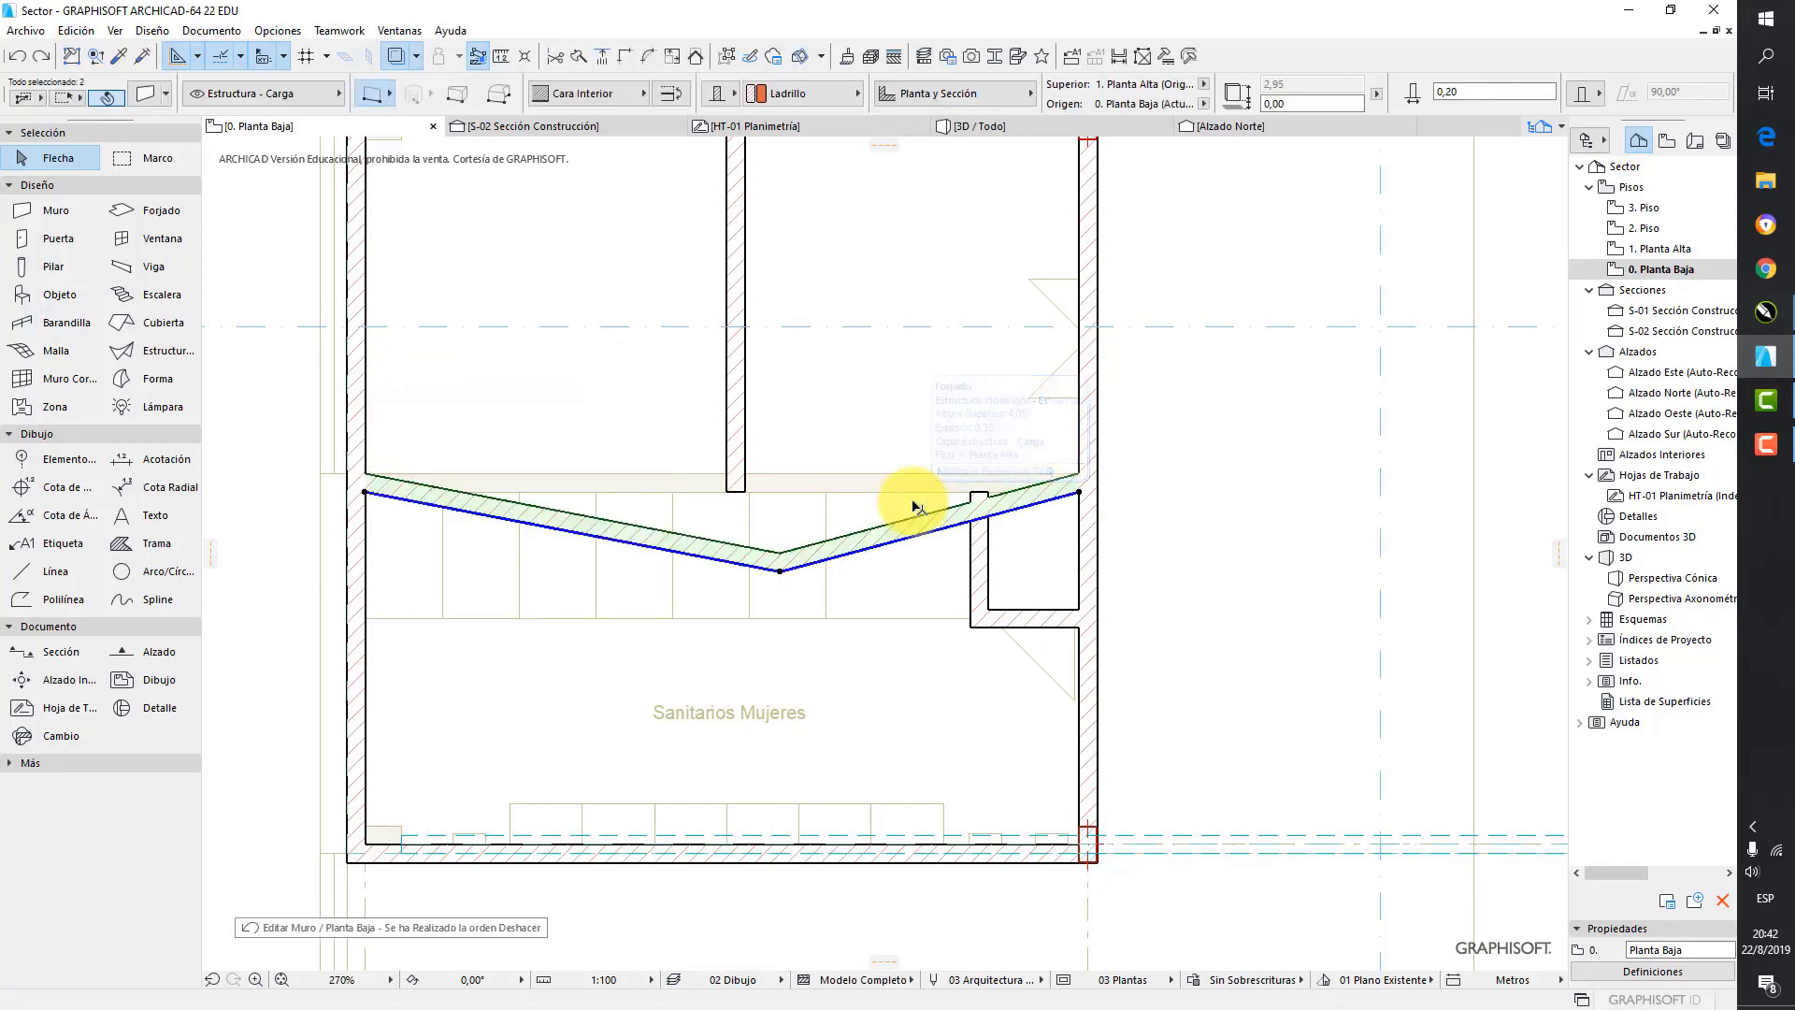
- Stretch the straight wall's right end horizontally beyond the block's outer wall, and undo the stretch
{"action": "left_click", "coordinate": [1080, 493]}
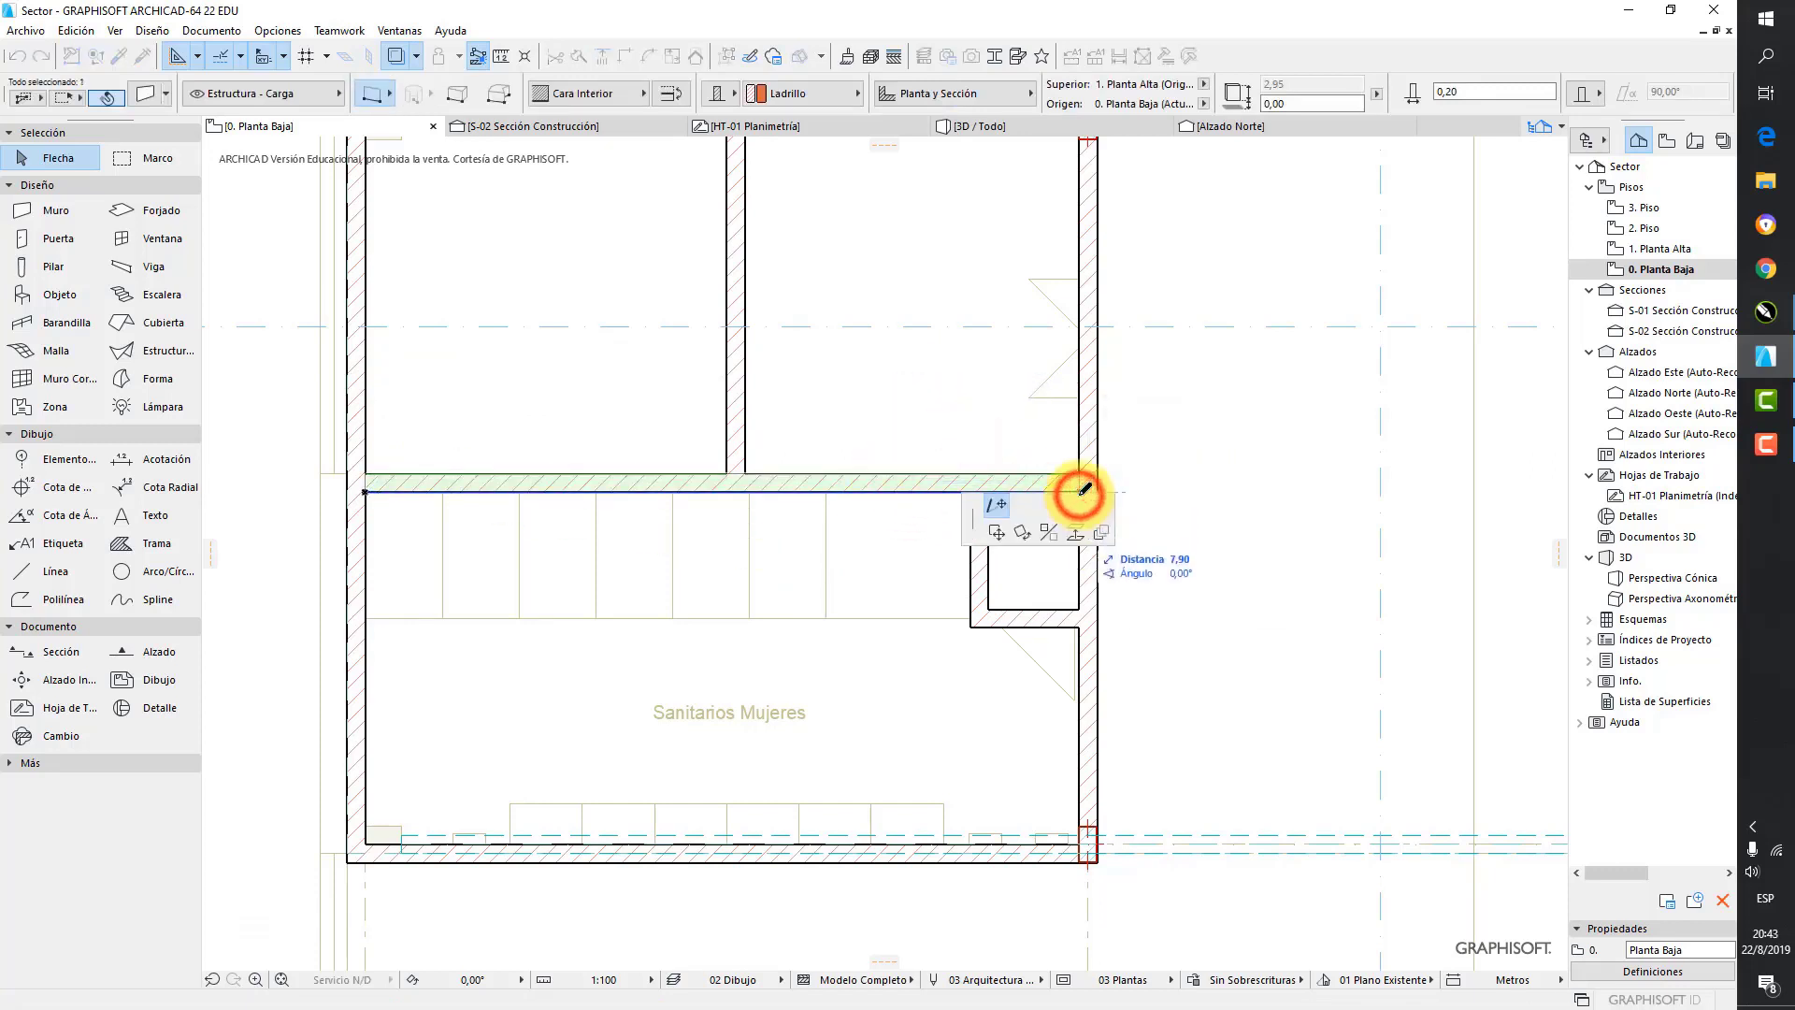
{"action": "left_click", "coordinate": [998, 510]}
{"action": "left_click", "coordinate": [1298, 487]}
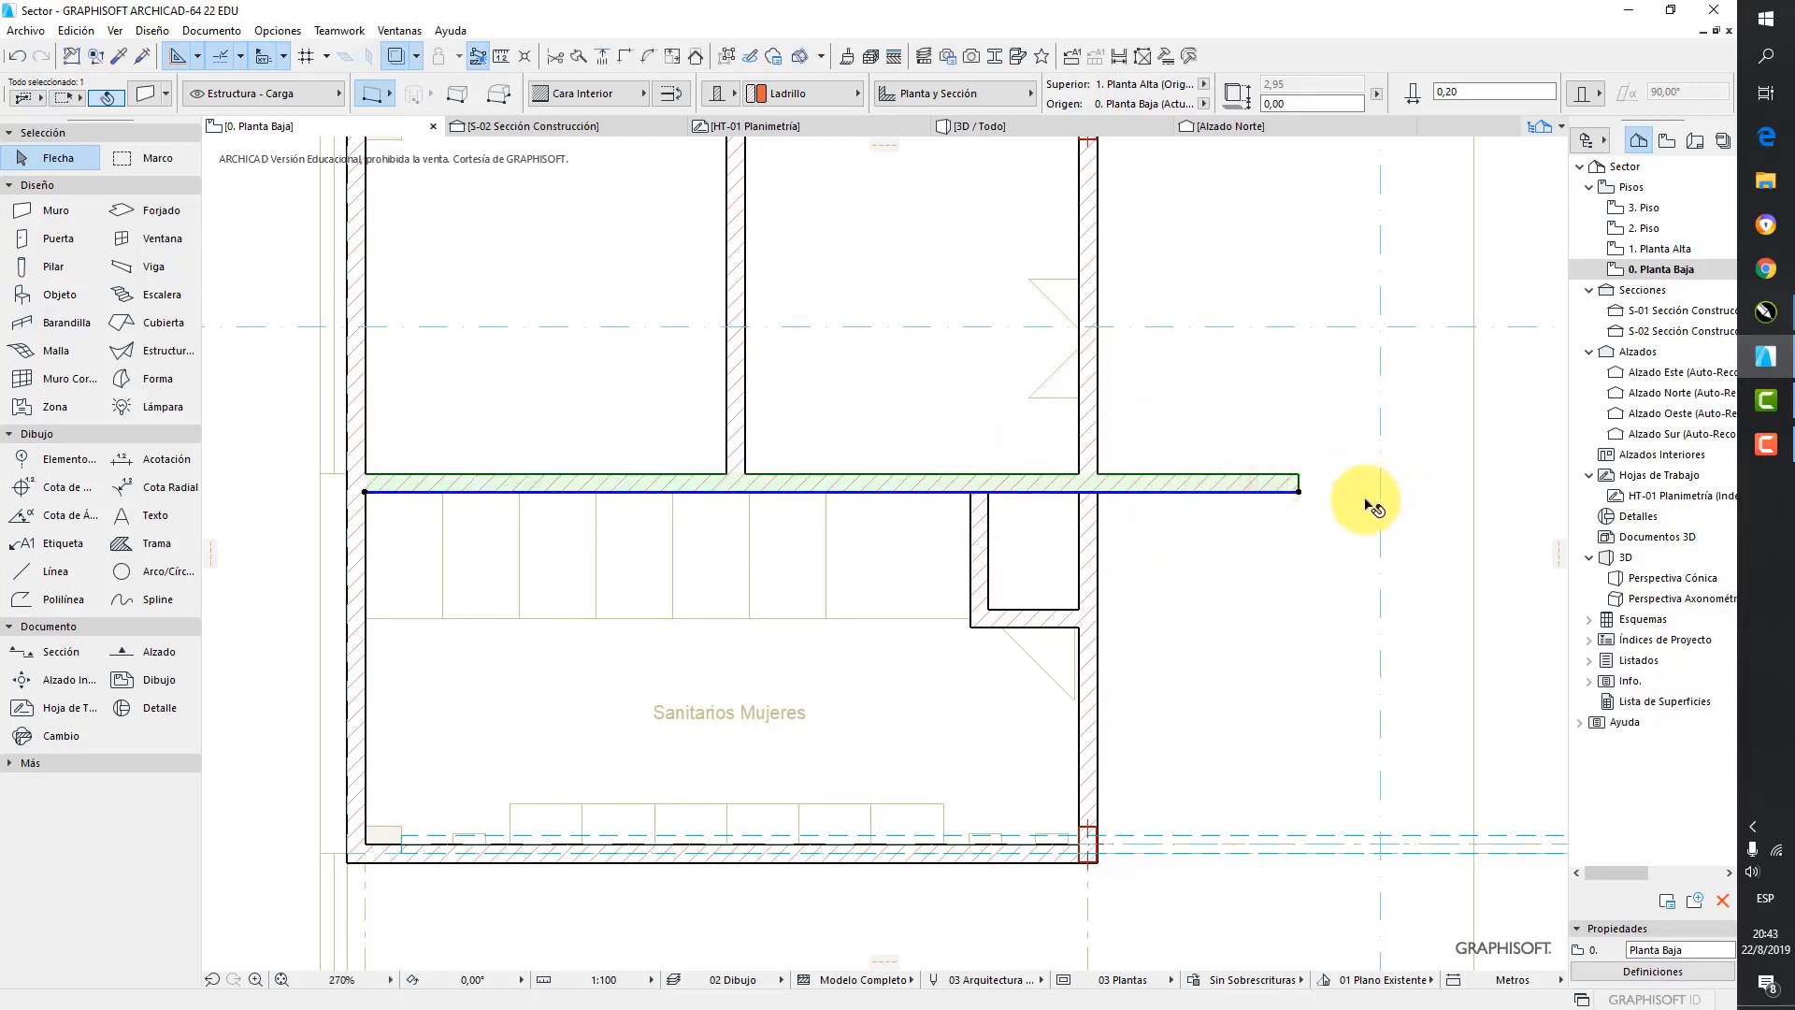
{"action": "key", "text": "ctrl+z"}
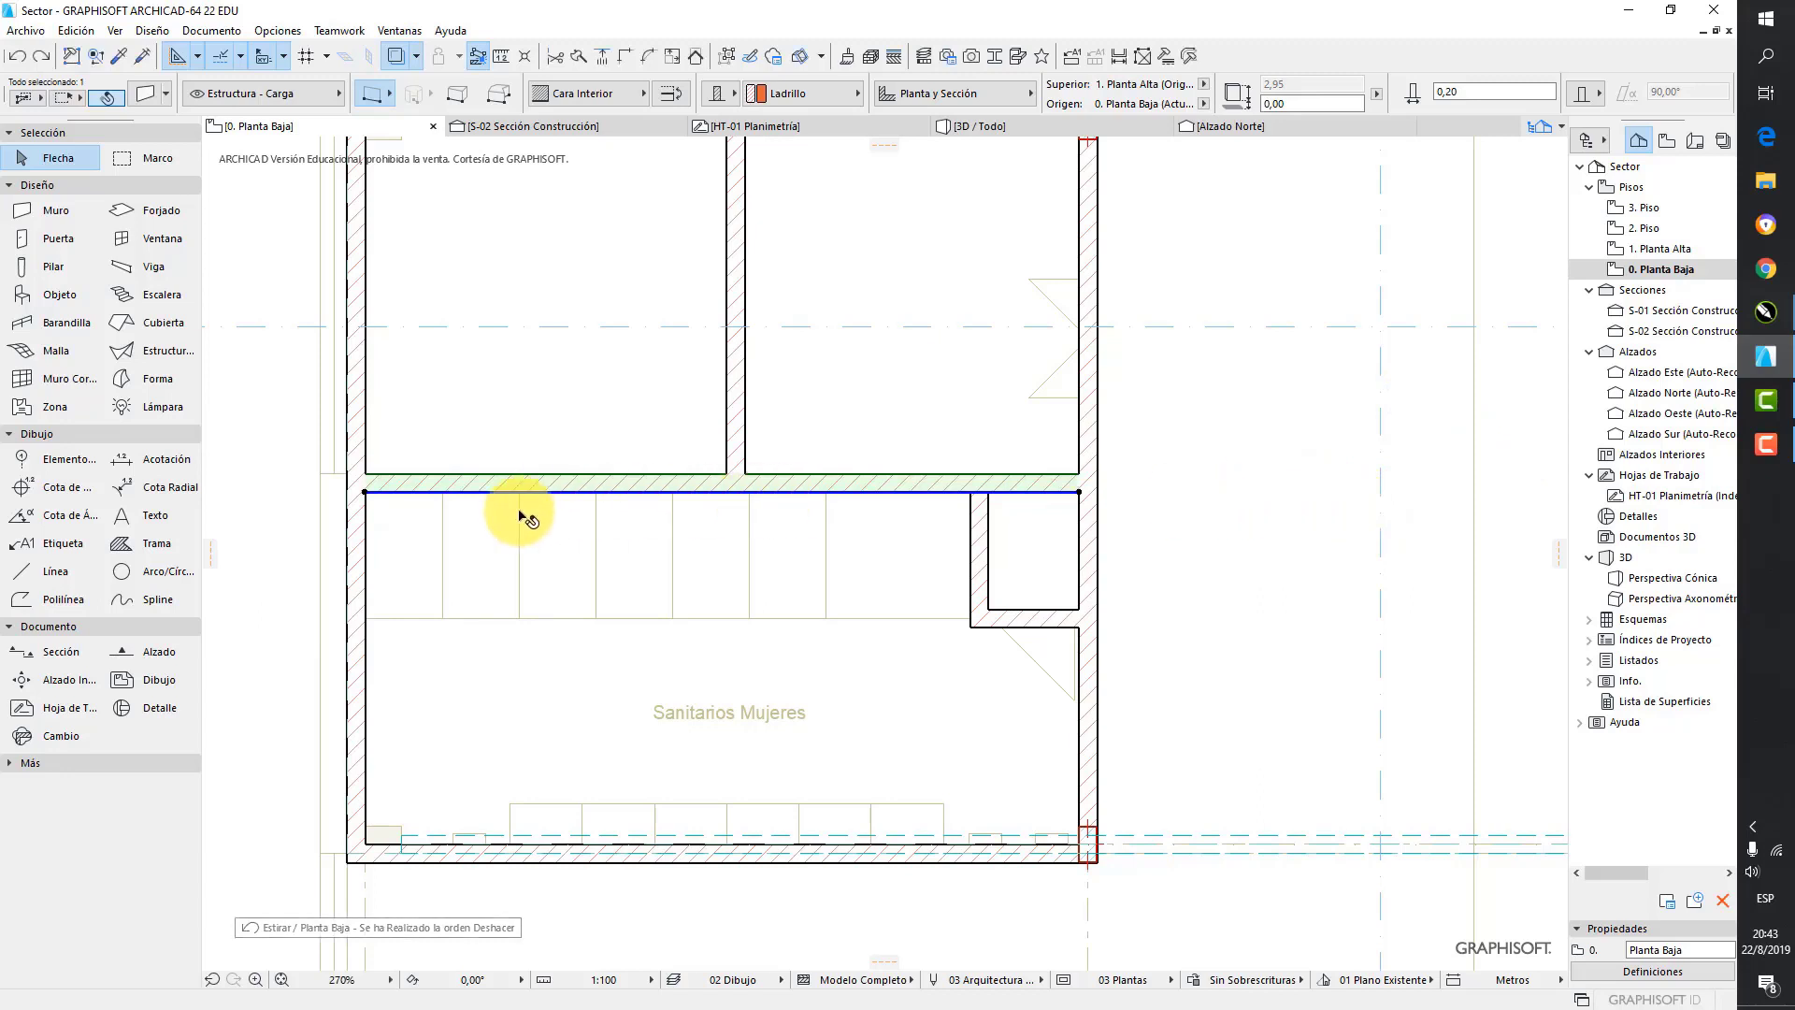
- Select the vertical partition left of Administración, inspect both ends of its reference line, and clear the selection
{"action": "left_click", "coordinate": [743, 445]}
{"action": "scroll", "coordinate": [802, 353], "scroll_direction": "down", "scroll_amount": 1}
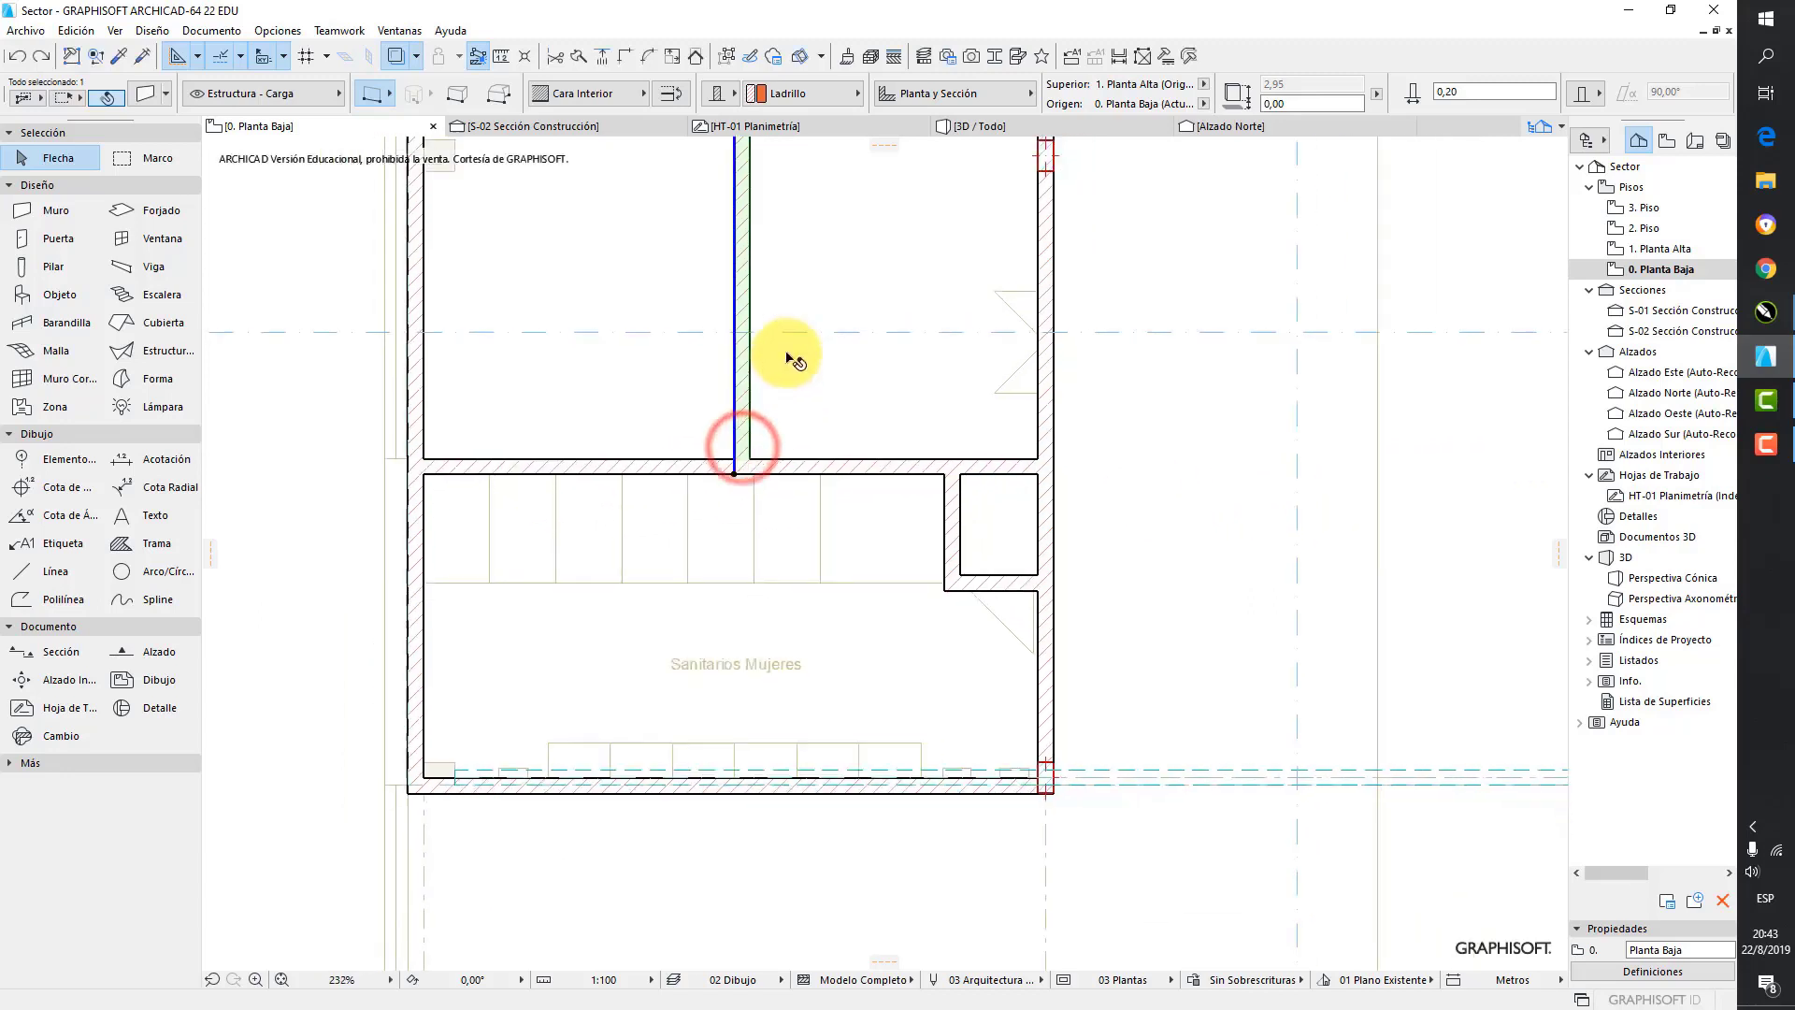
{"action": "middle_click_drag", "start_coordinate": [801, 353], "coordinate": [813, 601]}
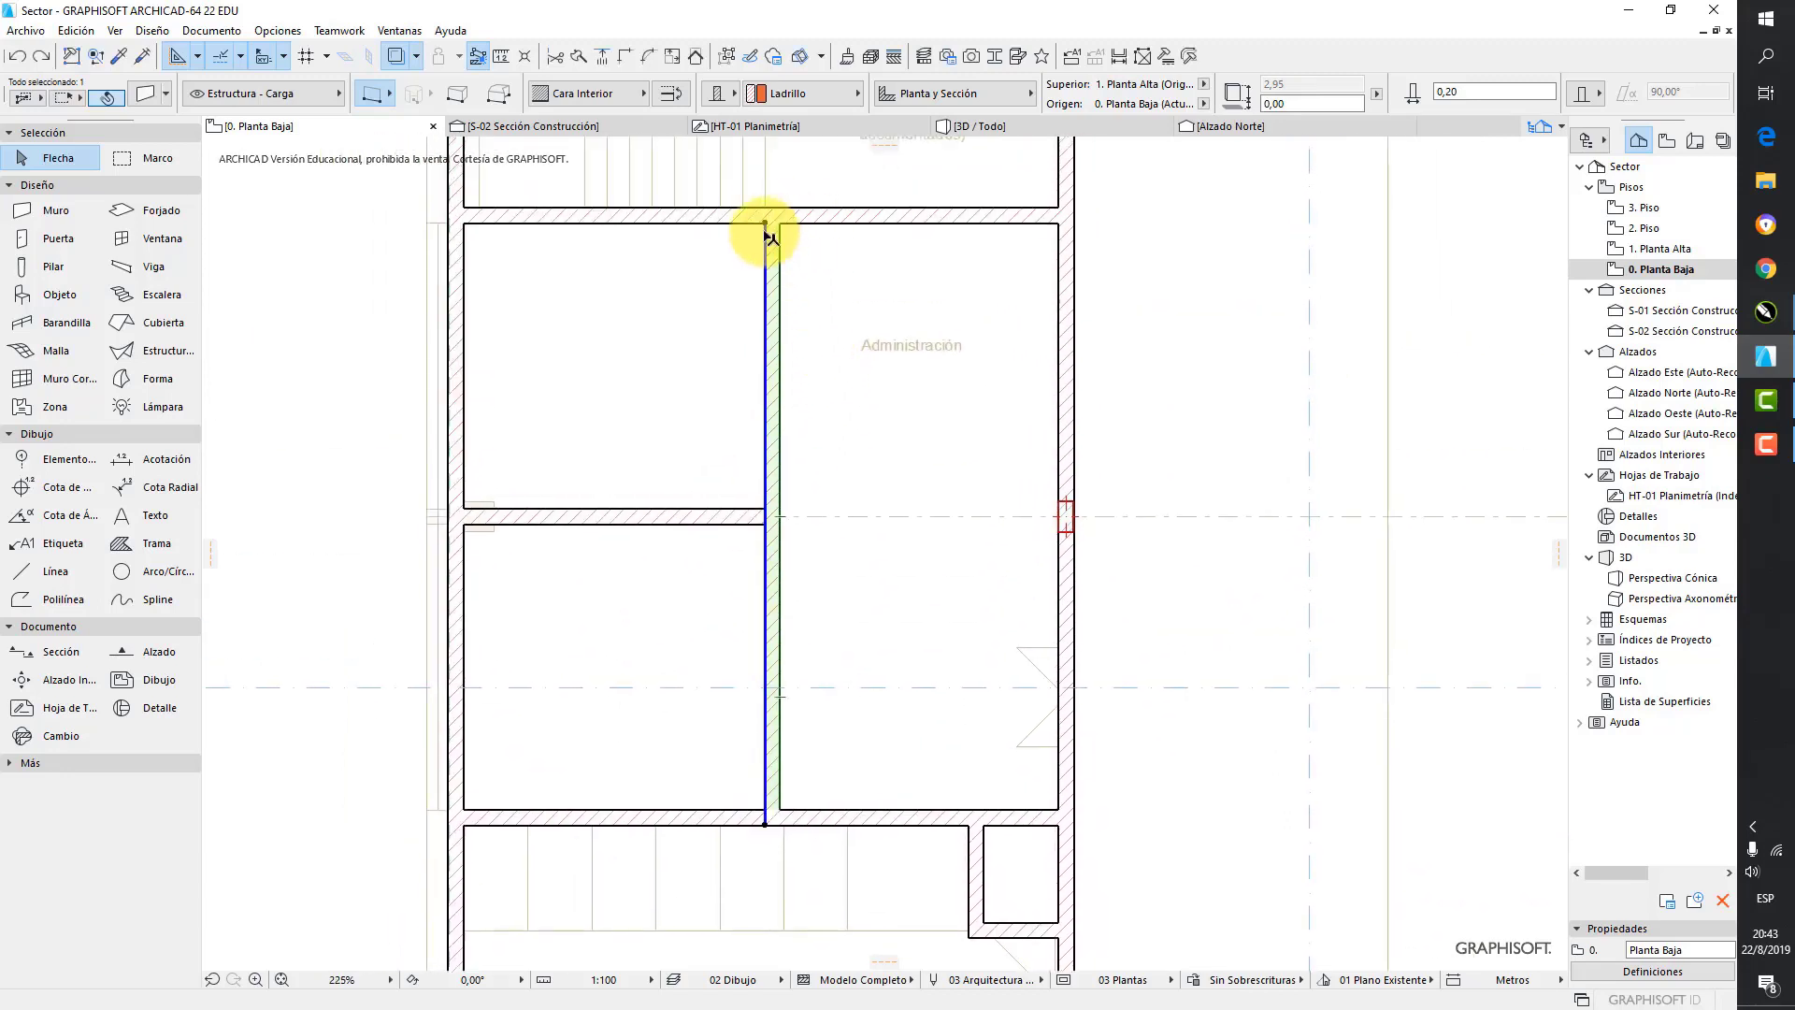
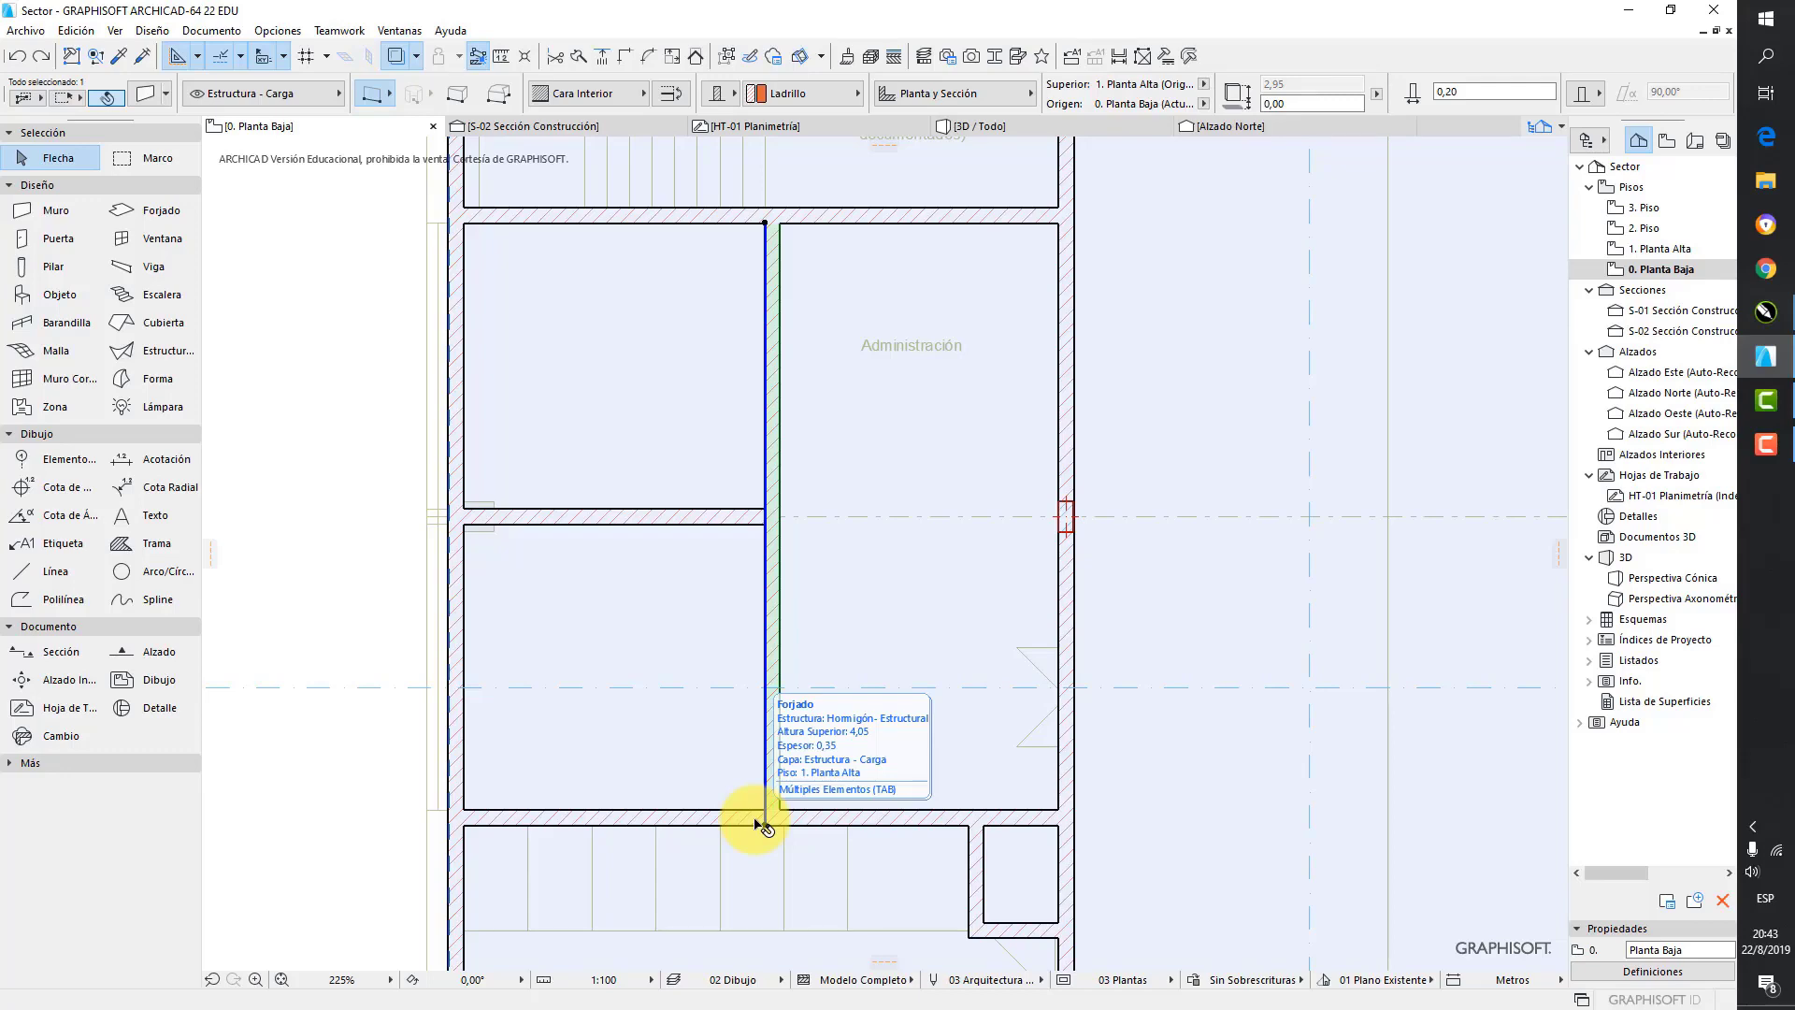
{"action": "scroll", "coordinate": [757, 824], "scroll_direction": "down", "scroll_amount": 5}
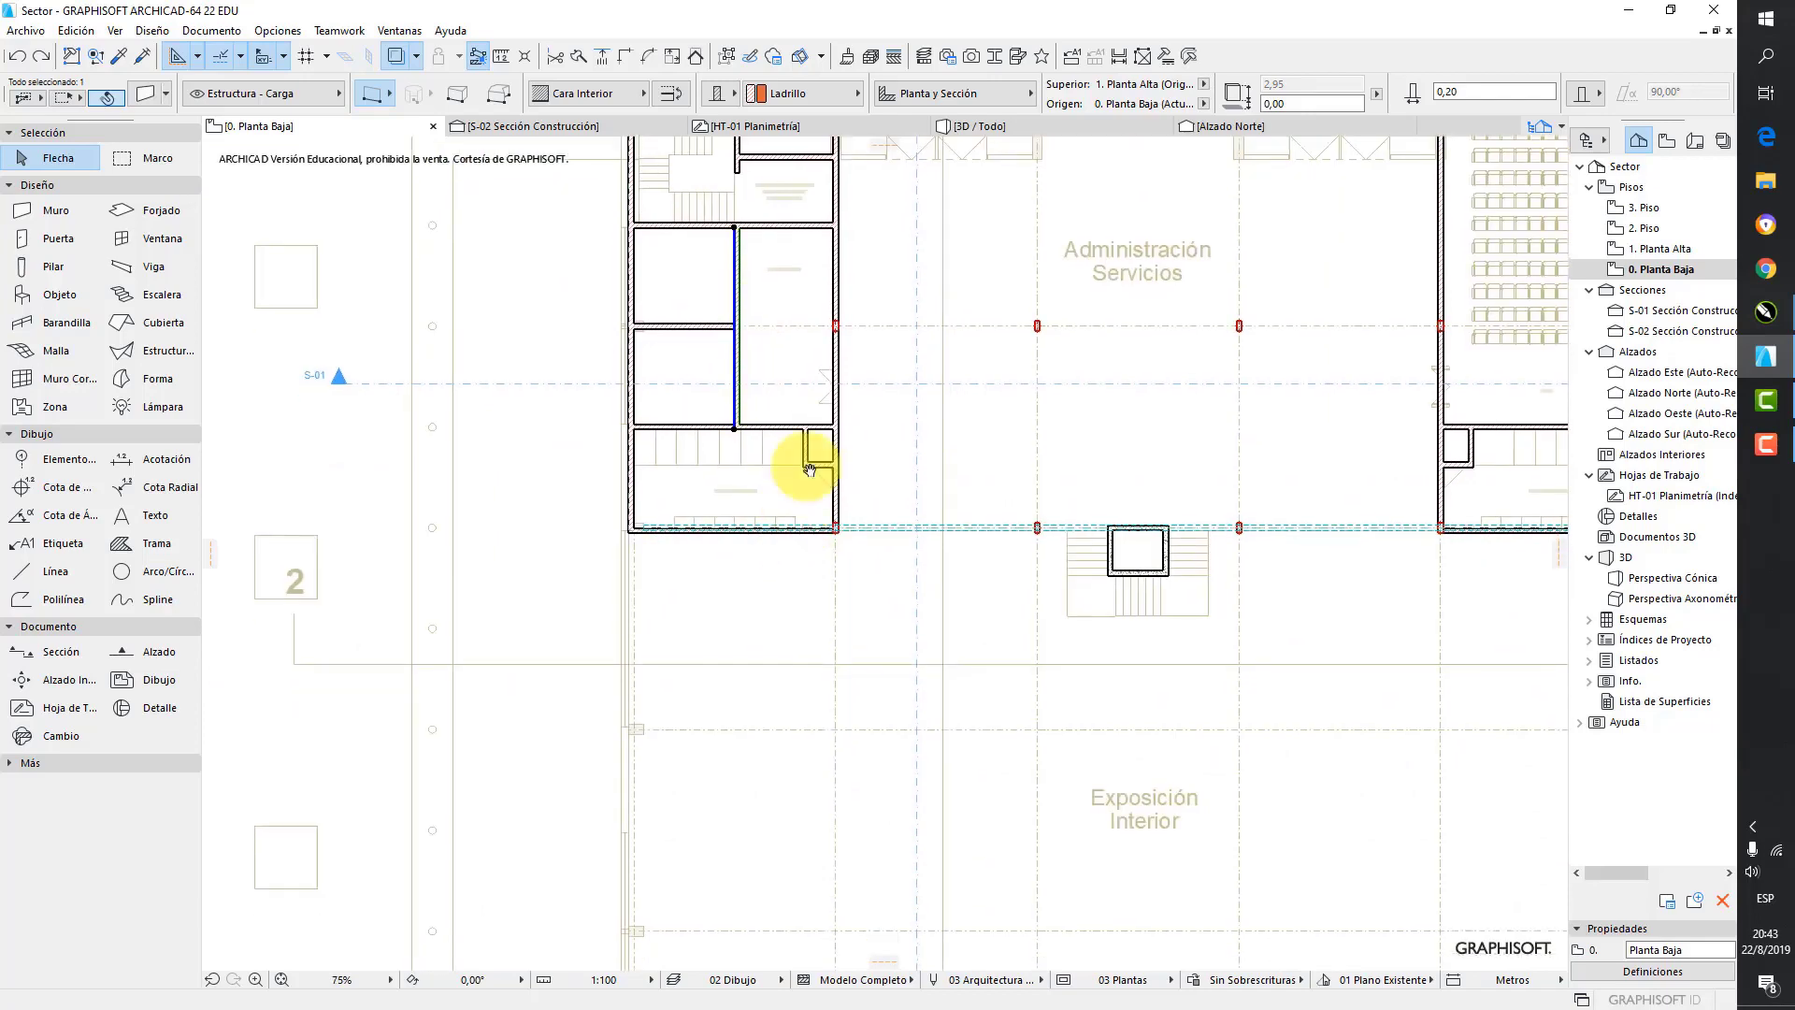
{"action": "middle_click_drag", "start_coordinate": [312, 655], "coordinate": [413, 312]}
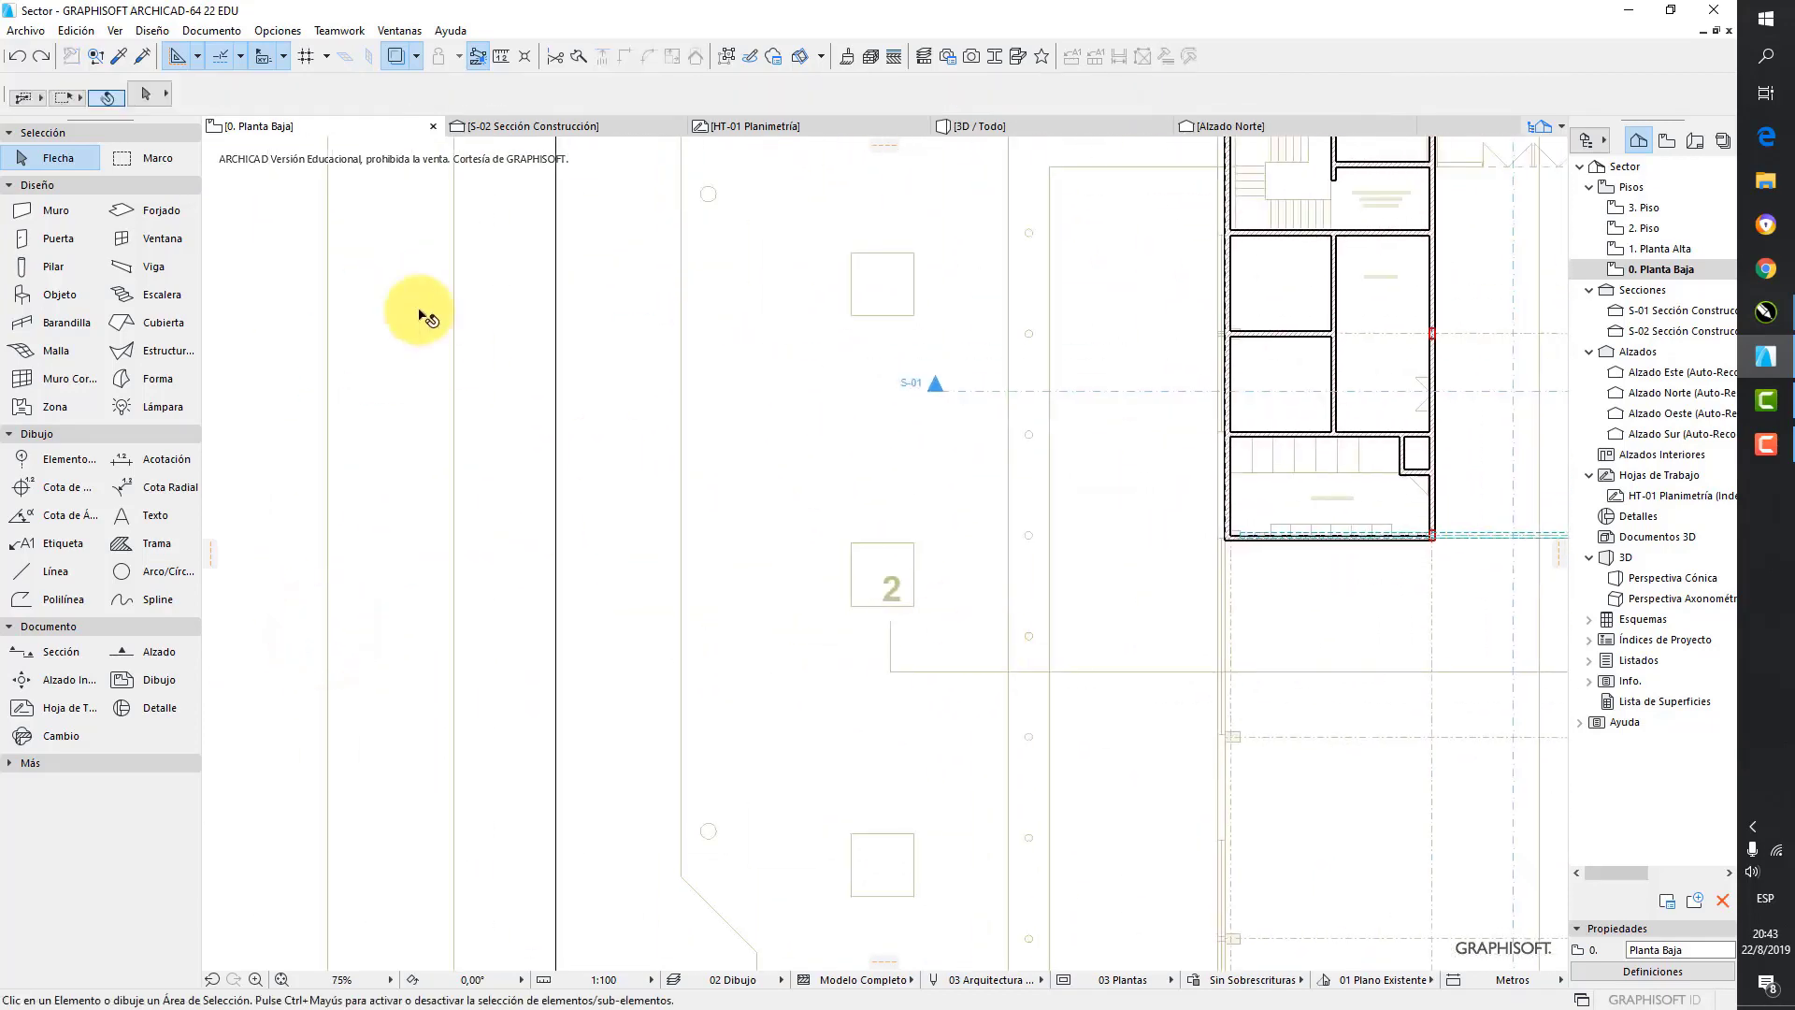
- Draw a horizontal test wall in the empty area left of the building and a separate vertical wall about 1.60 m long below it
{"action": "left_click", "coordinate": [56, 209]}
{"action": "scroll", "coordinate": [748, 467], "scroll_direction": "up", "scroll_amount": 3}
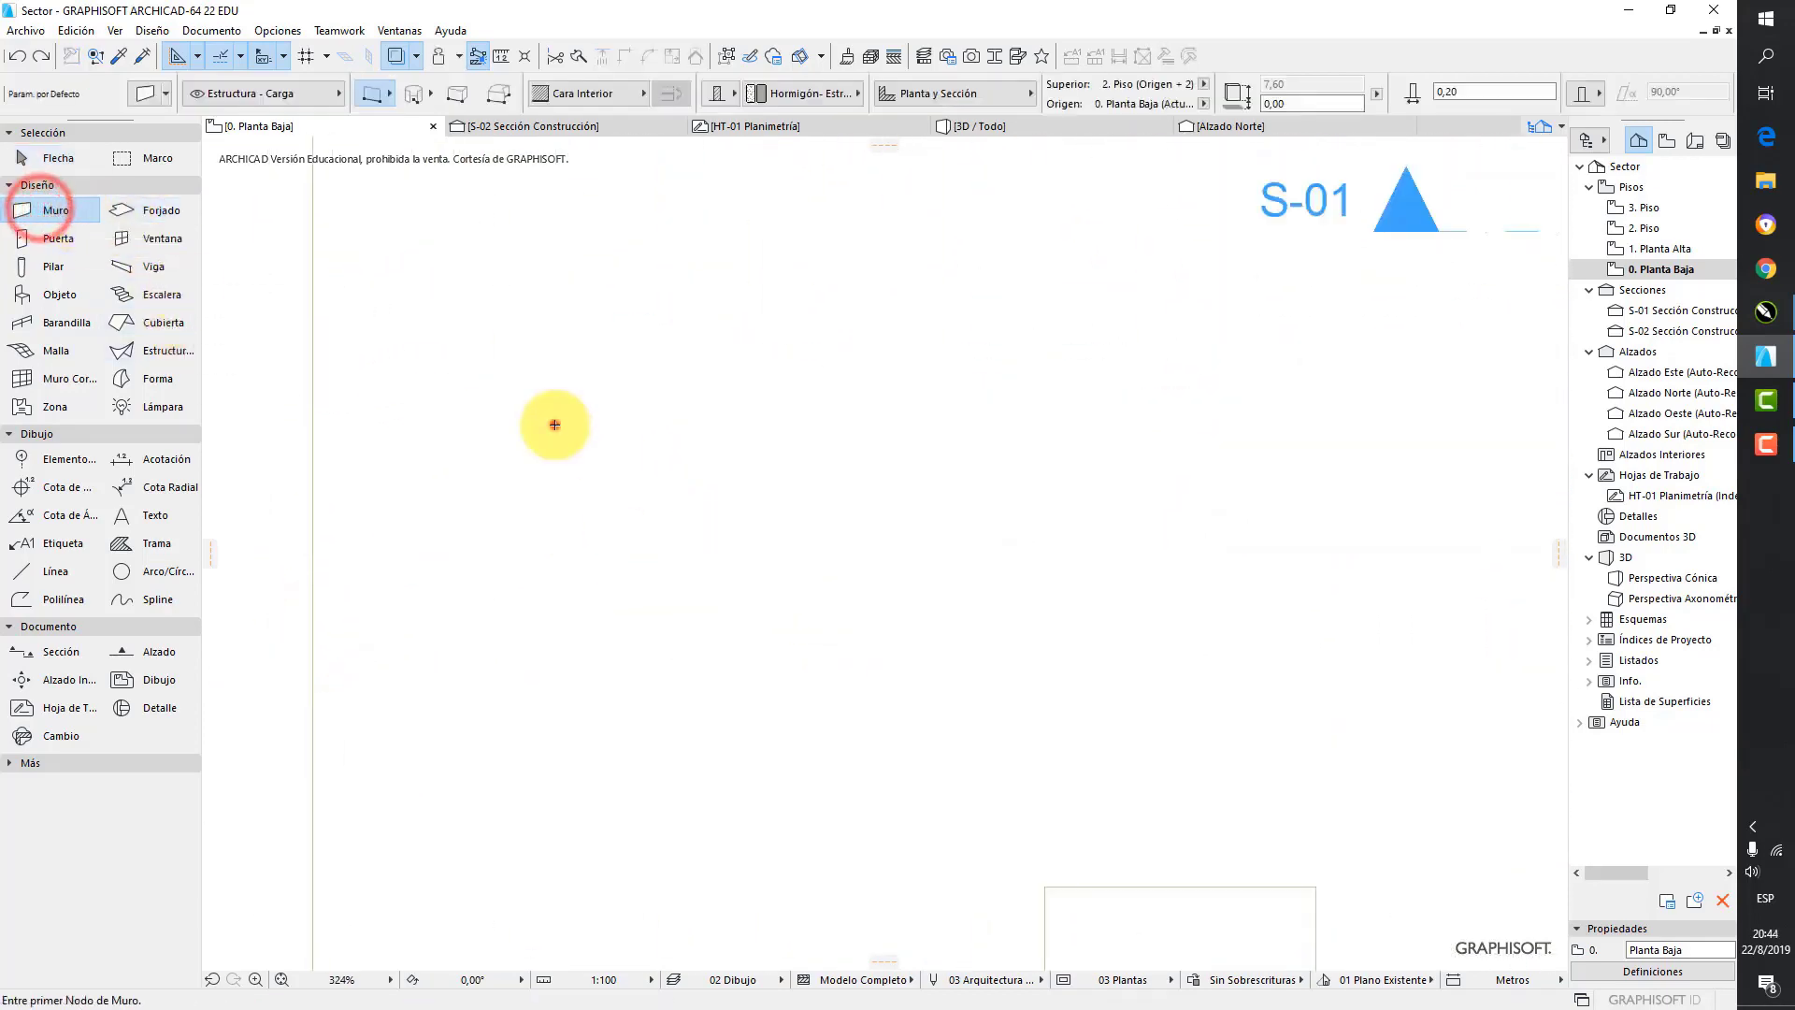
{"action": "left_click", "coordinate": [554, 424]}
{"action": "left_click", "coordinate": [866, 426]}
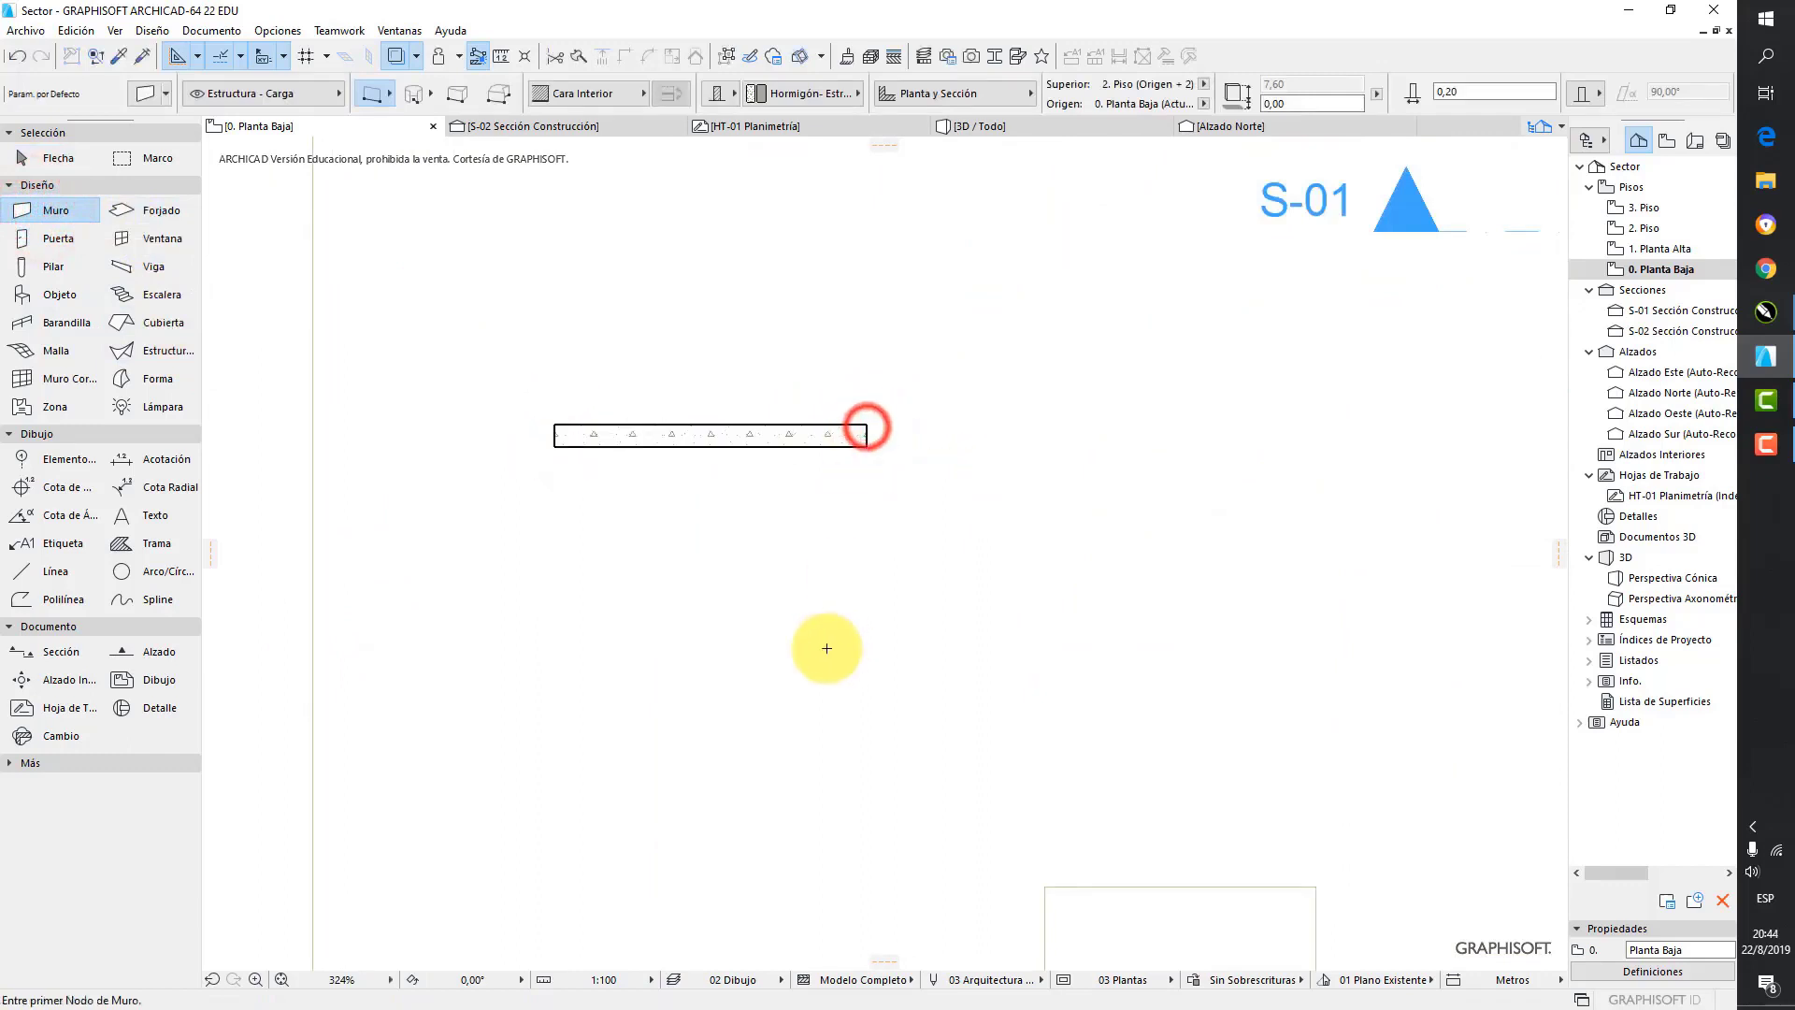
{"action": "left_click", "coordinate": [826, 647]}
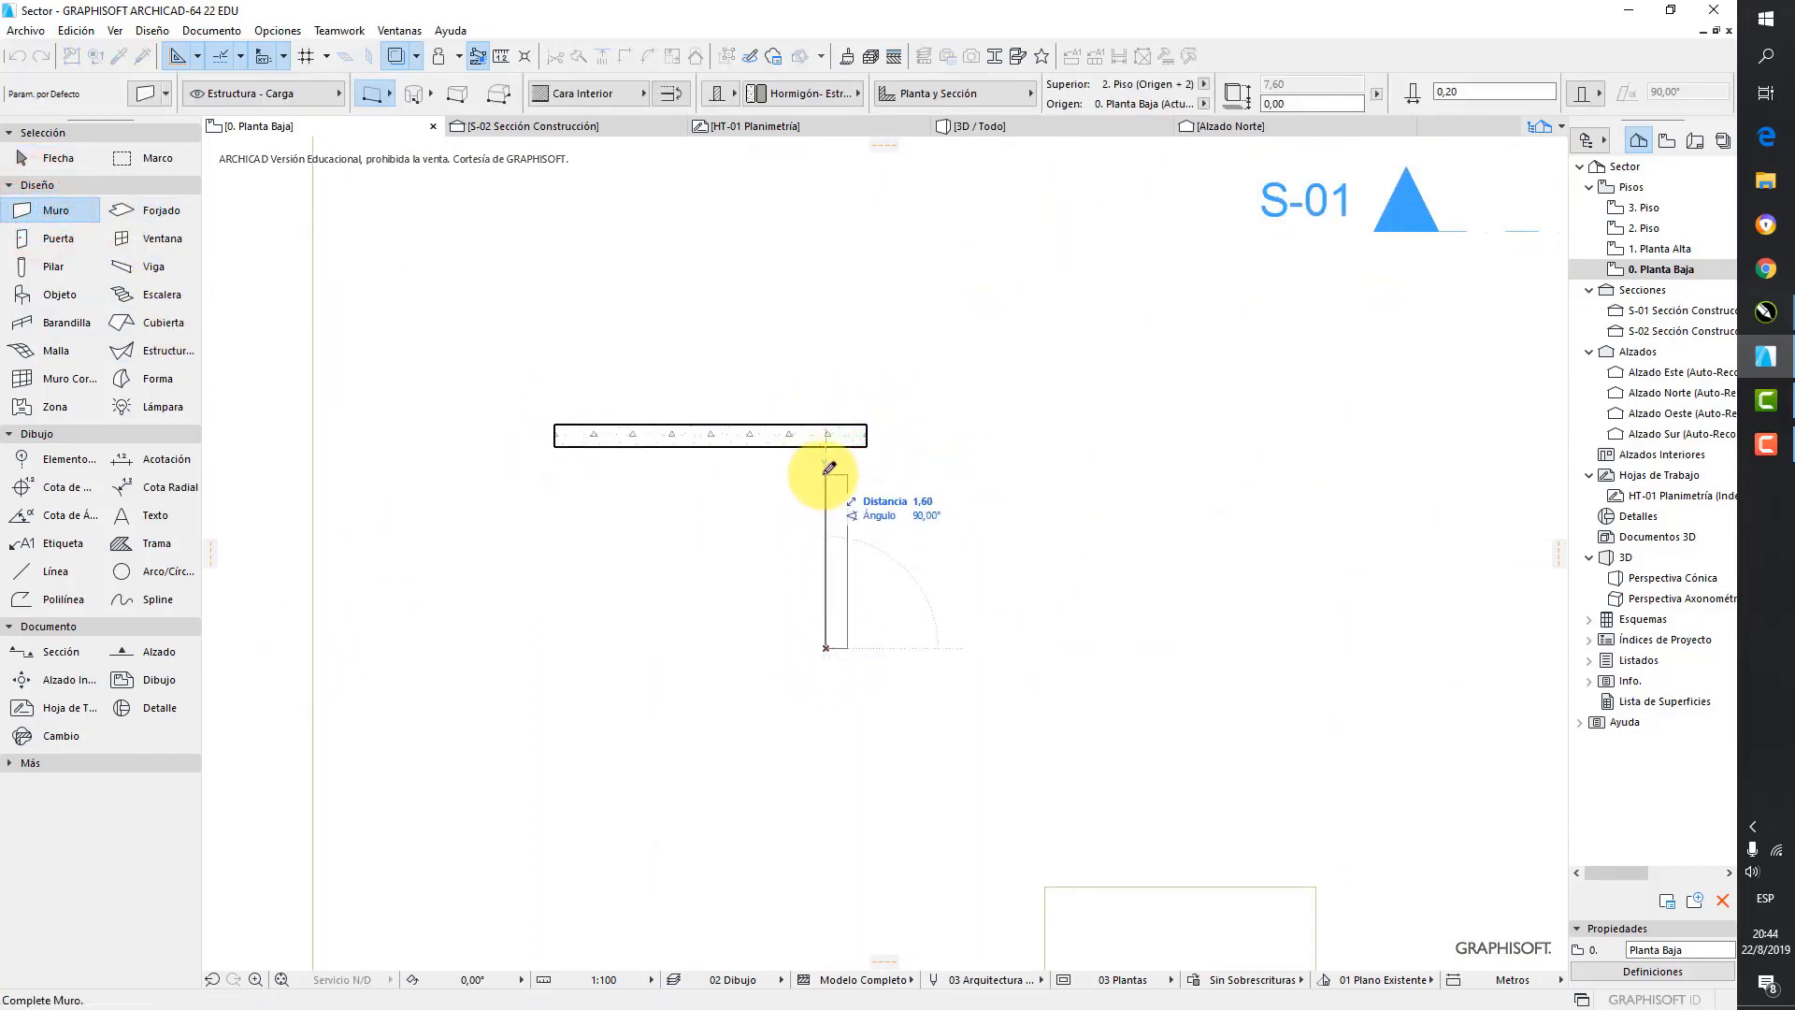
{"action": "left_click", "coordinate": [824, 475]}
- Move the vertical test wall up so its upper end overlaps the horizontal wall without reaching its reference line, and clear the selection
{"action": "left_click", "coordinate": [42, 155]}
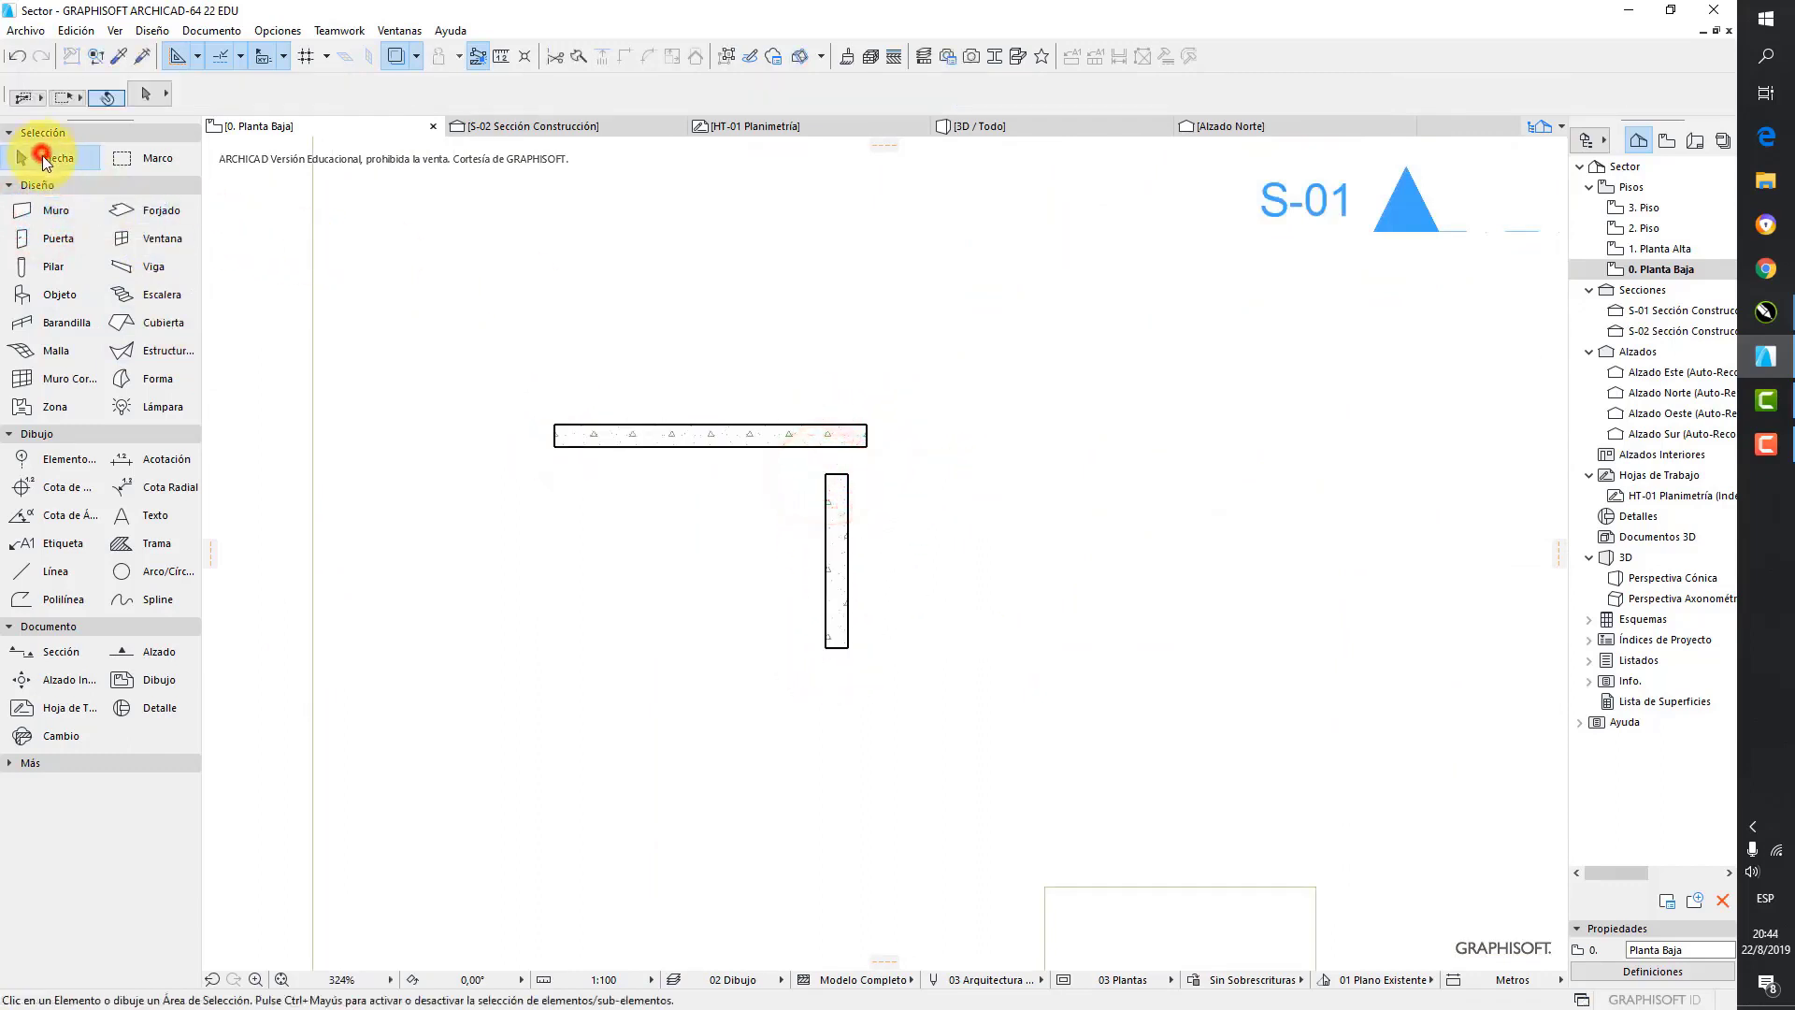
{"action": "left_click", "coordinate": [837, 507]}
{"action": "key", "text": "ctrl+d"}
{"action": "left_click", "coordinate": [989, 636]}
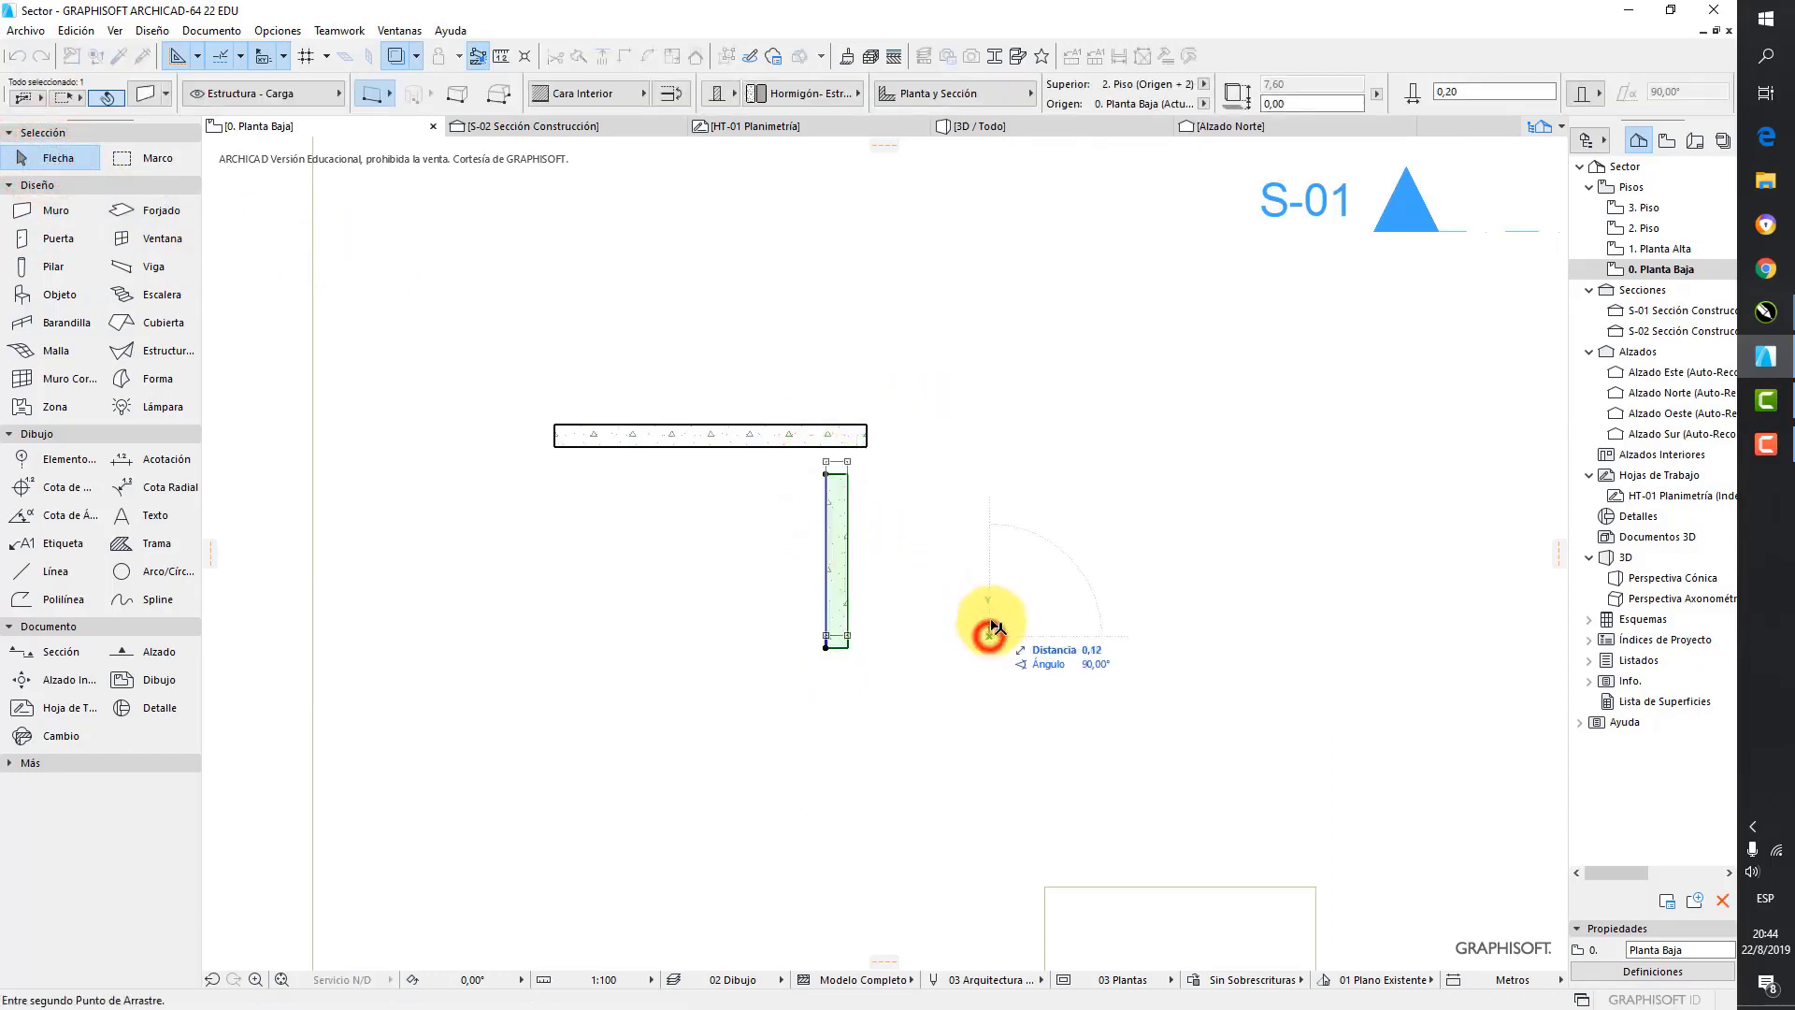
{"action": "left_click", "coordinate": [995, 603]}
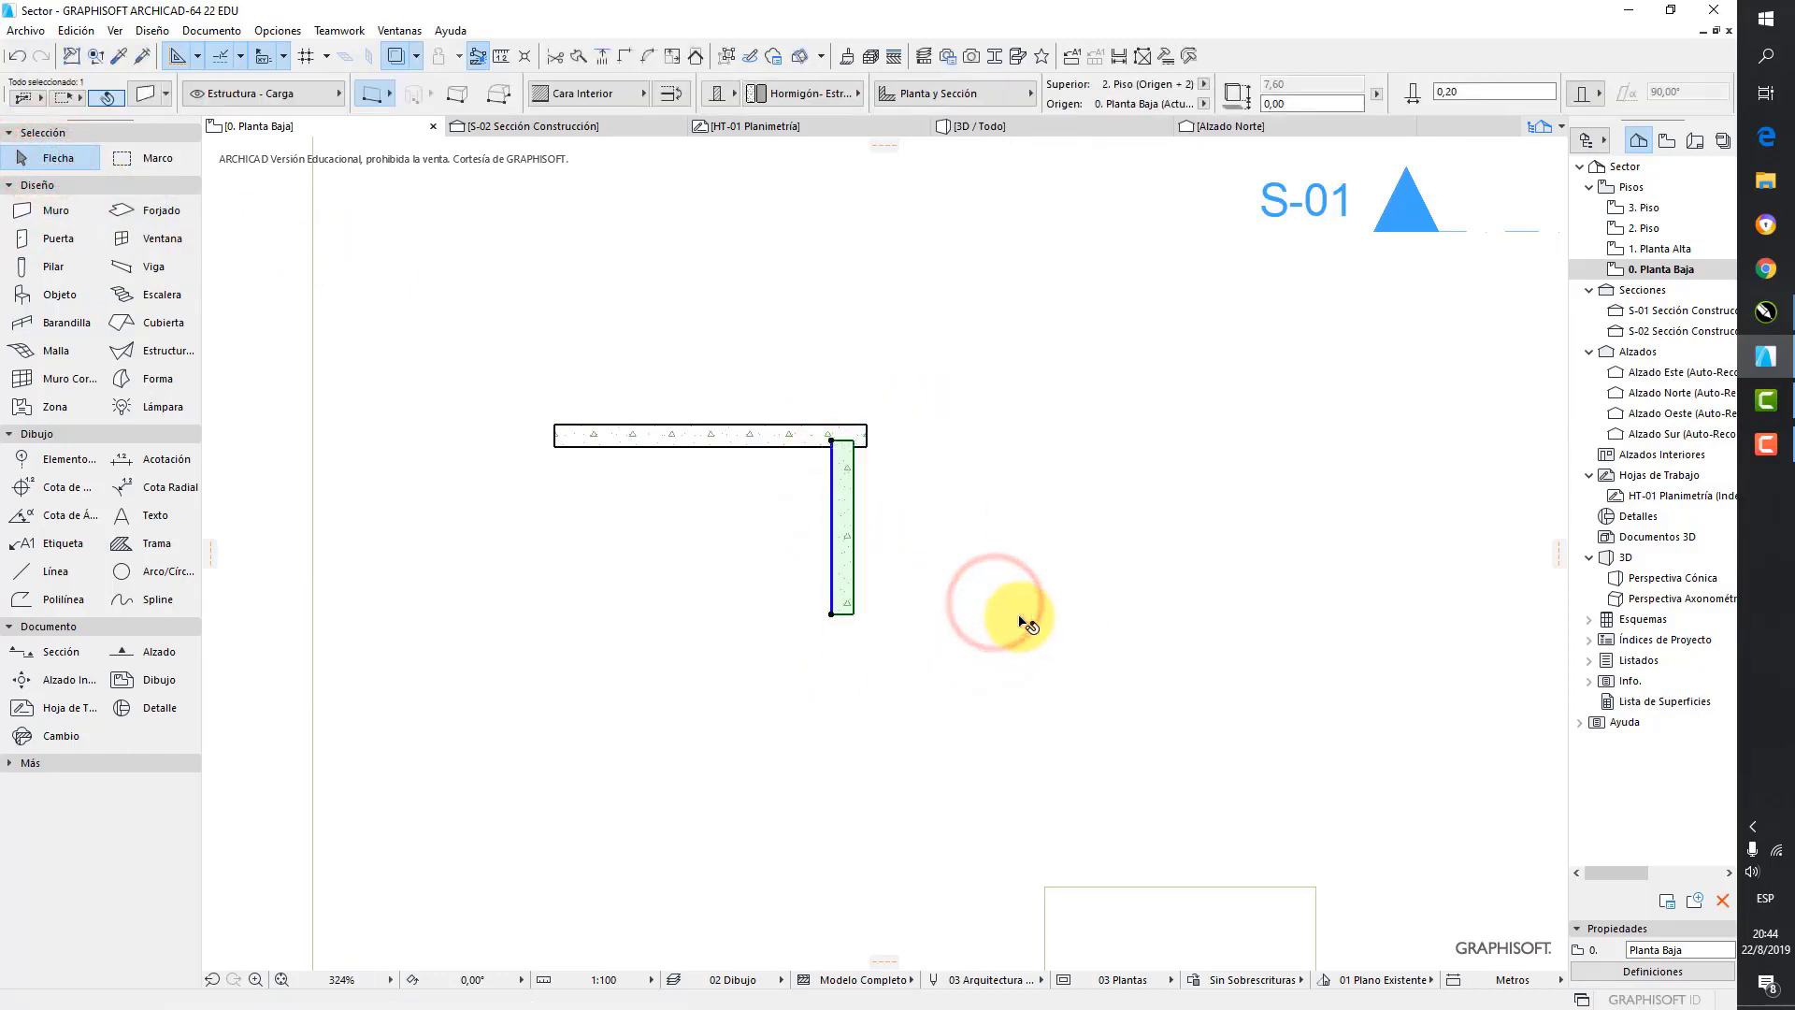
{"action": "left_click", "coordinate": [1019, 618]}
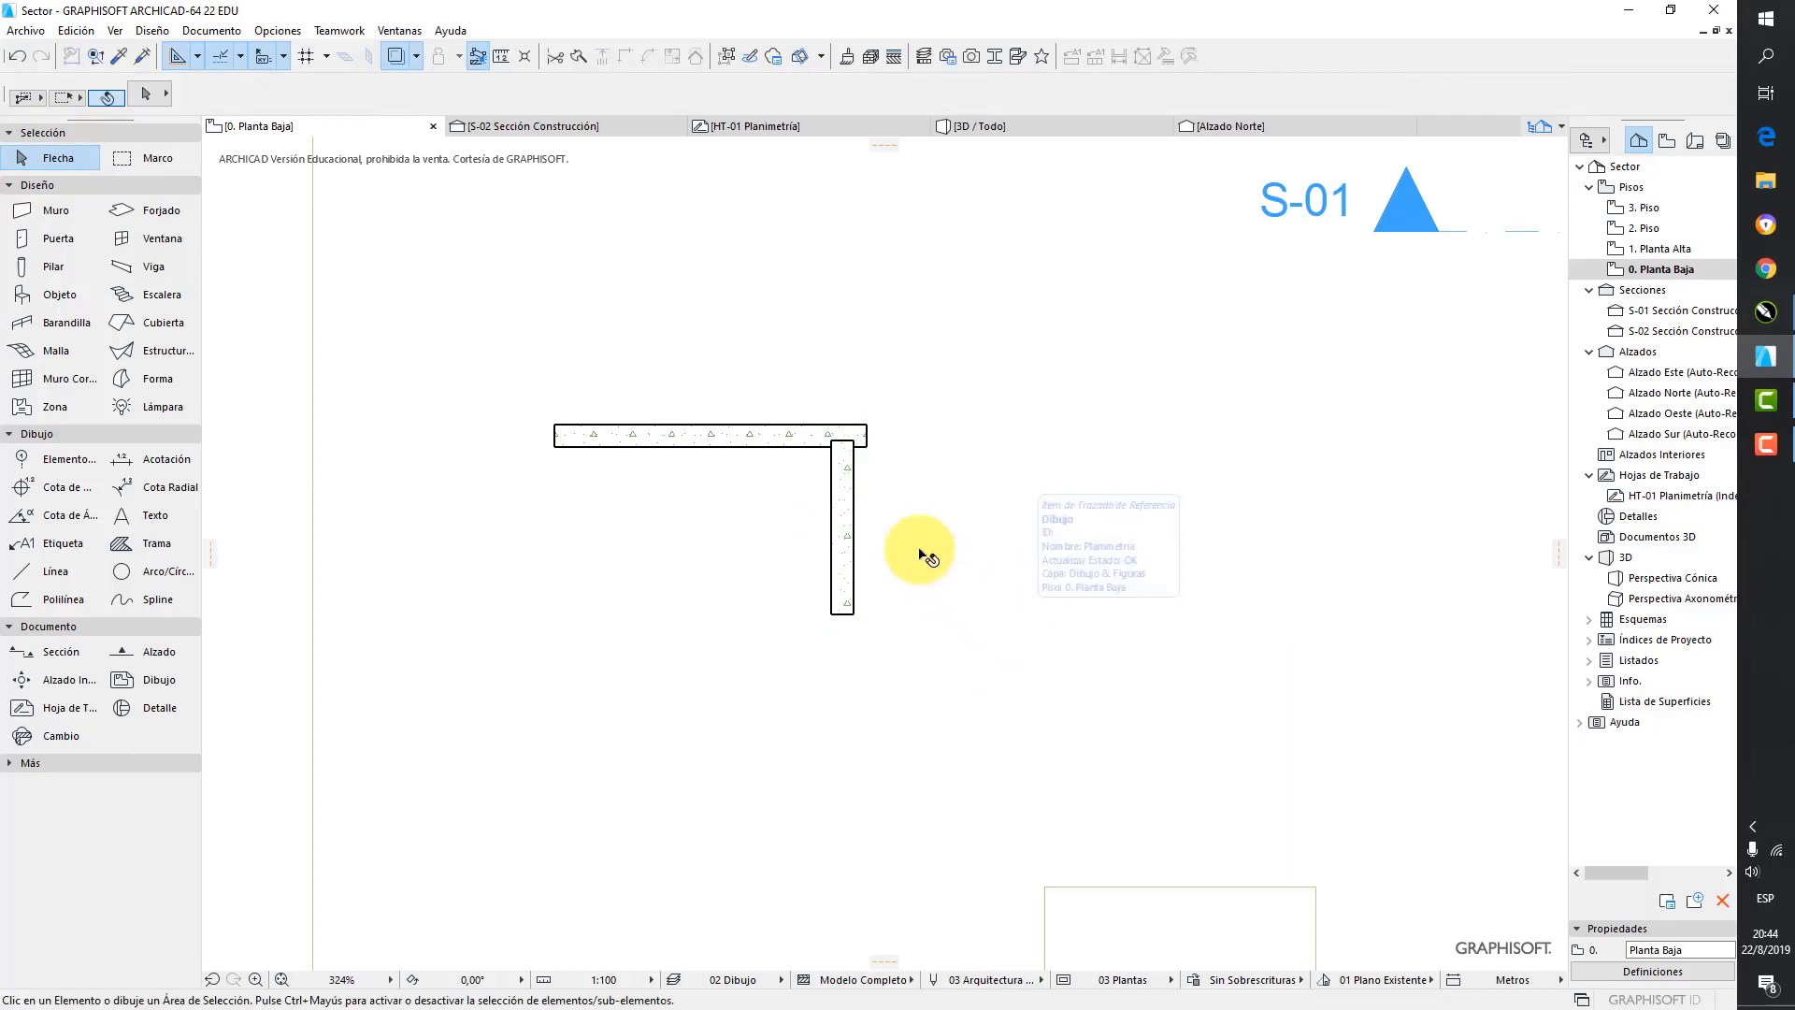
- Compare both test walls' reference lines, and stretch the vertical wall's upper end up to the horizontal wall's reference line
{"action": "left_click", "coordinate": [845, 460]}
{"action": "left_click", "coordinate": [824, 434]}
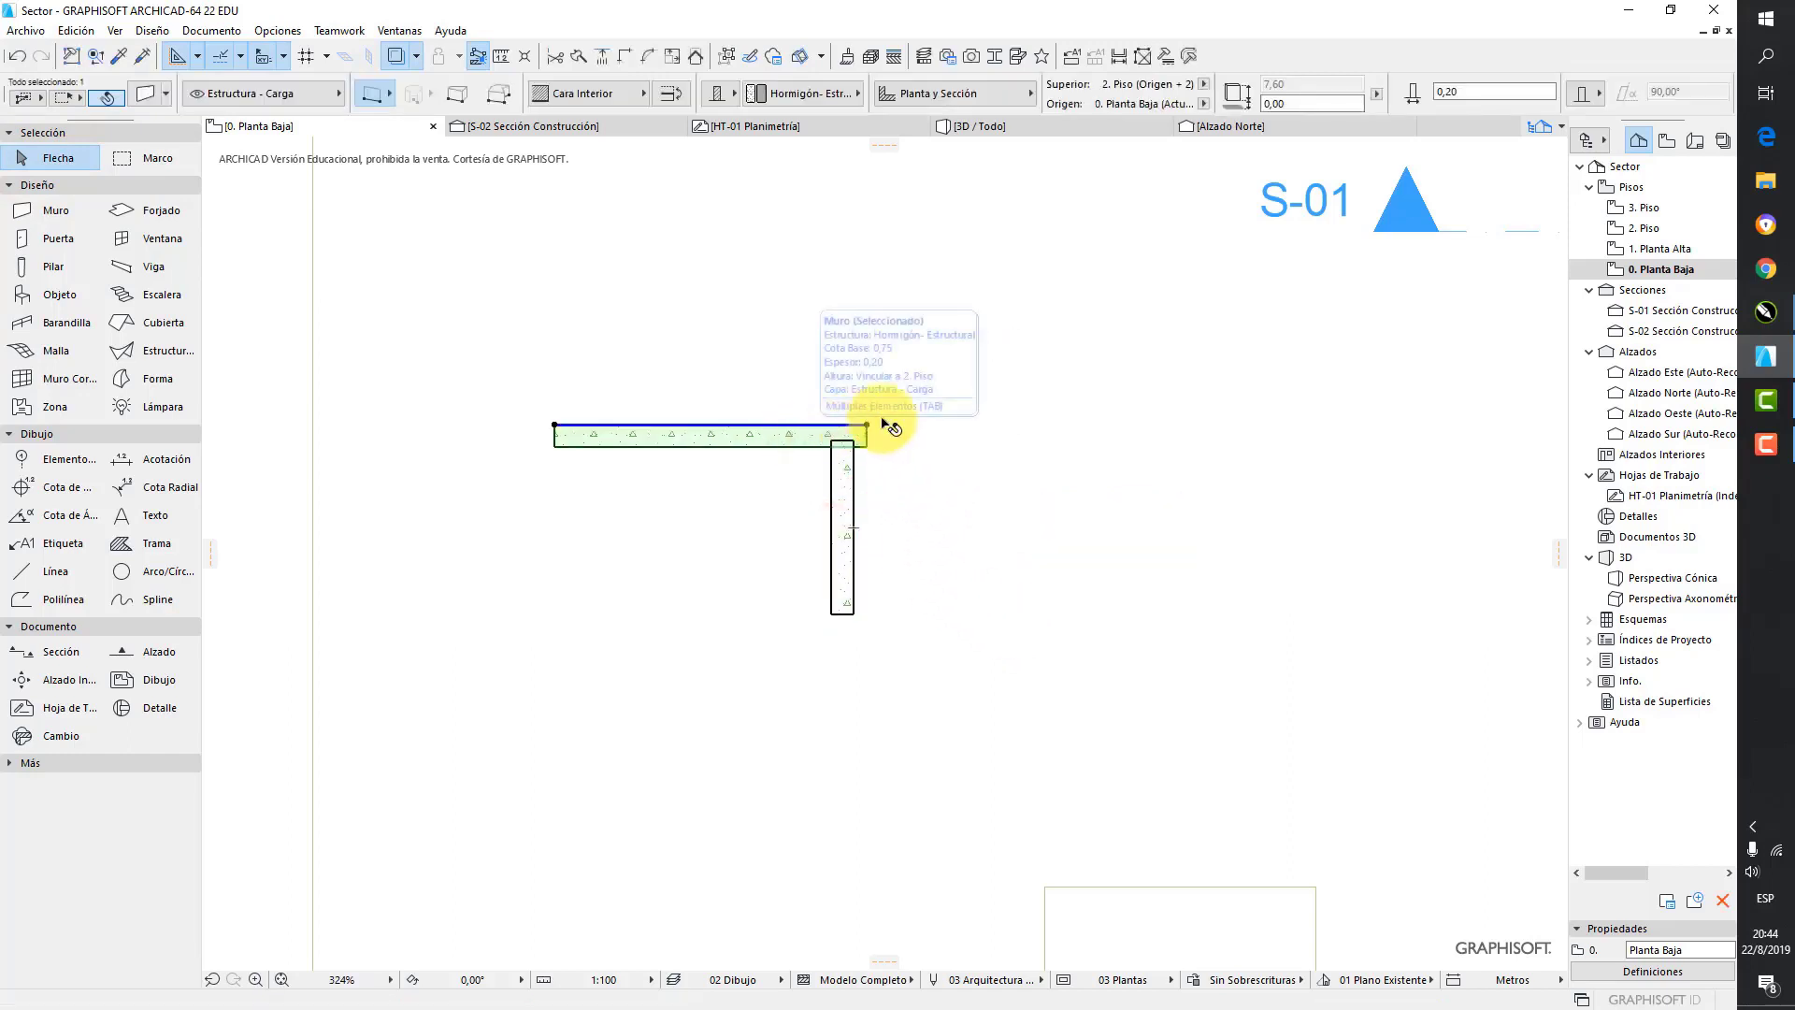
{"action": "left_click", "coordinate": [844, 478]}
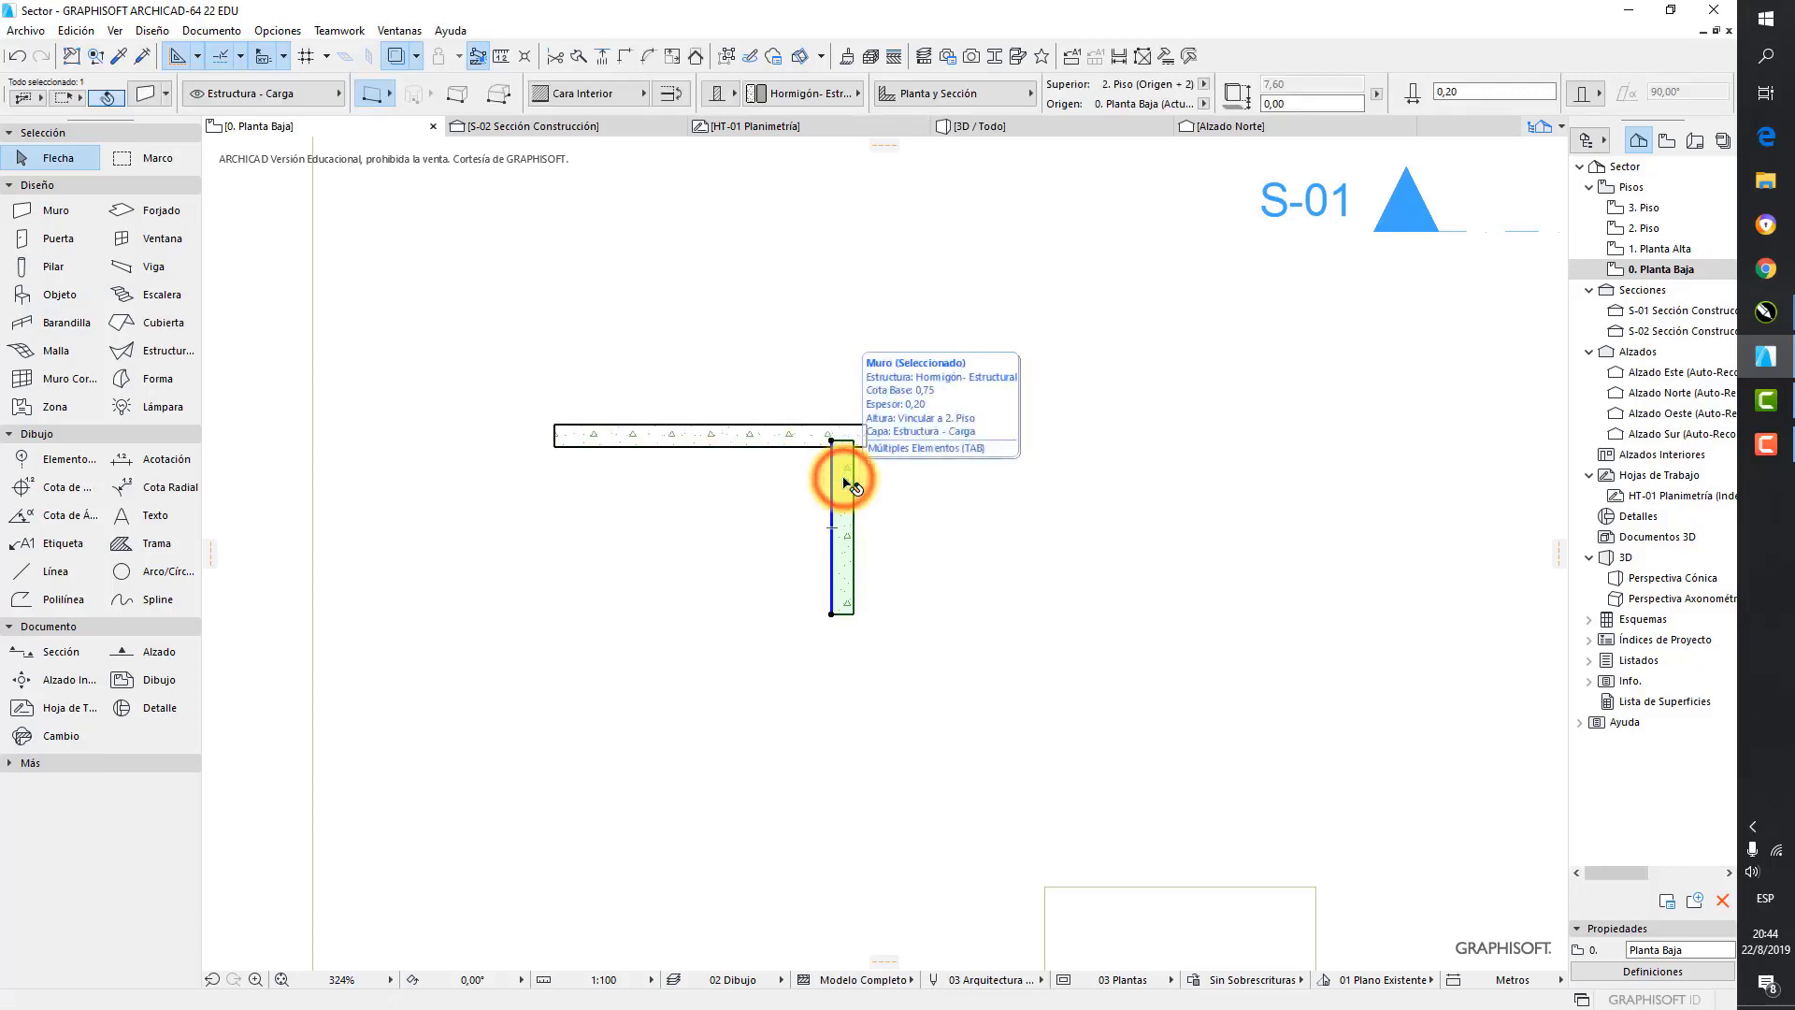
{"action": "scroll", "coordinate": [846, 440], "scroll_direction": "up", "scroll_amount": 2}
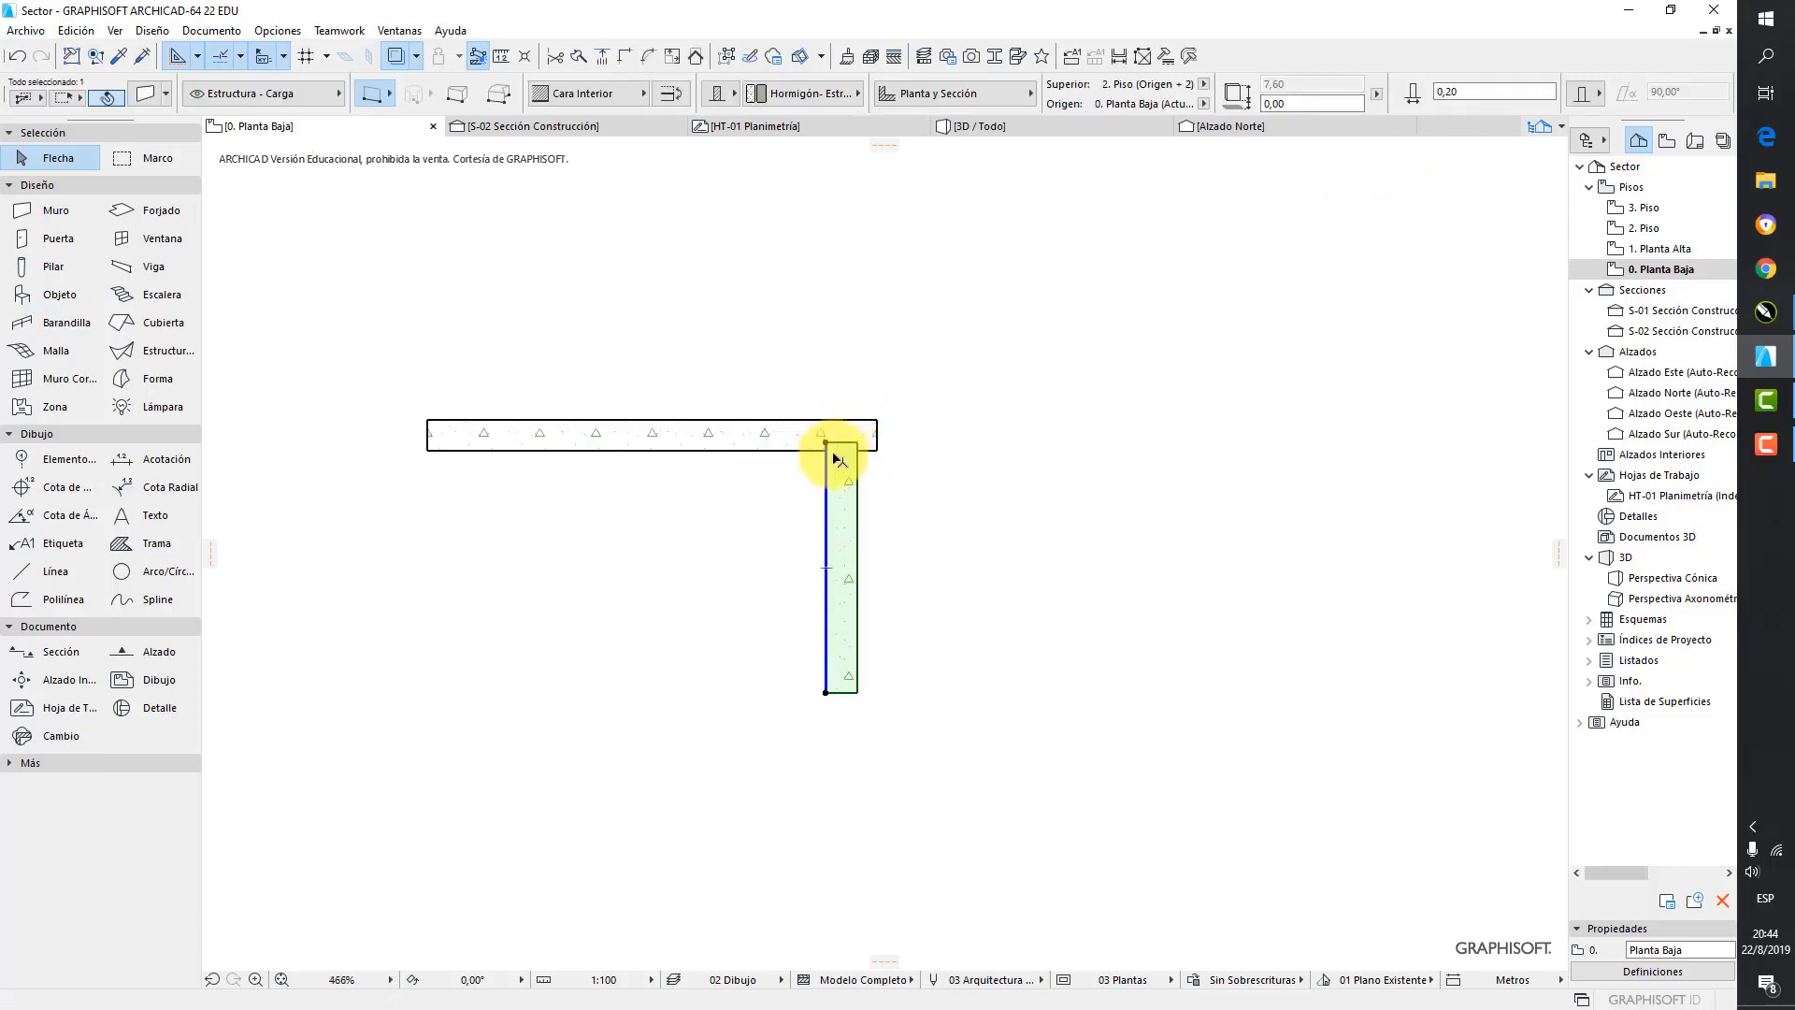
{"action": "left_click", "coordinate": [825, 441]}
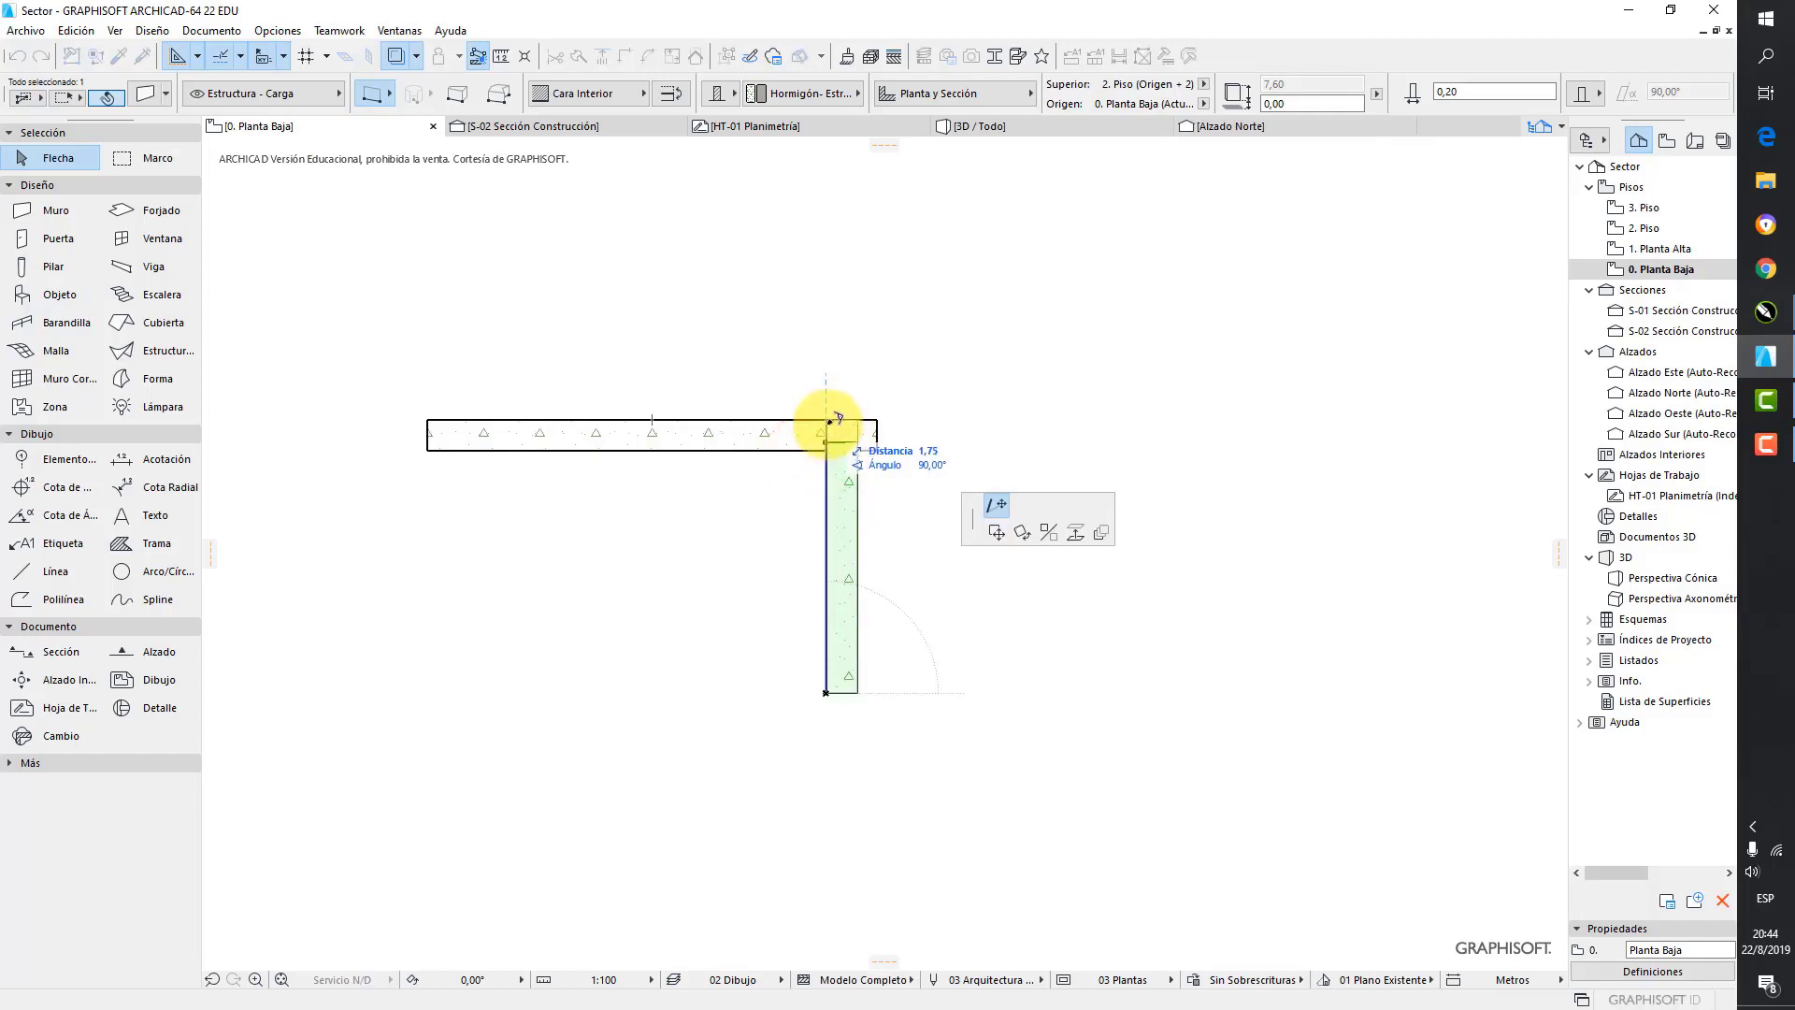
{"action": "left_click", "coordinate": [829, 420]}
{"action": "left_click", "coordinate": [892, 516]}
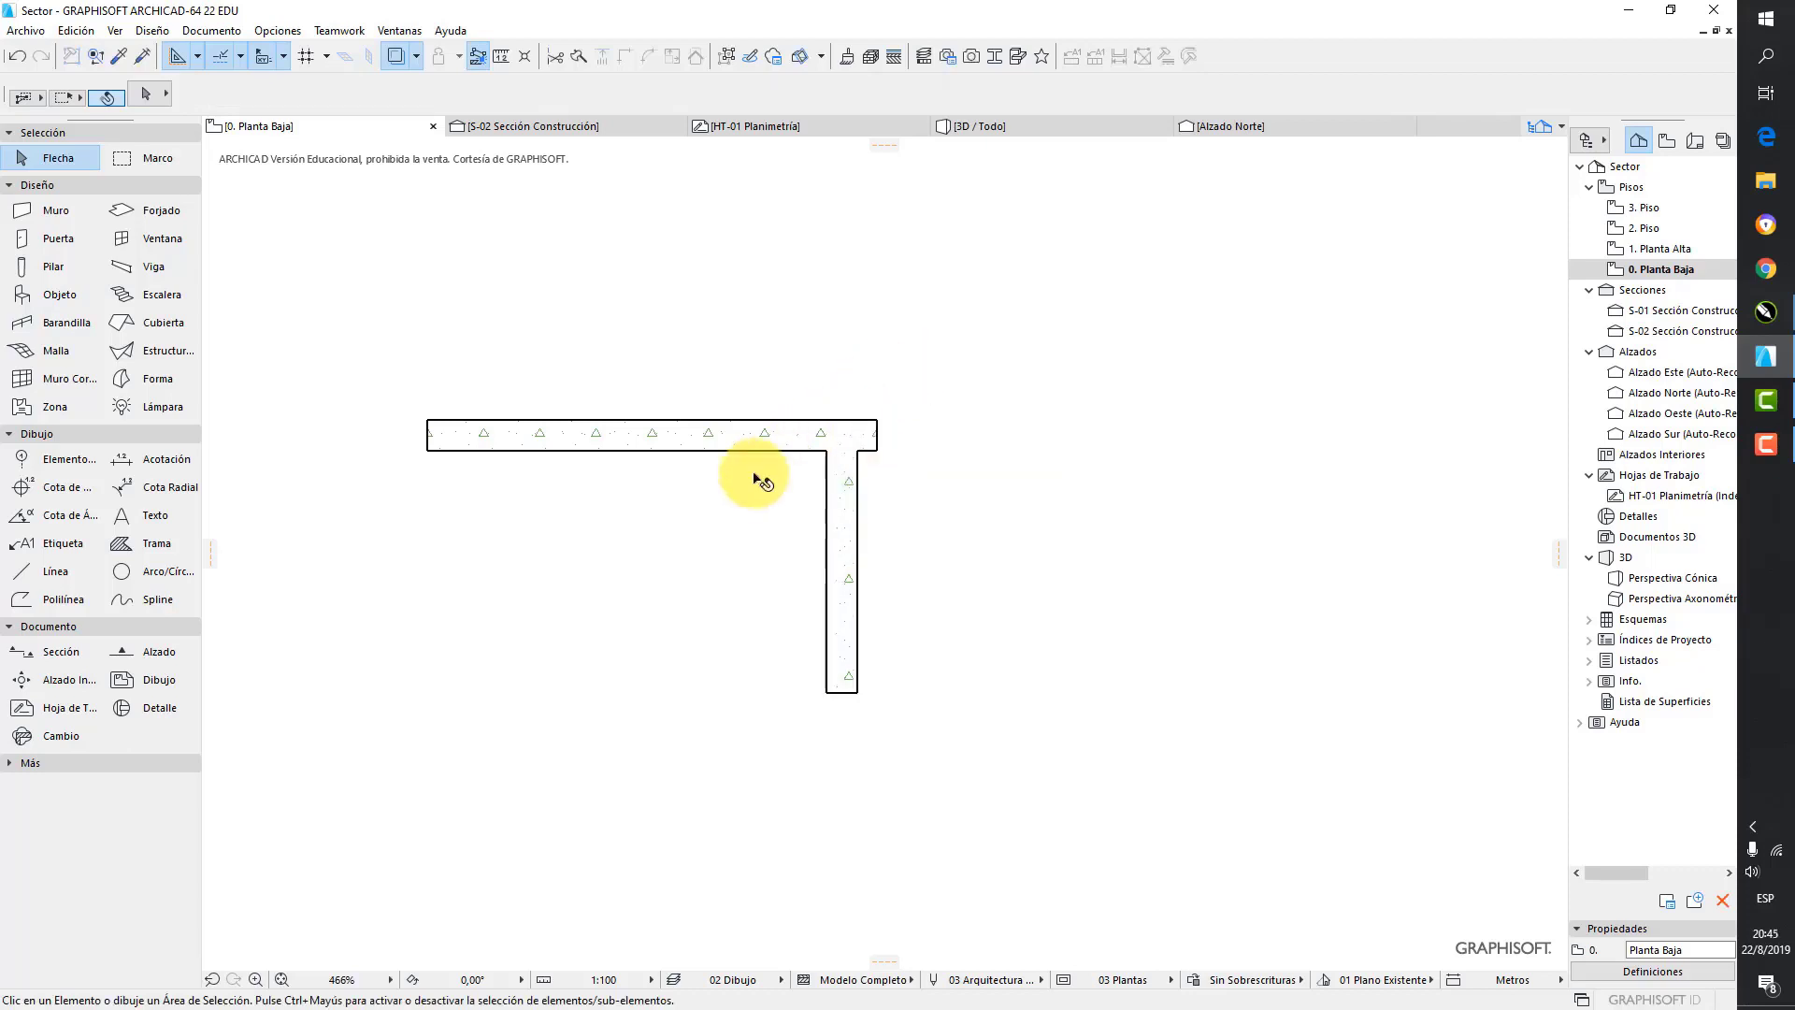
- Intersect the horizontal and vertical test walls to form a clean corner, and clear the selection
{"action": "left_click", "coordinate": [730, 445]}
{"action": "left_click", "coordinate": [853, 489], "text": "shift"}
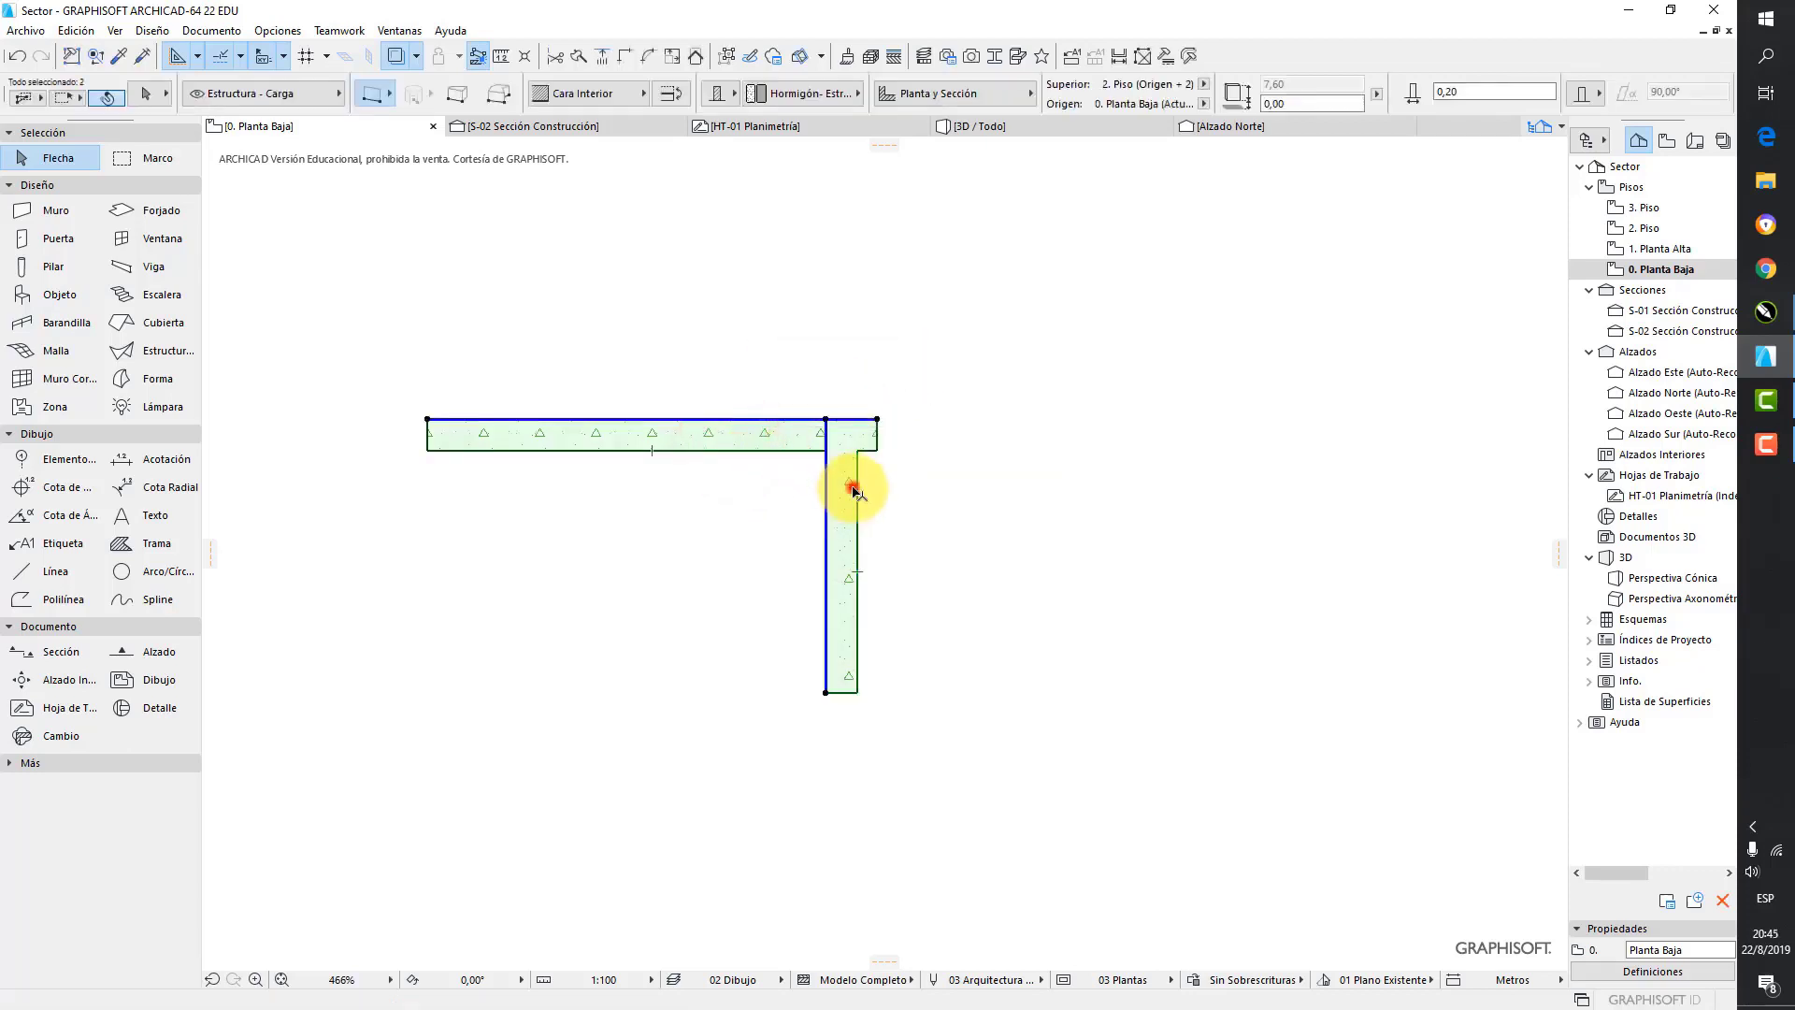
{"action": "left_click", "coordinate": [619, 51]}
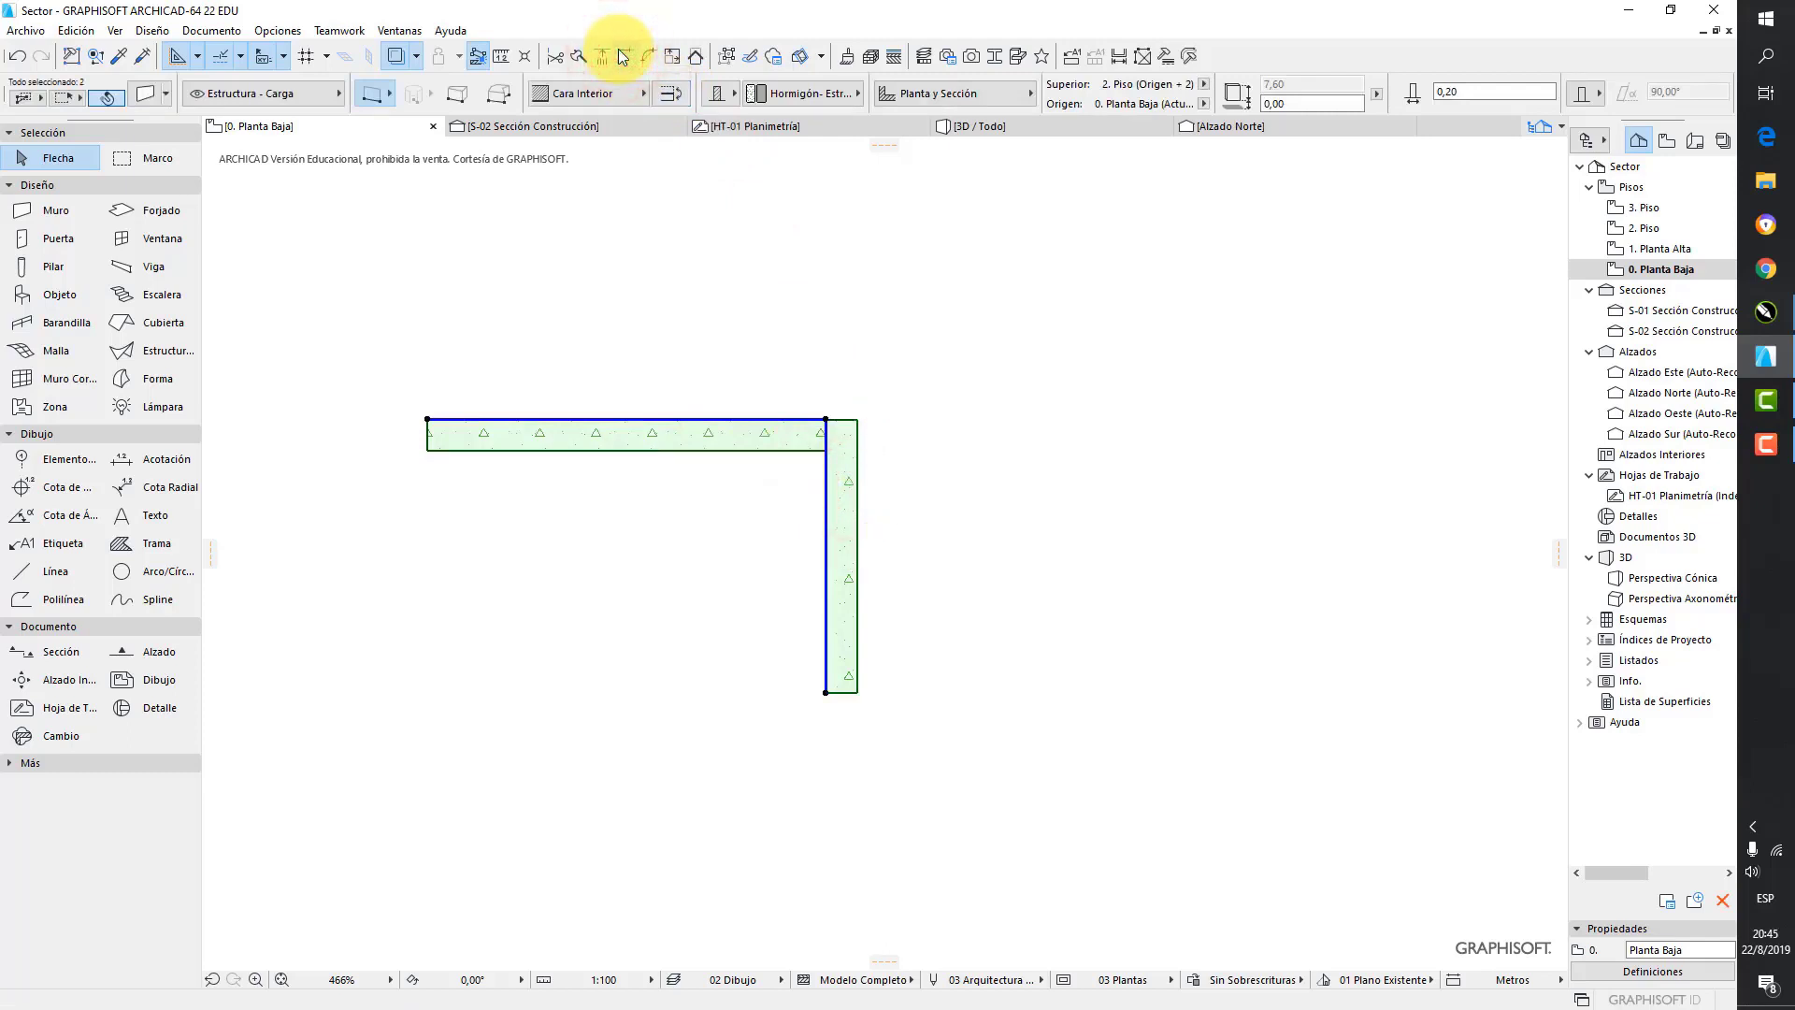
{"action": "key", "text": "Escape"}
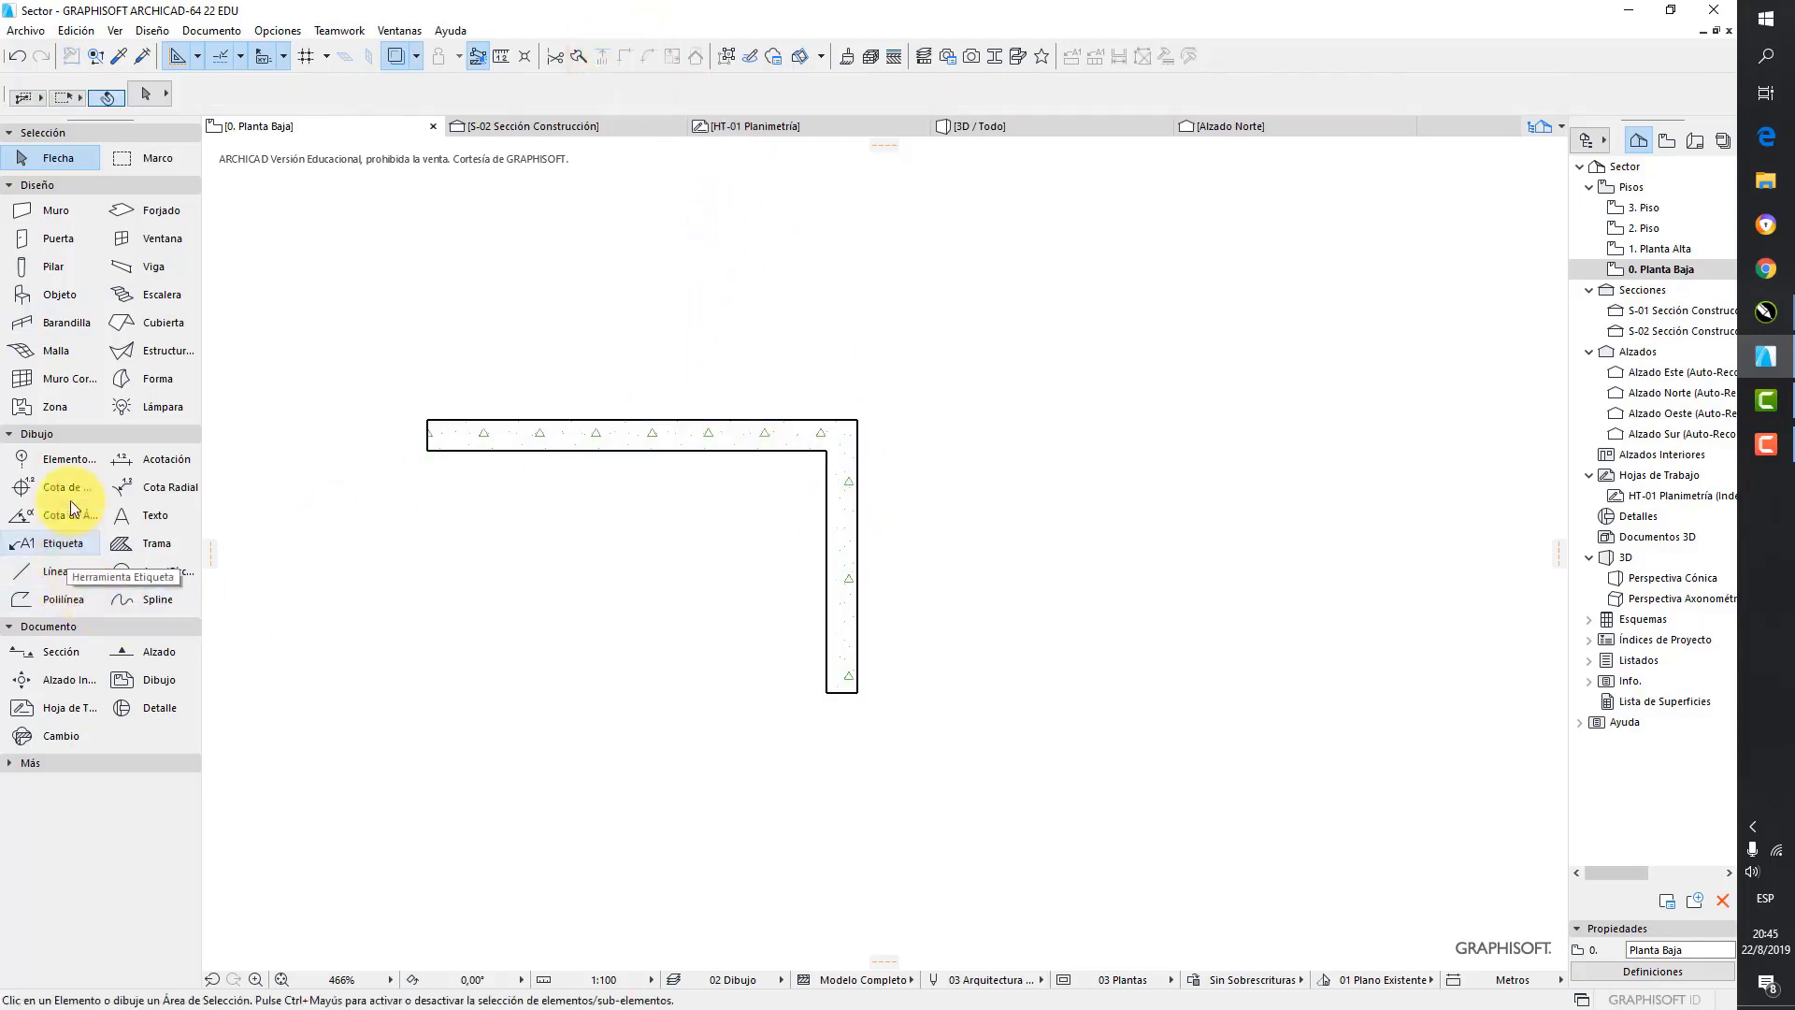
- Draw a vertical wall about 1.70 m long crossing the horizontal test wall near its left end
{"action": "left_click", "coordinate": [48, 207]}
{"action": "left_click", "coordinate": [545, 315]}
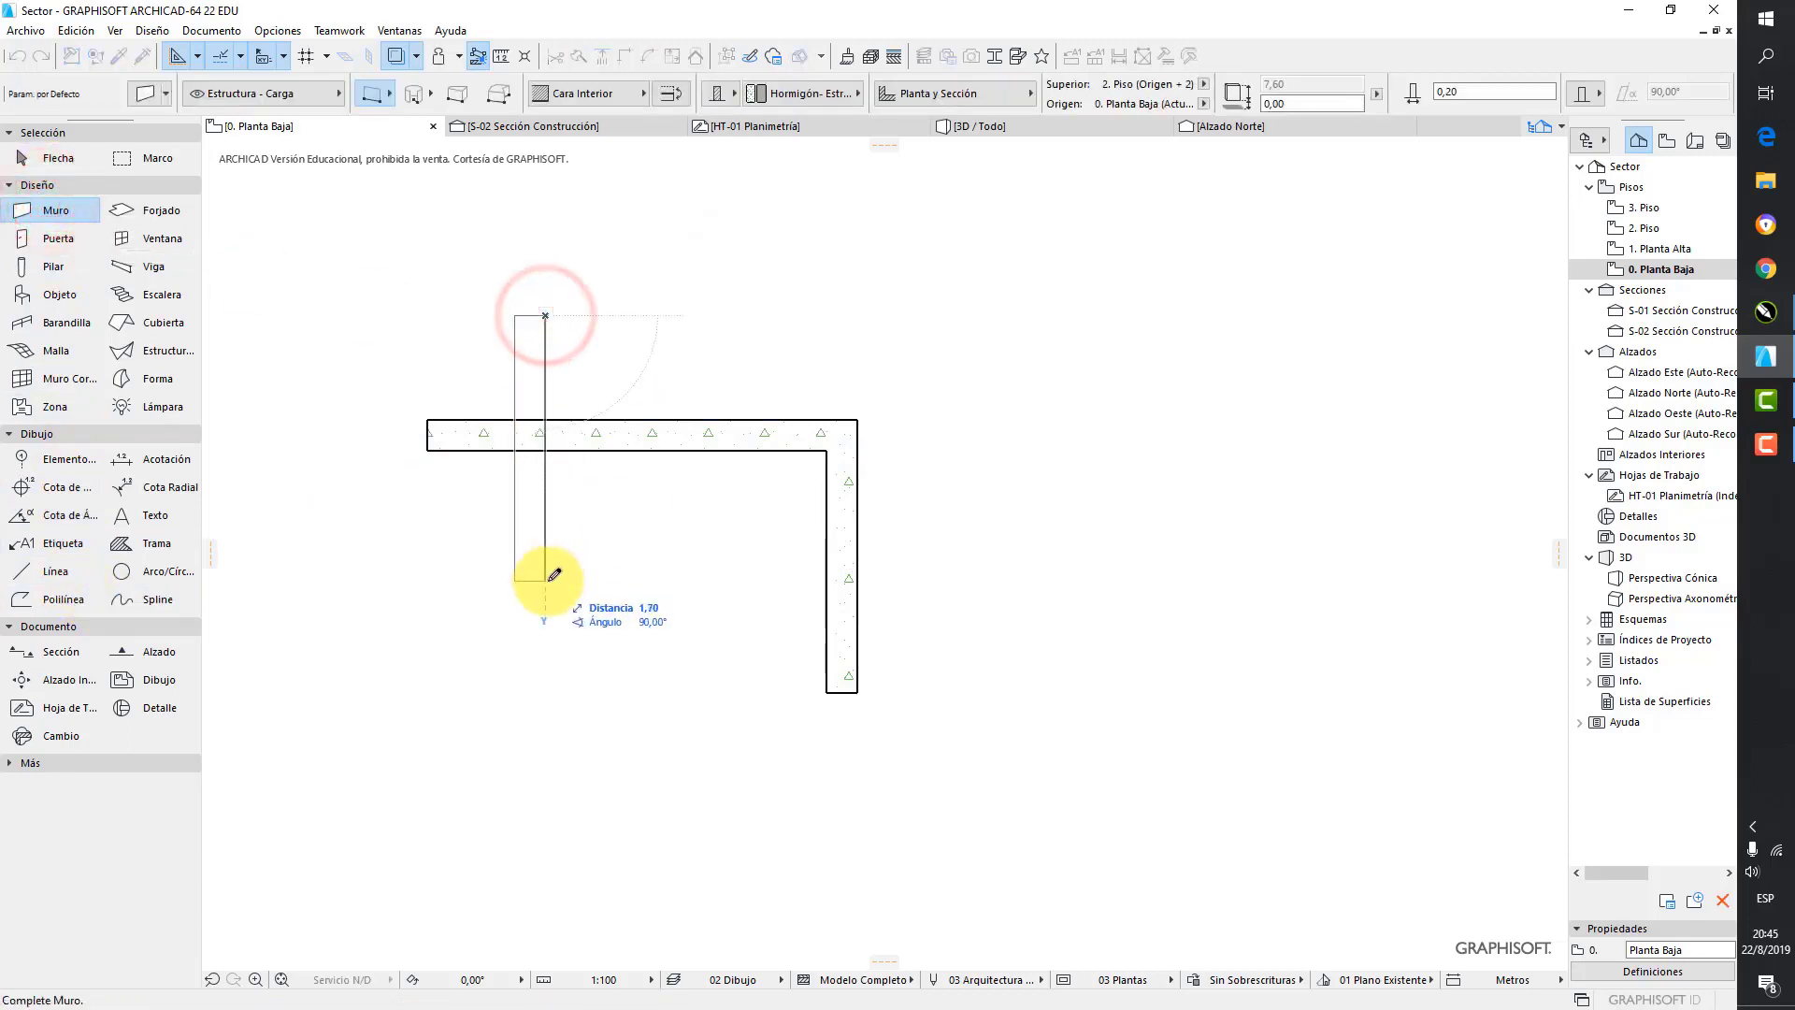
{"action": "left_click", "coordinate": [545, 579]}
{"action": "left_click", "coordinate": [54, 157]}
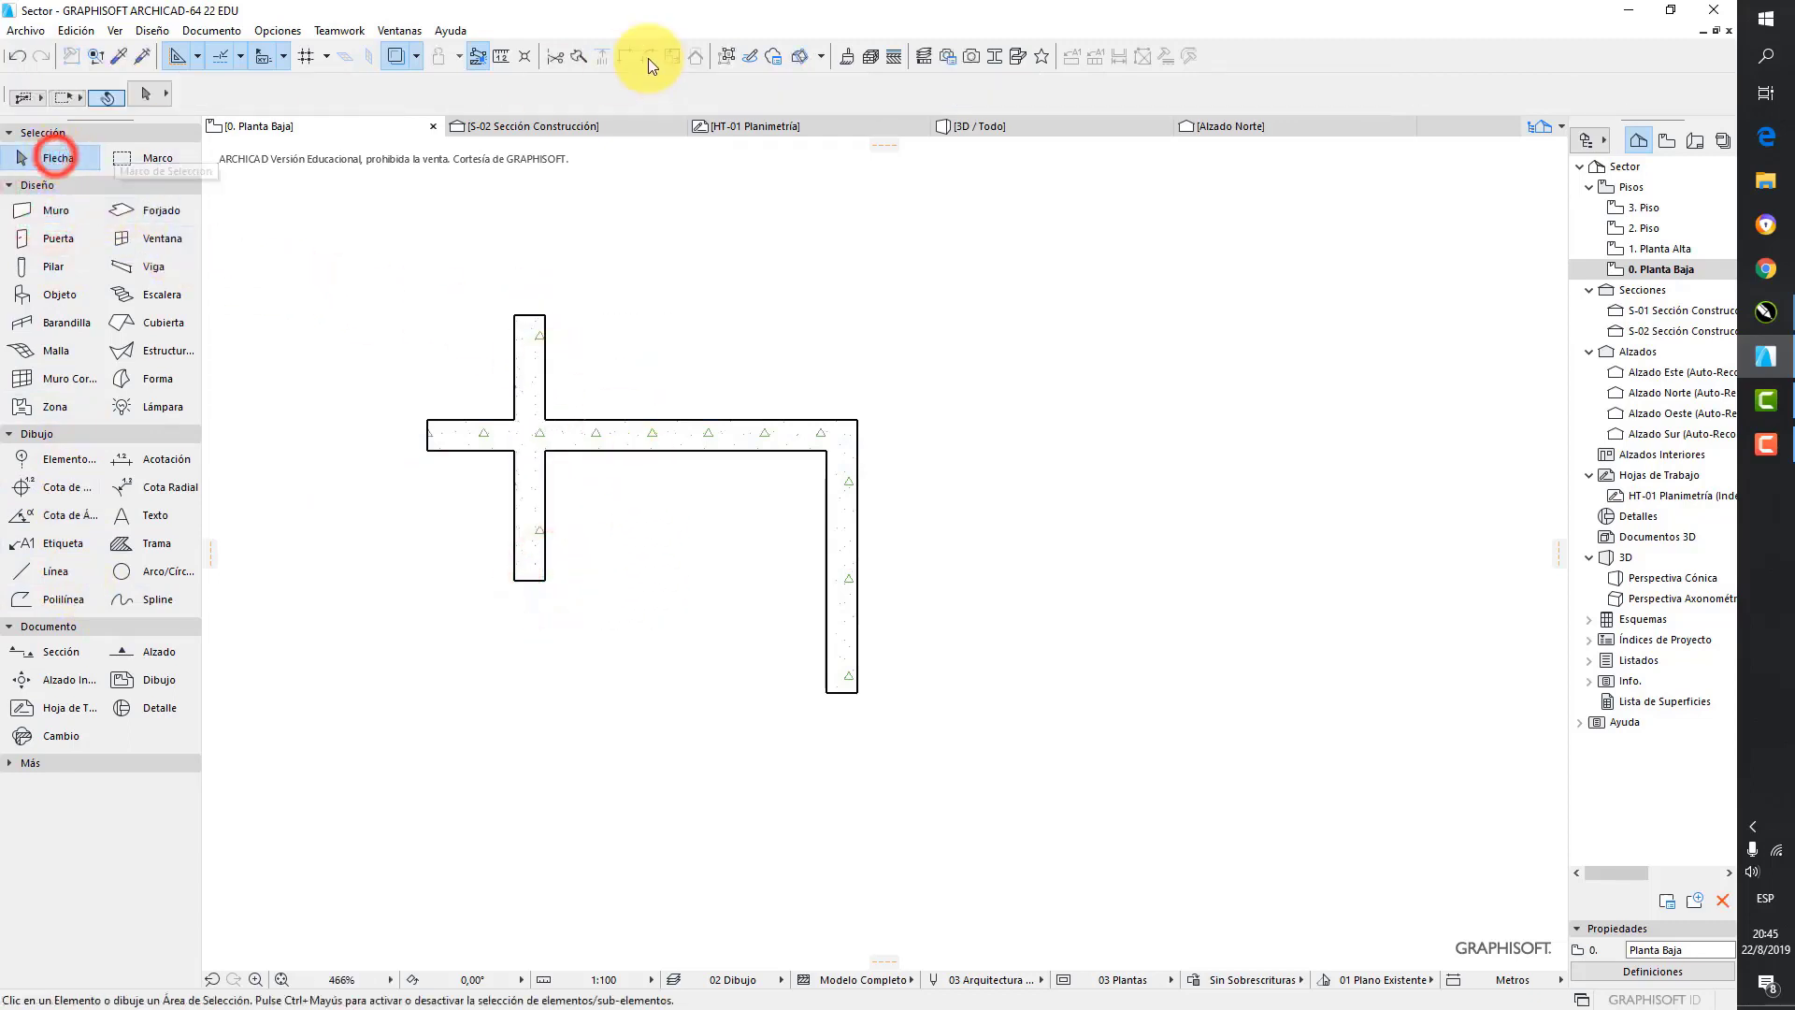
- Trim away both halves of the crossing wall and the horizontal test wall's overhang on its left
{"action": "left_click", "coordinate": [477, 432]}
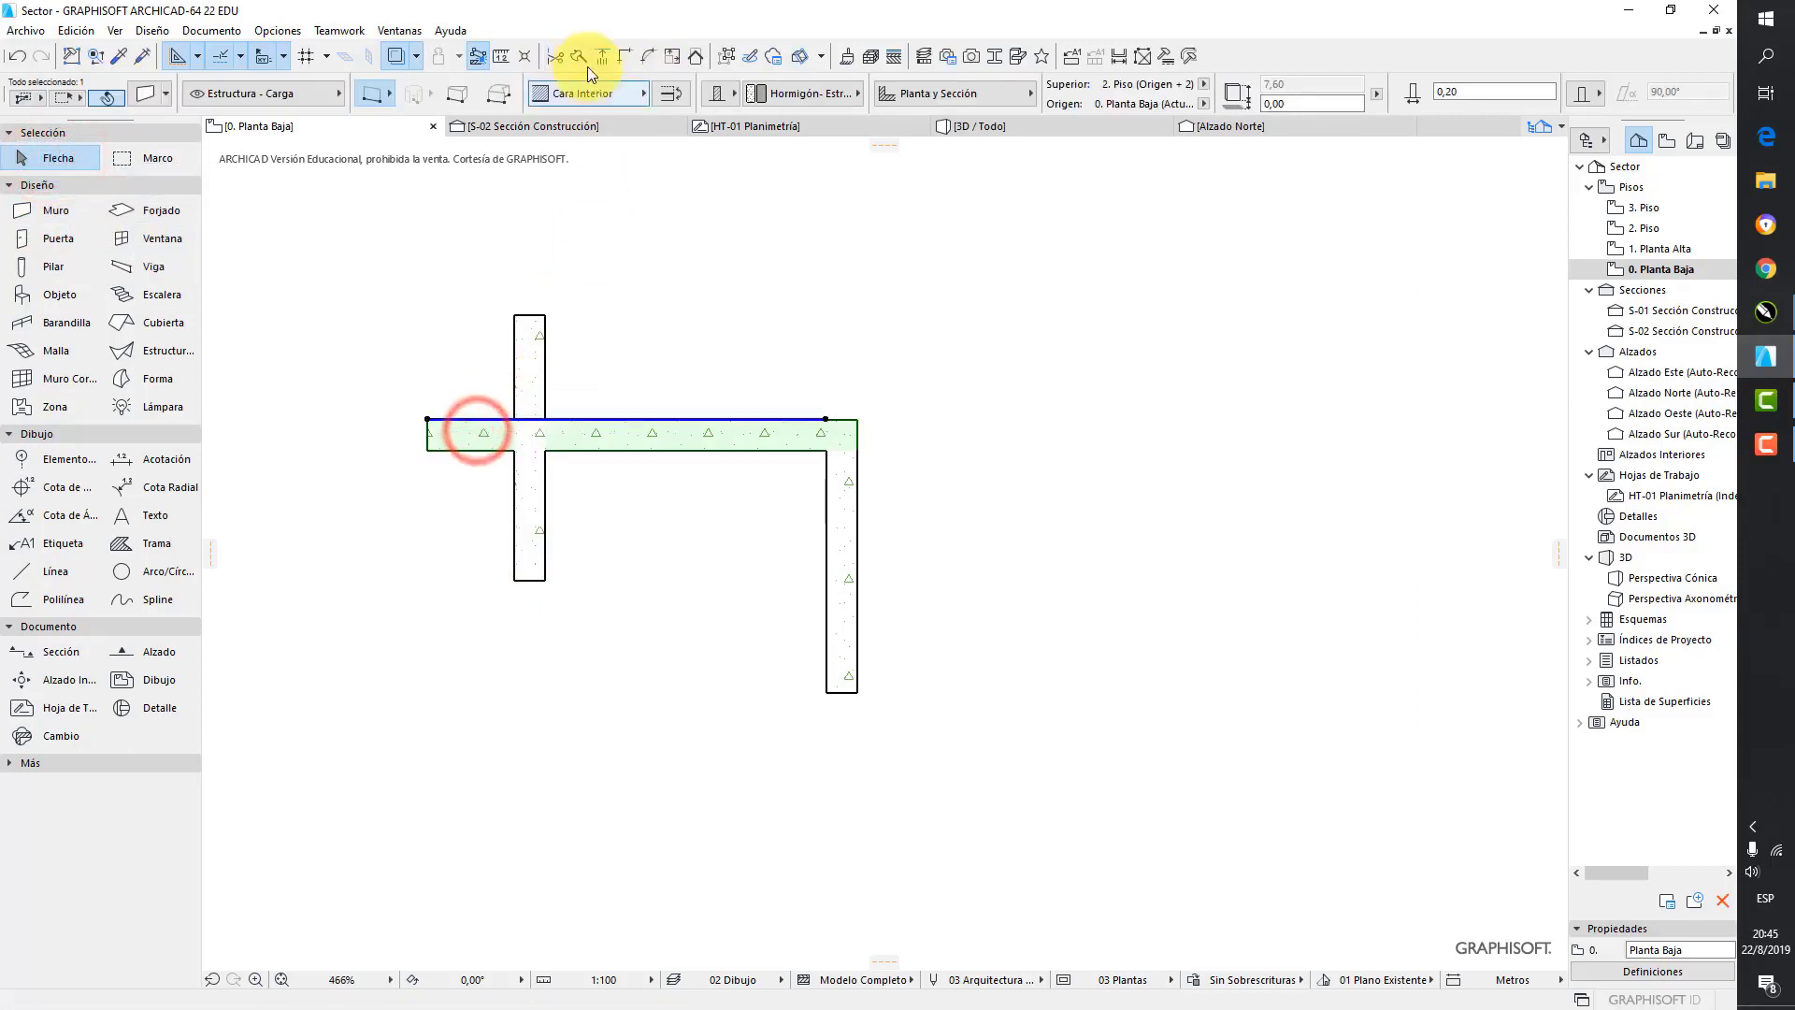
{"action": "left_click", "coordinate": [541, 367]}
{"action": "left_click", "coordinate": [675, 388]}
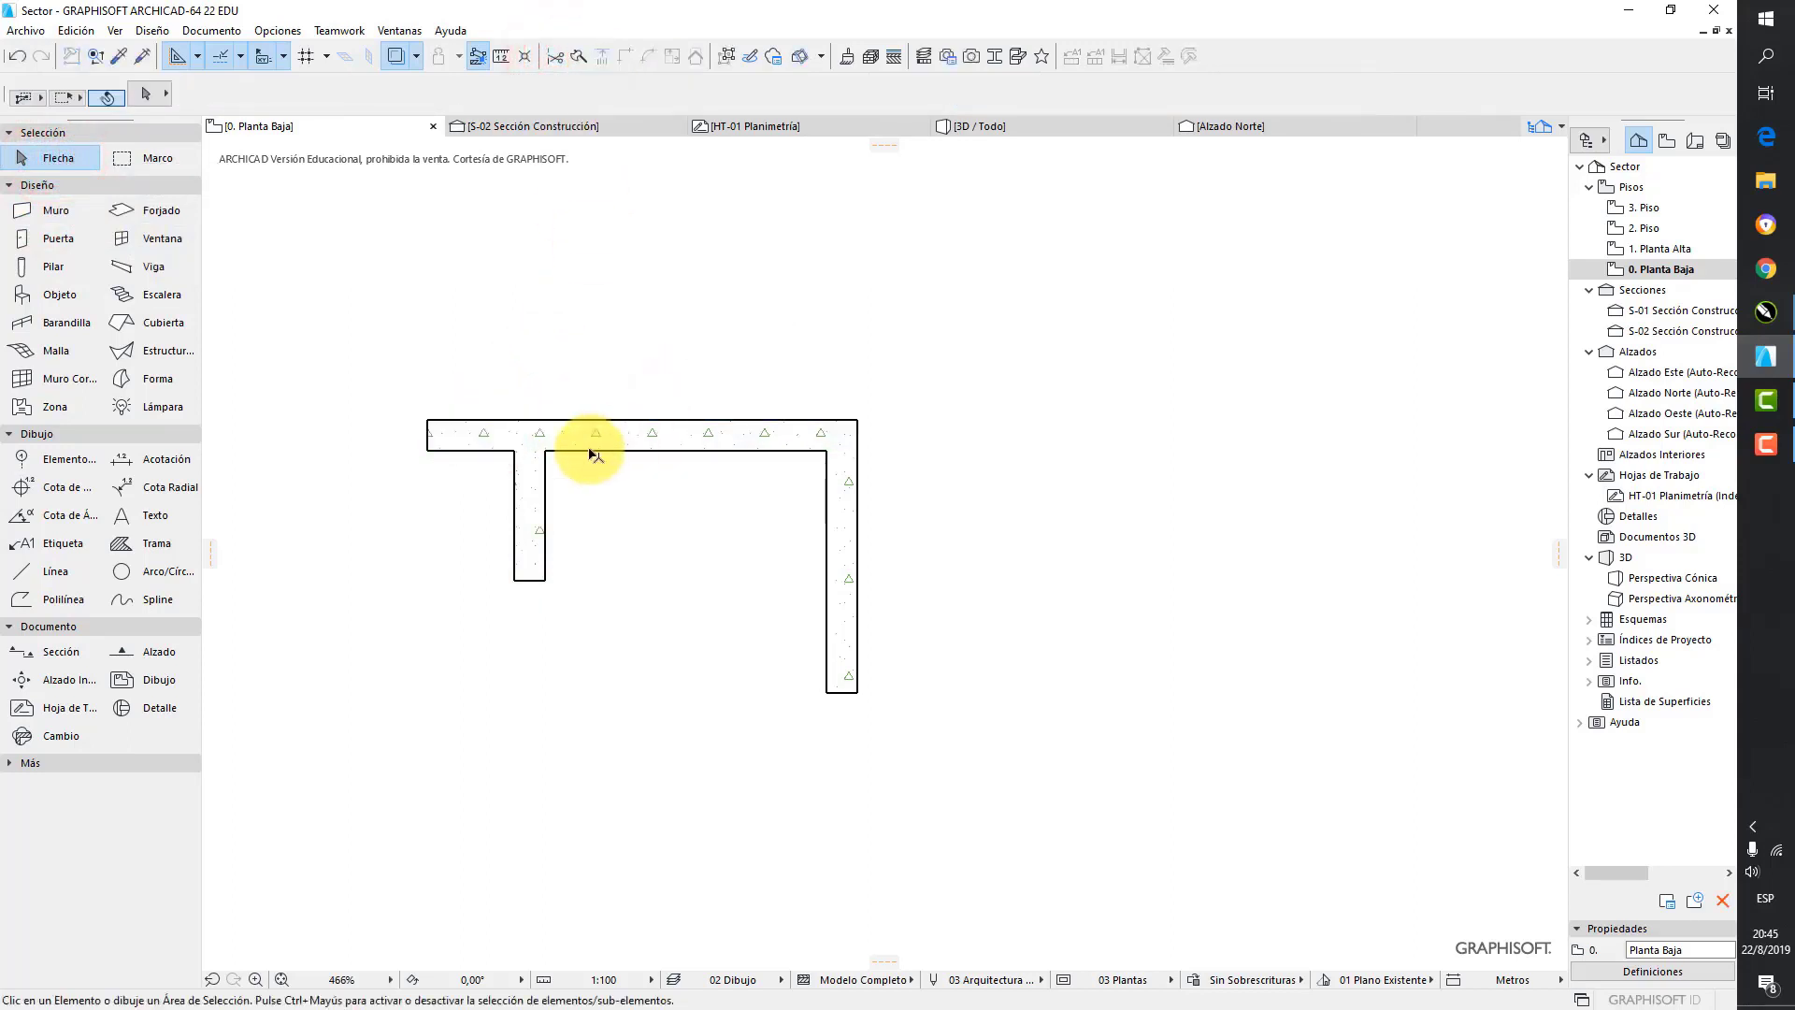
{"action": "left_click", "coordinate": [477, 455], "text": "ctrl"}
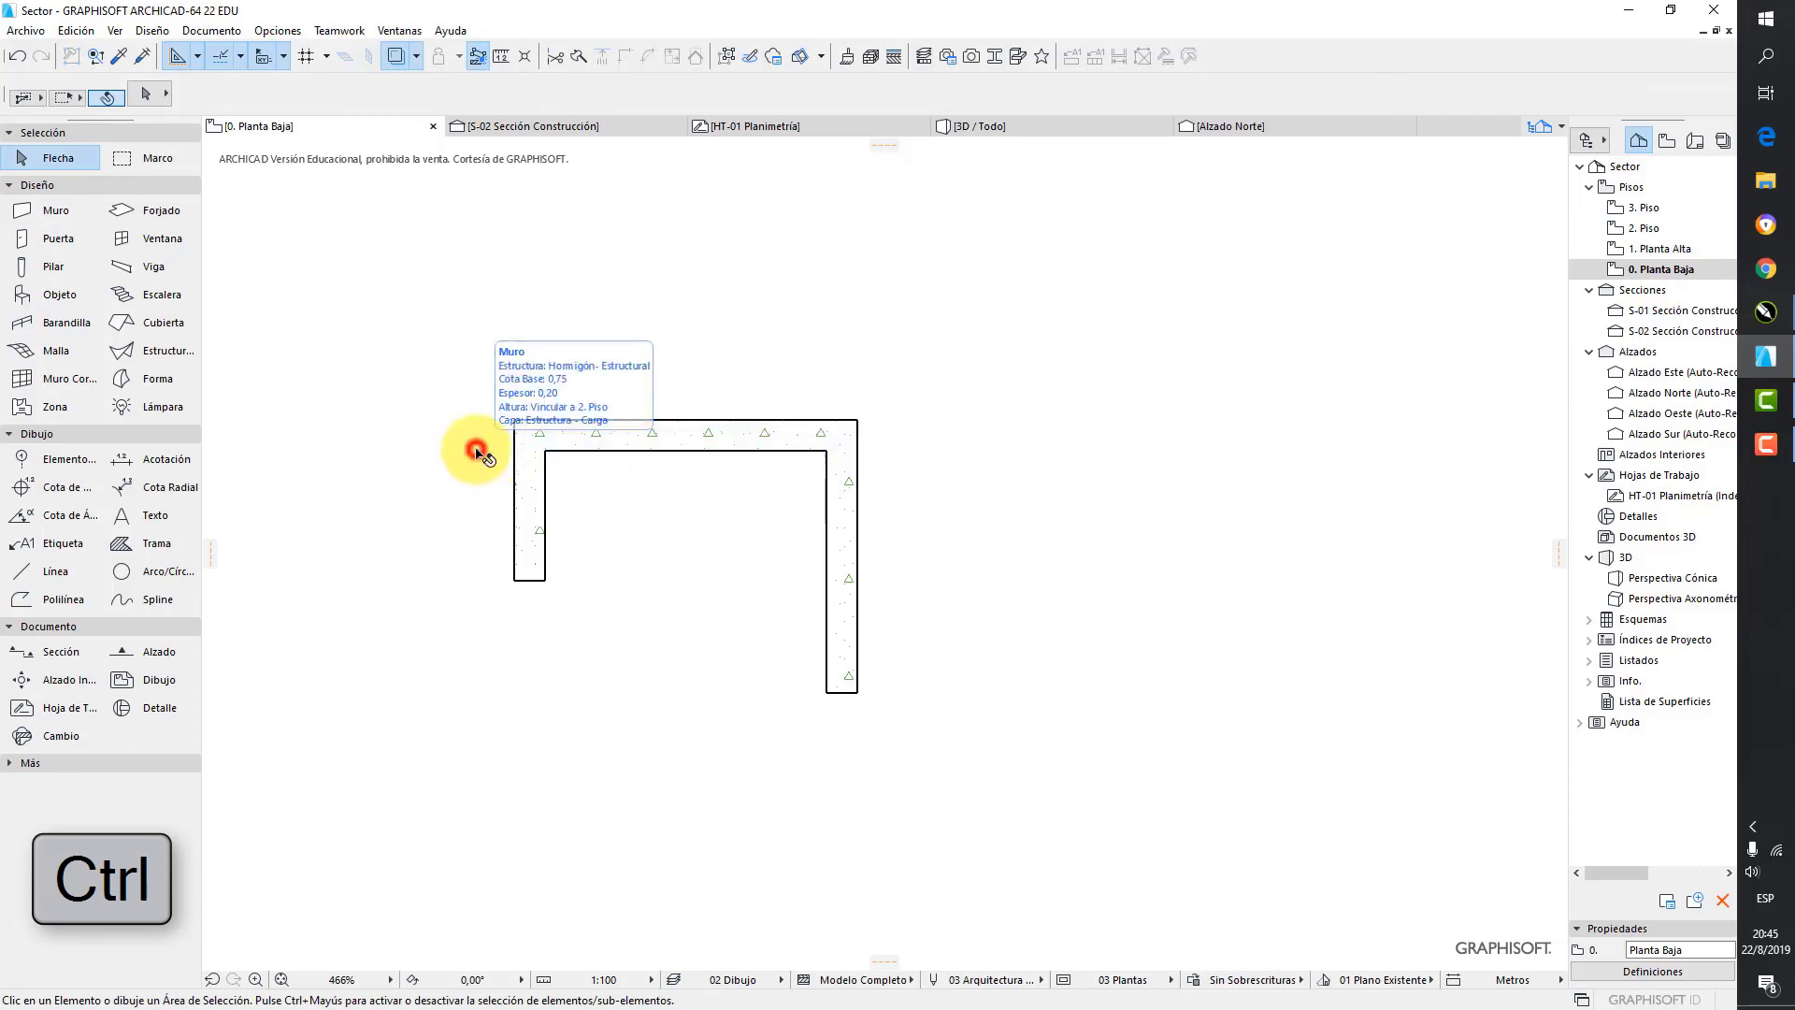
{"action": "left_click", "coordinate": [529, 521], "text": "ctrl"}
- Delete the two remaining test walls
{"action": "left_click", "coordinate": [691, 435]}
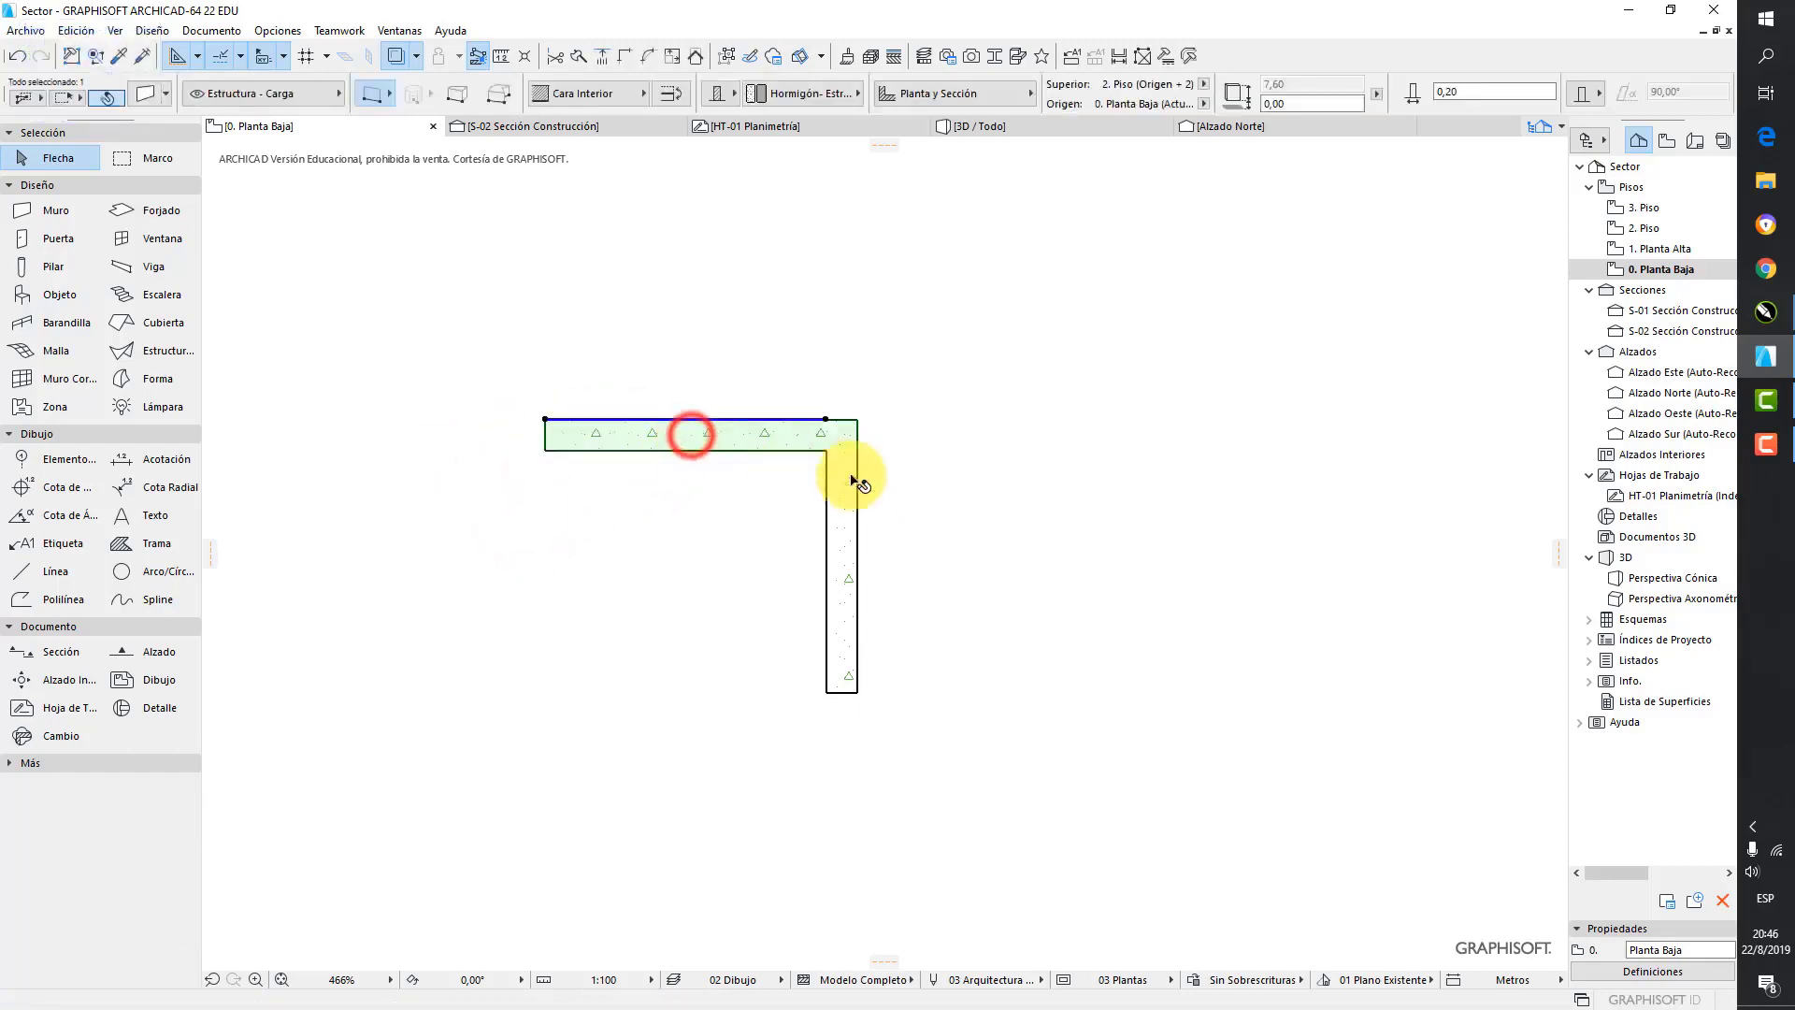
{"action": "key", "text": "Delete"}
{"action": "left_click", "coordinate": [851, 482]}
{"action": "key", "text": "Delete"}
- Suspend grouping and select the SUM block's right outer wall individually to inspect its reference line, then clear the selection
{"action": "scroll", "coordinate": [935, 468], "scroll_direction": "down", "scroll_amount": 10}
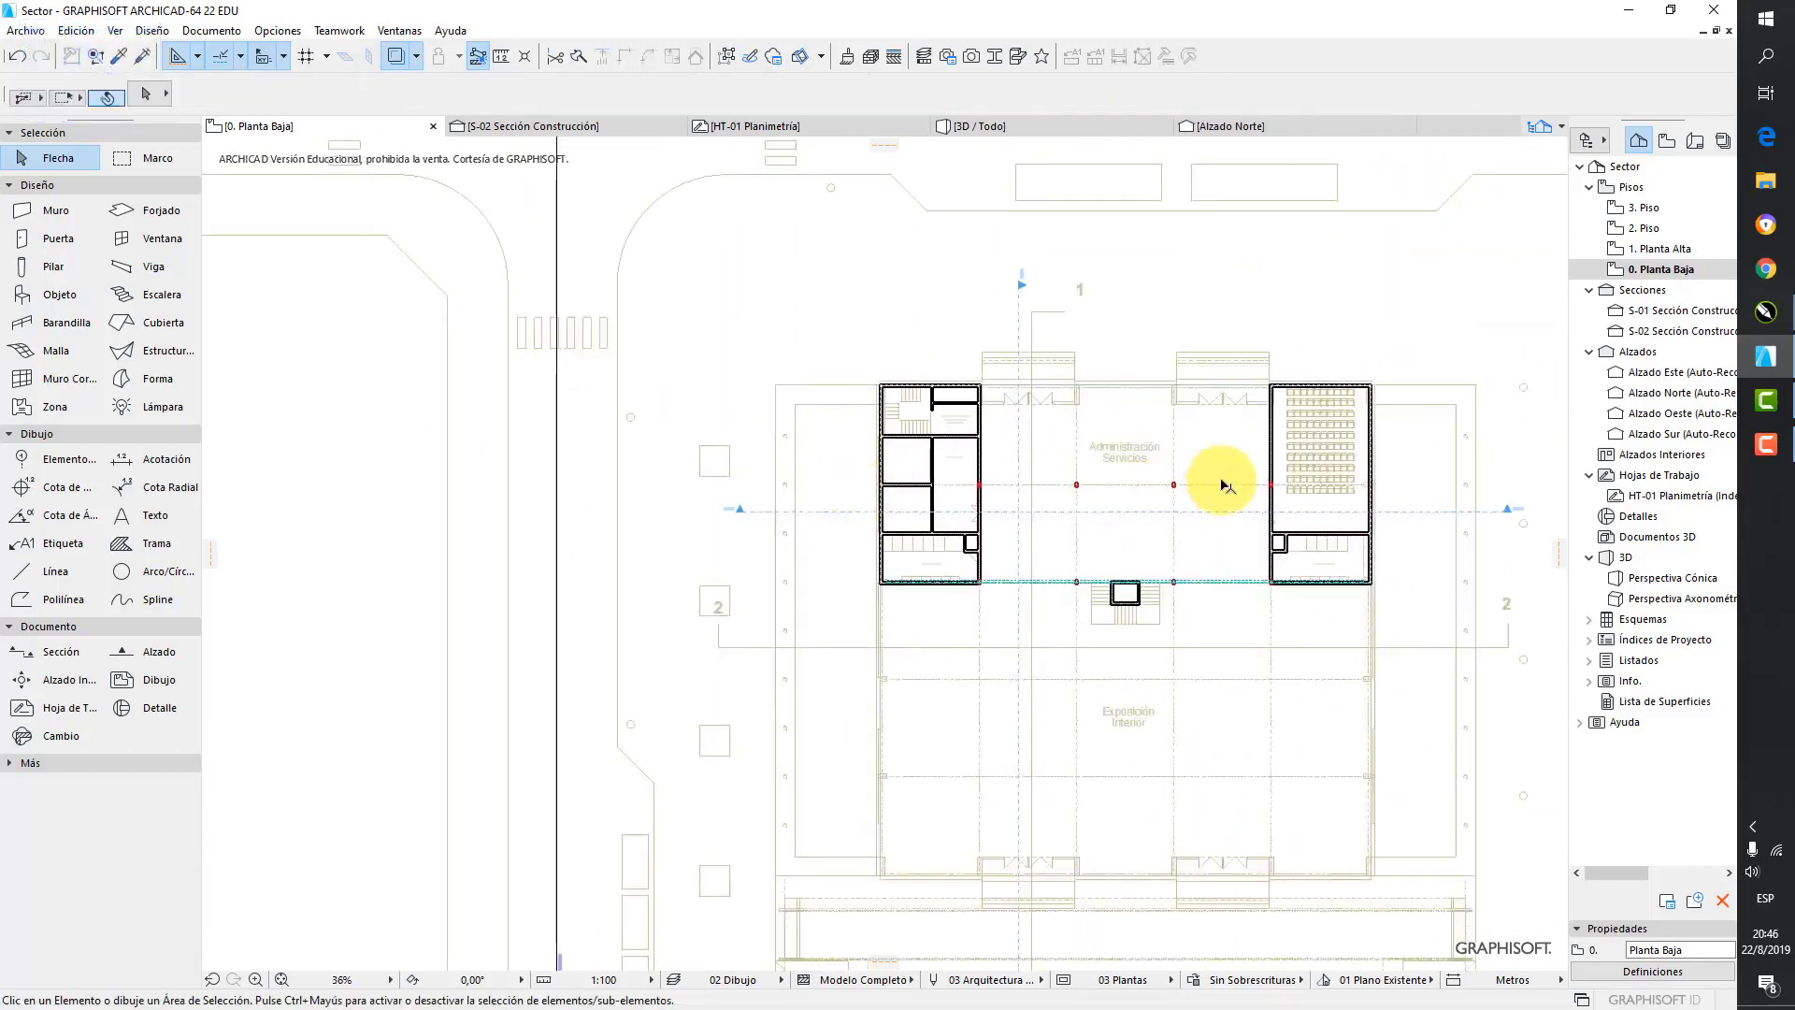
{"action": "scroll", "coordinate": [1463, 641], "scroll_direction": "up", "scroll_amount": 5}
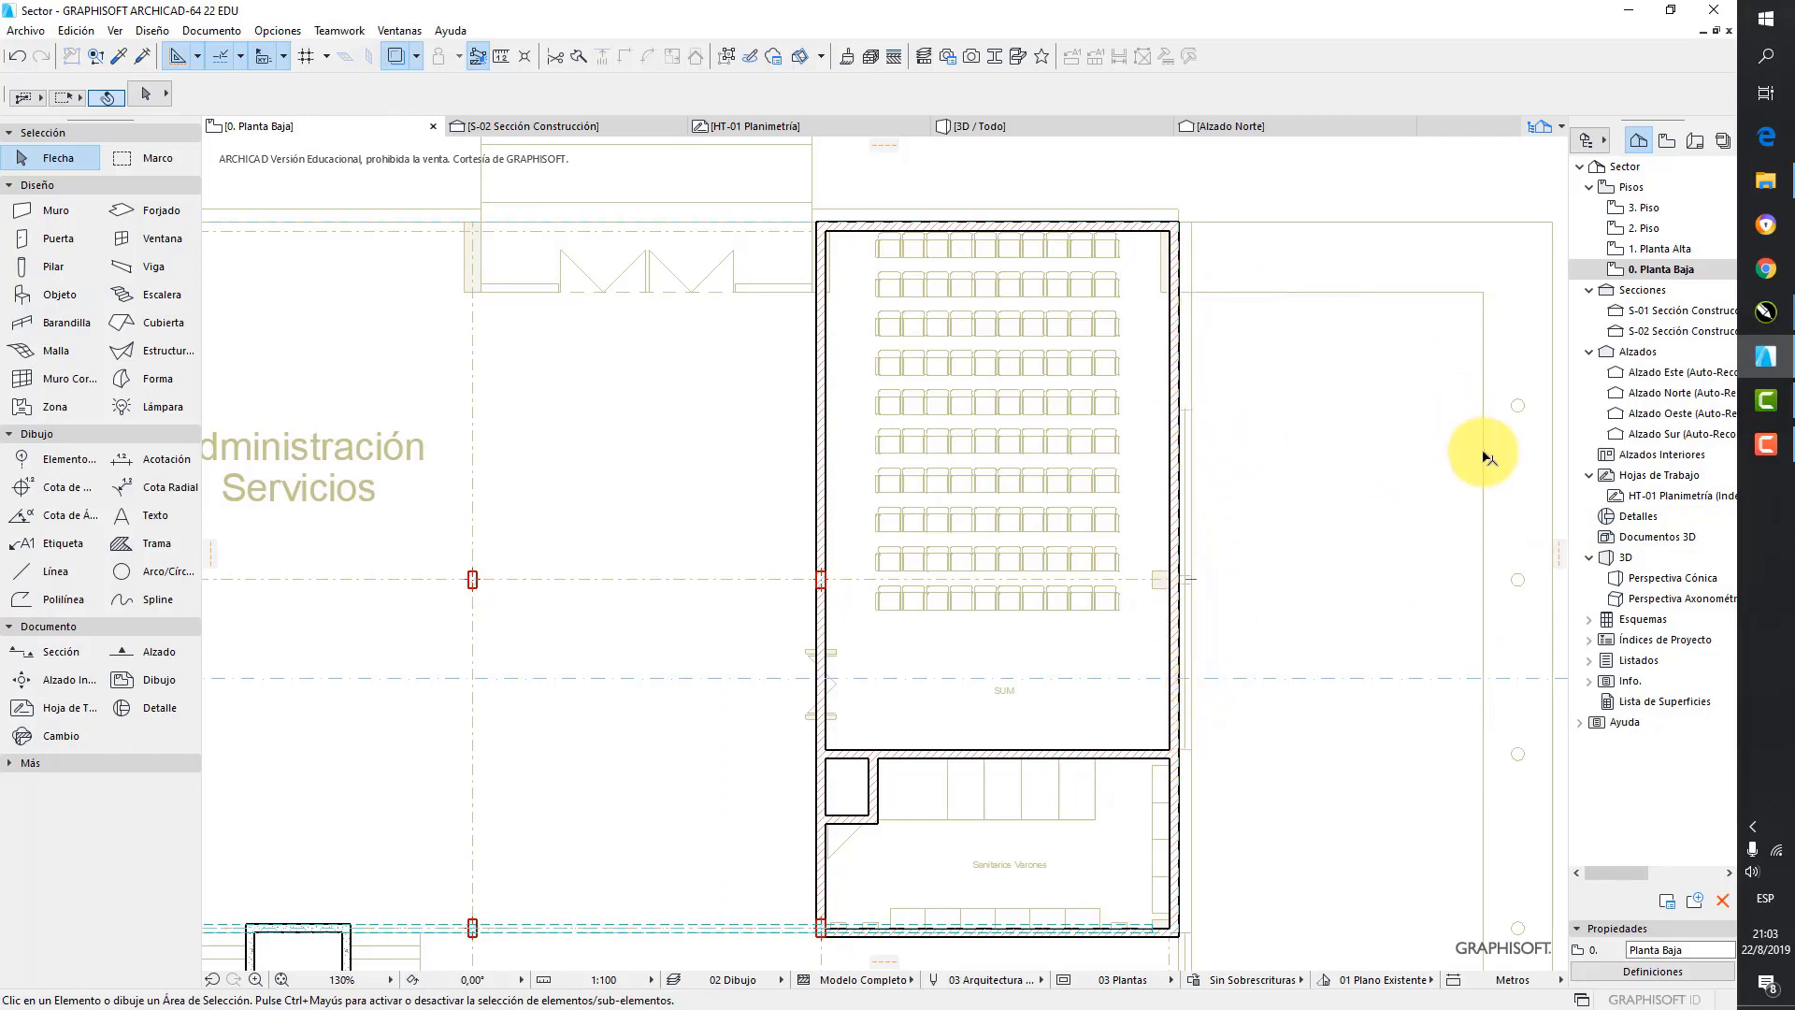
{"action": "left_click", "coordinate": [1176, 254]}
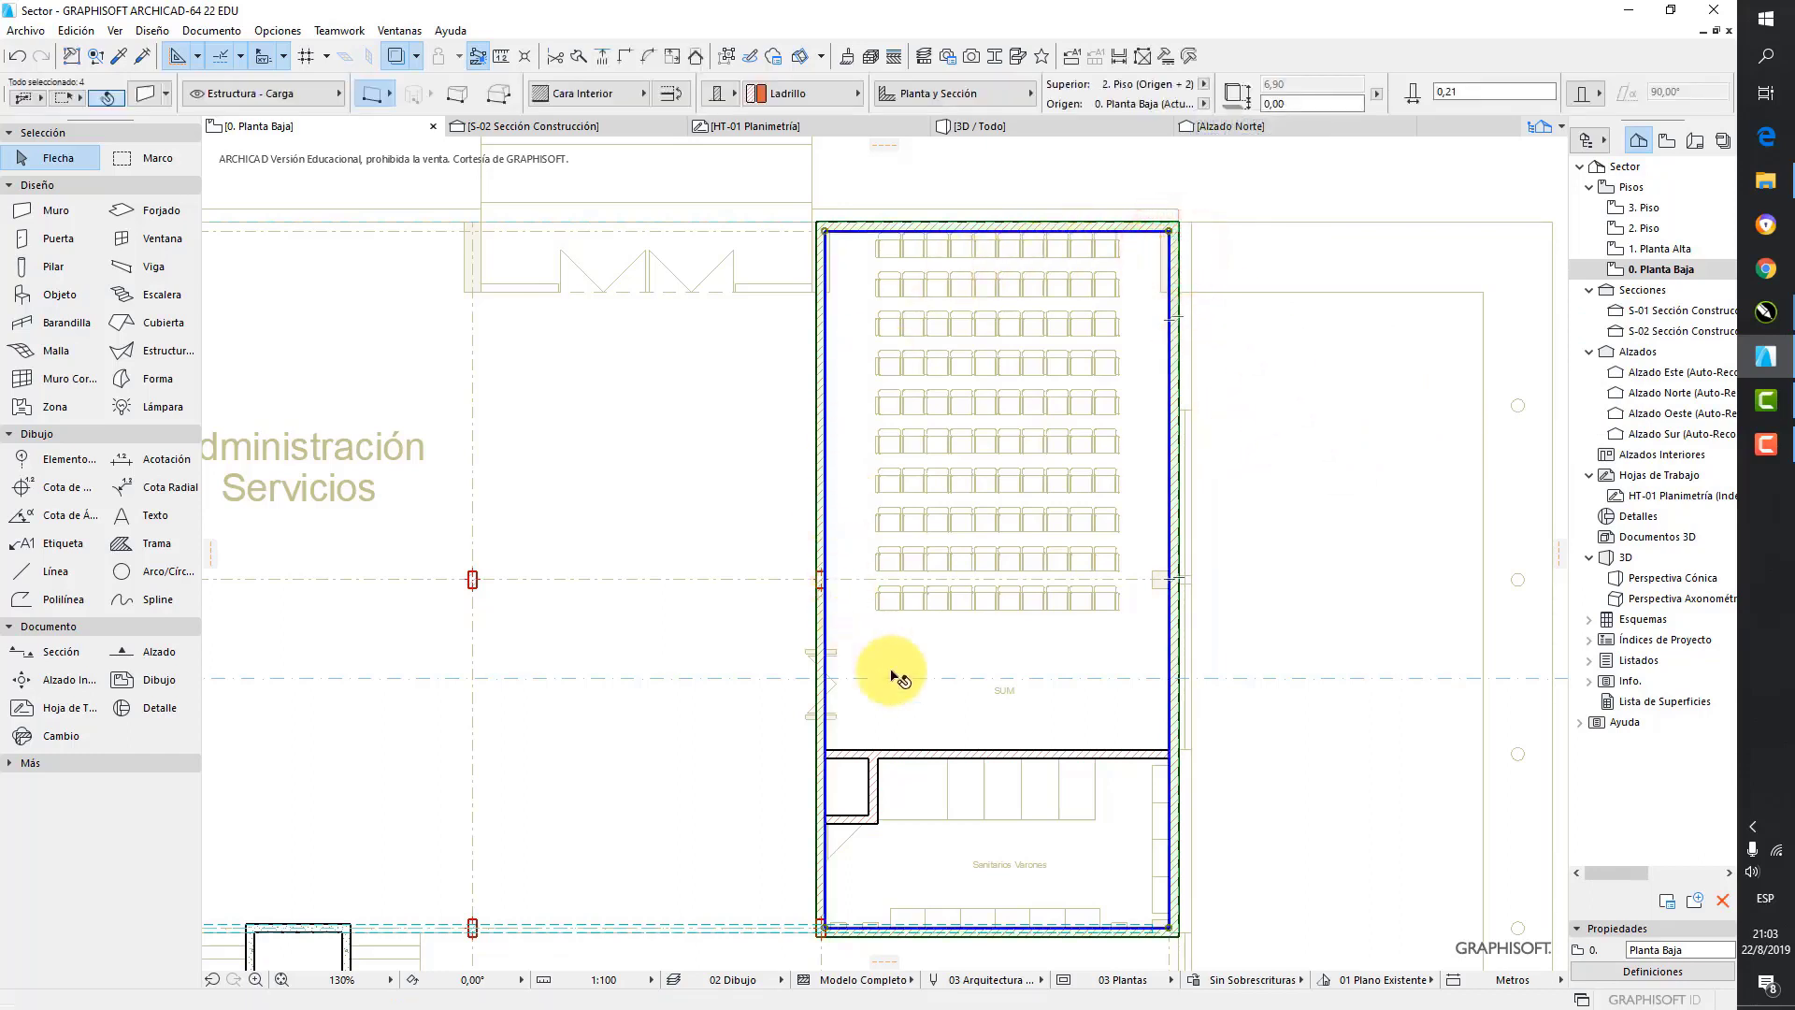
{"action": "left_click", "coordinate": [1242, 587]}
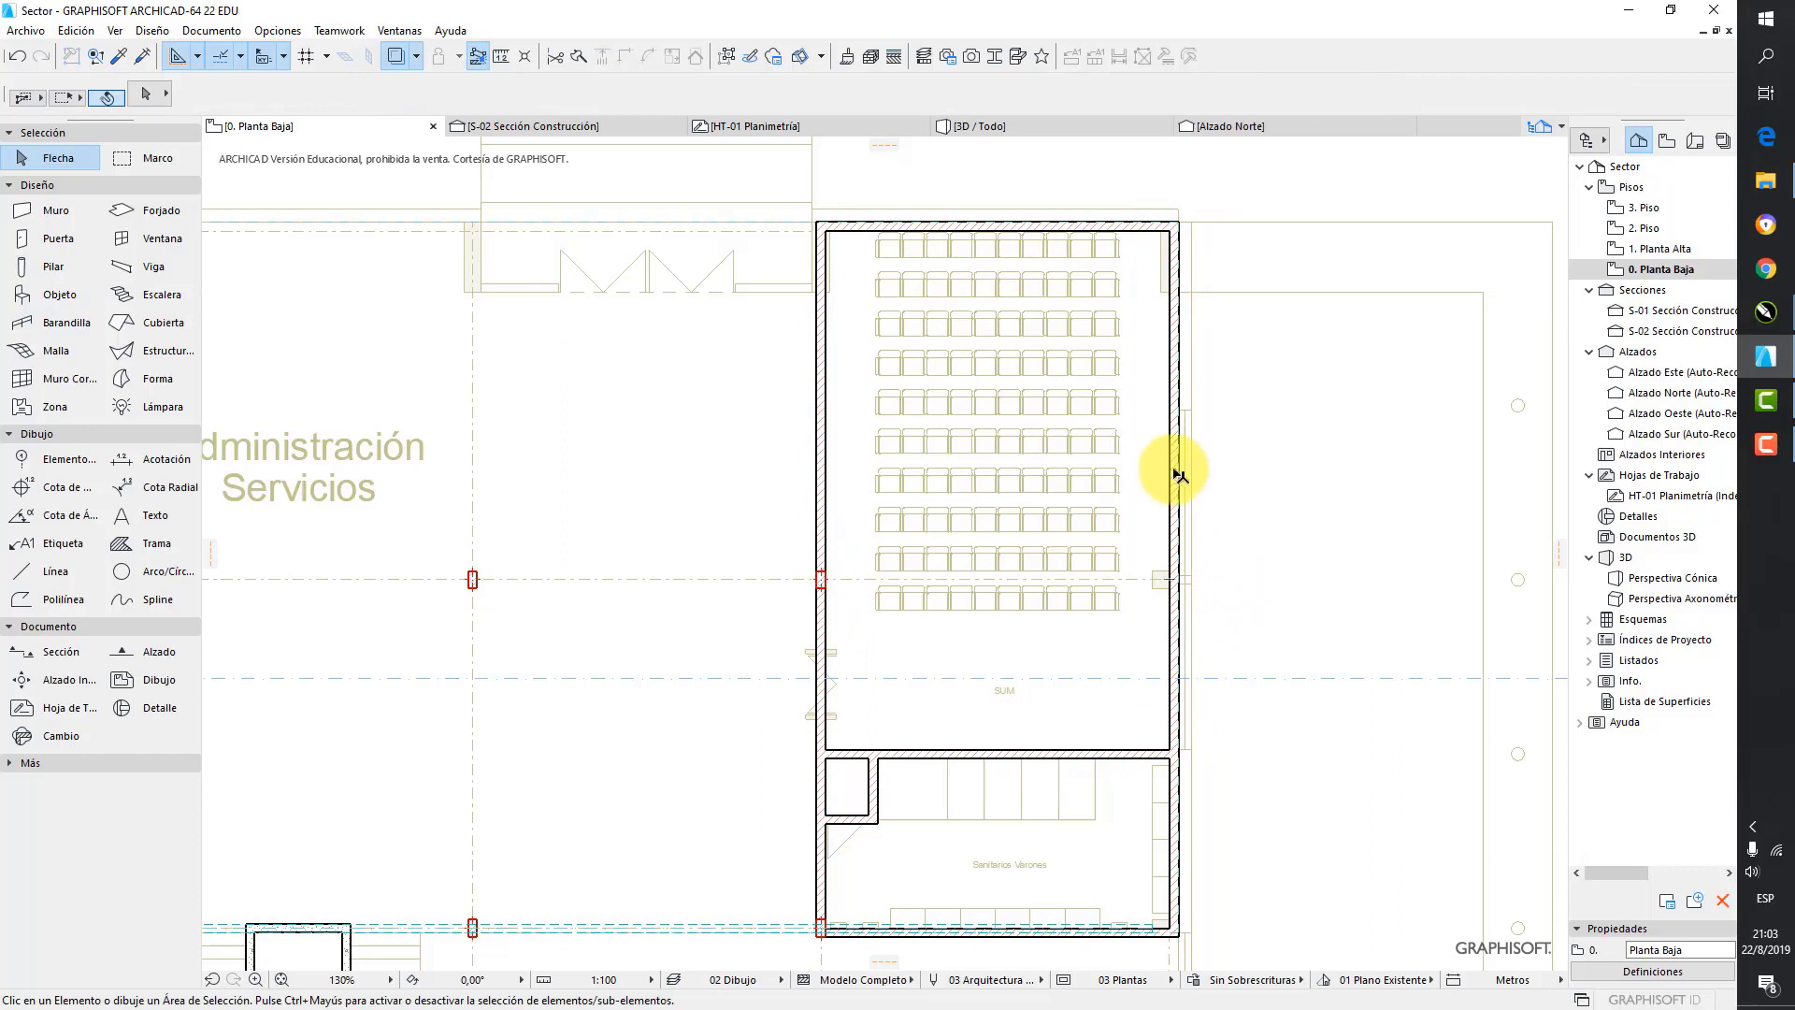
{"action": "left_click", "coordinate": [727, 57]}
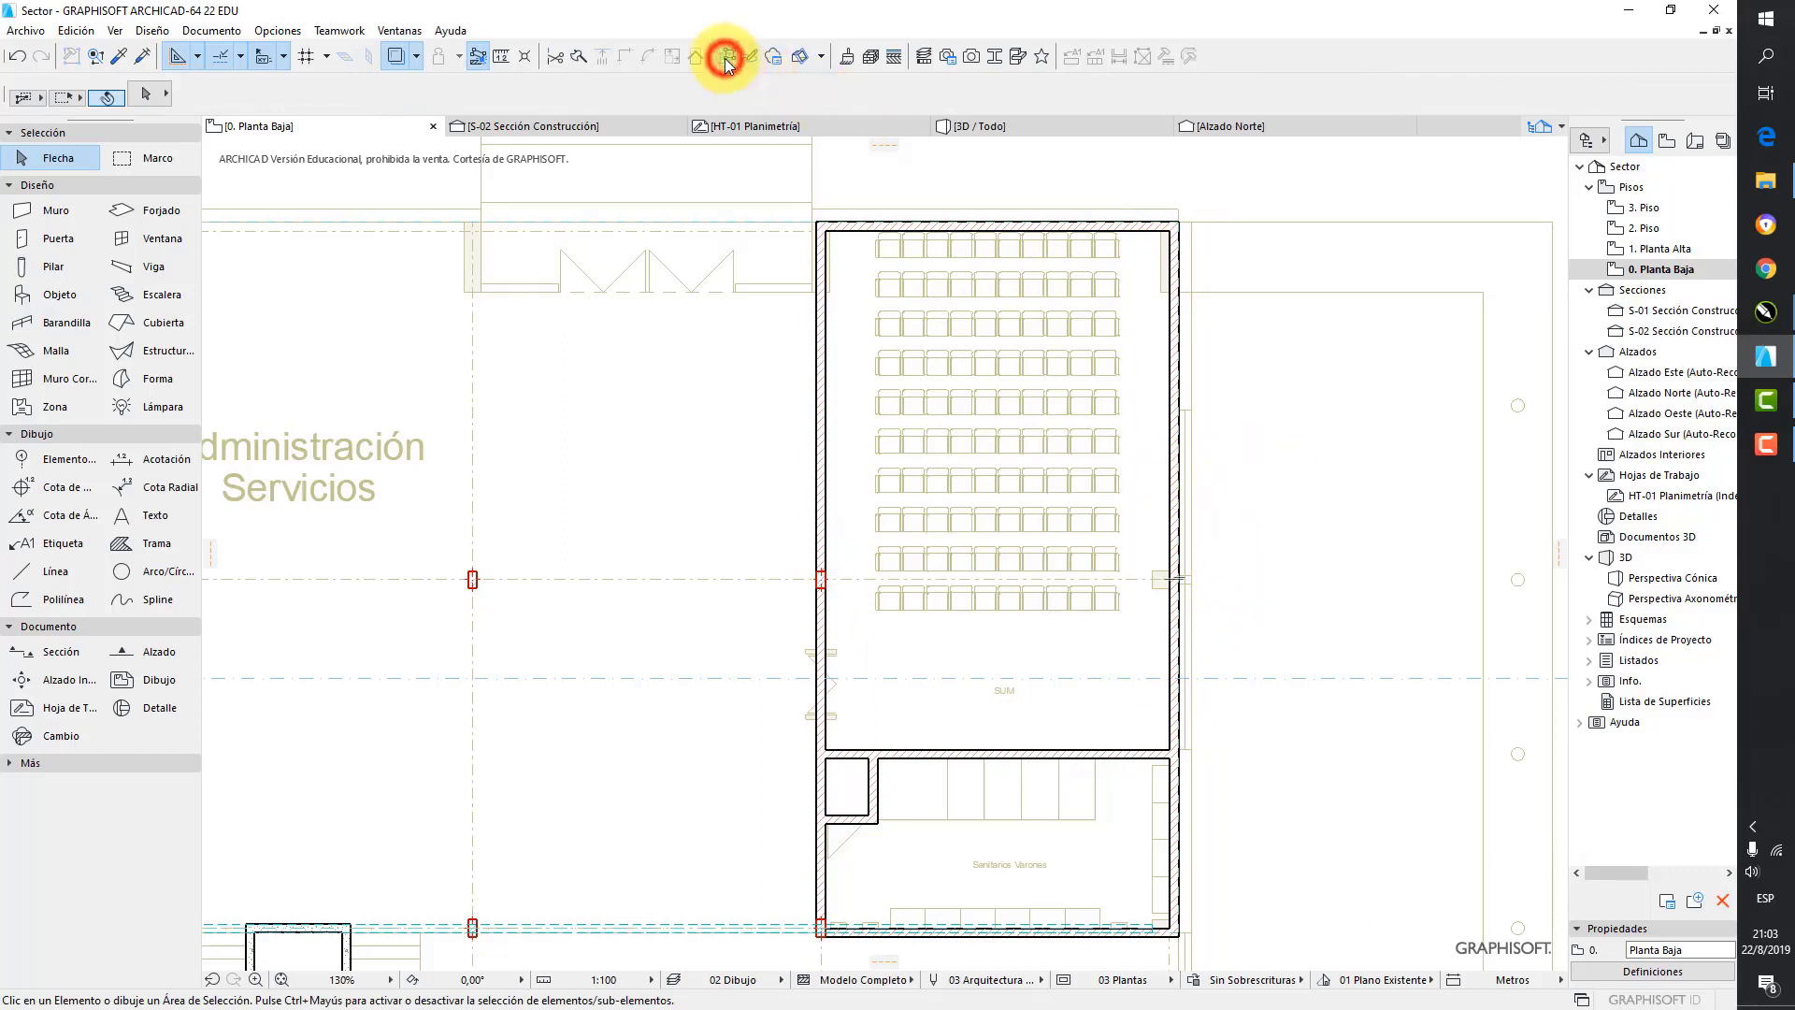
{"action": "left_click", "coordinate": [1176, 348]}
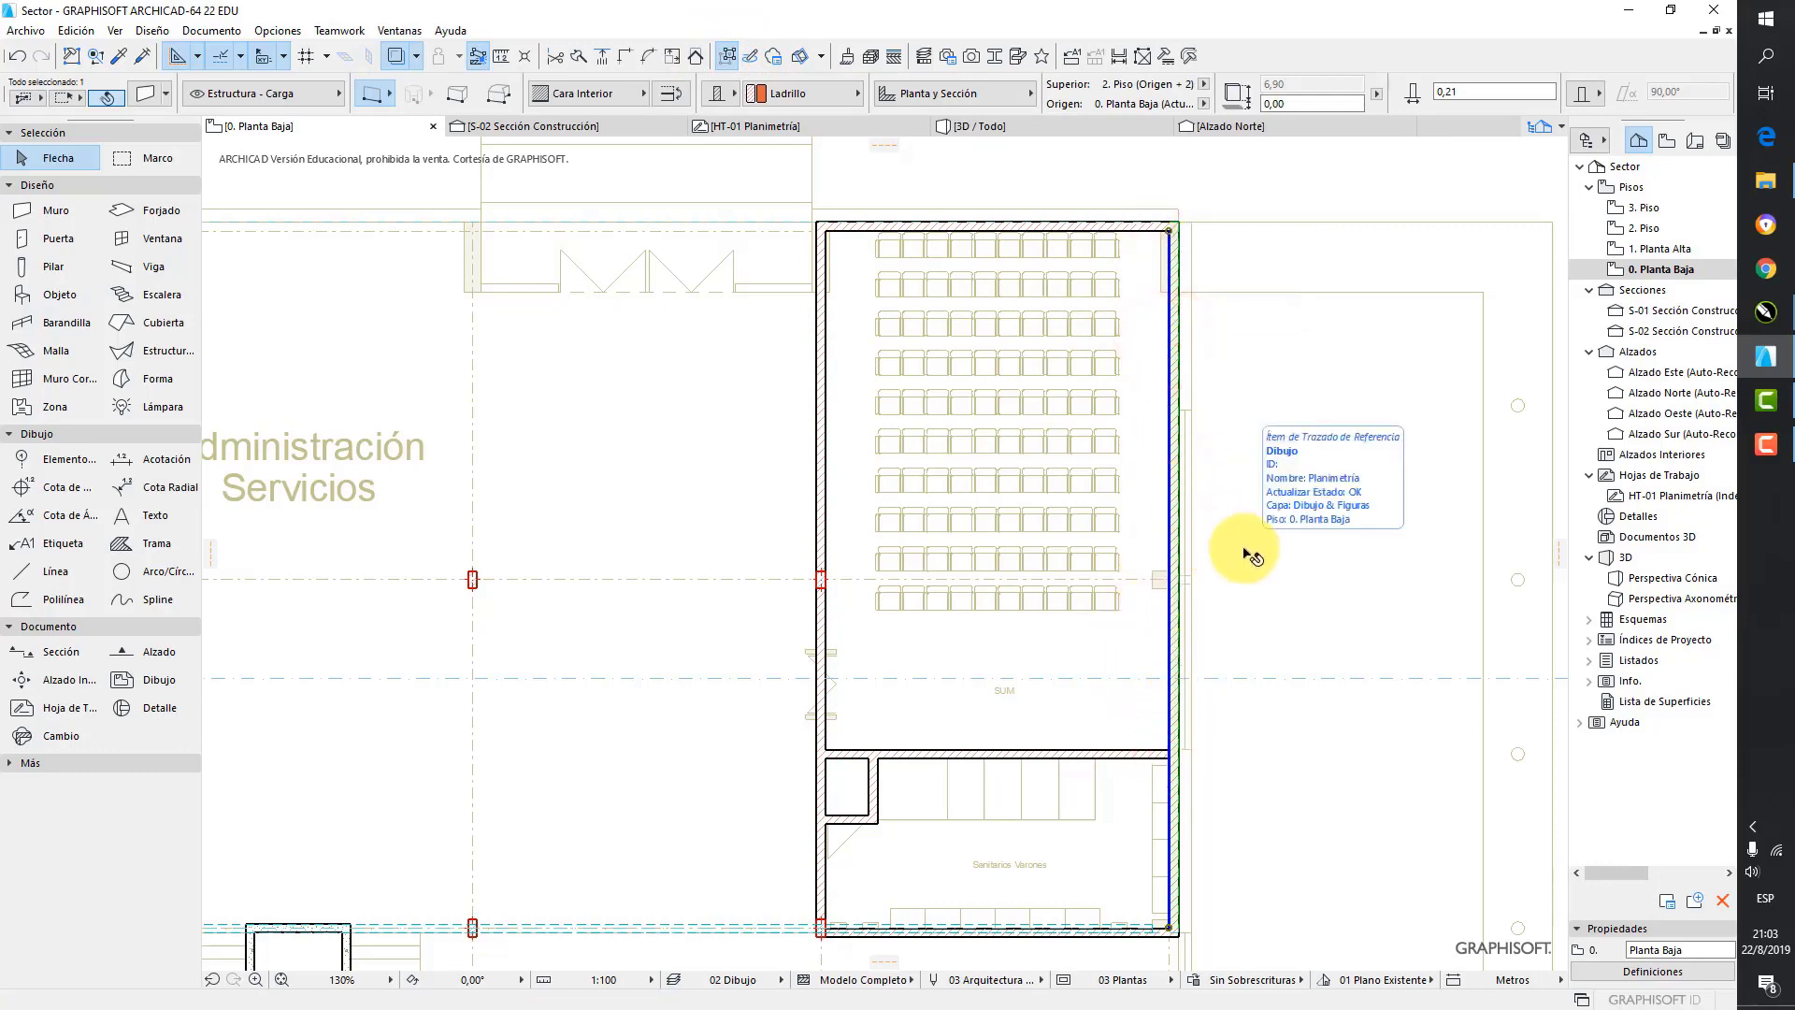
{"action": "left_click", "coordinate": [1224, 496]}
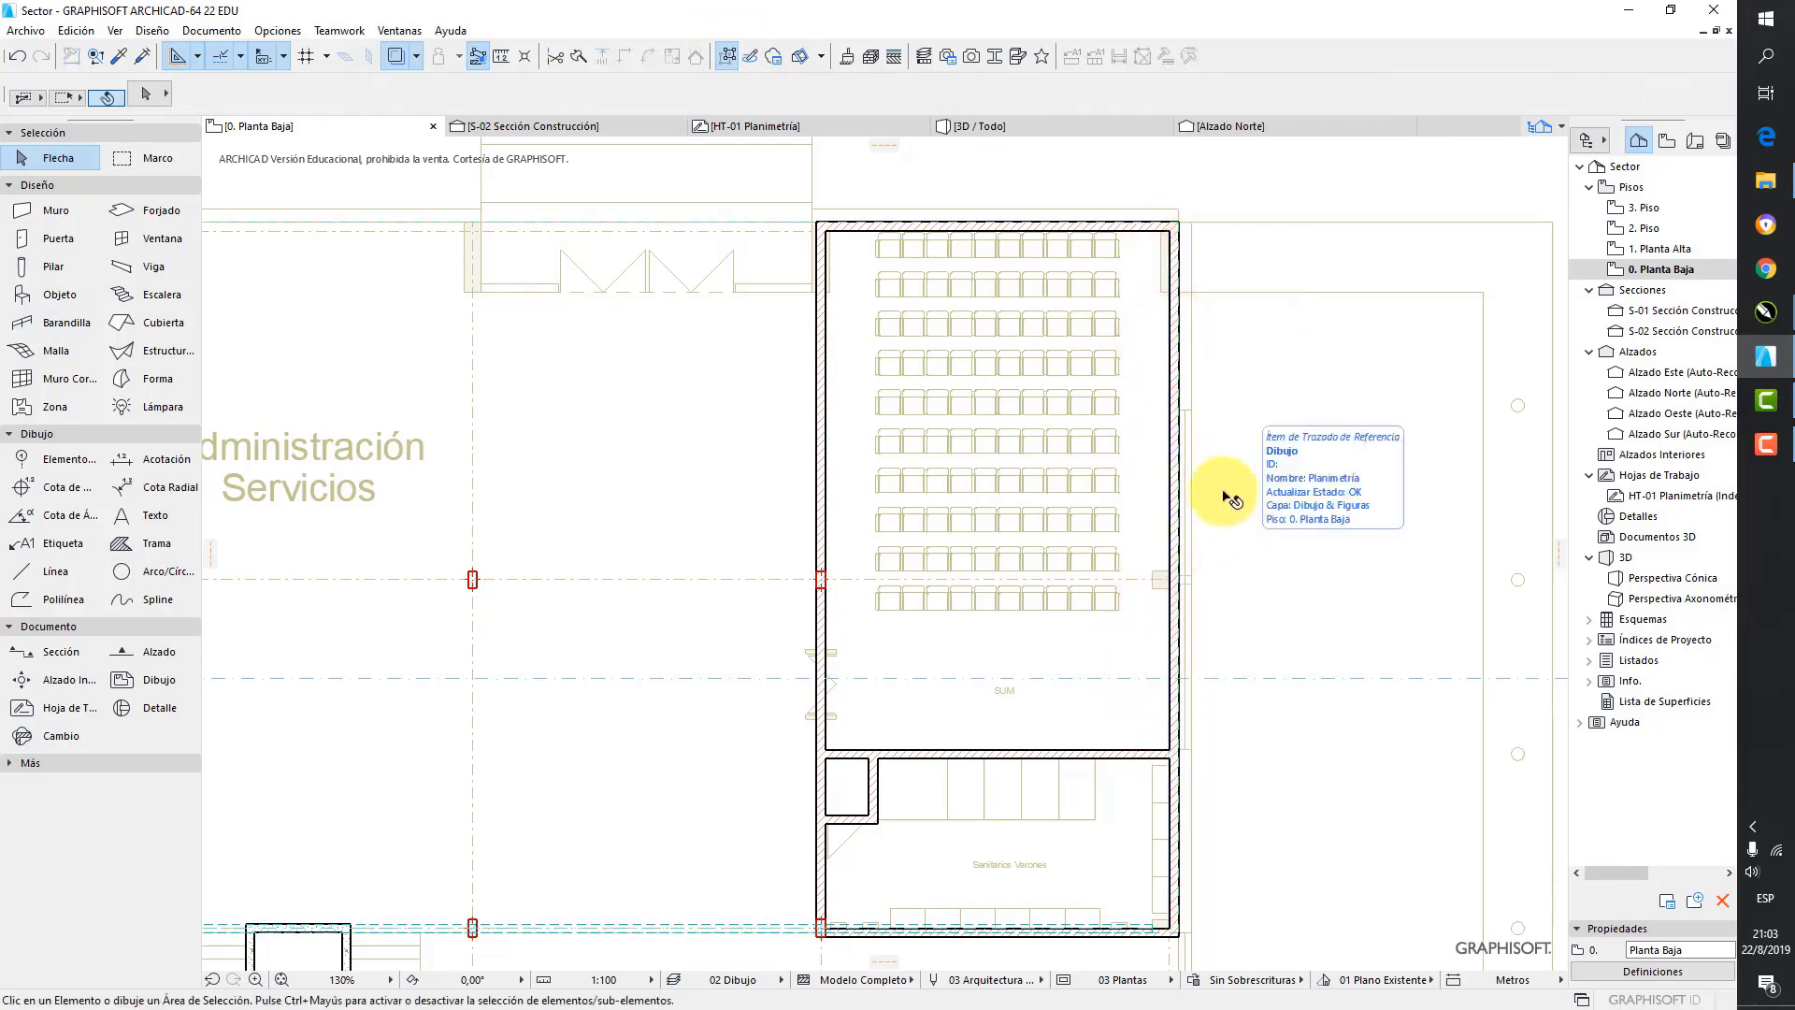
{"action": "left_click", "coordinate": [1175, 369]}
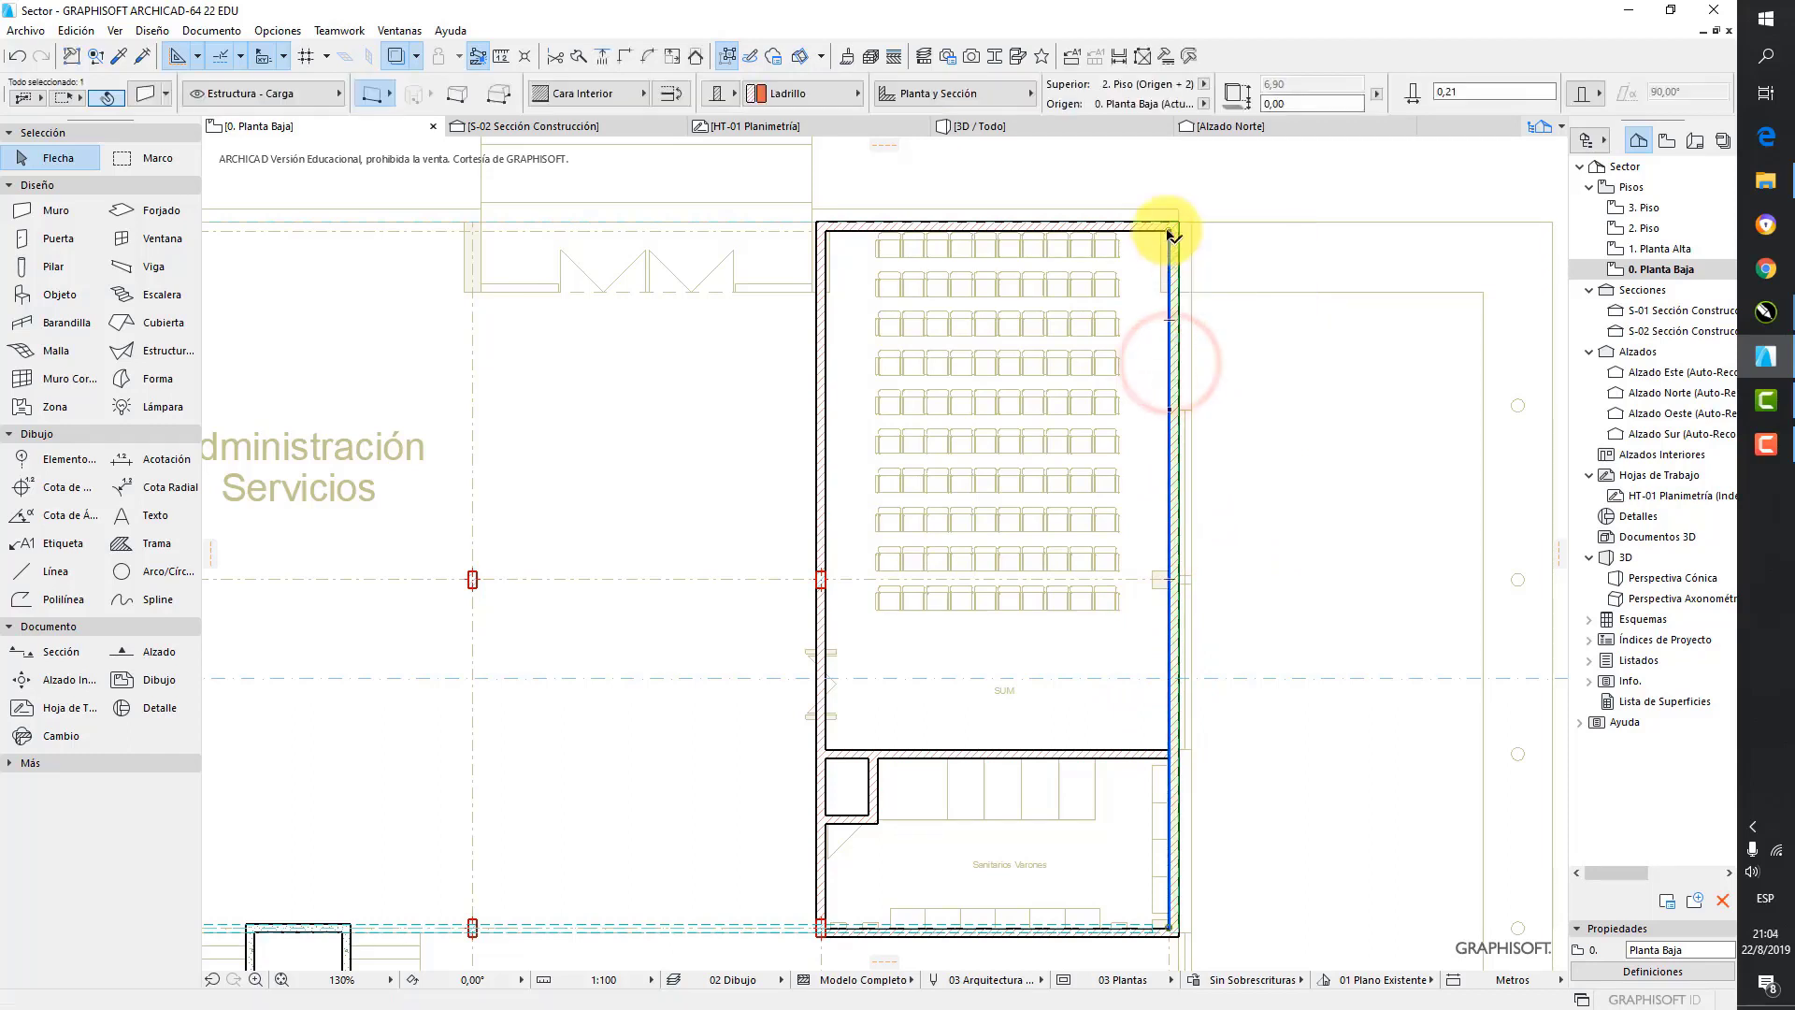
{"action": "left_click", "coordinate": [1314, 486]}
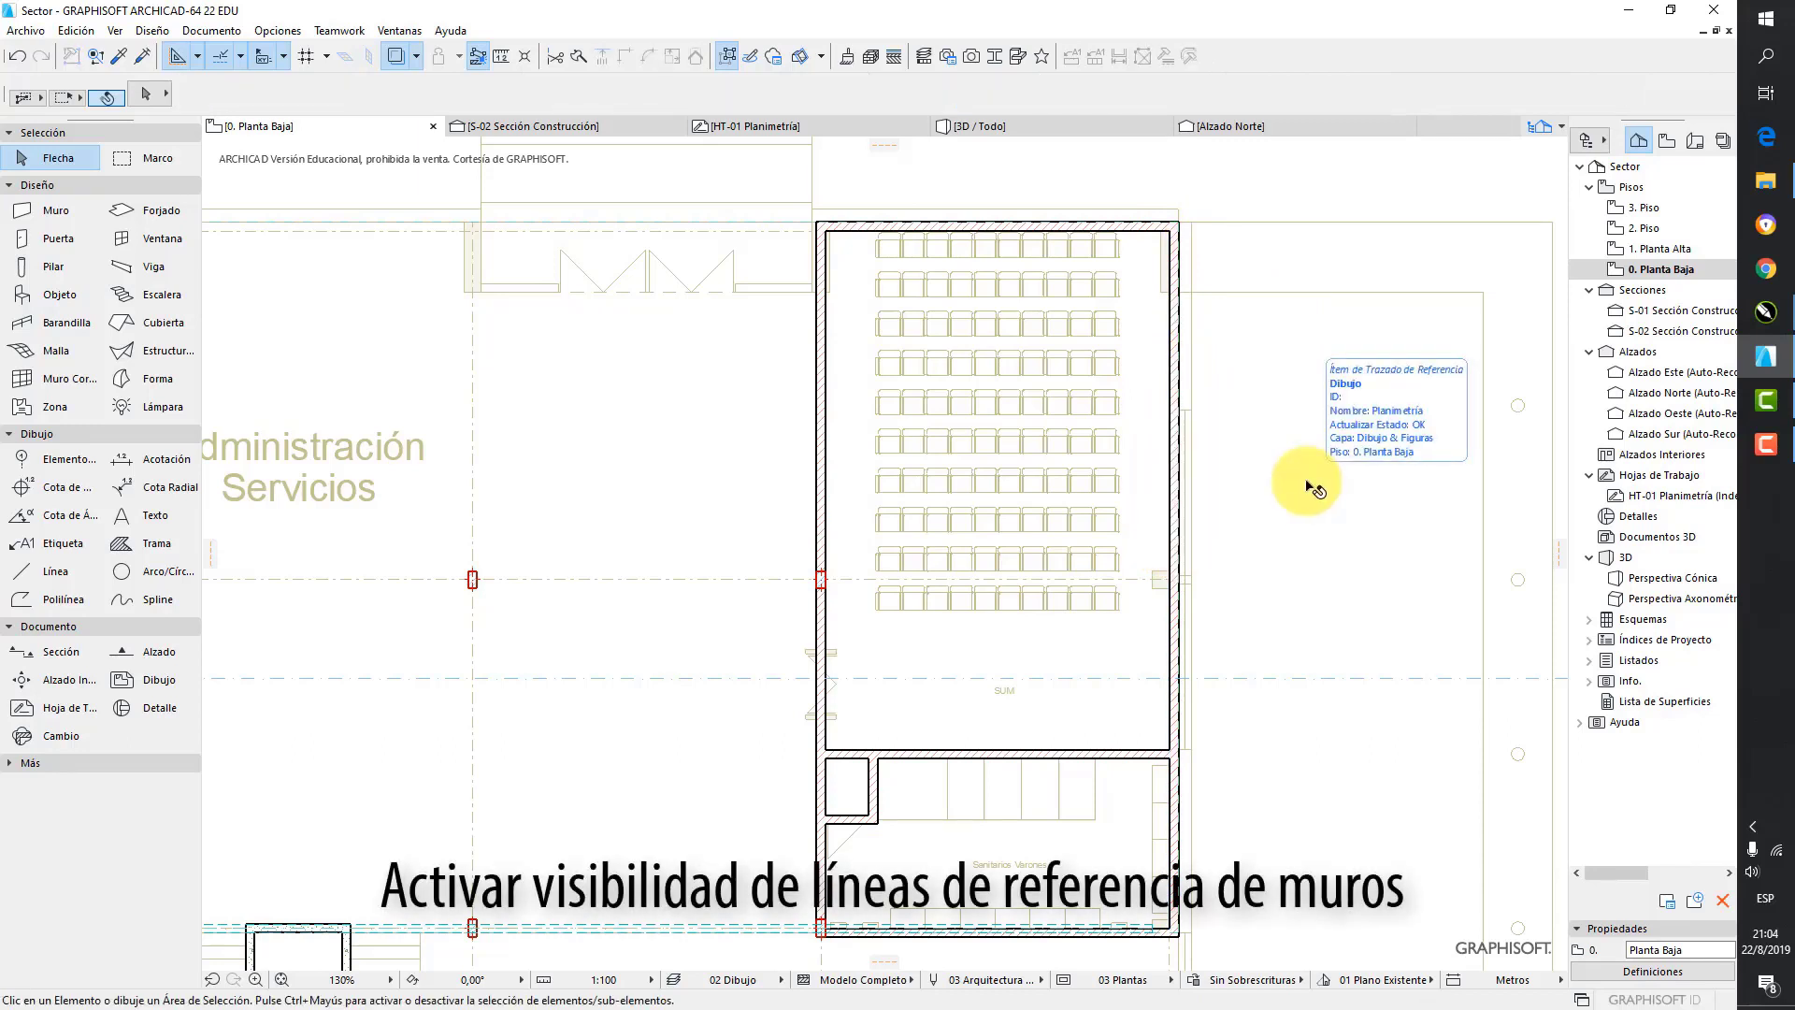
- Turn on the display of wall and beam reference lines in the plan
{"action": "left_click", "coordinate": [114, 31]}
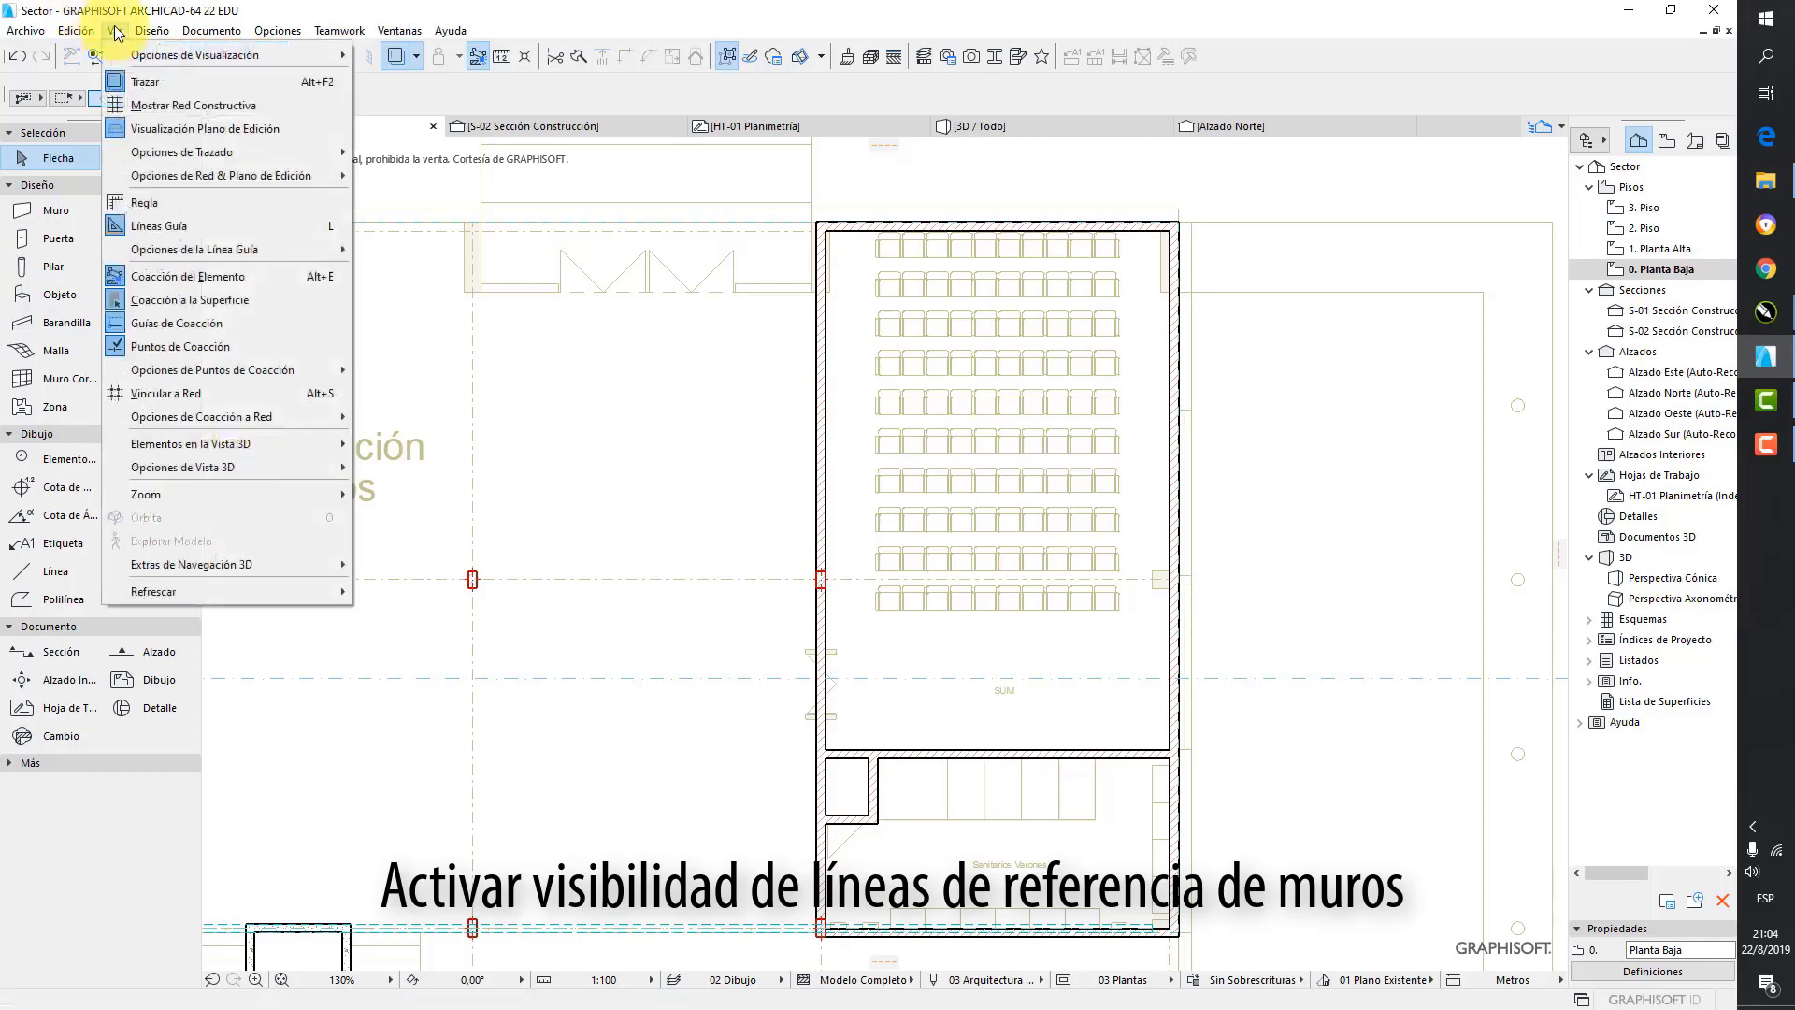
{"action": "mouse_move", "coordinate": [135, 55]}
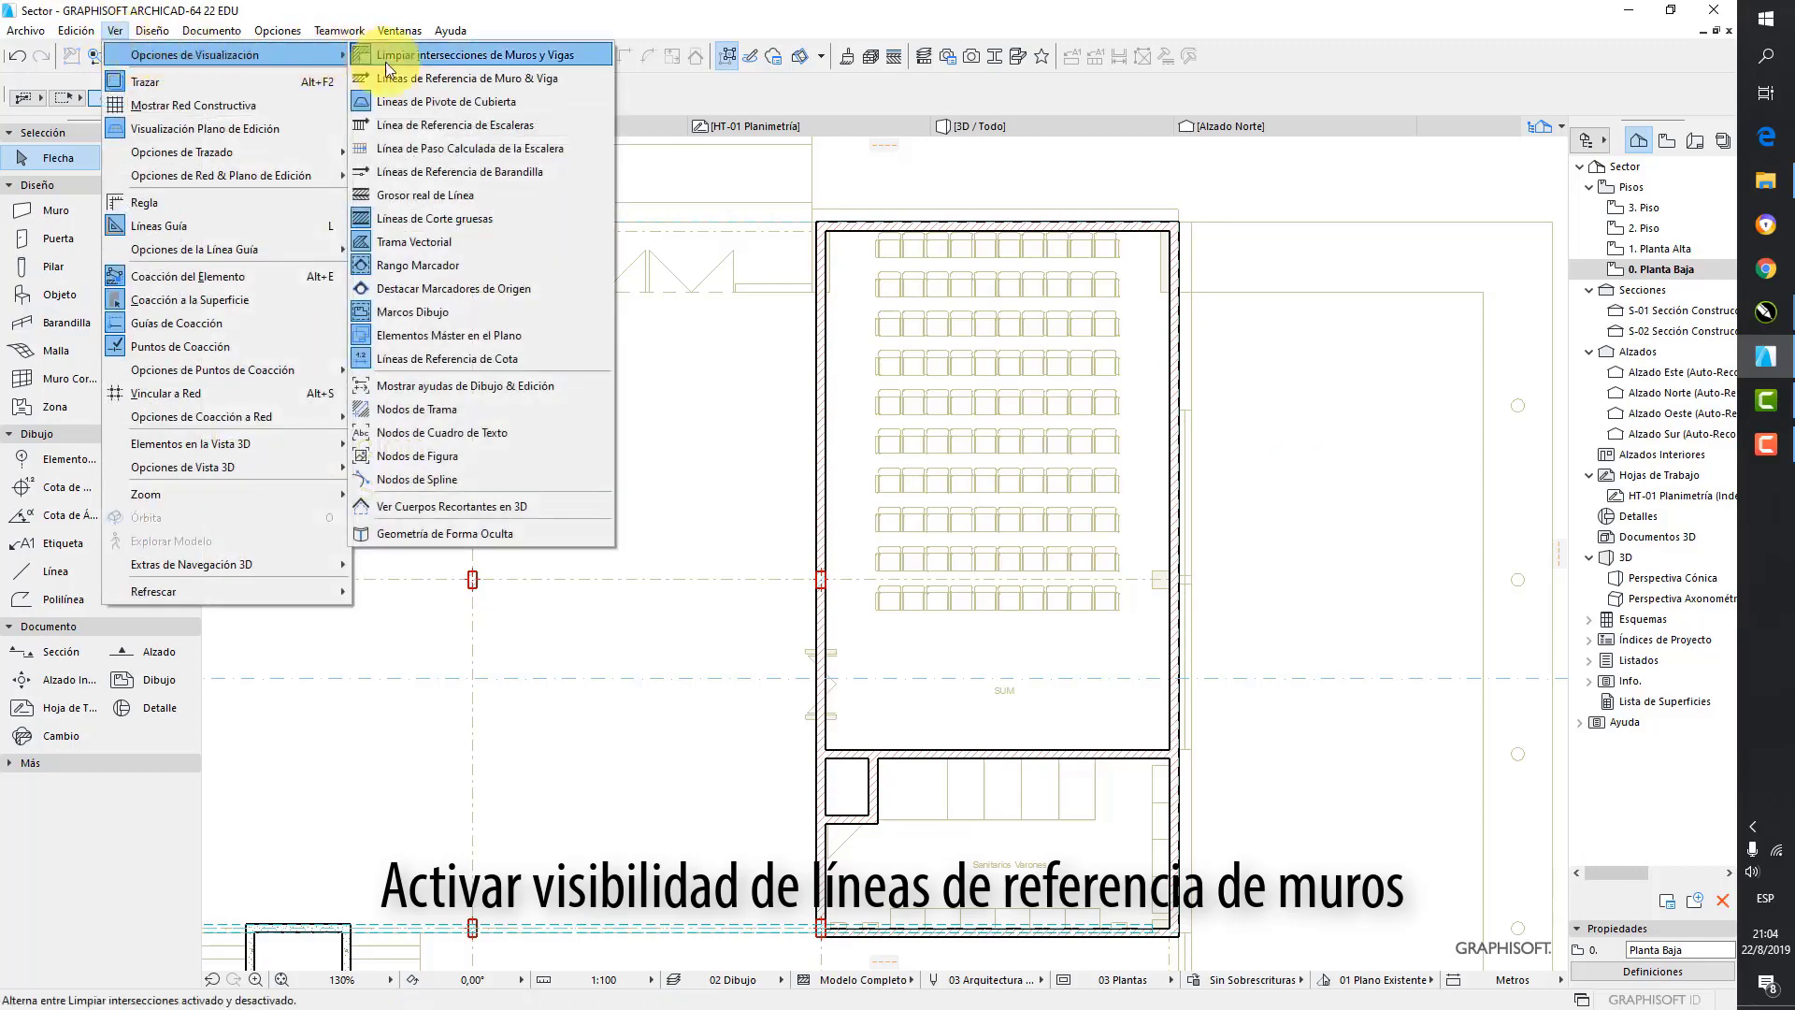
{"action": "left_click", "coordinate": [430, 82]}
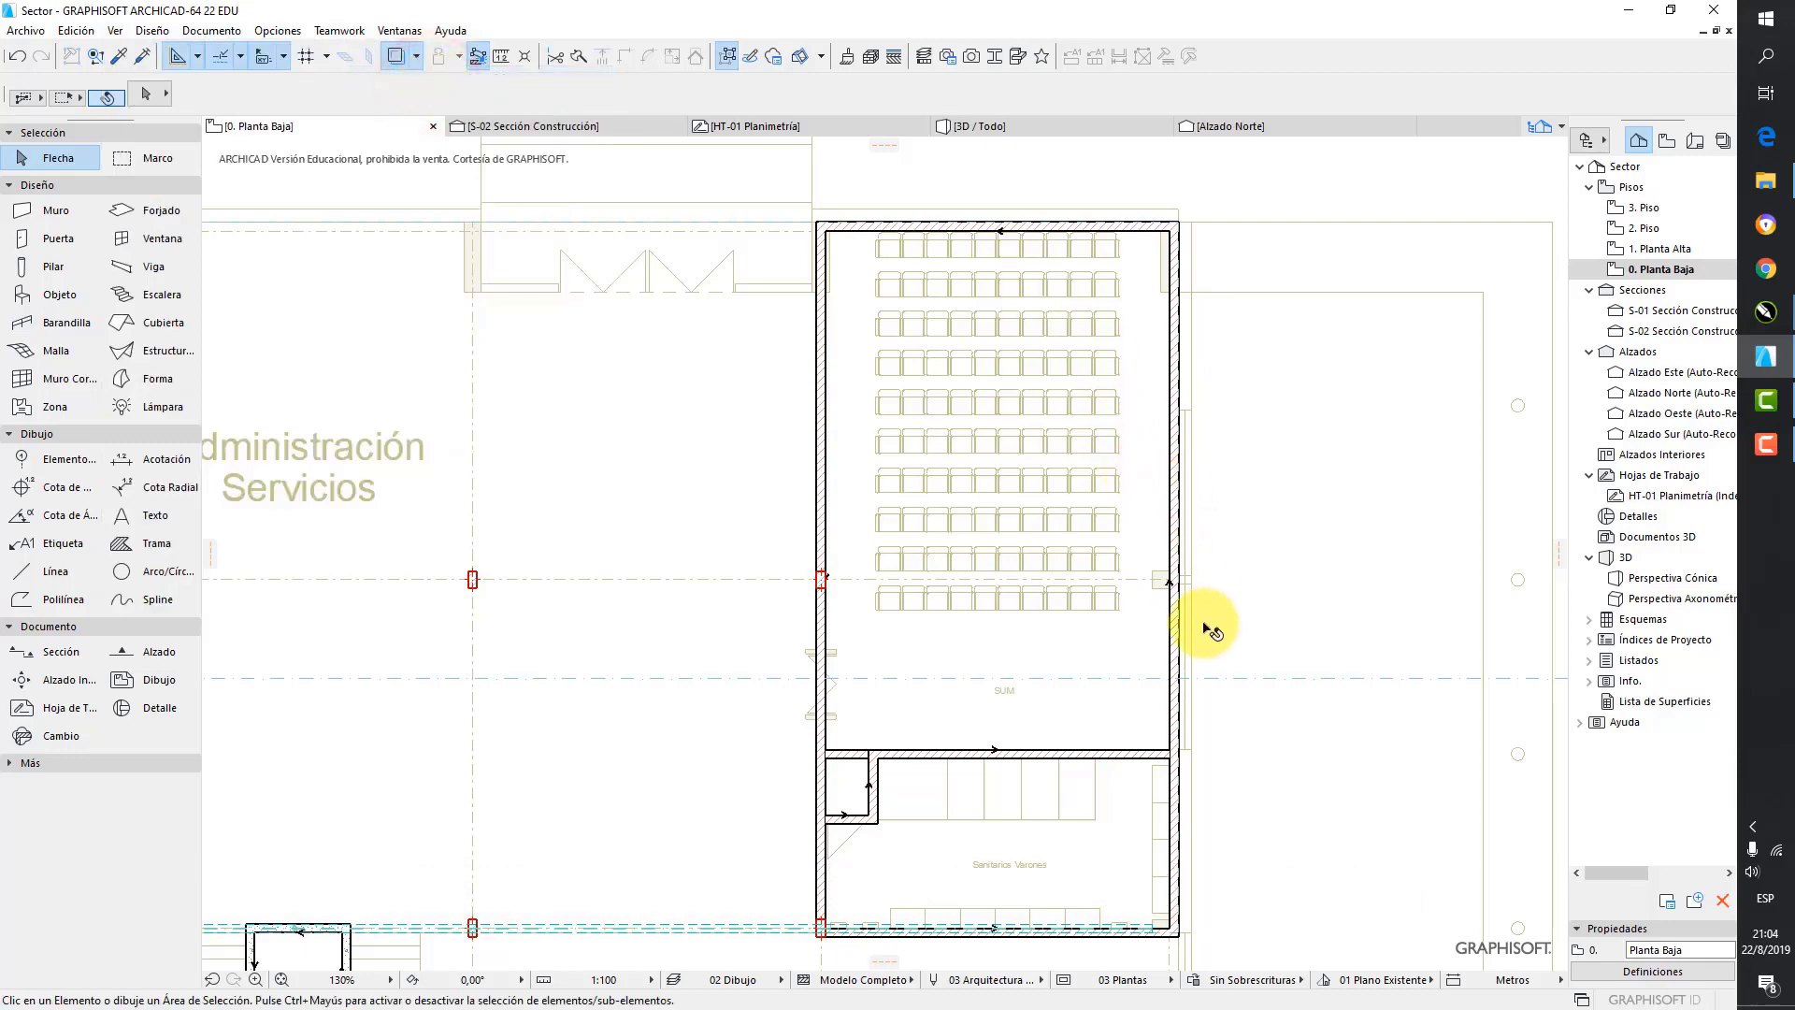
- Inspect the reference lines of the SUM block's partition, duct and outer walls by selecting them individually, then clear the selection
{"action": "scroll", "coordinate": [1050, 755], "scroll_direction": "up", "scroll_amount": 3}
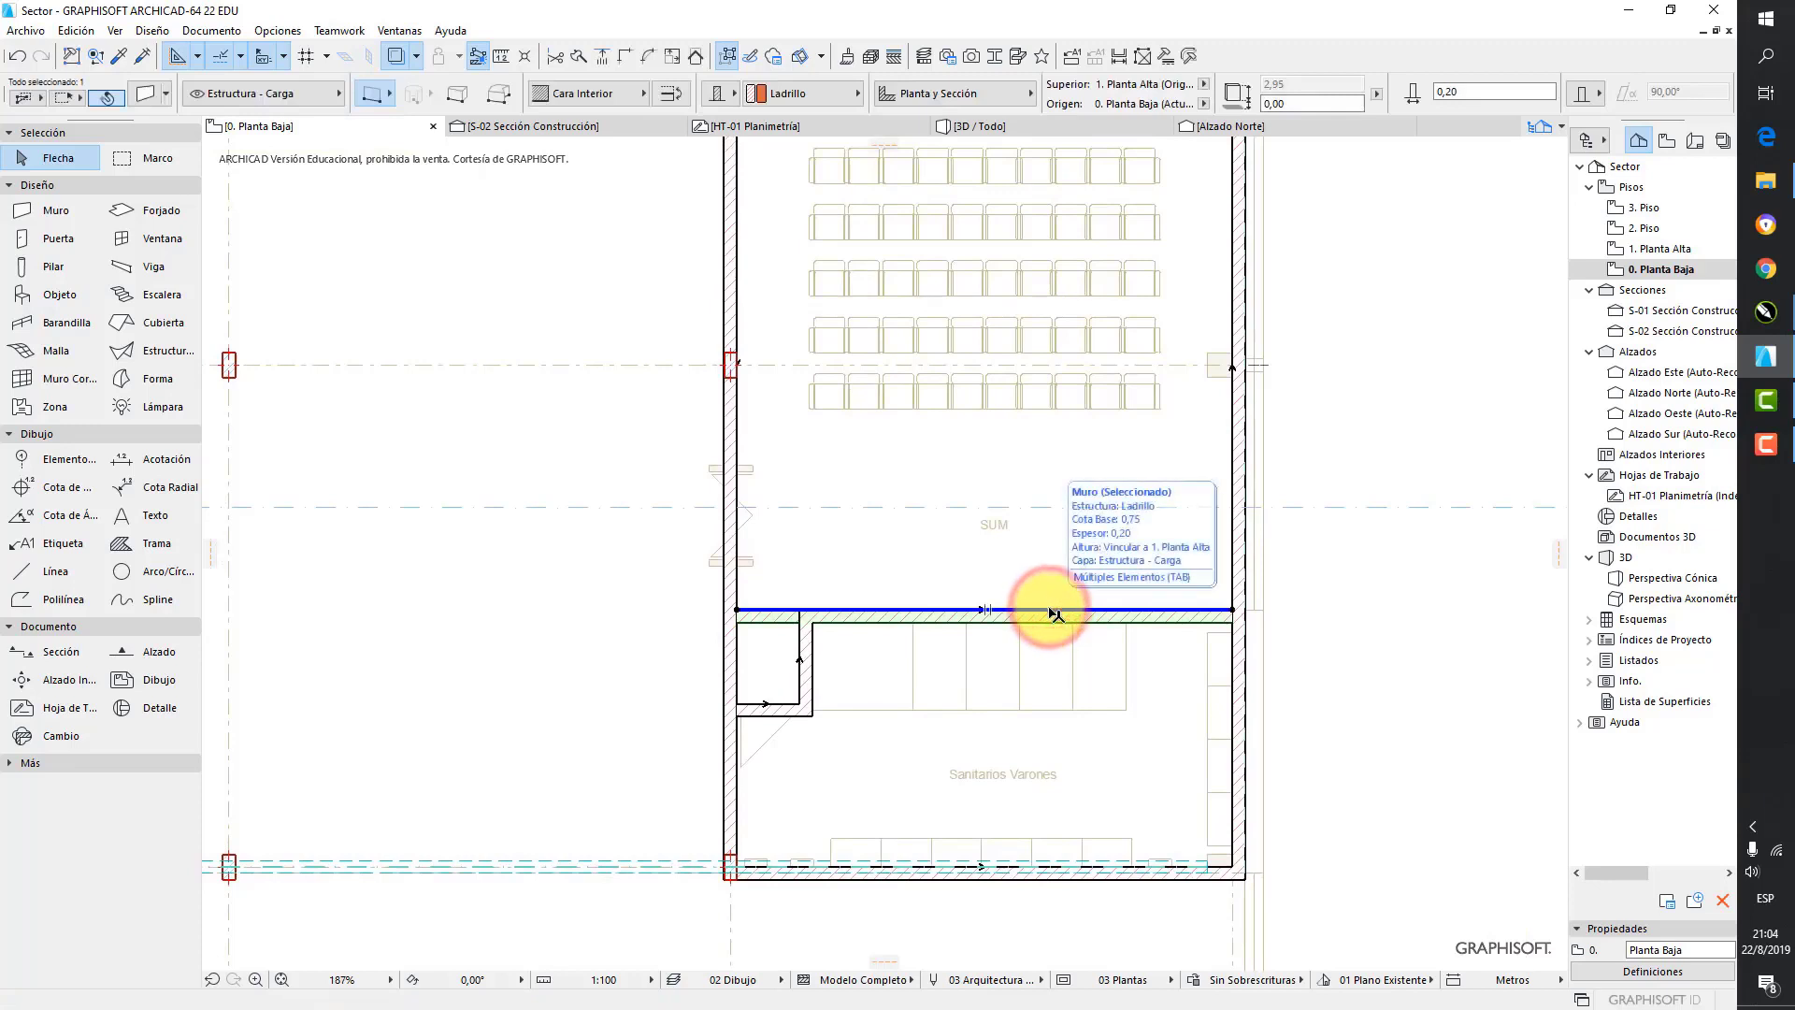
{"action": "left_click", "coordinate": [805, 647]}
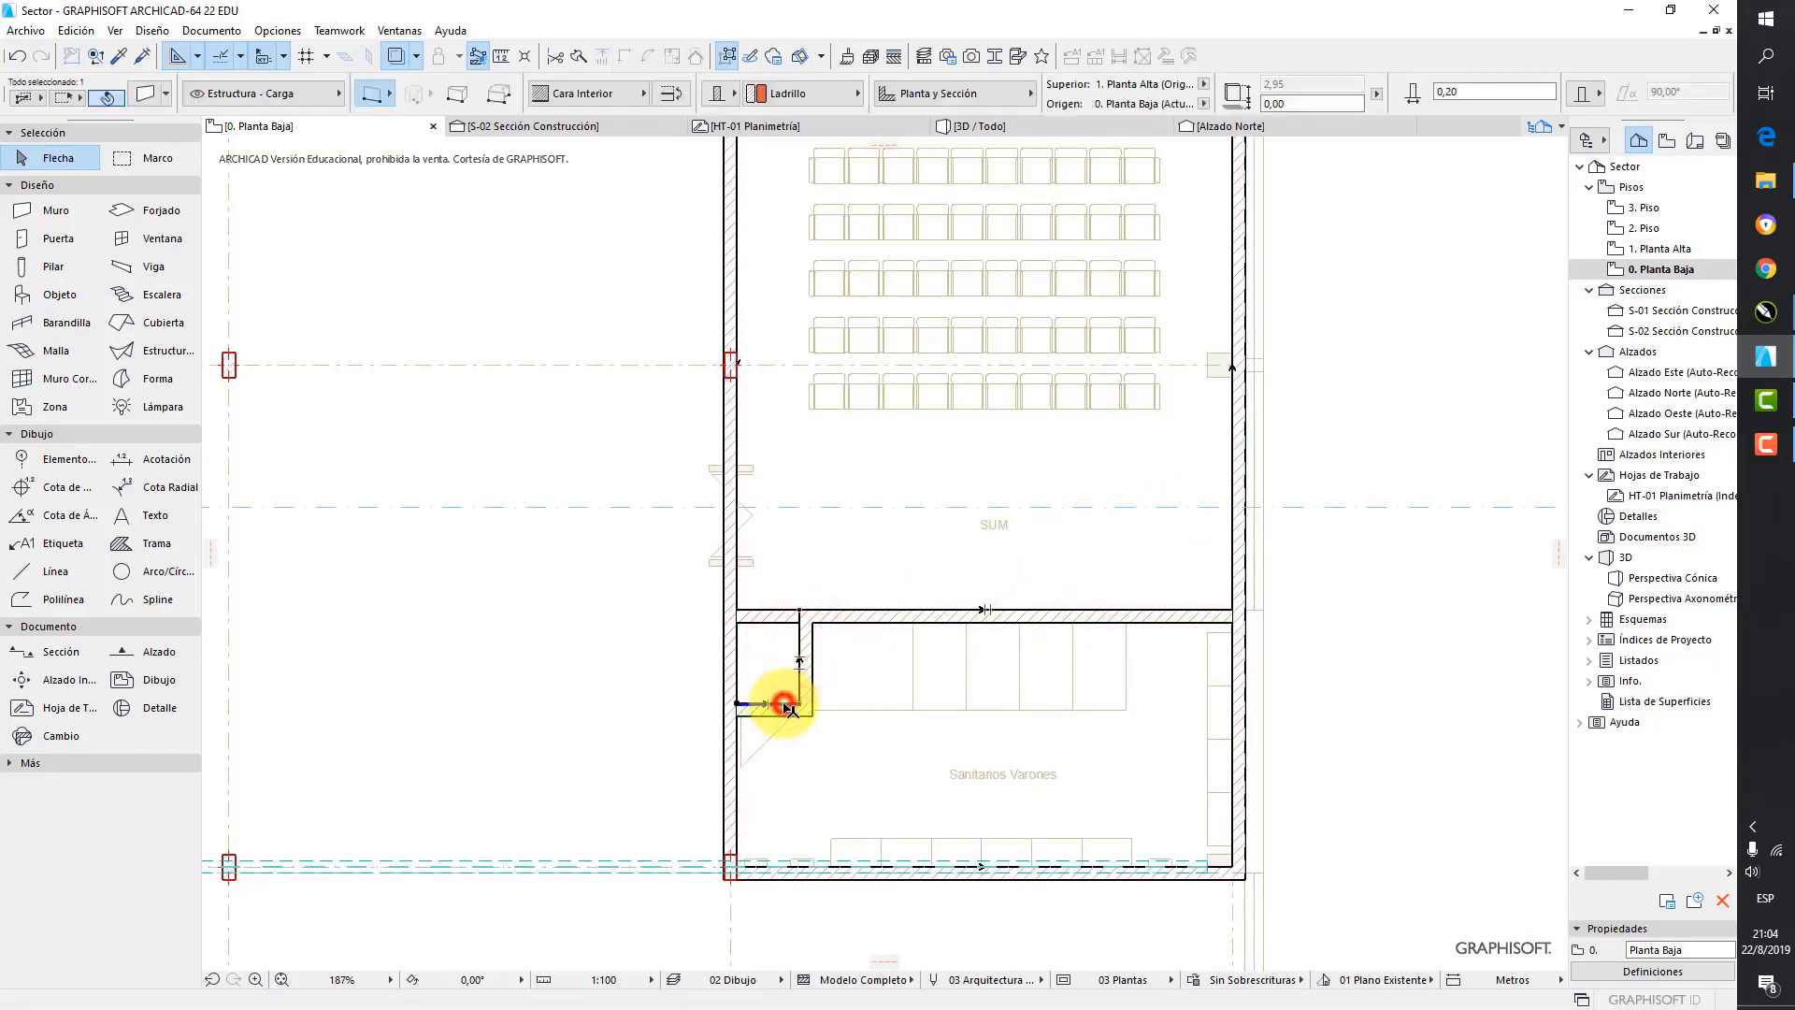
{"action": "left_click", "coordinate": [785, 706]}
{"action": "scroll", "coordinate": [1206, 420], "scroll_direction": "down", "scroll_amount": 3}
{"action": "scroll", "coordinate": [1216, 315], "scroll_direction": "up", "scroll_amount": 2}
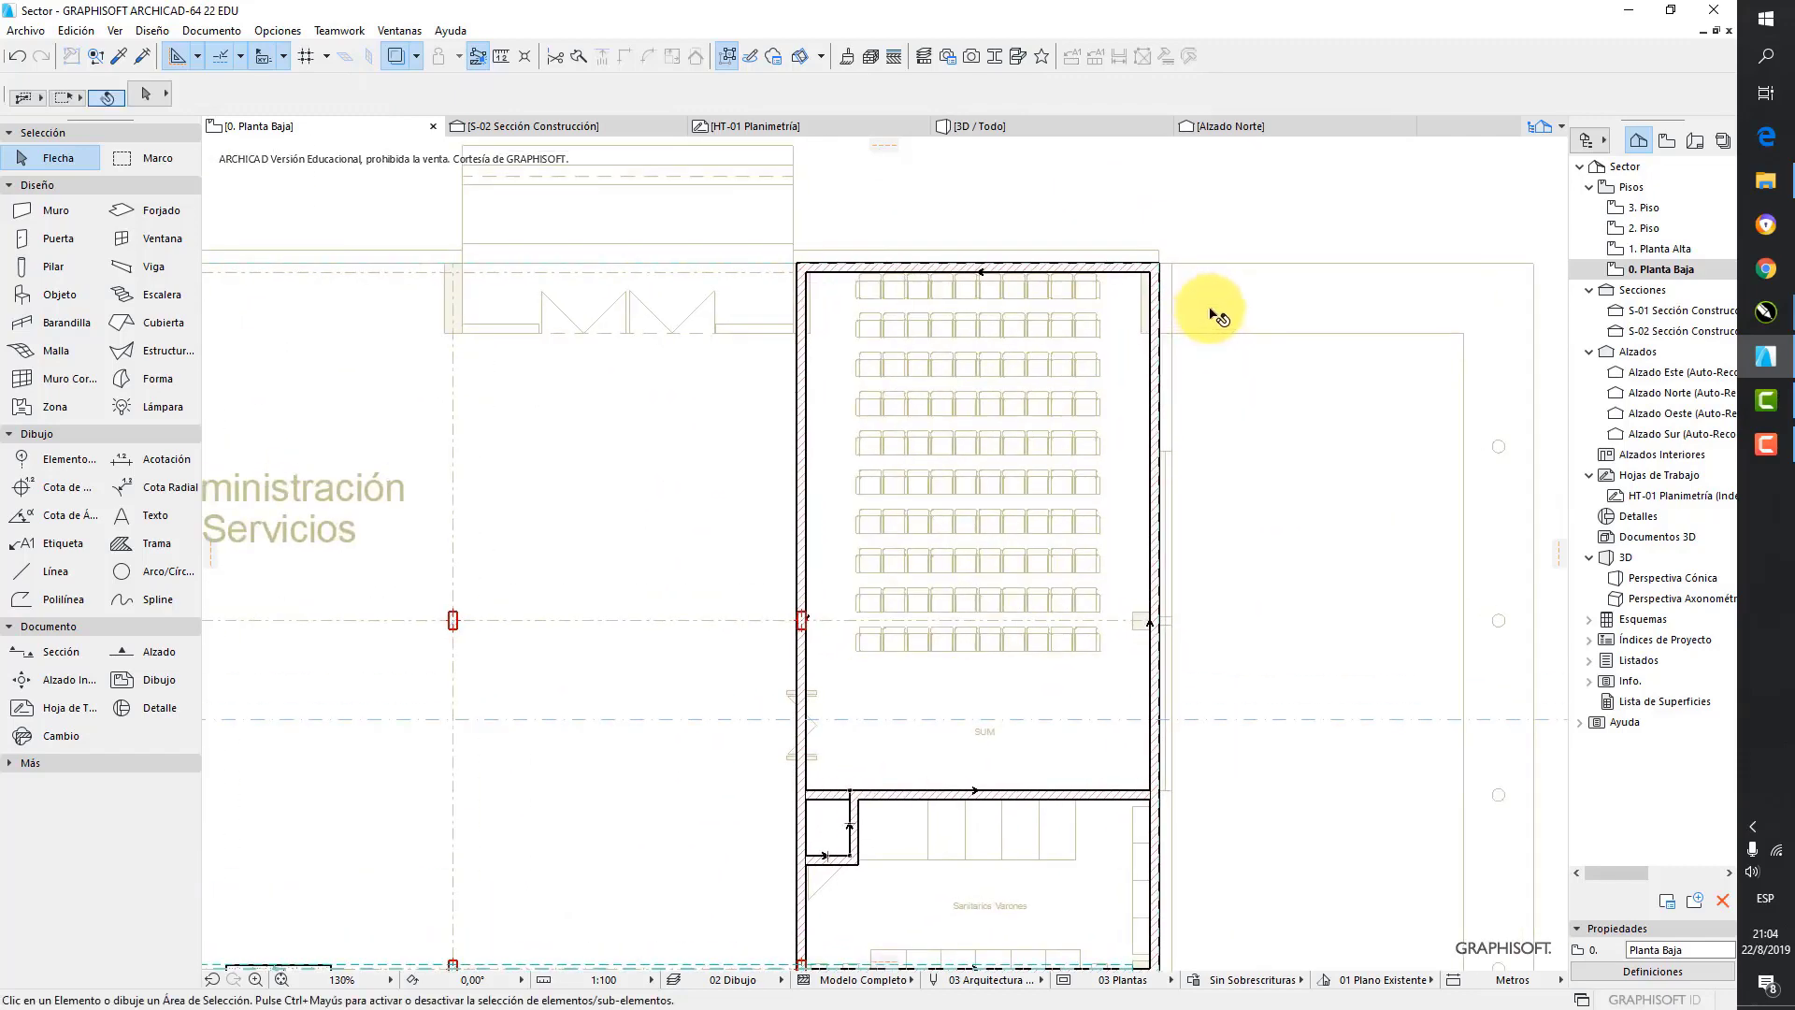
{"action": "middle_click_drag", "start_coordinate": [1244, 337], "coordinate": [1240, 305]}
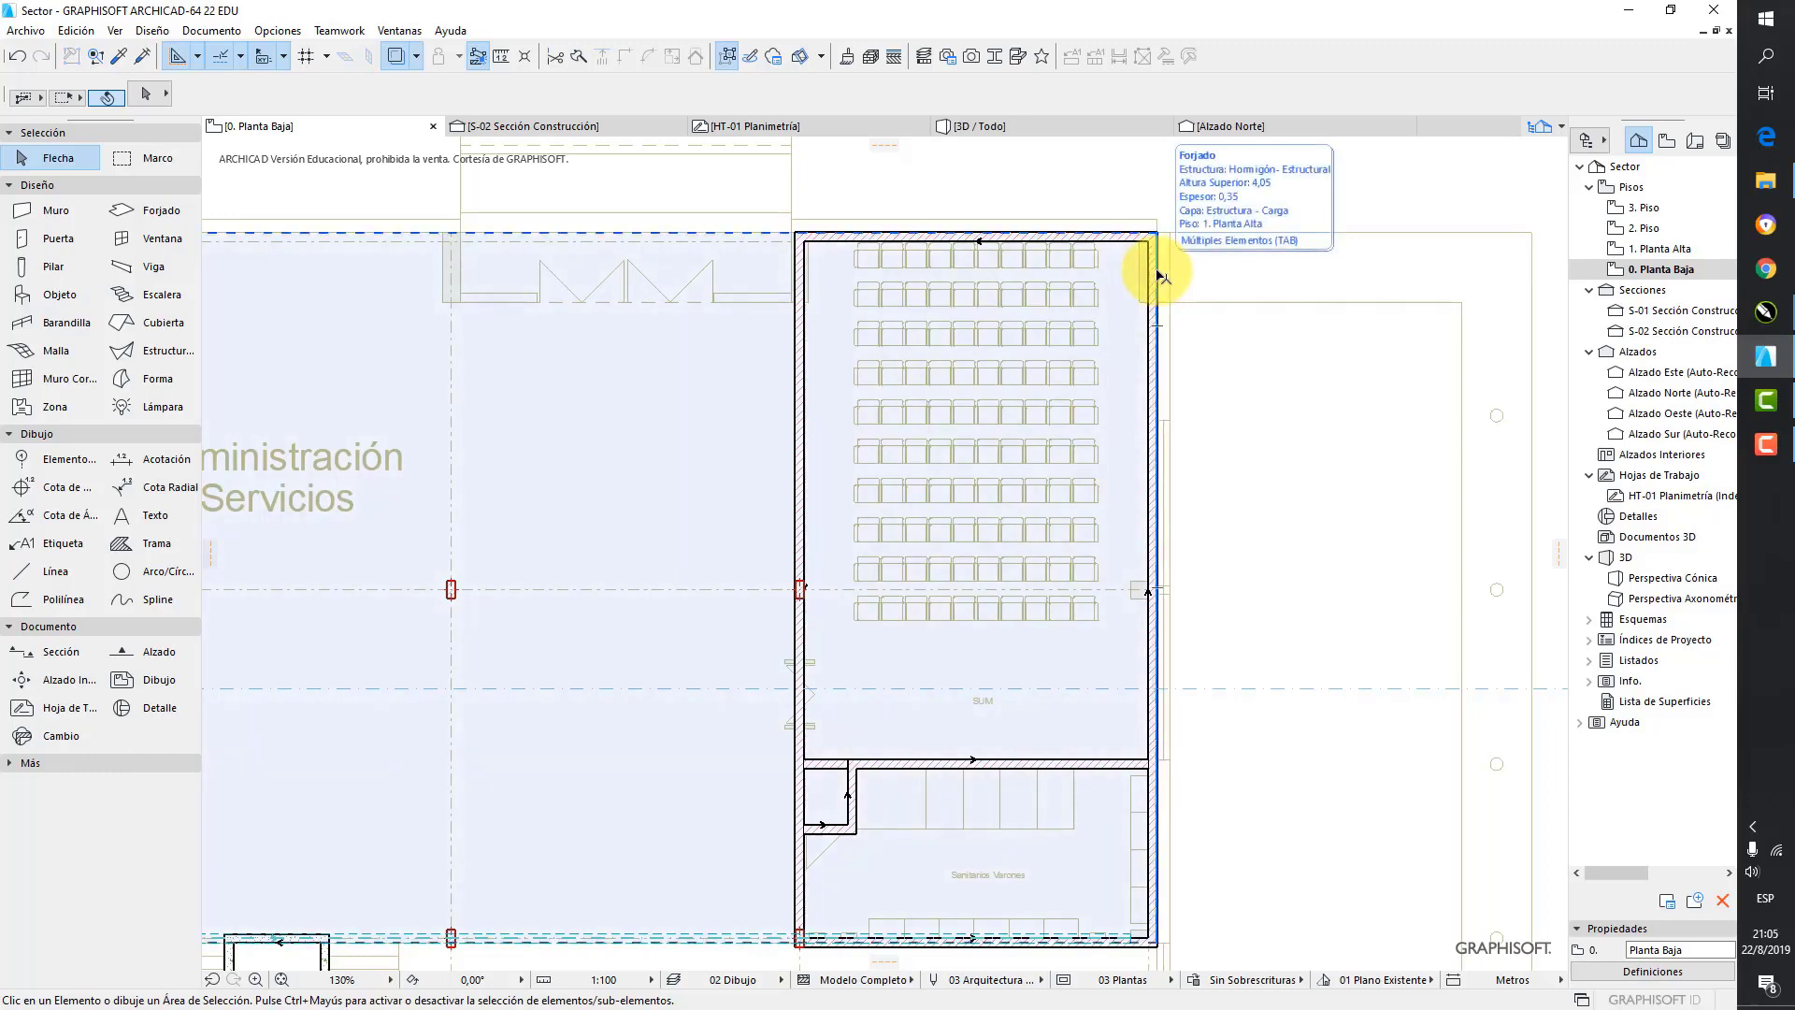
{"action": "key", "text": "Tab"}
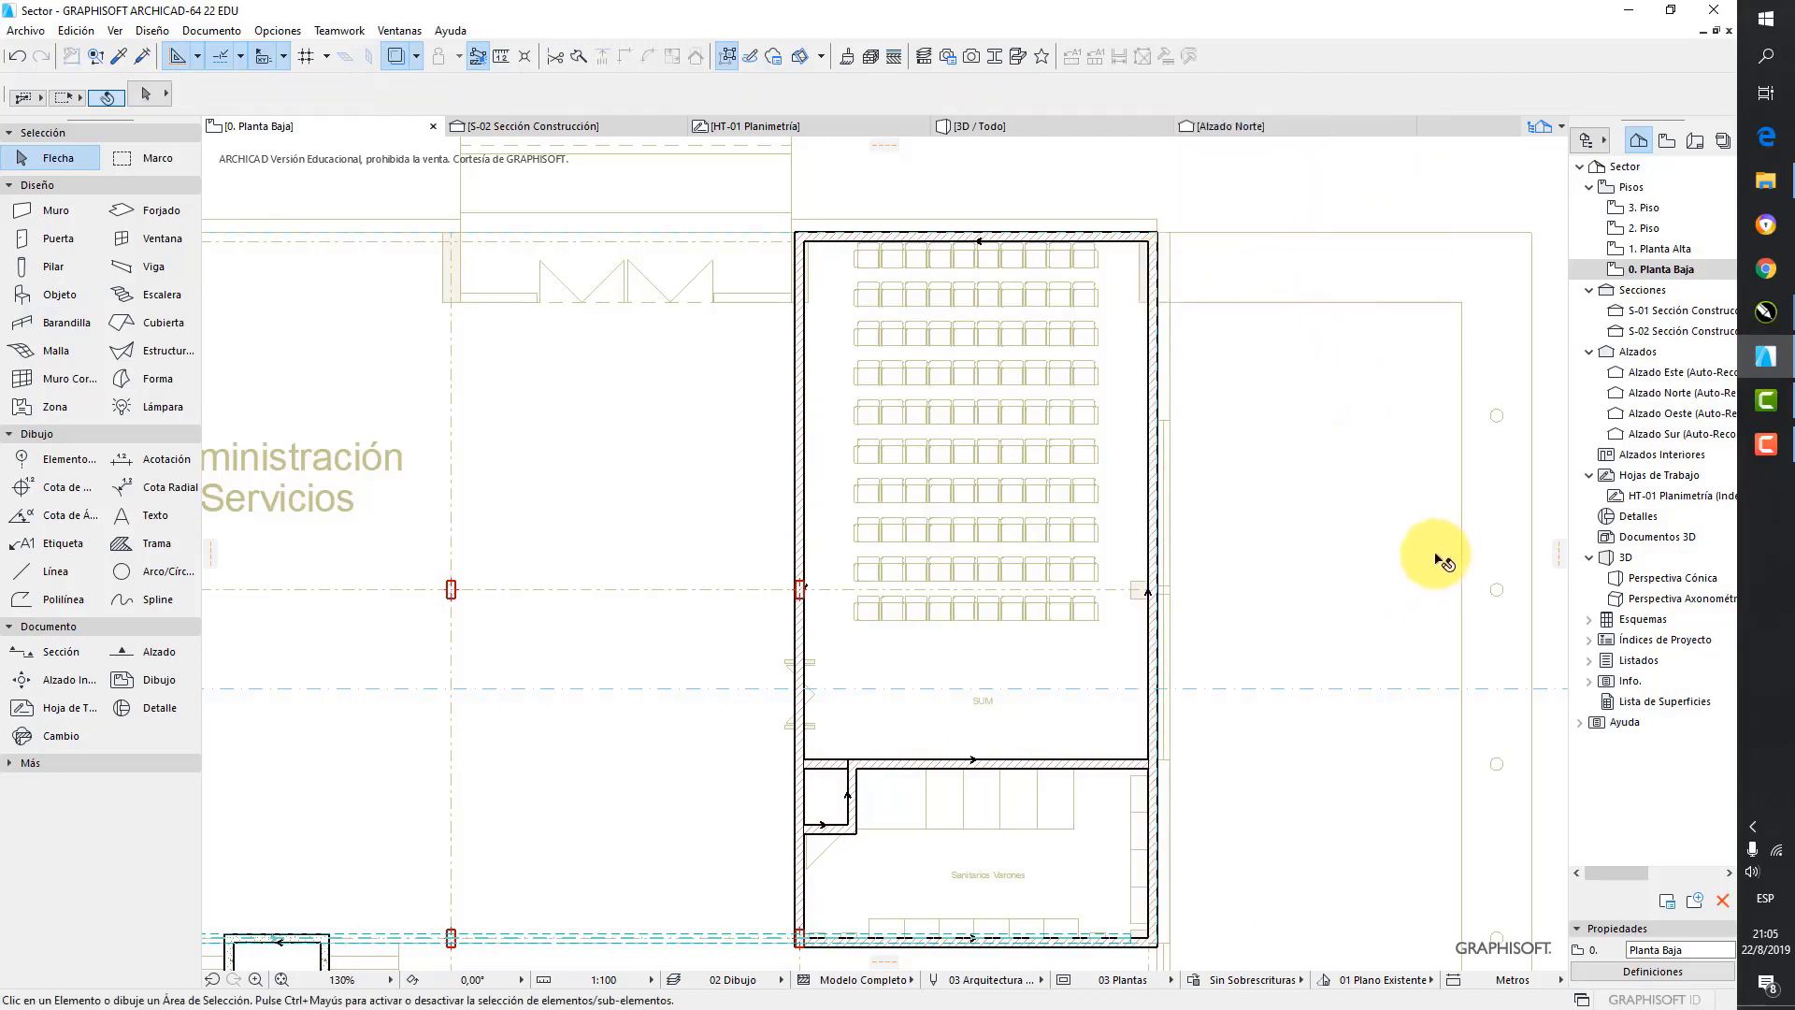
- Split the SUM block's right outer wall by inserting a node where the upper face of the horizontal partition meets it
{"action": "left_click", "coordinate": [1157, 671]}
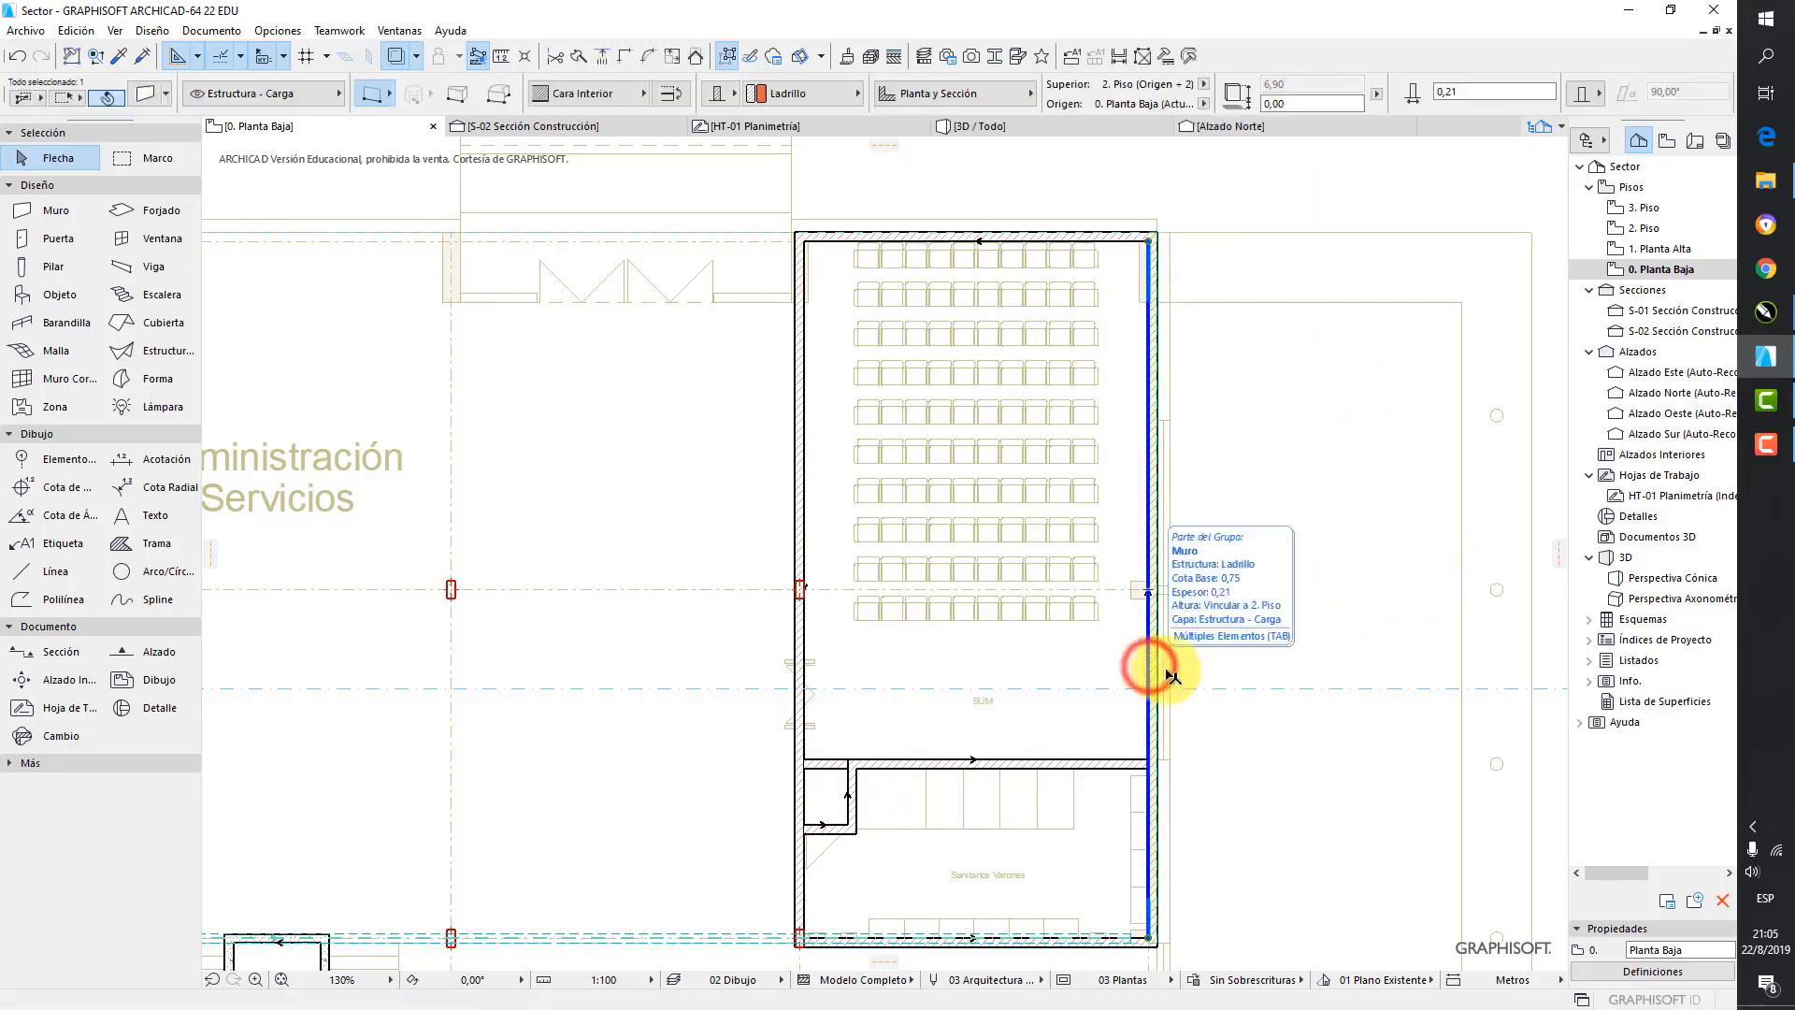
{"action": "left_click", "coordinate": [1150, 670]}
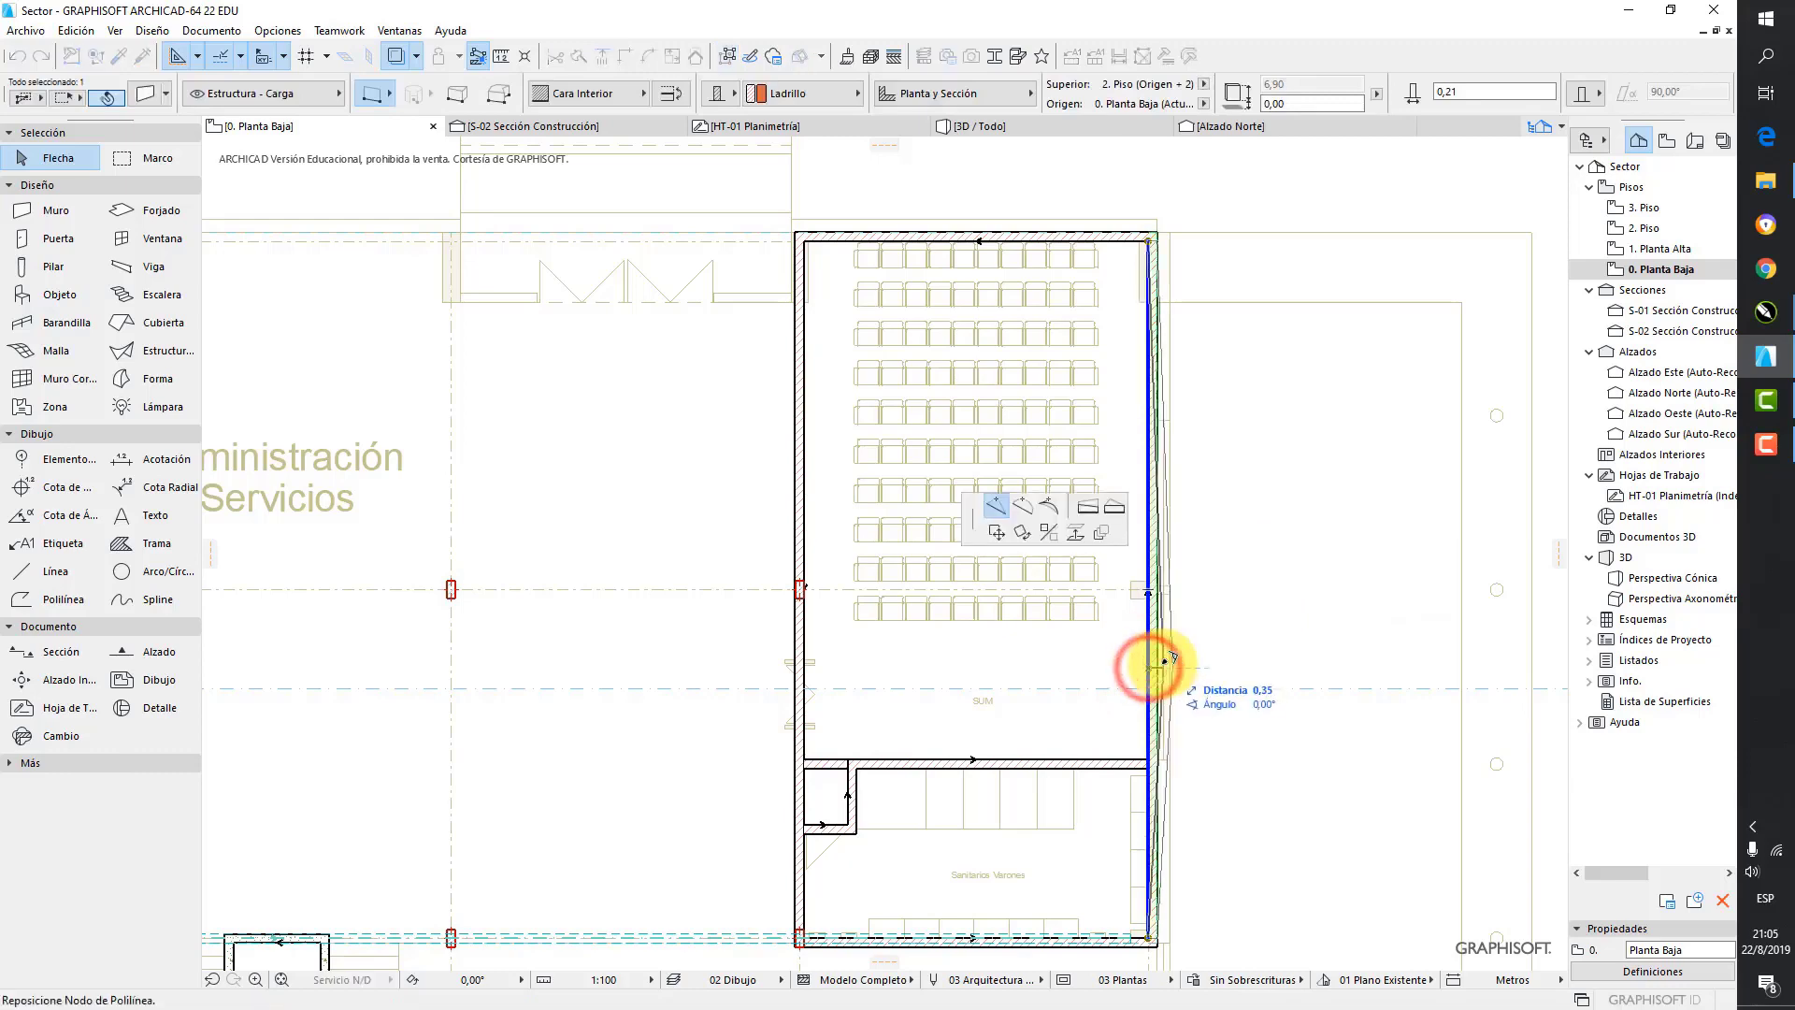
{"action": "left_click", "coordinate": [995, 504]}
{"action": "scroll", "coordinate": [1150, 739], "scroll_direction": "up", "scroll_amount": 4}
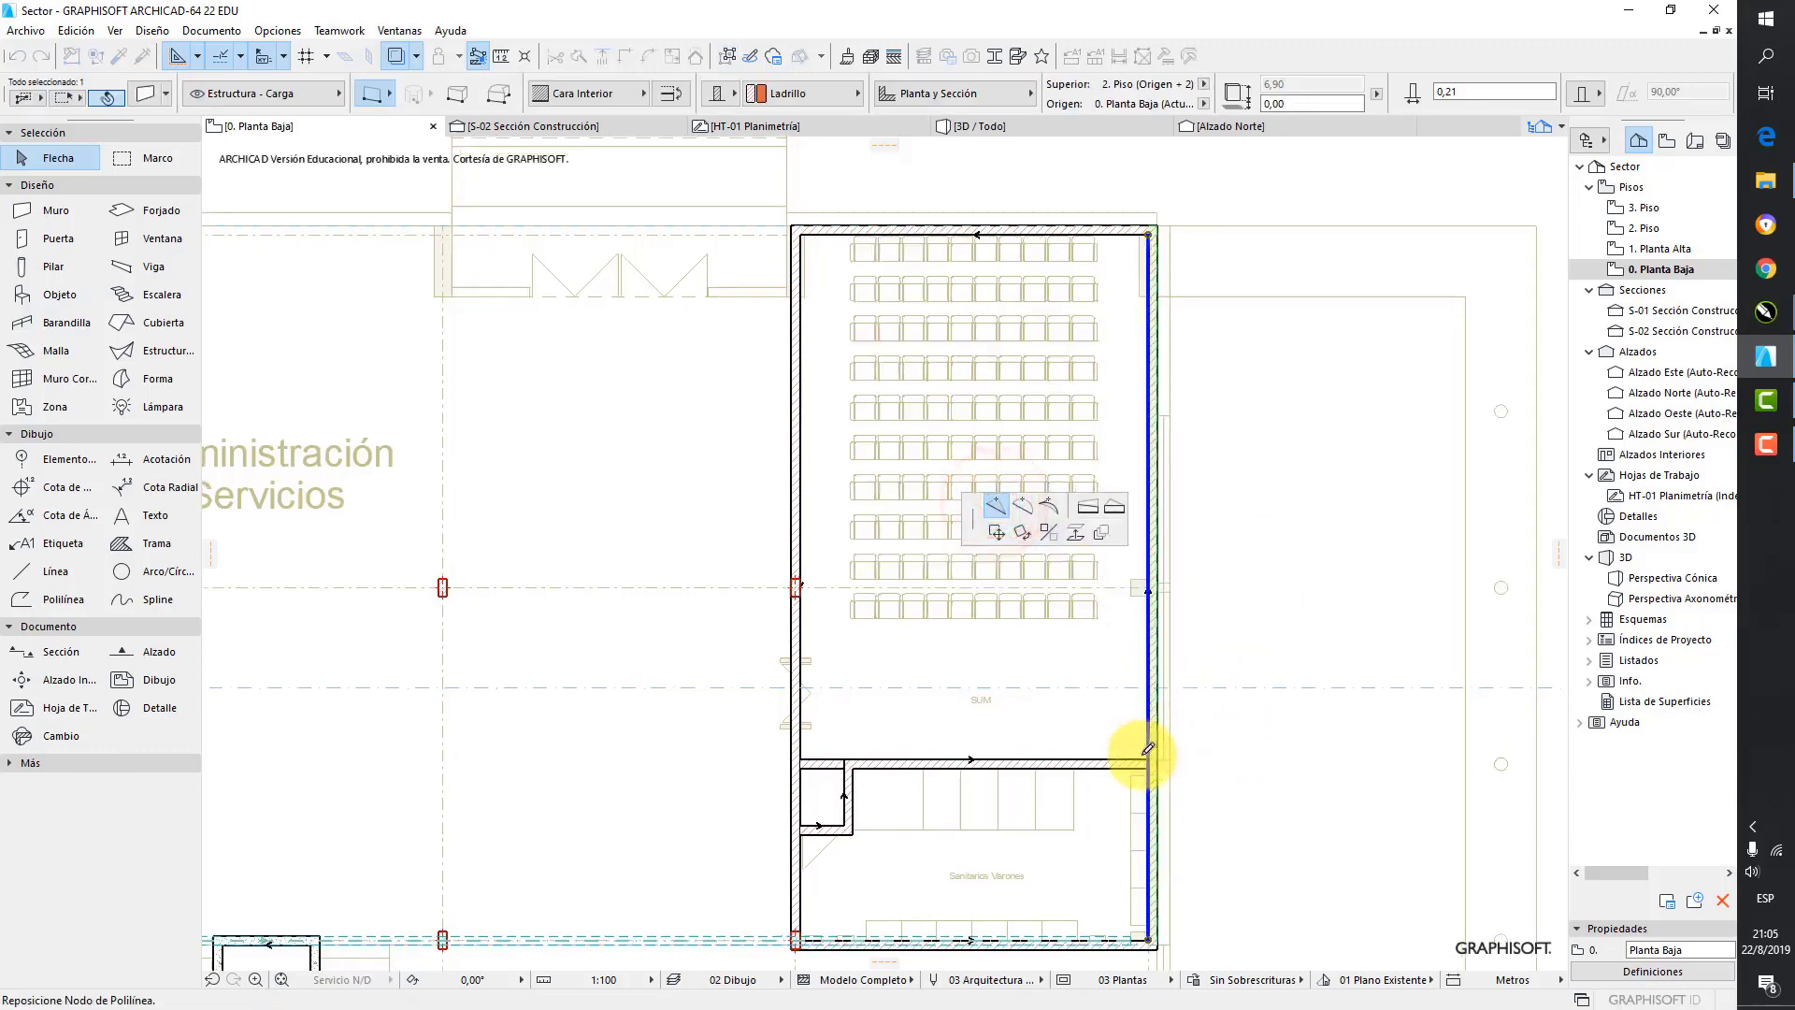
{"action": "left_click", "coordinate": [1155, 754]}
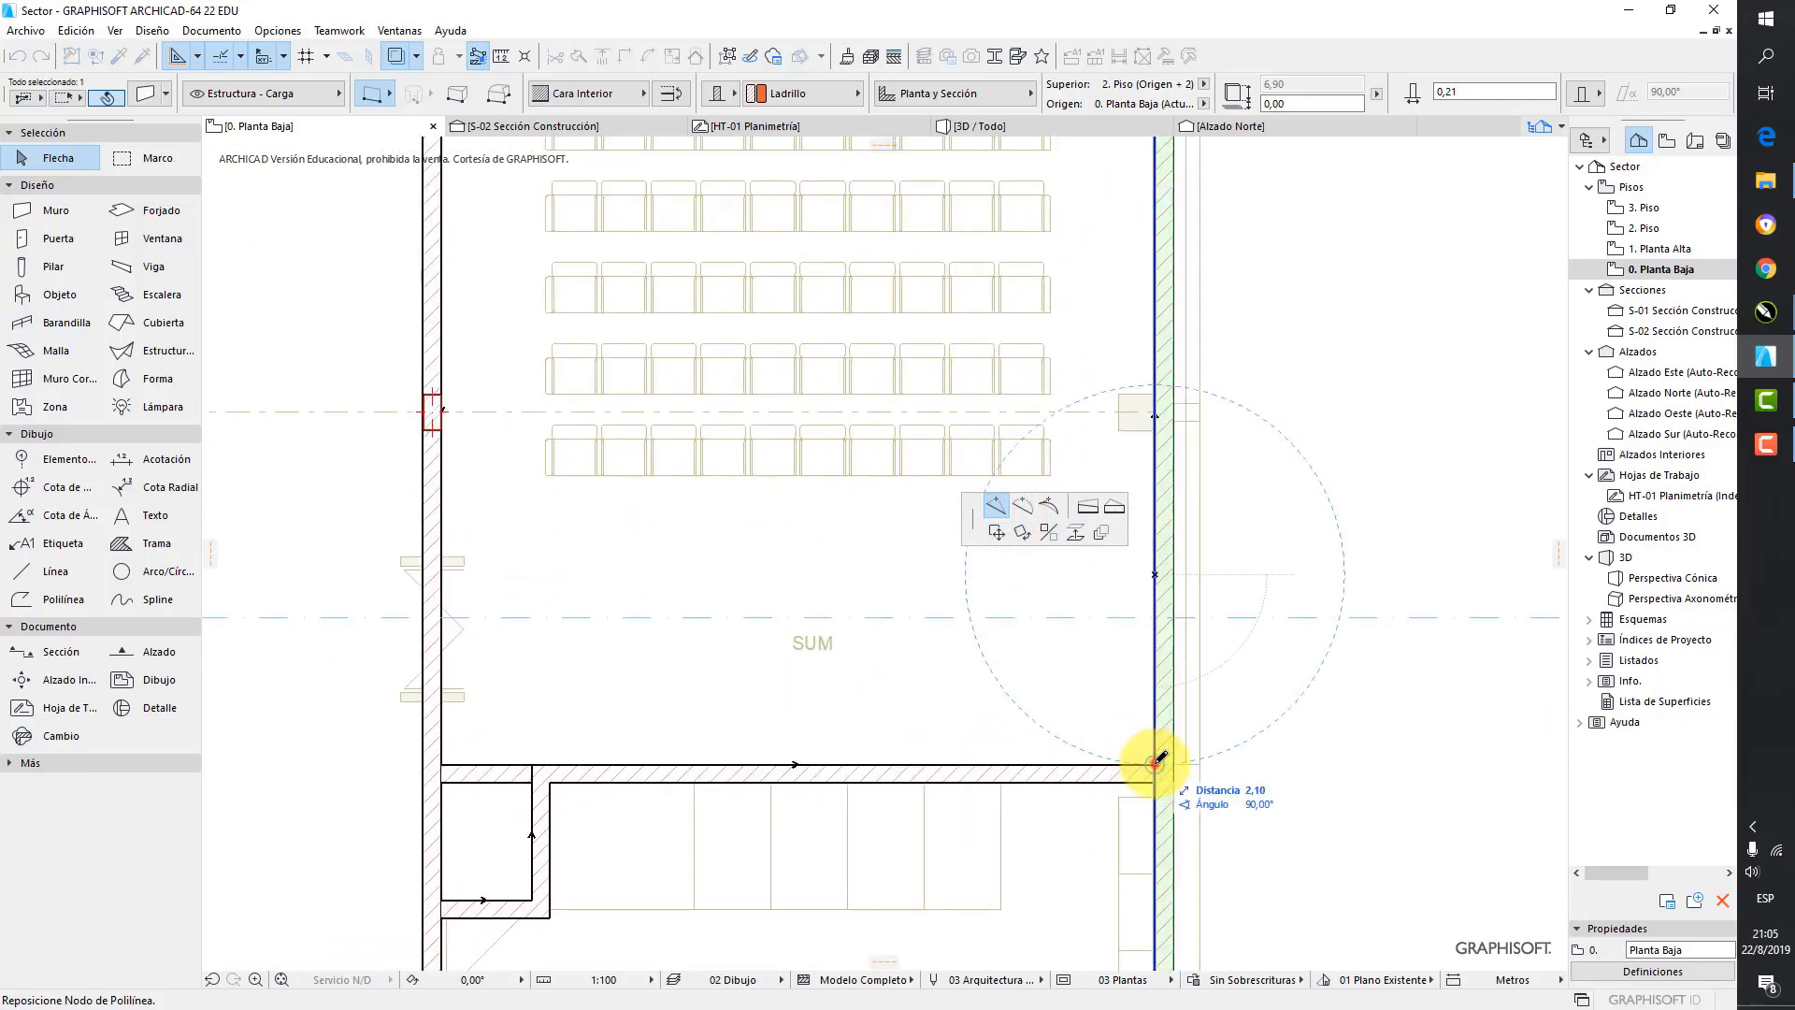
{"action": "left_click", "coordinate": [1159, 760]}
{"action": "scroll", "coordinate": [1202, 741], "scroll_direction": "down", "scroll_amount": 3}
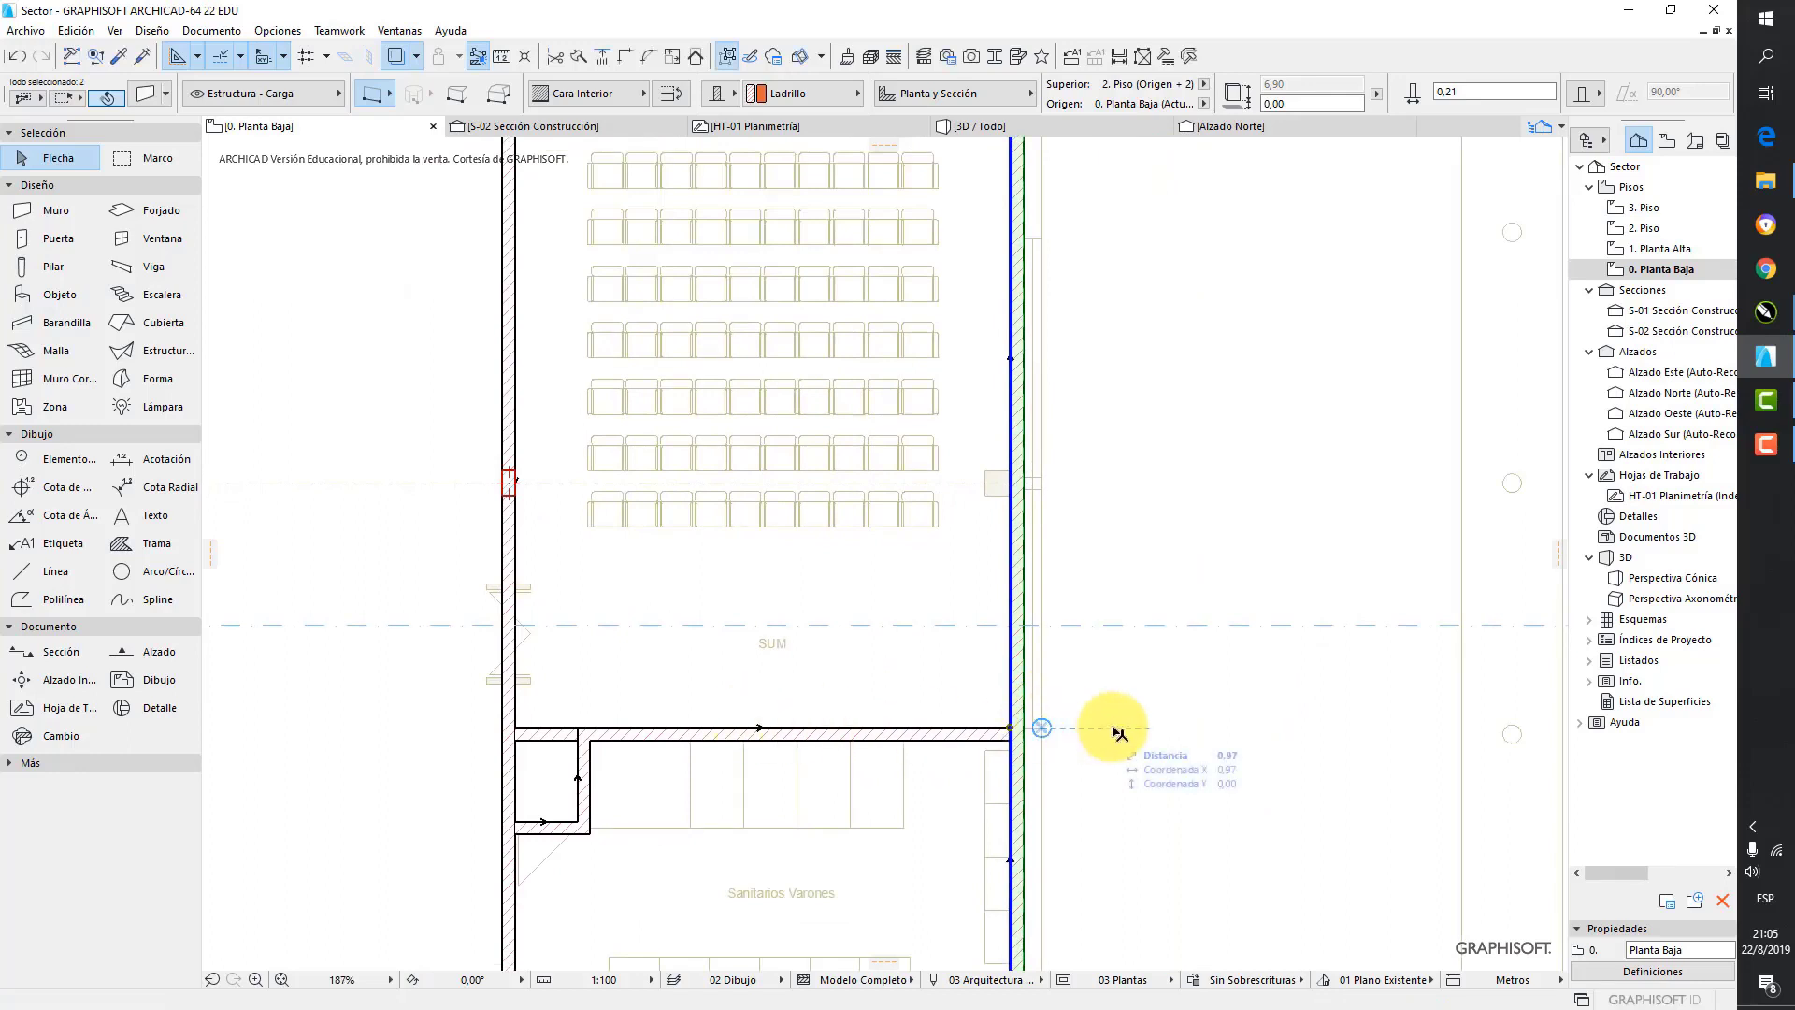
{"action": "key", "text": "Escape"}
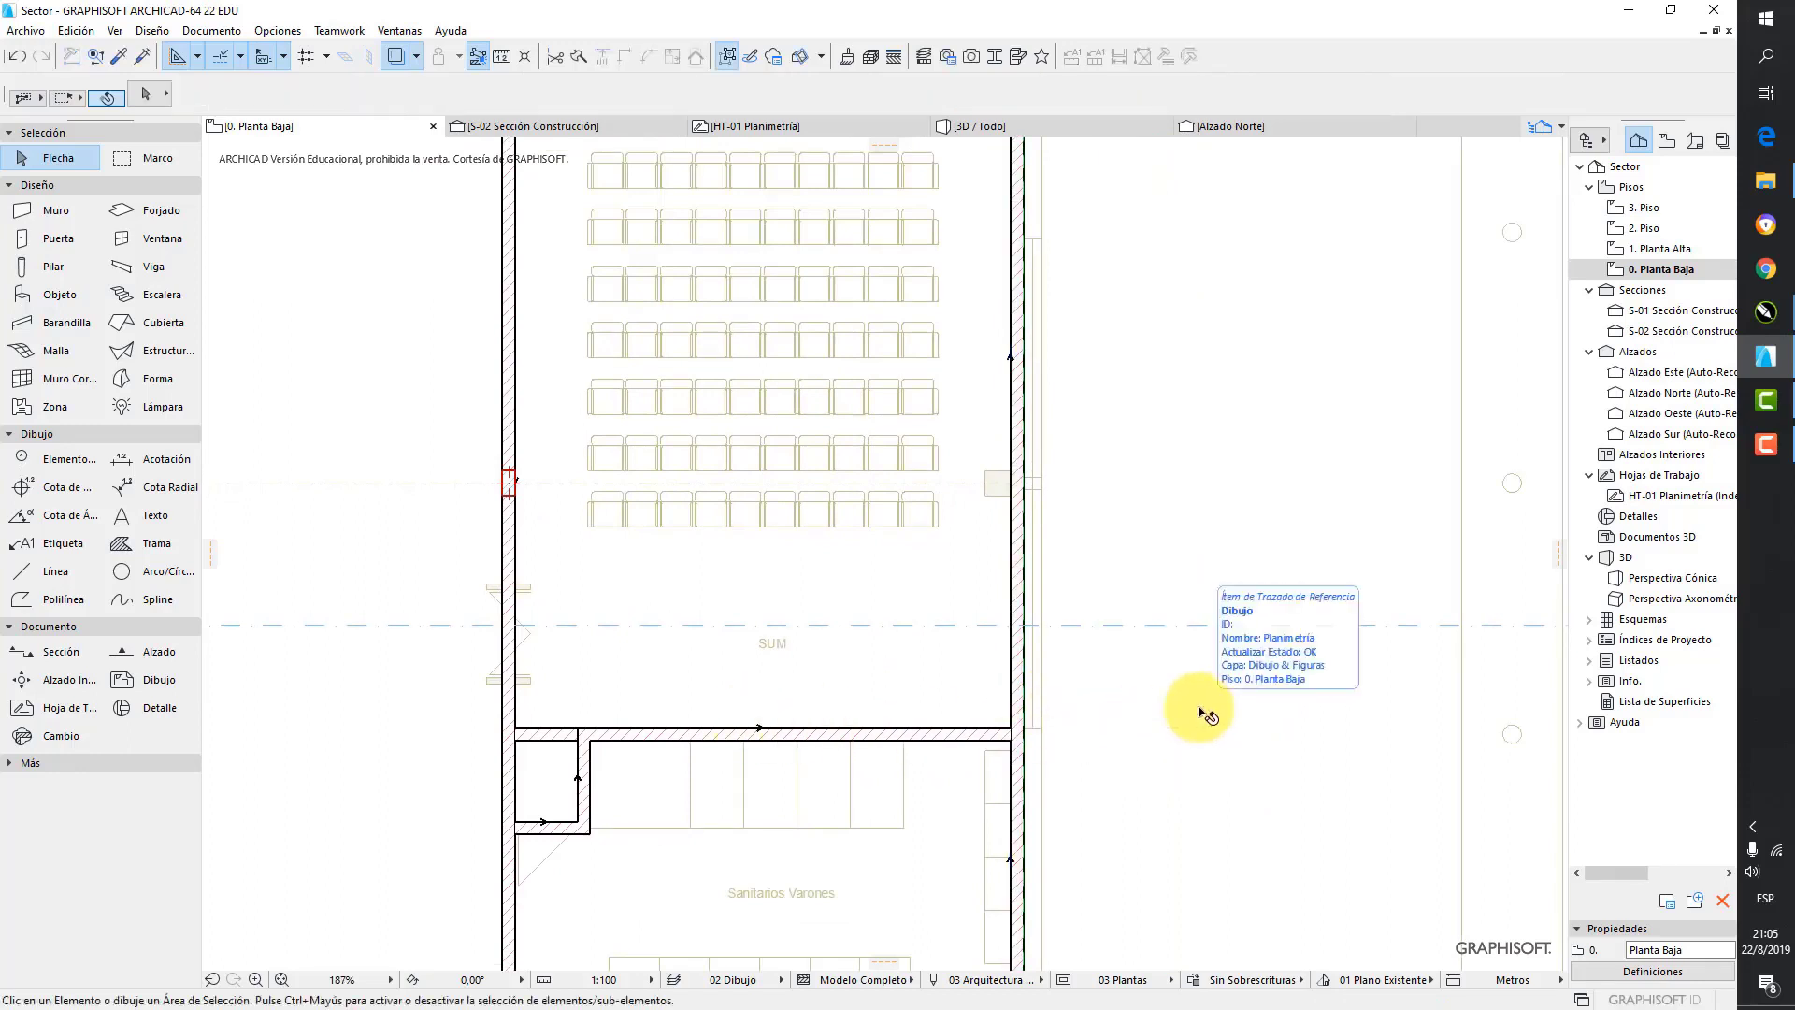
- Shorten the upper part of the SUM block's right outer wall to where the opening begins in the reference drawing
{"action": "left_click", "coordinate": [1012, 708]}
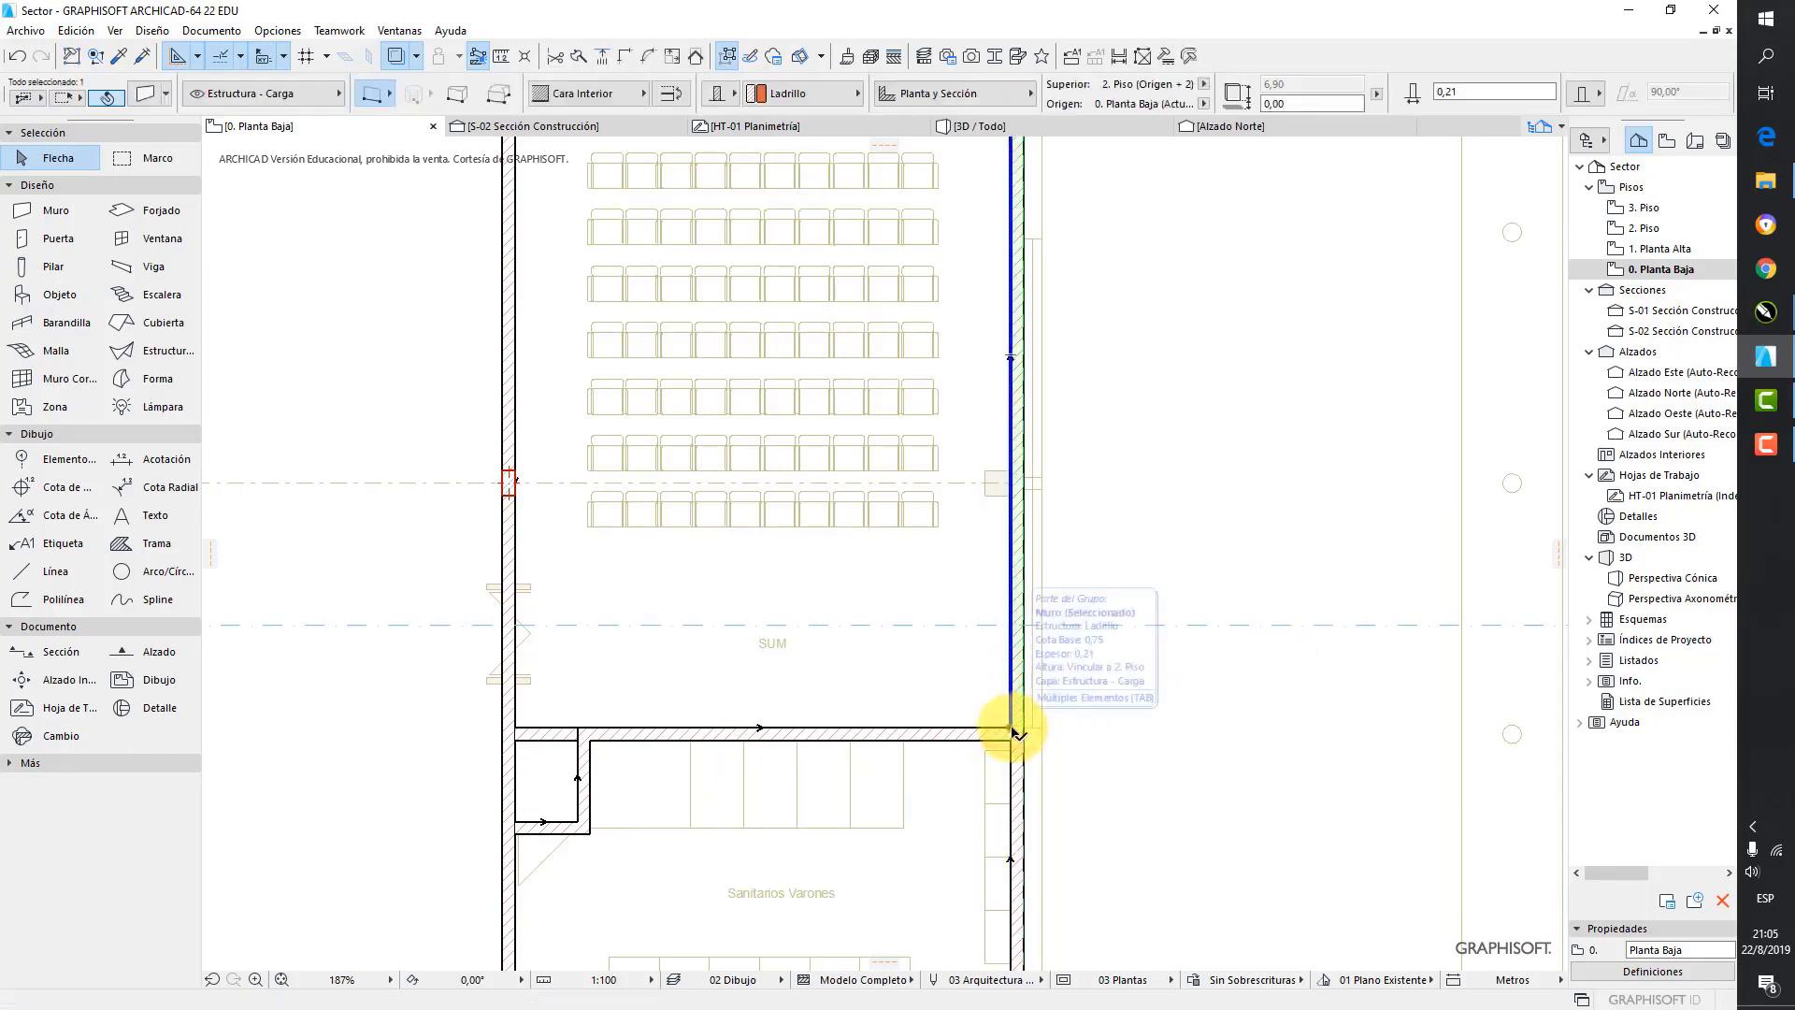
{"action": "left_click", "coordinate": [1013, 728]}
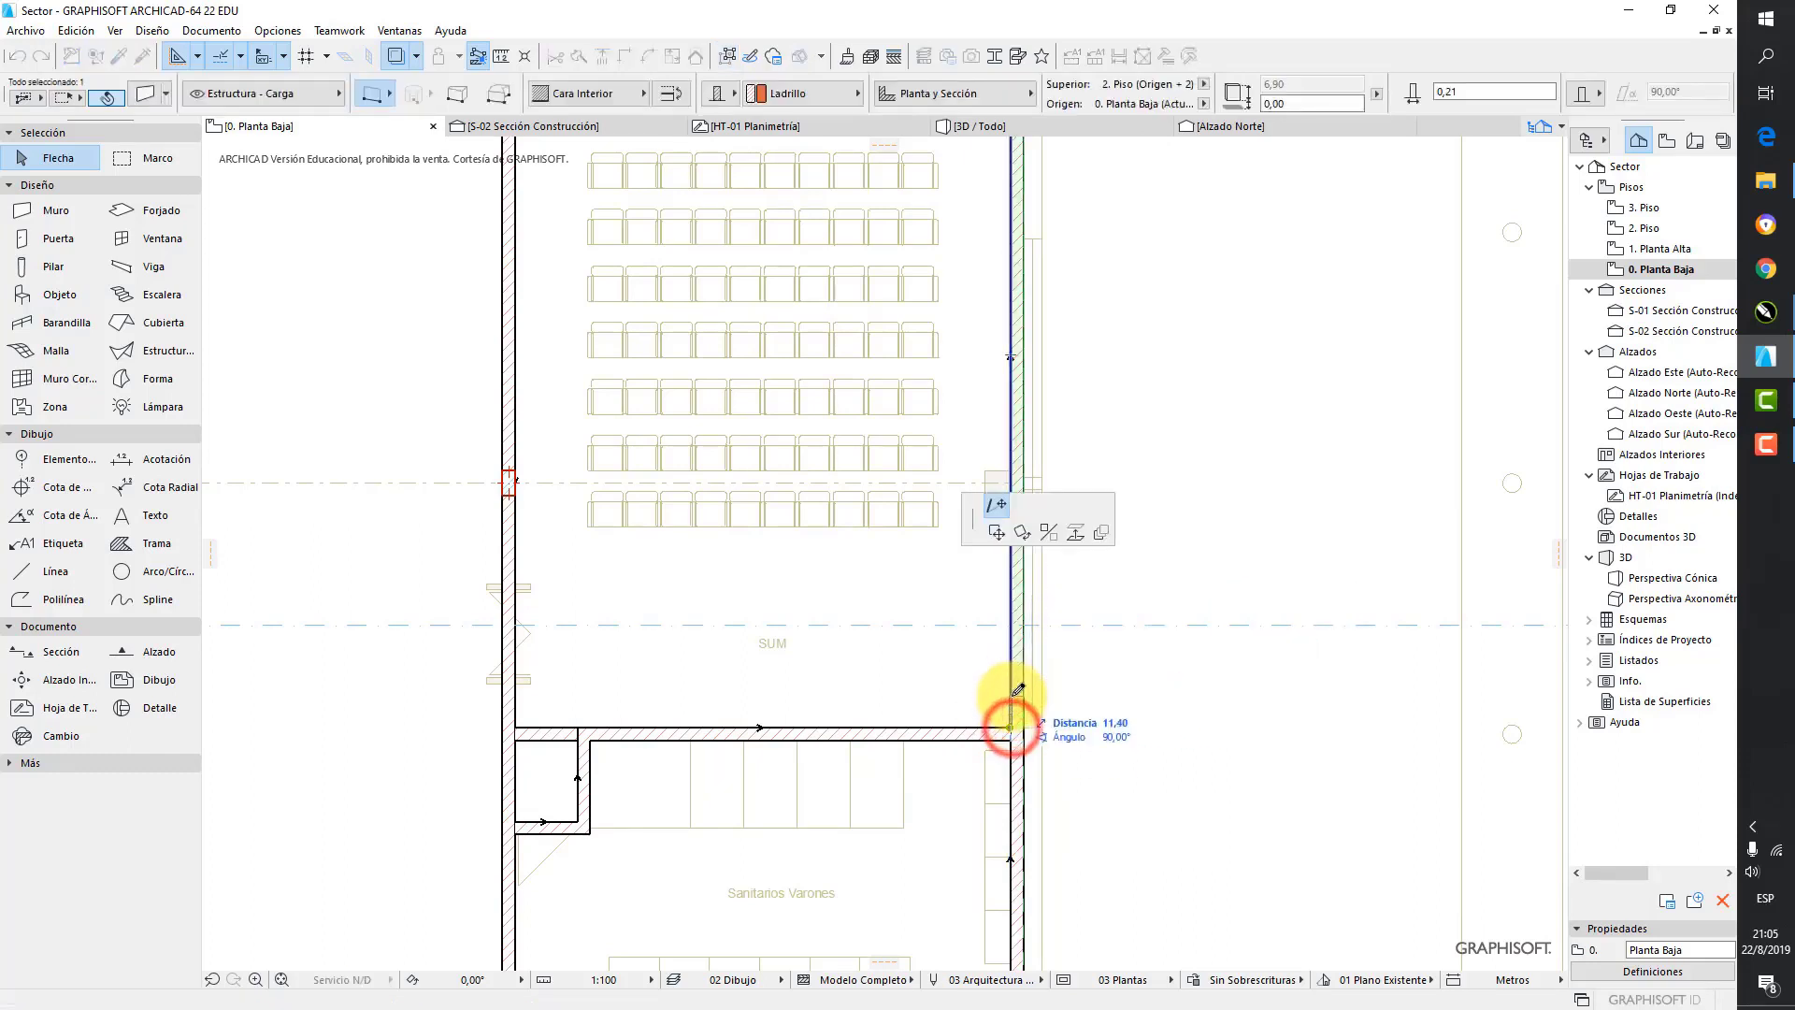
{"action": "left_click", "coordinate": [991, 505]}
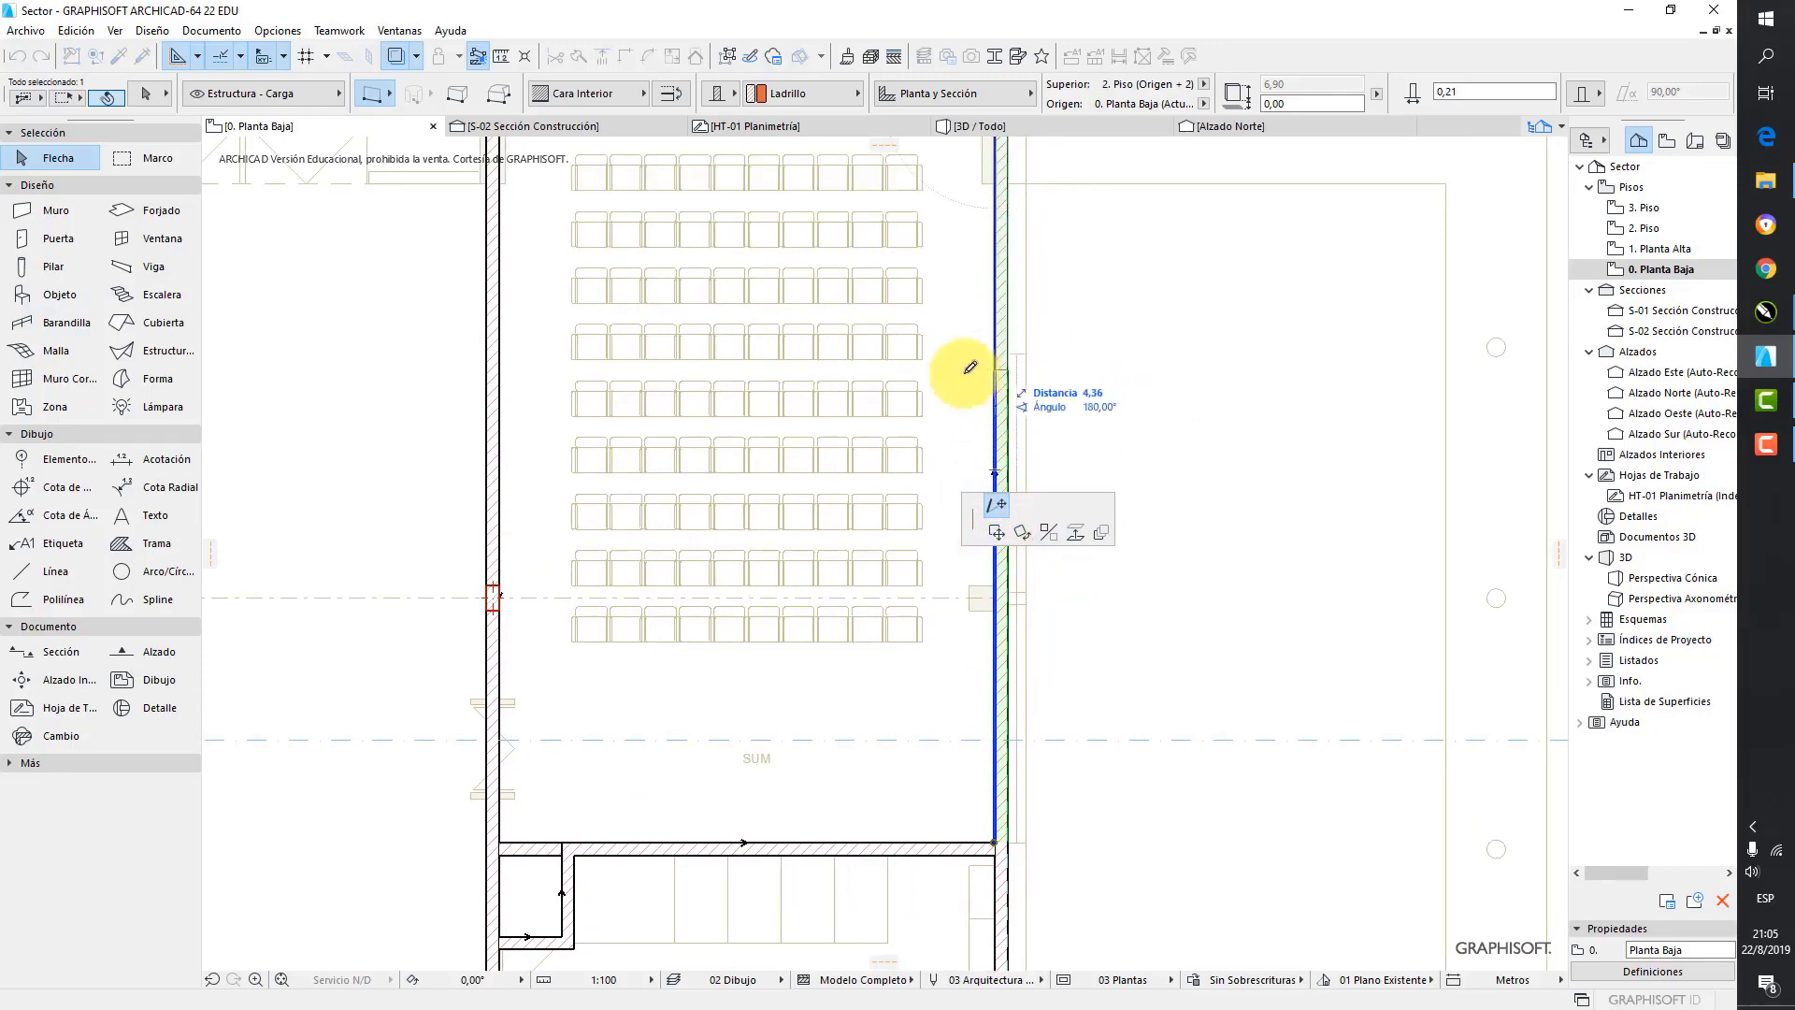
{"action": "left_click", "coordinate": [1027, 352]}
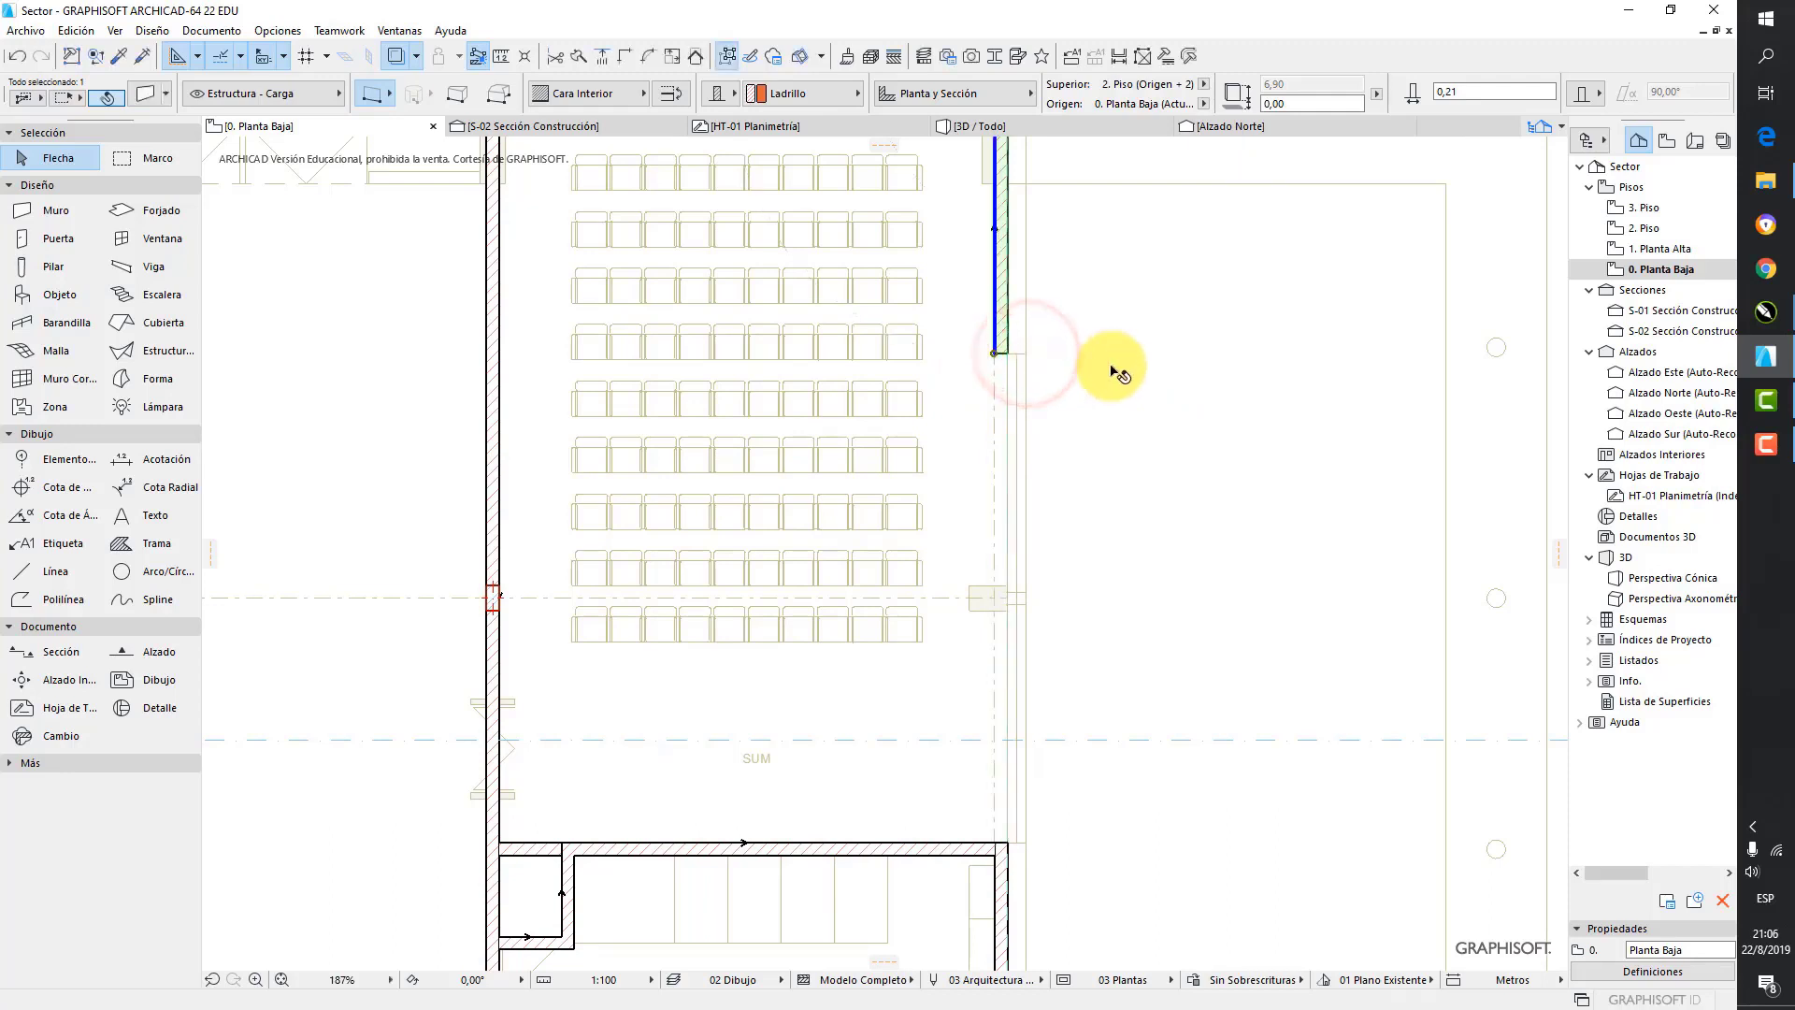
{"action": "key", "text": "Escape"}
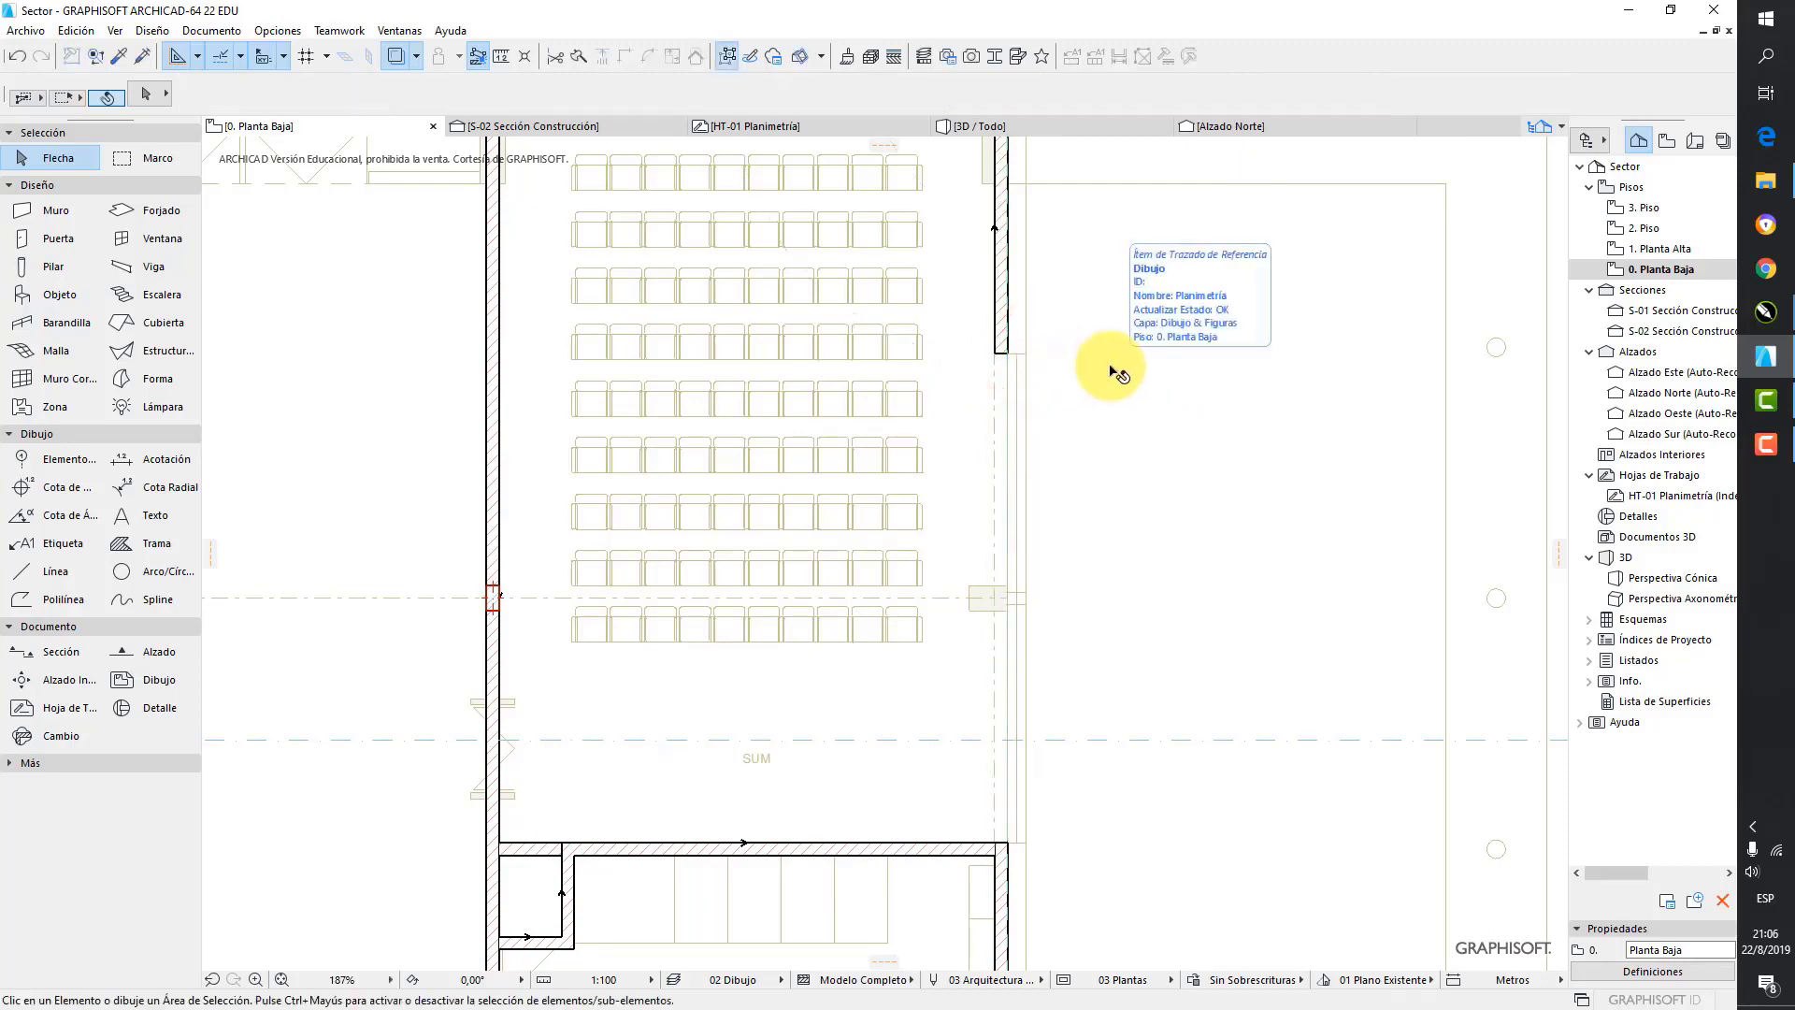
- Split the administration block's left outer wall by inserting a node at the upper face of the lower horizontal partition
{"action": "scroll", "coordinate": [1113, 373], "scroll_direction": "down", "scroll_amount": 5}
{"action": "scroll", "coordinate": [914, 433], "scroll_direction": "up", "scroll_amount": 7}
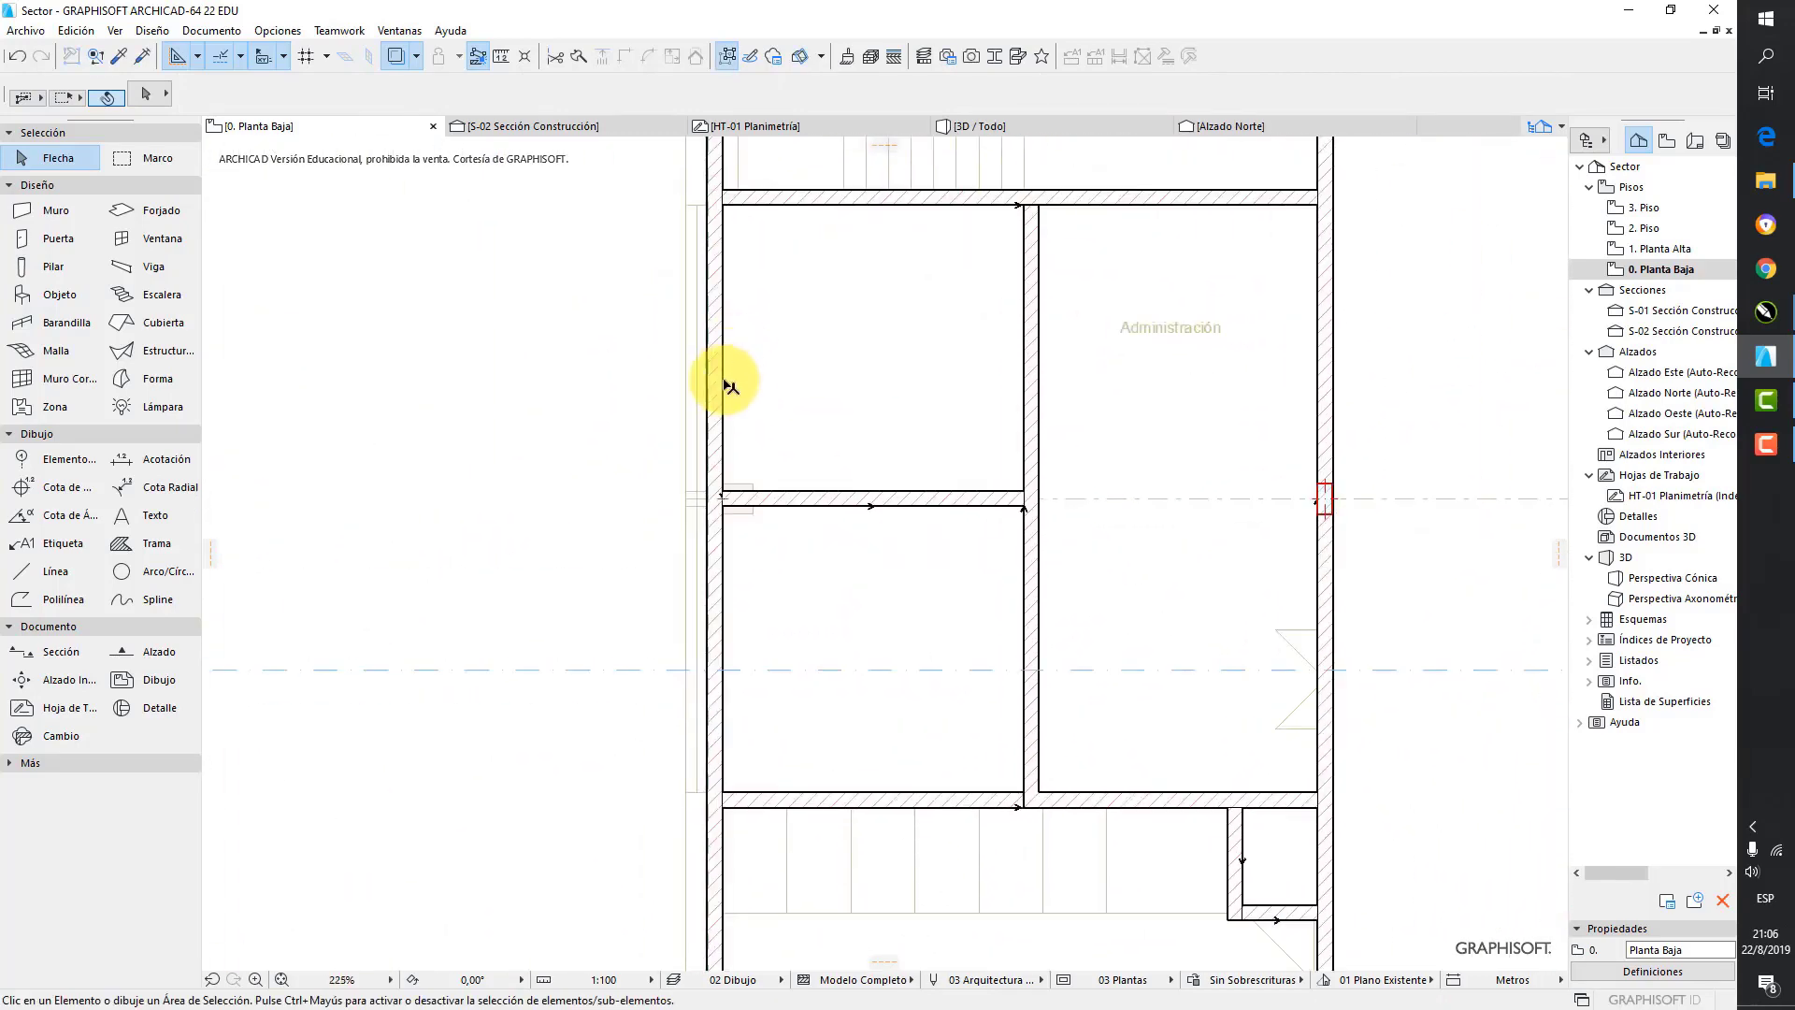
{"action": "left_click", "coordinate": [730, 385]}
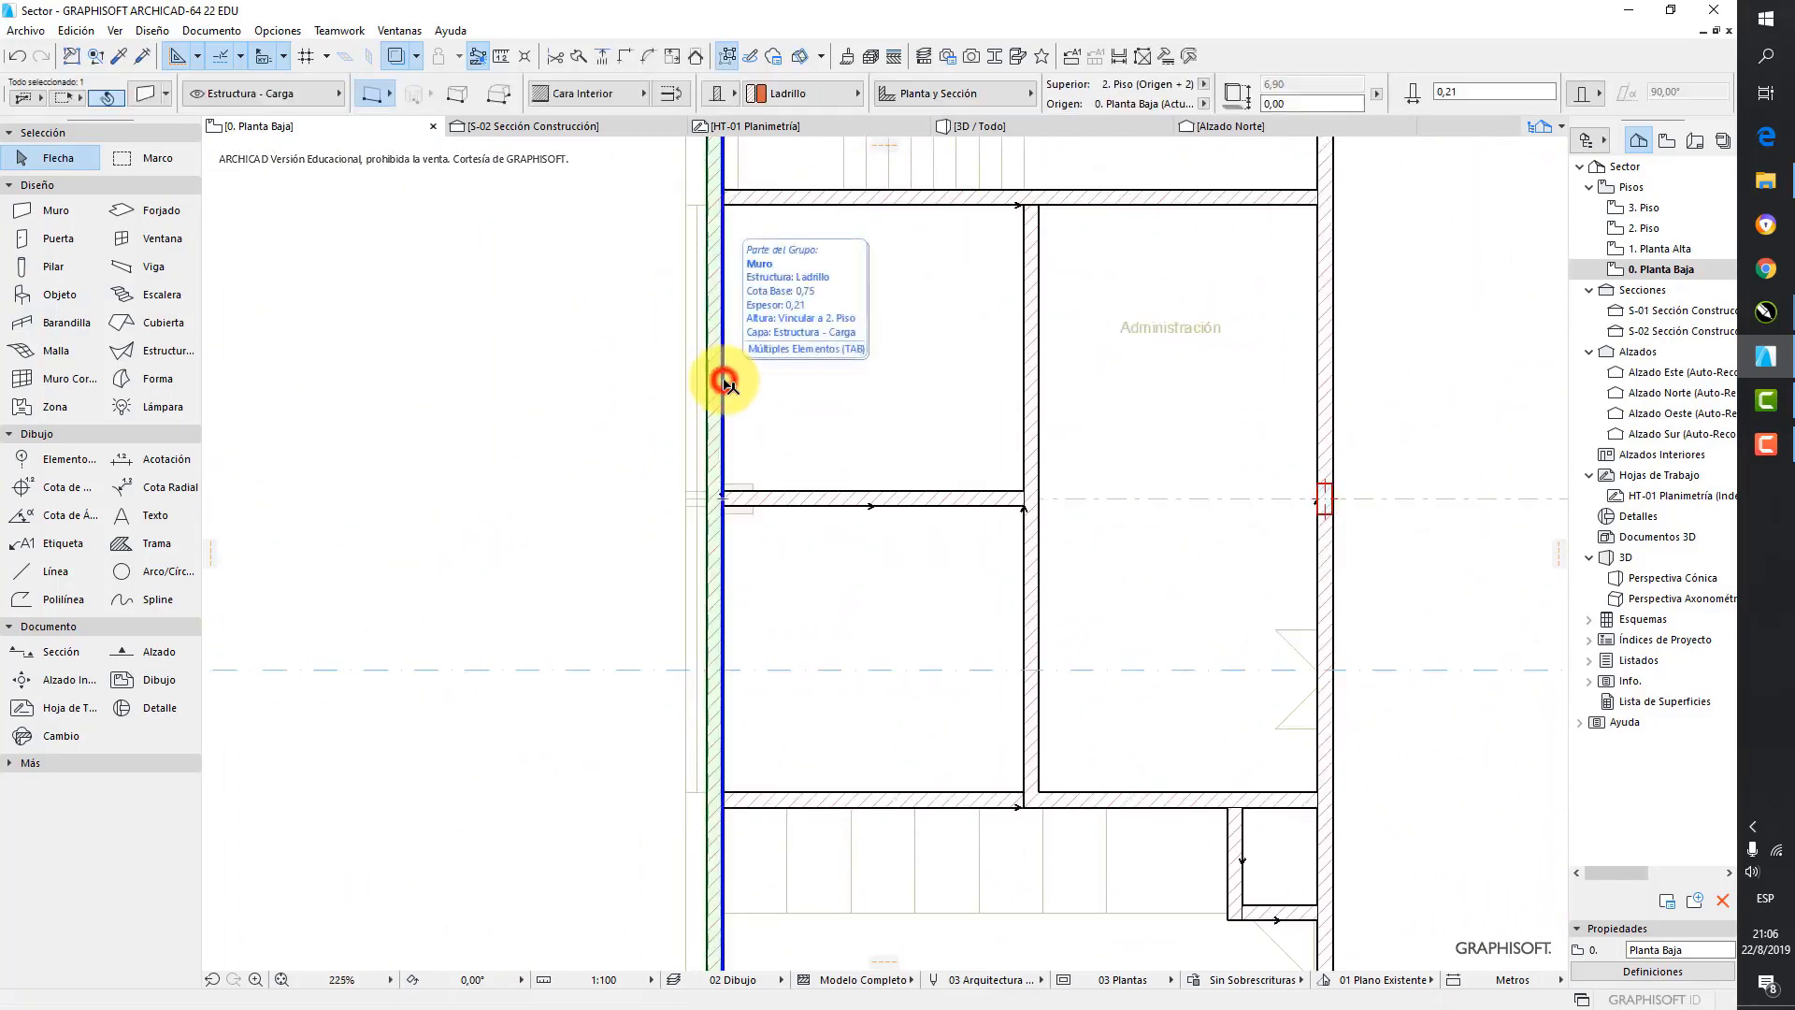
{"action": "left_click", "coordinate": [724, 546]}
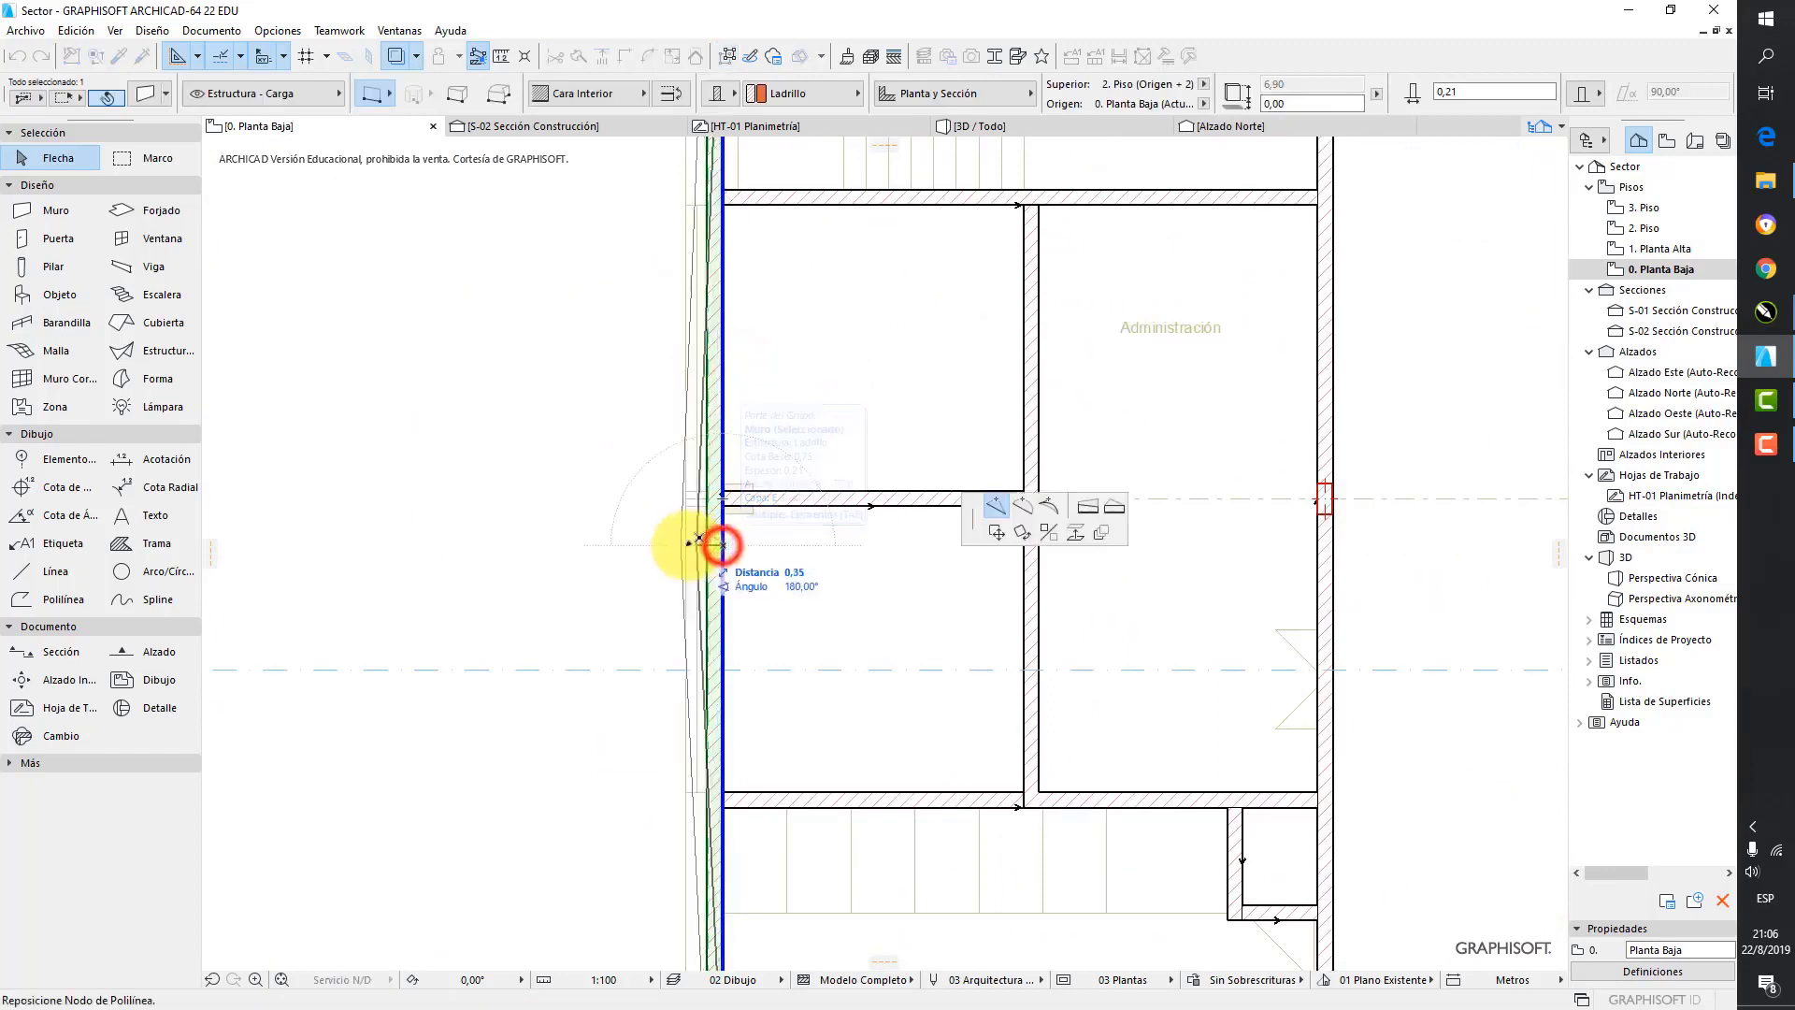
{"action": "left_click", "coordinate": [996, 505]}
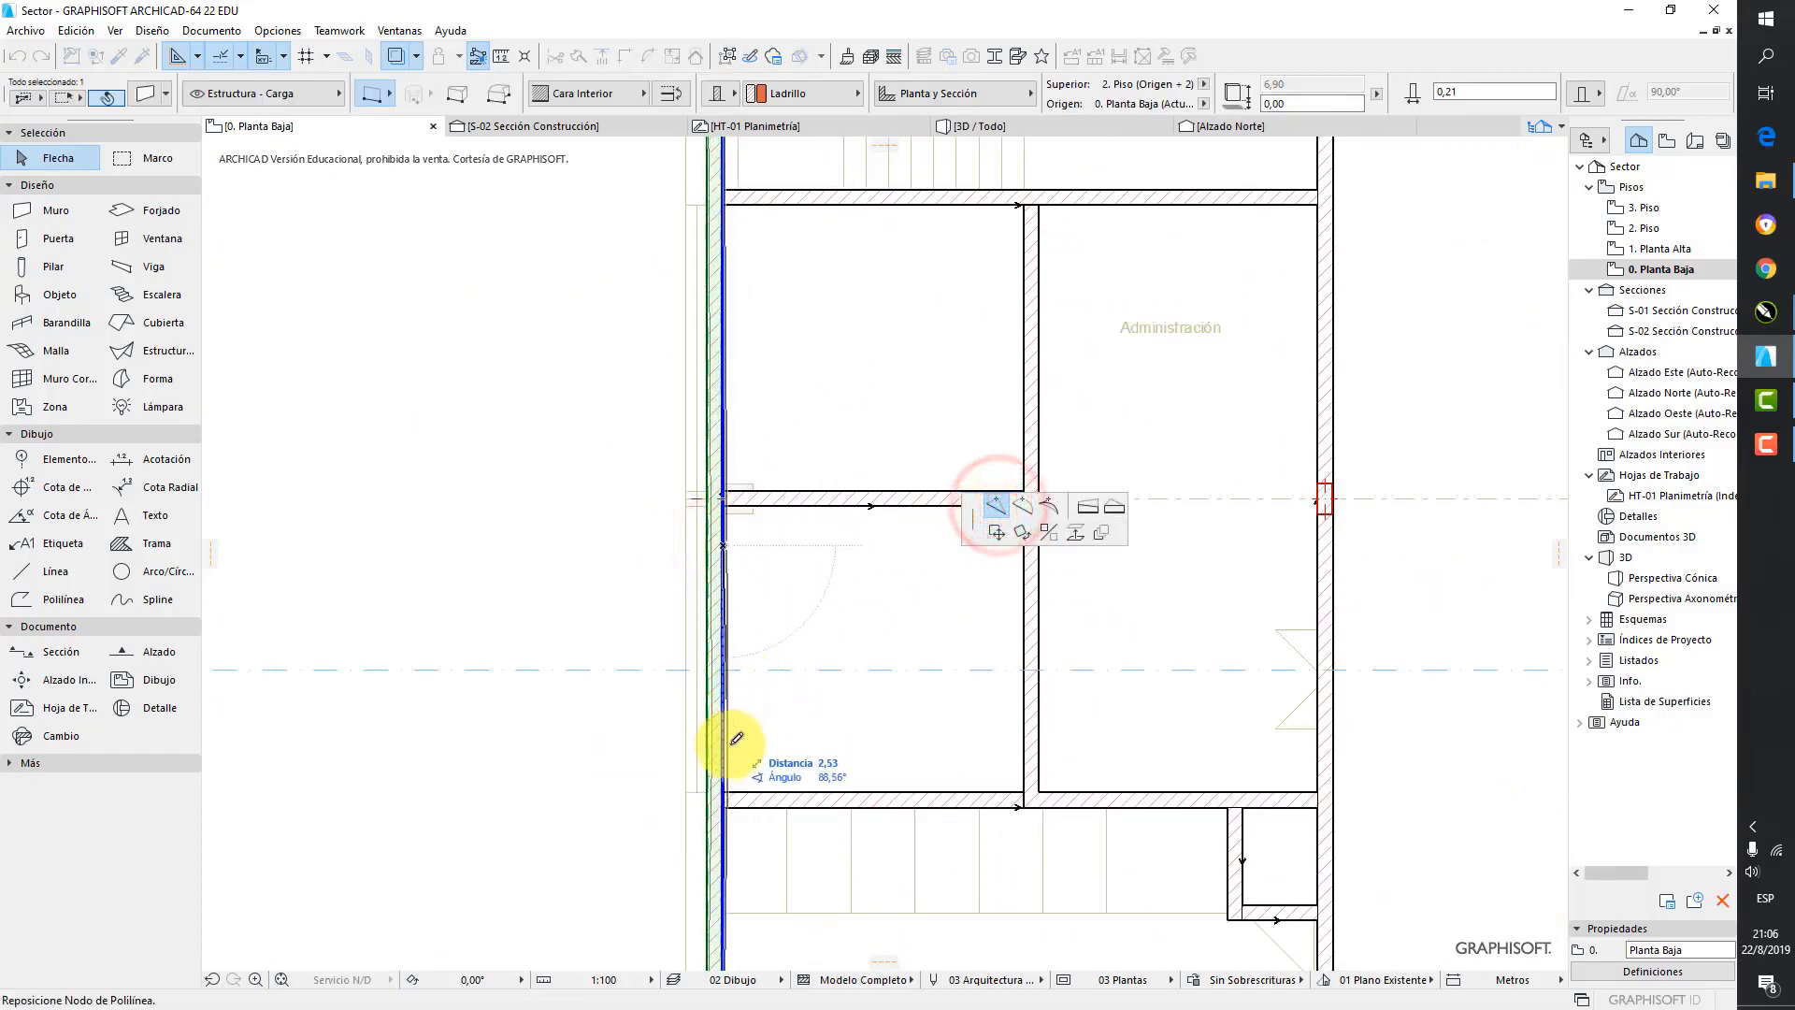
{"action": "left_click", "coordinate": [722, 792]}
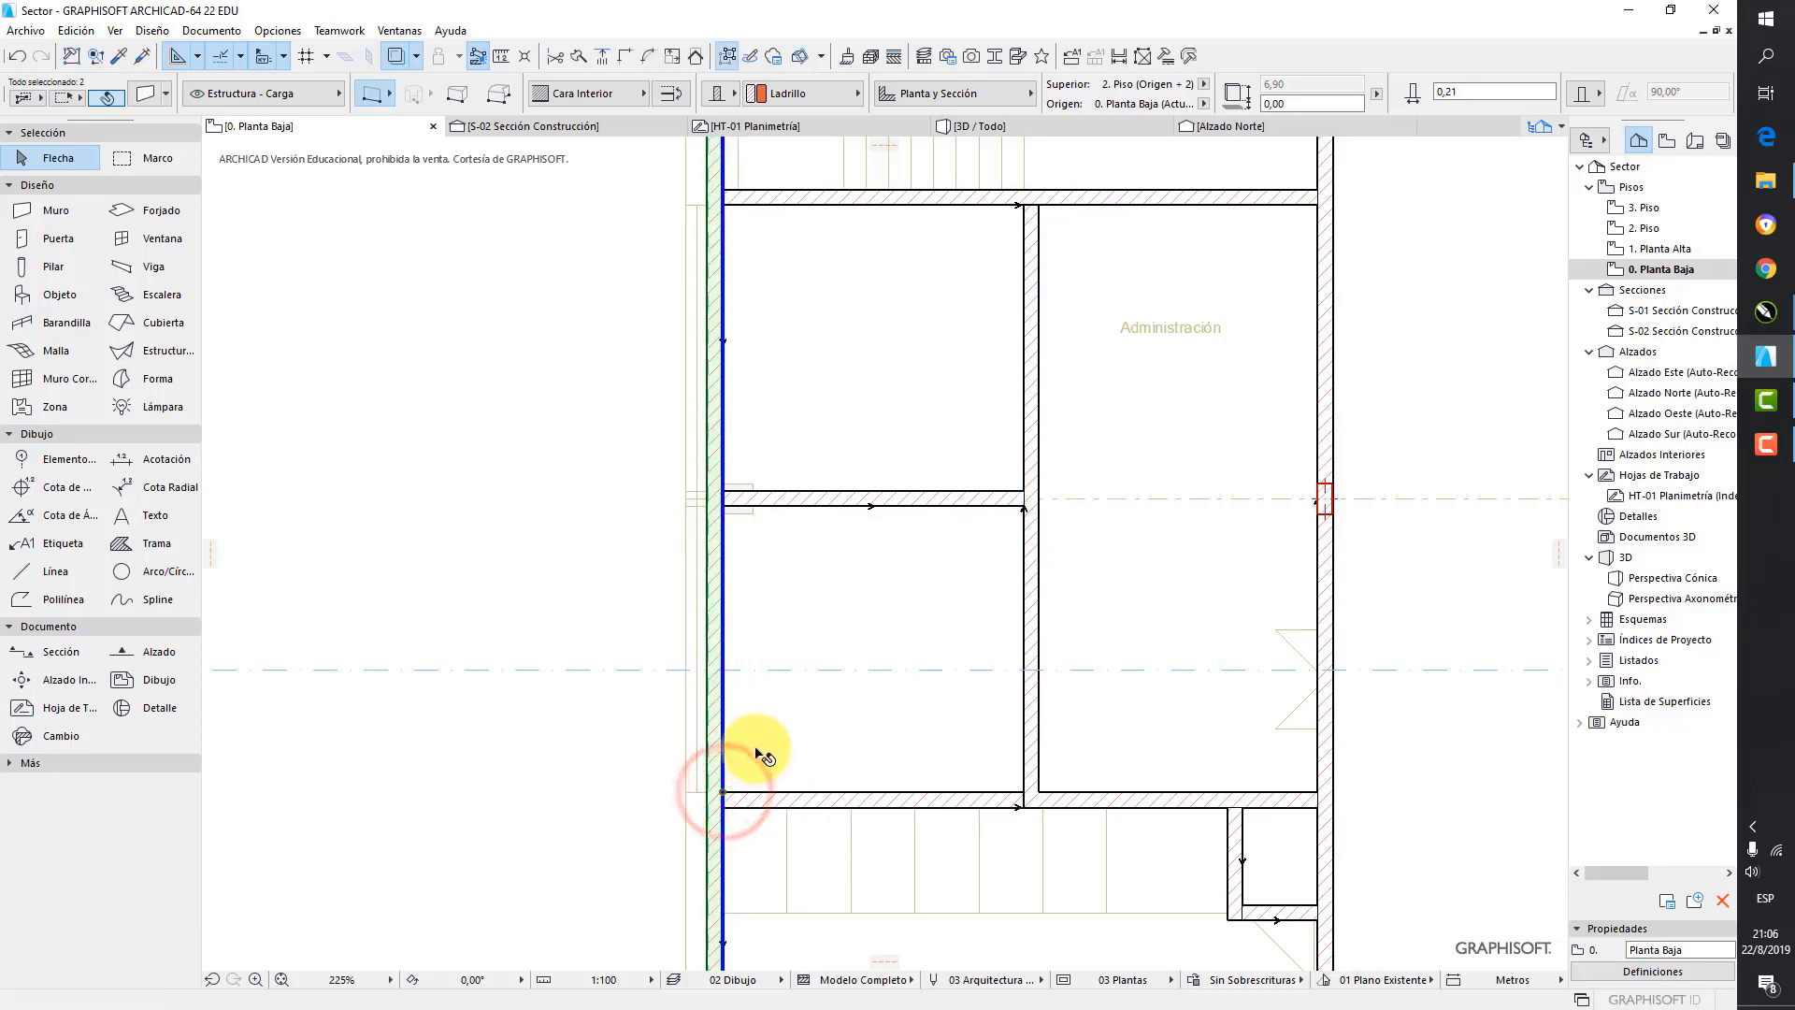
{"action": "key", "text": "Escape"}
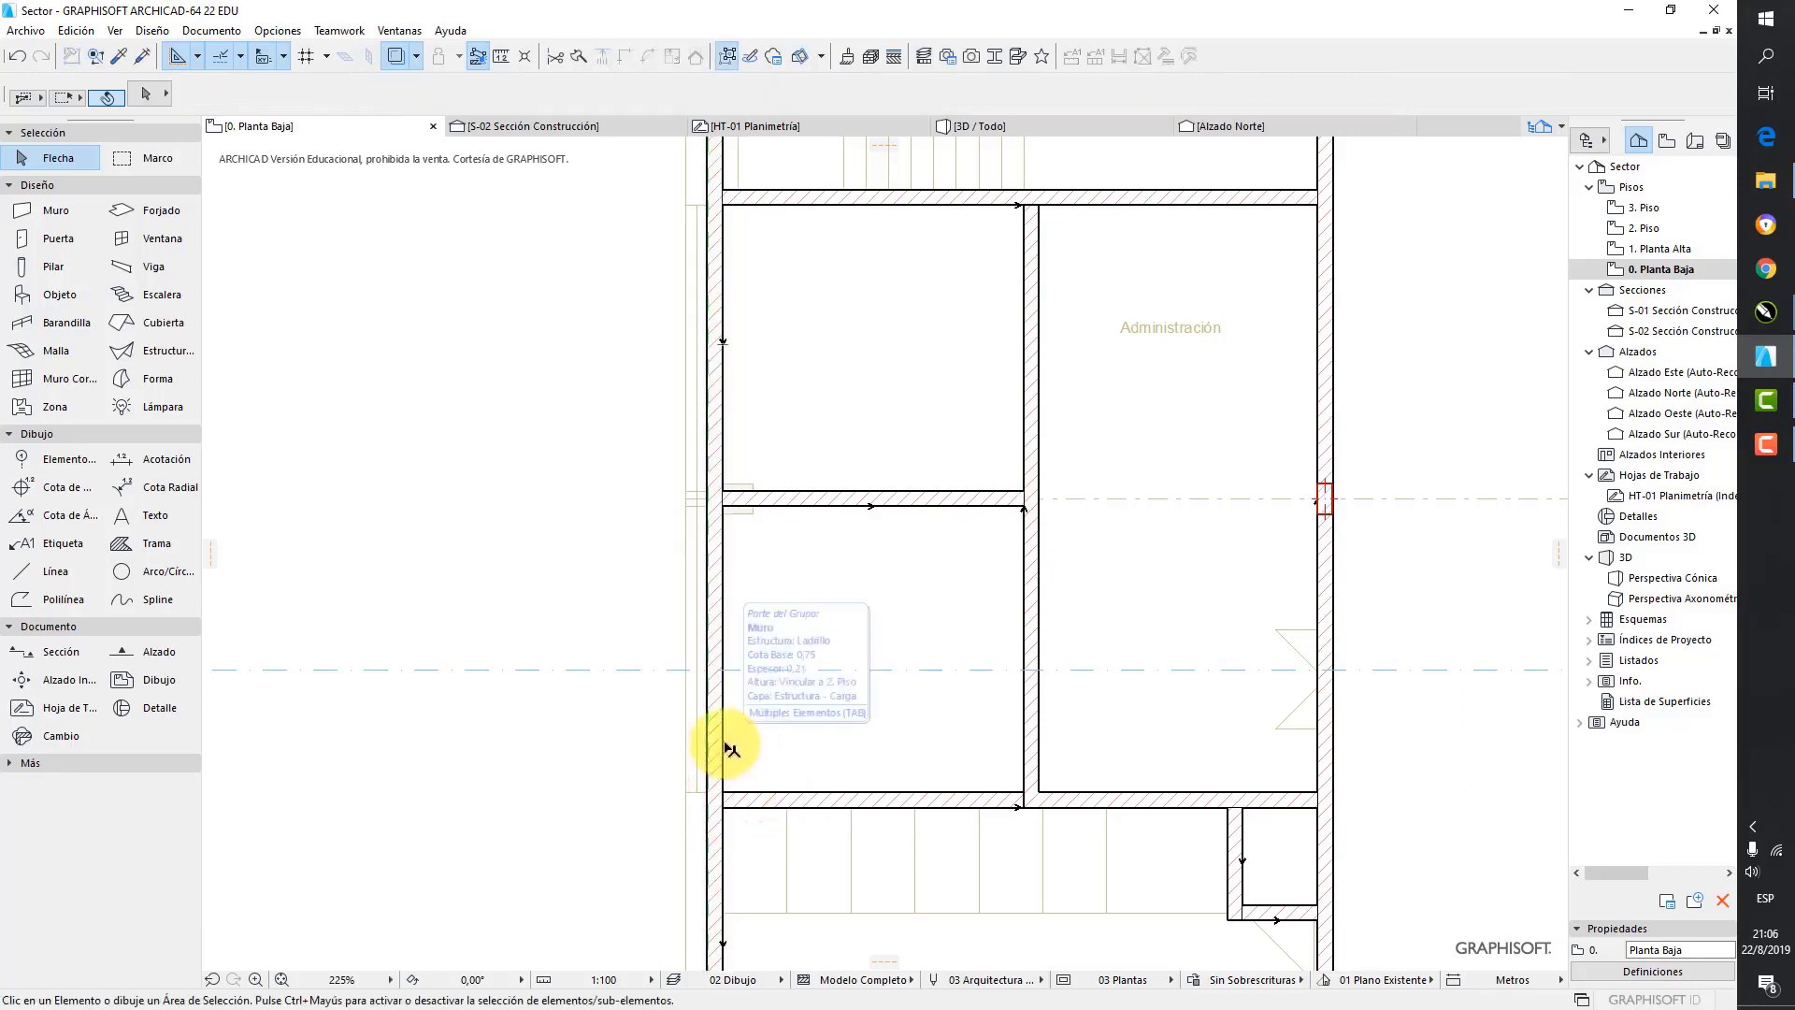
- Shorten the upper part of the administration block's left outer wall to the lower face of the stair partition
{"action": "left_click", "coordinate": [725, 745]}
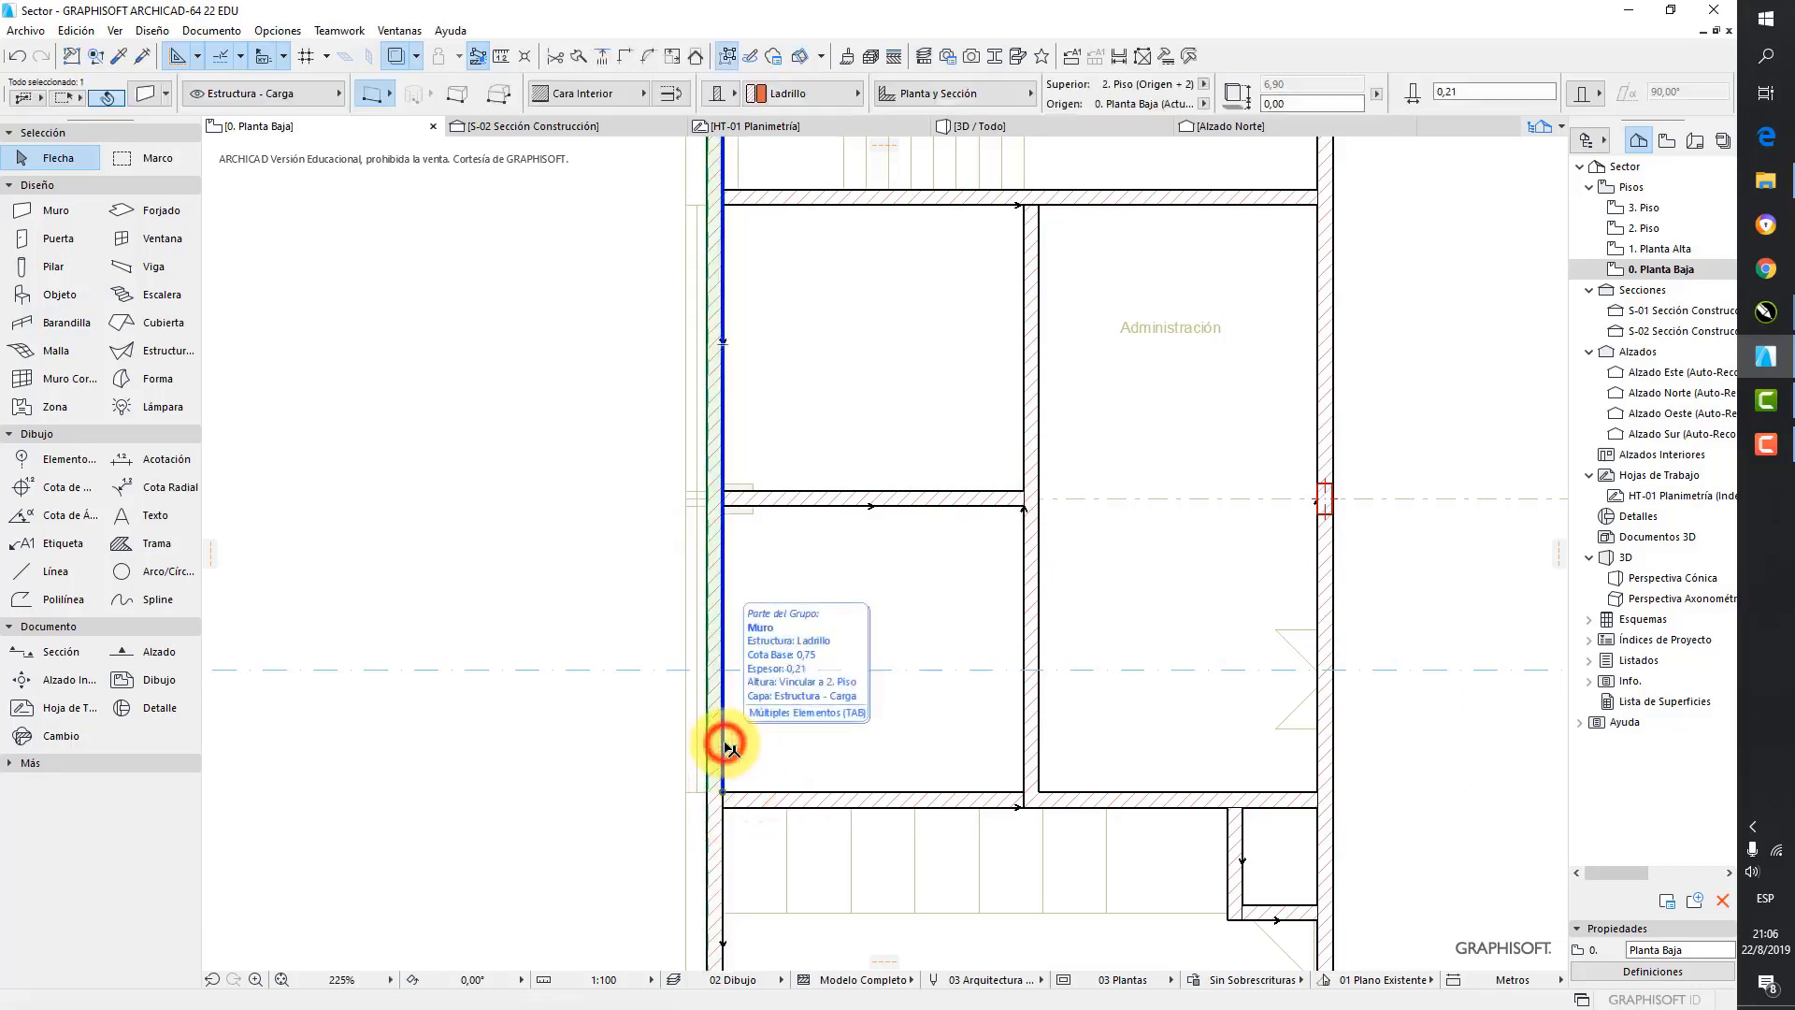
{"action": "left_click", "coordinate": [724, 796]}
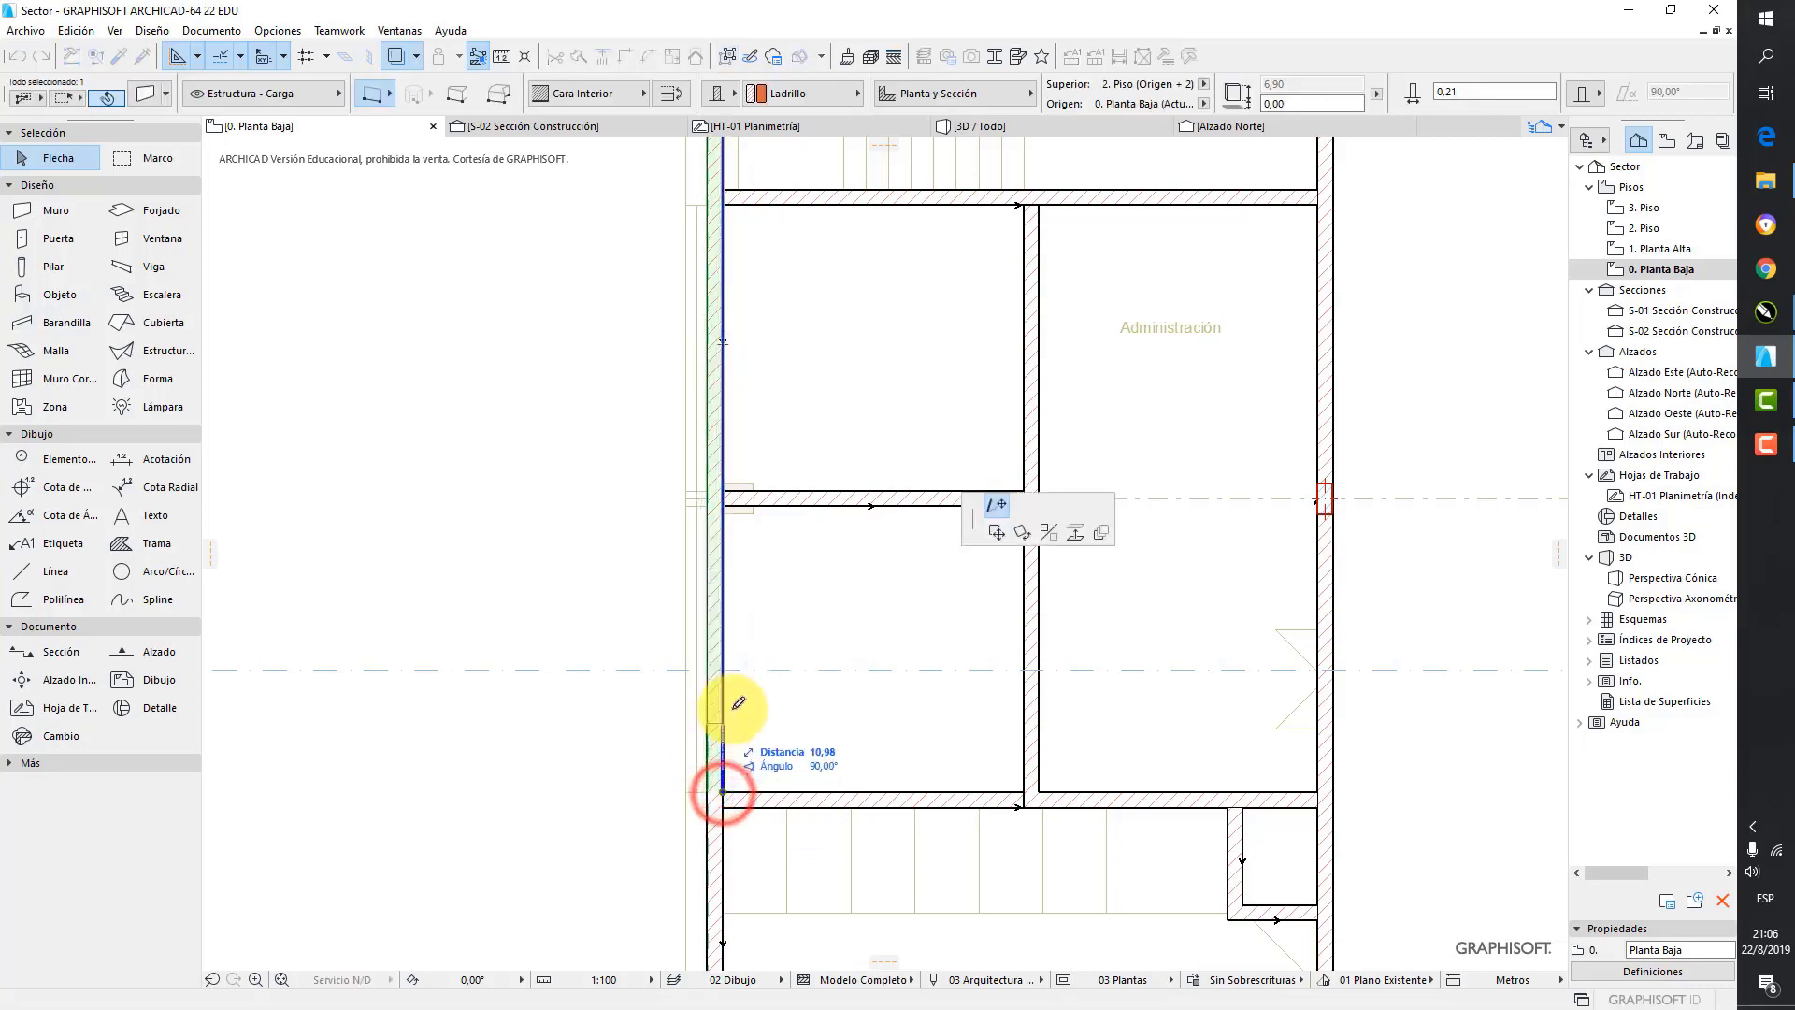
{"action": "left_click", "coordinate": [992, 501]}
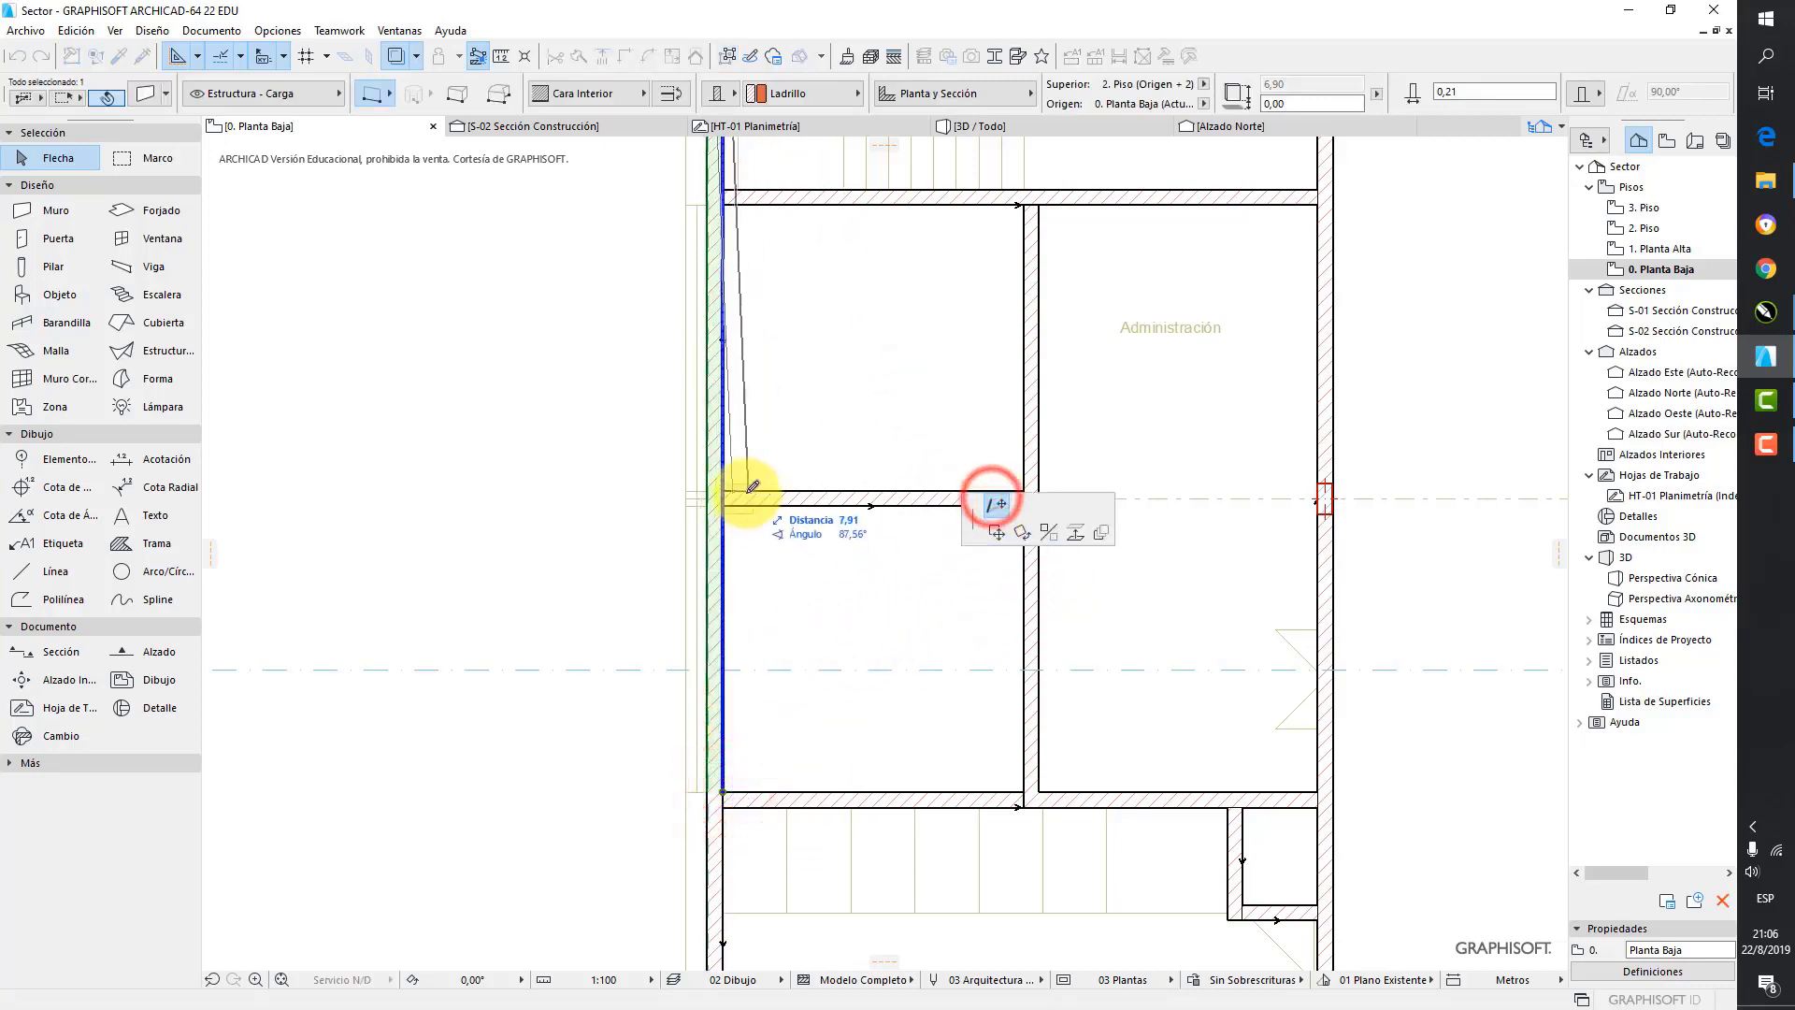
{"action": "middle_click_drag", "start_coordinate": [734, 239], "coordinate": [754, 336]}
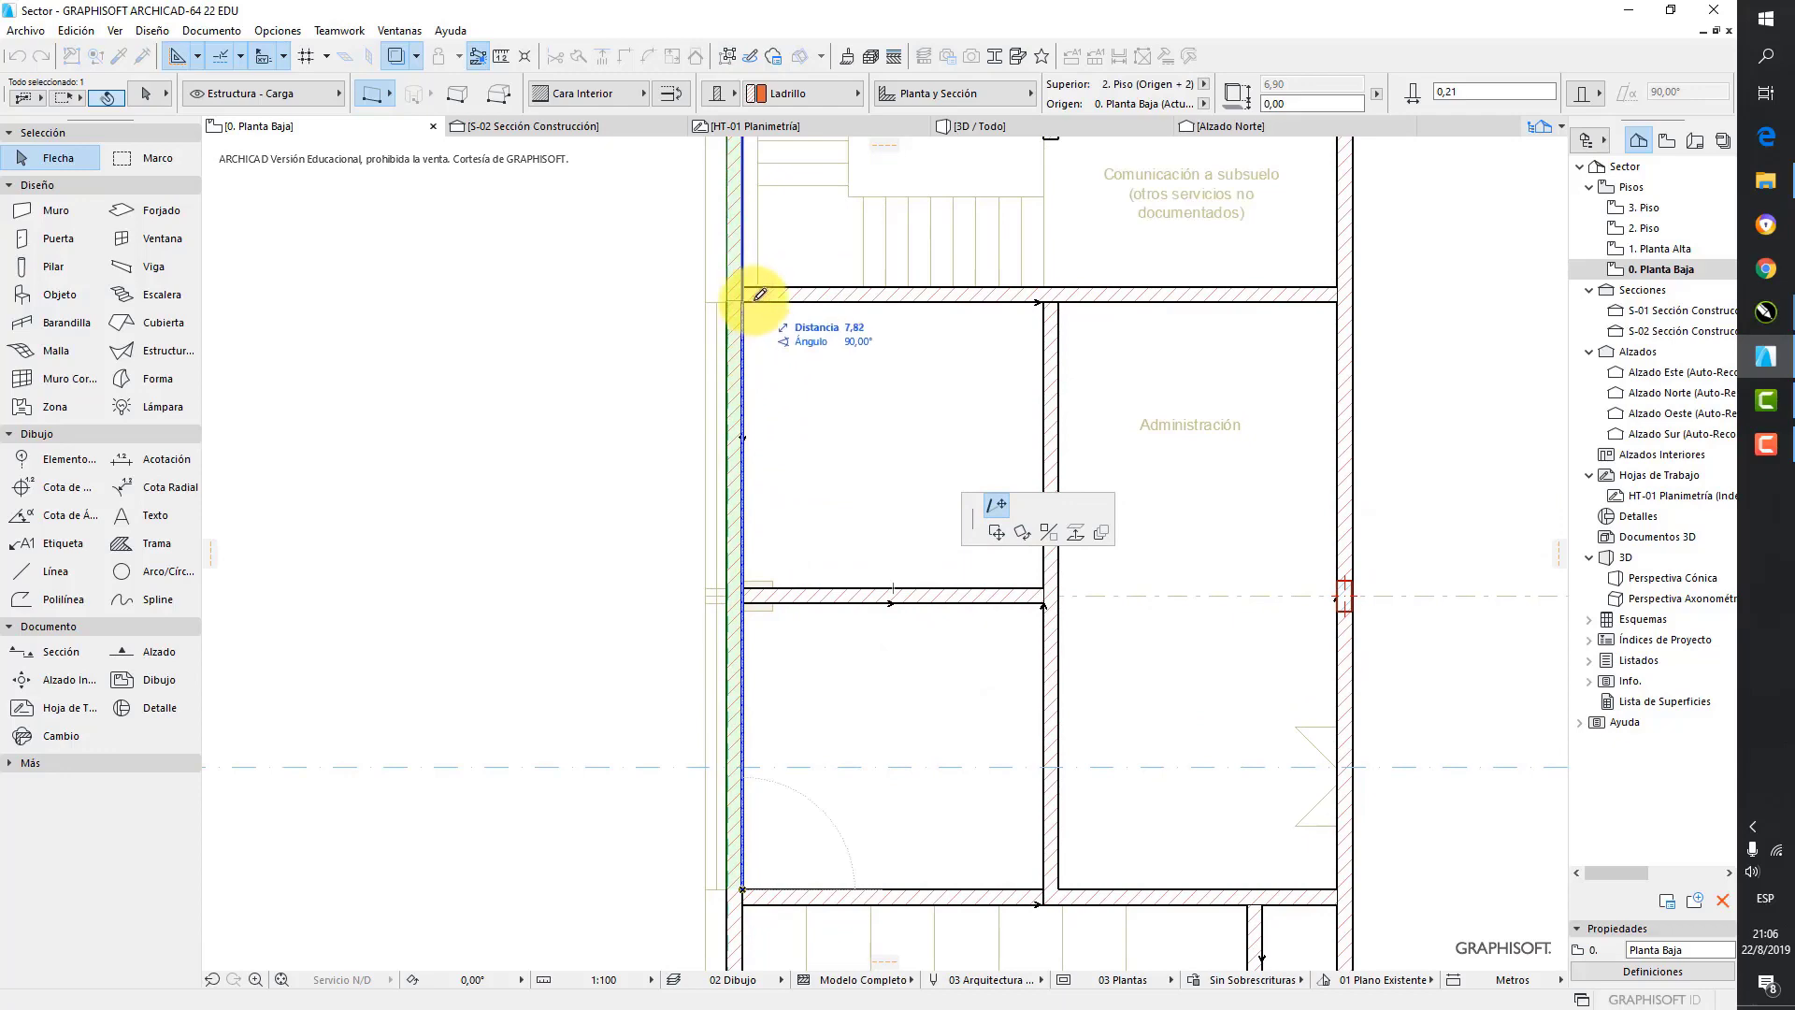
{"action": "left_click", "coordinate": [743, 299]}
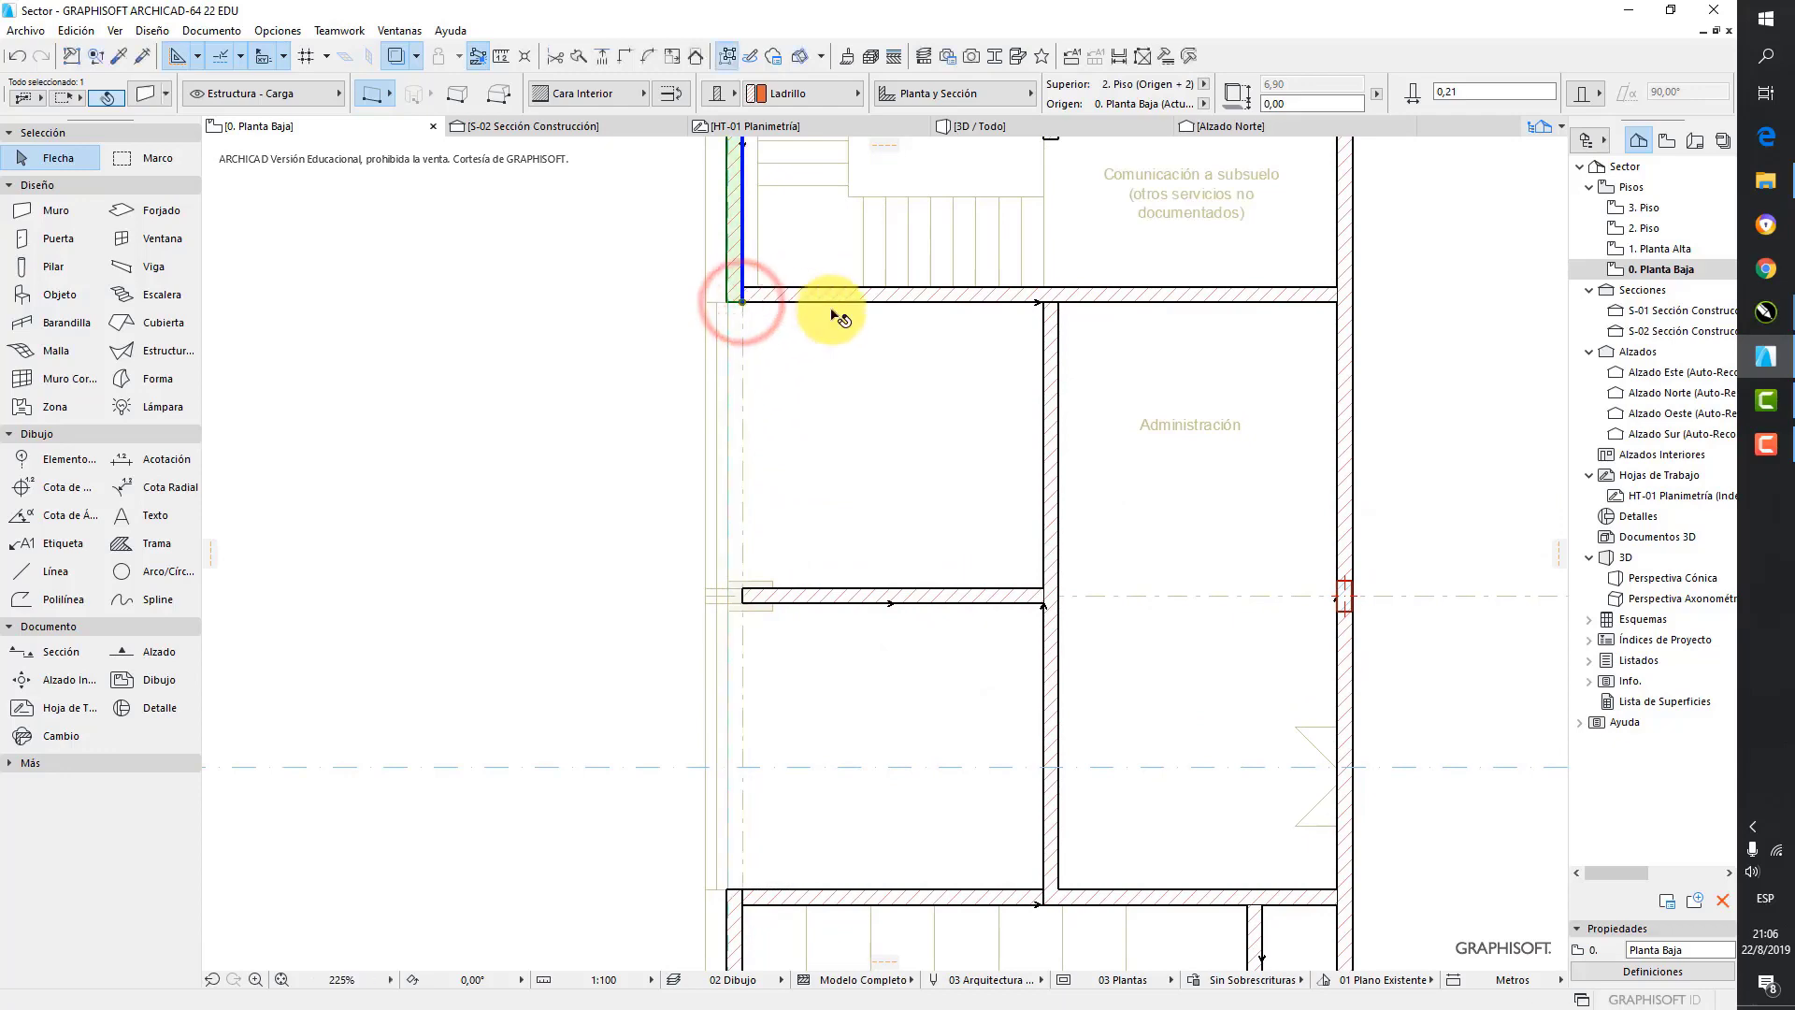
- Open the 3D view of the whole model to check the gaps made in both outer walls
{"action": "scroll", "coordinate": [832, 314], "scroll_direction": "down", "scroll_amount": 6}
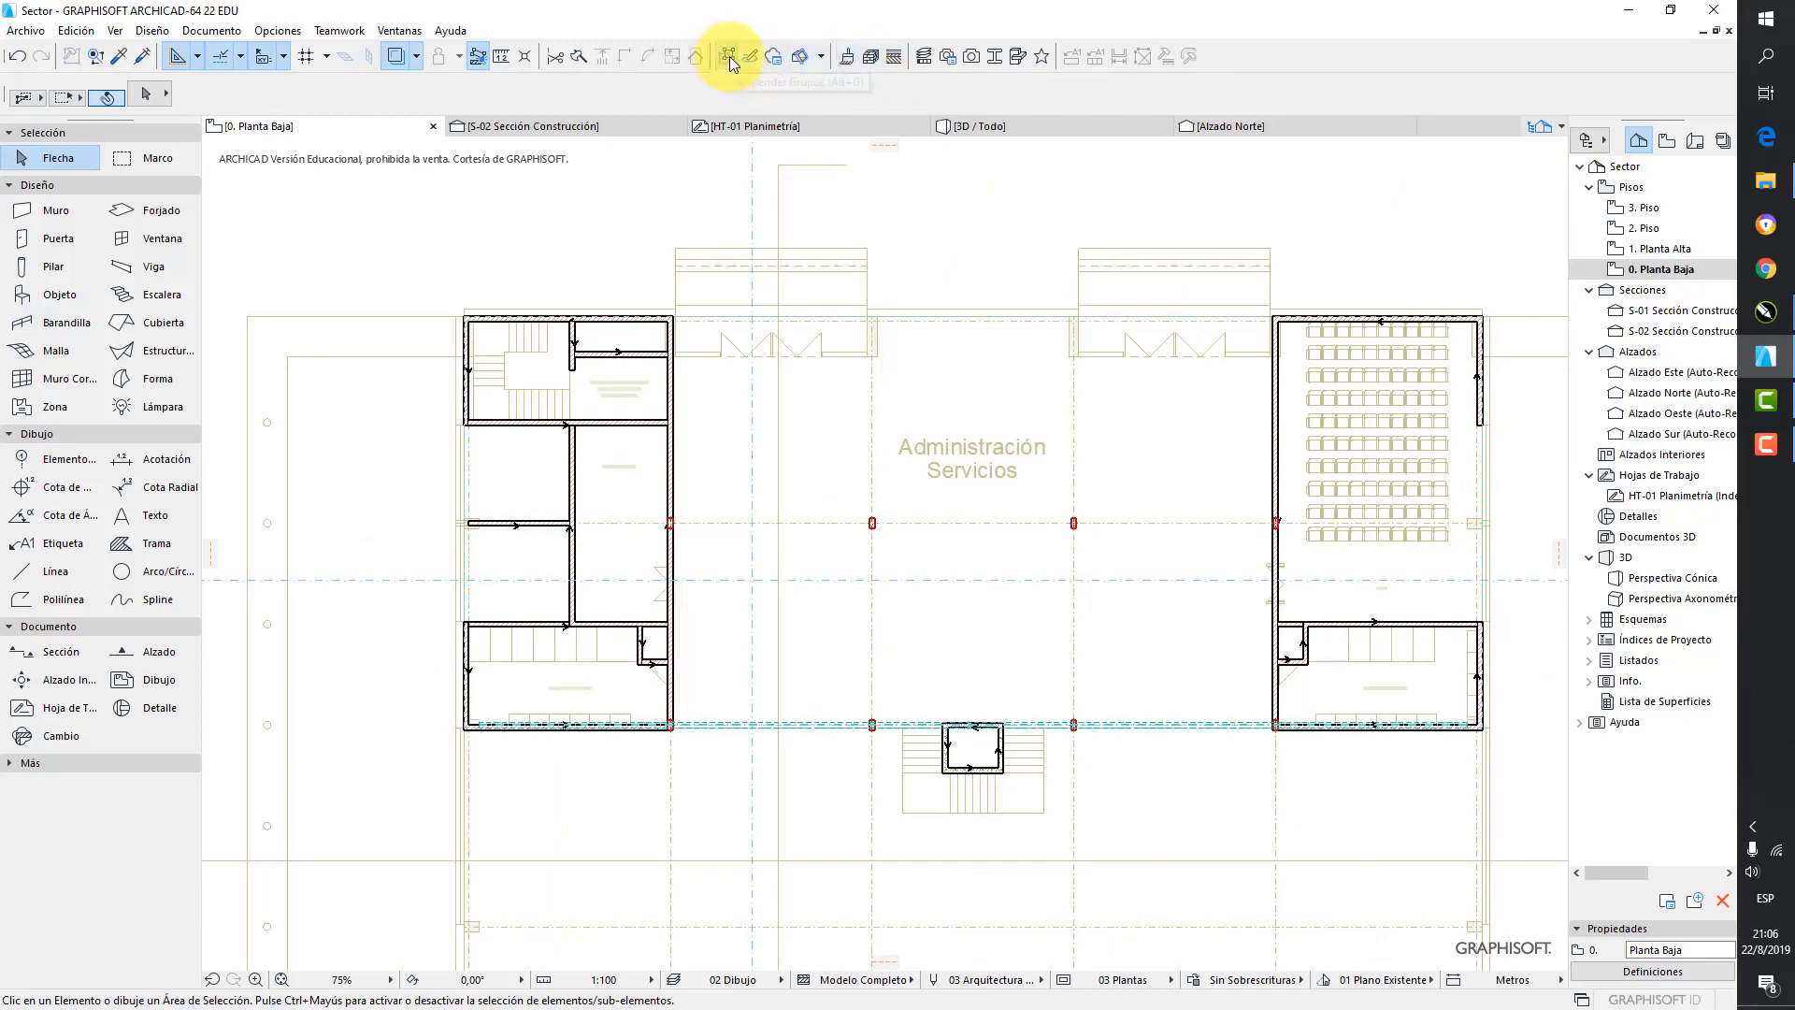
{"action": "left_click", "coordinate": [989, 121]}
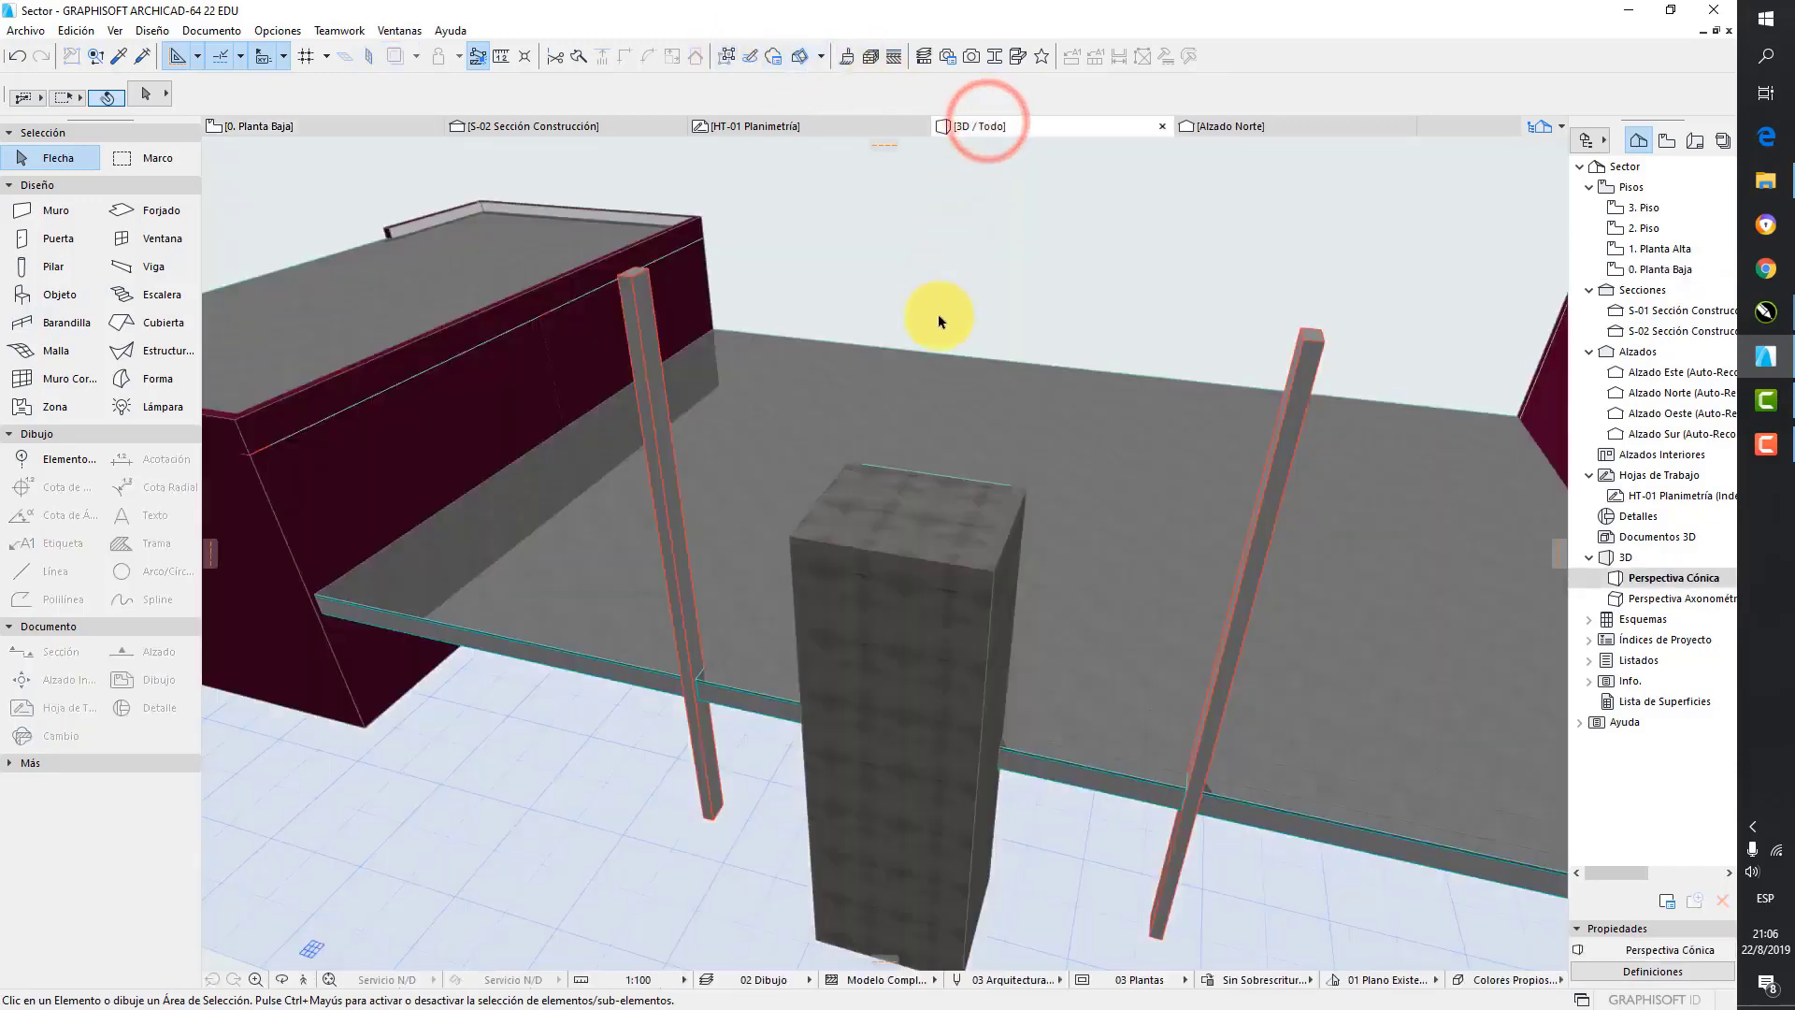